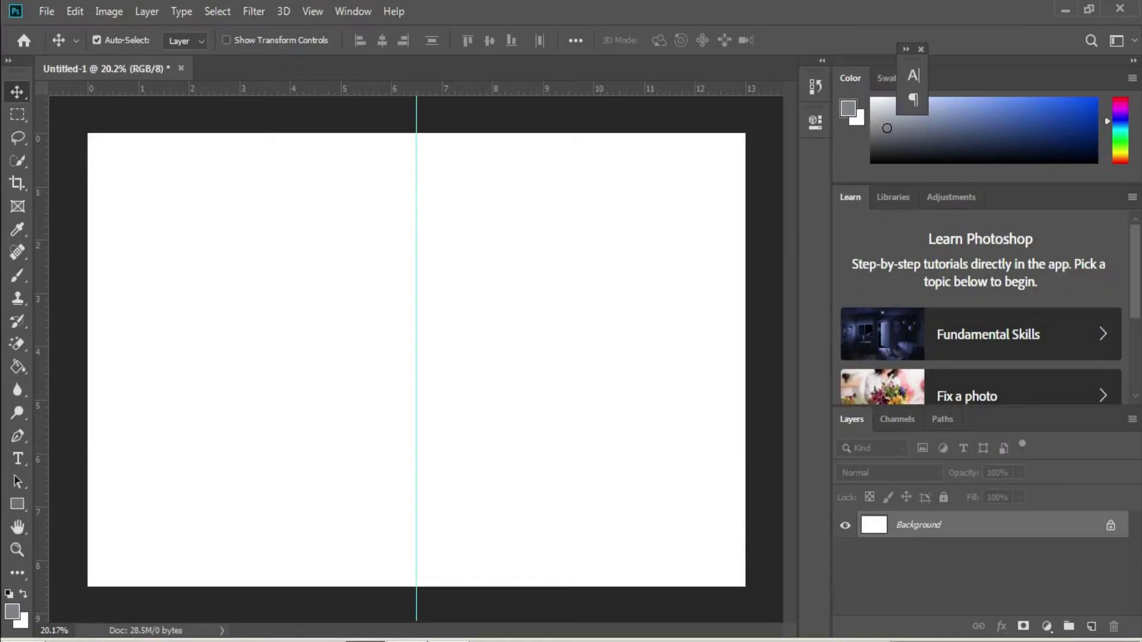
Embed the green flowers-and-grass wallpaper, stretch it to the page bottom, and merge it into the background
{"action": "left_click", "coordinate": [46, 12]}
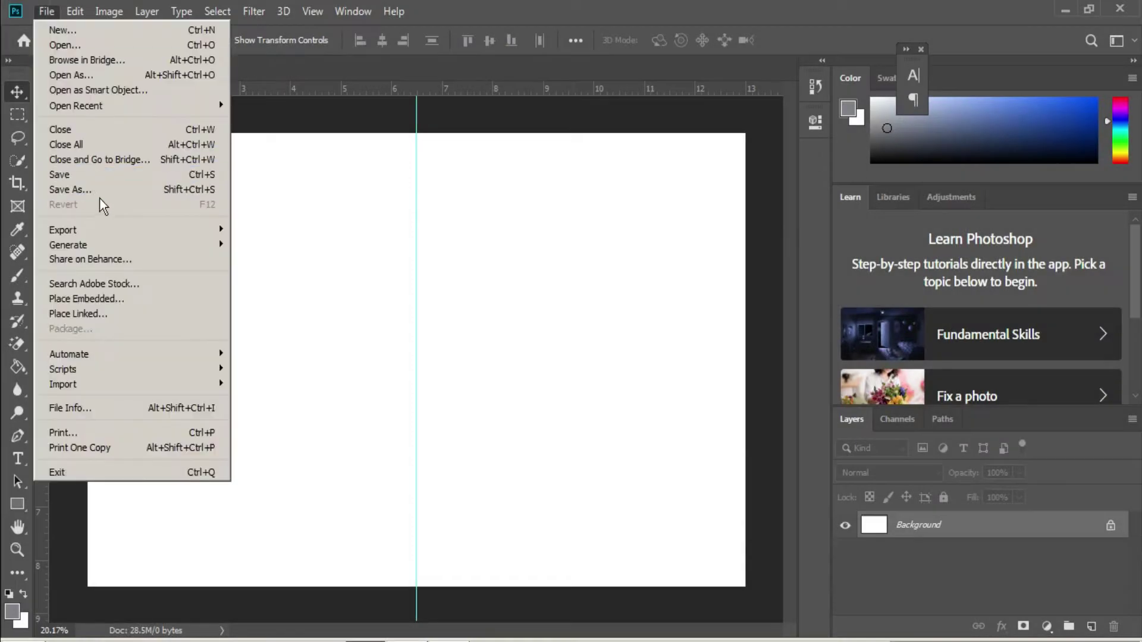
{"action": "left_click", "coordinate": [127, 301]}
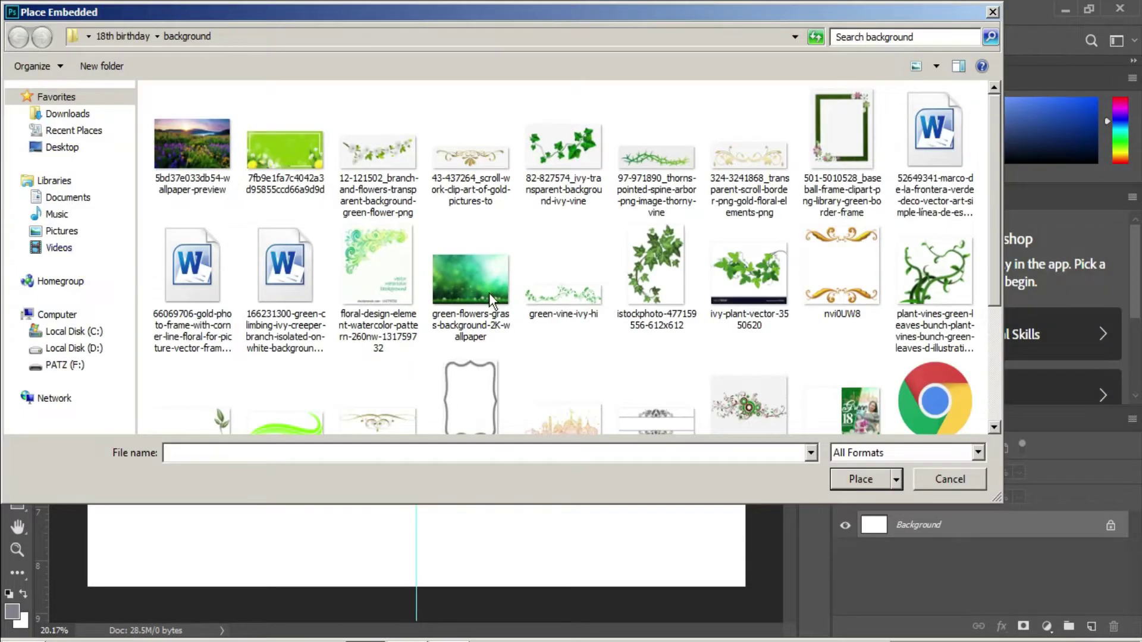
{"action": "double_click", "coordinate": [488, 293]}
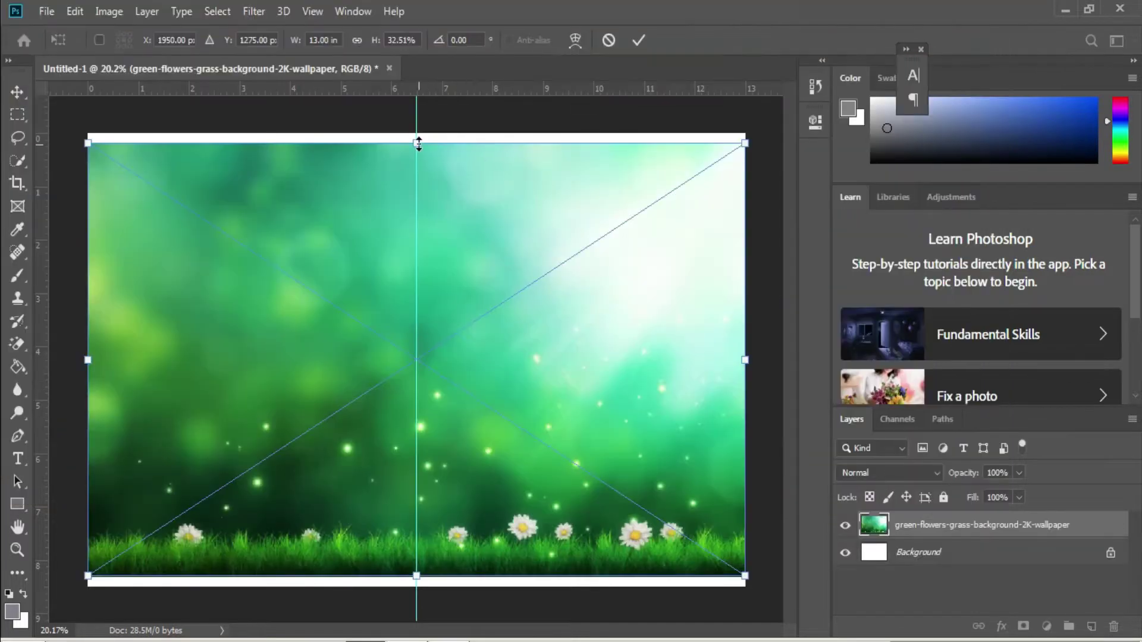
{"action": "left_click_drag", "start_coordinate": [416, 570], "coordinate": [416, 579]}
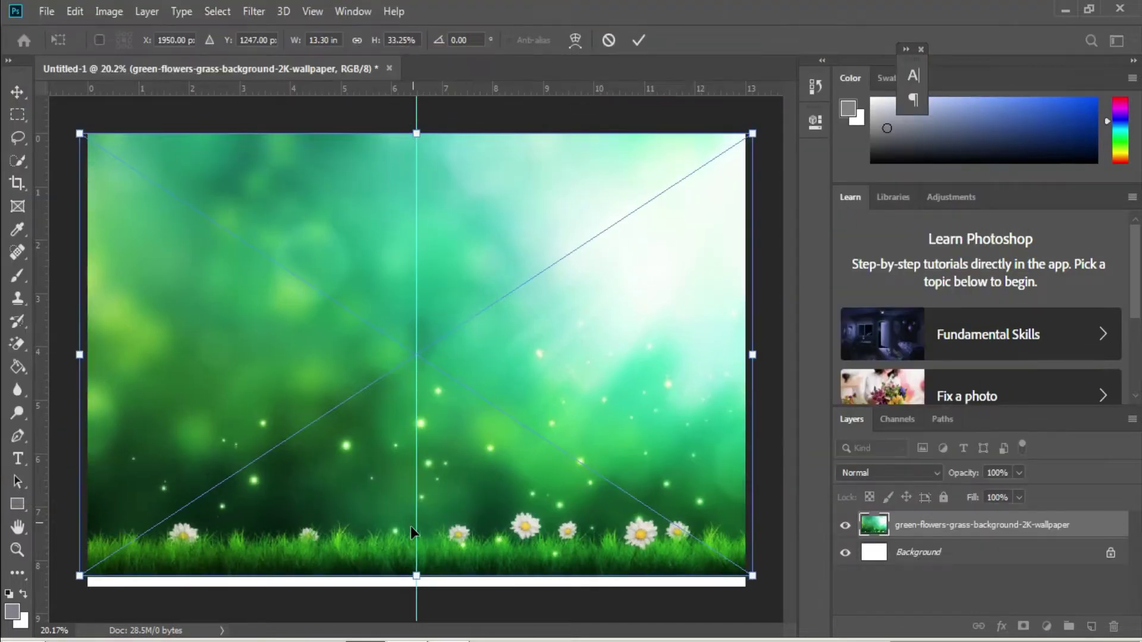
{"action": "key", "text": "Return"}
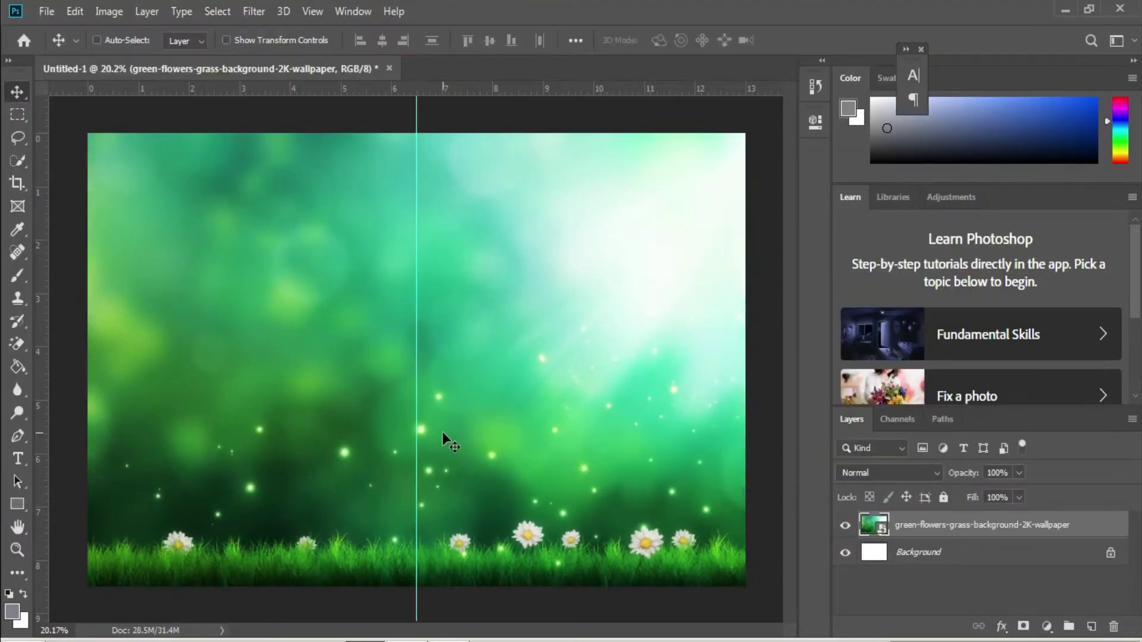
{"action": "key", "text": "ctrl+e"}
Fill the left half of the page with white and deselect
{"action": "key", "text": "m"}
{"action": "left_click_drag", "start_coordinate": [416, 133], "coordinate": [88, 587]}
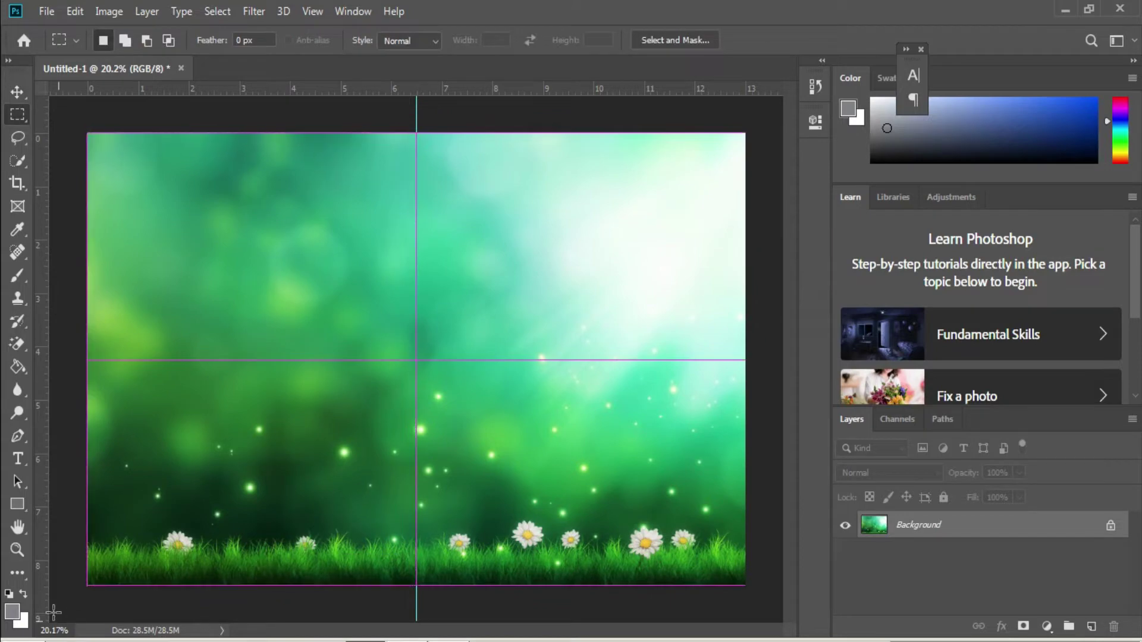
{"action": "key", "text": "shift+F5"}
{"action": "key", "text": "Return"}
{"action": "left_click", "coordinate": [458, 431]}
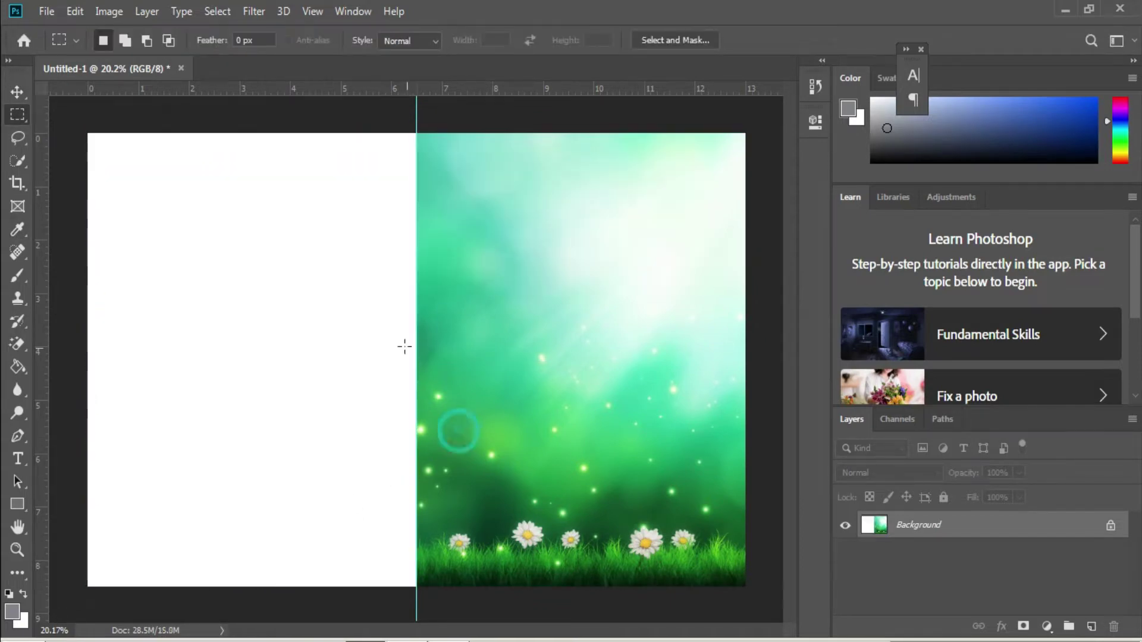
Place photo 2 of the floral-dress girl from 18th birthday > pics at the green panel's right
{"action": "key", "text": "v"}
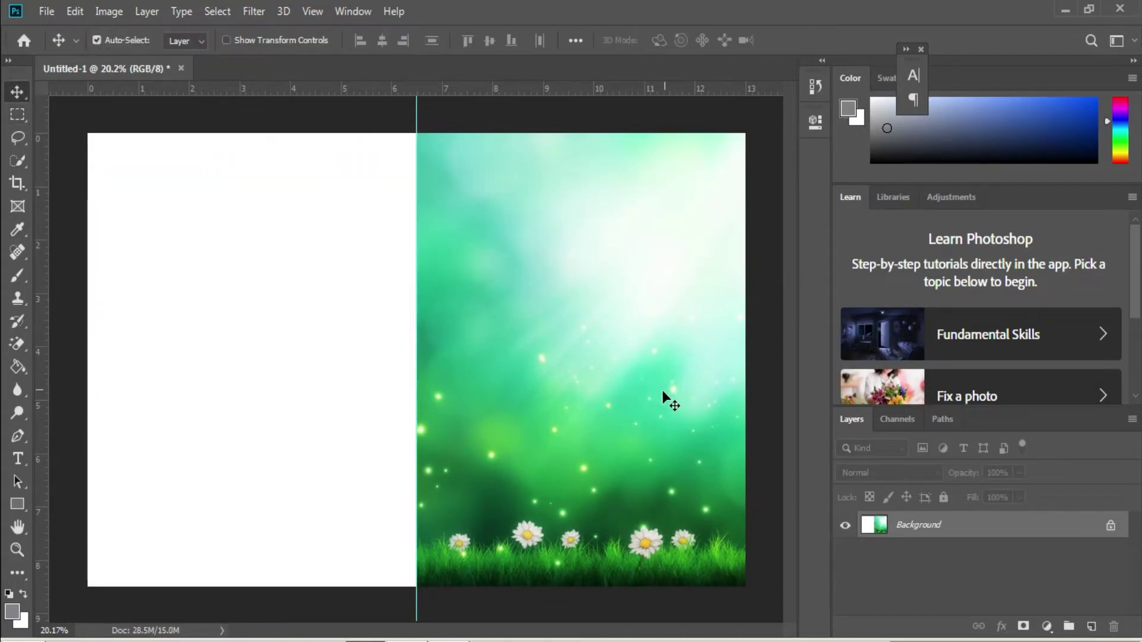
{"action": "left_click", "coordinate": [46, 11]}
{"action": "left_click", "coordinate": [145, 298]}
{"action": "left_click", "coordinate": [62, 147]}
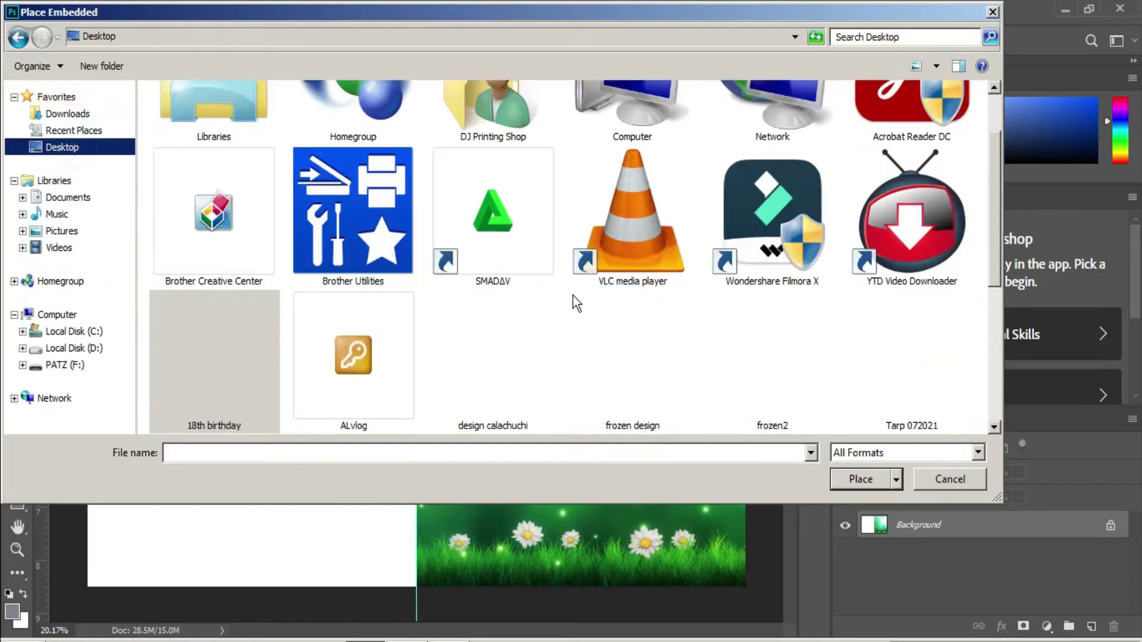
{"action": "double_click", "coordinate": [261, 381]}
{"action": "double_click", "coordinate": [301, 146]}
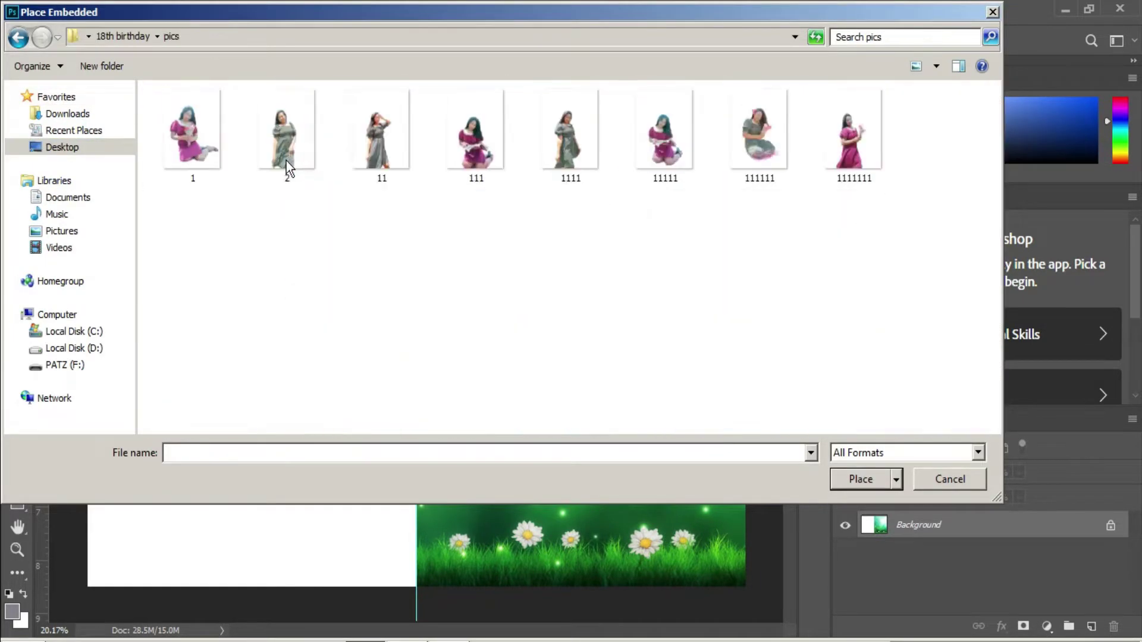
{"action": "left_click", "coordinate": [287, 160]}
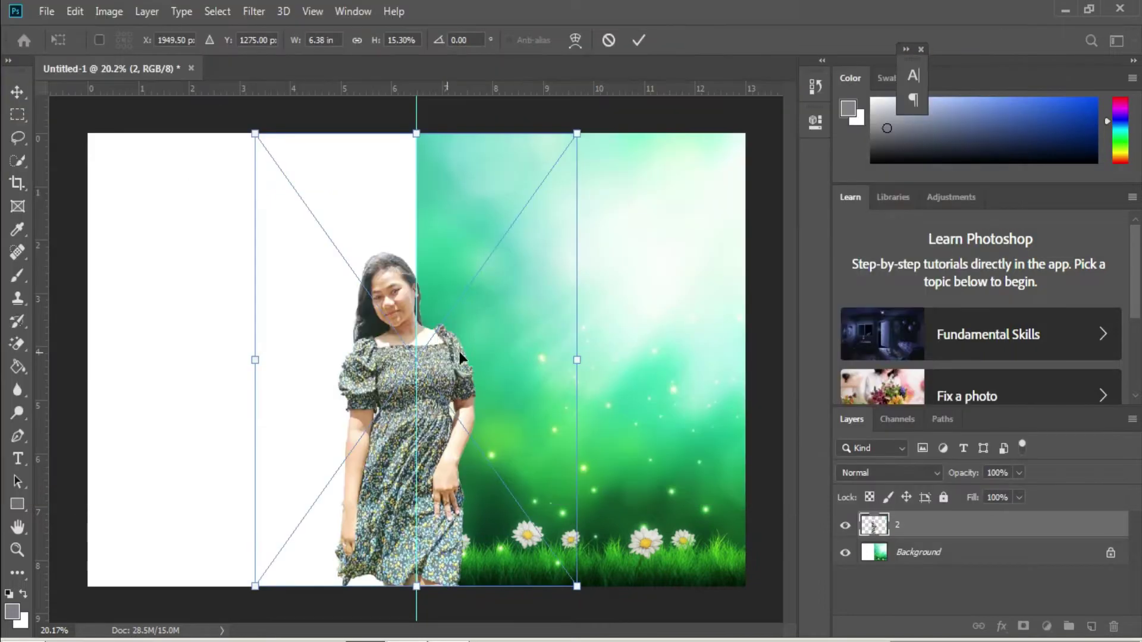
{"action": "mouse_move", "coordinate": [460, 352]}
{"action": "left_mouse_down"}
{"action": "mouse_move", "coordinate": [722, 344]}
{"action": "mouse_move", "coordinate": [723, 355]}
{"action": "left_mouse_up"}
{"action": "key", "text": "Return"}
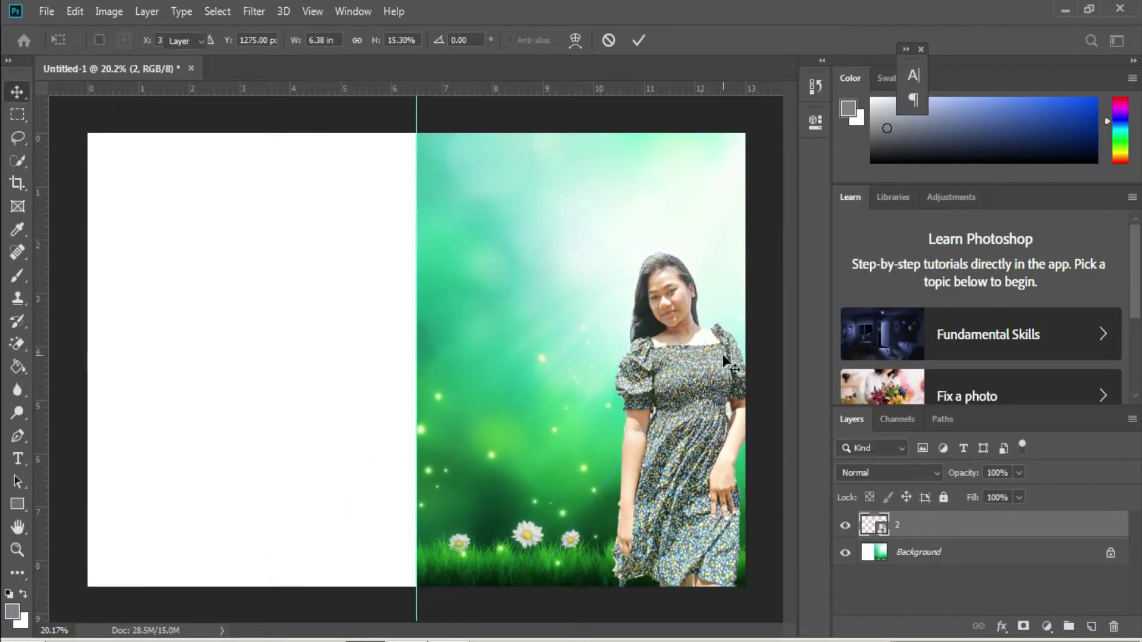
{"action": "left_click", "coordinate": [518, 173]}
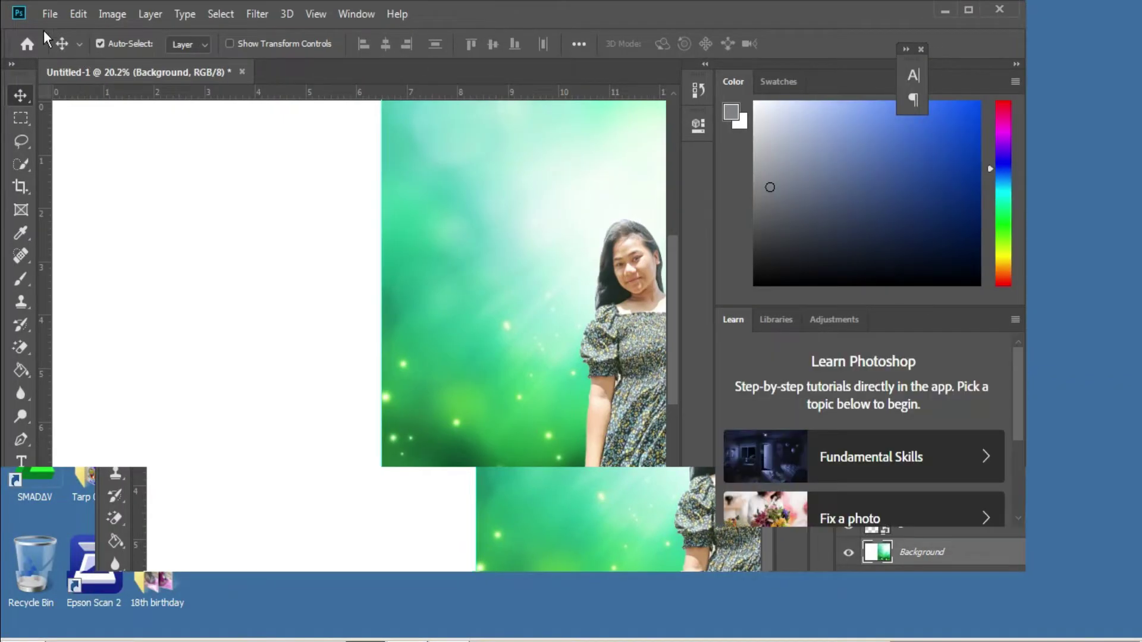
Start embedding another image, browsing to the 18th birthday background images folder
{"action": "left_click", "coordinate": [46, 13]}
{"action": "left_click", "coordinate": [121, 300]}
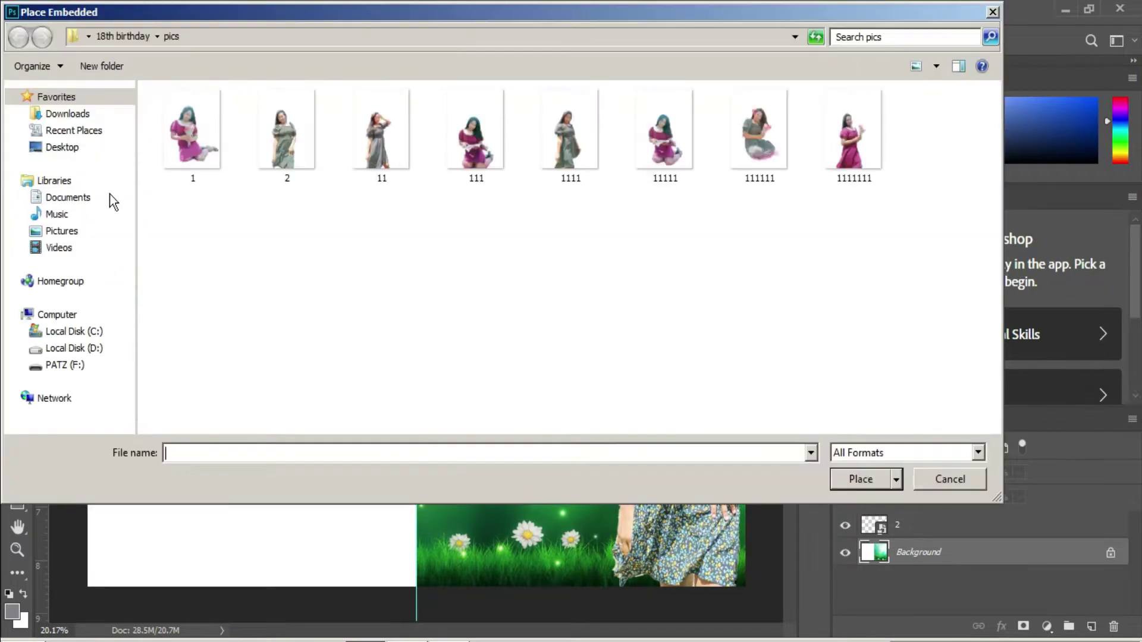
{"action": "left_click", "coordinate": [59, 147]}
{"action": "double_click", "coordinate": [214, 364]}
{"action": "double_click", "coordinate": [222, 149]}
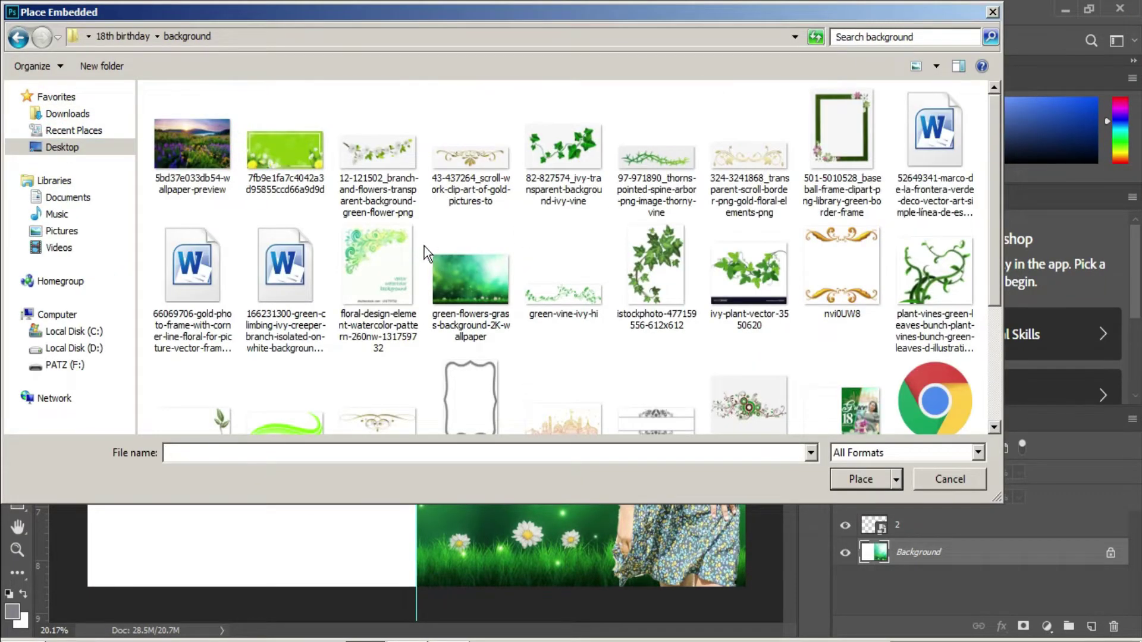
Place the gold mosque ornament, scaled to fit across the top edge of the green panel
{"action": "left_click", "coordinate": [570, 409]}
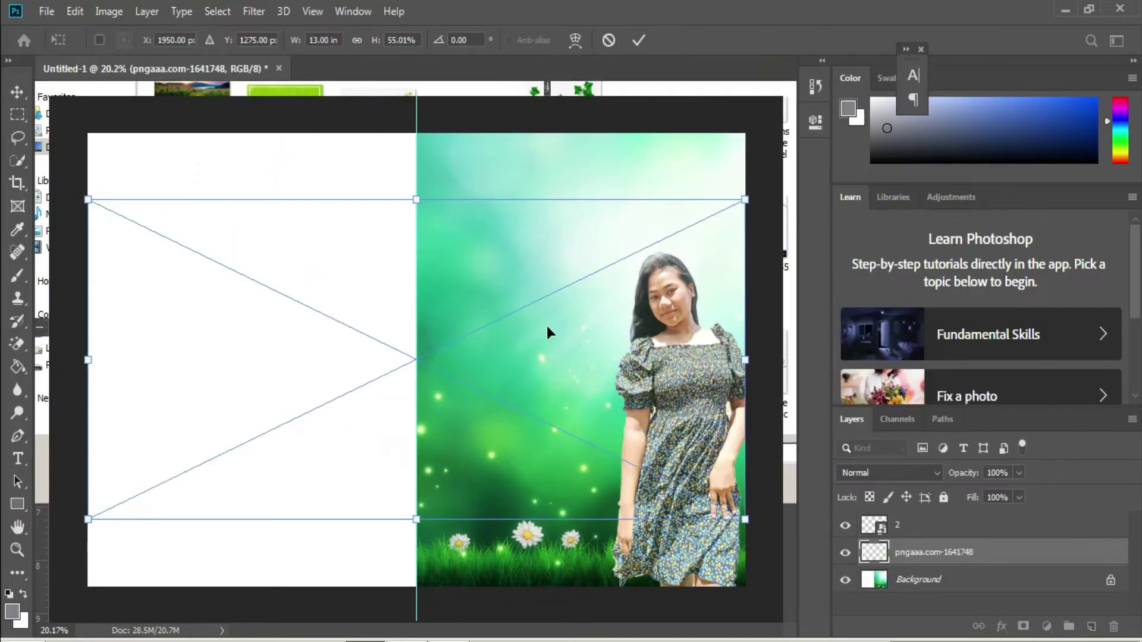
{"action": "left_click_drag", "start_coordinate": [747, 523], "coordinate": [541, 268]}
{"action": "mouse_move", "coordinate": [488, 315]}
{"action": "left_mouse_down"}
{"action": "mouse_move", "coordinate": [598, 236]}
{"action": "mouse_move", "coordinate": [648, 251]}
{"action": "left_mouse_up"}
{"action": "left_click_drag", "start_coordinate": [581, 271], "coordinate": [580, 294]}
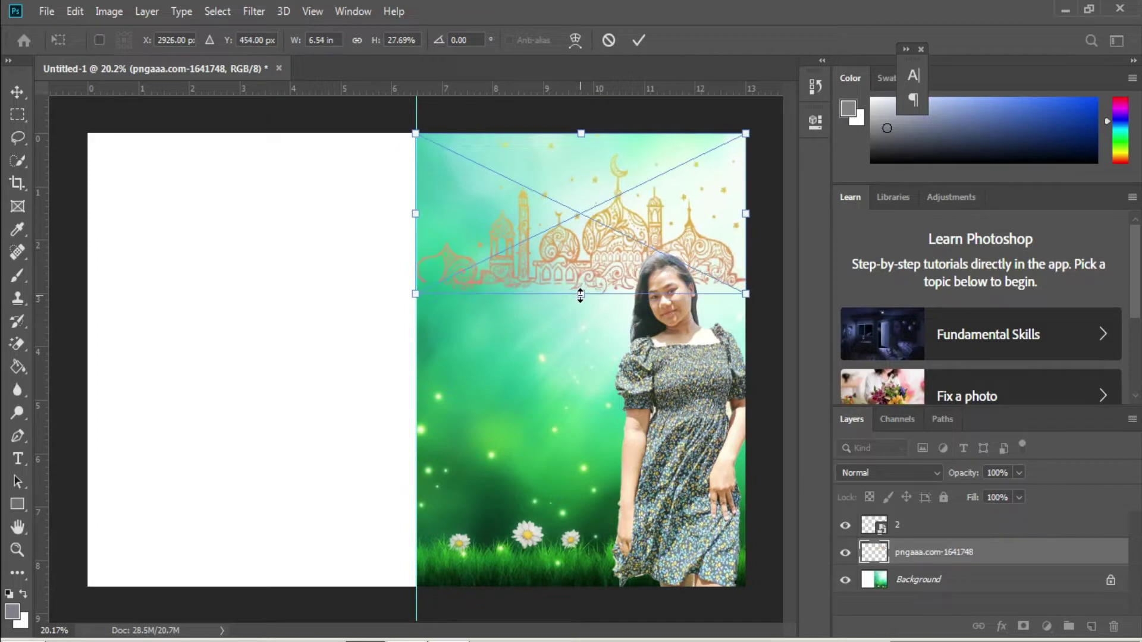
{"action": "left_click_drag", "start_coordinate": [585, 169], "coordinate": [584, 151]}
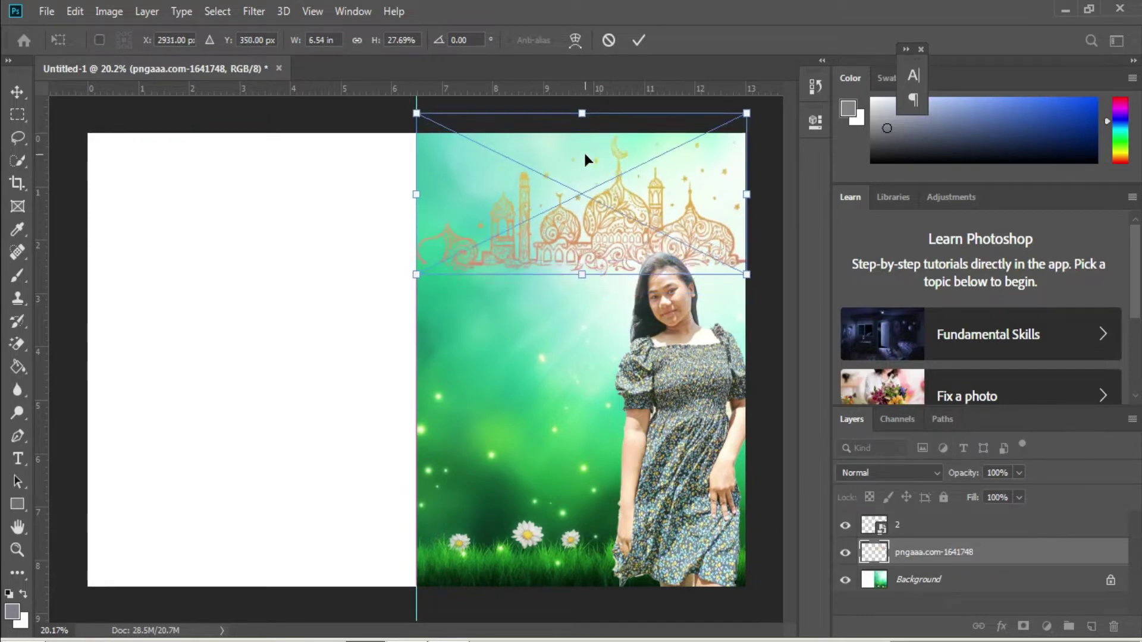
{"action": "key", "text": "Return"}
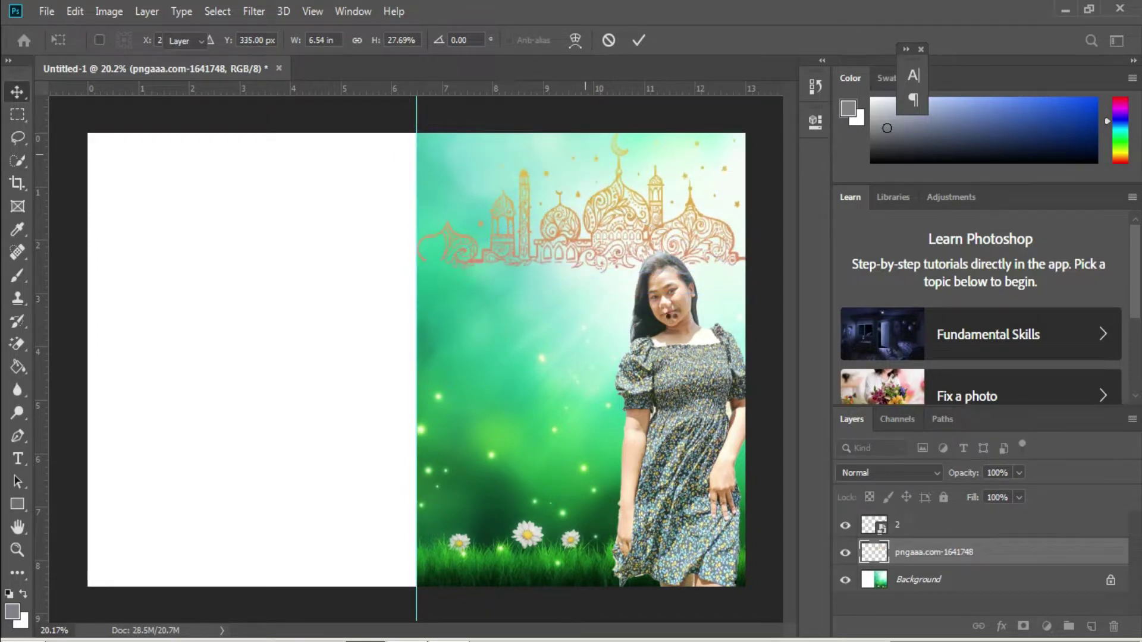
Enlarge the floral-dress girl photo
{"action": "right_click", "coordinate": [684, 309]}
{"action": "left_click", "coordinate": [685, 310]}
{"action": "key", "text": "ctrl+t"}
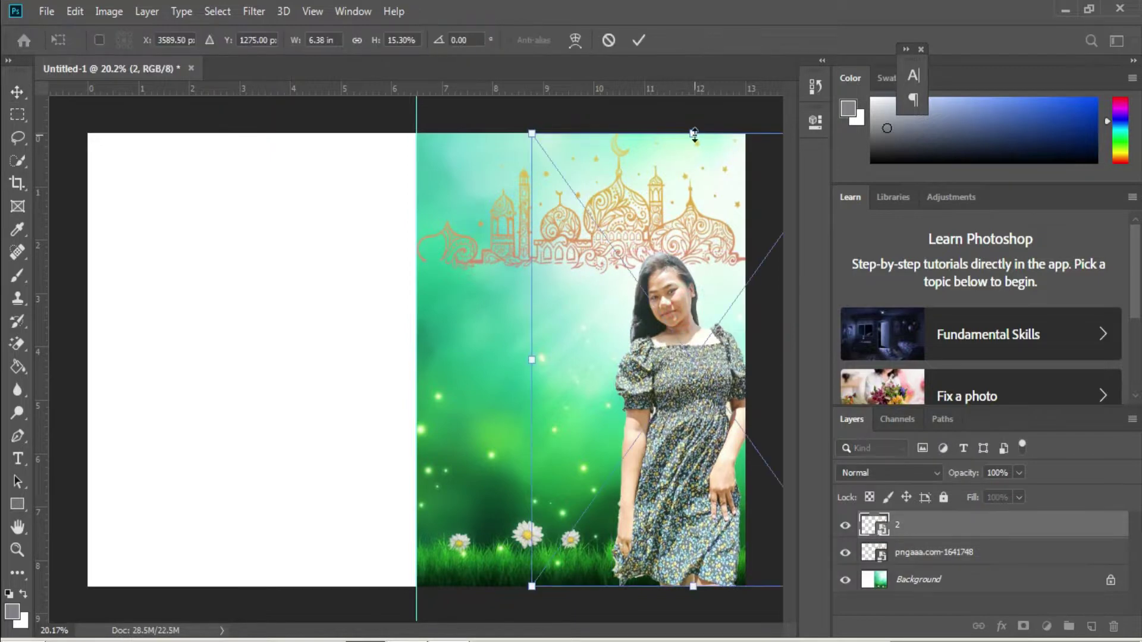
{"action": "mouse_move", "coordinate": [534, 360]}
{"action": "left_mouse_down"}
{"action": "mouse_move", "coordinate": [498, 354]}
{"action": "mouse_move", "coordinate": [691, 473]}
{"action": "left_mouse_up"}
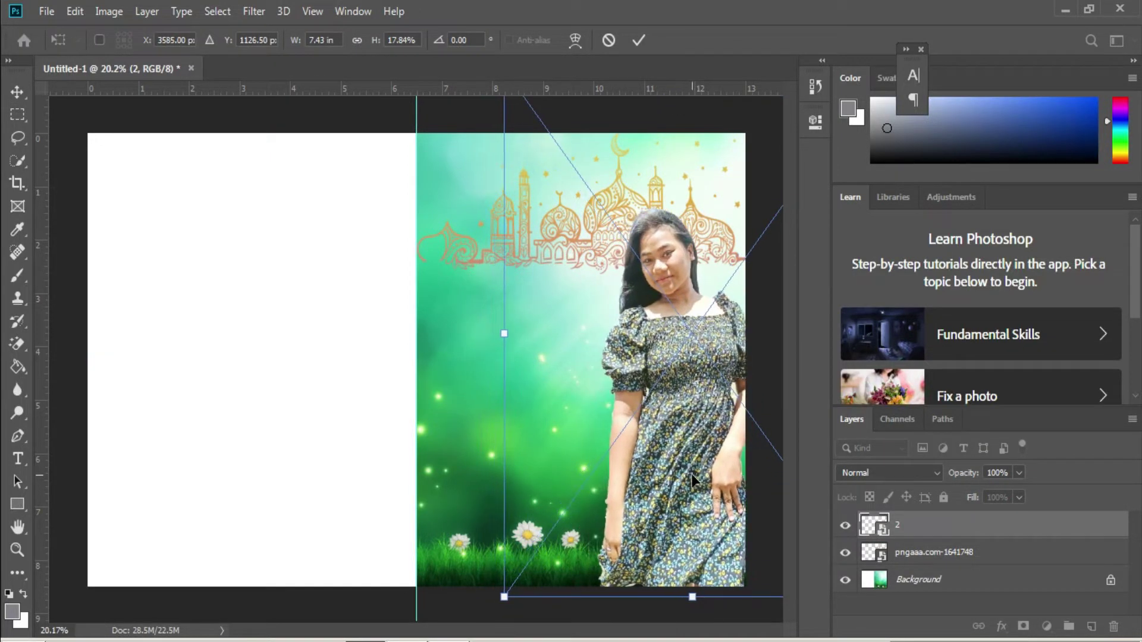
{"action": "key", "text": "Return"}
Flip the girl photo horizontally and shift it slightly left
{"action": "key", "text": "ctrl+t"}
{"action": "right_click", "coordinate": [691, 473]}
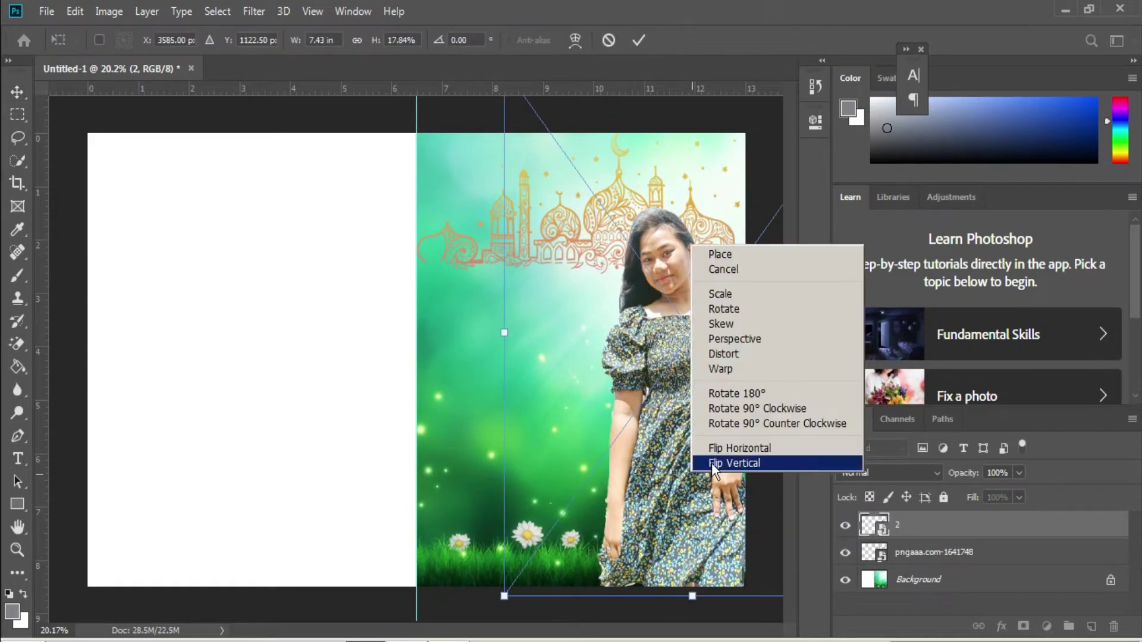
{"action": "left_click", "coordinate": [702, 455]}
{"action": "left_click_drag", "start_coordinate": [702, 459], "coordinate": [670, 455]}
{"action": "key", "text": "Return"}
{"action": "right_click", "coordinate": [699, 465]}
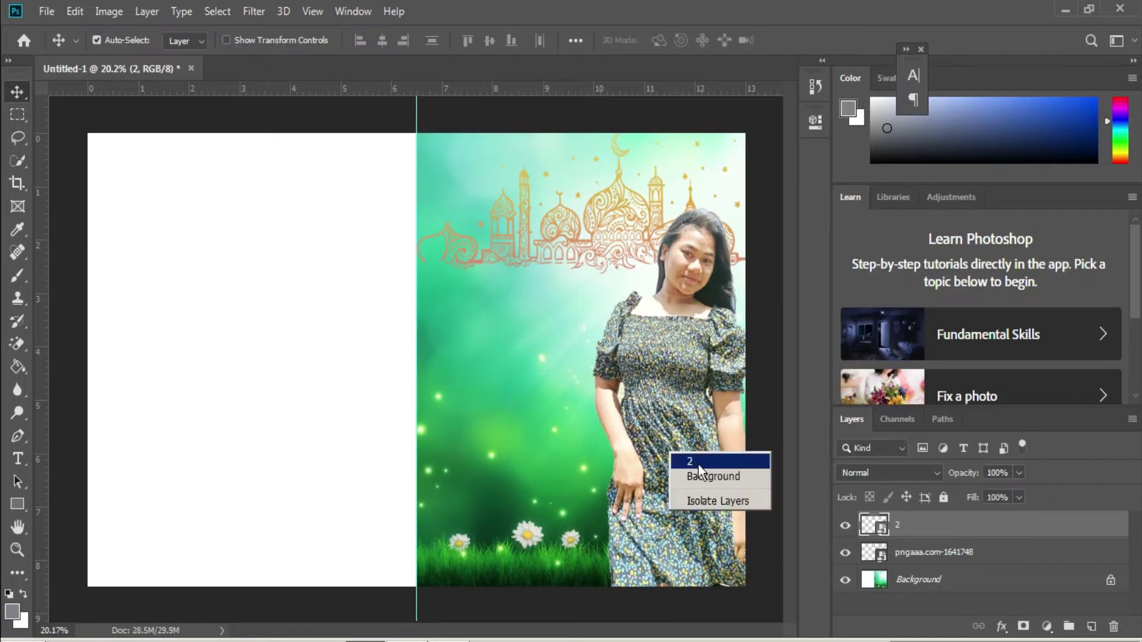
{"action": "key", "text": "Escape"}
Embed photo 1 of the pink-dress girl from the 18th birthday pics folder
{"action": "left_click", "coordinate": [48, 12]}
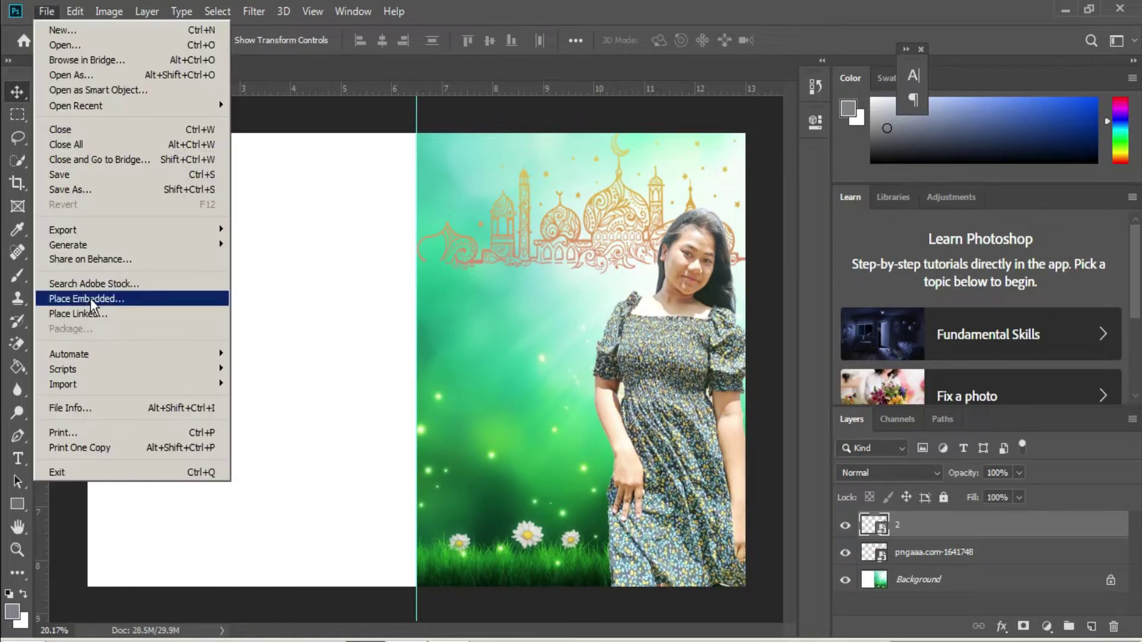
{"action": "left_click", "coordinate": [71, 296]}
{"action": "left_click", "coordinate": [58, 149]}
{"action": "double_click", "coordinate": [217, 357]}
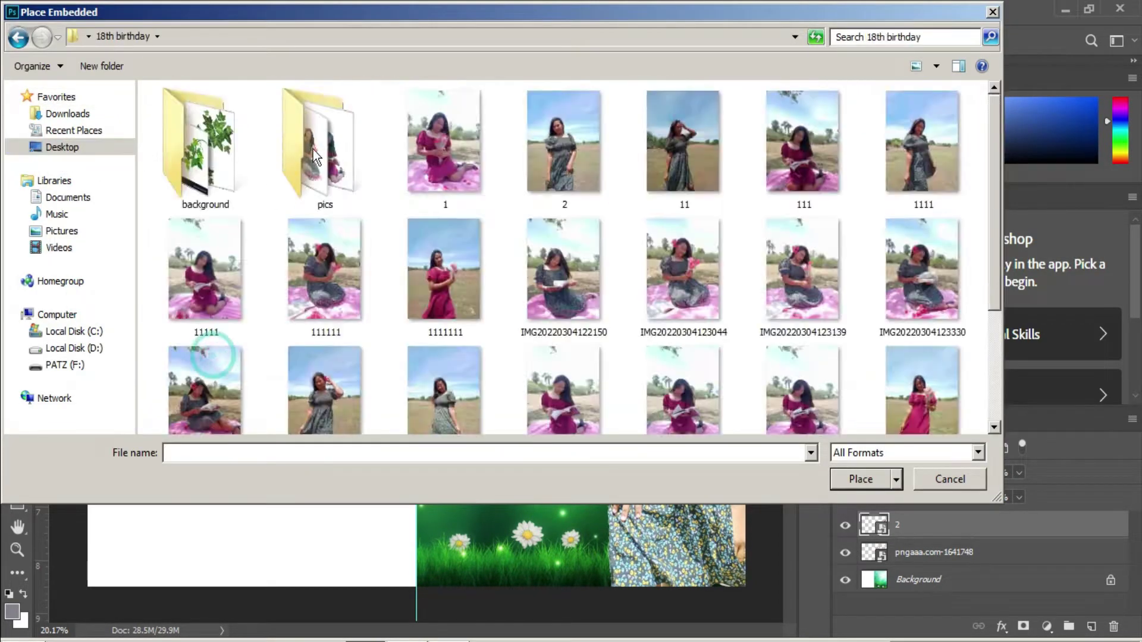
{"action": "double_click", "coordinate": [313, 149]}
{"action": "left_click", "coordinate": [205, 154]}
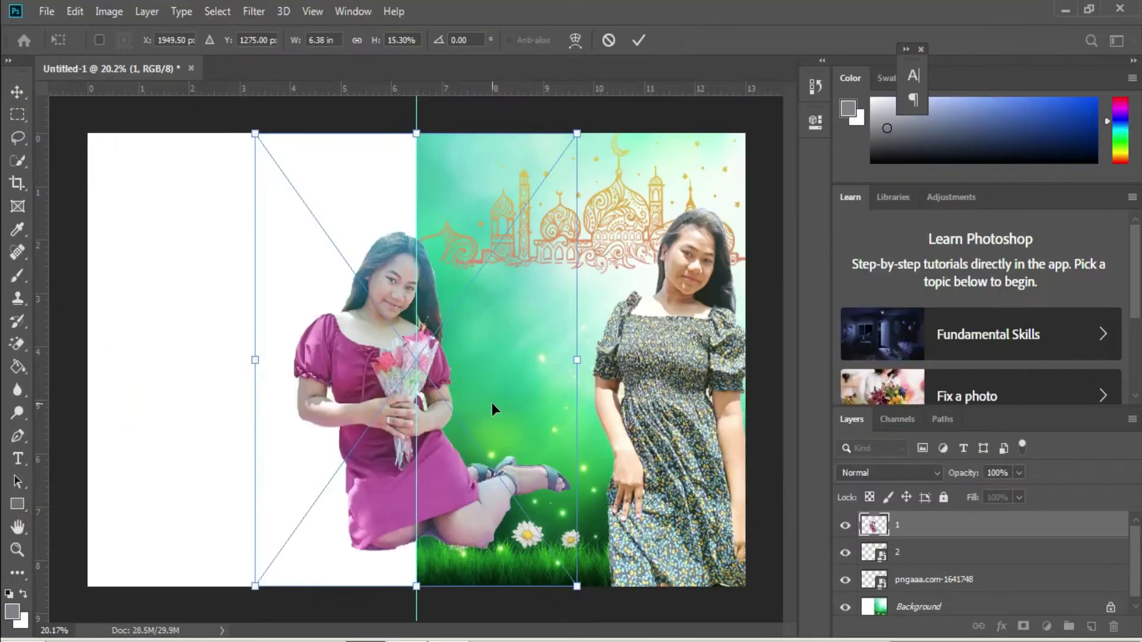
Shrink the pink-dress girl and move her onto the lower green panel
{"action": "left_click_drag", "start_coordinate": [552, 445], "coordinate": [537, 449]}
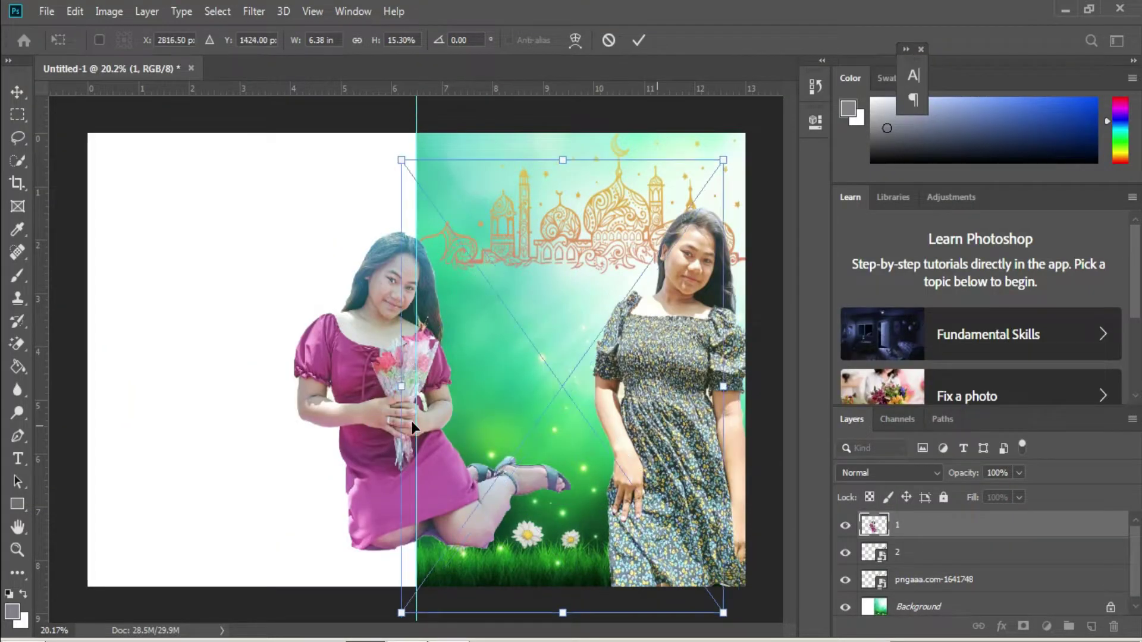
{"action": "right_click", "coordinate": [580, 445]}
{"action": "key", "text": "Escape"}
{"action": "left_click_drag", "start_coordinate": [562, 160], "coordinate": [561, 292]}
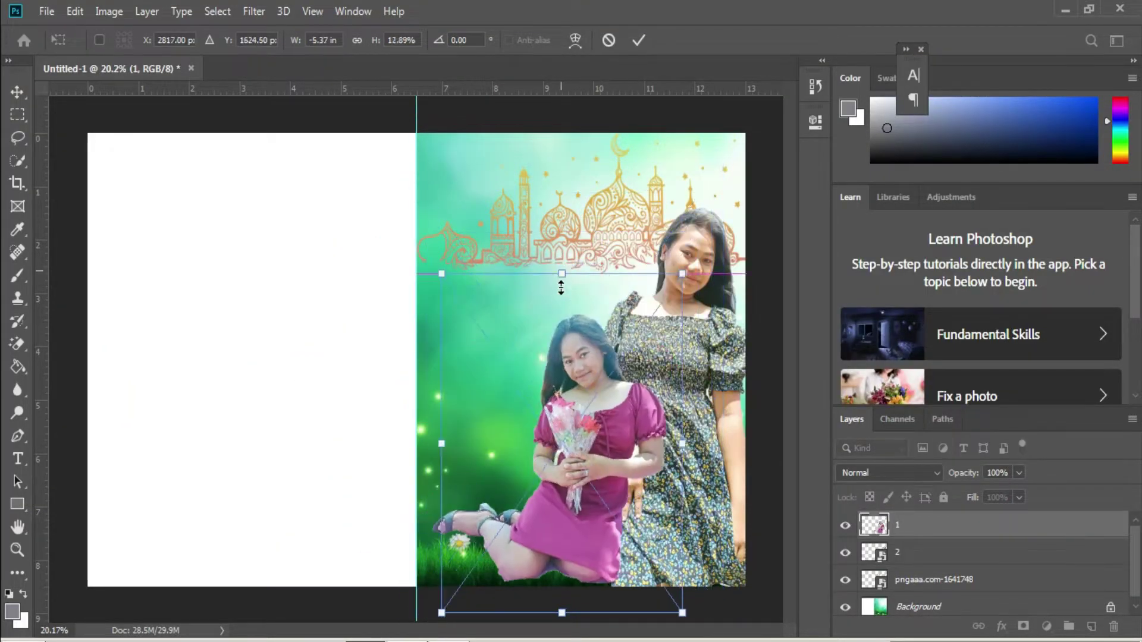
{"action": "left_click_drag", "start_coordinate": [623, 537], "coordinate": [634, 520]}
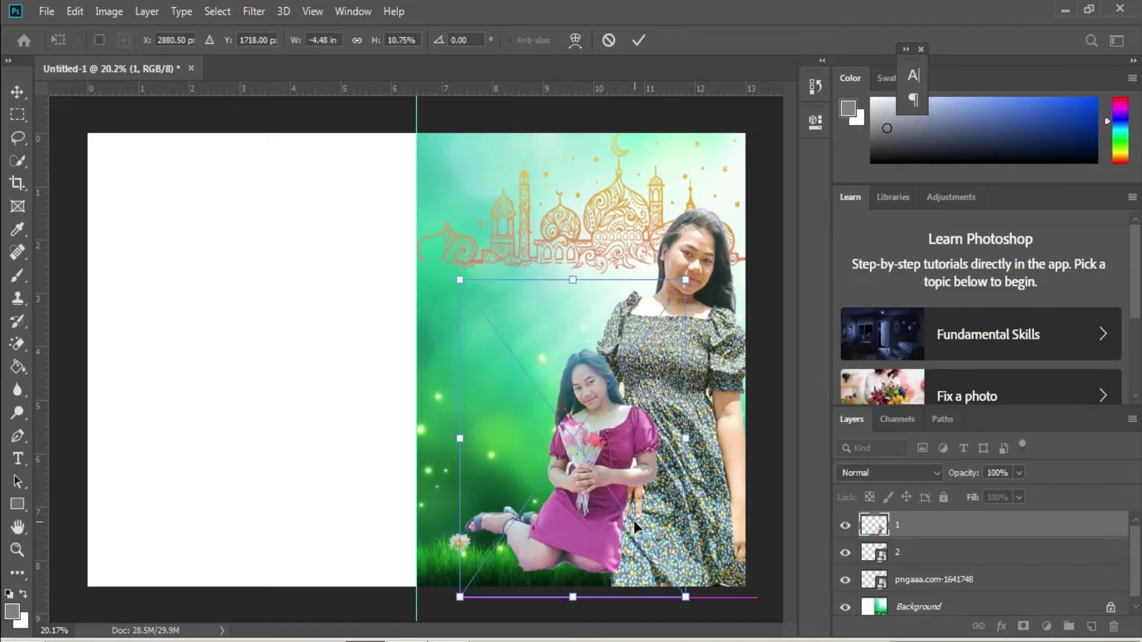
{"action": "key", "text": "Return"}
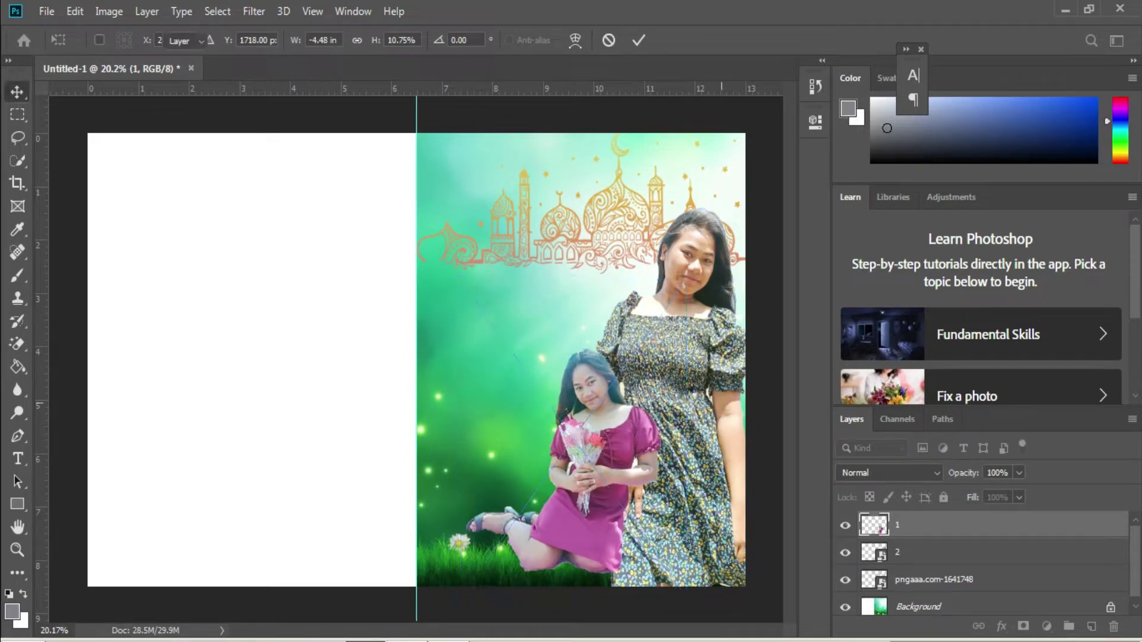
Reposition layer 2 (floral-dress) and layer 1 (pink-dress) girls side by side, then activate the Background
{"action": "right_click", "coordinate": [678, 435]}
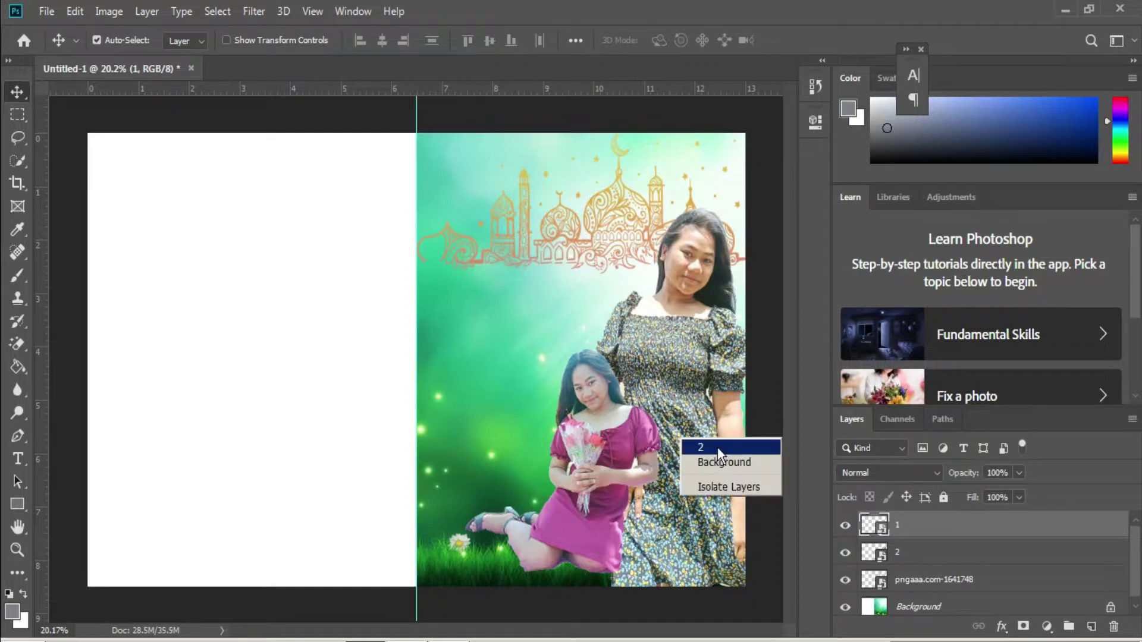
{"action": "left_click", "coordinate": [733, 451]}
{"action": "left_click_drag", "start_coordinate": [733, 451], "coordinate": [734, 444]}
{"action": "right_click", "coordinate": [585, 454]}
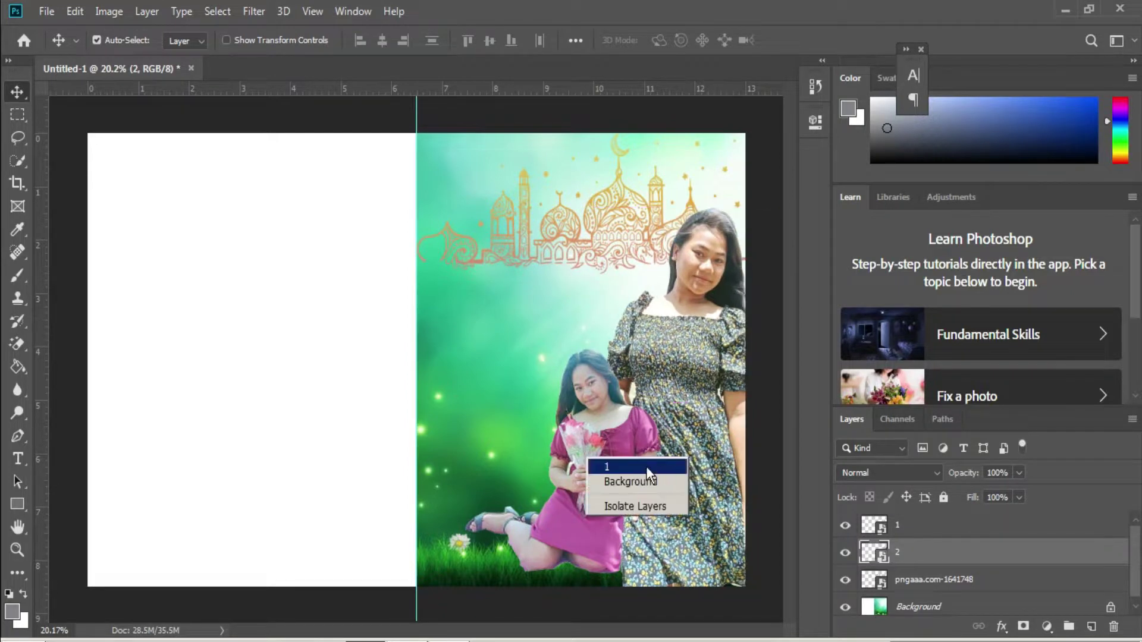
{"action": "left_click", "coordinate": [613, 464]}
{"action": "mouse_move", "coordinate": [618, 467]}
{"action": "left_mouse_down"}
{"action": "mouse_move", "coordinate": [593, 466]}
{"action": "mouse_move", "coordinate": [606, 465]}
{"action": "left_mouse_up"}
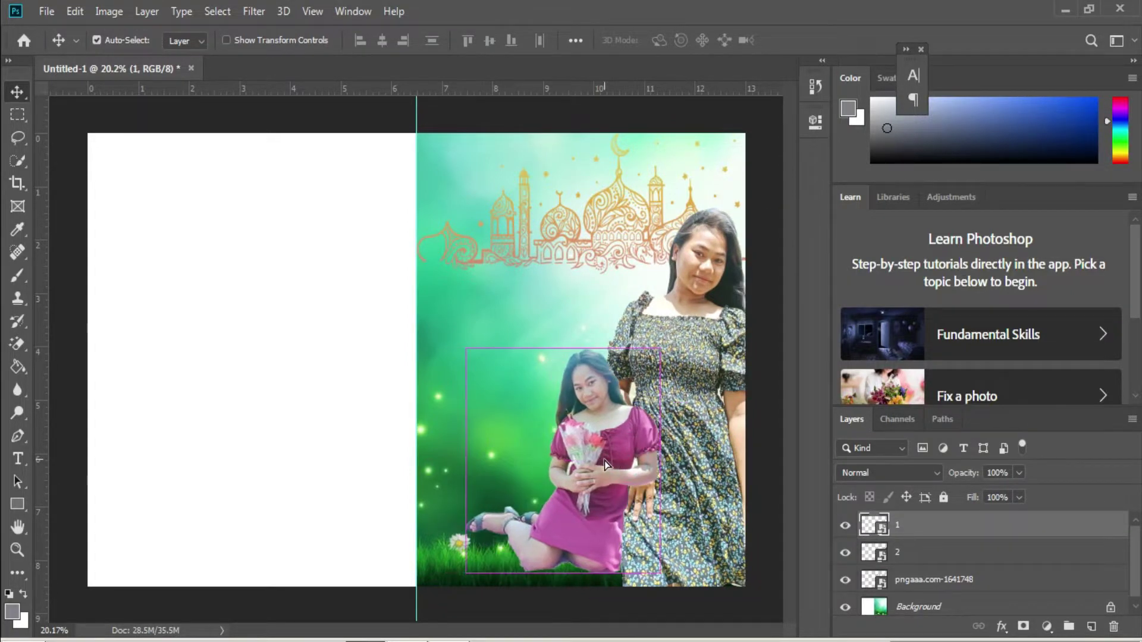
{"action": "left_click", "coordinate": [506, 572]}
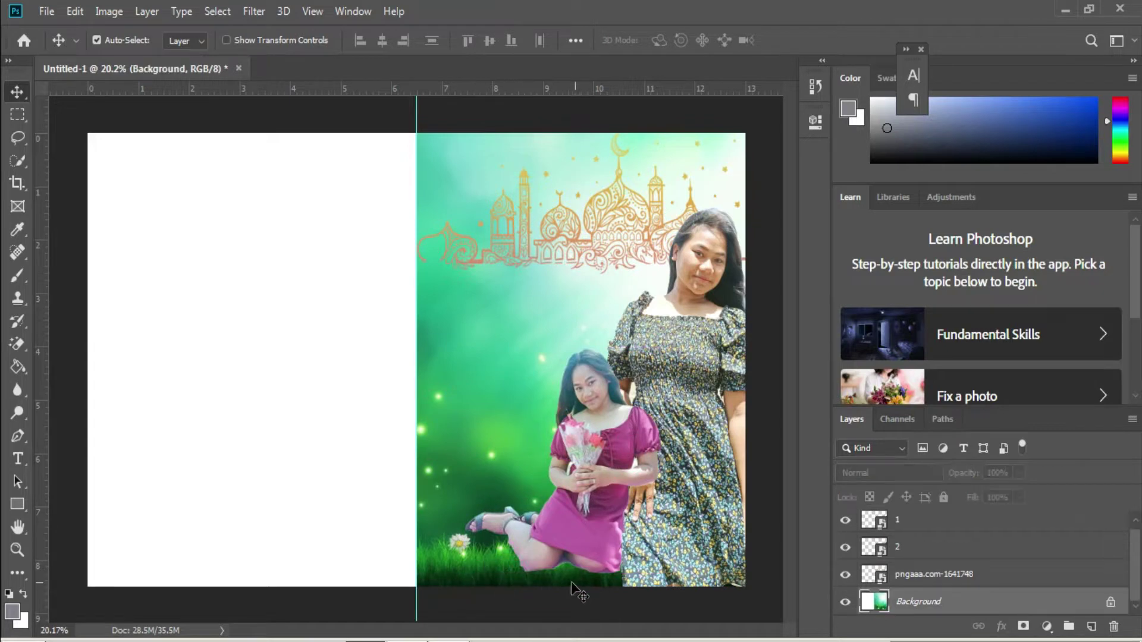
Quick-select the grass-and-daisies strip on the Background and copy it to a new layer
{"action": "key", "text": "w"}
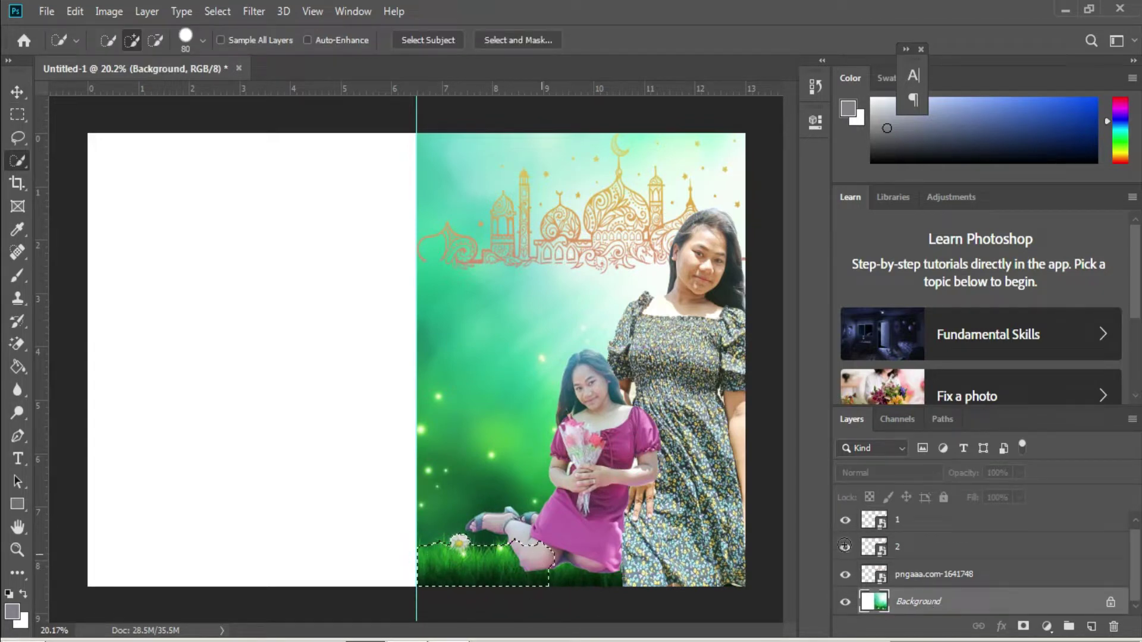
{"action": "left_click_drag", "start_coordinate": [848, 529], "coordinate": [845, 520]}
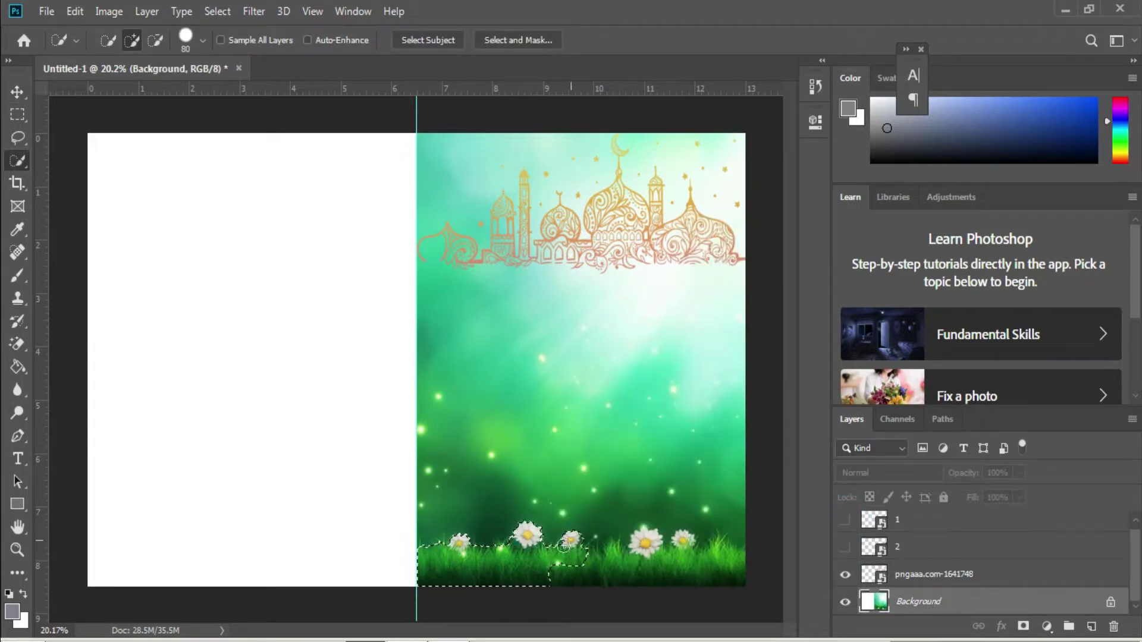
{"action": "left_click_drag", "start_coordinate": [583, 564], "coordinate": [732, 562]}
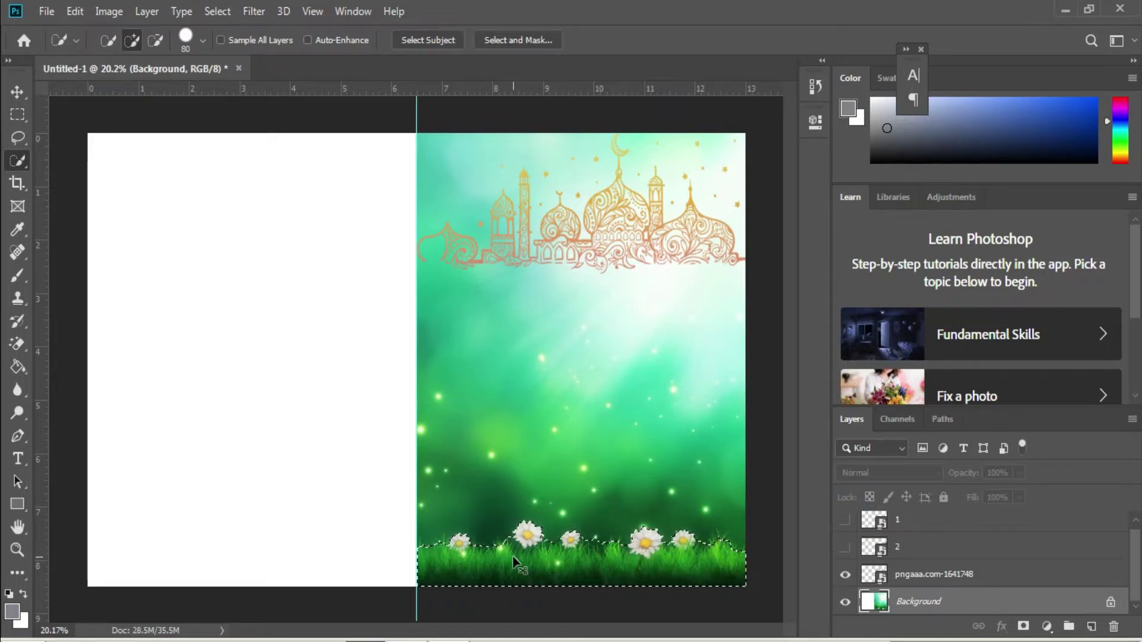
{"action": "key", "text": "ctrl+j"}
{"action": "left_click_drag", "start_coordinate": [875, 602], "coordinate": [892, 516]}
Move the grass layer above both girls and stretch it wider
{"action": "left_click_drag", "start_coordinate": [845, 552], "coordinate": [845, 580]}
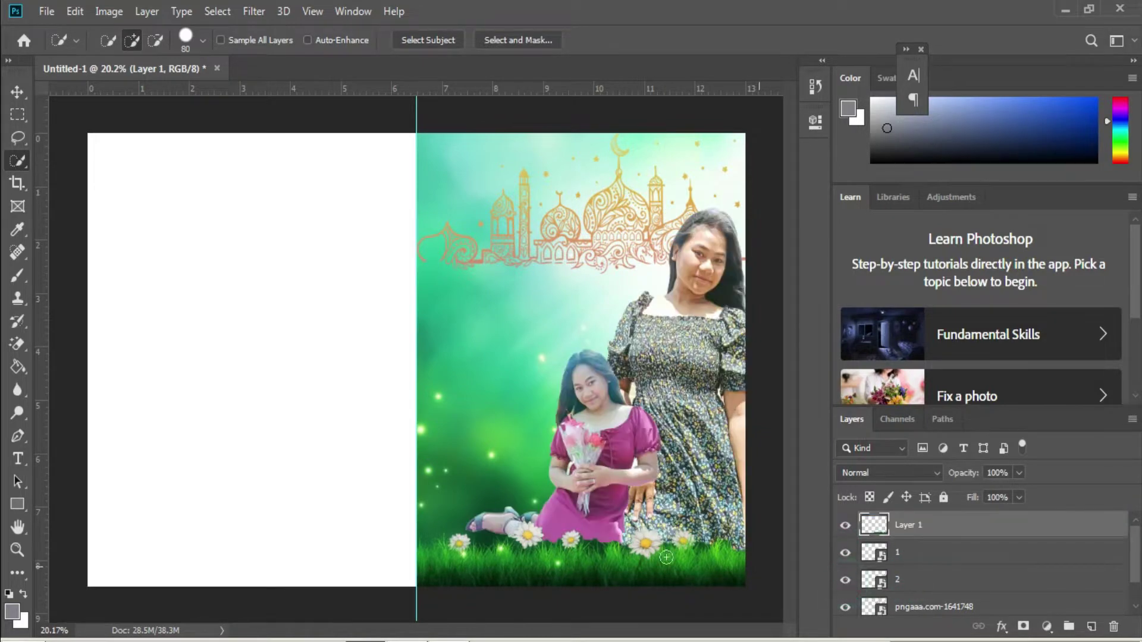
{"action": "key", "text": "ctrl+t"}
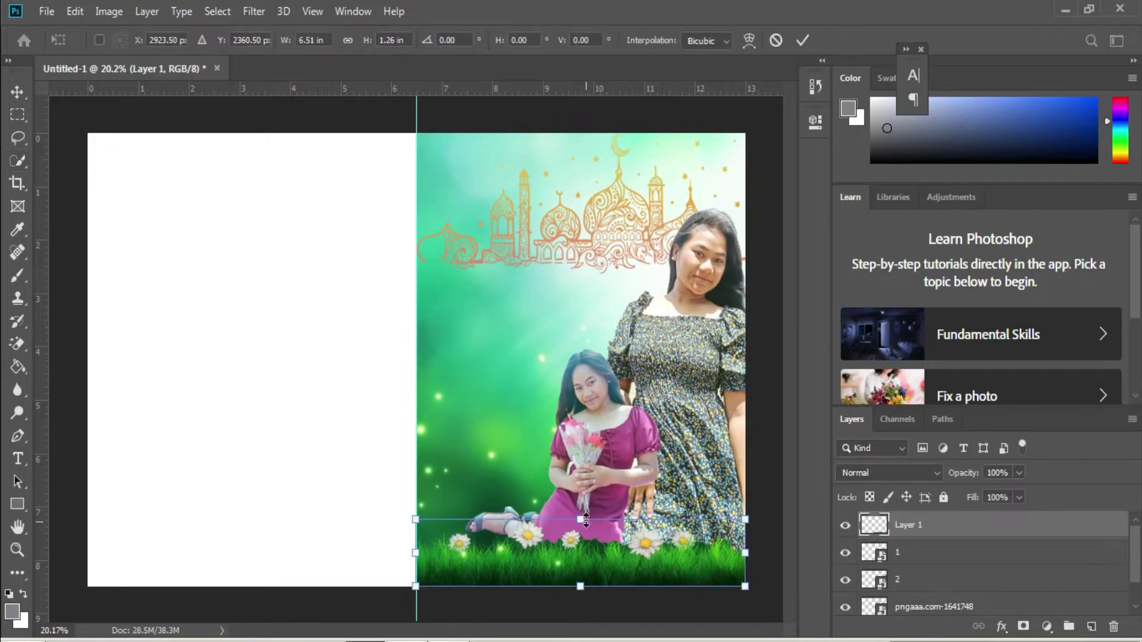
{"action": "left_click_drag", "start_coordinate": [746, 548], "coordinate": [784, 547]}
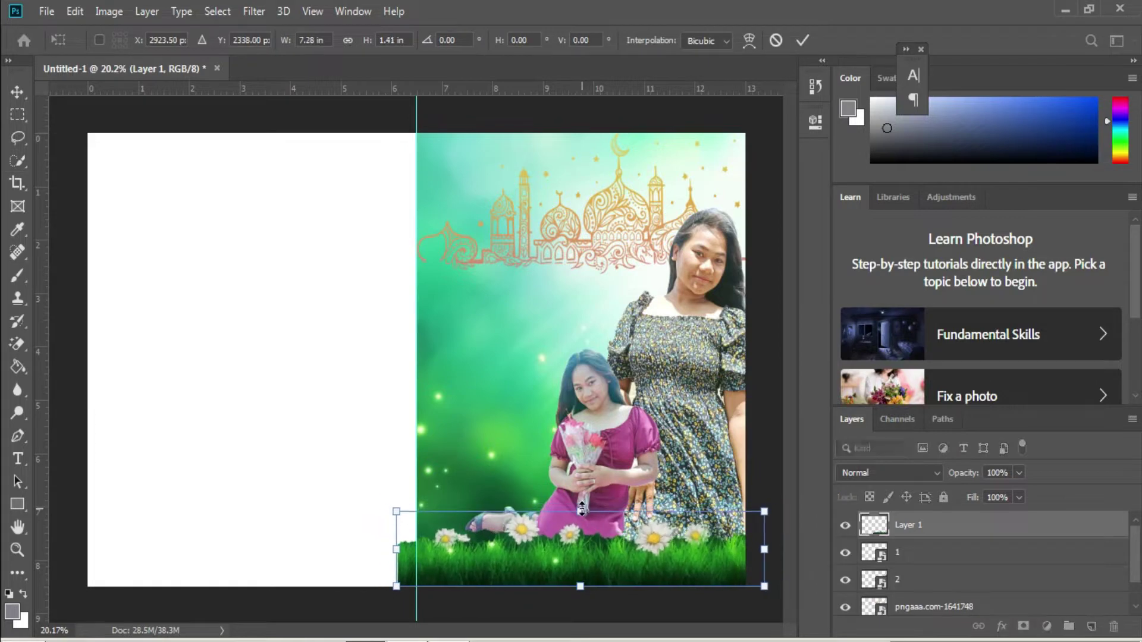
{"action": "key", "text": "Return"}
{"action": "key", "text": "w"}
{"action": "scroll", "coordinate": [892, 581], "scroll_direction": "down", "scroll_amount": 1}
Delete the part of the grass strip left of the green panel edge
{"action": "left_click", "coordinate": [17, 114]}
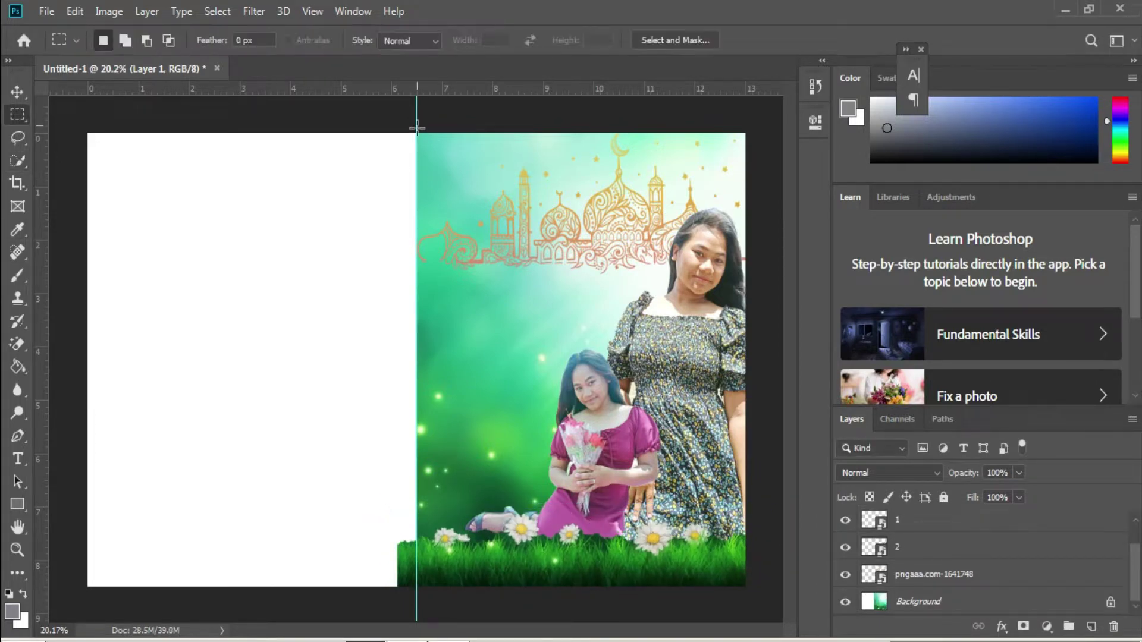
{"action": "left_click_drag", "start_coordinate": [416, 126], "coordinate": [358, 639]}
{"action": "key", "text": "Return"}
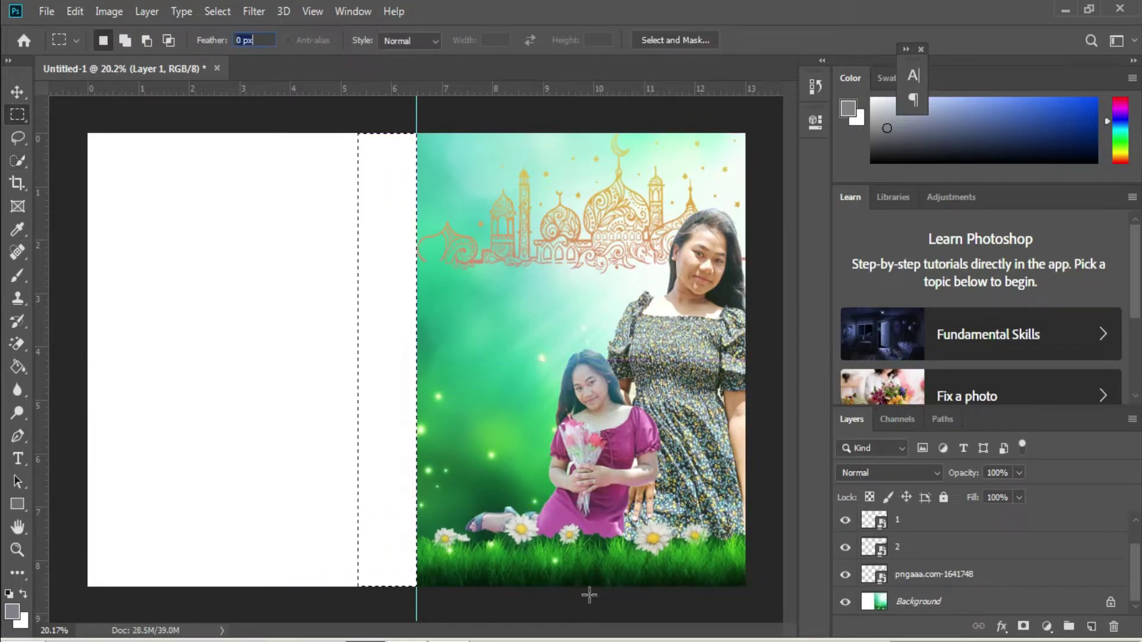
{"action": "key", "text": "Delete"}
{"action": "left_click", "coordinate": [586, 265]}
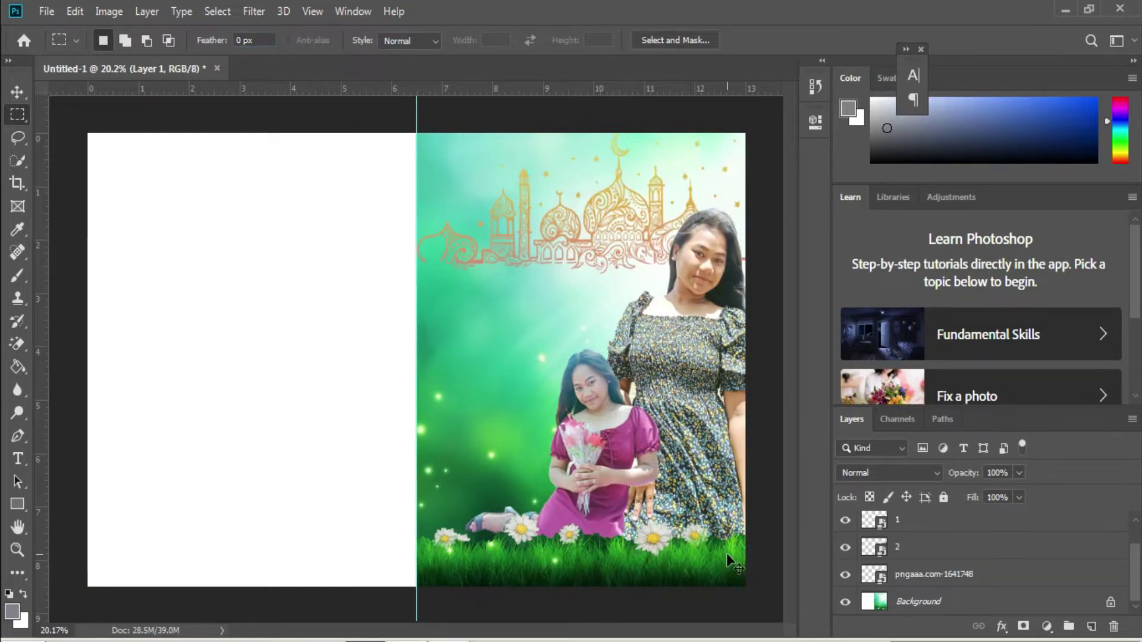
{"action": "scroll", "coordinate": [726, 554], "scroll_direction": "up", "scroll_amount": 2}
Set up a soft-brush Eraser for the grass edges, then select the pink-dress girl's layer for transforming
{"action": "left_click", "coordinate": [18, 344]}
{"action": "right_click", "coordinate": [18, 344]}
{"action": "left_click", "coordinate": [71, 343]}
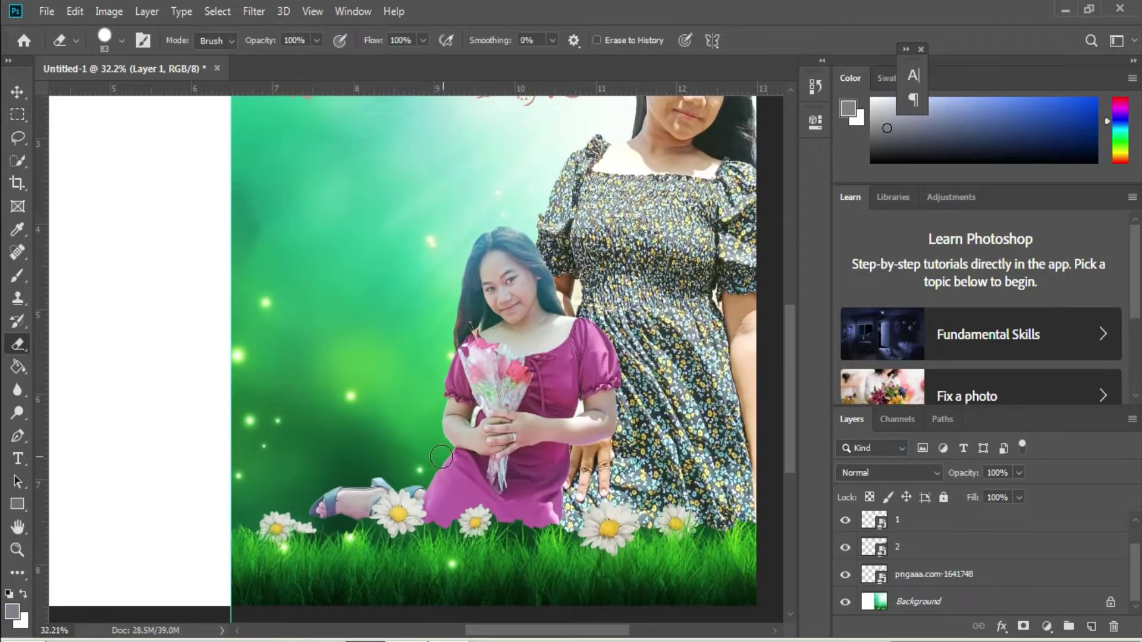
{"action": "right_click", "coordinate": [515, 475]}
{"action": "key", "text": "Return"}
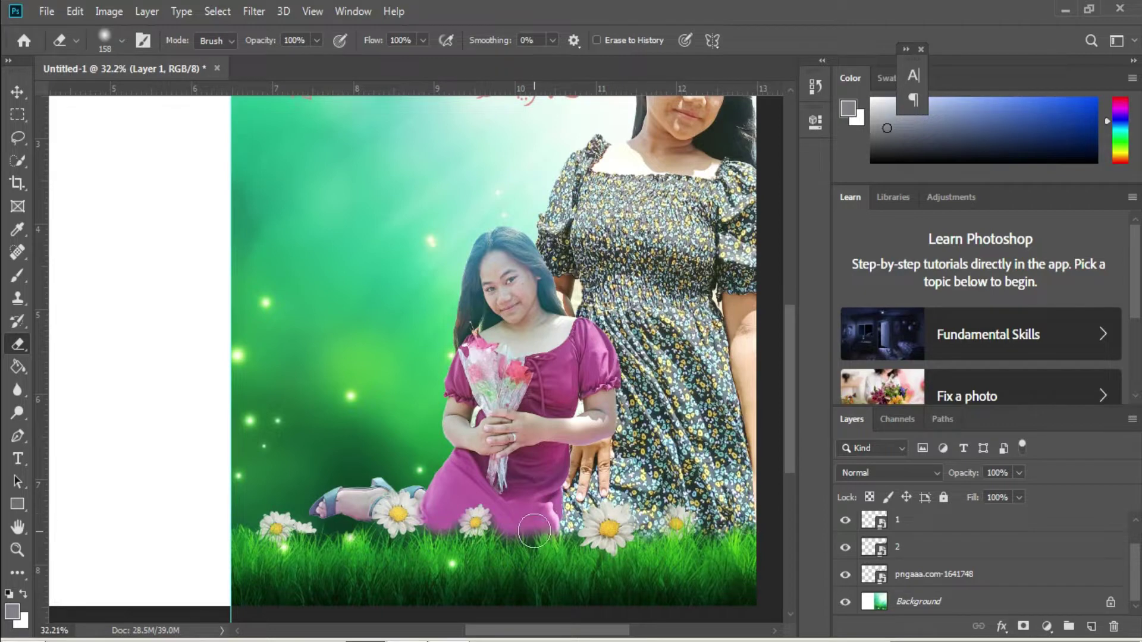
{"action": "left_click", "coordinate": [475, 506], "text": "ctrl"}
{"action": "key", "text": "ctrl+t"}
Rotate the pink-dress girl about -2° and scale her down slightly
{"action": "left_click_drag", "start_coordinate": [690, 198], "coordinate": [563, 377]}
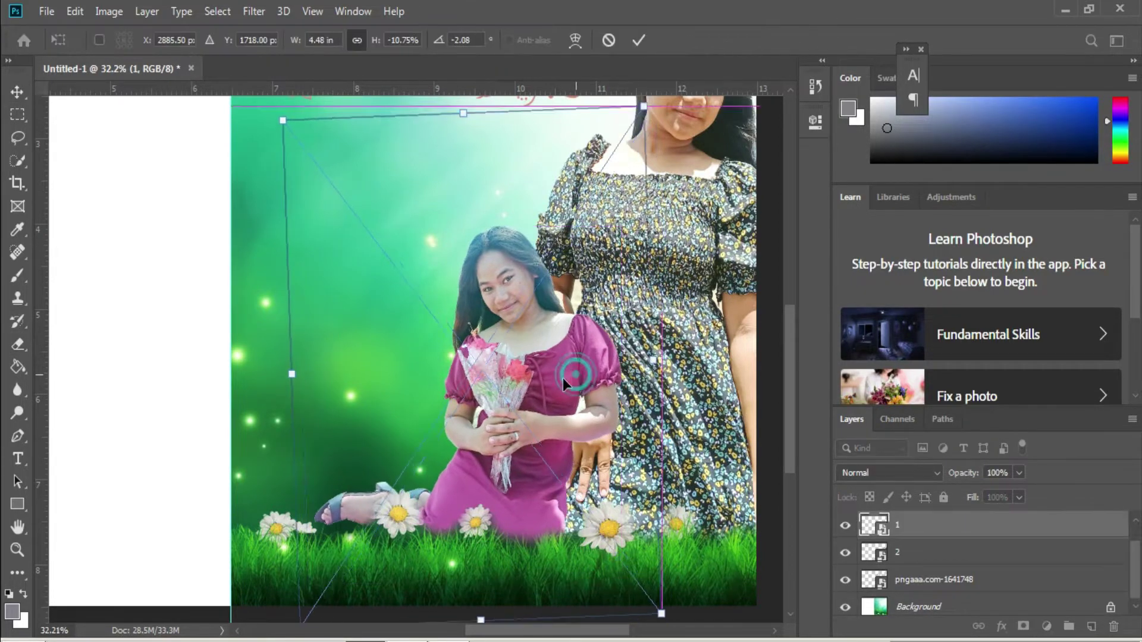
{"action": "left_click_drag", "start_coordinate": [281, 133], "coordinate": [287, 161]}
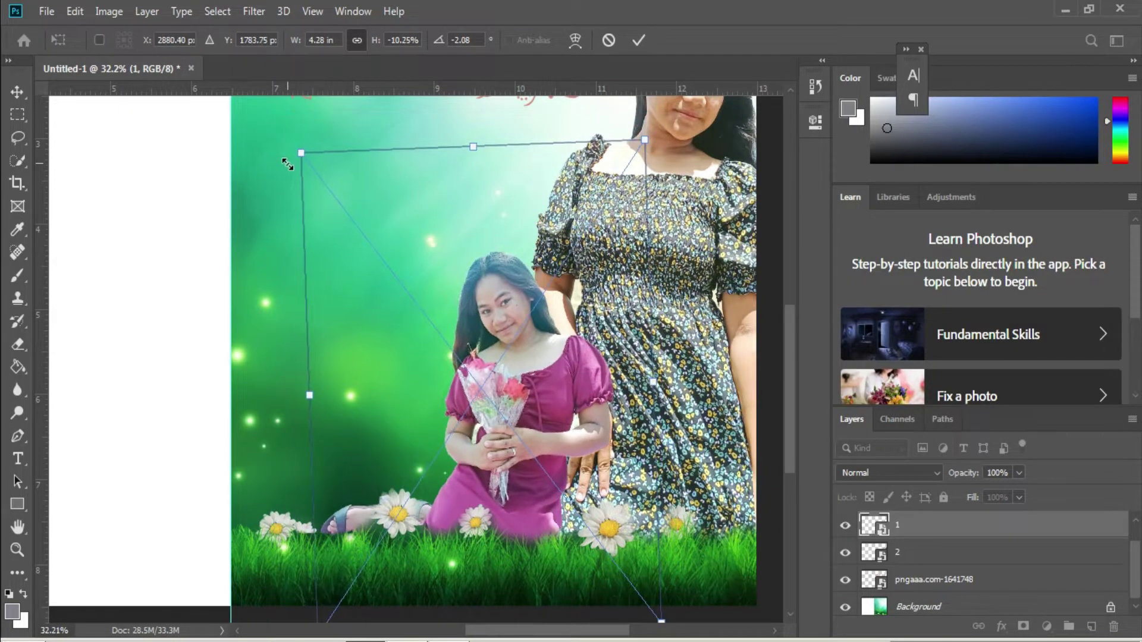
{"action": "key", "text": "Return"}
{"action": "scroll", "coordinate": [544, 381], "scroll_direction": "down", "scroll_amount": 2}
{"action": "scroll", "coordinate": [545, 381], "scroll_direction": "down", "scroll_amount": 1}
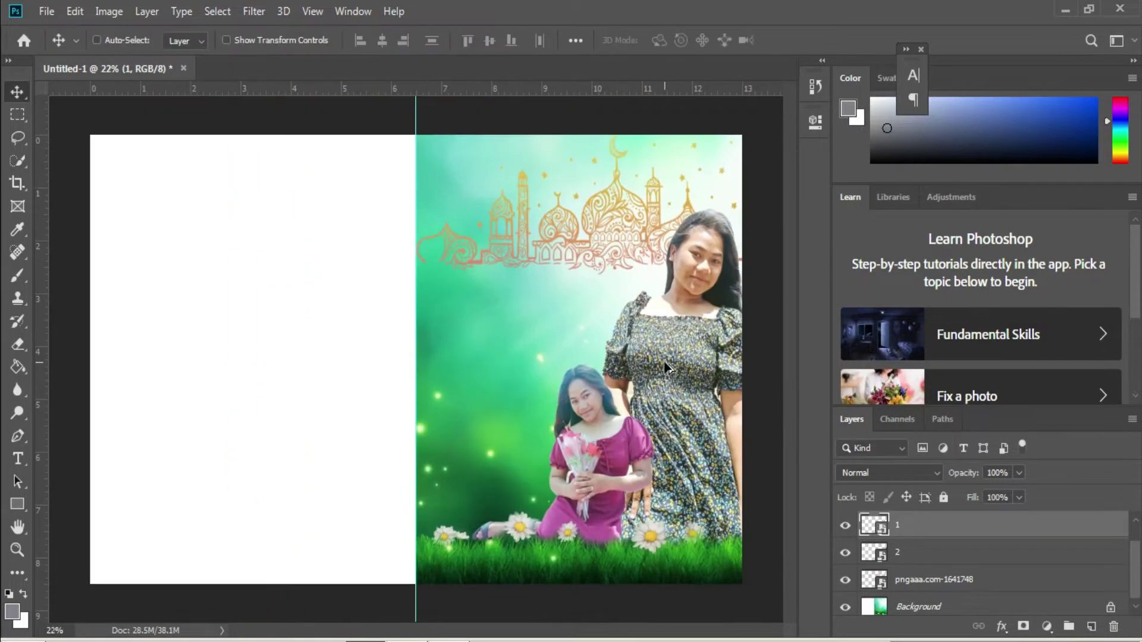
{"action": "right_click", "coordinate": [632, 420]}
{"action": "key", "text": "Escape"}
{"action": "scroll", "coordinate": [633, 419], "scroll_direction": "up", "scroll_amount": 3}
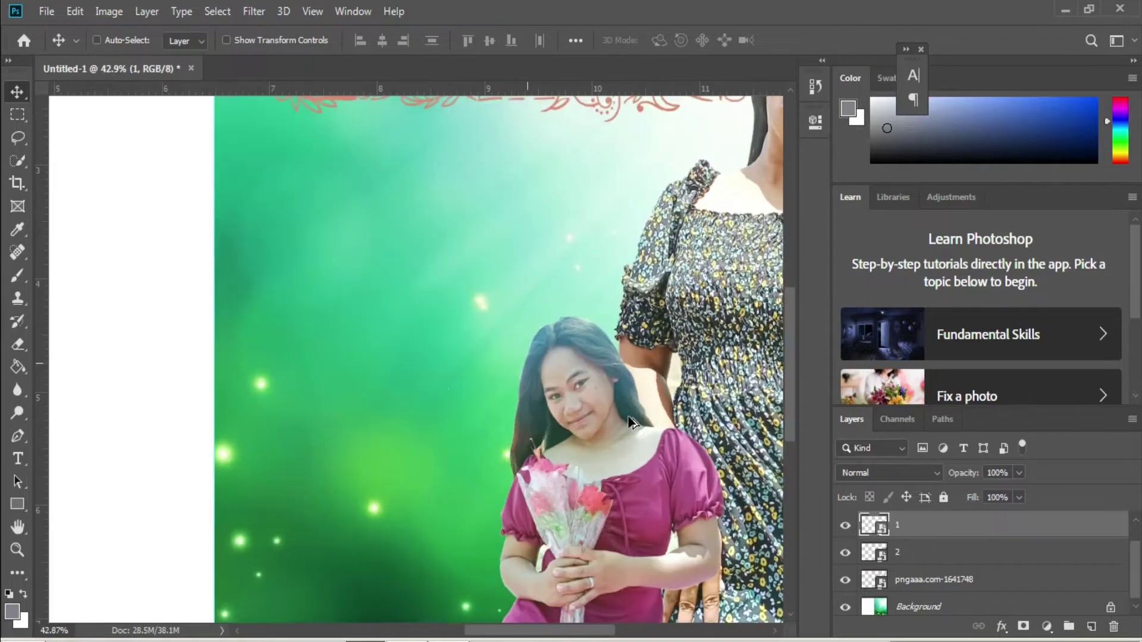
{"action": "left_click", "coordinate": [109, 12]}
Try a Curves preset on the girl's photo, then undo it
{"action": "key", "text": "ctrl+m"}
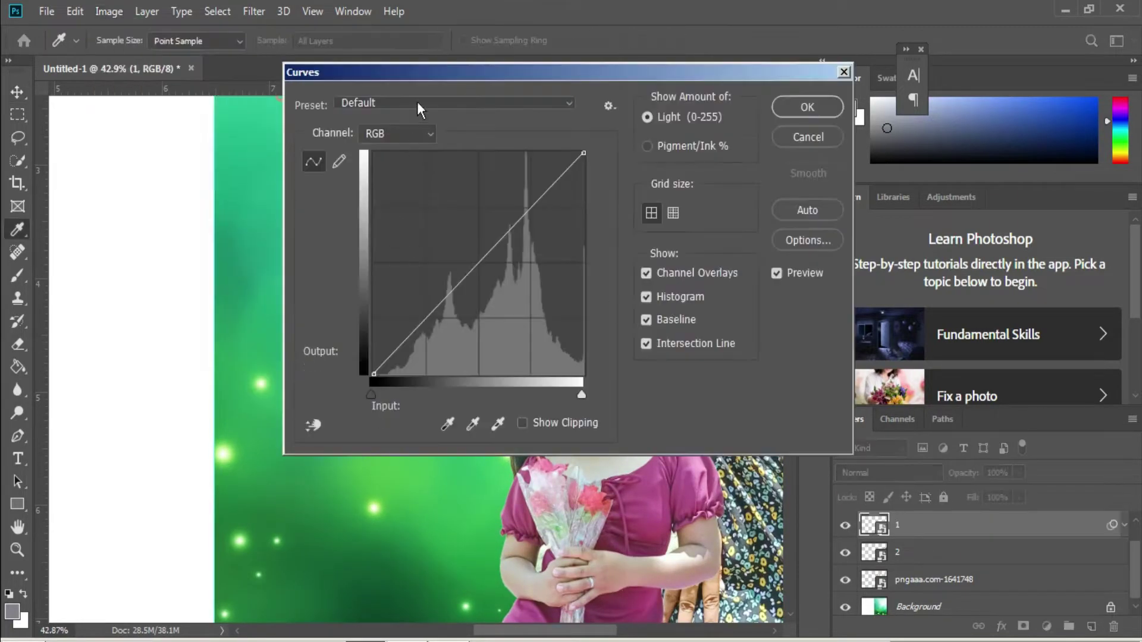
{"action": "left_click", "coordinate": [408, 102]}
{"action": "left_click", "coordinate": [382, 217]}
{"action": "left_click", "coordinate": [806, 107]}
{"action": "scroll", "coordinate": [662, 293], "scroll_direction": "down", "scroll_amount": 3}
{"action": "scroll", "coordinate": [662, 293], "scroll_direction": "up", "scroll_amount": 1}
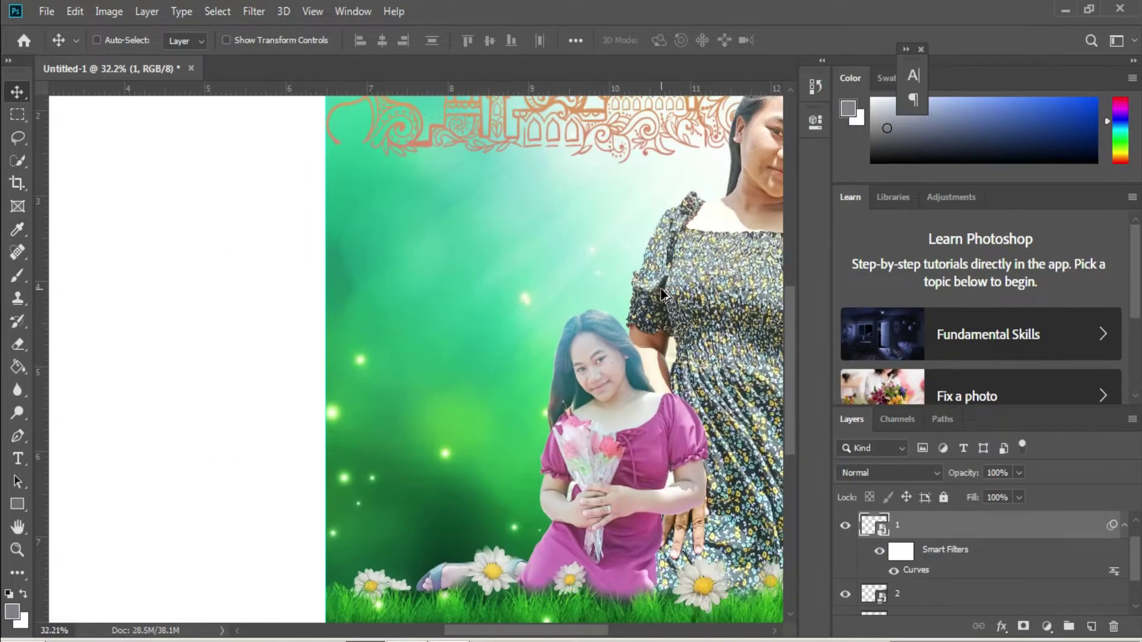
{"action": "scroll", "coordinate": [662, 293], "scroll_direction": "up", "scroll_amount": 2}
{"action": "key", "text": "ctrl+z"}
Apply Brightness/Contrast to the girl's photo with brightness -2
{"action": "left_click", "coordinate": [109, 11]}
{"action": "left_click", "coordinate": [286, 55]}
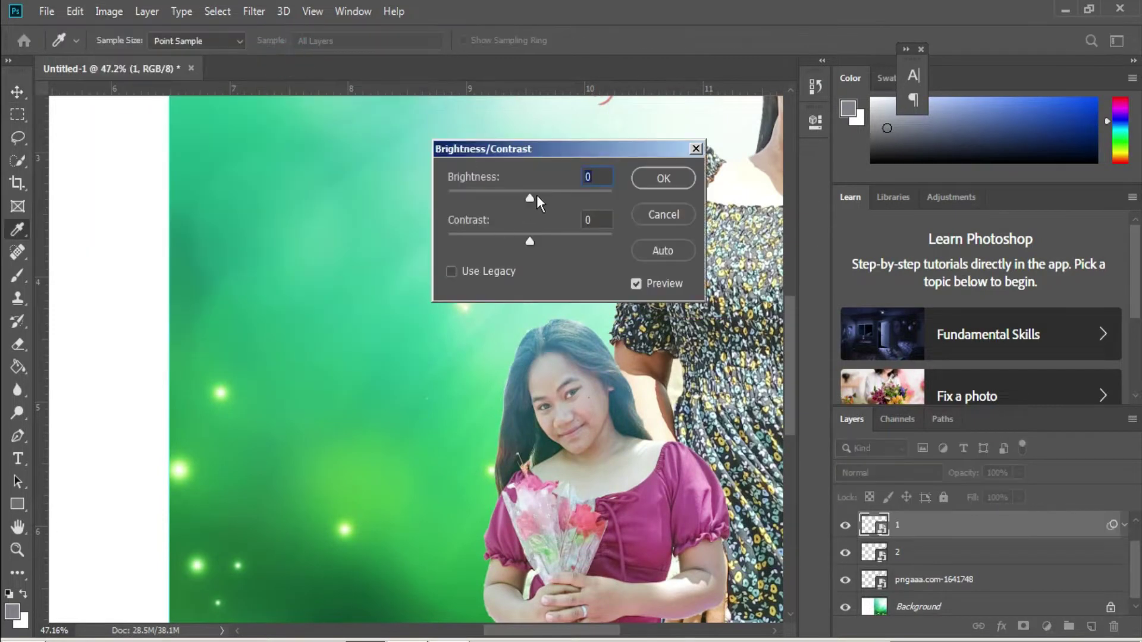
{"action": "left_click", "coordinate": [537, 194]}
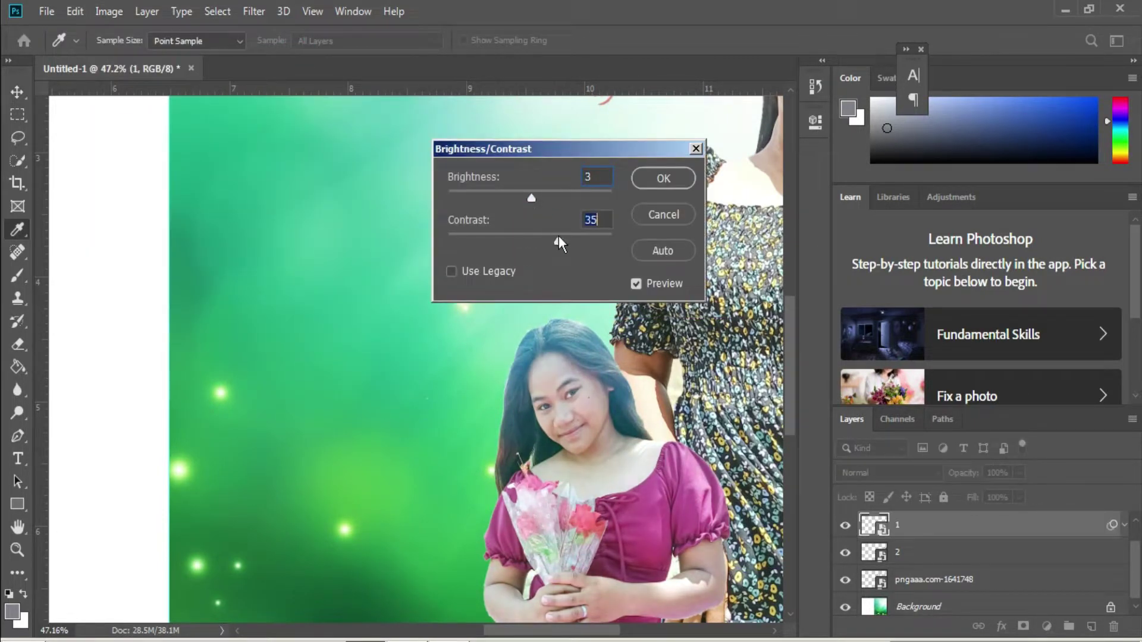
{"action": "left_click_drag", "start_coordinate": [531, 196], "coordinate": [528, 197]}
{"action": "left_click", "coordinate": [663, 178]}
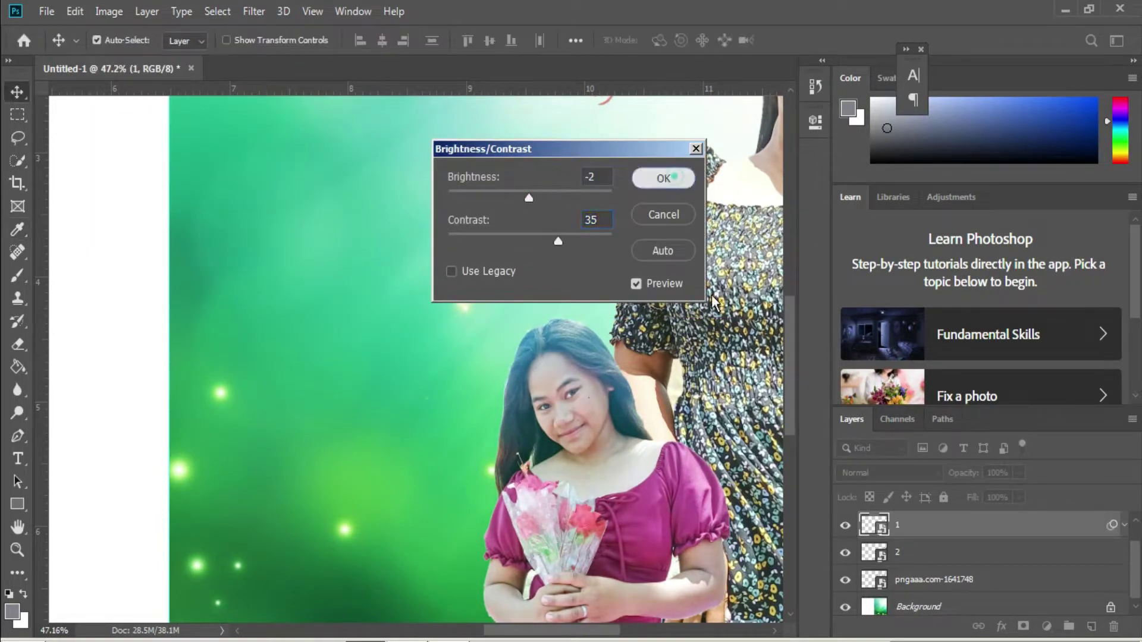
Add a drop shadow to the girl layer, adjusting its angle and distance
{"action": "right_click", "coordinate": [946, 525]}
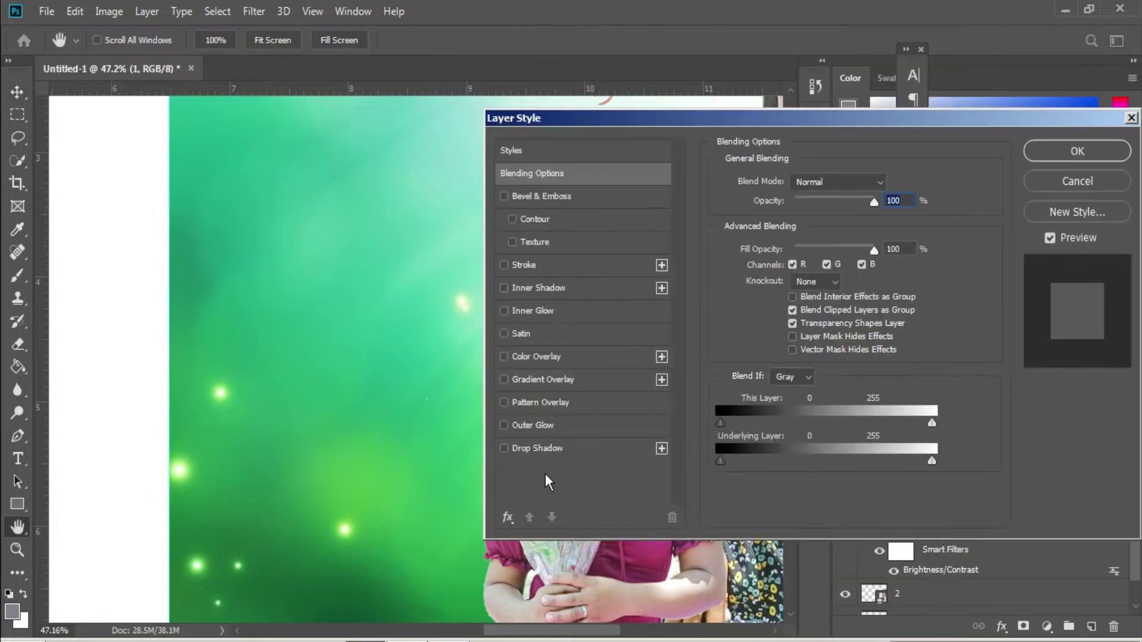
{"action": "left_click", "coordinate": [537, 448]}
{"action": "left_click_drag", "start_coordinate": [922, 124], "coordinate": [1044, 316]}
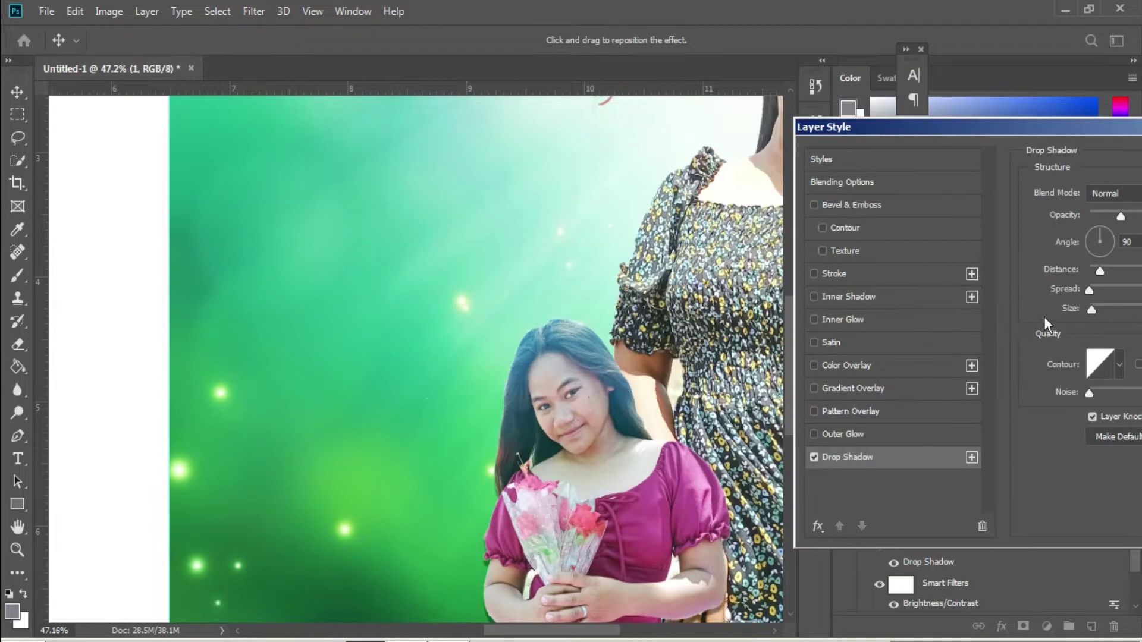
{"action": "left_click_drag", "start_coordinate": [1106, 231], "coordinate": [1110, 273]}
{"action": "left_click_drag", "start_coordinate": [1060, 128], "coordinate": [714, 192]}
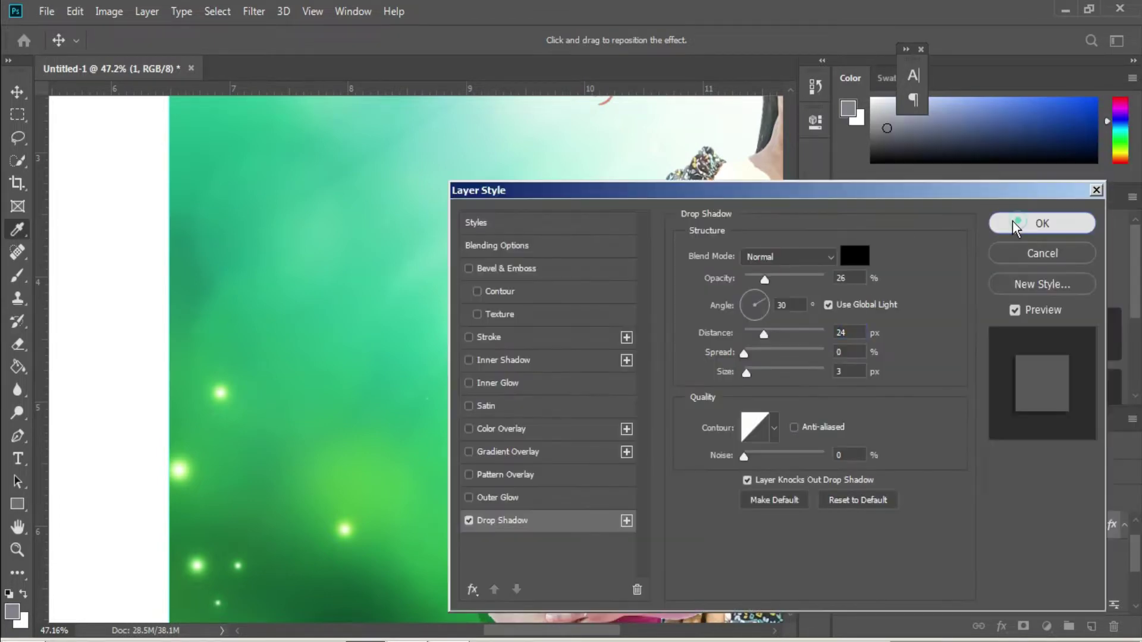
{"action": "left_click", "coordinate": [1012, 222]}
{"action": "key", "text": "ctrl+shift+alt+n"}
Make layer 2 active, then pick the Background layer from the canvas layer list
{"action": "scroll", "coordinate": [695, 389], "scroll_direction": "down", "scroll_amount": 3}
{"action": "scroll", "coordinate": [695, 390], "scroll_direction": "down", "scroll_amount": 2}
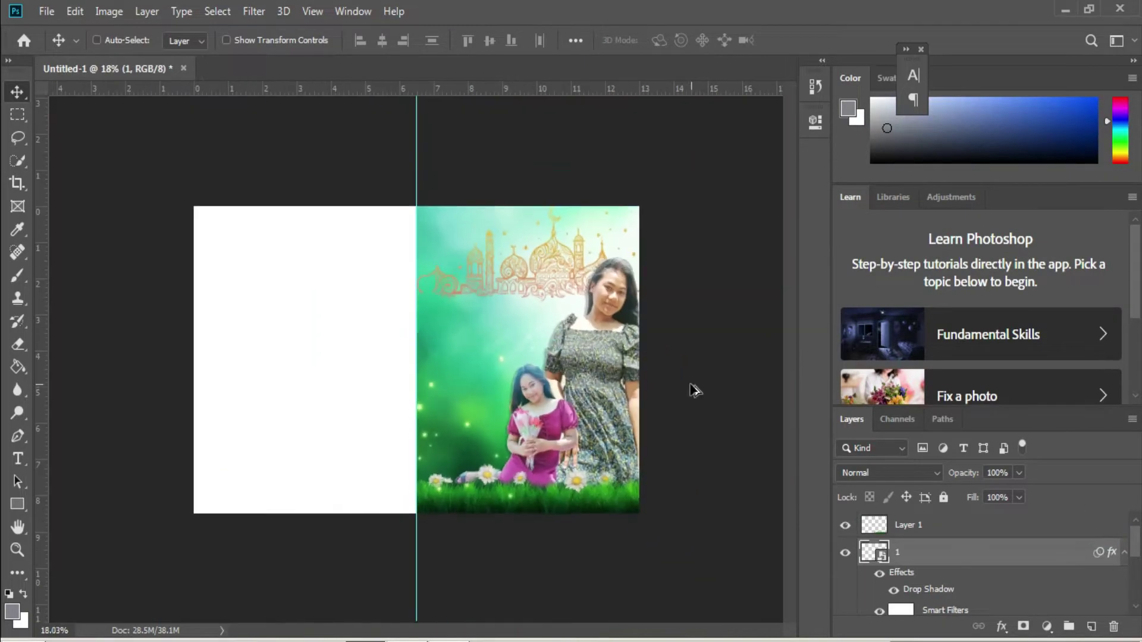
{"action": "scroll", "coordinate": [517, 372], "scroll_direction": "up", "scroll_amount": 2}
{"action": "scroll", "coordinate": [518, 371], "scroll_direction": "up", "scroll_amount": 2}
{"action": "left_click", "coordinate": [714, 345], "text": "ctrl"}
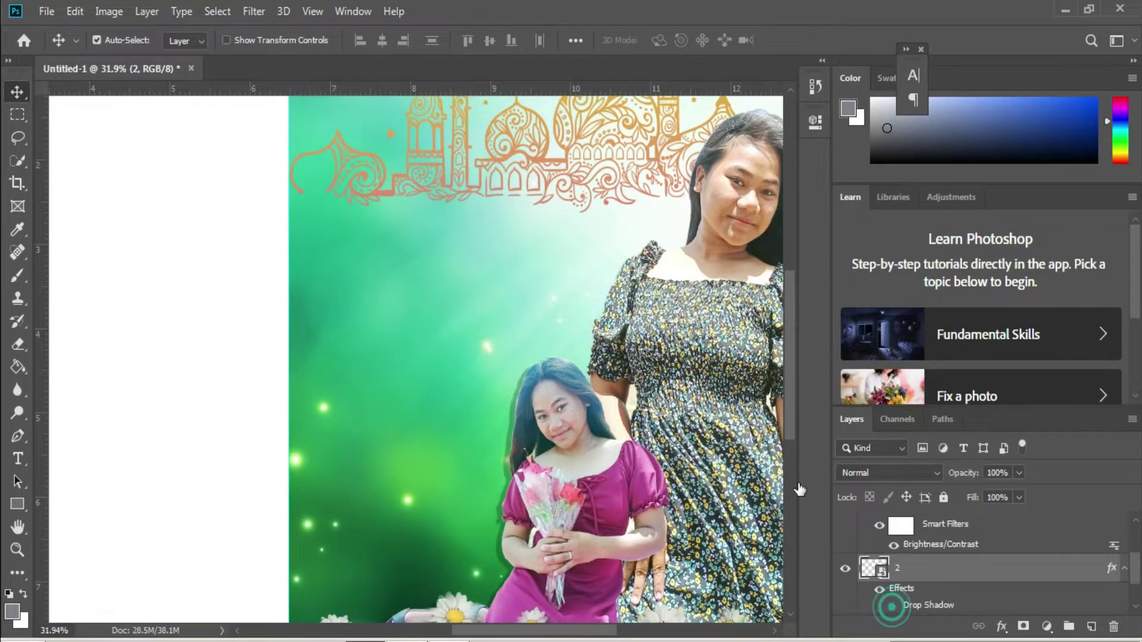
{"action": "scroll", "coordinate": [638, 444], "scroll_direction": "down", "scroll_amount": 1}
{"action": "scroll", "coordinate": [595, 449], "scroll_direction": "down", "scroll_amount": 1}
{"action": "scroll", "coordinate": [537, 455], "scroll_direction": "down", "scroll_amount": 1}
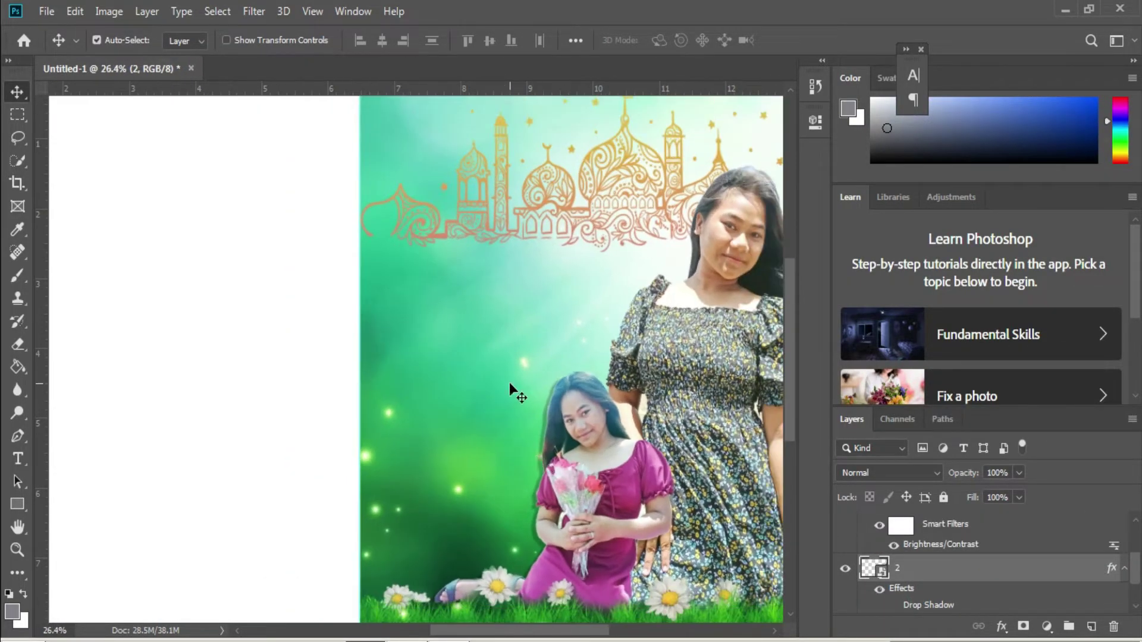
{"action": "scroll", "coordinate": [508, 382], "scroll_direction": "down", "scroll_amount": 1}
{"action": "right_click", "coordinate": [467, 351]}
Draw a rectangle over the photo page's left part with its top-right corner skewed outward
{"action": "left_click", "coordinate": [501, 362]}
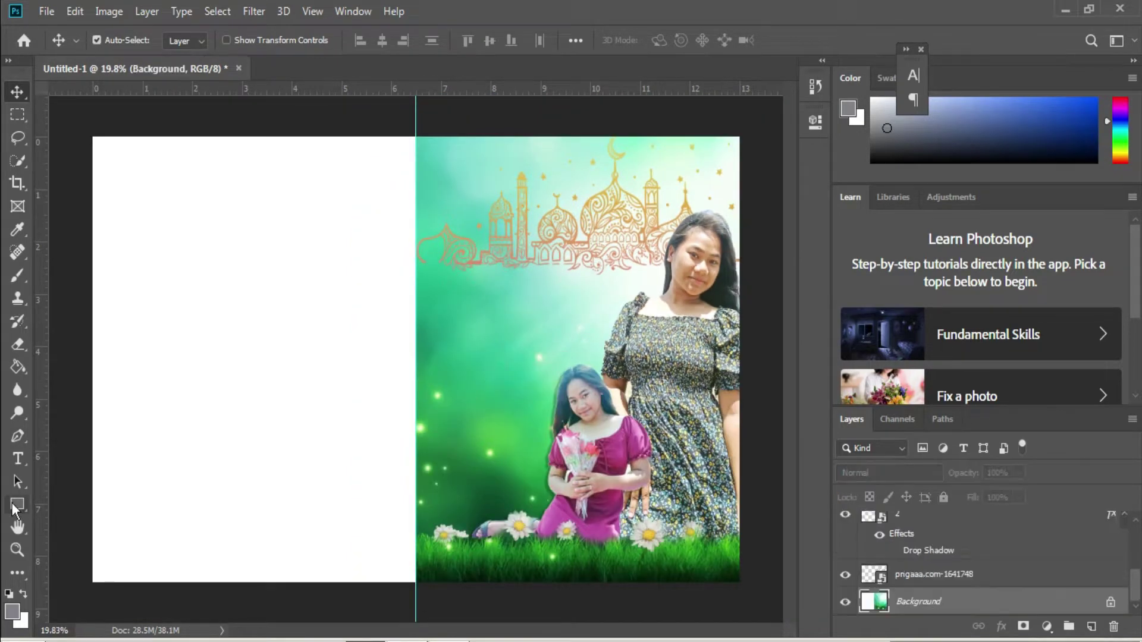
{"action": "key", "text": "u"}
{"action": "left_click_drag", "start_coordinate": [416, 137], "coordinate": [490, 582]}
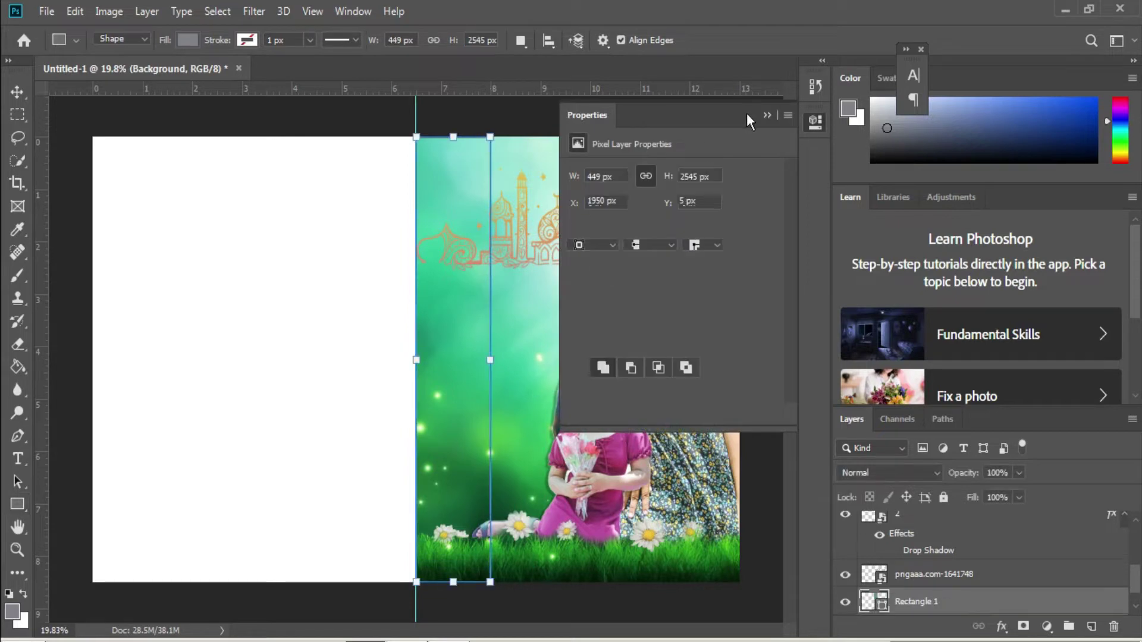
{"action": "key", "text": "ctrl+t"}
{"action": "left_click_drag", "start_coordinate": [490, 137], "coordinate": [585, 138]}
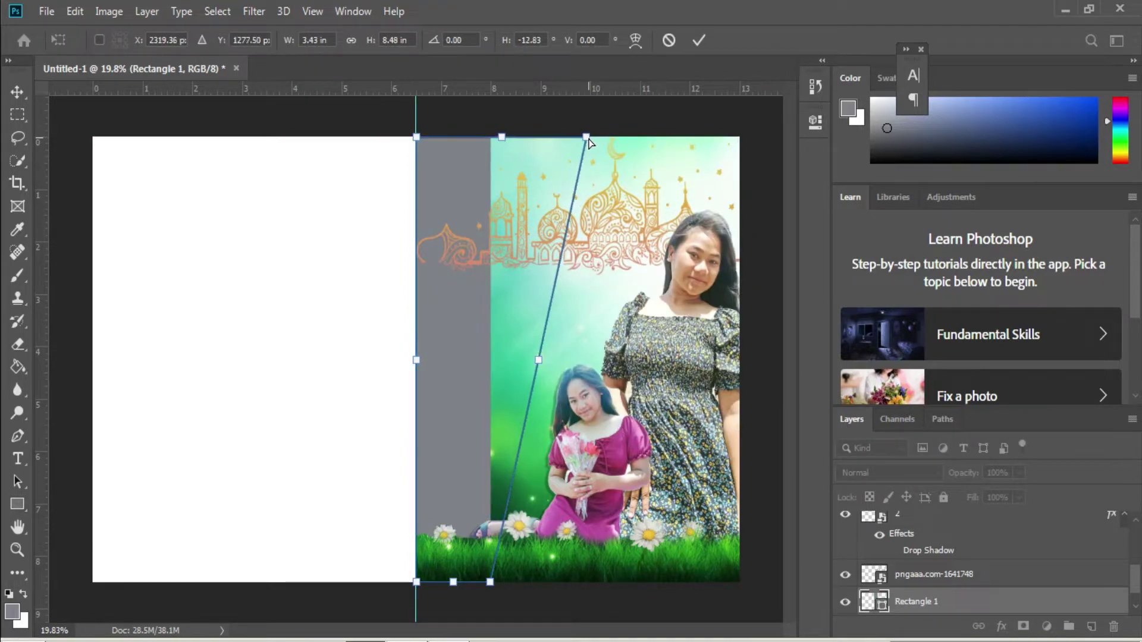
{"action": "key", "text": "Return"}
Fill the slanted rectangle with a darkened green sampled from the grass
{"action": "double_click", "coordinate": [879, 603]}
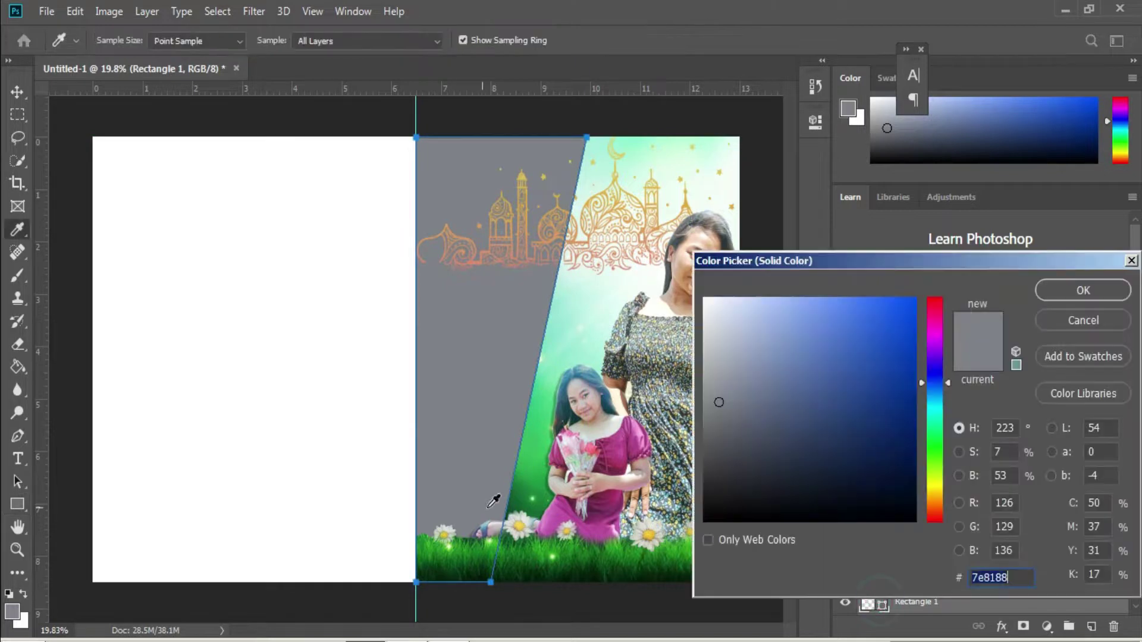
{"action": "left_click", "coordinate": [512, 505]}
{"action": "left_click", "coordinate": [906, 460]}
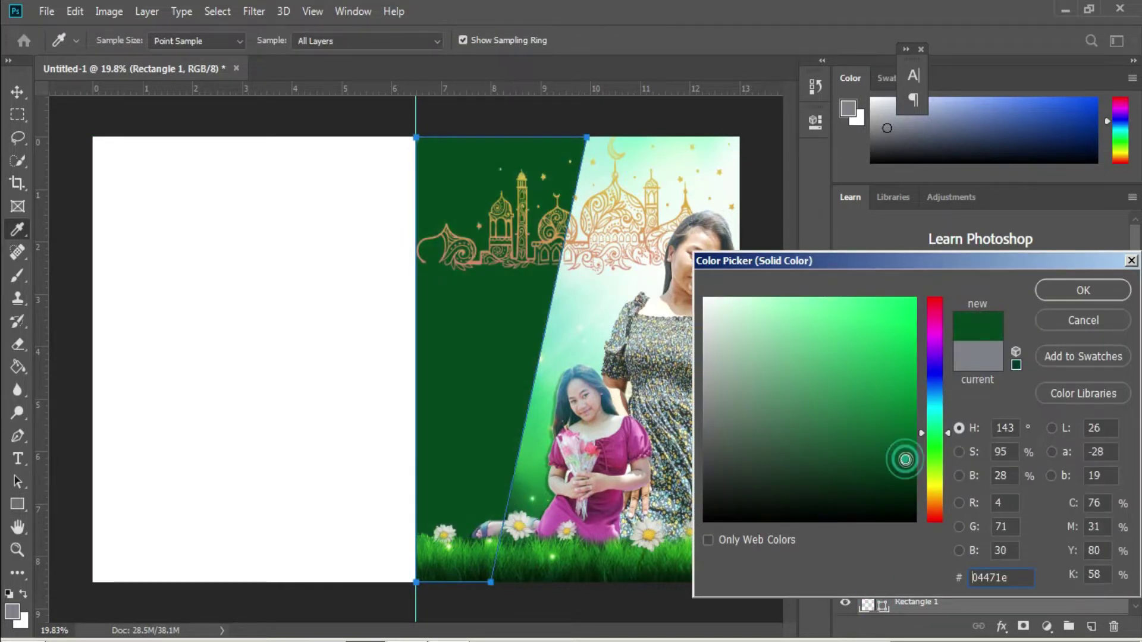
{"action": "left_click", "coordinate": [1083, 290]}
{"action": "right_click", "coordinate": [967, 602]}
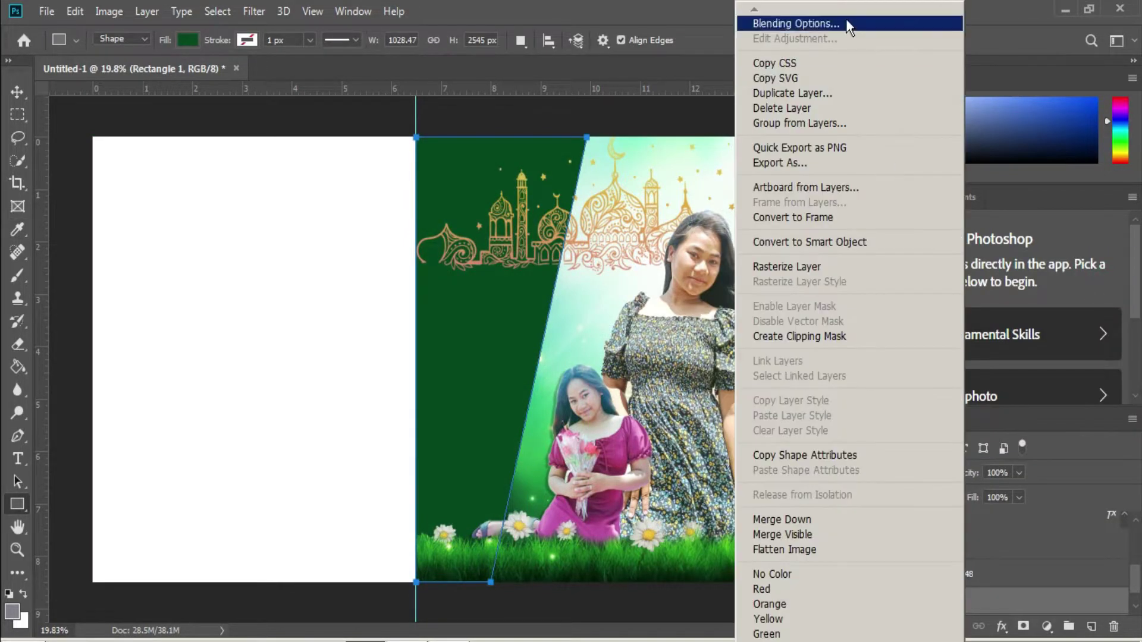
Duplicate the green panel layer and give the copy a Gradient Overlay style
{"action": "left_click", "coordinate": [831, 94]}
{"action": "key", "text": "Return"}
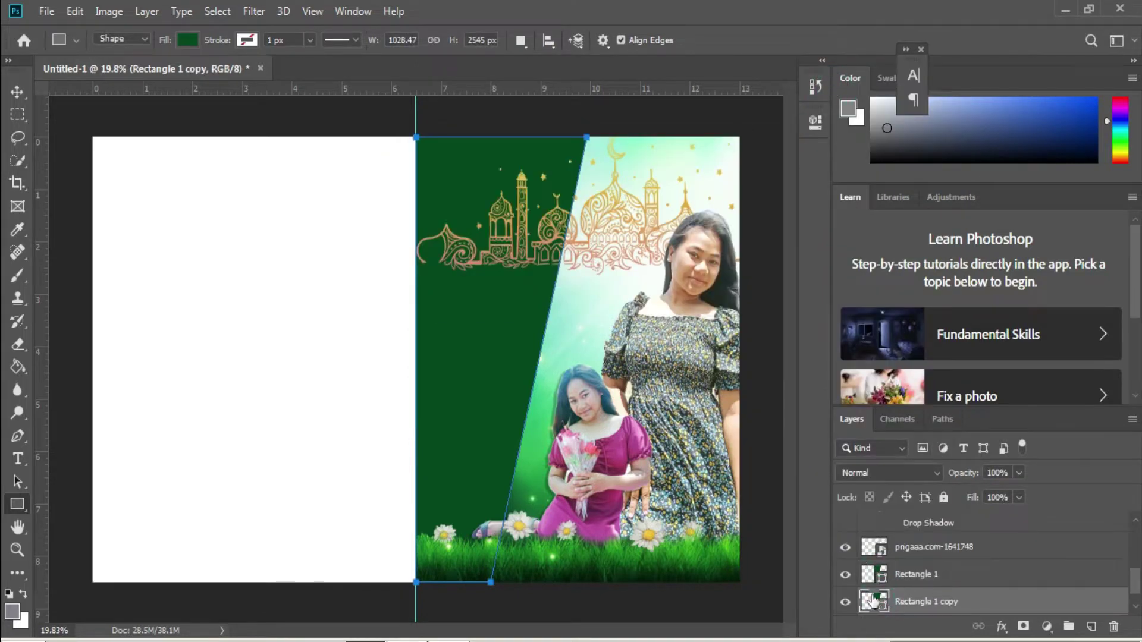
{"action": "double_click", "coordinate": [881, 604]}
{"action": "left_click", "coordinate": [1127, 299]}
{"action": "right_click", "coordinate": [952, 602]}
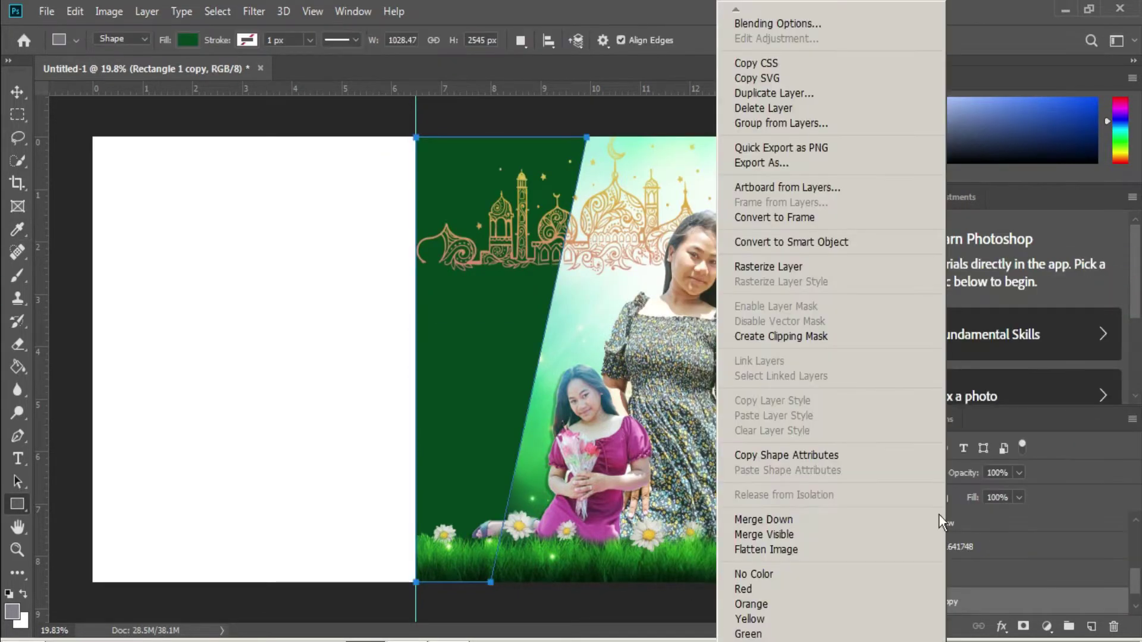
{"action": "left_click", "coordinate": [812, 23]}
{"action": "left_click", "coordinate": [540, 452]}
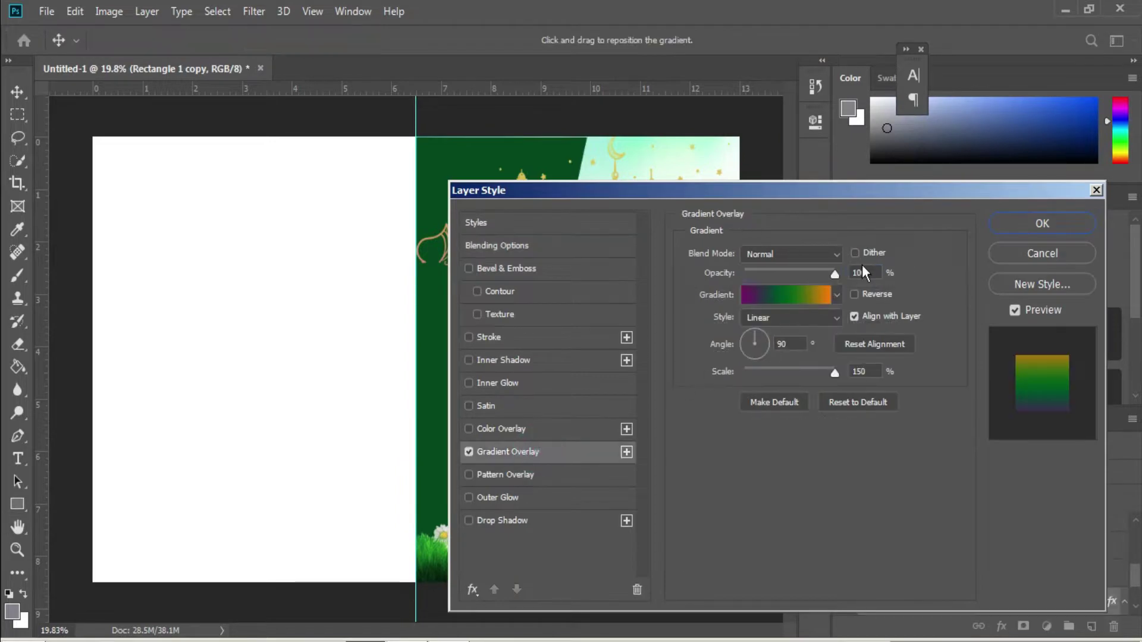
{"action": "left_click", "coordinate": [1011, 223]}
Nudge the gradient copy right so a thin gold stripe shows along the slanted edge, reselecting Rectangle 1
{"action": "key", "text": "Right"}
{"action": "key", "text": "Right"}
{"action": "key", "text": "Right"}
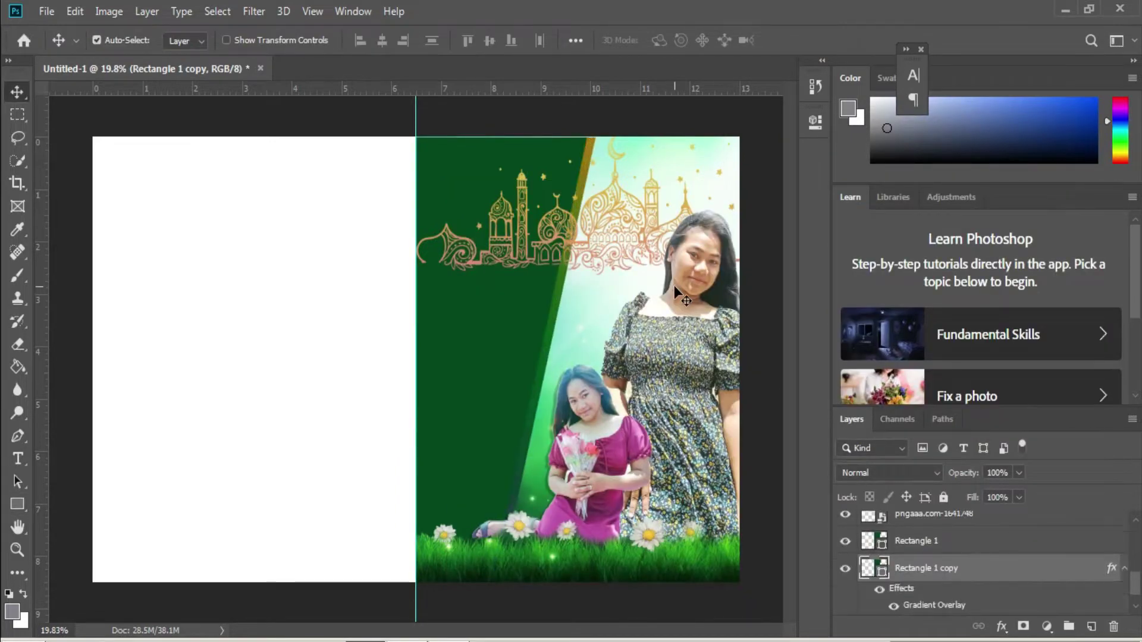
{"action": "key", "text": "Left"}
{"action": "key", "text": "Right"}
{"action": "key", "text": "Right"}
{"action": "left_click", "coordinate": [483, 298]}
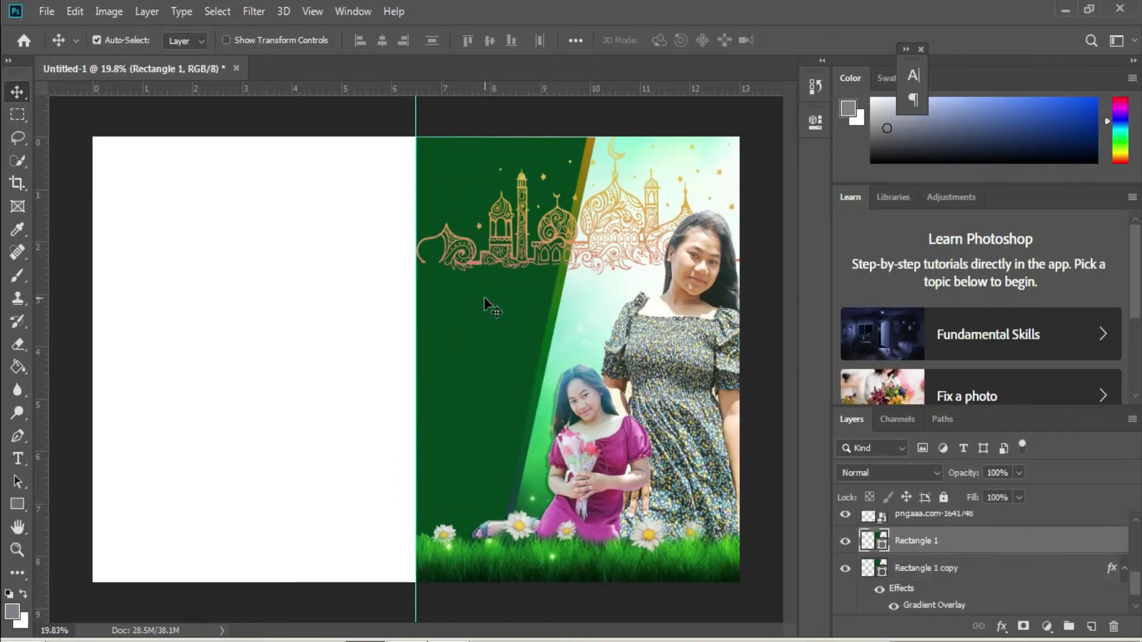
{"action": "left_click", "coordinate": [46, 11]}
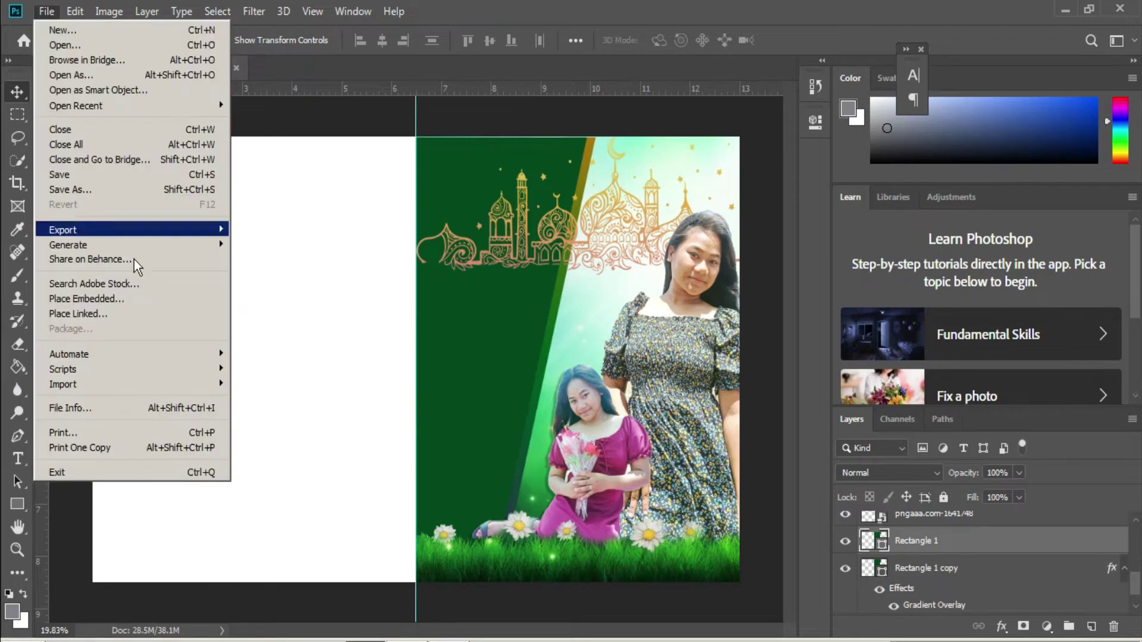
Place the ivy vine image from the '18th birthday > background' folder as an embedded layer
{"action": "left_click", "coordinate": [140, 294]}
{"action": "left_click", "coordinate": [62, 147]}
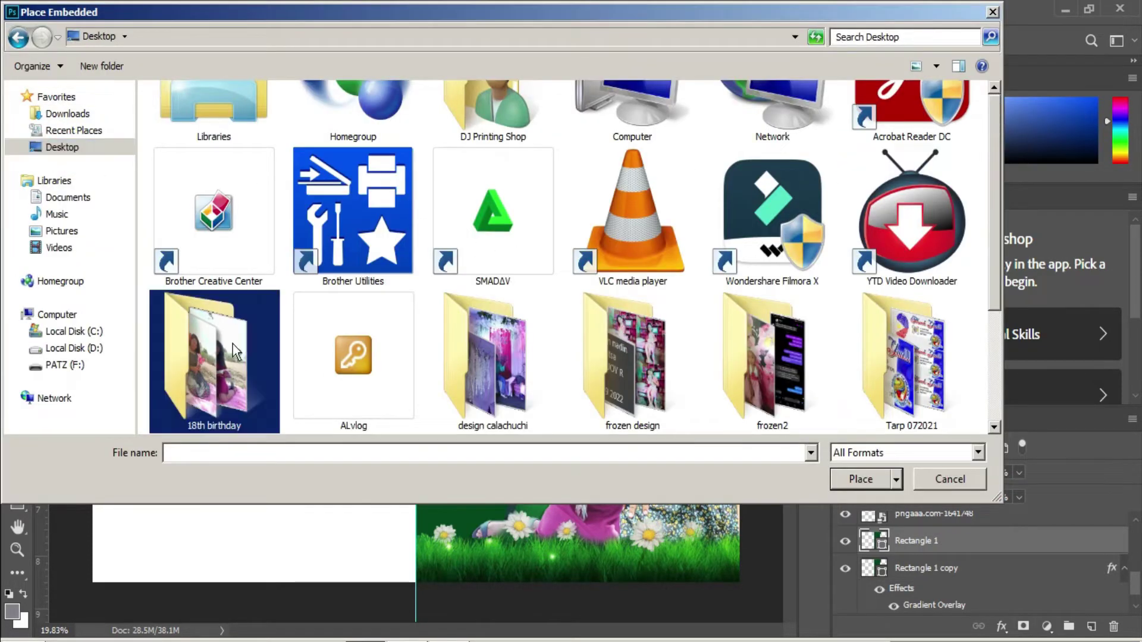
{"action": "double_click", "coordinate": [215, 357]}
{"action": "double_click", "coordinate": [191, 140]}
{"action": "left_click", "coordinate": [494, 202]}
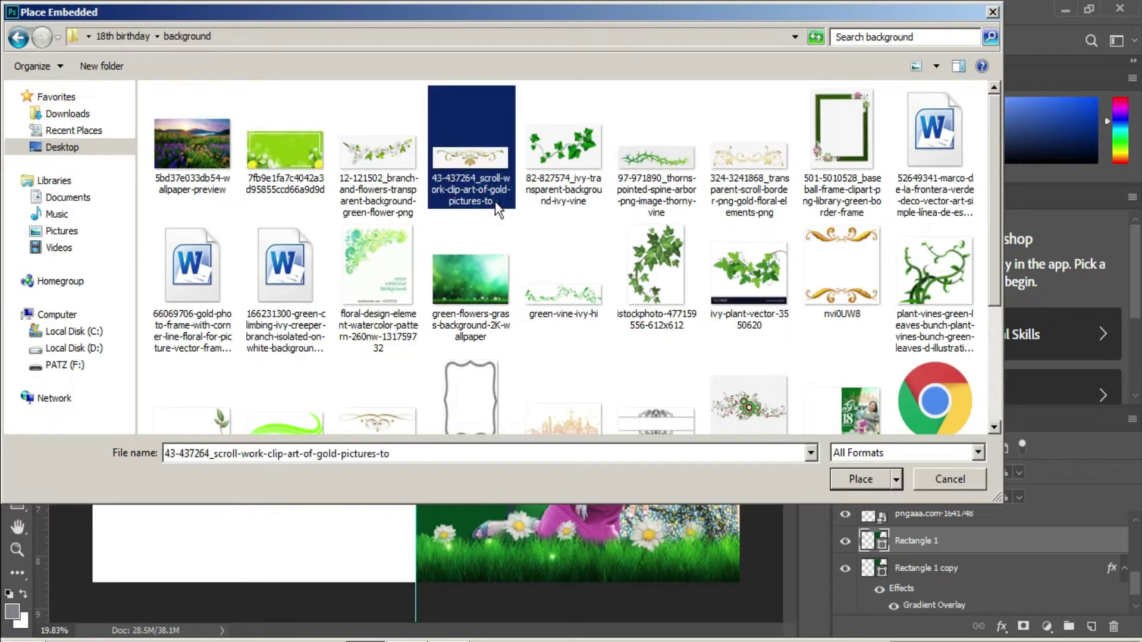
{"action": "scroll", "coordinate": [495, 202], "scroll_direction": "down", "scroll_amount": 3}
{"action": "scroll", "coordinate": [495, 201], "scroll_direction": "up", "scroll_amount": 3}
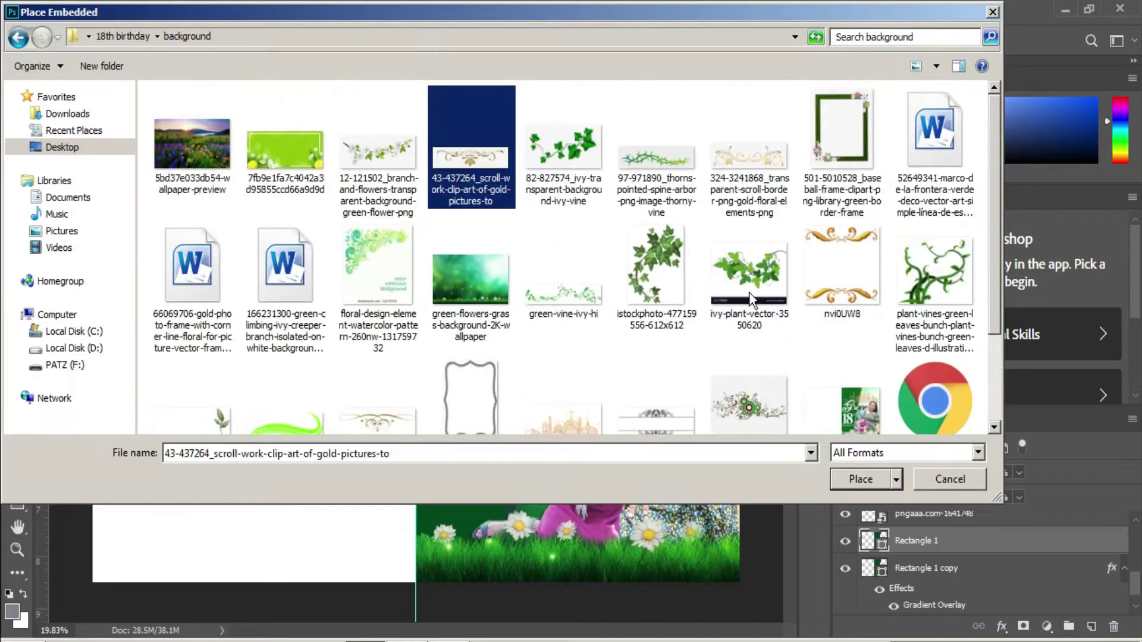
{"action": "double_click", "coordinate": [592, 148]}
{"action": "key", "text": "Return"}
Rasterize the ivy and erase its light grey background with the Magic Eraser
{"action": "key", "text": "e"}
{"action": "left_click", "coordinate": [446, 224]}
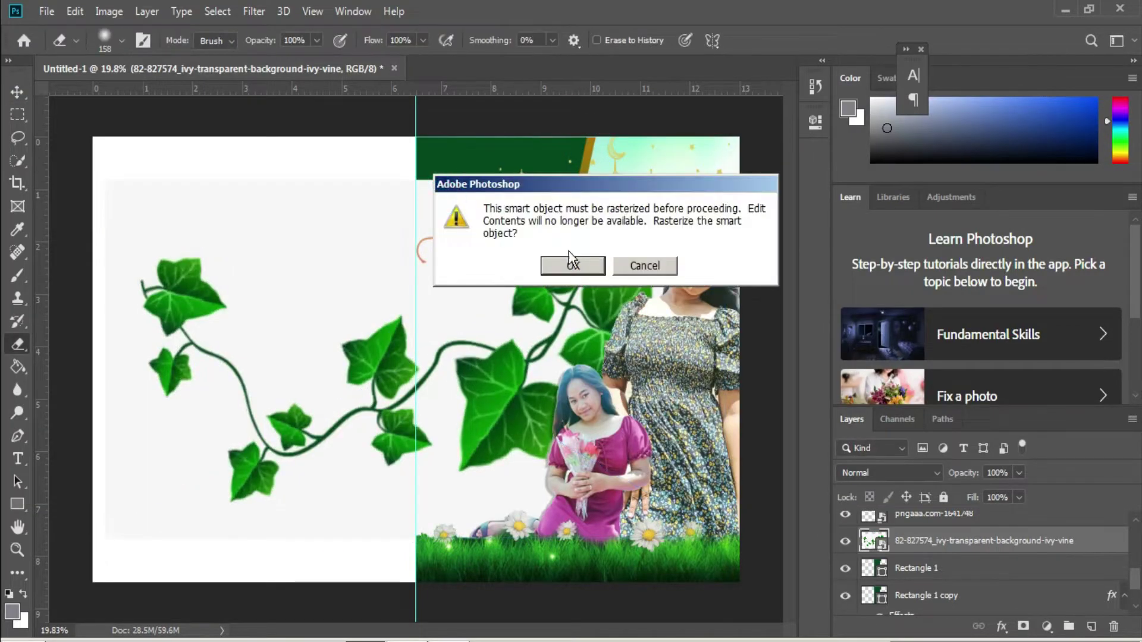
{"action": "left_click", "coordinate": [576, 262]}
{"action": "right_click", "coordinate": [18, 343]}
{"action": "left_click", "coordinate": [77, 377]}
{"action": "left_click", "coordinate": [466, 268]}
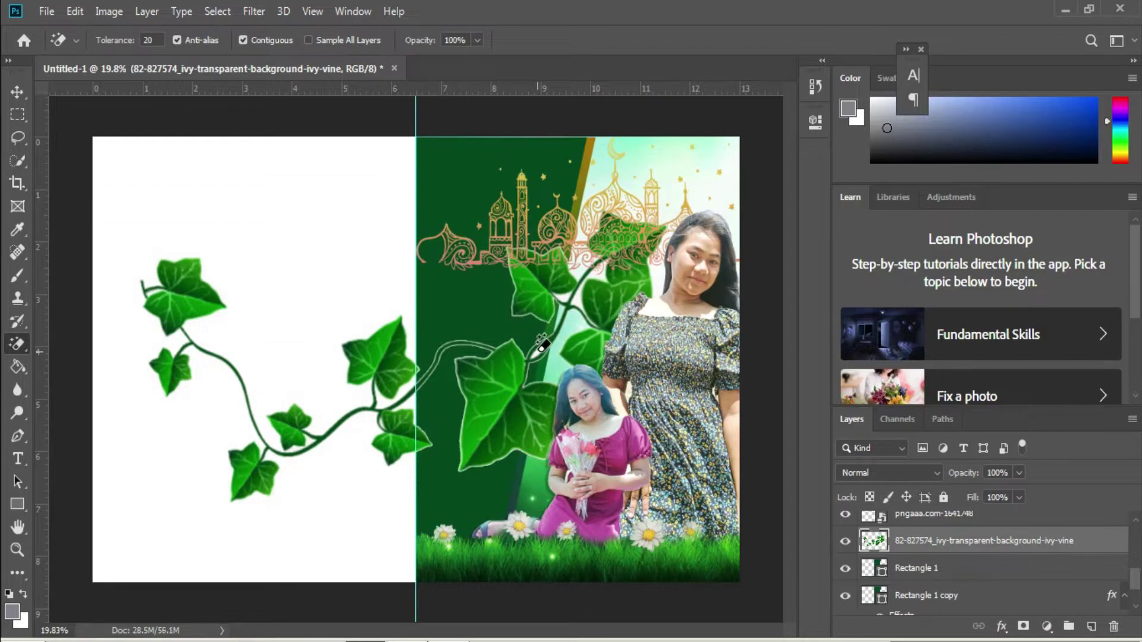
Shrink the ivy and move it to the top of the page
{"action": "key", "text": "ctrl+t"}
{"action": "left_click_drag", "start_coordinate": [140, 208], "coordinate": [257, 244]}
{"action": "left_click_drag", "start_coordinate": [468, 368], "coordinate": [503, 207]}
{"action": "key", "text": "Return"}
{"action": "scroll", "coordinate": [503, 207], "scroll_direction": "up", "scroll_amount": 3}
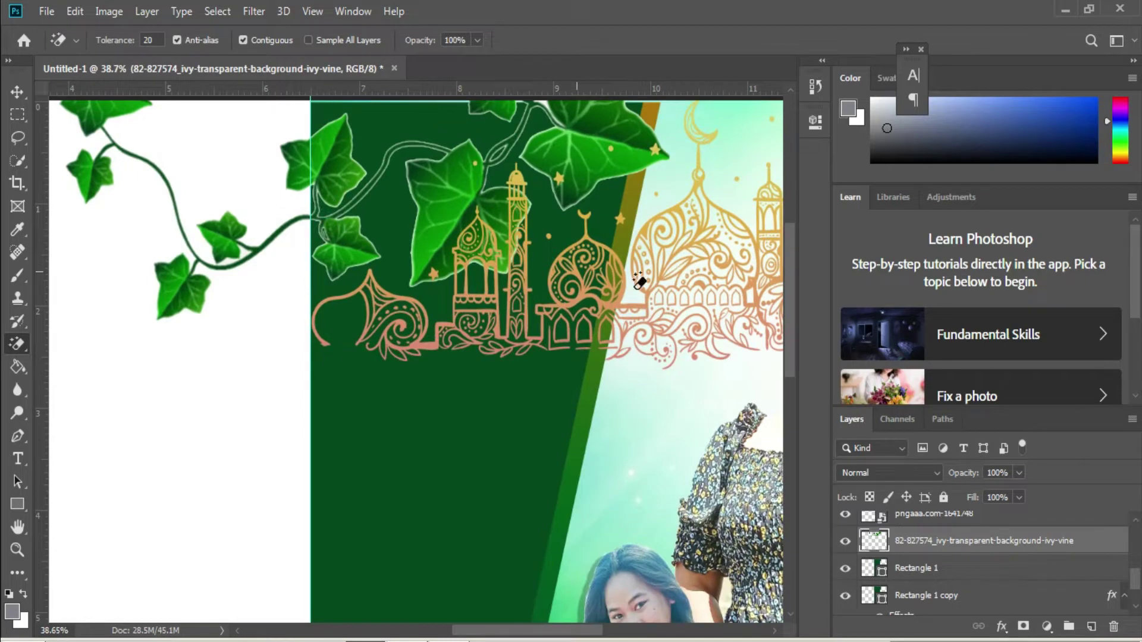
Set the ivy layer to 30% opacity and clip it to the green panel
{"action": "right_click", "coordinate": [935, 554]}
{"action": "left_click", "coordinate": [801, 24]}
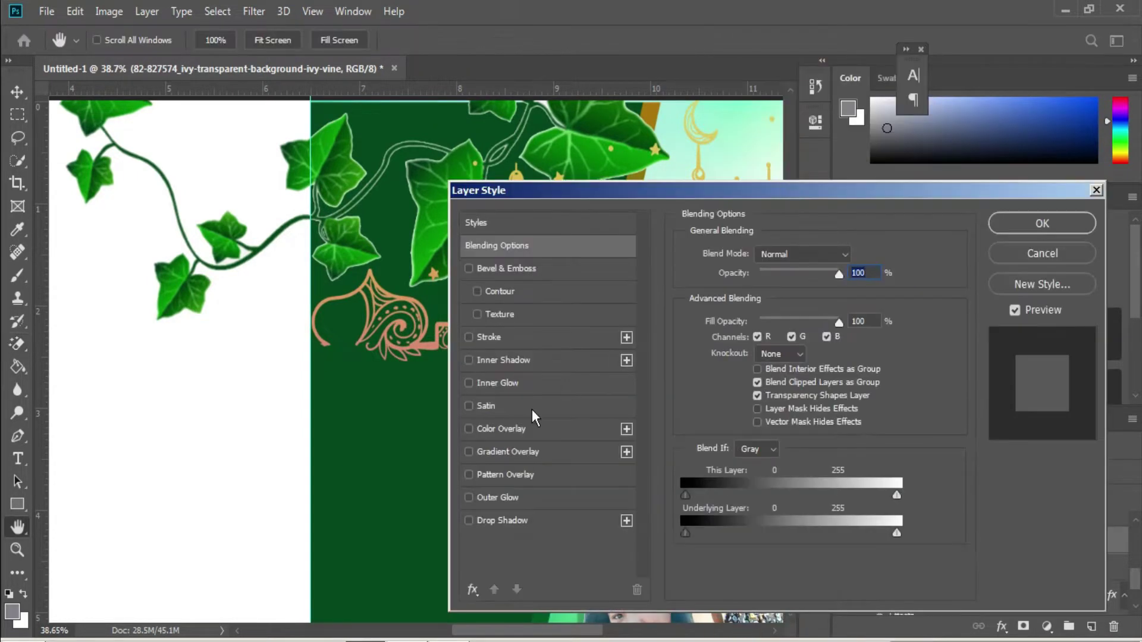
{"action": "type", "text": "30"}
{"action": "key", "text": "Return"}
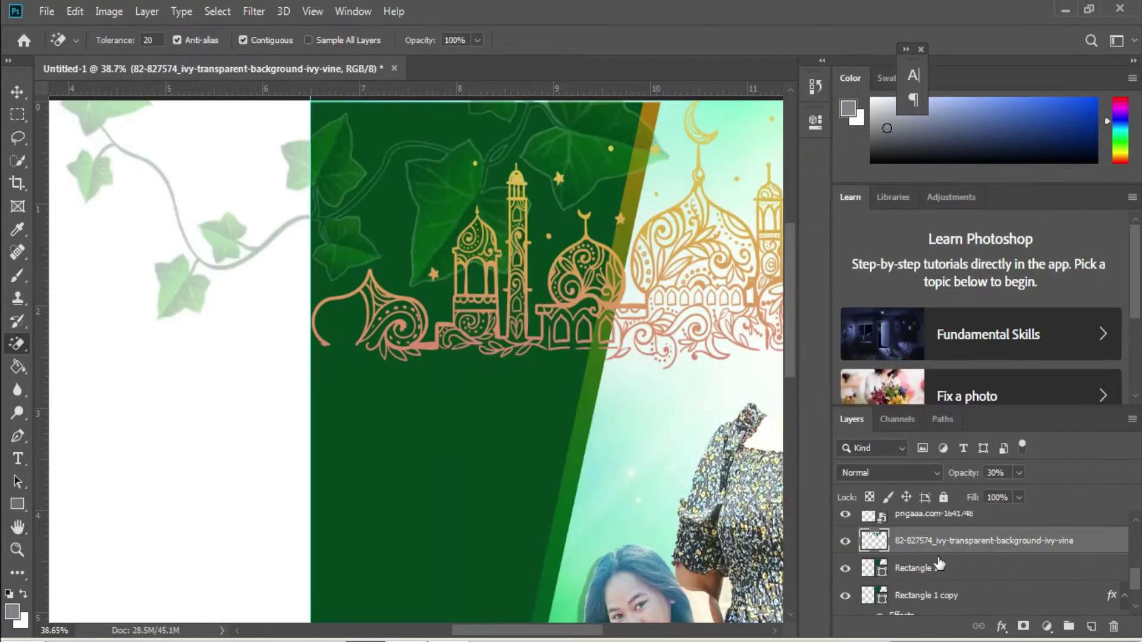
{"action": "left_click", "coordinate": [877, 554], "text": "alt"}
{"action": "scroll", "coordinate": [700, 470], "scroll_direction": "down", "scroll_amount": 2}
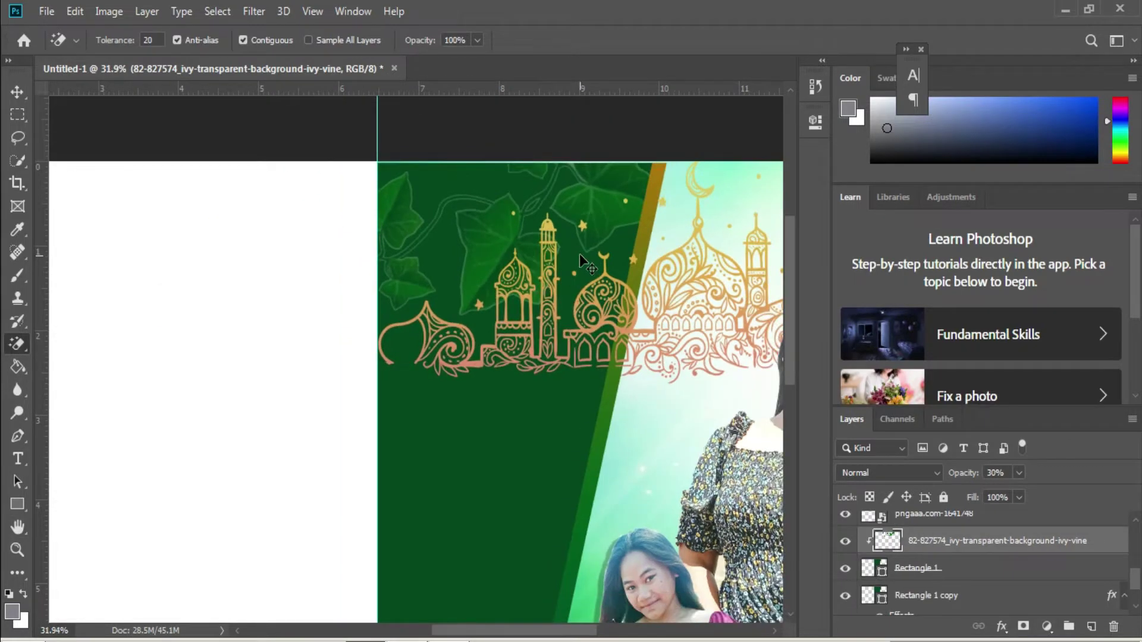
Move the ivy upward and widen it across the green panel
{"action": "key", "text": "ctrl+t"}
{"action": "mouse_move", "coordinate": [579, 254]}
{"action": "left_mouse_down"}
{"action": "mouse_move", "coordinate": [615, 198]}
{"action": "mouse_move", "coordinate": [690, 198]}
{"action": "left_mouse_up"}
{"action": "mouse_move", "coordinate": [160, 194]}
{"action": "left_mouse_down"}
{"action": "mouse_move", "coordinate": [196, 192]}
{"action": "mouse_move", "coordinate": [149, 192]}
{"action": "left_mouse_up"}
{"action": "double_click", "coordinate": [563, 195]}
{"action": "scroll", "coordinate": [559, 184], "scroll_direction": "down", "scroll_amount": 3}
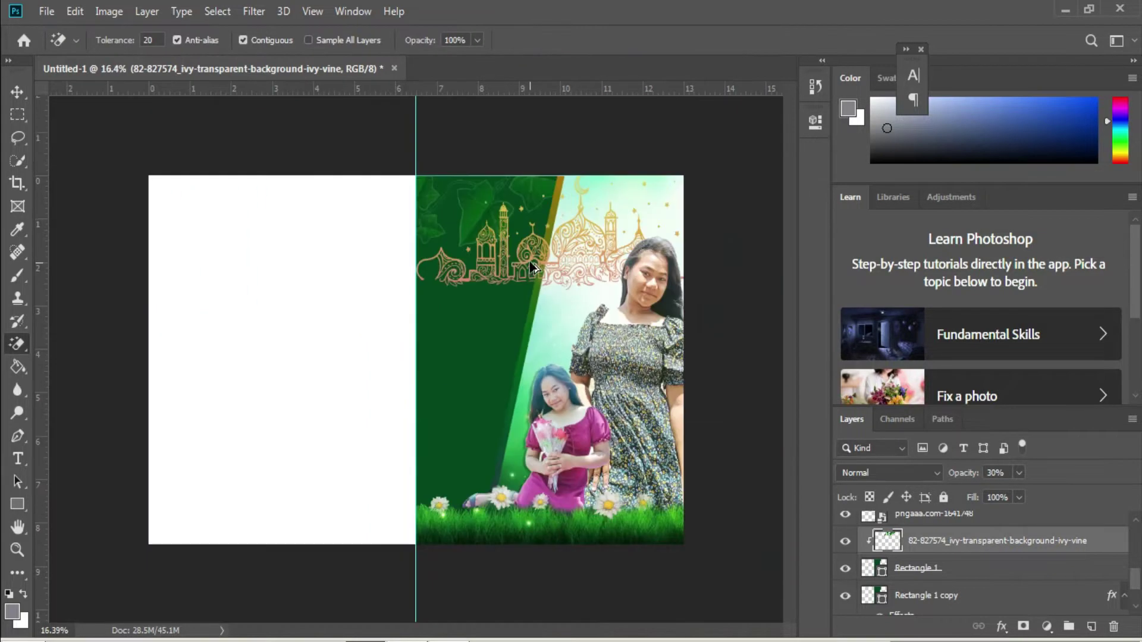
Duplicate the ivy, move the copy to the panel's lower left, and add a new empty layer
{"action": "key", "text": "v"}
{"action": "key", "text": "ctrl+j"}
{"action": "left_click", "coordinate": [479, 393]}
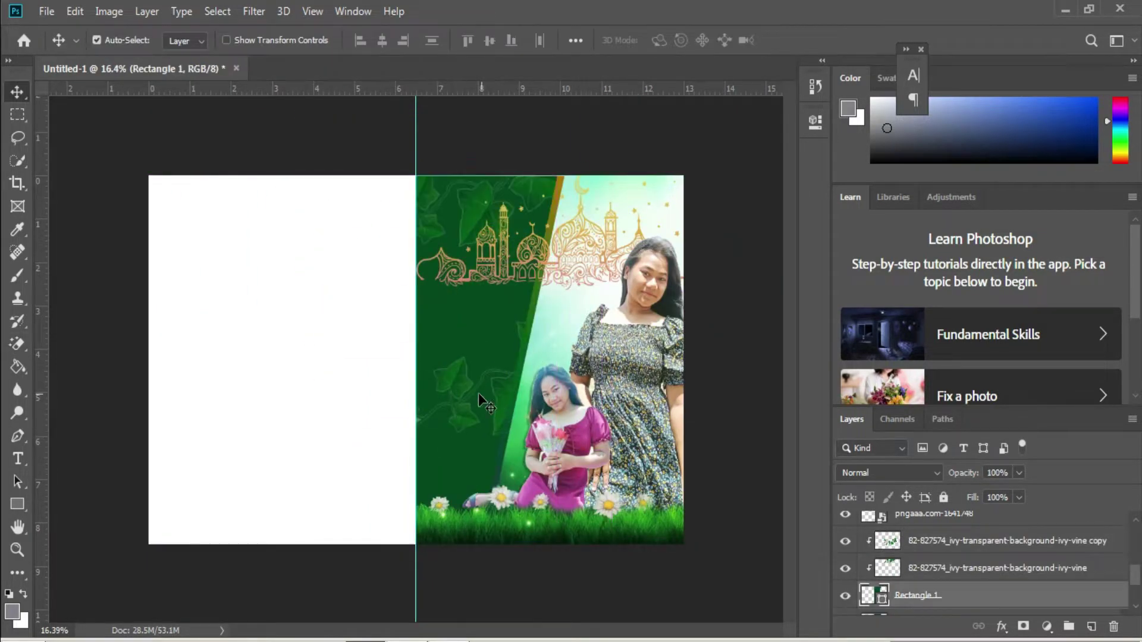
{"action": "right_click", "coordinate": [479, 397]}
{"action": "left_click", "coordinate": [451, 395]}
{"action": "left_click_drag", "start_coordinate": [451, 394], "coordinate": [420, 476]}
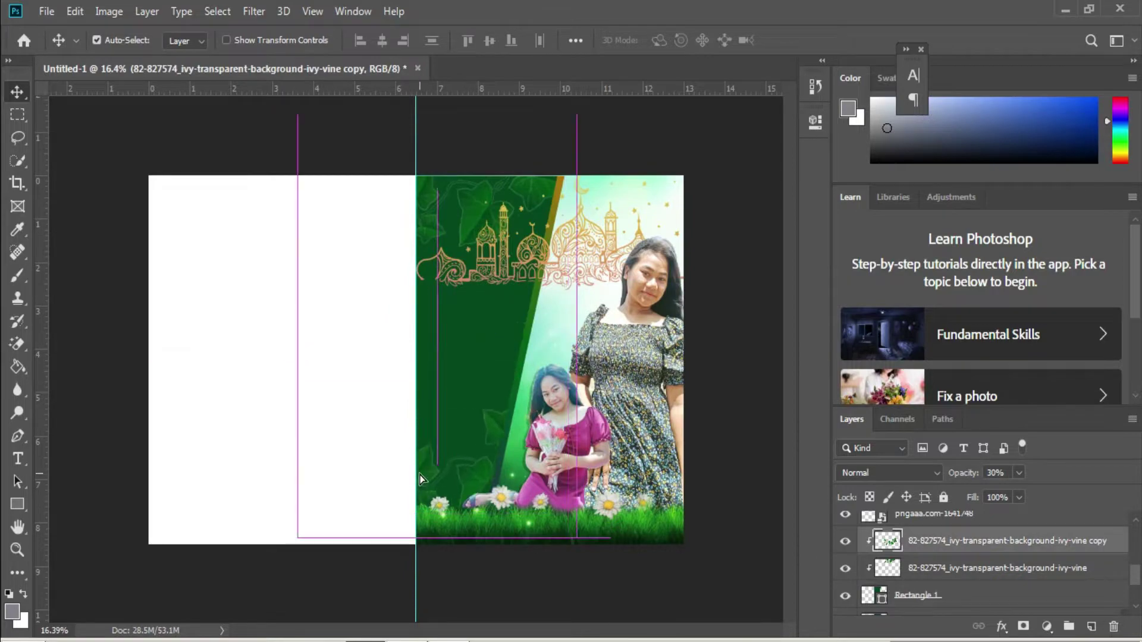
{"action": "scroll", "coordinate": [533, 364], "scroll_direction": "up", "scroll_amount": 2}
{"action": "scroll", "coordinate": [575, 330], "scroll_direction": "up", "scroll_amount": 2}
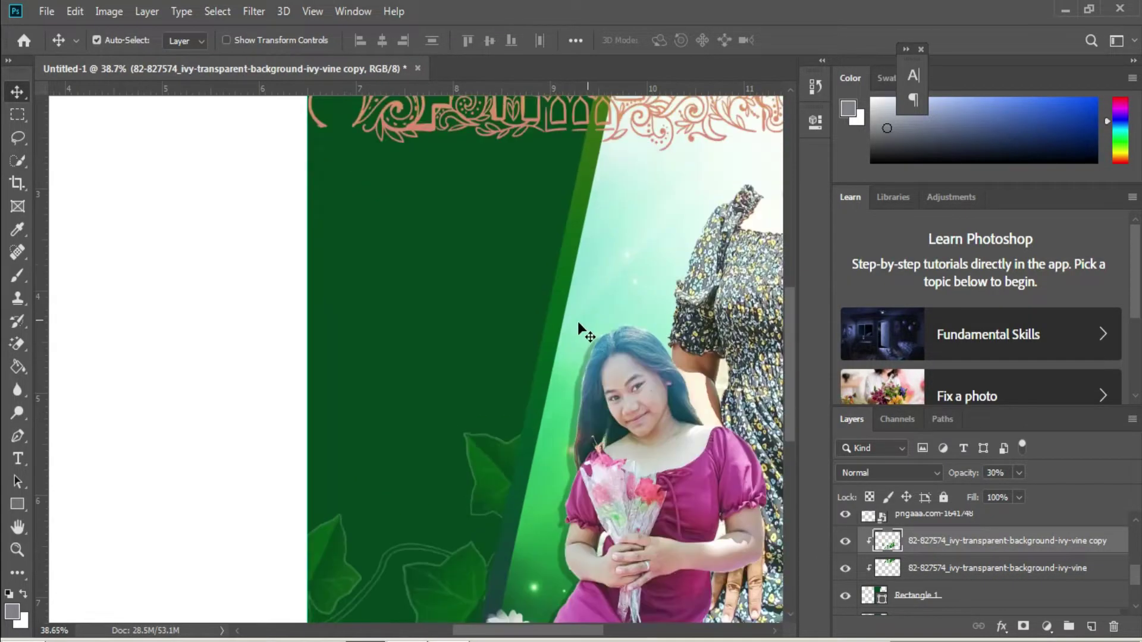
{"action": "scroll", "coordinate": [577, 322], "scroll_direction": "up", "scroll_amount": 1}
{"action": "scroll", "coordinate": [479, 494], "scroll_direction": "up", "scroll_amount": 1}
{"action": "scroll", "coordinate": [478, 495], "scroll_direction": "down", "scroll_amount": 2}
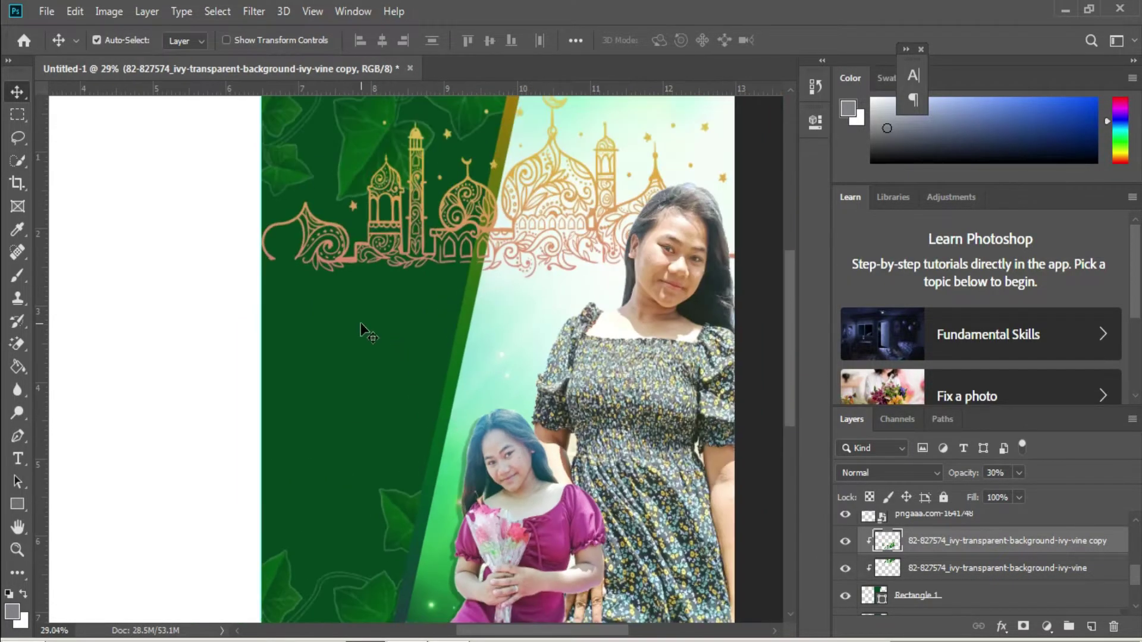
{"action": "scroll", "coordinate": [361, 323], "scroll_direction": "up", "scroll_amount": 2}
{"action": "key", "text": "ctrl+shift+alt+n"}
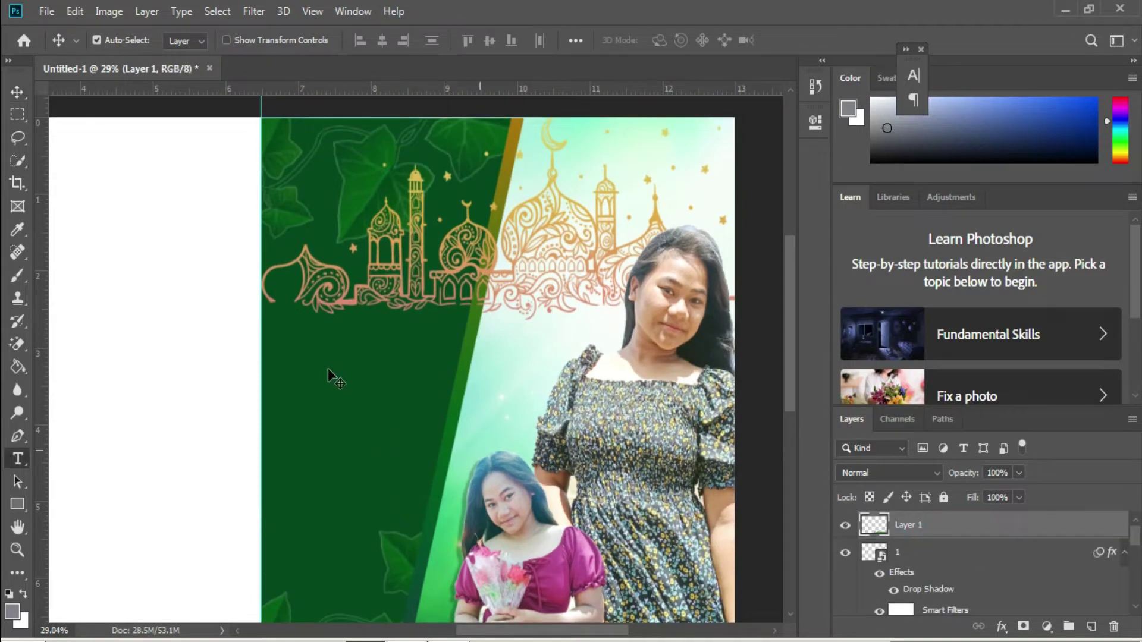
Type 'Grace' on the green panel in 29 pt Feeling Lovely
{"action": "key", "text": "t"}
{"action": "left_click", "coordinate": [164, 338]}
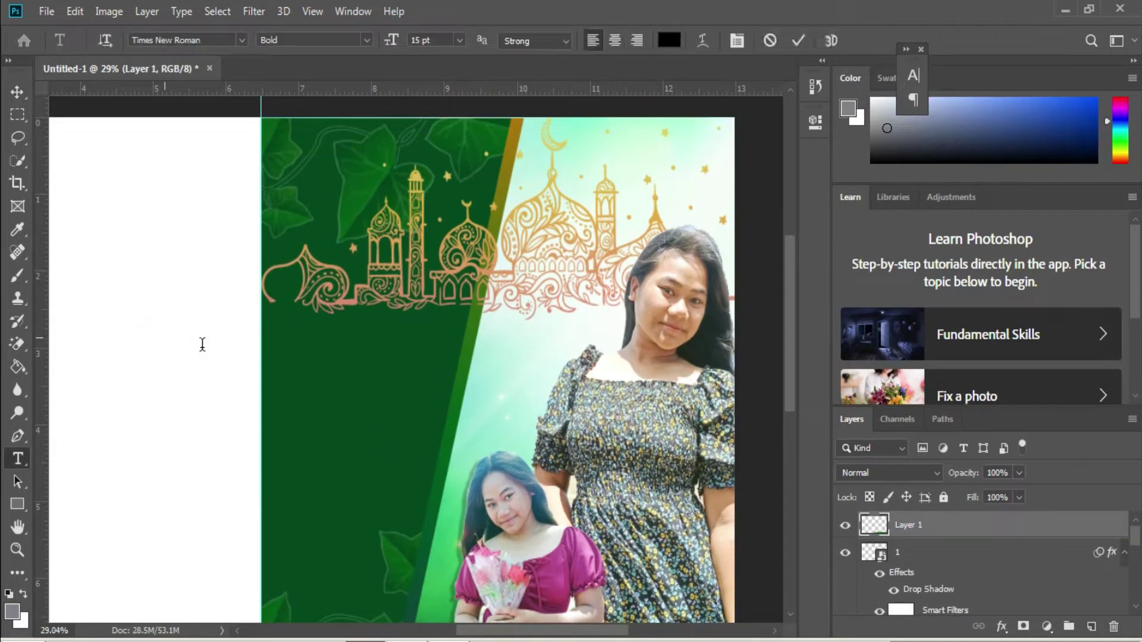
{"action": "type", "text": "29"}
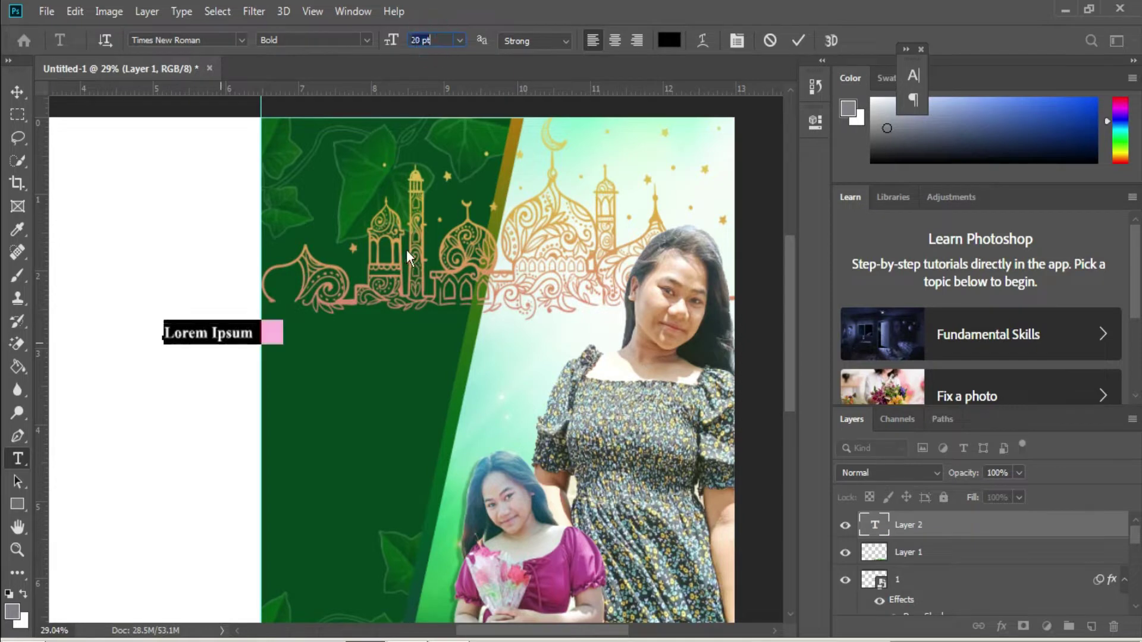
{"action": "key", "text": "Return"}
{"action": "left_click_drag", "start_coordinate": [285, 332], "coordinate": [410, 347]}
{"action": "left_click", "coordinate": [244, 40]}
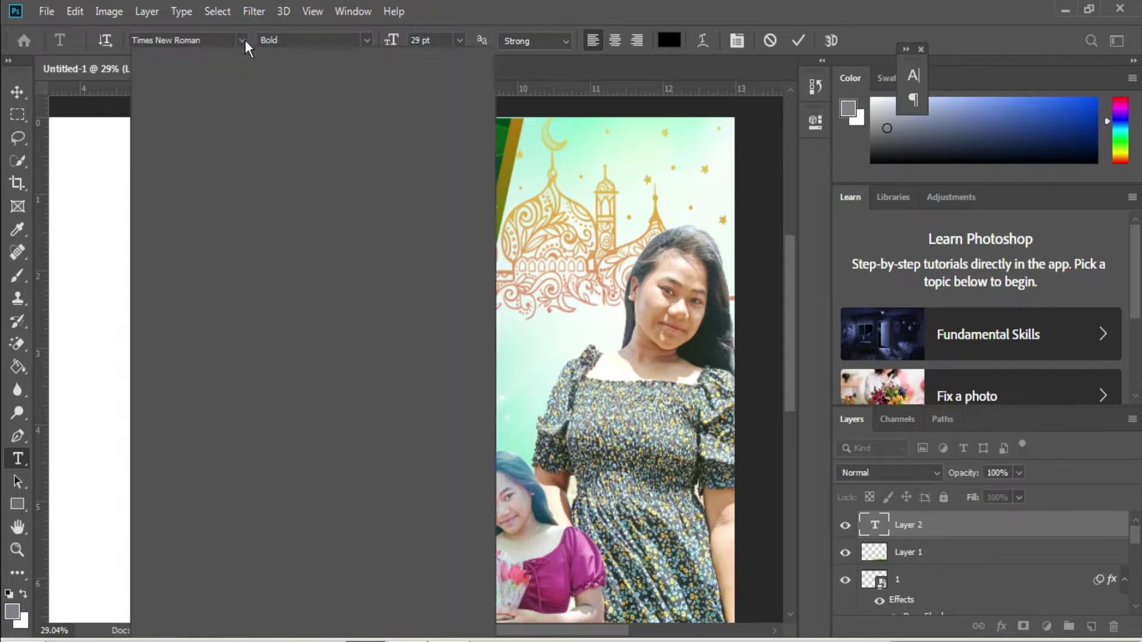
{"action": "left_click", "coordinate": [392, 113]}
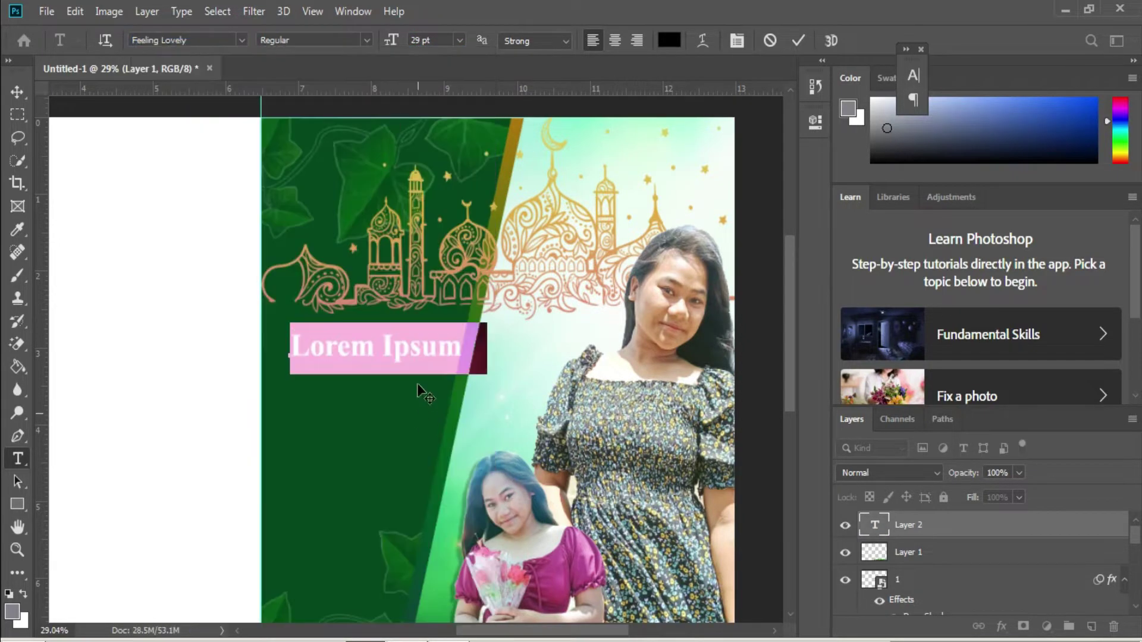
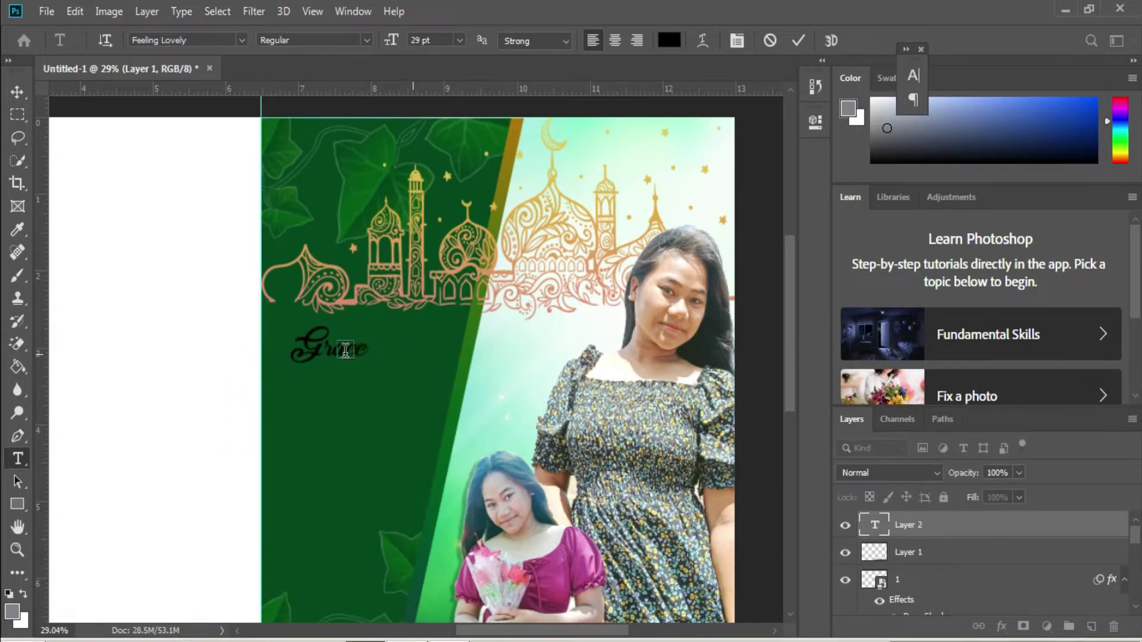
{"action": "key", "text": "ctrl+Return"}
Enlarge the Grace text and shift it slightly lower beneath the golden domes
{"action": "key", "text": "ctrl+t"}
{"action": "mouse_move", "coordinate": [372, 377]}
{"action": "left_mouse_down"}
{"action": "mouse_move", "coordinate": [540, 438]}
{"action": "mouse_move", "coordinate": [544, 462]}
{"action": "left_mouse_up"}
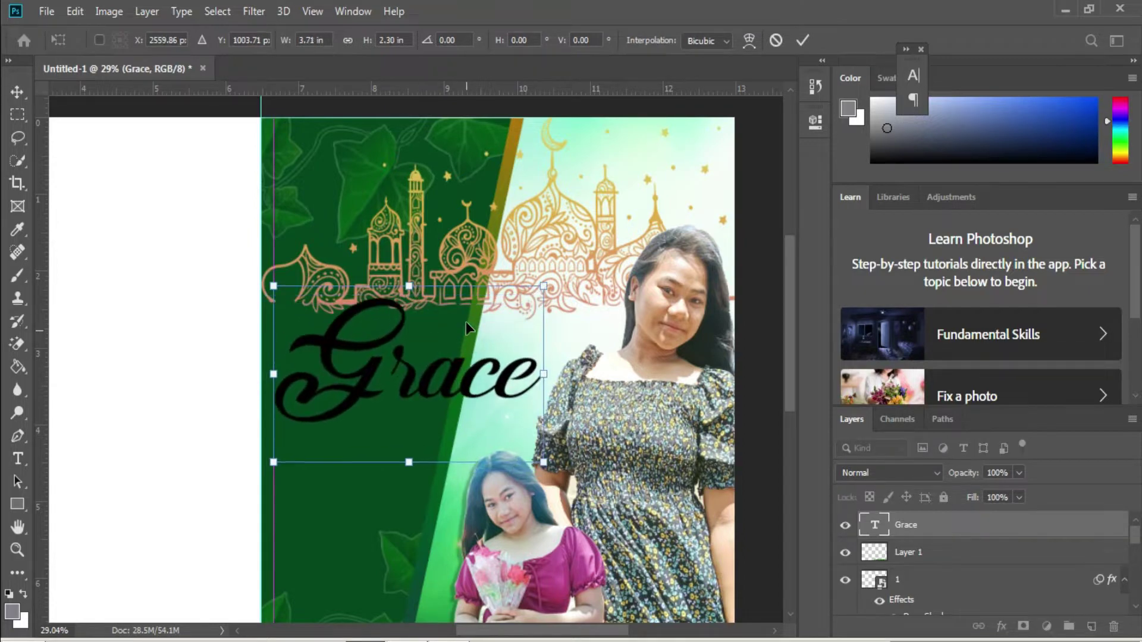
{"action": "left_click_drag", "start_coordinate": [466, 321], "coordinate": [462, 335]}
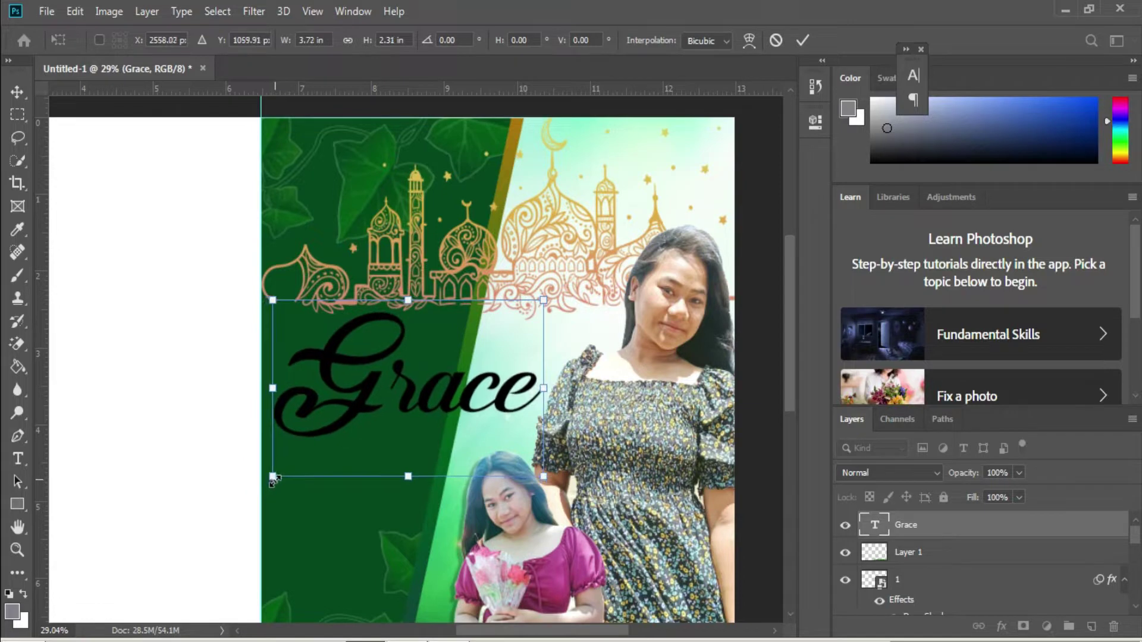
{"action": "key", "text": "Return"}
Add a drop shadow and a solid white stroke to the Grace layer
{"action": "right_click", "coordinate": [937, 529]}
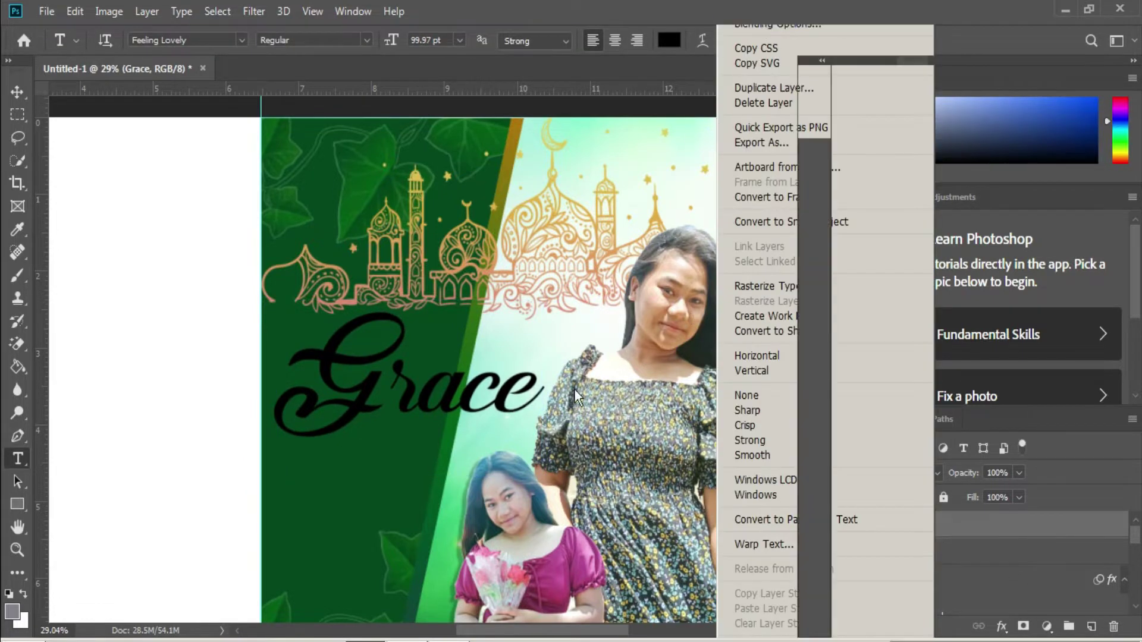
{"action": "left_click", "coordinate": [778, 25]}
{"action": "left_click", "coordinate": [502, 521]}
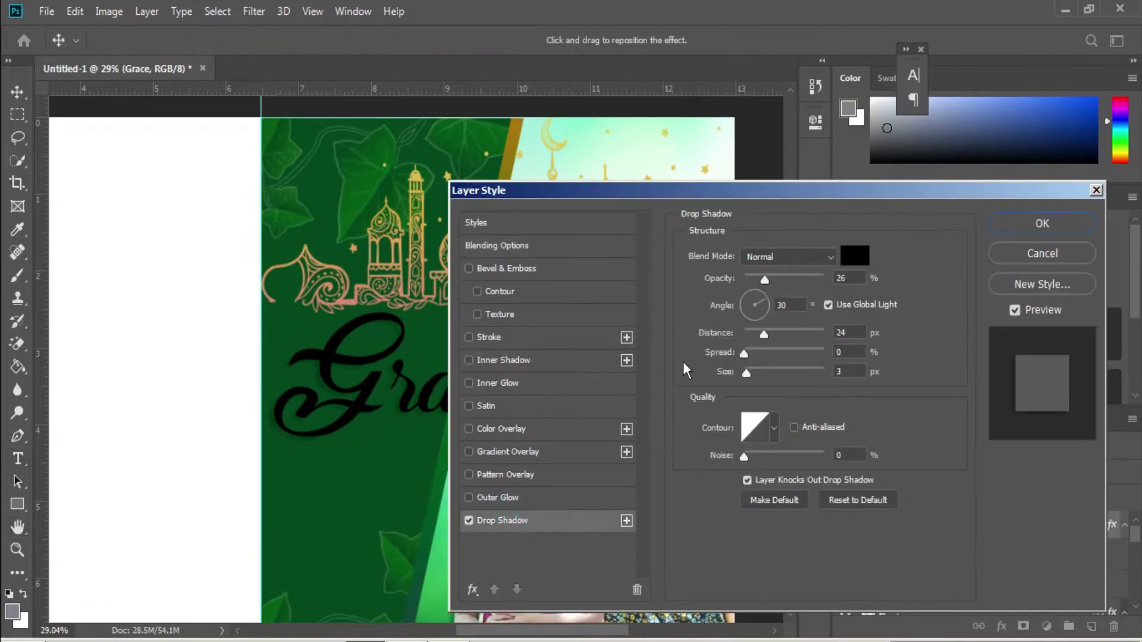
{"action": "left_click", "coordinate": [506, 336]}
{"action": "left_click", "coordinate": [751, 353]}
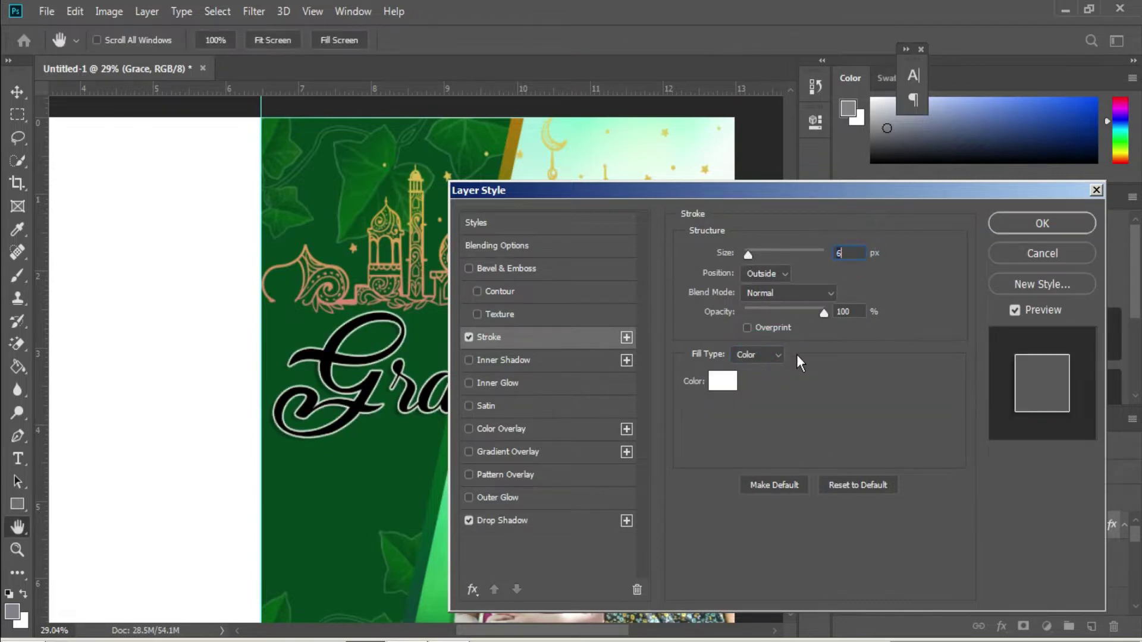
{"action": "left_click", "coordinate": [1035, 223]}
Raise the Grace drop shadow's opacity and distance, then enlarge Grace slightly
{"action": "double_click", "coordinate": [935, 578]}
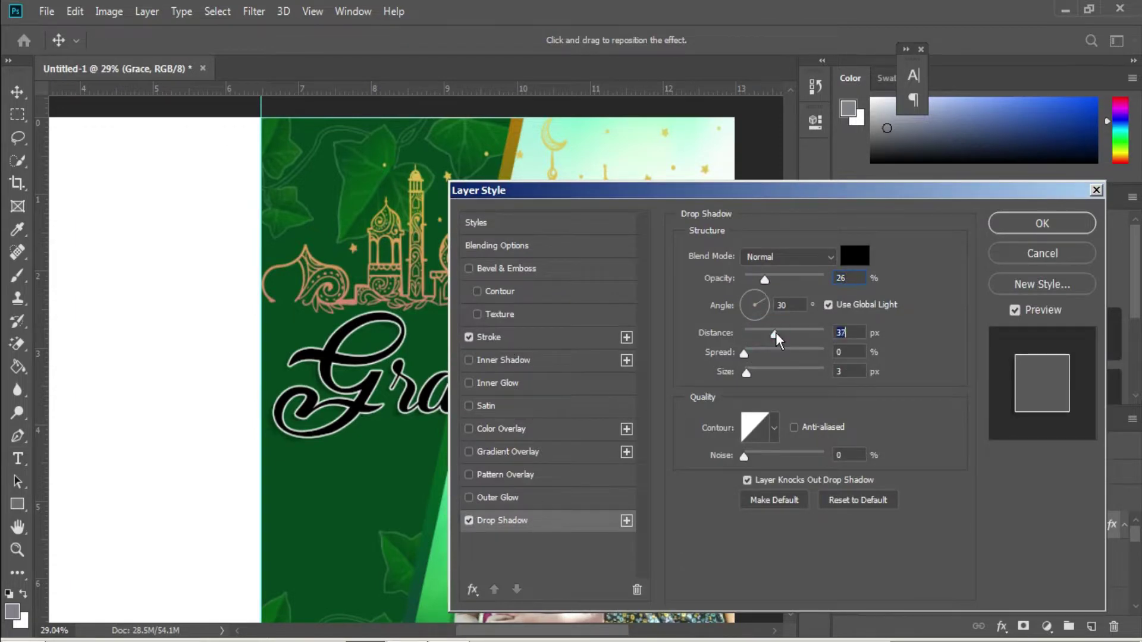
{"action": "left_click", "coordinate": [1058, 231]}
{"action": "key", "text": "ctrl+t"}
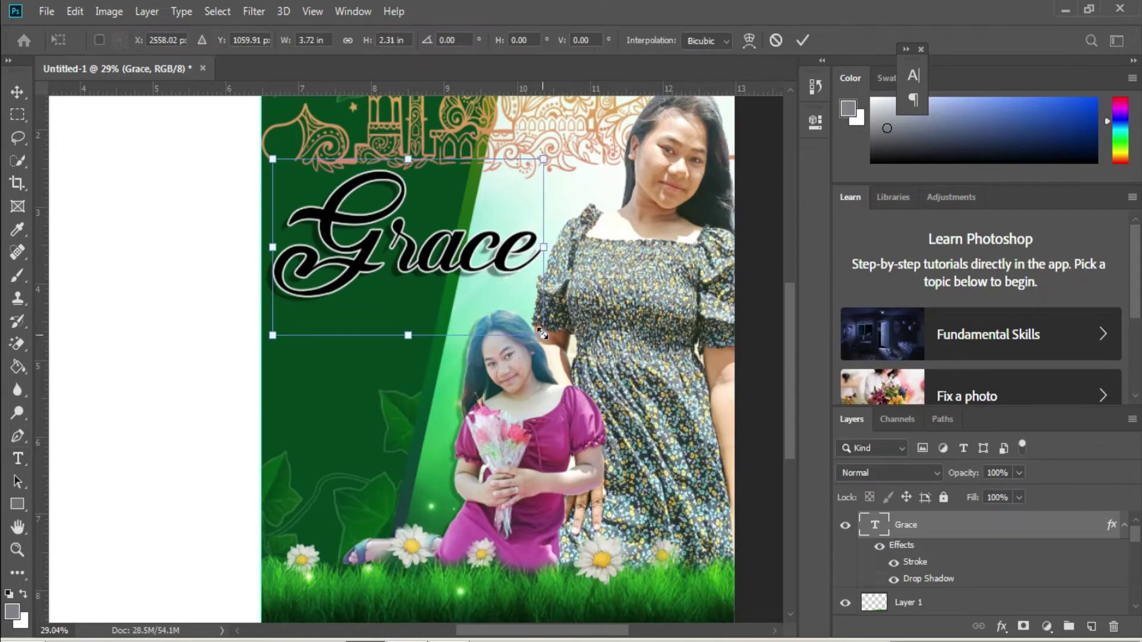
{"action": "left_click_drag", "start_coordinate": [545, 334], "coordinate": [562, 352]}
Apply Grace's enlargement and draw a white-filled rectangle over the left part of the lettering
{"action": "key", "text": "Return"}
{"action": "key", "text": "t"}
{"action": "scroll", "coordinate": [441, 327], "scroll_direction": "up", "scroll_amount": 2}
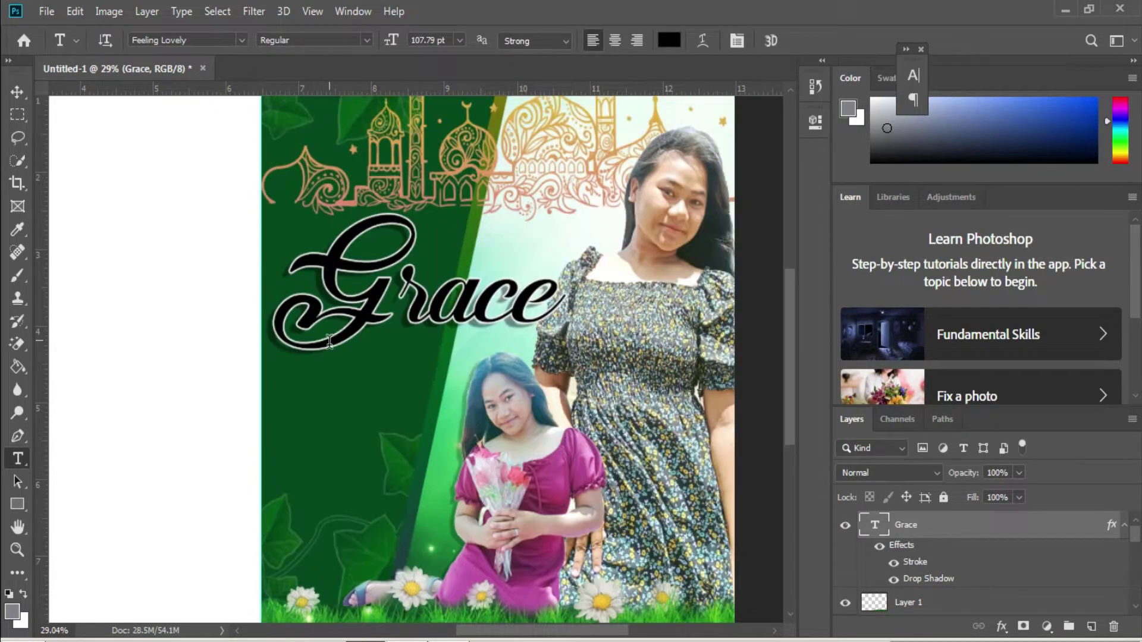
{"action": "left_click", "coordinate": [17, 503]}
{"action": "left_click", "coordinate": [187, 39]}
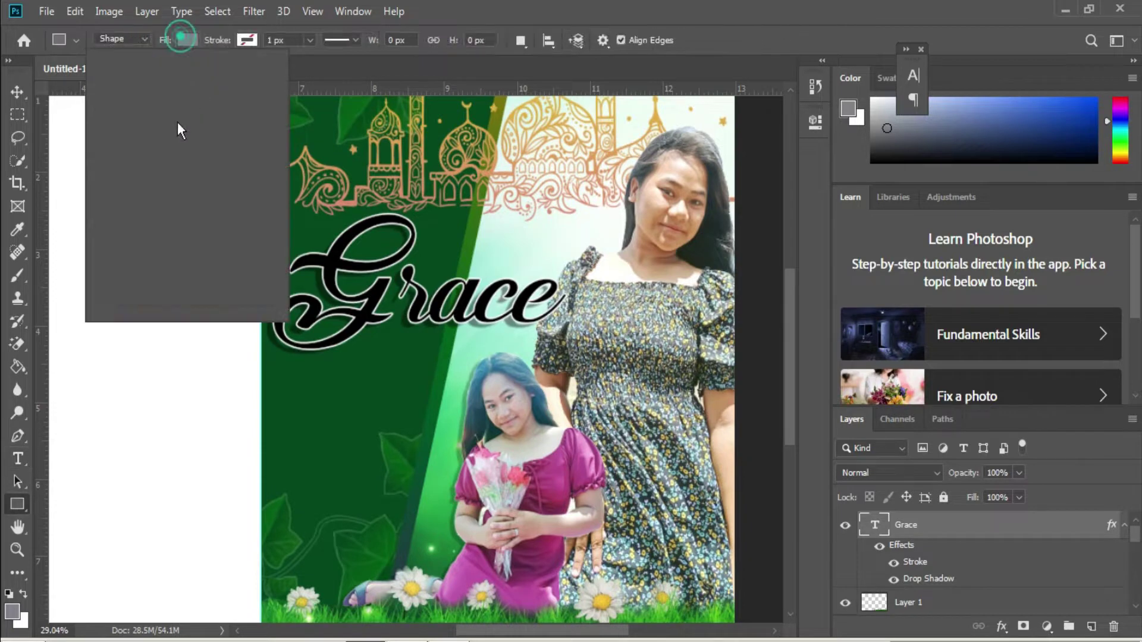
{"action": "left_click", "coordinate": [439, 355]}
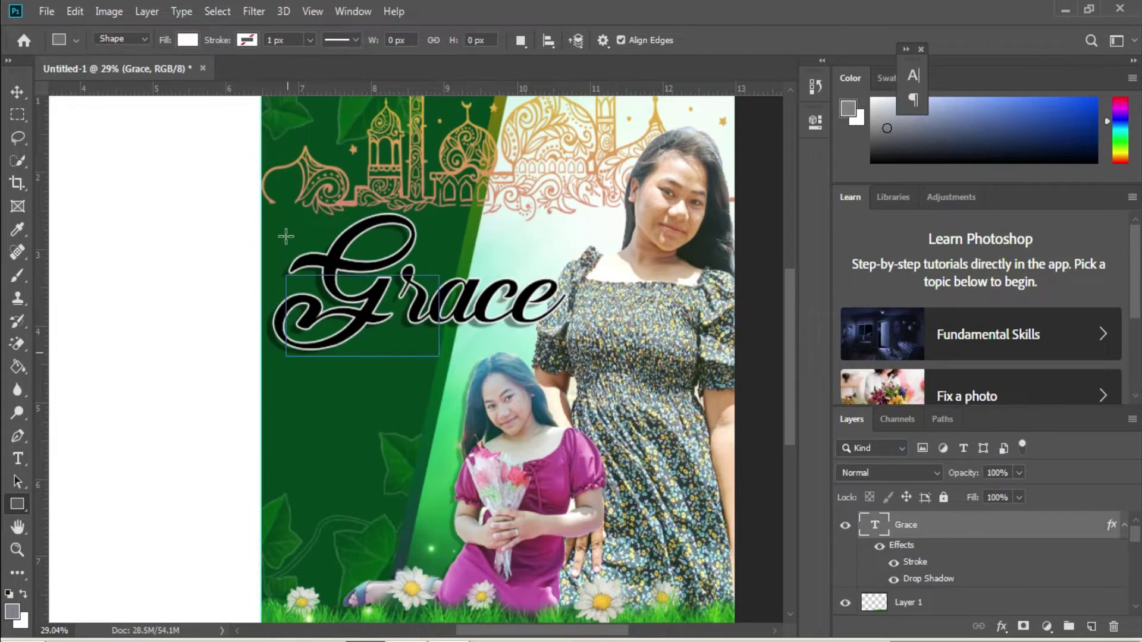
{"action": "left_click_drag", "start_coordinate": [439, 355], "coordinate": [269, 152]}
{"action": "left_click", "coordinate": [754, 115]}
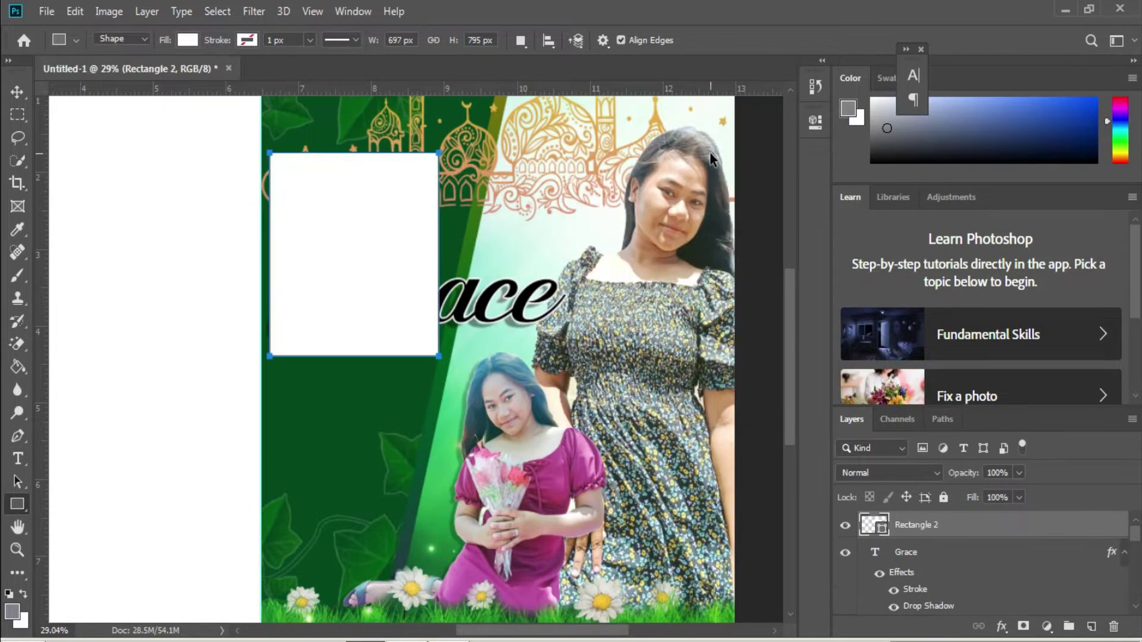
Slant the white rectangle's right edge along the panel diagonal and clip it to the Grace text
{"action": "key", "text": "ctrl+t"}
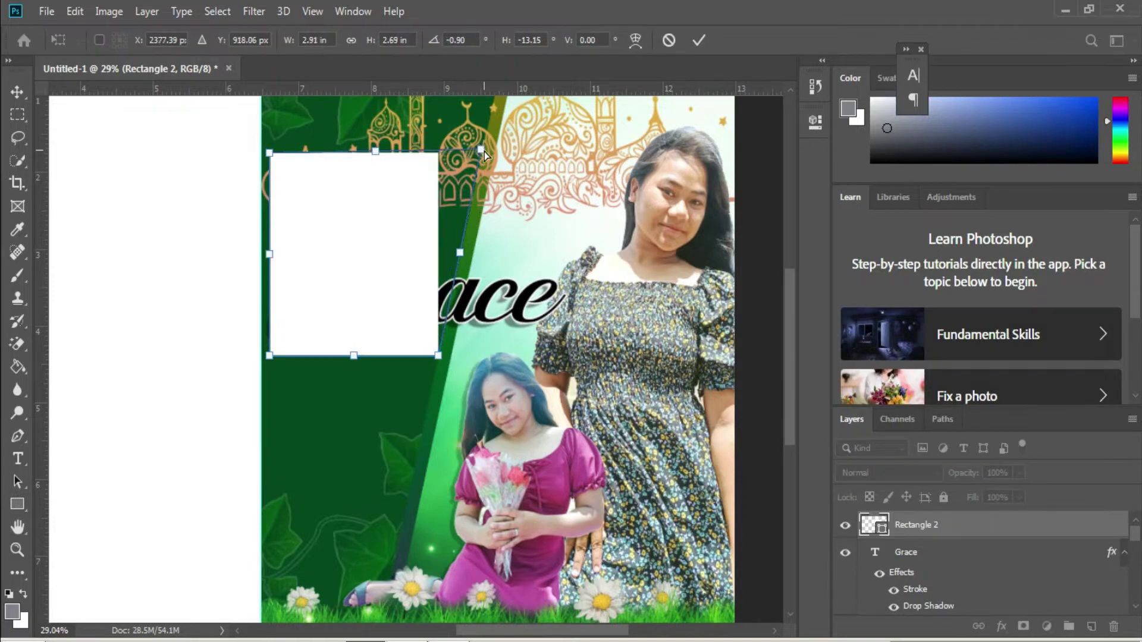
{"action": "left_click_drag", "start_coordinate": [439, 154], "coordinate": [482, 149]}
{"action": "key", "text": "Return"}
{"action": "key", "text": "ctrl+alt+g"}
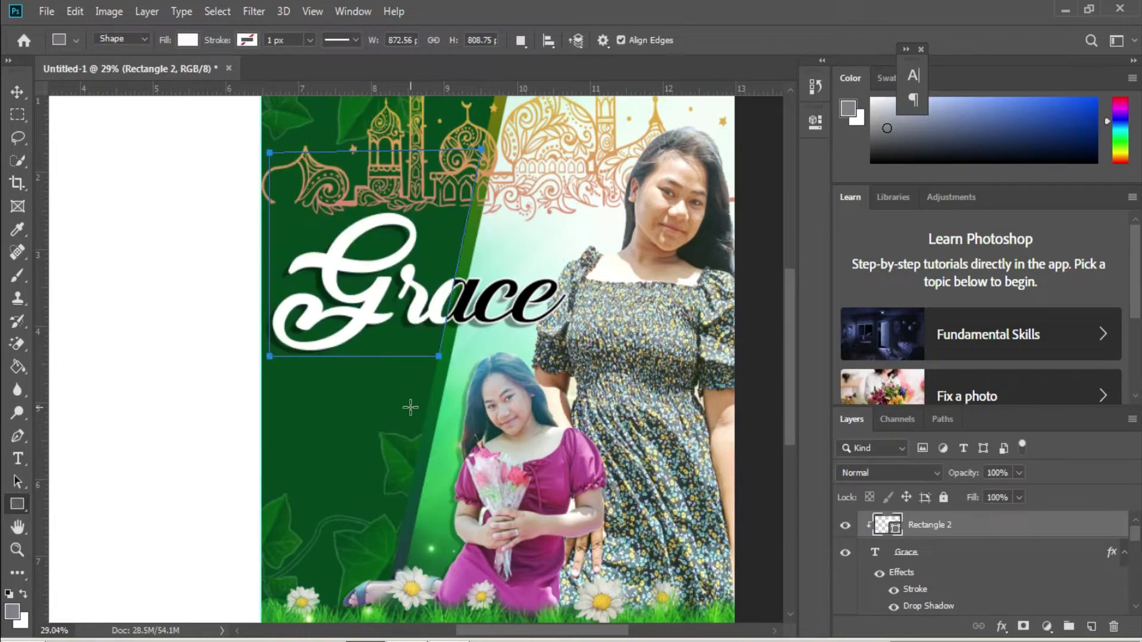
{"action": "scroll", "coordinate": [368, 333], "scroll_direction": "up", "scroll_amount": 1}
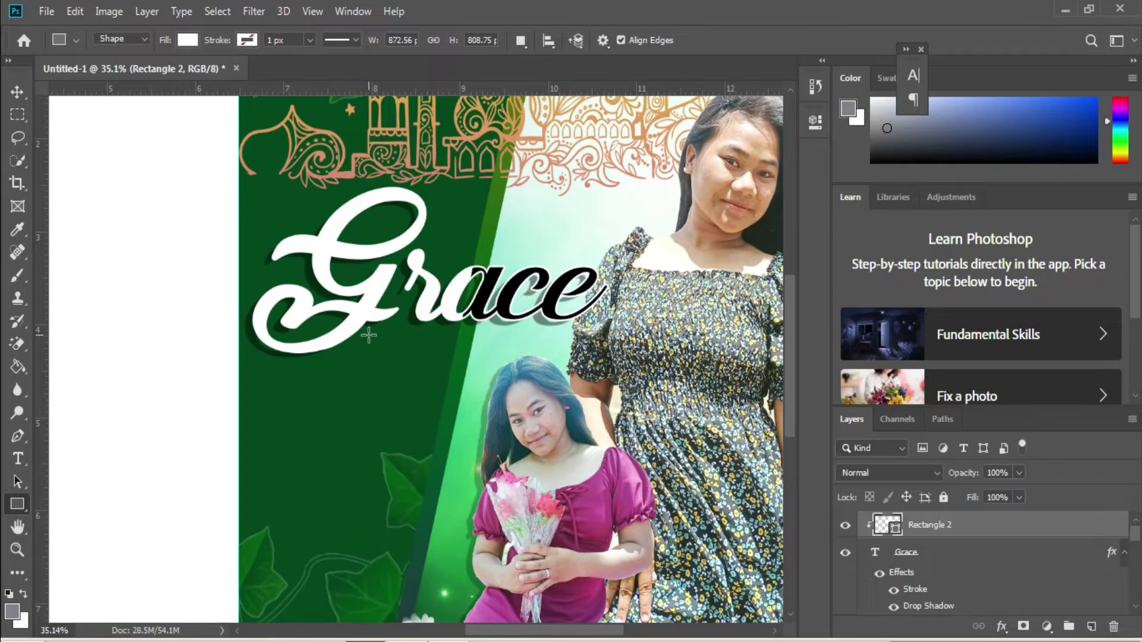
{"action": "scroll", "coordinate": [369, 334], "scroll_direction": "down", "scroll_amount": 1}
{"action": "scroll", "coordinate": [631, 413], "scroll_direction": "up", "scroll_amount": 2}
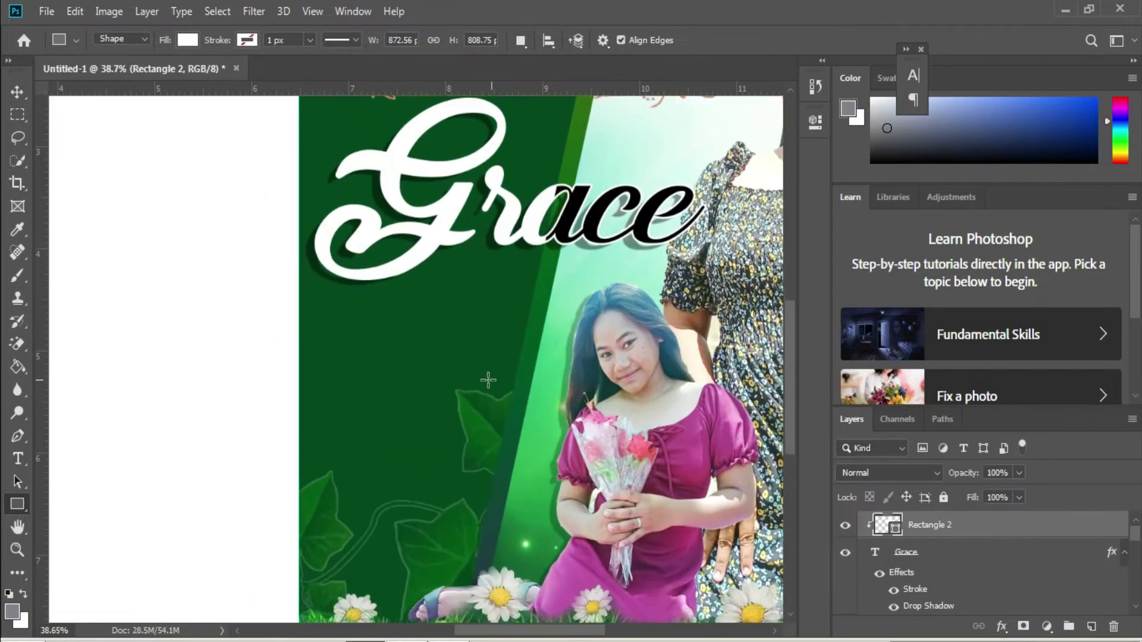
{"action": "key", "text": "t"}
{"action": "left_click", "coordinate": [351, 386]}
{"action": "left_click", "coordinate": [241, 39]}
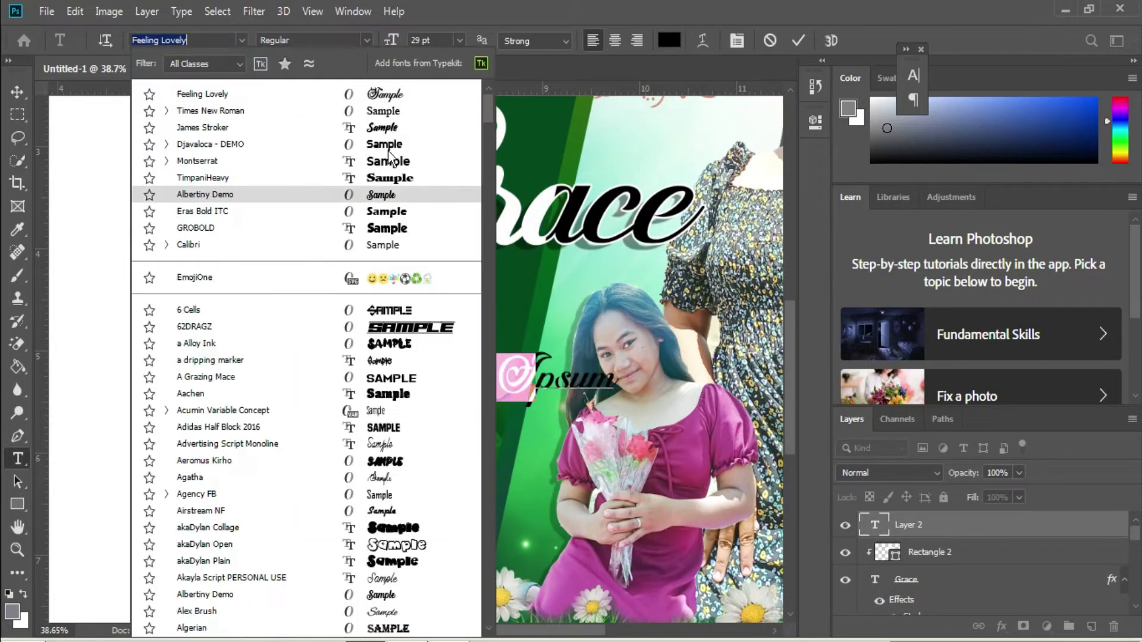
{"action": "left_click", "coordinate": [386, 111]}
{"action": "left_click", "coordinate": [366, 40]}
{"action": "left_click", "coordinate": [298, 61]}
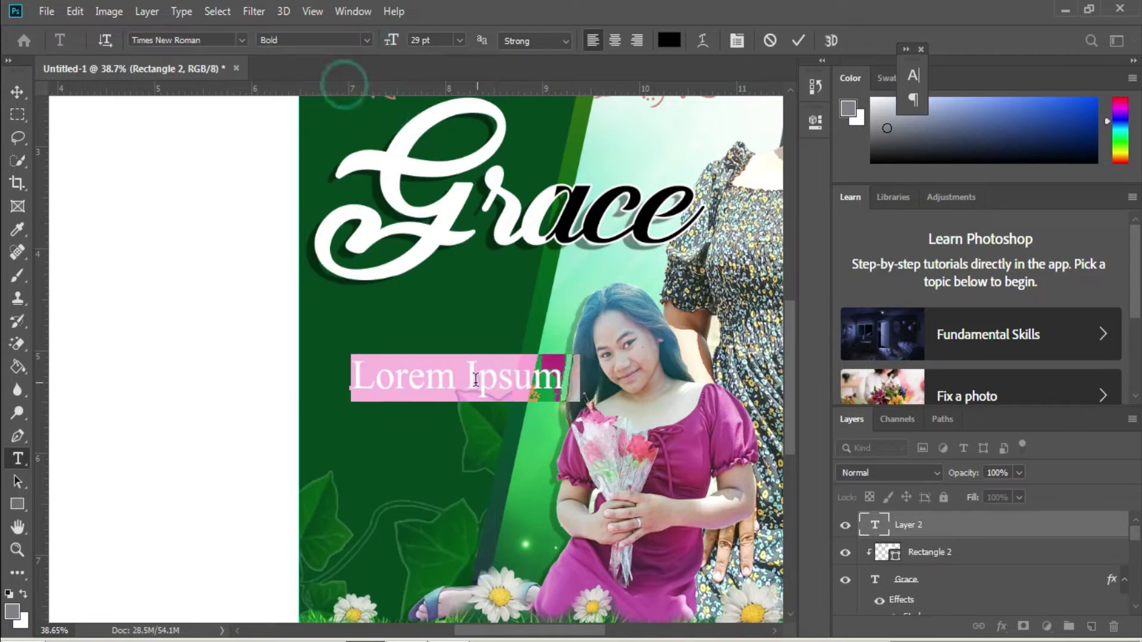
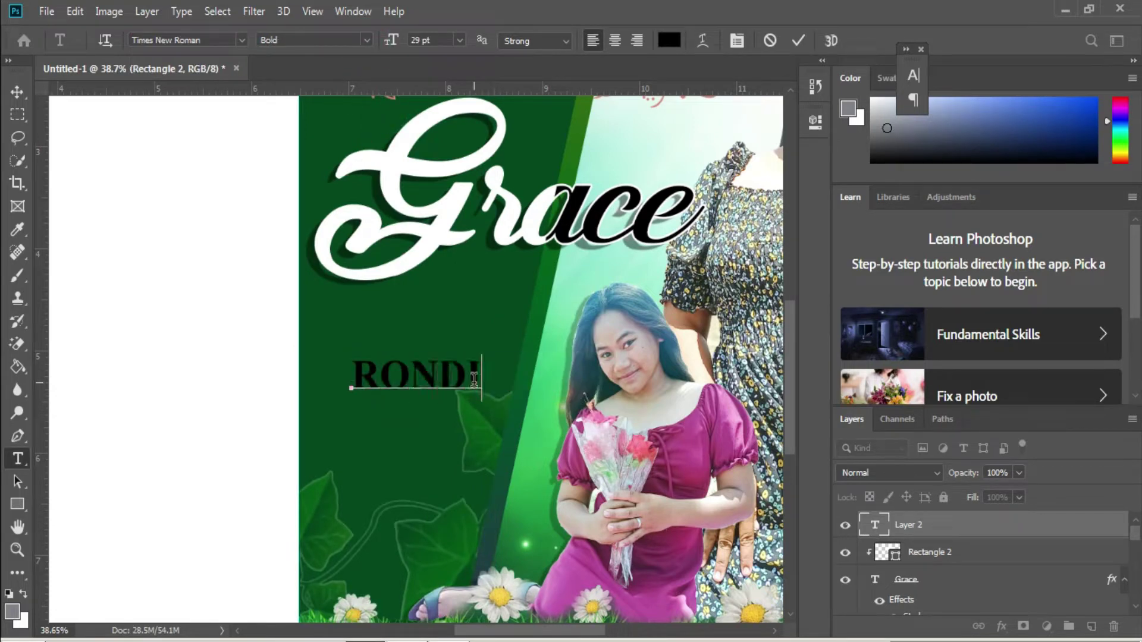
{"action": "mouse_move", "coordinate": [472, 384]}
{"action": "left_mouse_down"}
{"action": "mouse_move", "coordinate": [559, 282]}
{"action": "mouse_move", "coordinate": [609, 291]}
{"action": "left_mouse_up"}
{"action": "key", "text": "ctrl+Return"}
{"action": "key", "text": "ctrl+t"}
{"action": "key", "text": "Return"}
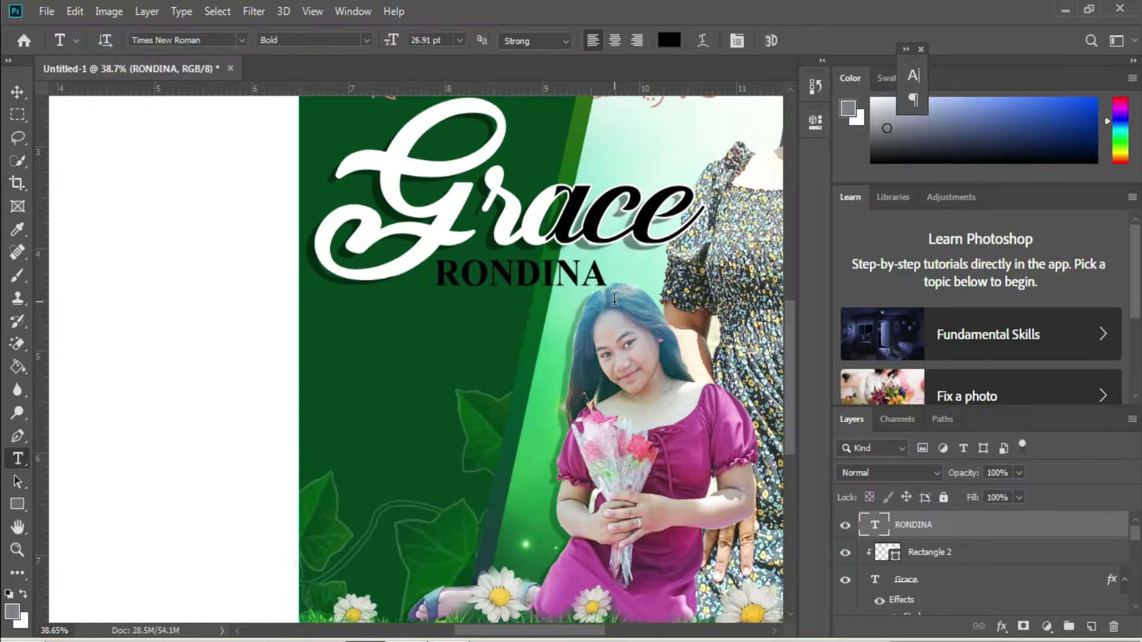
{"action": "scroll", "coordinate": [556, 282], "scroll_direction": "up", "scroll_amount": 2}
Give RONDINA a white stroke and a drop shadow via Blending Options
{"action": "right_click", "coordinate": [908, 525]}
{"action": "left_click", "coordinate": [785, 20]}
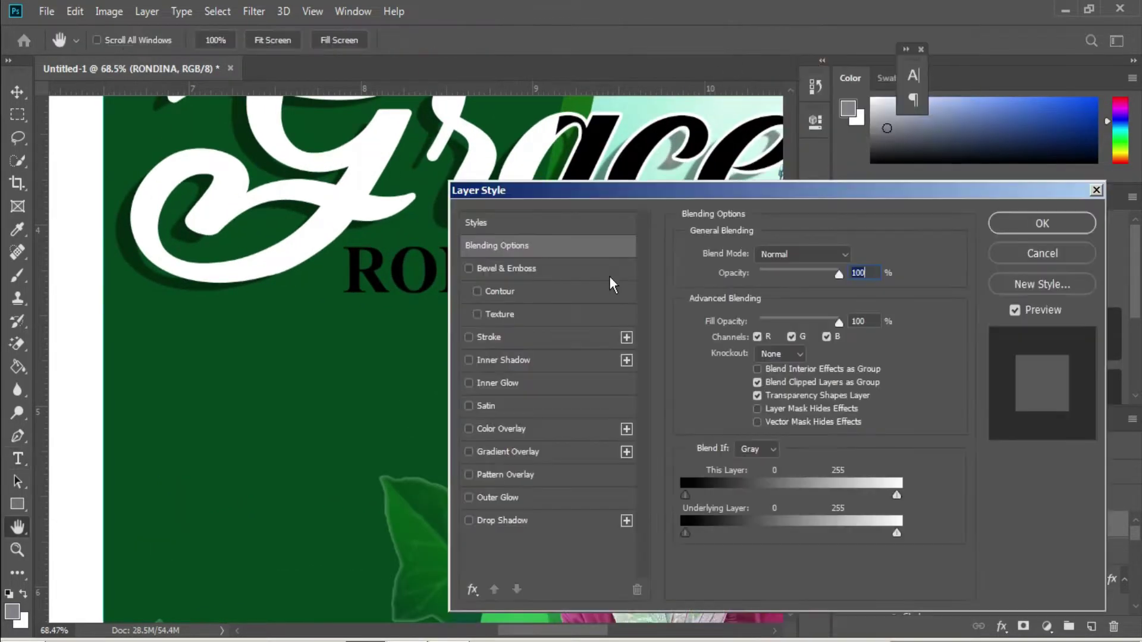
{"action": "left_click", "coordinate": [489, 338]}
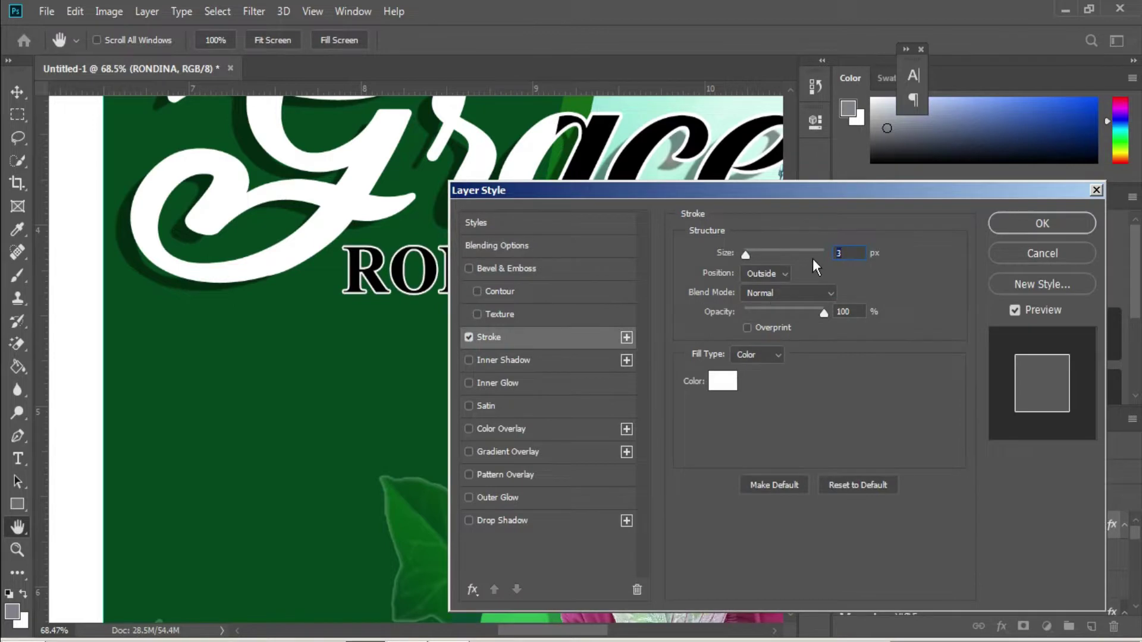
{"action": "left_click", "coordinate": [515, 517]}
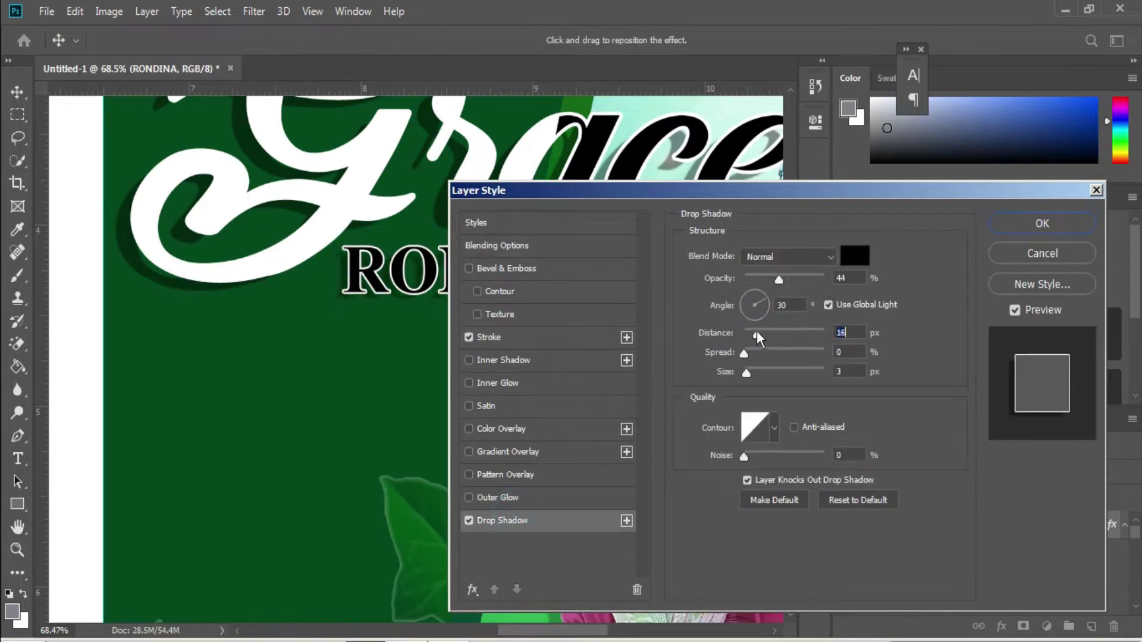
{"action": "left_click", "coordinate": [1043, 223]}
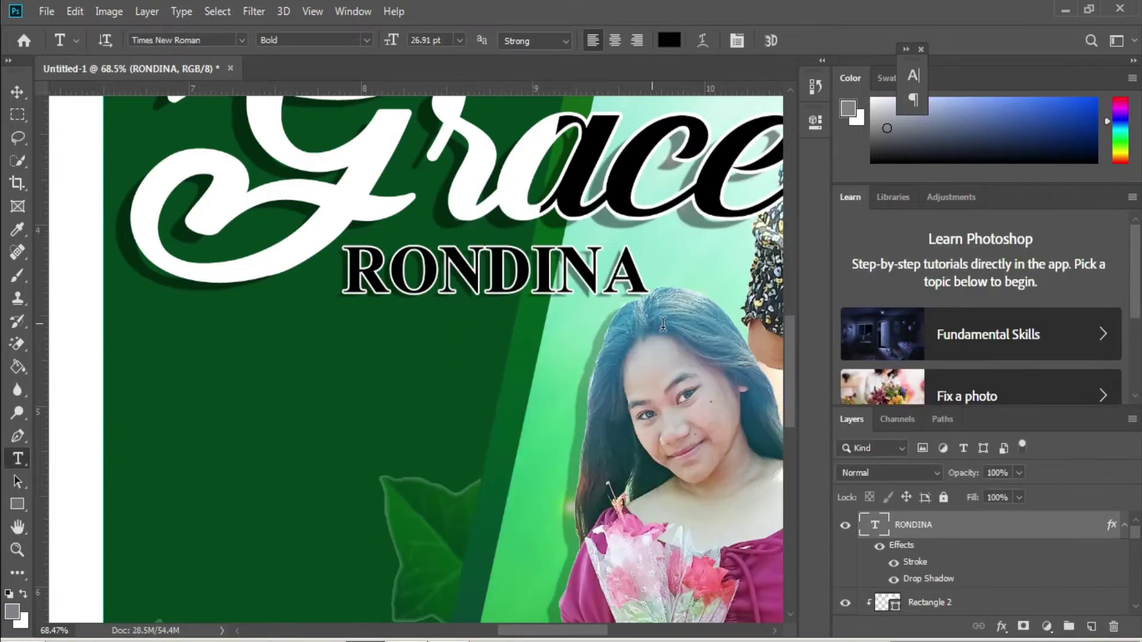
{"action": "scroll", "coordinate": [662, 325], "scroll_direction": "down", "scroll_amount": 2}
{"action": "scroll", "coordinate": [594, 297], "scroll_direction": "down", "scroll_amount": 3}
{"action": "scroll", "coordinate": [561, 284], "scroll_direction": "up", "scroll_amount": 3}
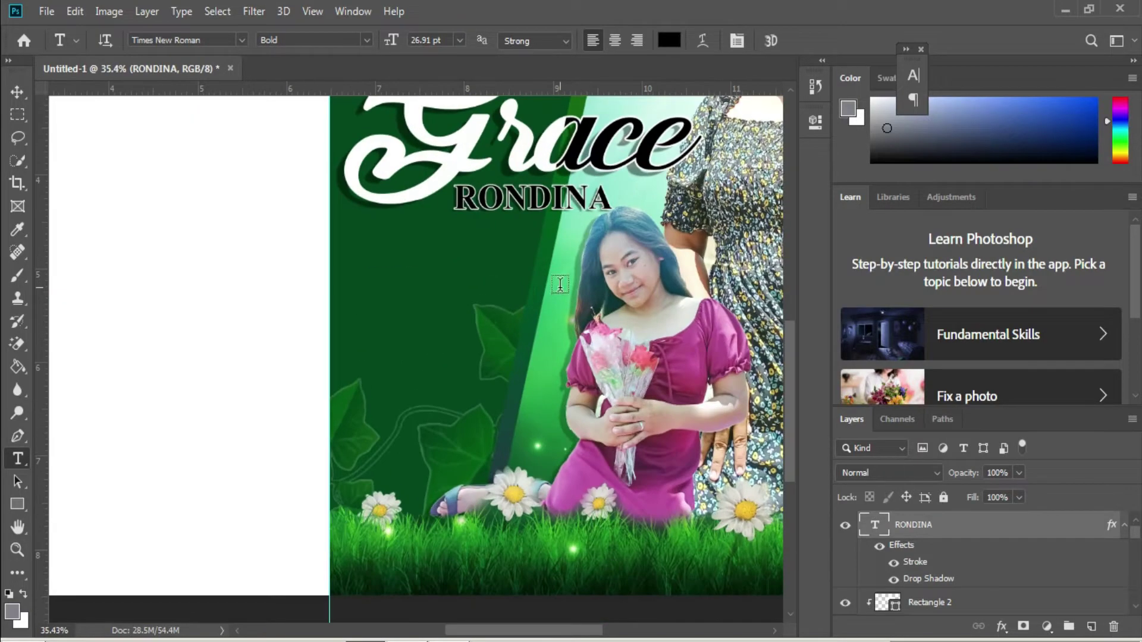
Type a white (#ffffff) 18 below RONDINA and scale it up with Ctrl+T
{"action": "left_click", "coordinate": [389, 299]}
{"action": "type", "text": "18"}
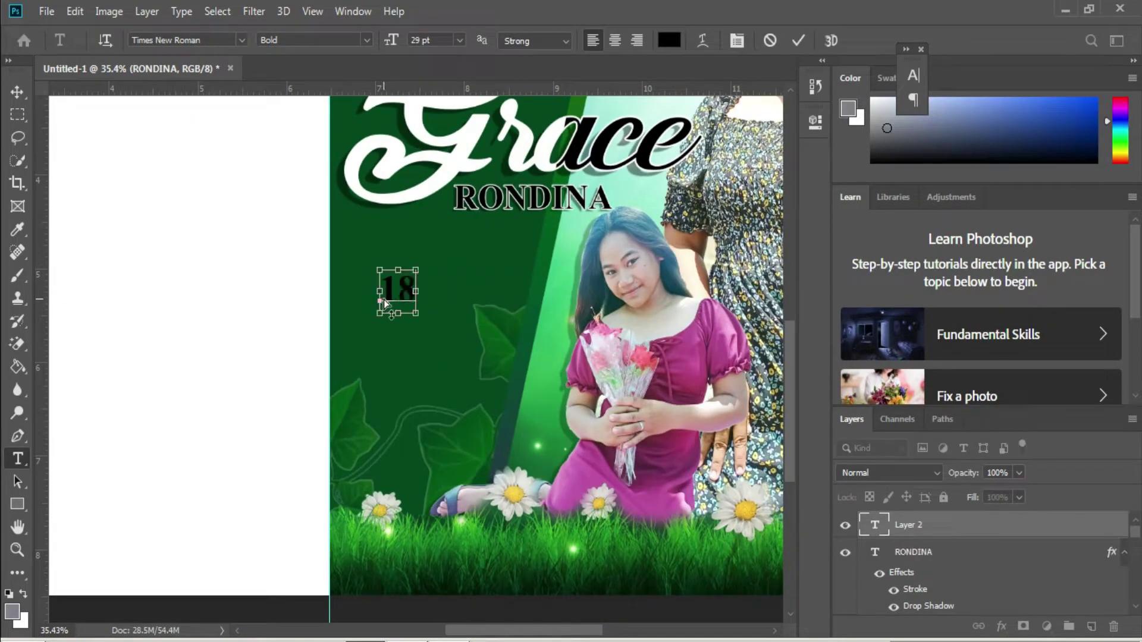
{"action": "key", "text": "ctrl+a"}
{"action": "left_click", "coordinate": [669, 41]}
{"action": "type", "text": "ffffff"}
{"action": "left_click", "coordinate": [1083, 290]}
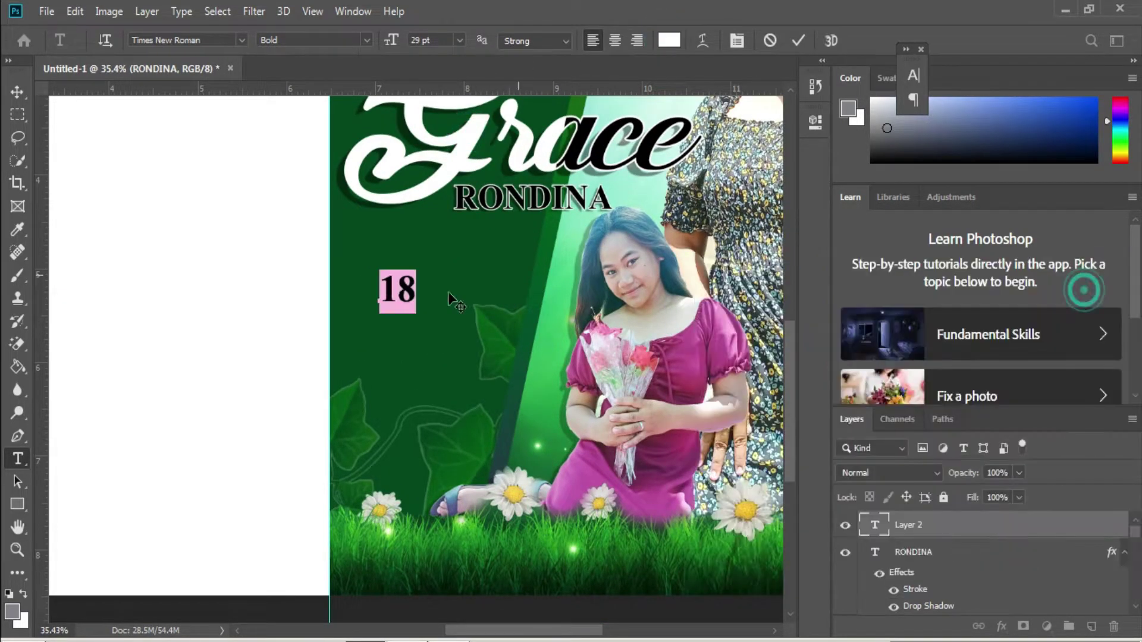
{"action": "left_click", "coordinate": [453, 301]}
{"action": "key", "text": "ctrl+t"}
{"action": "left_click_drag", "start_coordinate": [397, 274], "coordinate": [429, 198]}
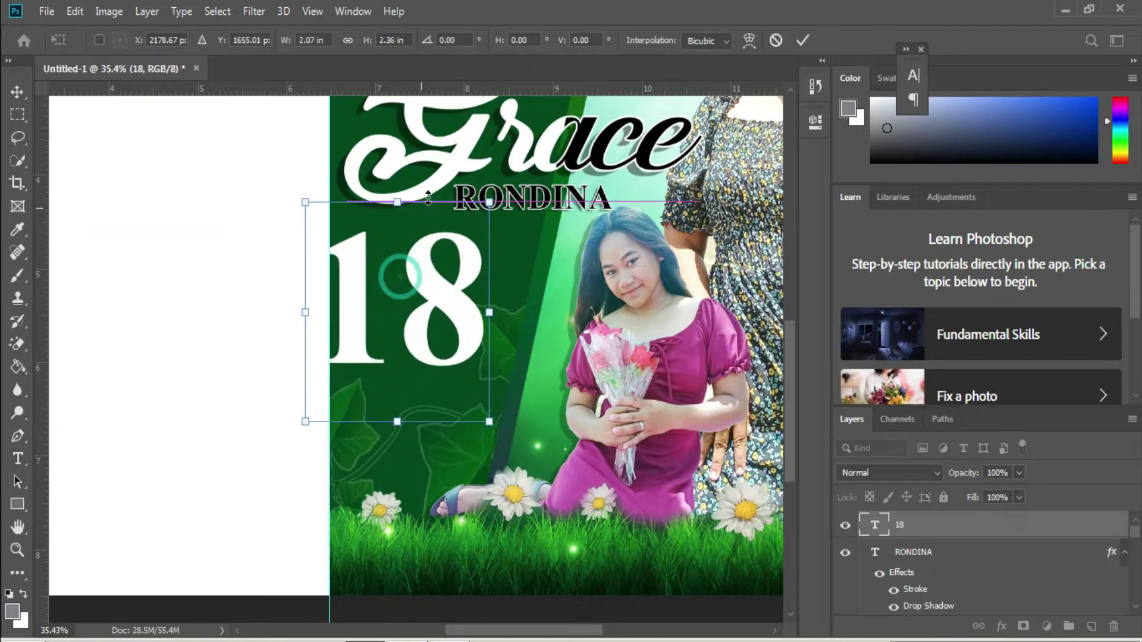
Tighten the 18's tracking to -160 in the Character panel and enlarge it further
{"action": "double_click", "coordinate": [463, 272]}
{"action": "key", "text": "ctrl+a"}
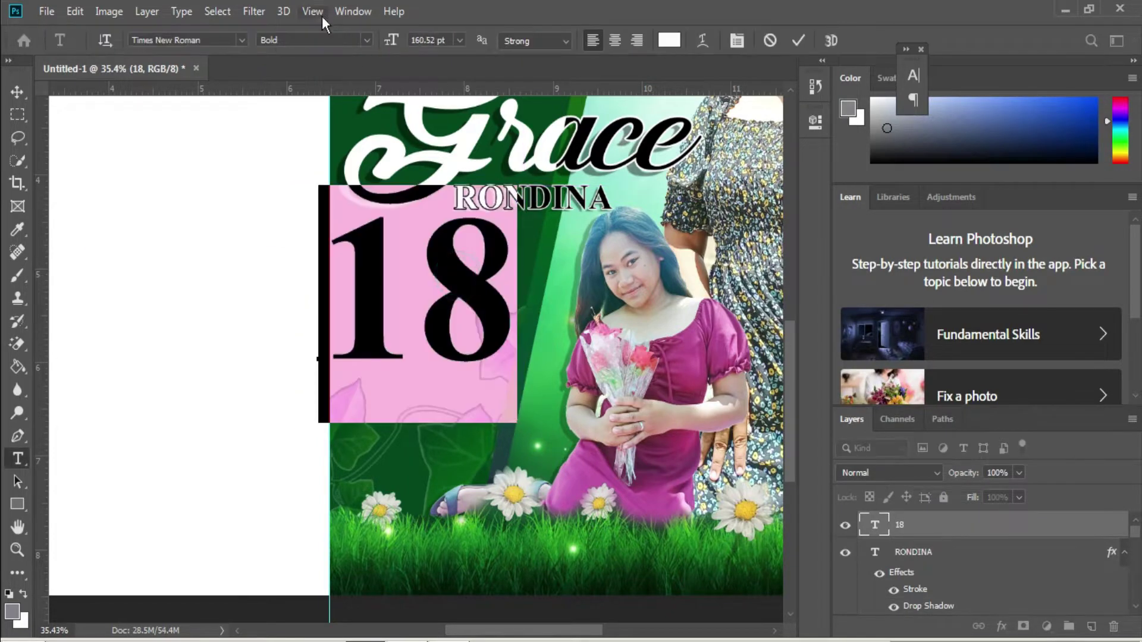
{"action": "left_click", "coordinate": [352, 12]}
{"action": "left_click", "coordinate": [381, 196]}
{"action": "key", "text": "Down"}
{"action": "key", "text": "Down"}
{"action": "key", "text": "Down"}
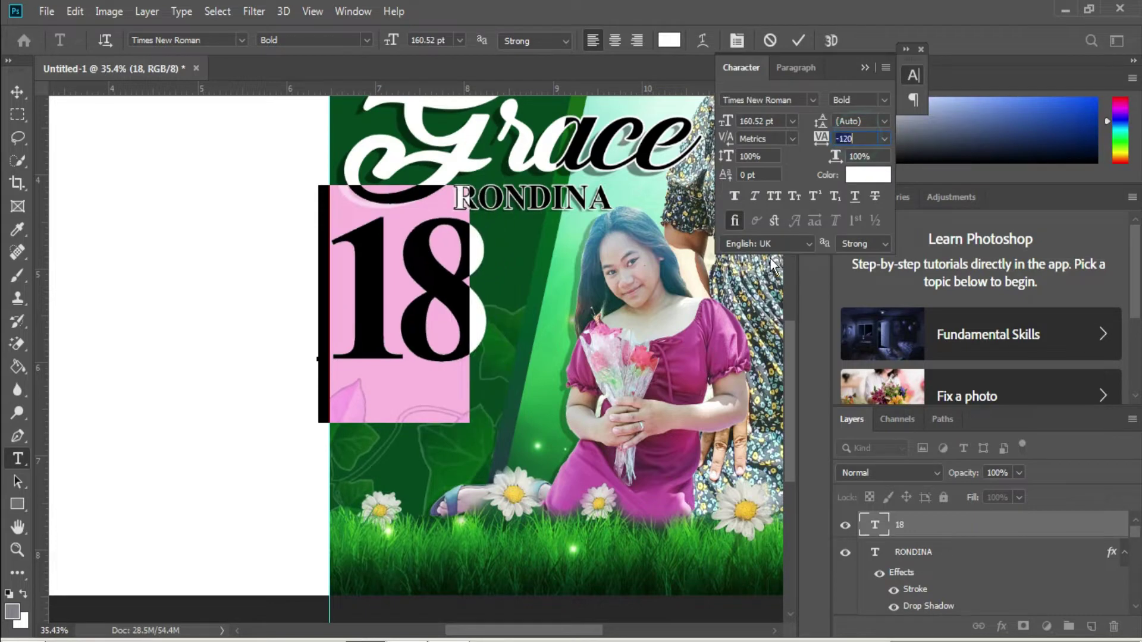
{"action": "key", "text": "Down"}
{"action": "key", "text": "Down"}
{"action": "key", "text": "Down"}
{"action": "key", "text": "Down"}
{"action": "key", "text": "Down"}
{"action": "key", "text": "Down"}
{"action": "key", "text": "Up"}
{"action": "key", "text": "Up"}
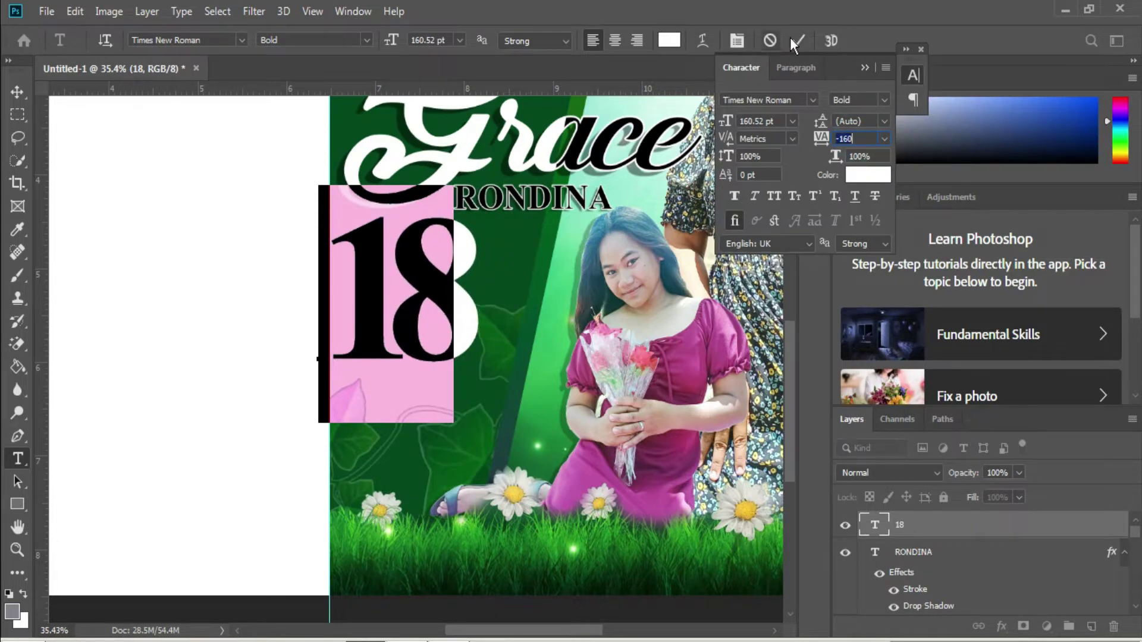
{"action": "left_click", "coordinate": [797, 40]}
{"action": "key", "text": "ctrl+t"}
{"action": "mouse_move", "coordinate": [473, 464]}
{"action": "left_mouse_down"}
{"action": "mouse_move", "coordinate": [510, 460]}
{"action": "mouse_move", "coordinate": [512, 474]}
{"action": "left_mouse_up"}
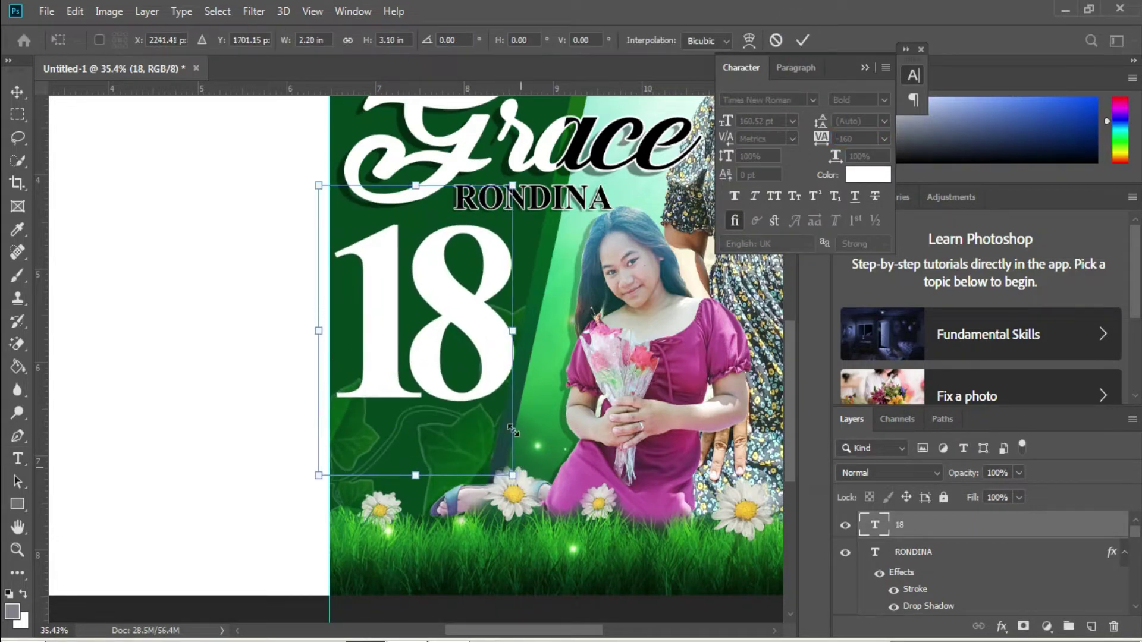
{"action": "key", "text": "Return"}
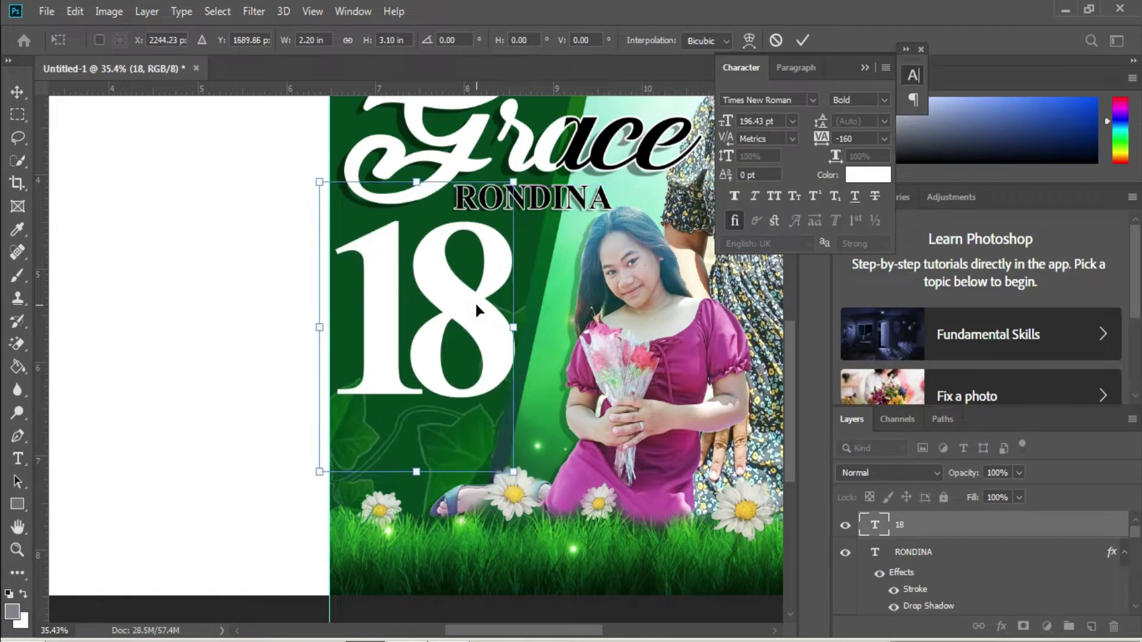
Add a Drop Shadow to the 18 with slightly higher opacity and distance
{"action": "right_click", "coordinate": [1055, 529]}
{"action": "left_click", "coordinate": [880, 22]}
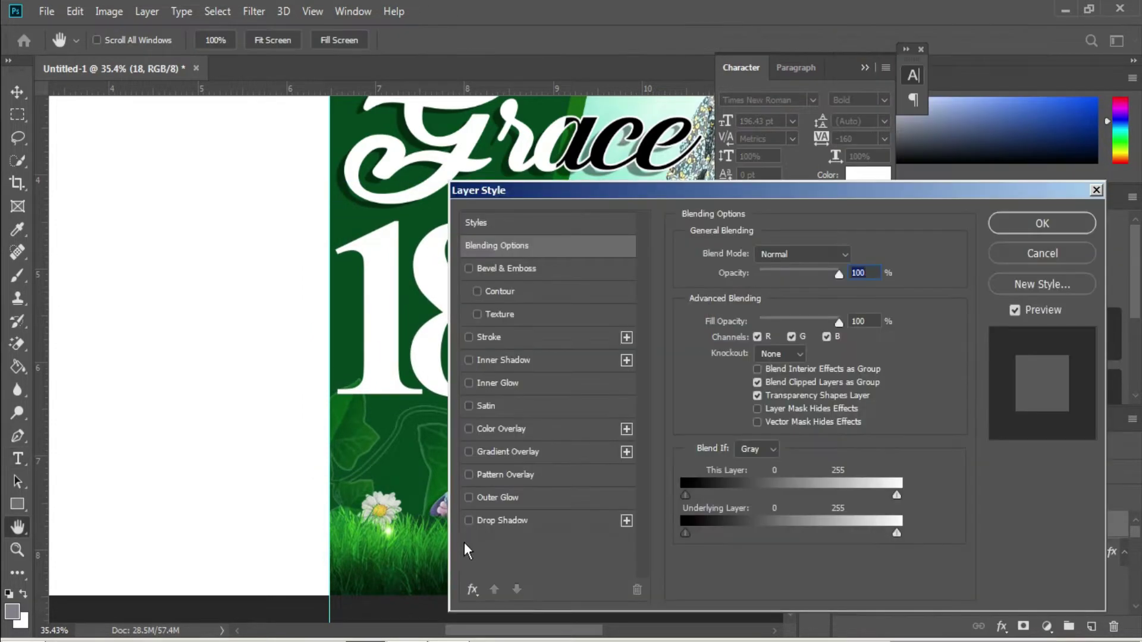
{"action": "left_click", "coordinate": [519, 521]}
{"action": "left_click_drag", "start_coordinate": [782, 283], "coordinate": [784, 284]}
{"action": "left_click_drag", "start_coordinate": [757, 334], "coordinate": [764, 335]}
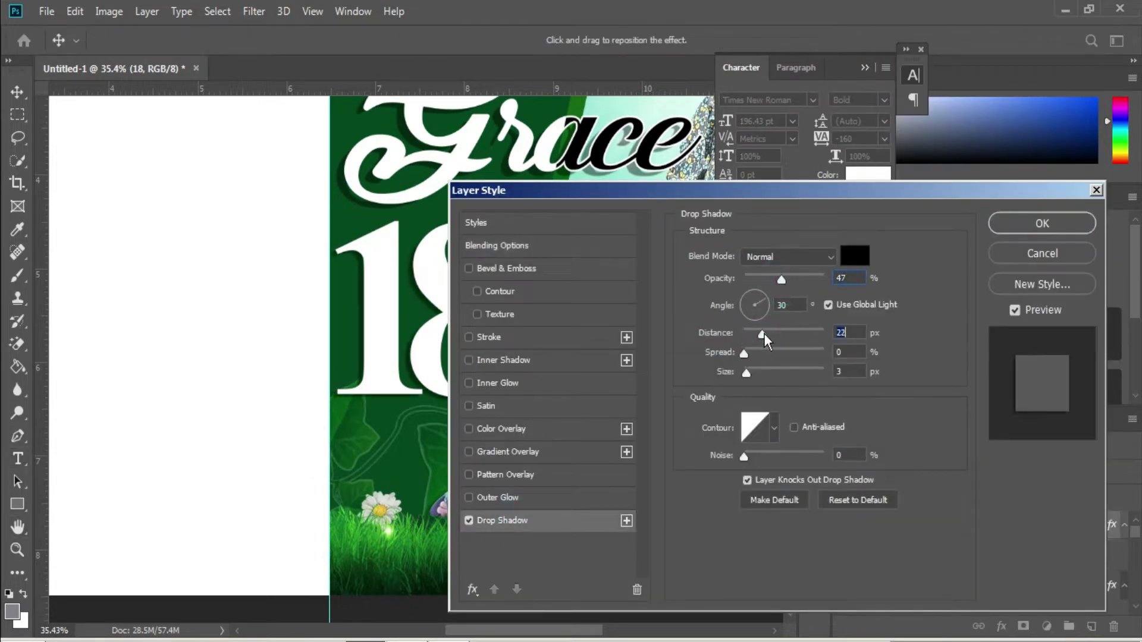
{"action": "left_click", "coordinate": [1016, 233]}
{"action": "left_click", "coordinate": [377, 455]}
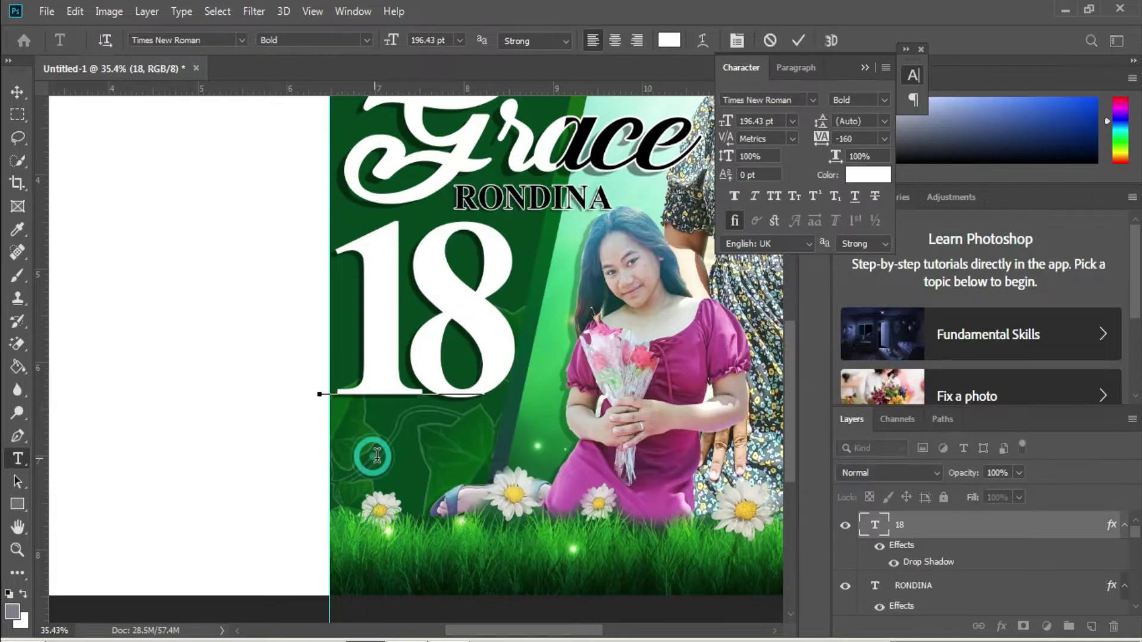
{"action": "left_click", "coordinate": [798, 40]}
Duplicate RONDINA below the 18, make the copy white and hide its stroke
{"action": "key", "text": "alt+["}
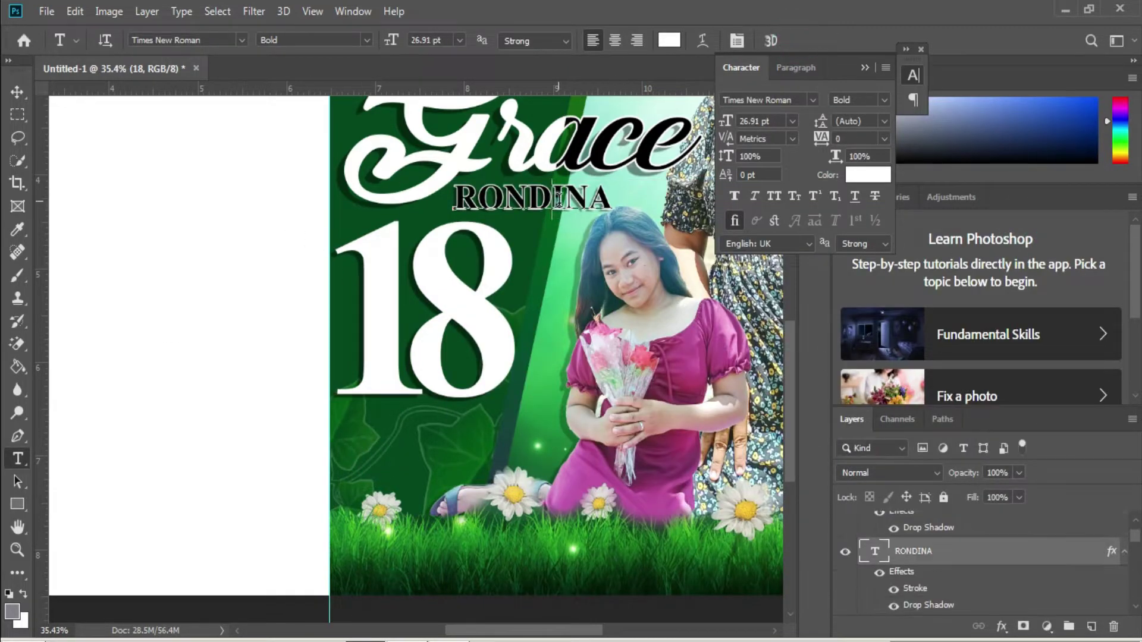
{"action": "key", "text": "ctrl+j"}
{"action": "key", "text": "v"}
{"action": "left_click_drag", "start_coordinate": [547, 192], "coordinate": [497, 428]}
{"action": "double_click", "coordinate": [496, 428]}
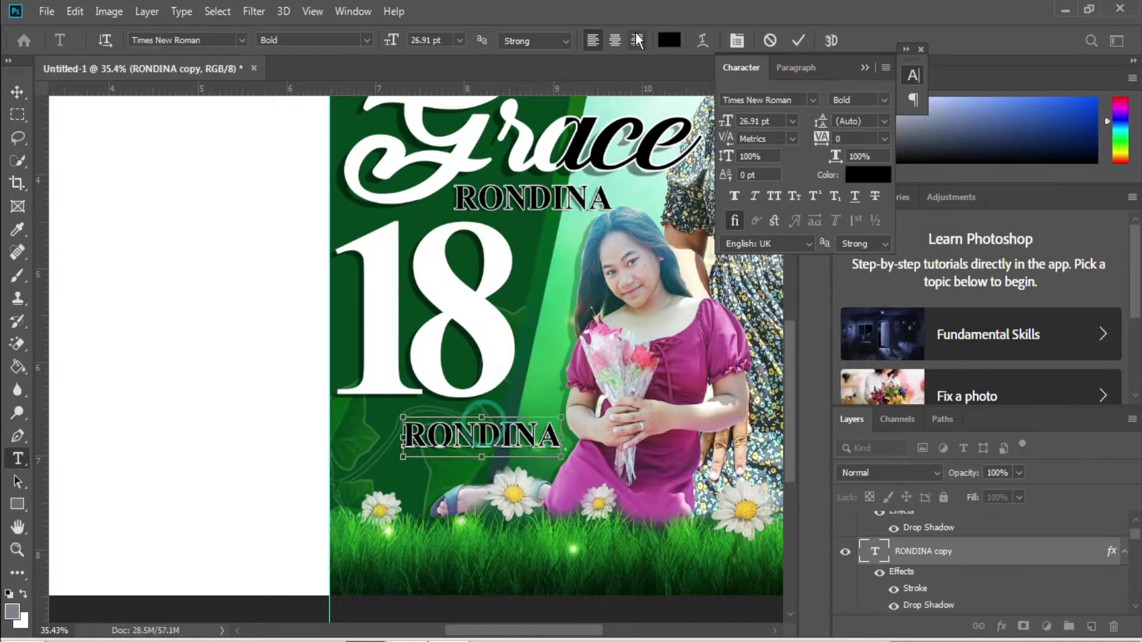
{"action": "left_click", "coordinate": [669, 39]}
{"action": "left_click", "coordinate": [715, 265]}
{"action": "left_click", "coordinate": [1081, 288]}
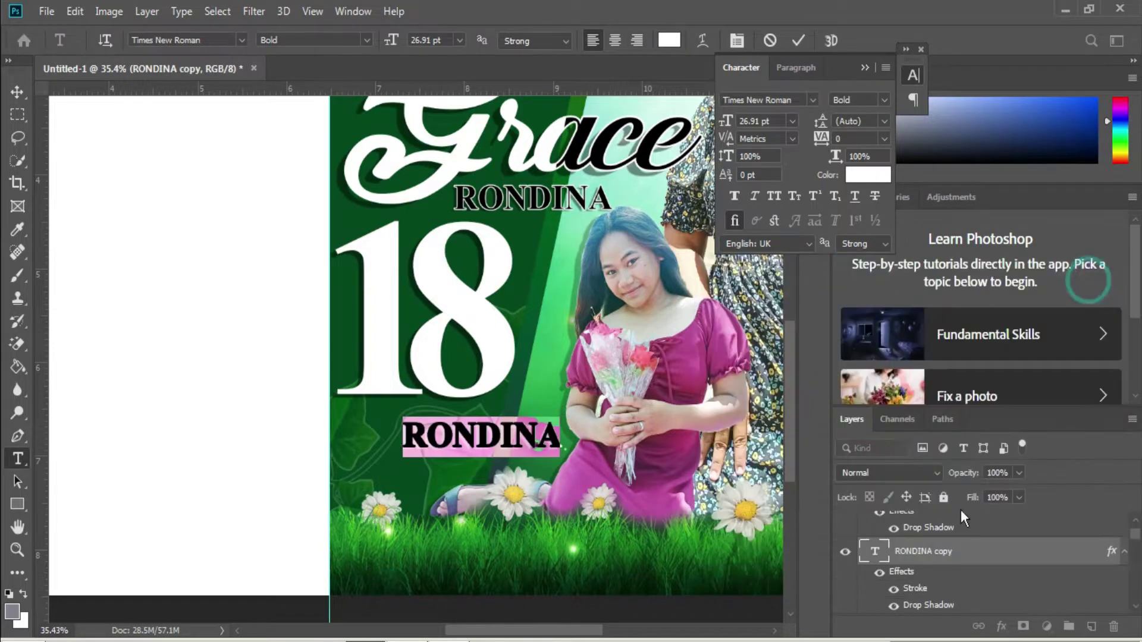
{"action": "left_click", "coordinate": [893, 591]}
Retype the copy as BIRTHDAY and scale it to line up with the 18
{"action": "type", "text": "BIRTH"}
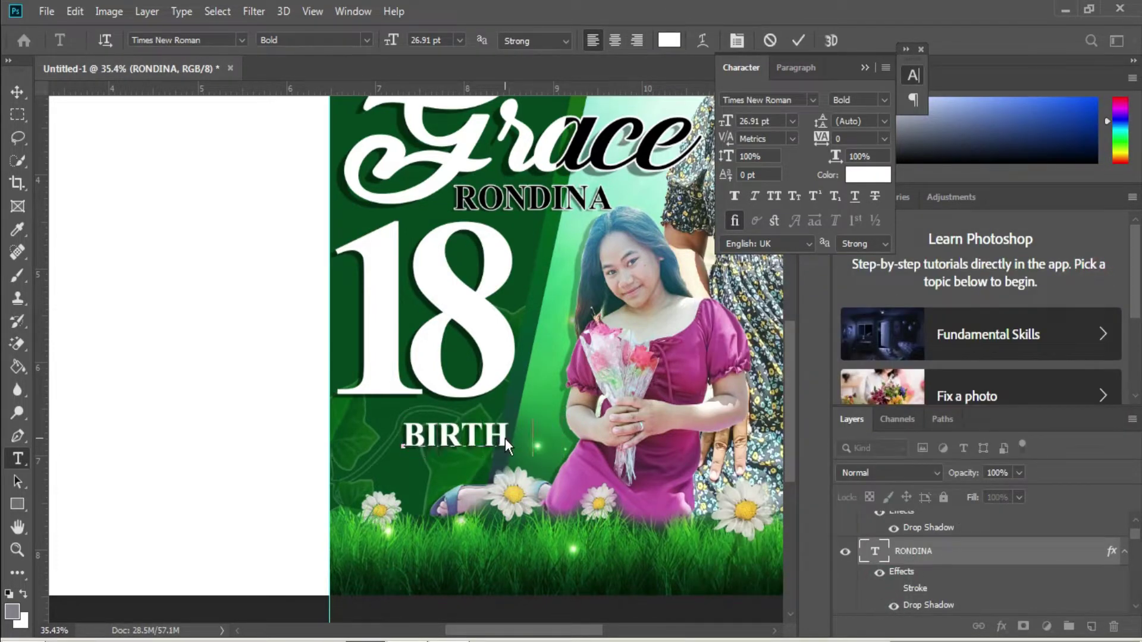
{"action": "type", "text": "DAY"}
{"action": "key", "text": "ctrl+Return"}
{"action": "key", "text": "v"}
{"action": "scroll", "coordinate": [456, 424], "scroll_direction": "up", "scroll_amount": 3}
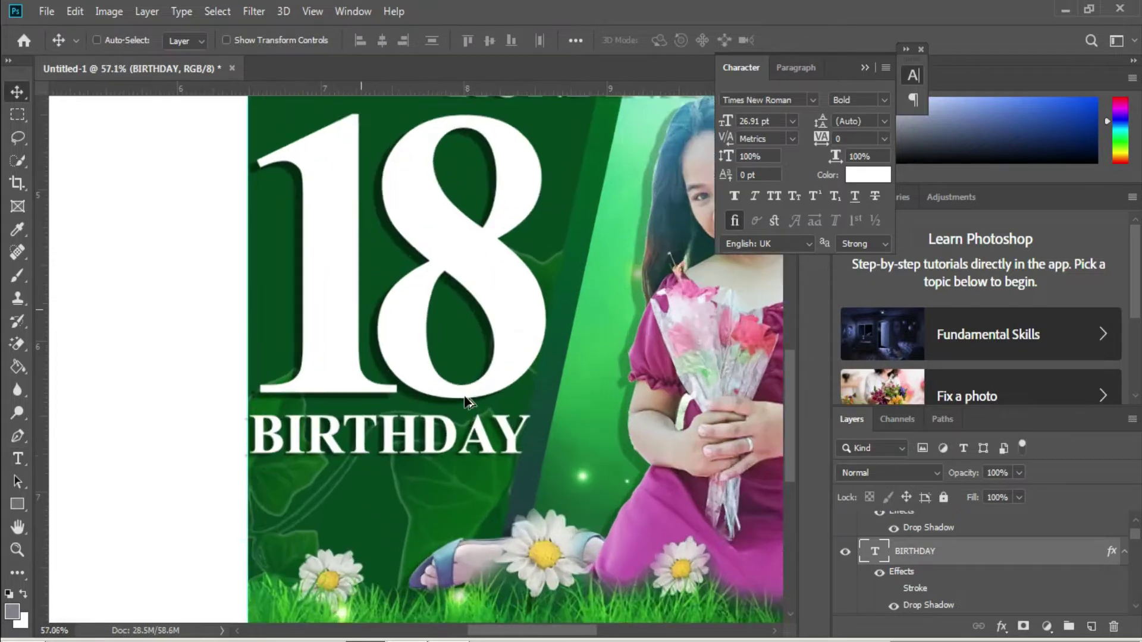
{"action": "scroll", "coordinate": [467, 402], "scroll_direction": "up", "scroll_amount": 2}
{"action": "key", "text": "ctrl+t"}
{"action": "left_click_drag", "start_coordinate": [198, 386], "coordinate": [213, 387]}
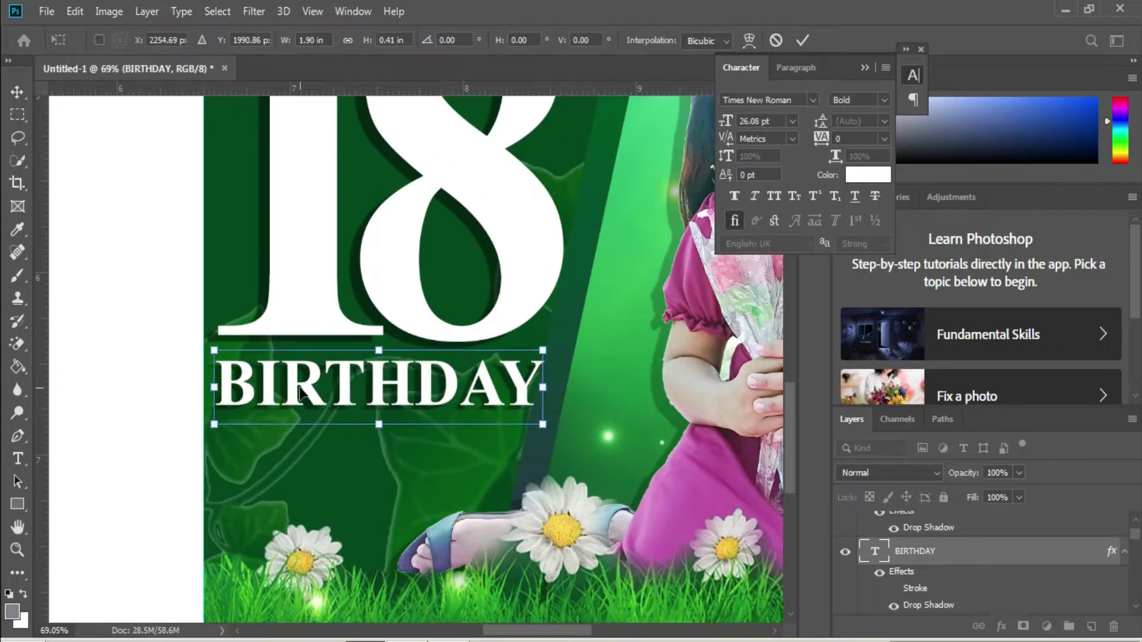
{"action": "left_click_drag", "start_coordinate": [542, 351], "coordinate": [562, 343]}
{"action": "key", "text": "Return"}
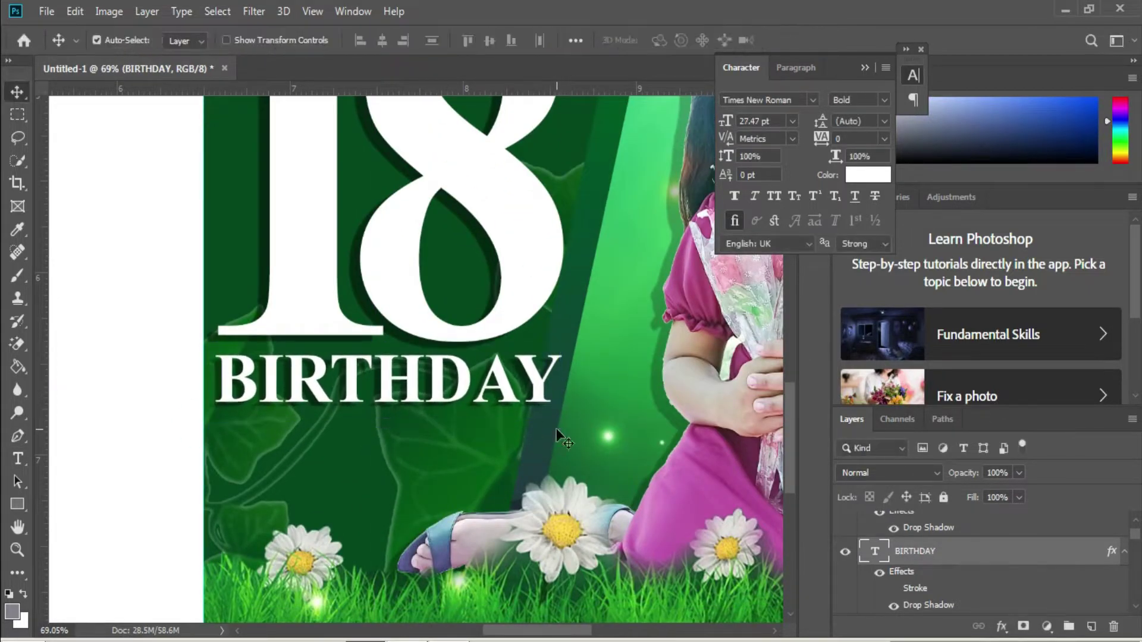
Alt-drag a copy of BIRTHDAY beside the top of the 18 and retype it as TH
{"action": "scroll", "coordinate": [555, 428], "scroll_direction": "down", "scroll_amount": 2}
{"action": "scroll", "coordinate": [484, 413], "scroll_direction": "down", "scroll_amount": 1}
{"action": "left_click_drag", "start_coordinate": [389, 408], "coordinate": [538, 205]}
{"action": "key", "text": "t"}
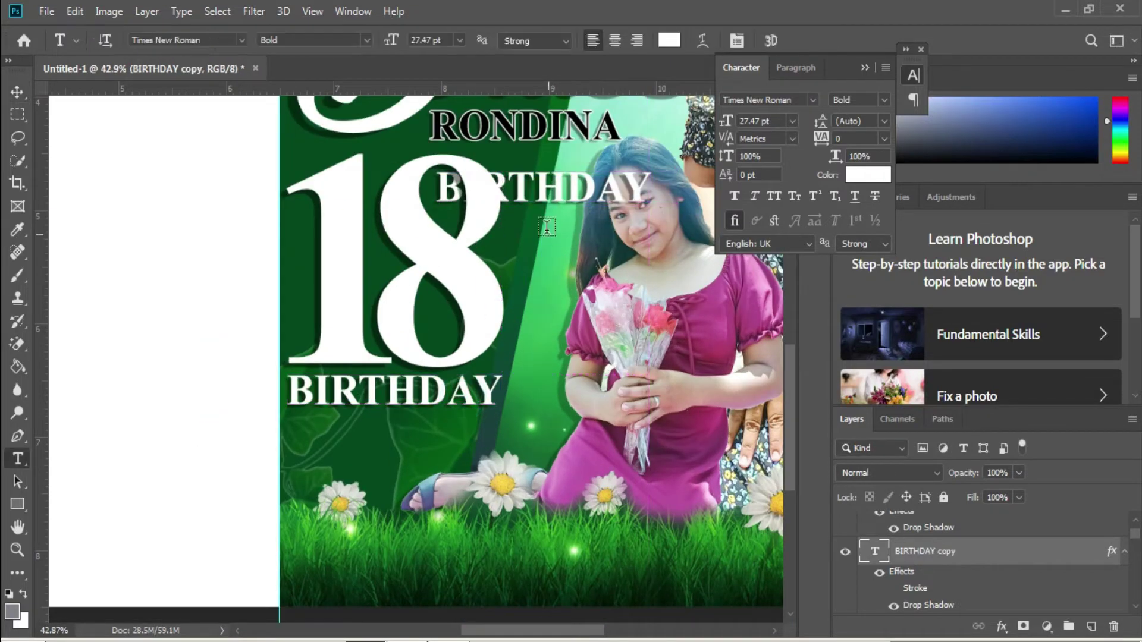
{"action": "double_click", "coordinate": [559, 189]}
{"action": "type", "text": "TH"}
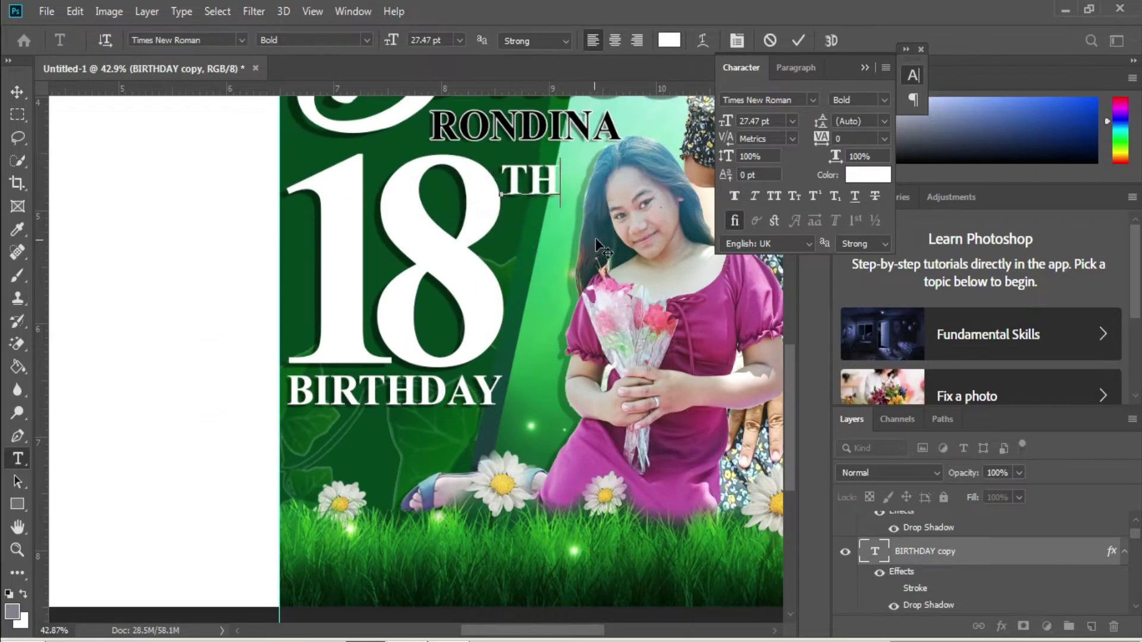
{"action": "key", "text": "ctrl+Return"}
Collapse the Character panel and select the bottom Layer 1
{"action": "scroll", "coordinate": [556, 228], "scroll_direction": "down", "scroll_amount": 1}
{"action": "scroll", "coordinate": [559, 237], "scroll_direction": "down", "scroll_amount": 1}
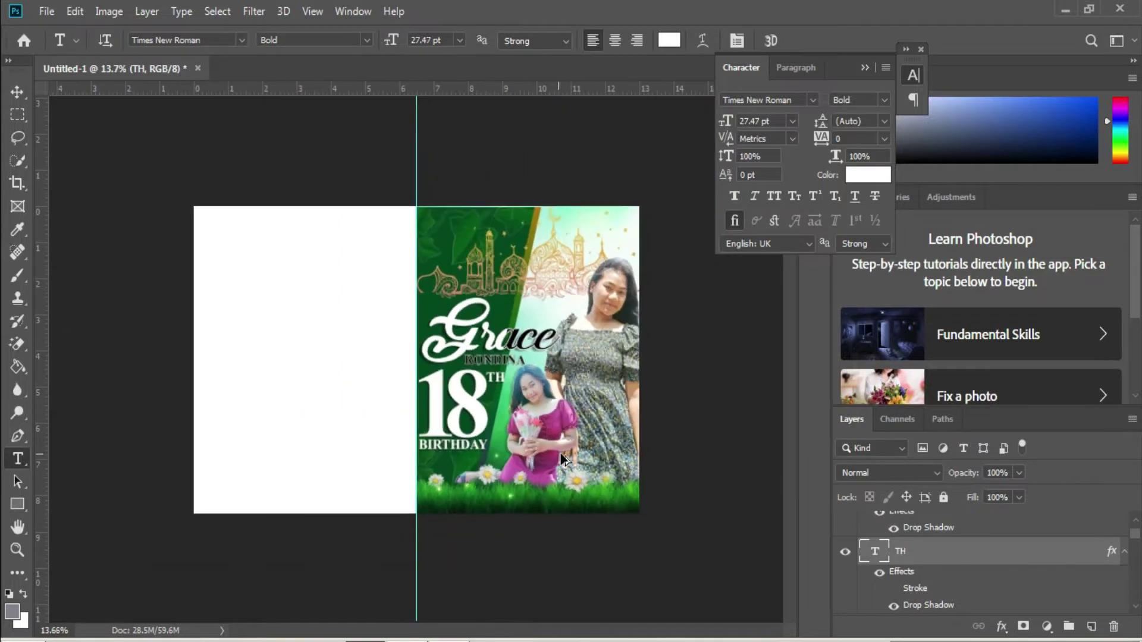
{"action": "left_click", "coordinate": [864, 68]}
{"action": "scroll", "coordinate": [642, 301], "scroll_direction": "up", "scroll_amount": 1}
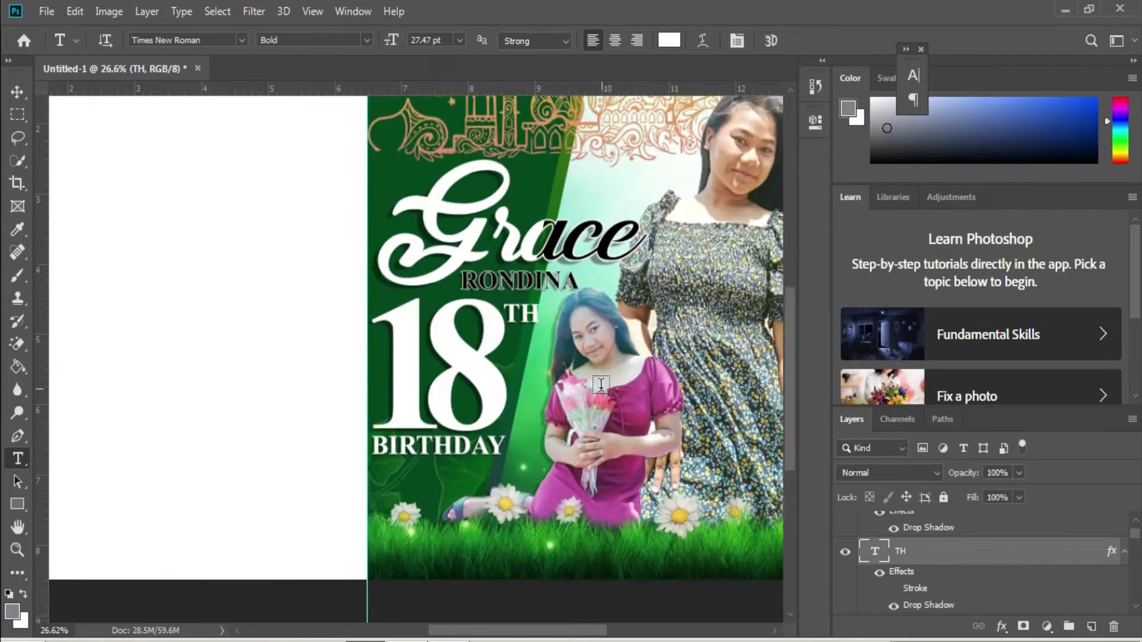
{"action": "scroll", "coordinate": [557, 616], "scroll_direction": "down", "scroll_amount": 2}
{"action": "scroll", "coordinate": [559, 622], "scroll_direction": "right", "scroll_amount": 3}
{"action": "scroll", "coordinate": [415, 487], "scroll_direction": "up", "scroll_amount": 1}
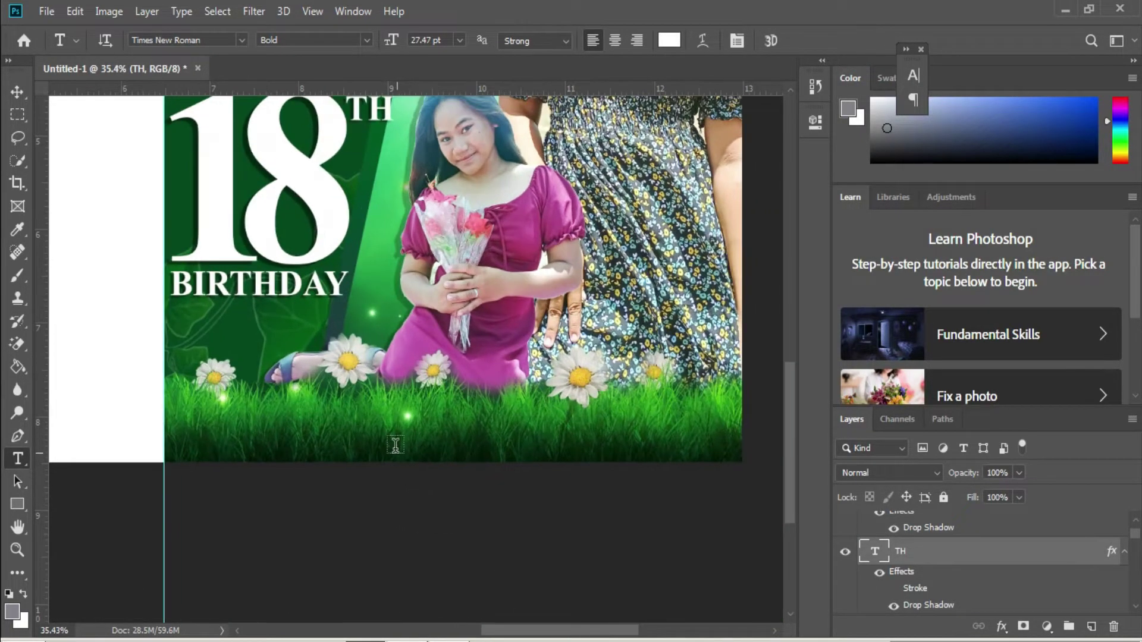
{"action": "key", "text": "v"}
{"action": "left_click", "coordinate": [101, 439]}
{"action": "key", "text": "u"}
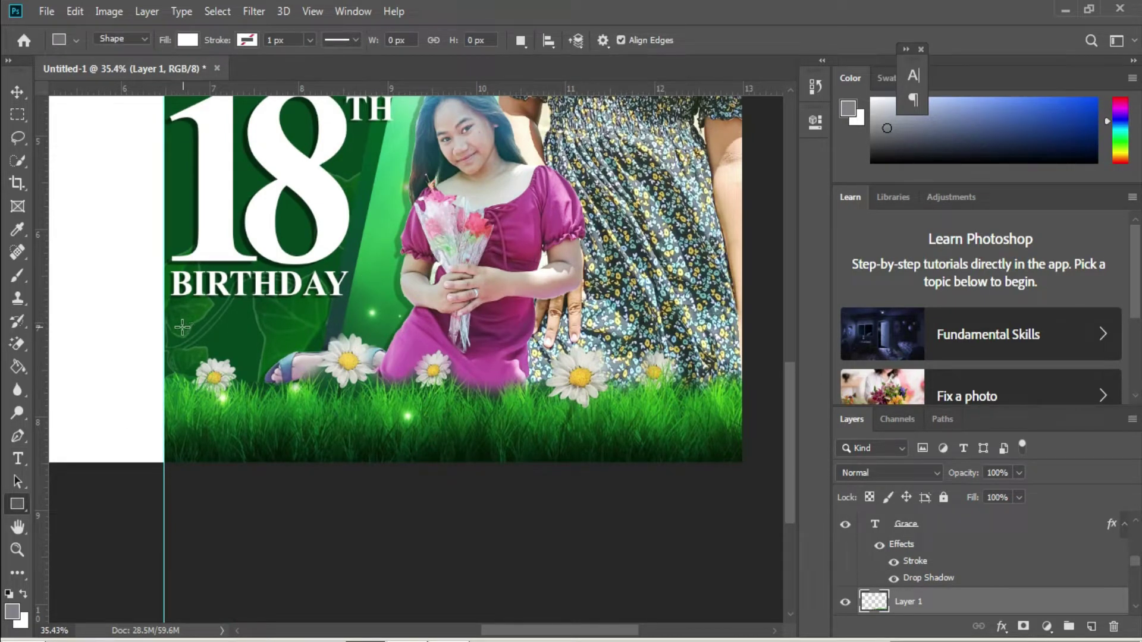
Draw a white rectangle across the lower part of the panel for the info box
{"action": "left_click_drag", "start_coordinate": [405, 434], "coordinate": [444, 442]}
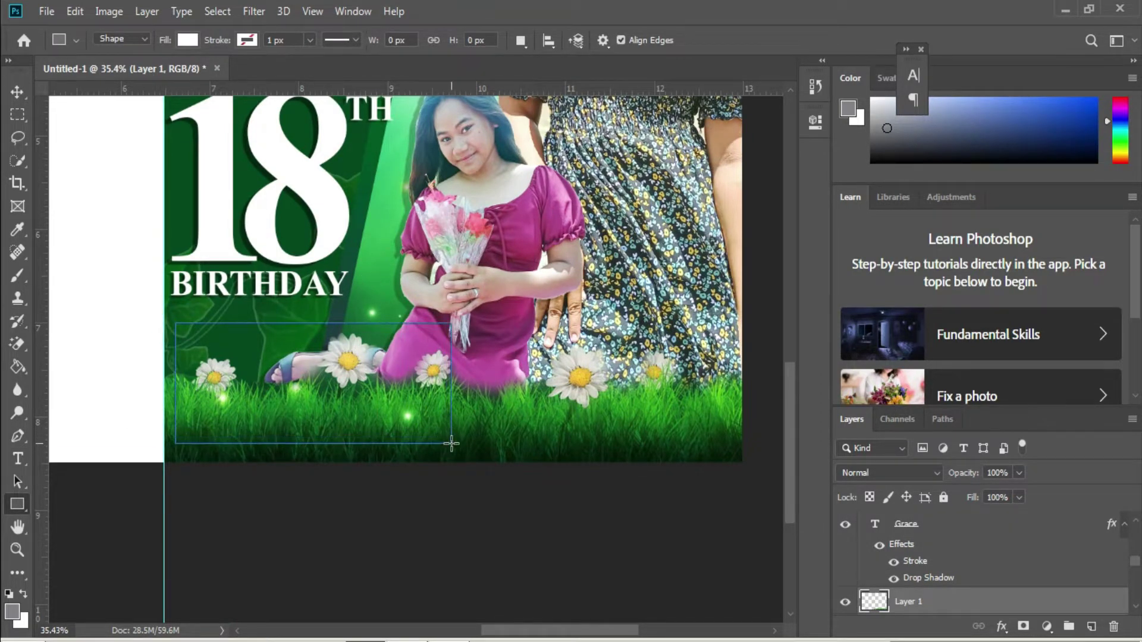
{"action": "left_click_drag", "start_coordinate": [520, 443], "coordinate": [523, 446]}
{"action": "key", "text": "v"}
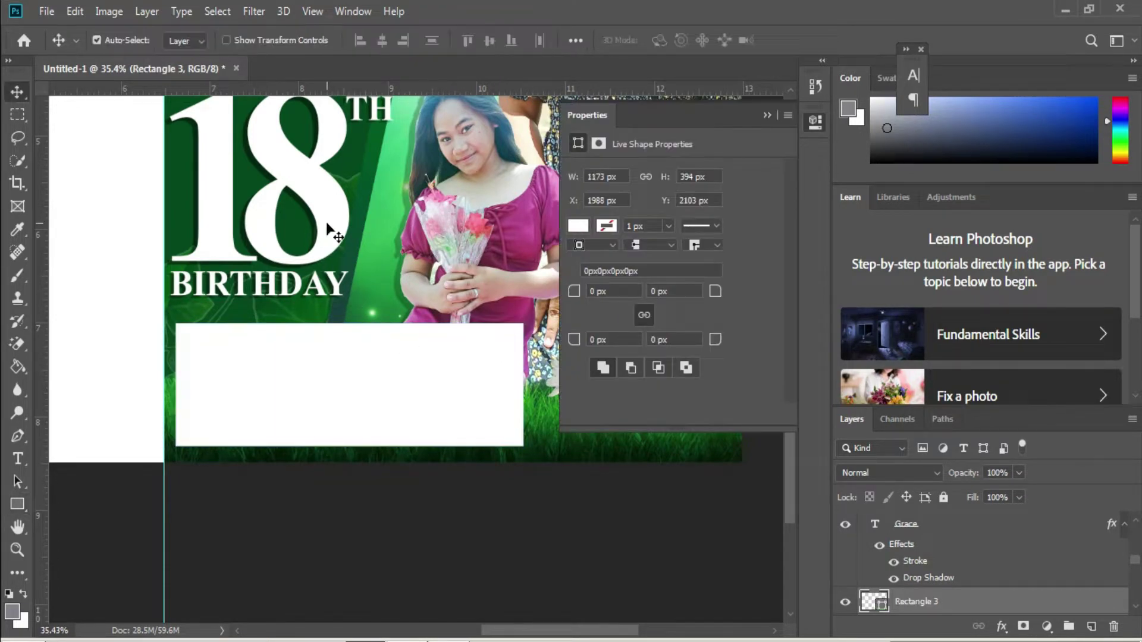
{"action": "left_click", "coordinate": [326, 229]}
{"action": "left_click", "coordinate": [767, 115]}
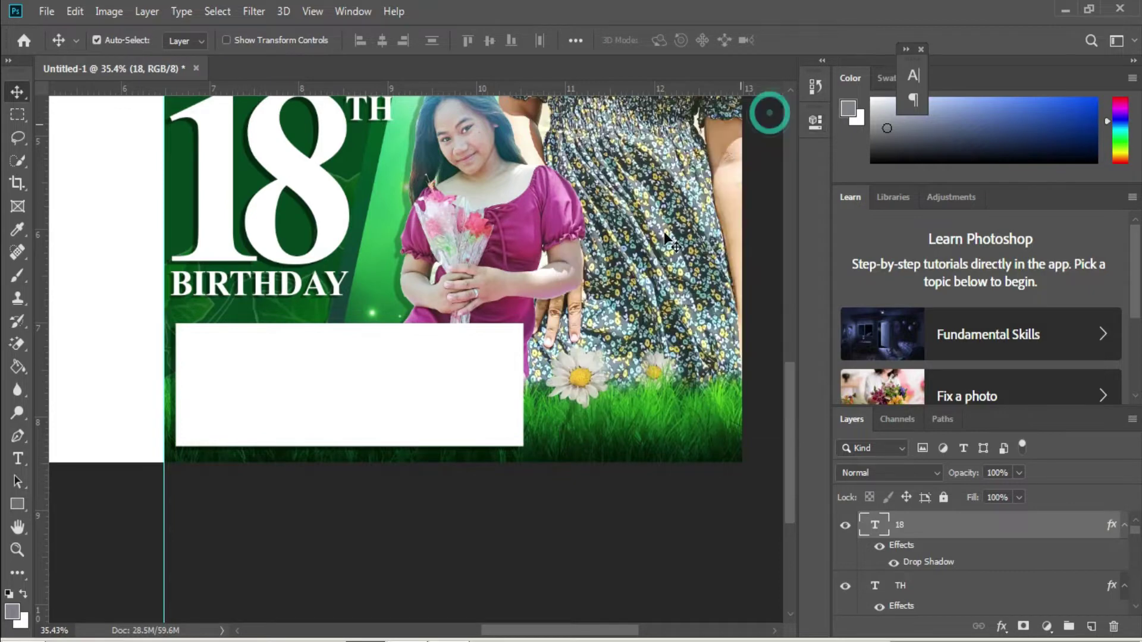
{"action": "left_click_drag", "start_coordinate": [838, 272], "coordinate": [773, 272]}
{"action": "left_click", "coordinate": [1042, 253]}
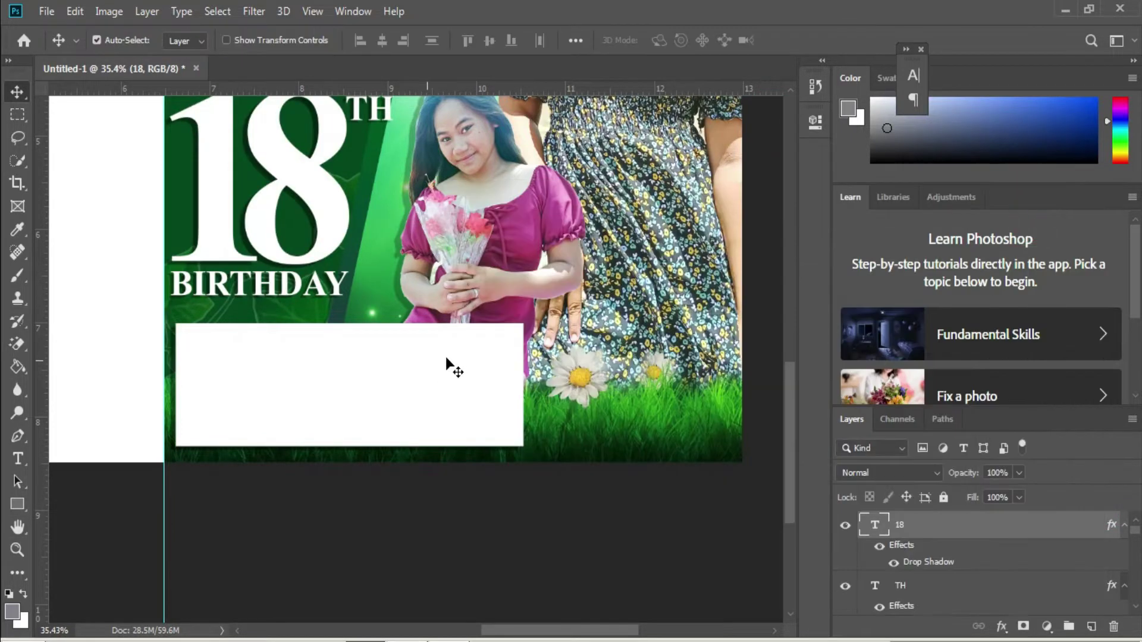
Set the rectangle layer's opacity to 55%
{"action": "left_click", "coordinate": [1070, 572]}
{"action": "left_click_drag", "start_coordinate": [833, 276], "coordinate": [808, 276]}
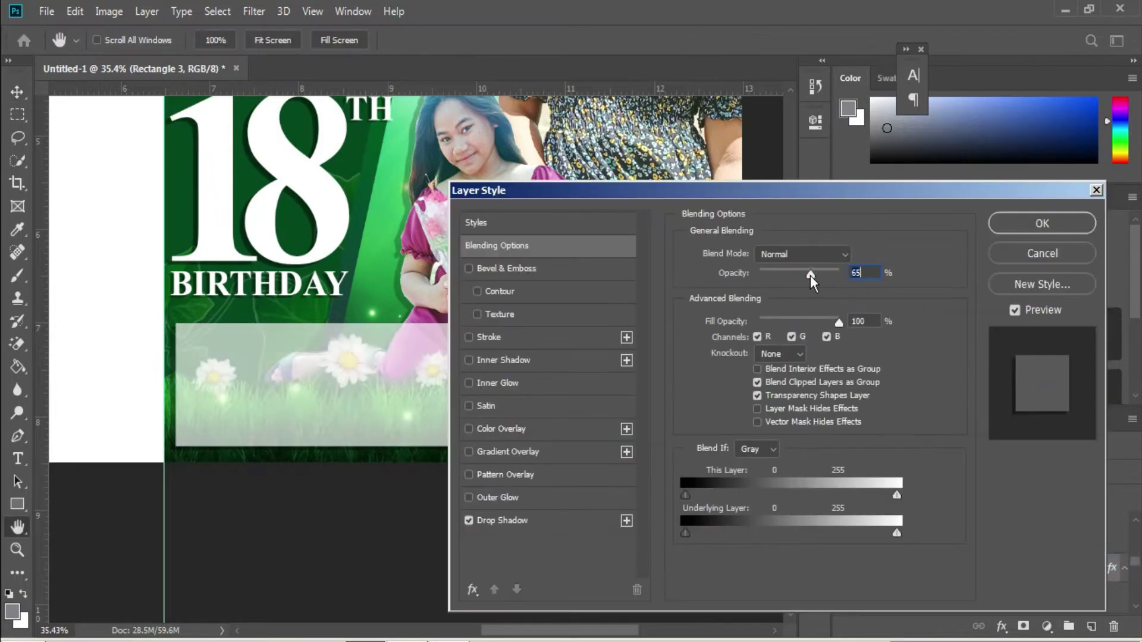
{"action": "key", "text": "BackSpace"}
{"action": "type", "text": "5"}
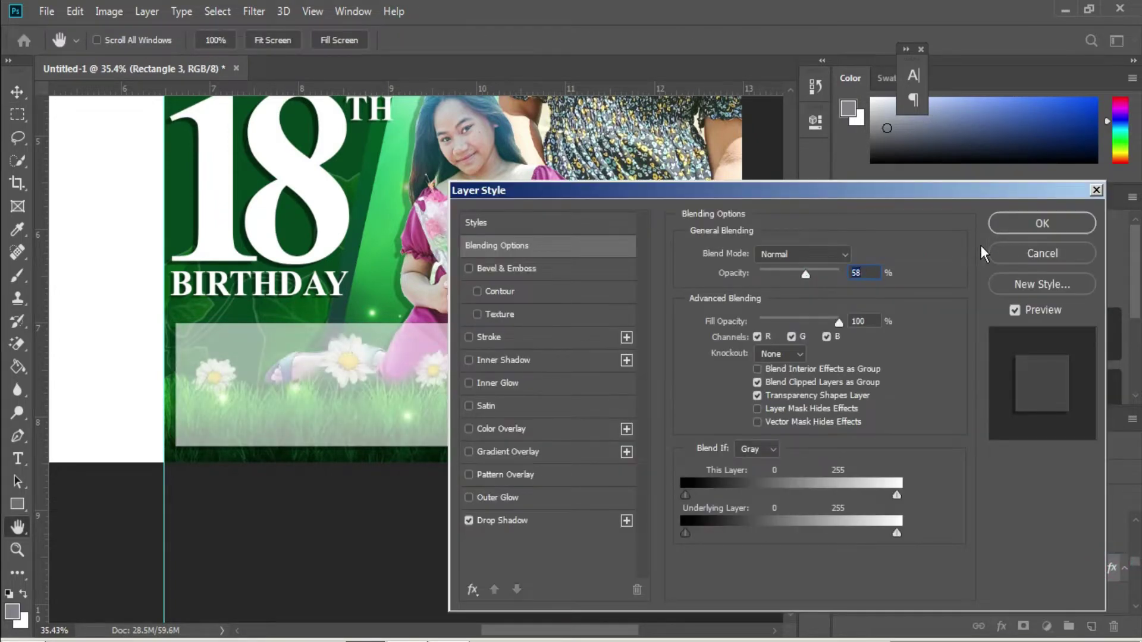
{"action": "key", "text": "Return"}
{"action": "scroll", "coordinate": [506, 426], "scroll_direction": "up", "scroll_amount": 1}
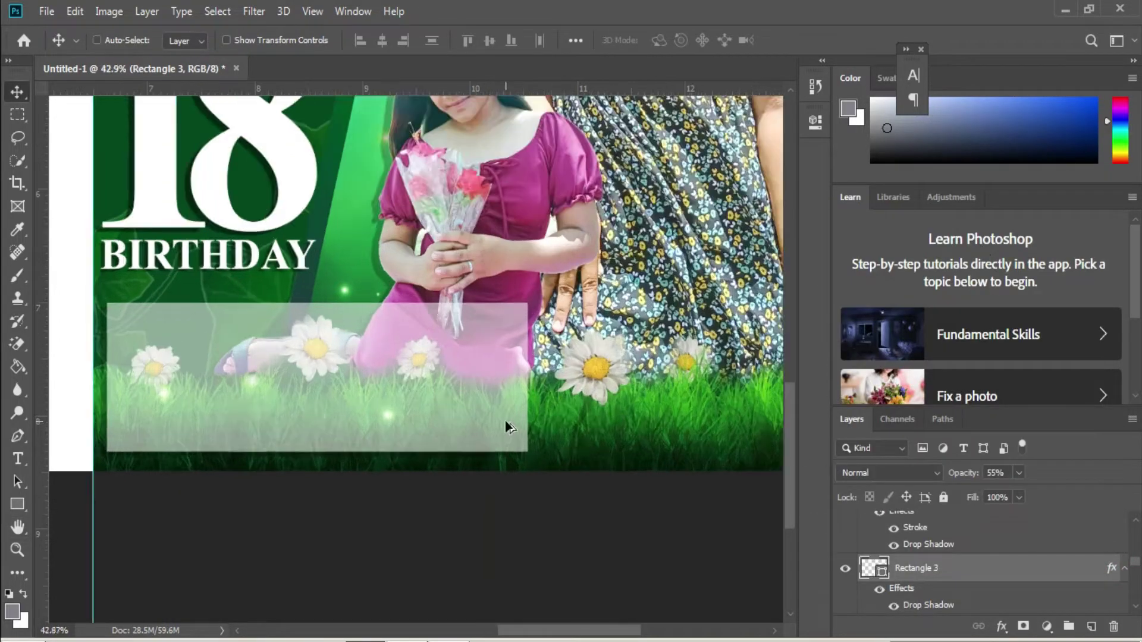
{"action": "scroll", "coordinate": [628, 357], "scroll_direction": "up", "scroll_amount": 2}
Start a new text layer on the info box with tracking reset to 0 and black colour
{"action": "scroll", "coordinate": [981, 565], "scroll_direction": "up", "scroll_amount": 2}
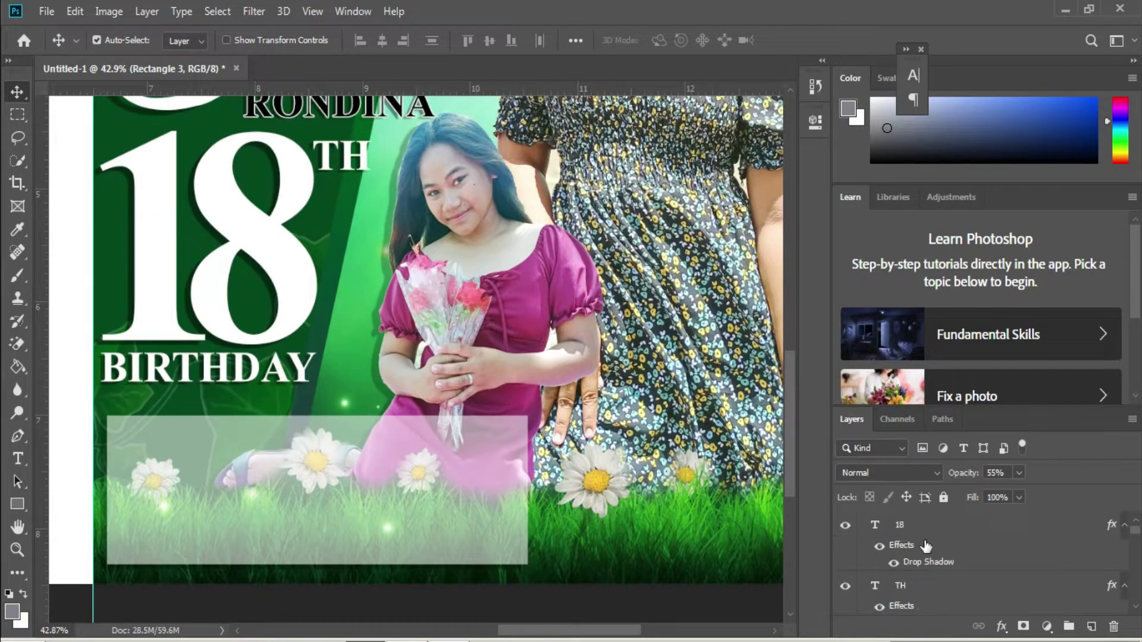
{"action": "left_click", "coordinate": [899, 525]}
{"action": "key", "text": "t"}
{"action": "left_click", "coordinate": [627, 431]}
{"action": "left_click_drag", "start_coordinate": [674, 419], "coordinate": [349, 501]}
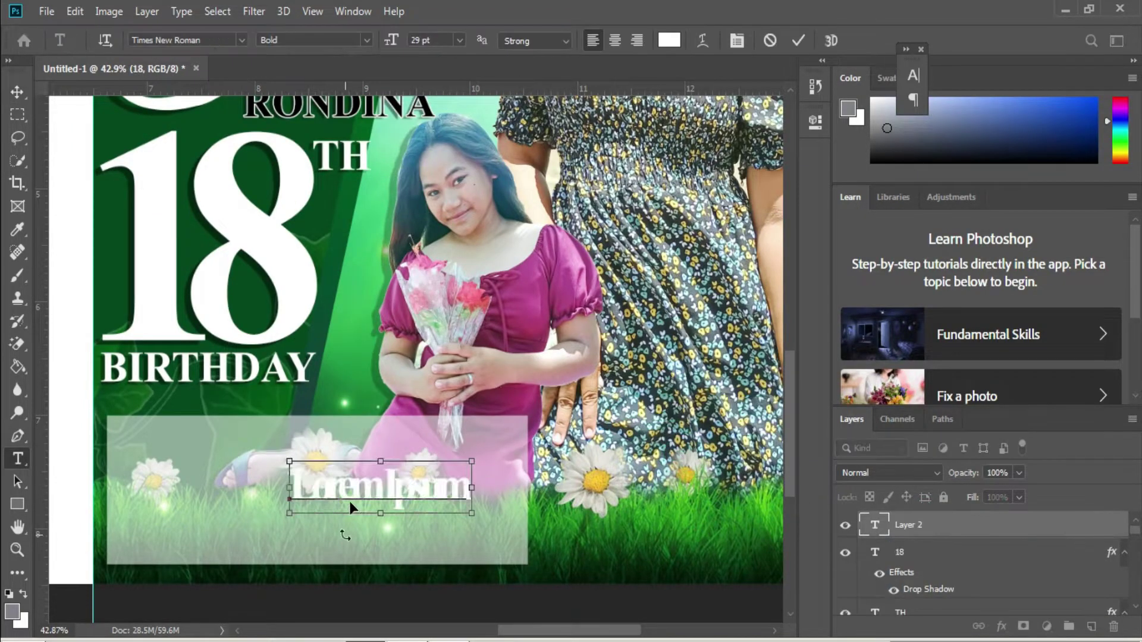
{"action": "left_click", "coordinate": [353, 11]}
{"action": "left_click", "coordinate": [380, 200]}
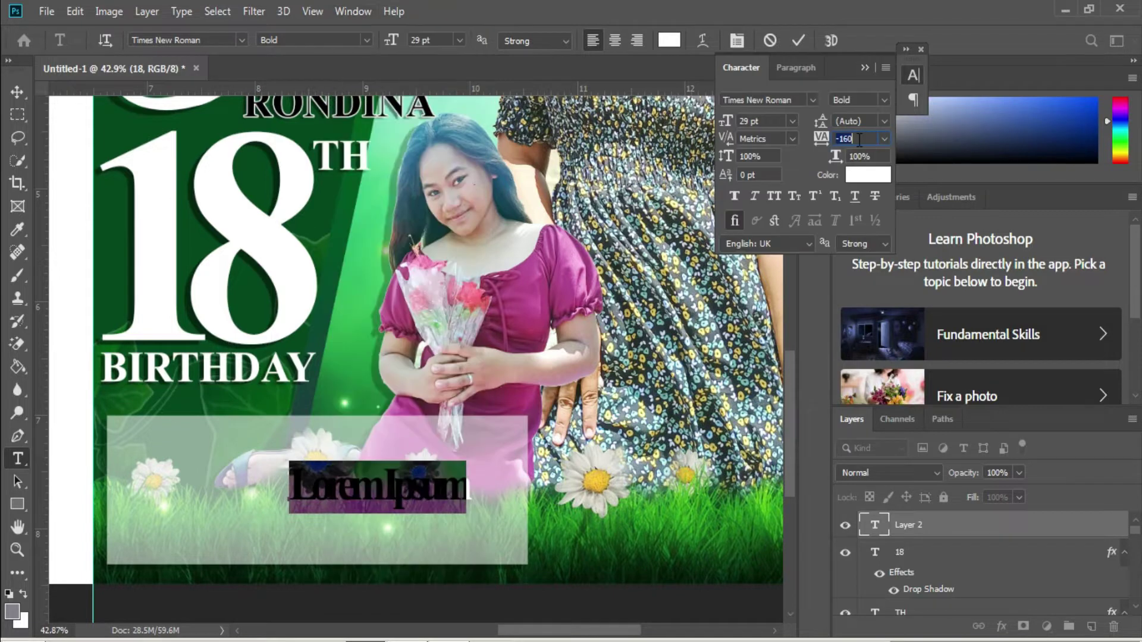
{"action": "type", "text": "0"}
{"action": "key", "text": "Return"}
{"action": "left_click", "coordinate": [669, 40]}
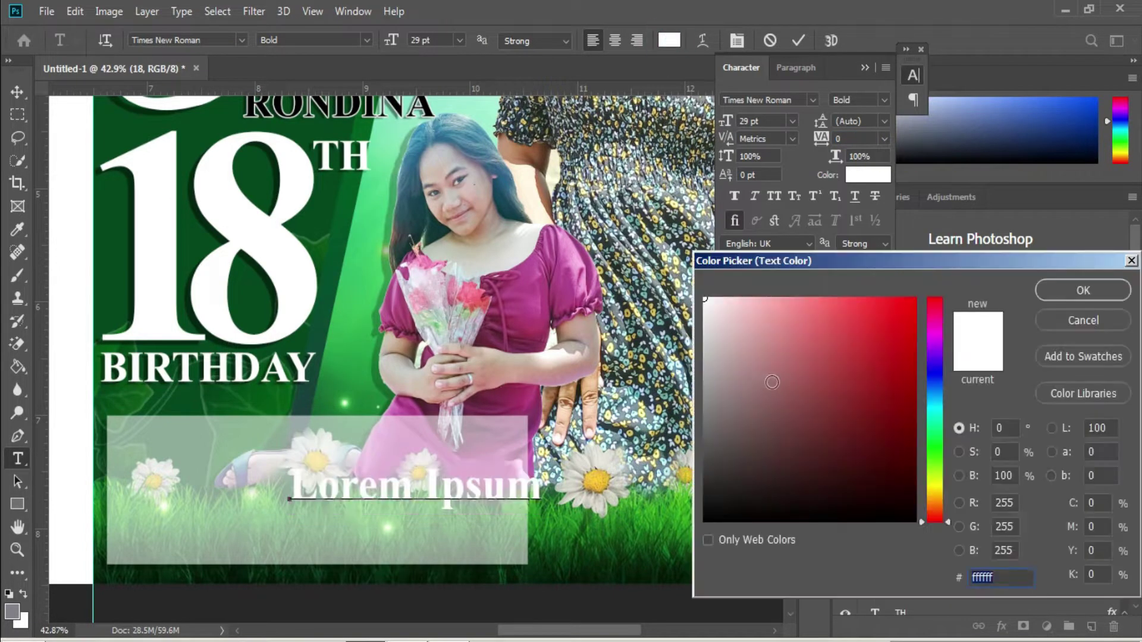
{"action": "left_click", "coordinate": [1084, 290]}
Type March in the box's upper left and scale it down
{"action": "mouse_move", "coordinate": [520, 531]}
{"action": "left_mouse_down"}
{"action": "mouse_move", "coordinate": [340, 506]}
{"action": "mouse_move", "coordinate": [361, 513]}
{"action": "left_mouse_up"}
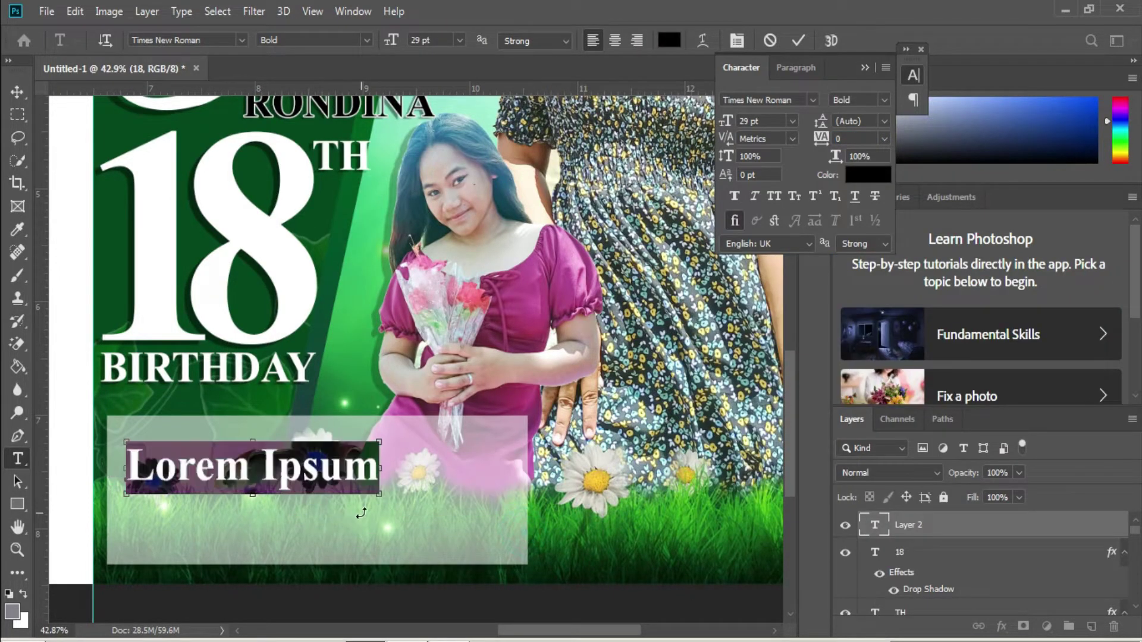
{"action": "type", "text": "MA"}
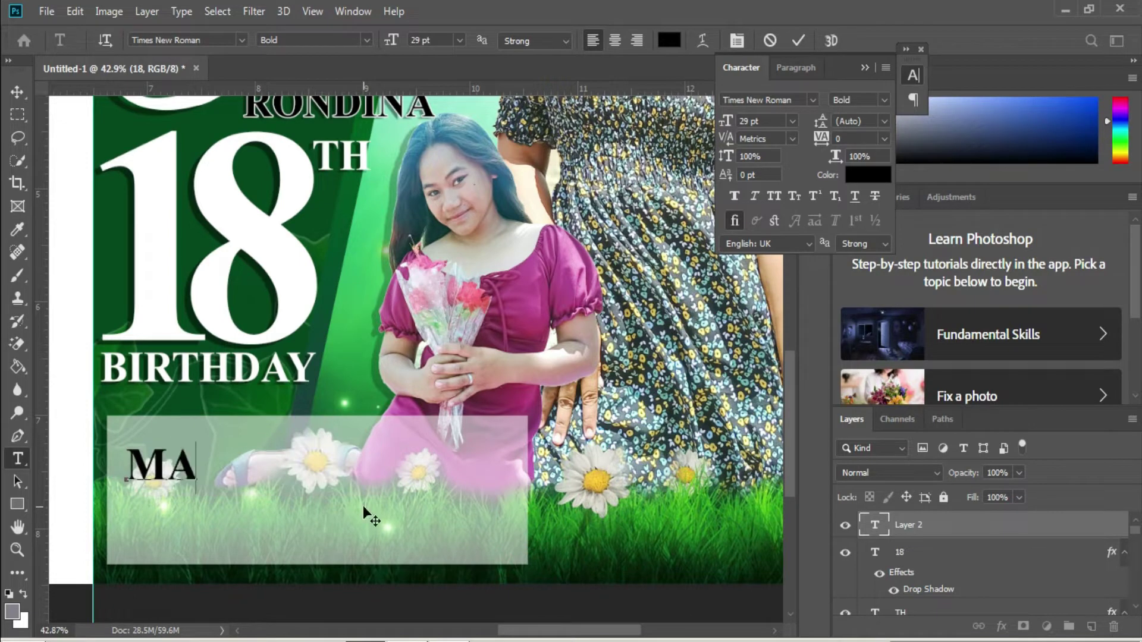
{"action": "key", "text": "BackSpace"}
{"action": "type", "text": "arch"}
{"action": "key", "text": "ctrl+Return"}
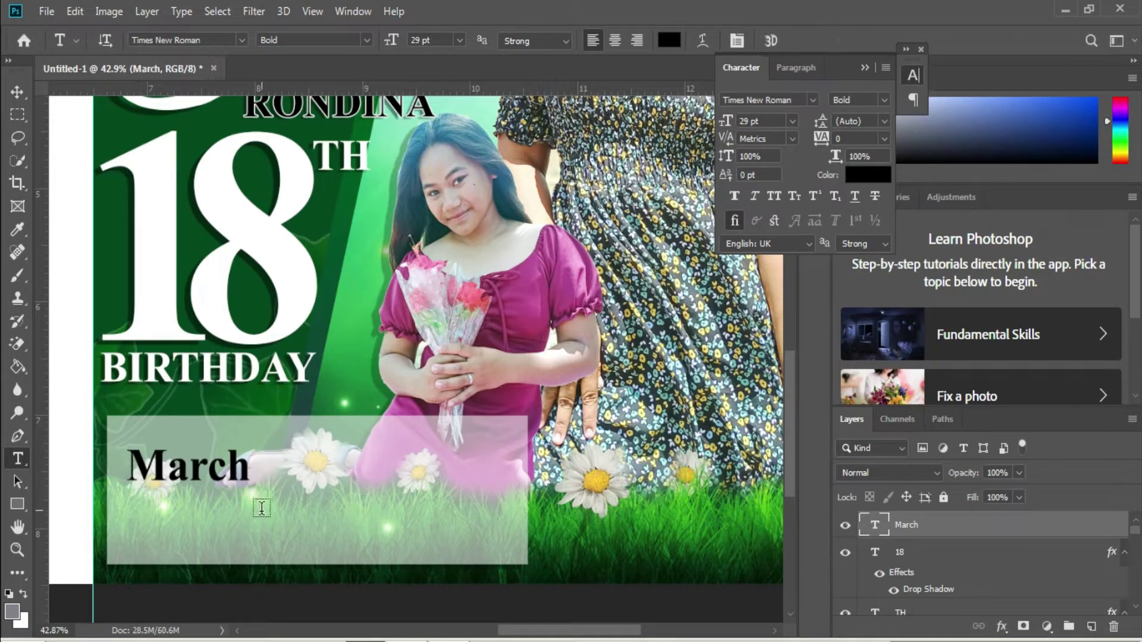
{"action": "key", "text": "v"}
{"action": "key", "text": "ctrl+t"}
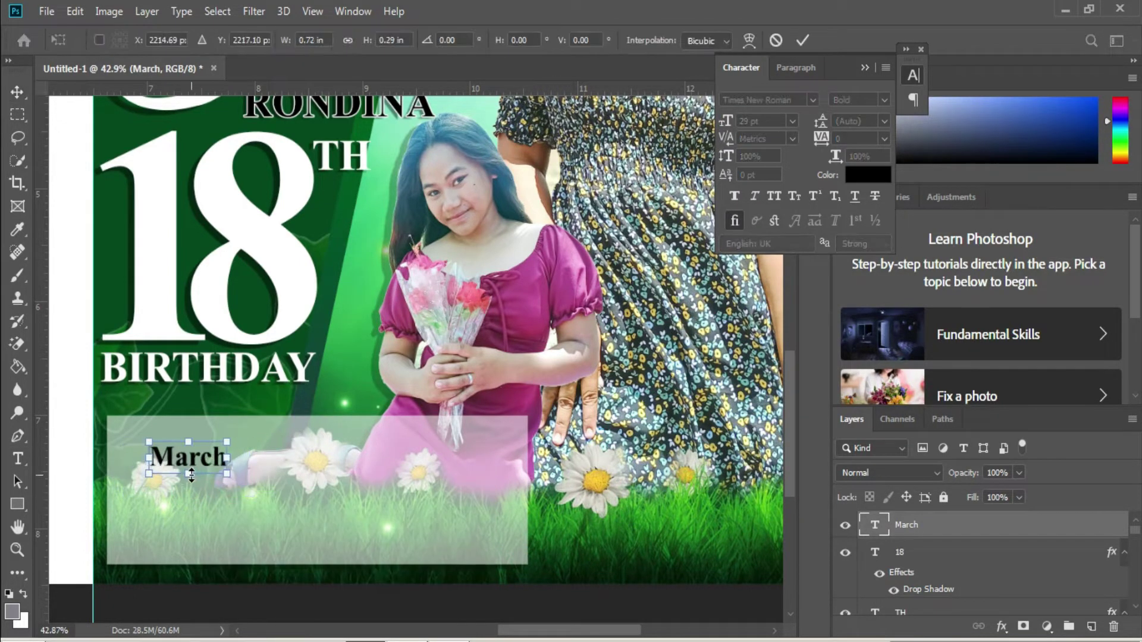
{"action": "left_click_drag", "start_coordinate": [249, 481], "coordinate": [207, 464]}
{"action": "scroll", "coordinate": [186, 452], "scroll_direction": "up", "scroll_amount": 5}
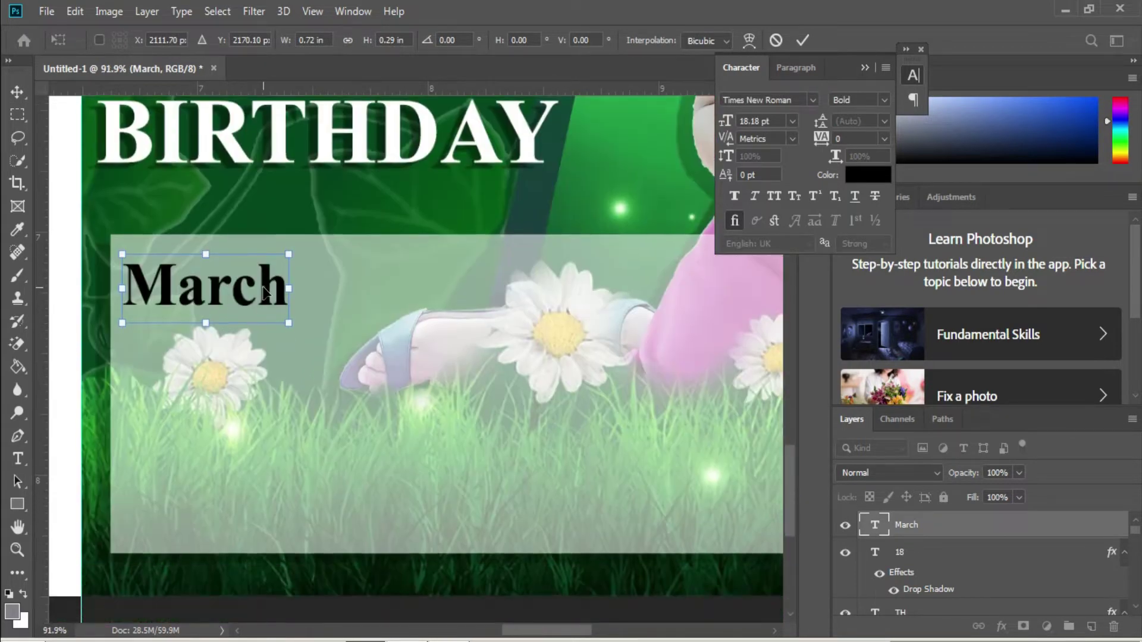
{"action": "key", "text": "Return"}
Duplicate March just below it as 15 and enlarge it to fill the box height
{"action": "left_click_drag", "start_coordinate": [265, 286], "coordinate": [266, 355]}
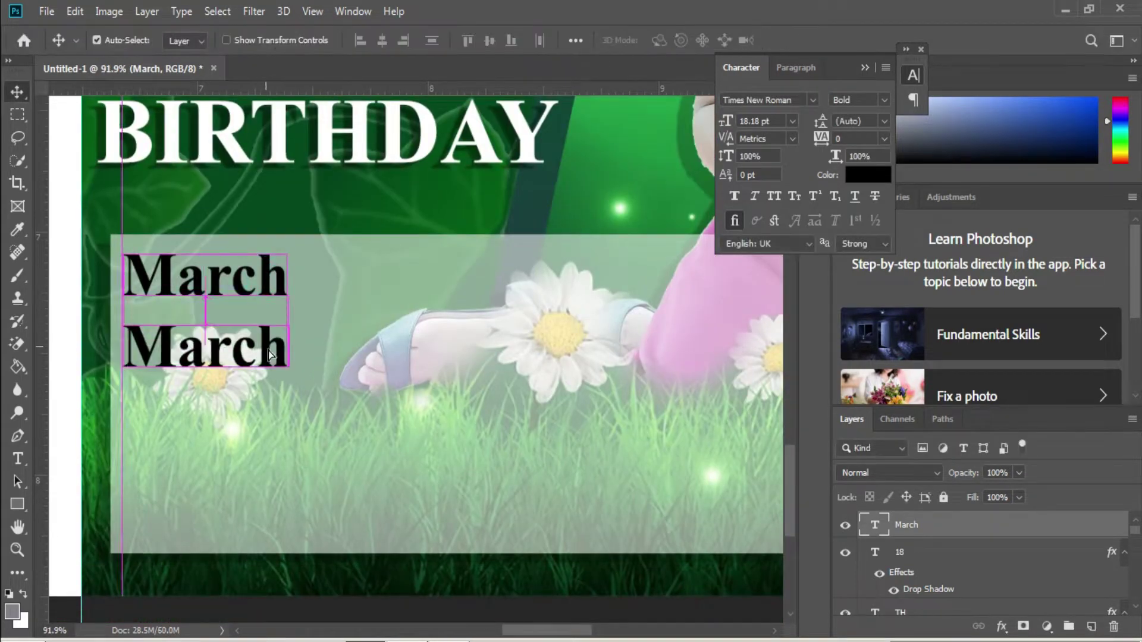
{"action": "key", "text": "t"}
{"action": "double_click", "coordinate": [243, 356]}
{"action": "type", "text": "15"}
{"action": "key", "text": "ctrl+Return"}
{"action": "key", "text": "ctrl+t"}
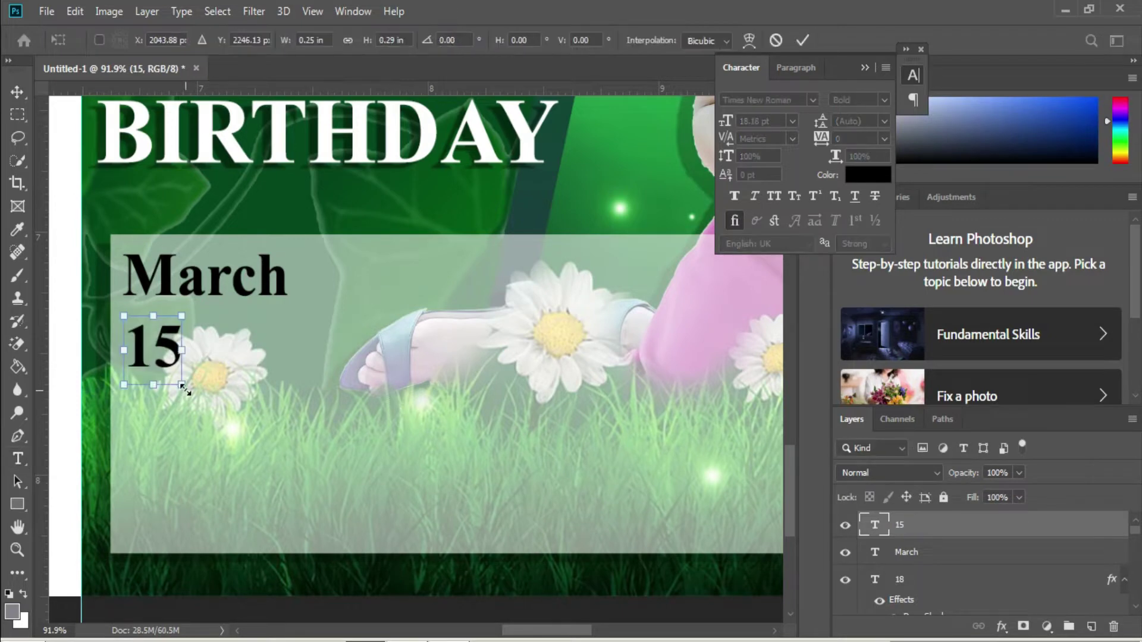
{"action": "left_click_drag", "start_coordinate": [183, 372], "coordinate": [307, 531]}
Tighten the 15's tracking to -100, enlarge it slightly, and nudge March right
{"action": "double_click", "coordinate": [248, 436]}
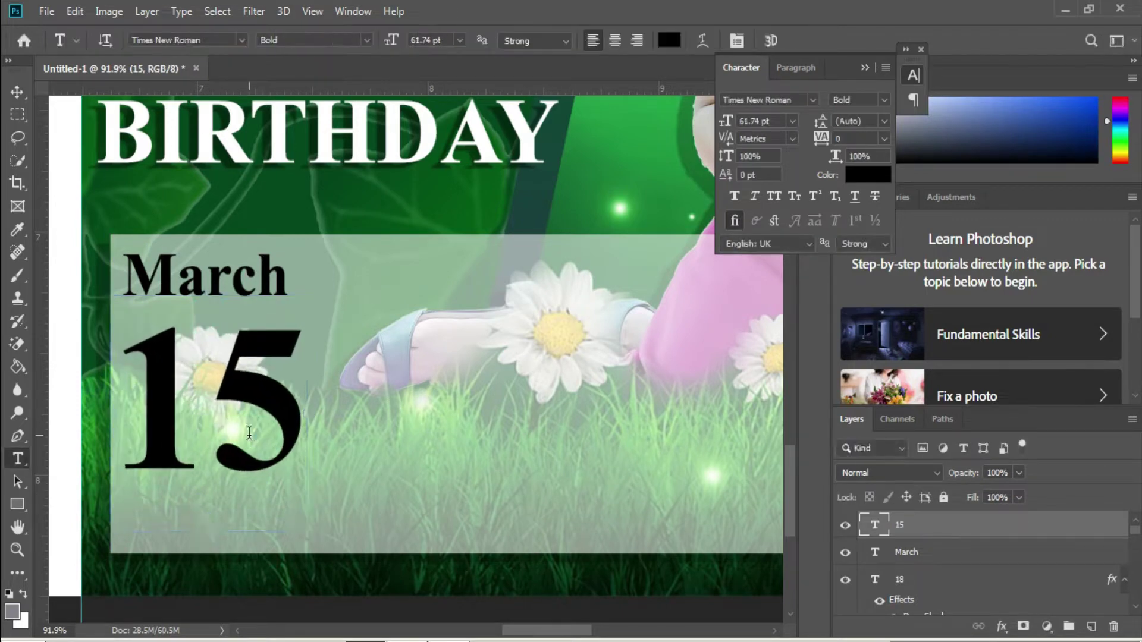
{"action": "left_click", "coordinate": [352, 12]}
{"action": "key", "text": "alt+Left"}
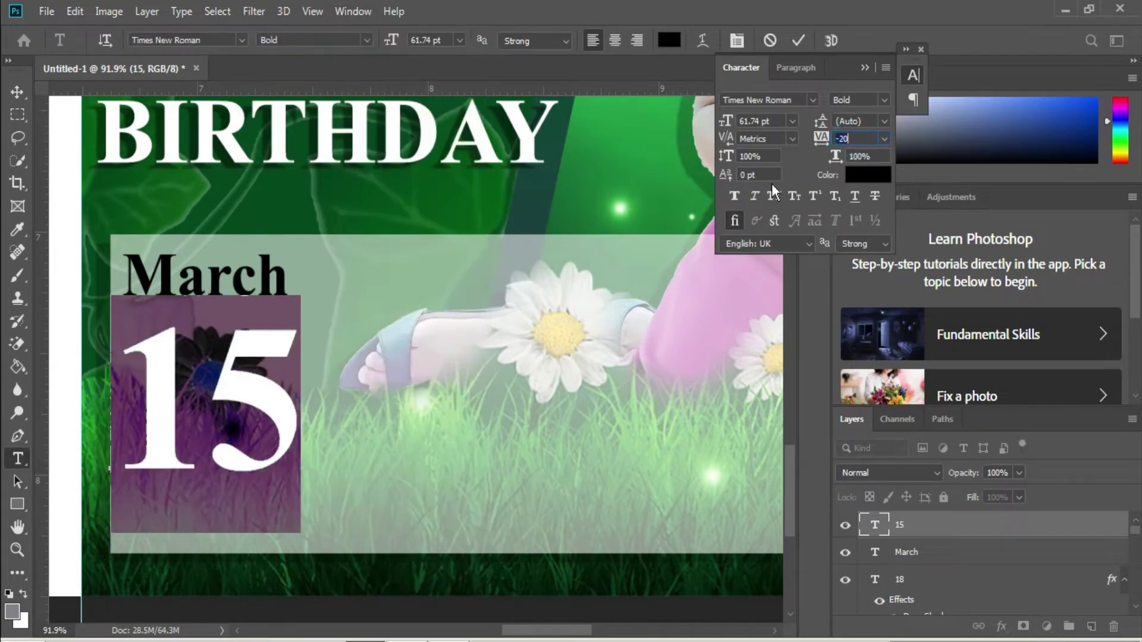
{"action": "key", "text": "alt+Left"}
{"action": "key", "text": "alt+Left"}
{"action": "key", "text": "alt+Left"}
{"action": "key", "text": "alt+Left"}
{"action": "left_click", "coordinate": [799, 40]}
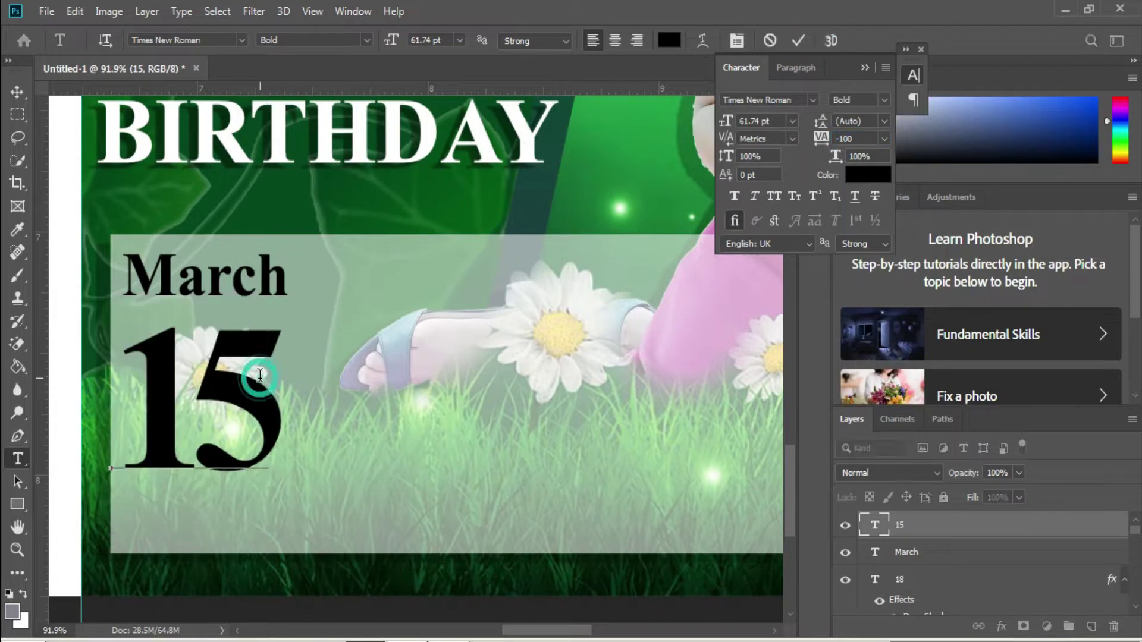
{"action": "key", "text": "ctrl+t"}
{"action": "left_click_drag", "start_coordinate": [285, 306], "coordinate": [295, 275]}
{"action": "left_click_drag", "start_coordinate": [200, 533], "coordinate": [194, 544]}
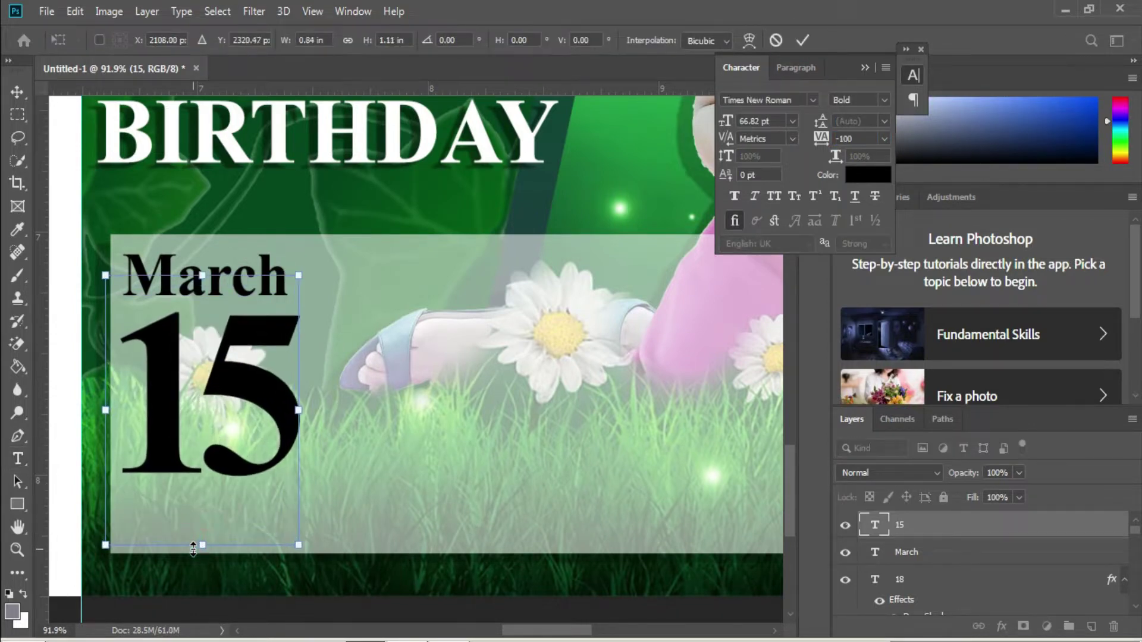
{"action": "key", "text": "Return"}
{"action": "key", "text": "alt+bracketleft"}
{"action": "key", "text": "ctrl+shift+Right"}
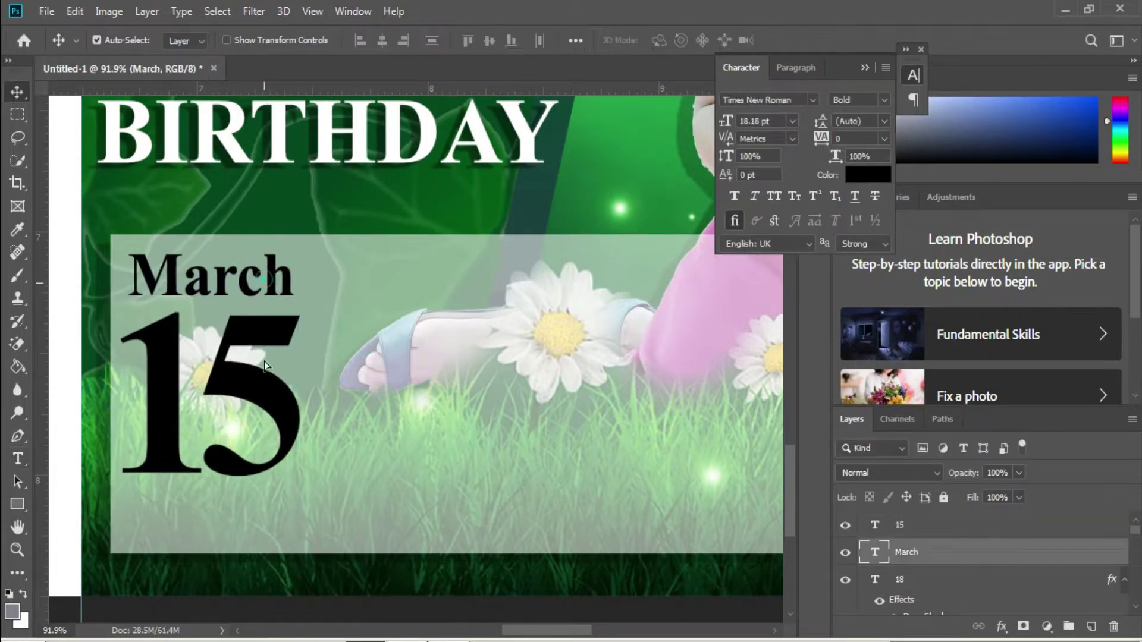
Duplicate March under the 15, retype it as 2022 and scale it to match
{"action": "left_click_drag", "start_coordinate": [264, 361], "coordinate": [256, 579]}
{"action": "double_click", "coordinate": [241, 514]}
{"action": "type", "text": "2022"}
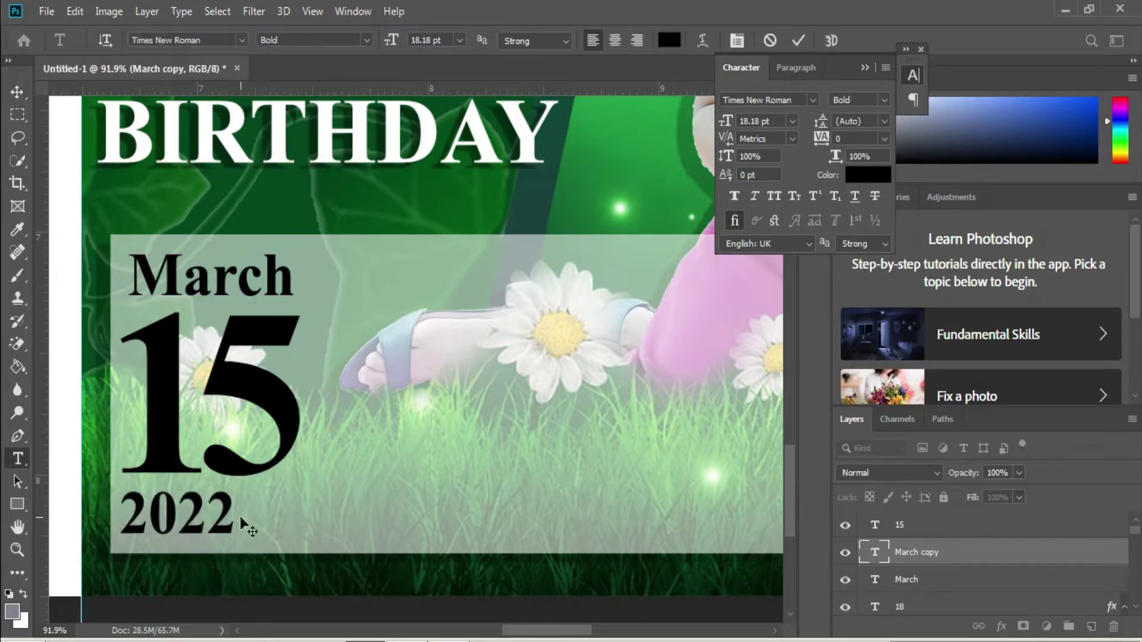
{"action": "key", "text": "ctrl+Return"}
{"action": "key", "text": "ctrl+t"}
{"action": "left_click_drag", "start_coordinate": [247, 517], "coordinate": [306, 520]}
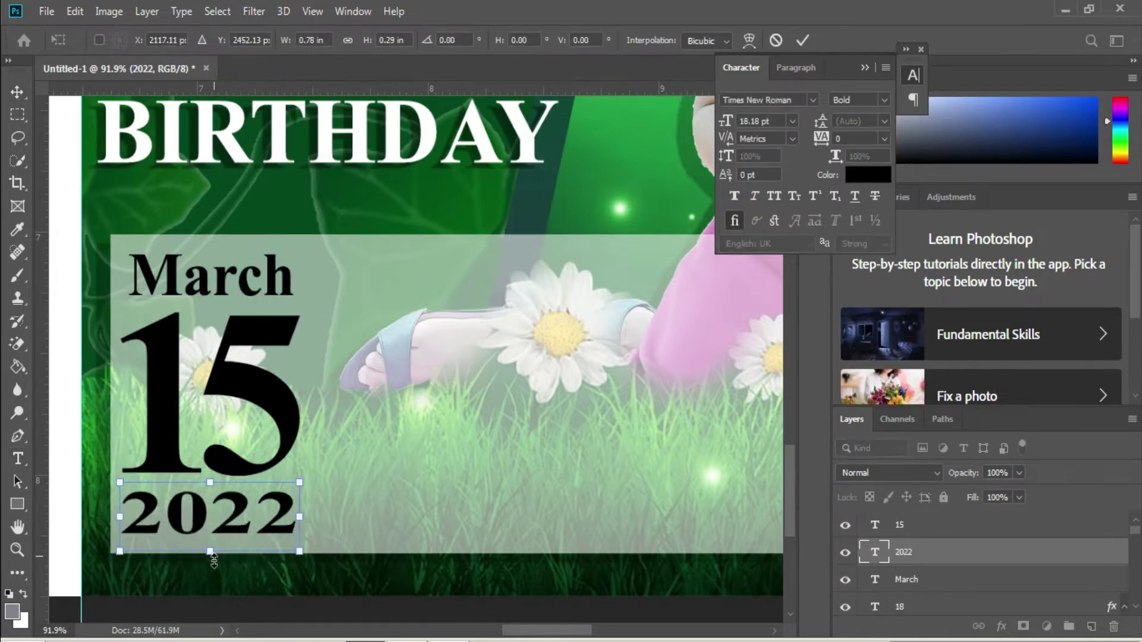
{"action": "left_click_drag", "start_coordinate": [210, 552], "coordinate": [212, 568]}
{"action": "key", "text": "Up"}
{"action": "key", "text": "Up"}
{"action": "key", "text": "Up"}
{"action": "key", "text": "Up"}
{"action": "key", "text": "Up"}
{"action": "key", "text": "Up"}
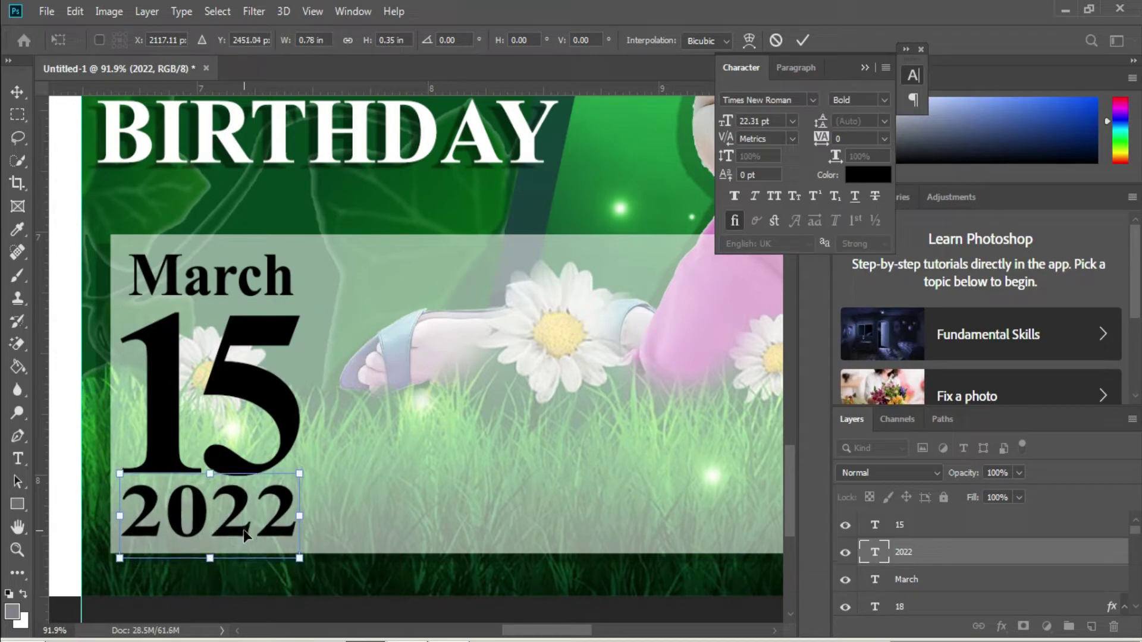
{"action": "key", "text": "Up"}
{"action": "key", "text": "Up"}
{"action": "key", "text": "Up"}
{"action": "key", "text": "Return"}
Turn on a white Stroke for 15, then Alt-drag its effects onto March and 2022
{"action": "key", "text": "v"}
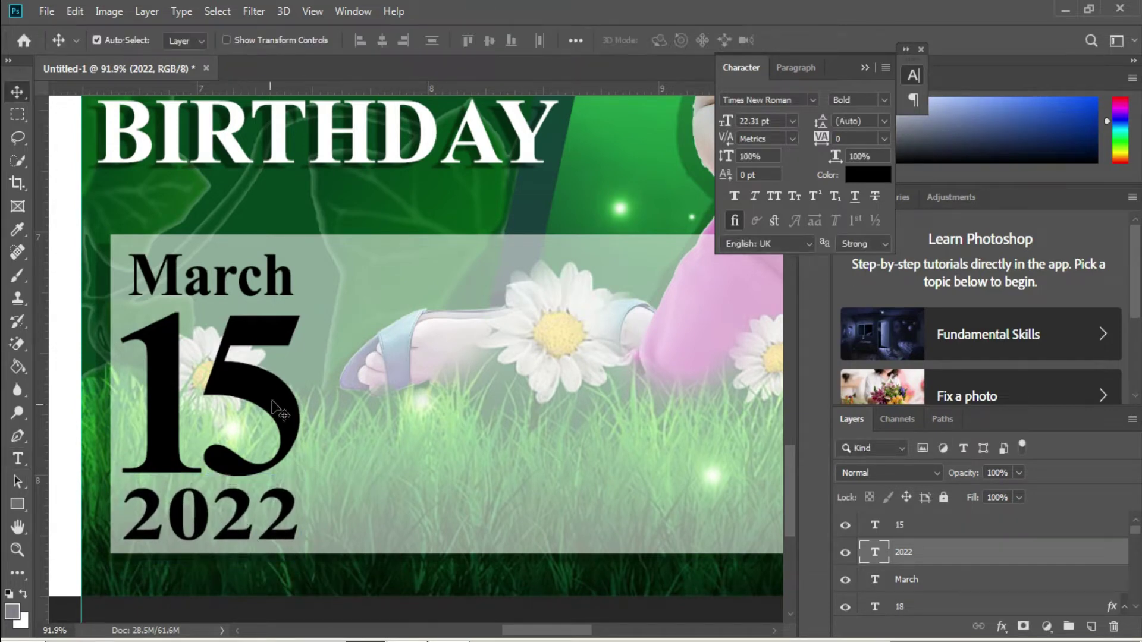
{"action": "right_click", "coordinate": [274, 398]}
{"action": "right_click", "coordinate": [388, 135]}
{"action": "left_click", "coordinate": [403, 142]}
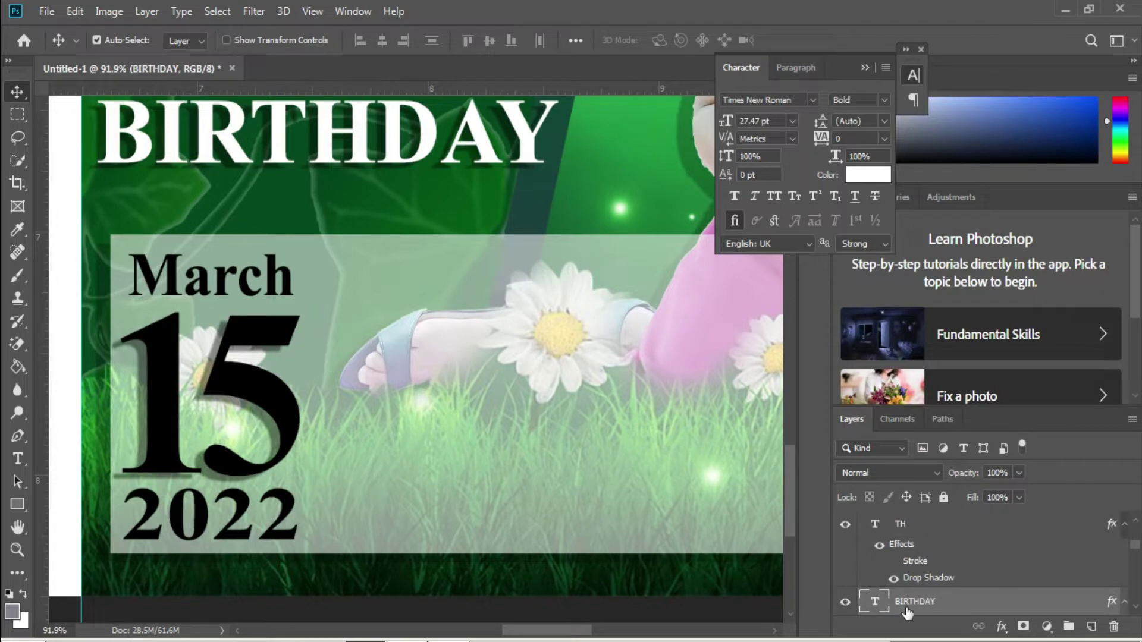
{"action": "right_click", "coordinate": [273, 388]}
{"action": "left_click", "coordinate": [291, 396]}
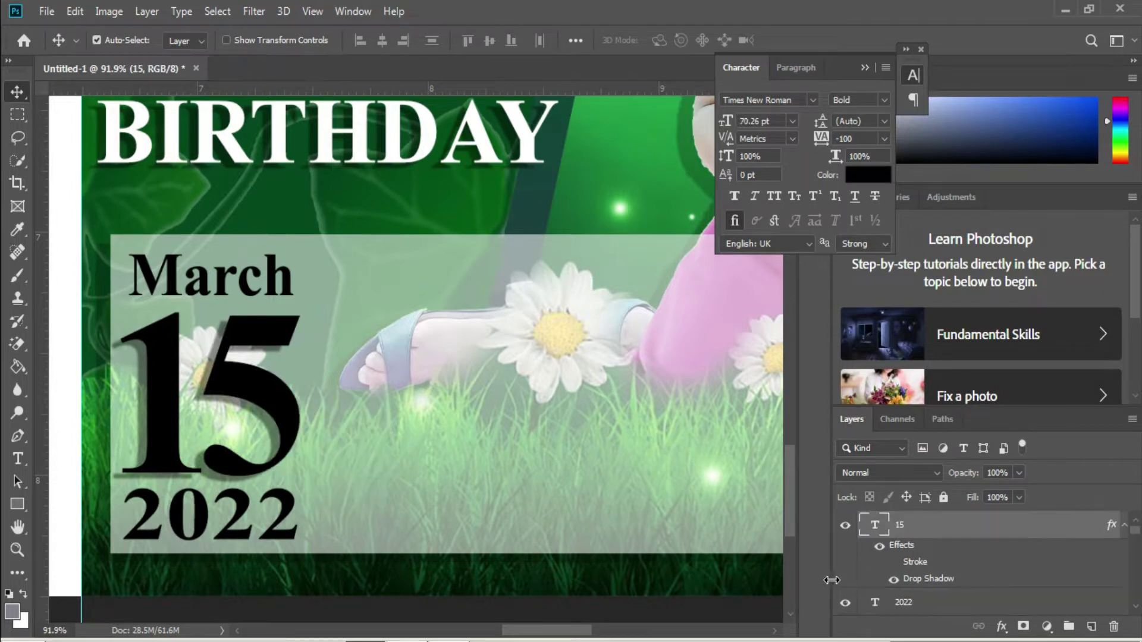
{"action": "left_click", "coordinate": [894, 563]}
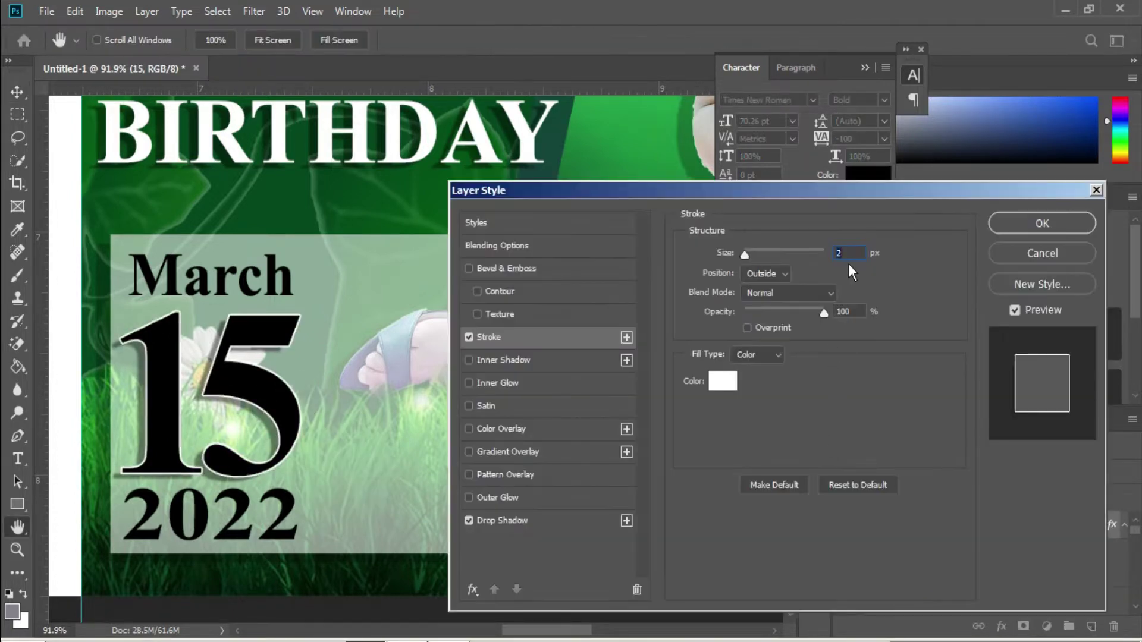
{"action": "left_click", "coordinate": [1040, 223]}
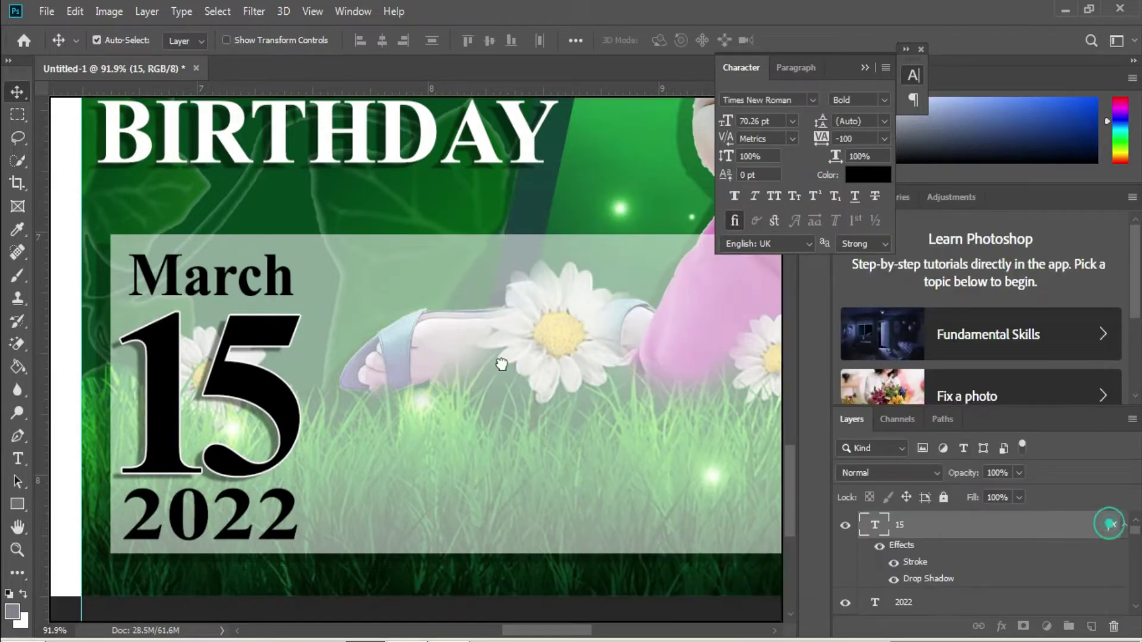
{"action": "left_click_drag", "start_coordinate": [1111, 524], "coordinate": [285, 291]}
{"action": "left_click_drag", "start_coordinate": [1105, 526], "coordinate": [297, 505]}
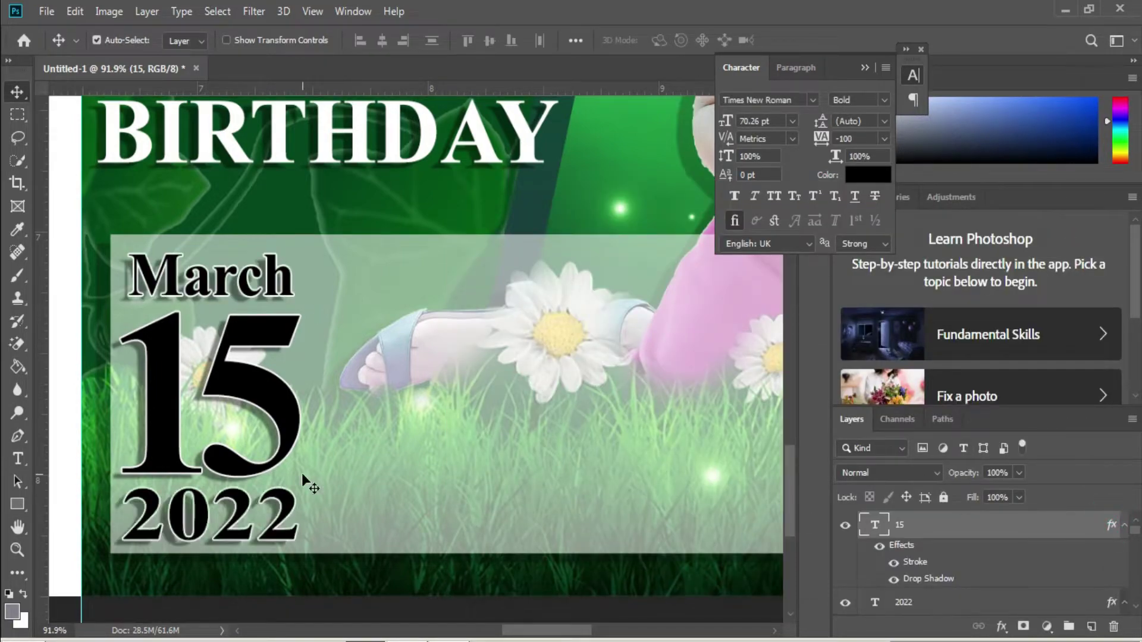
{"action": "scroll", "coordinate": [500, 417], "scroll_direction": "down", "scroll_amount": 2, "text": "alt"}
Draw a thin vertical rectangle right of the date and fill it black
{"action": "left_click", "coordinate": [17, 504]}
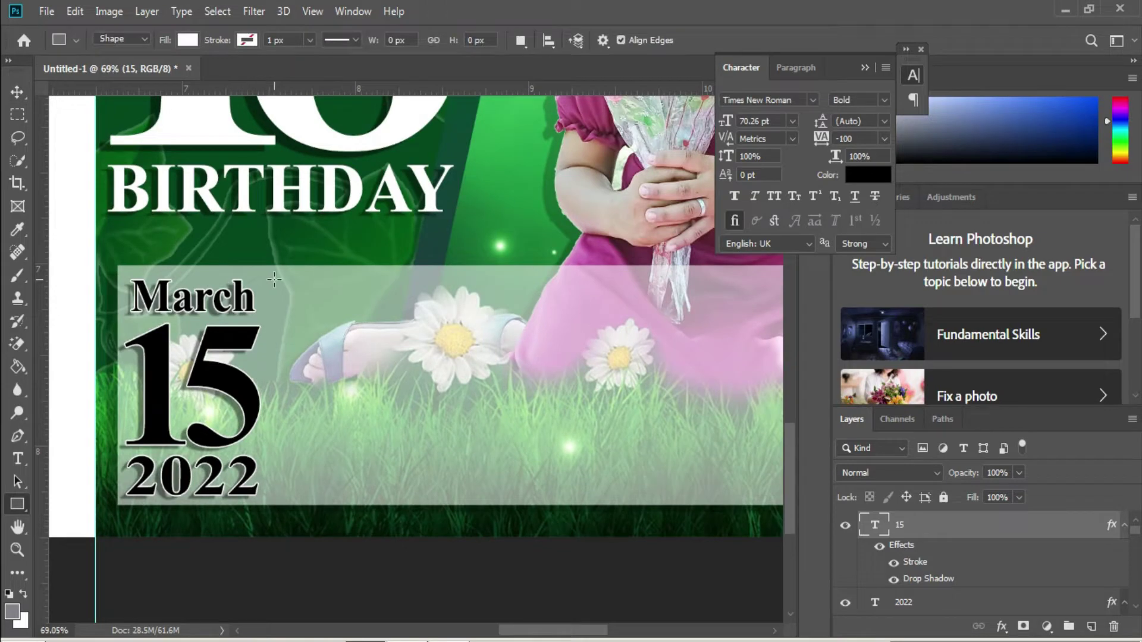
{"action": "left_click_drag", "start_coordinate": [273, 274], "coordinate": [286, 494]}
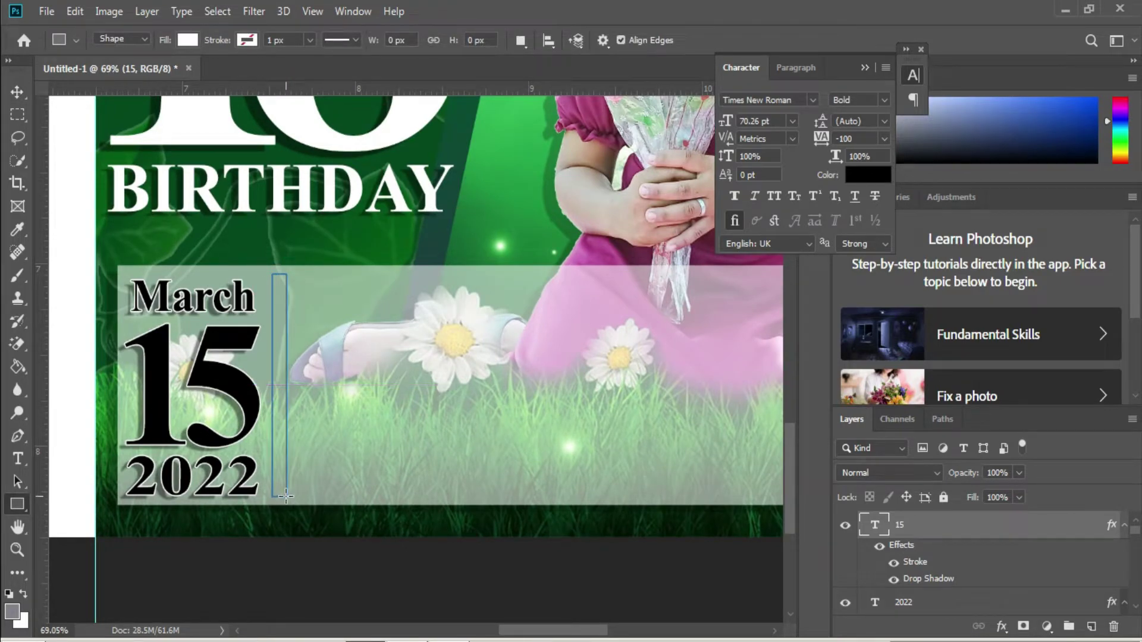
{"action": "left_click_drag", "start_coordinate": [286, 496], "coordinate": [286, 496]}
{"action": "double_click", "coordinate": [882, 530]}
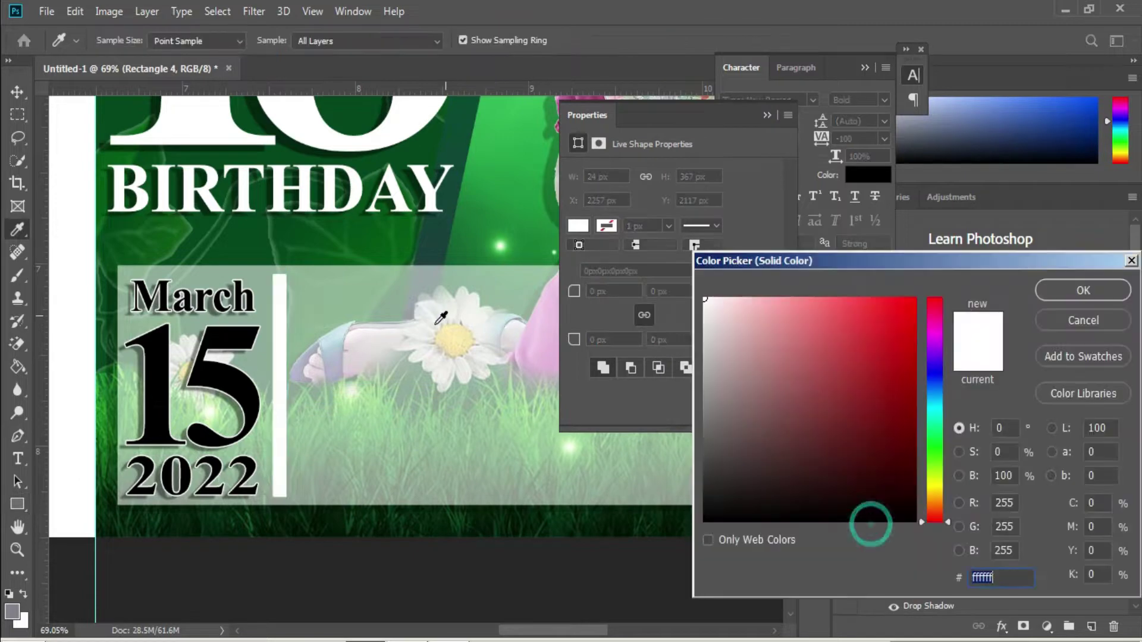
{"action": "left_click", "coordinate": [841, 458]}
{"action": "left_click", "coordinate": [1081, 288]}
{"action": "left_click", "coordinate": [767, 116]}
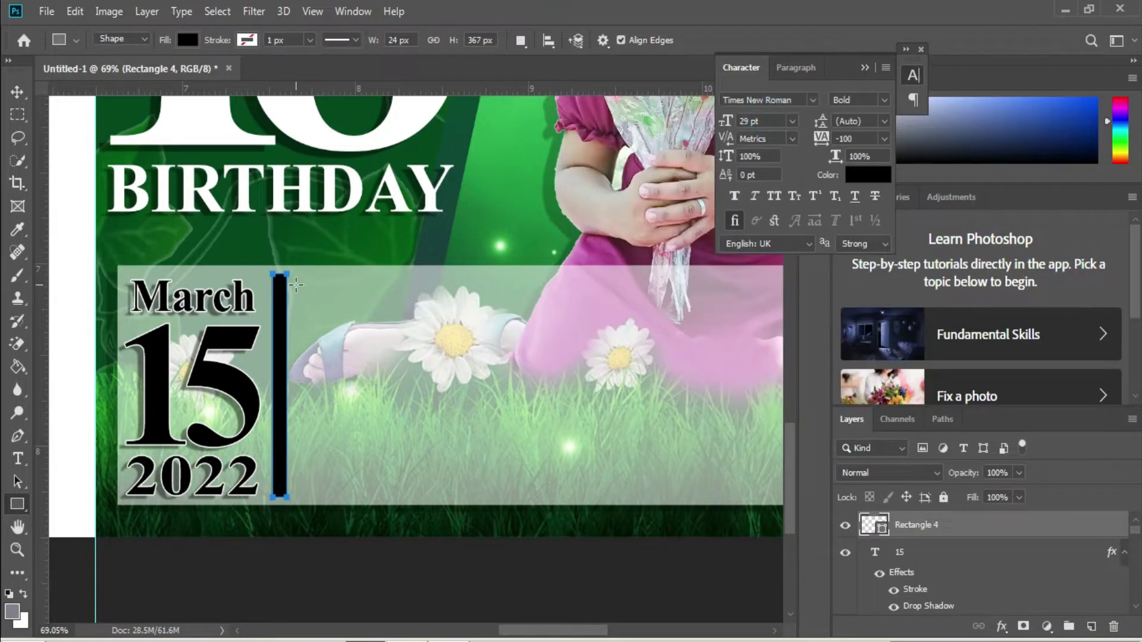
Duplicate the March text layer to the right of the divider bar
{"action": "key", "text": "v"}
{"action": "right_click", "coordinate": [229, 306]}
{"action": "left_click", "coordinate": [240, 310]}
{"action": "mouse_move", "coordinate": [219, 295]}
{"action": "left_mouse_down"}
{"action": "mouse_move", "coordinate": [409, 326]}
{"action": "mouse_move", "coordinate": [397, 293]}
{"action": "left_mouse_up"}
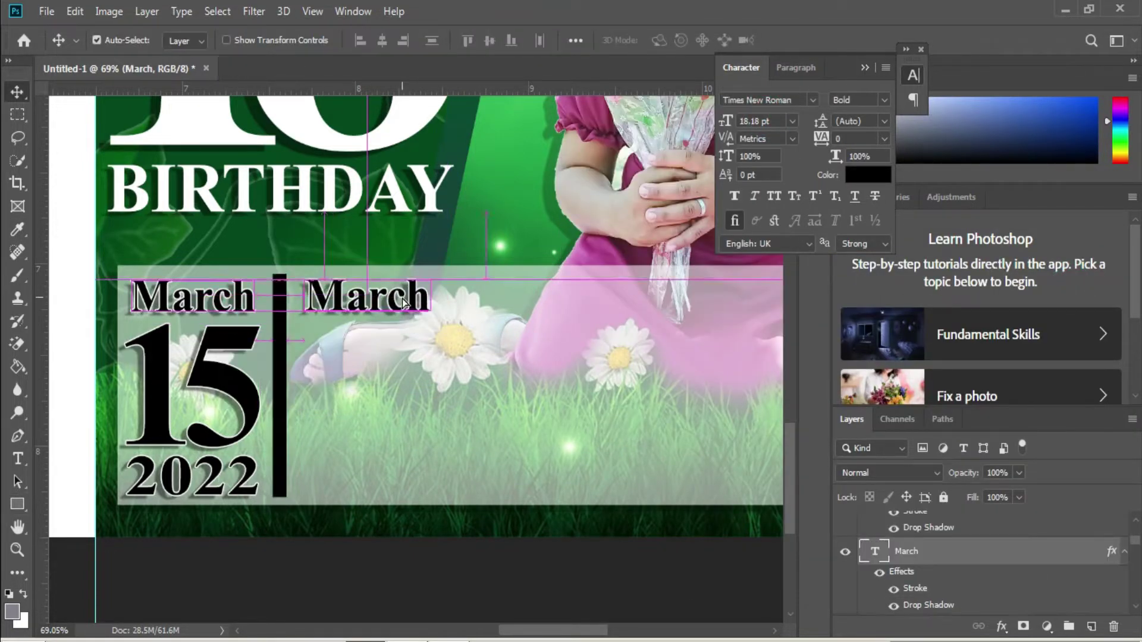
{"action": "double_click", "coordinate": [397, 294]}
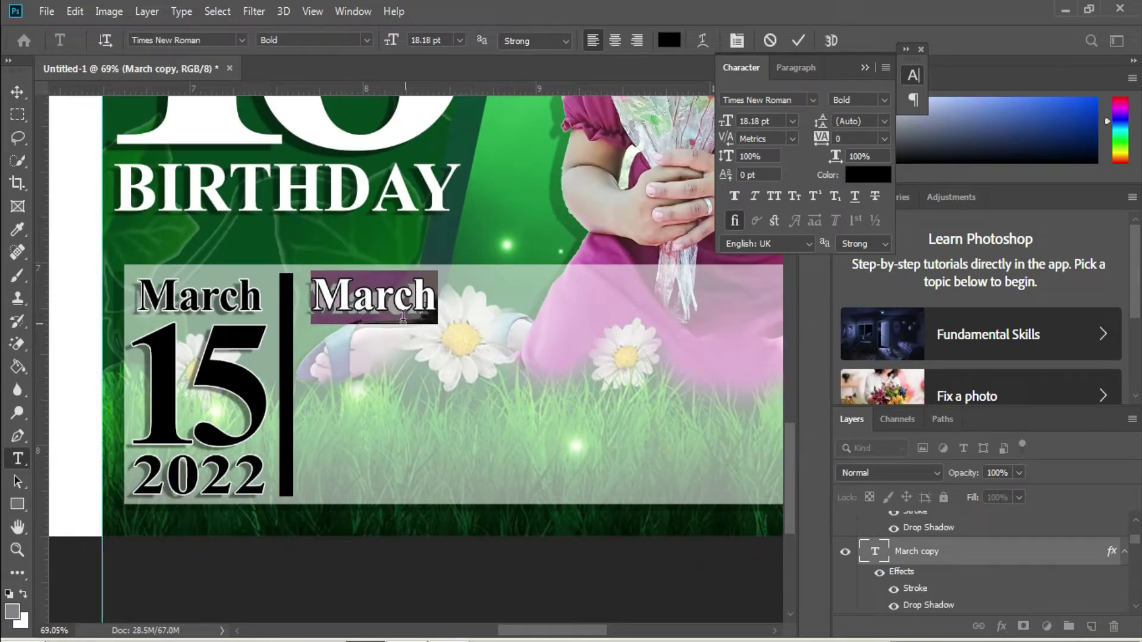
{"action": "type", "text": "6:00 "}
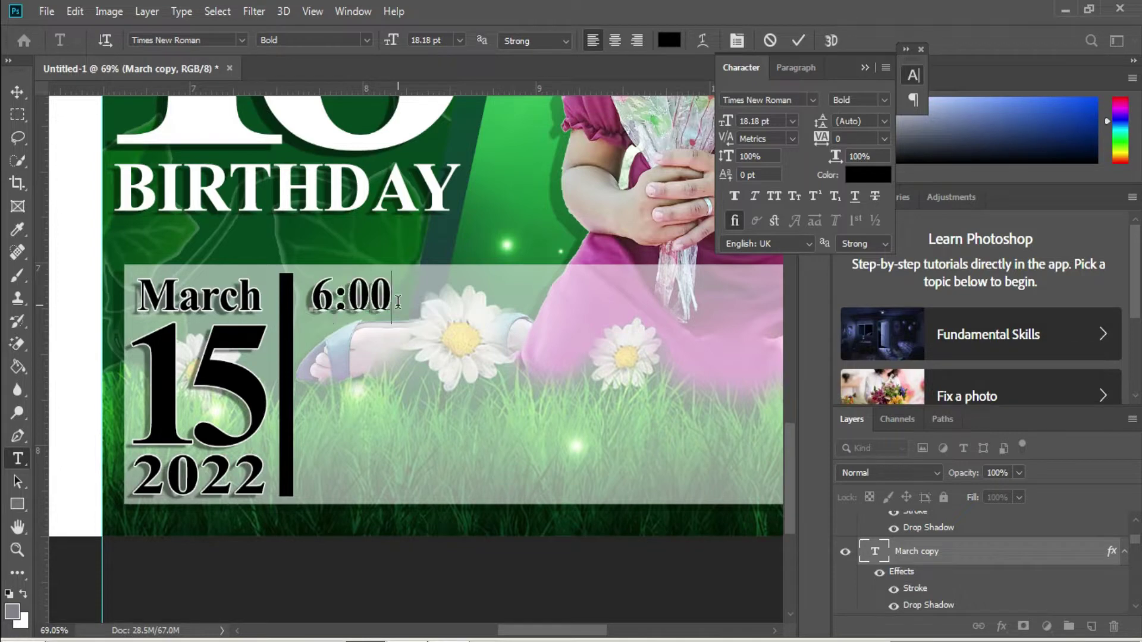
{"action": "type", "text": "PM"}
{"action": "left_click", "coordinate": [397, 301]}
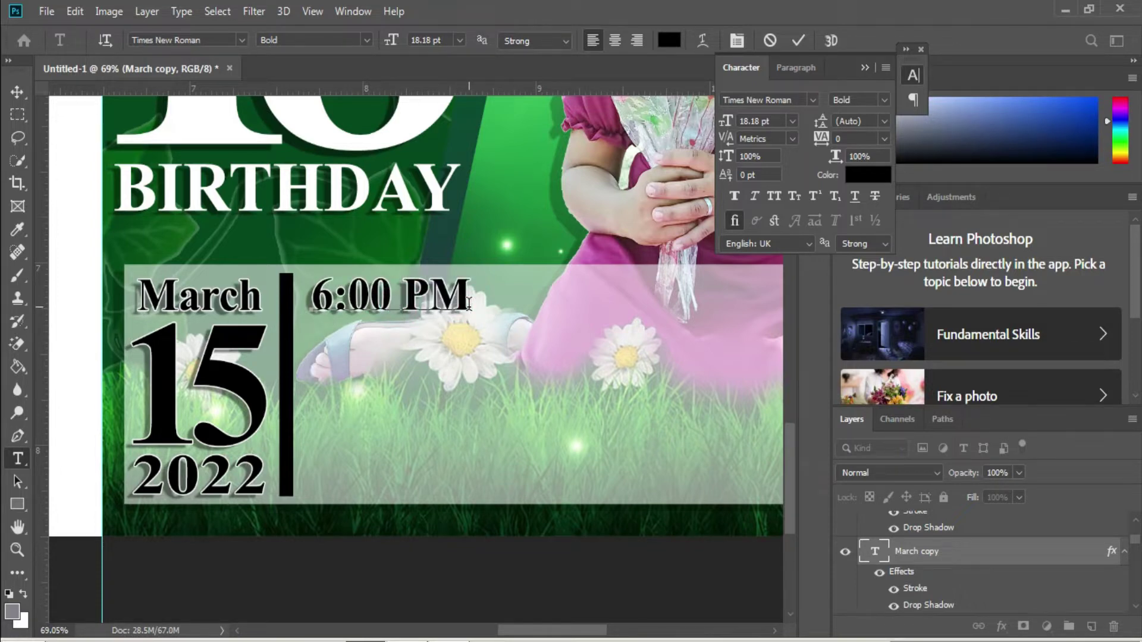
{"action": "key", "text": "Return"}
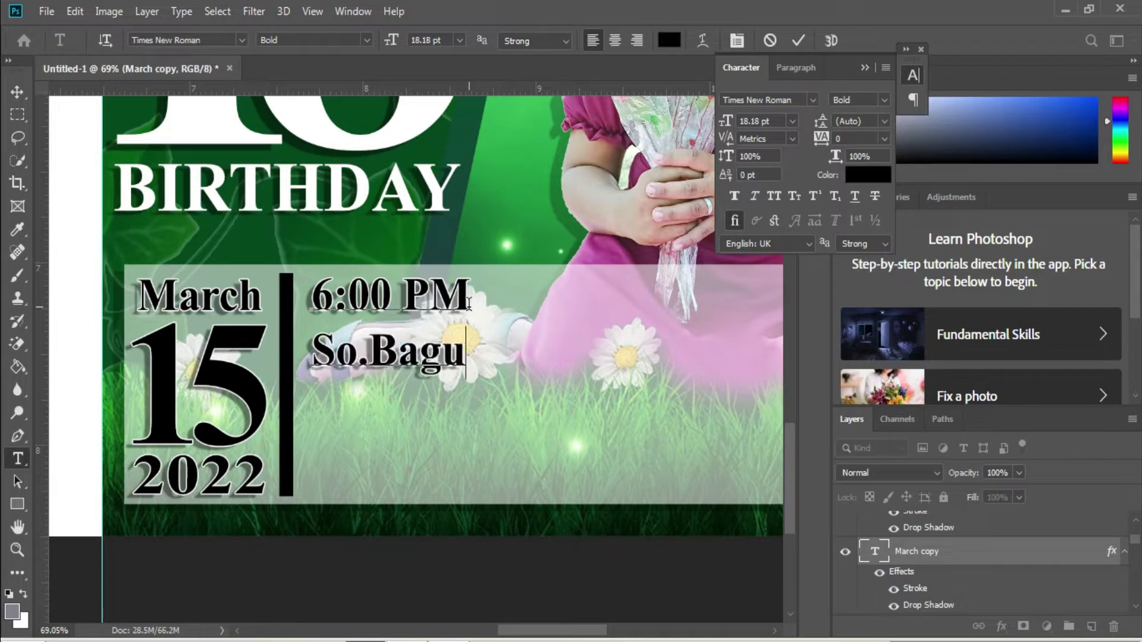
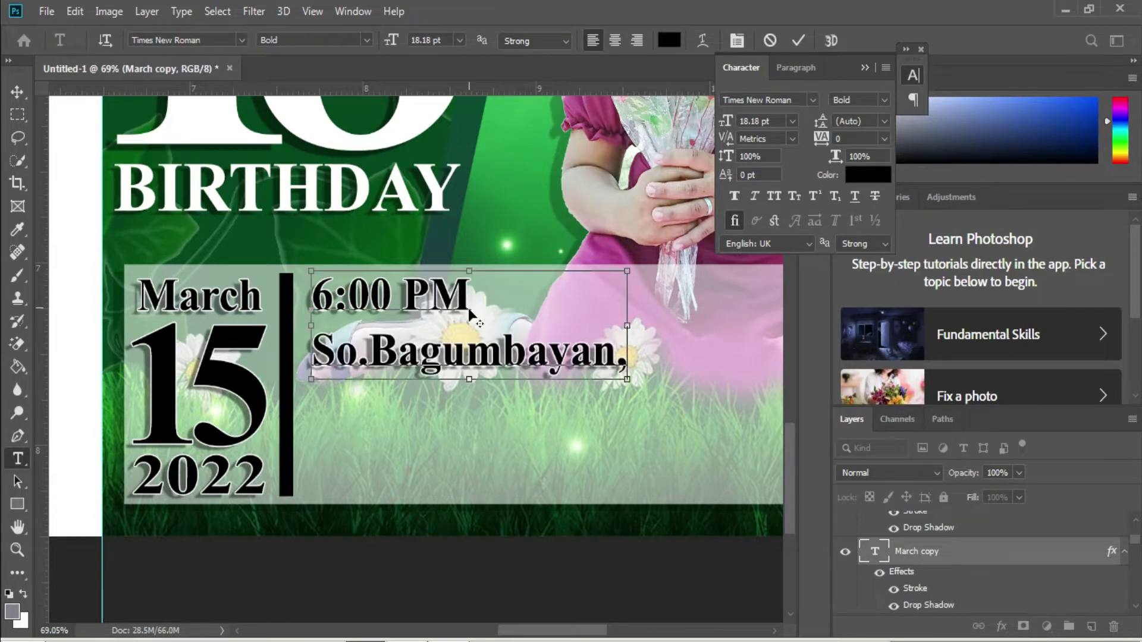
{"action": "scroll", "coordinate": [469, 308], "scroll_direction": "down", "scroll_amount": 1}
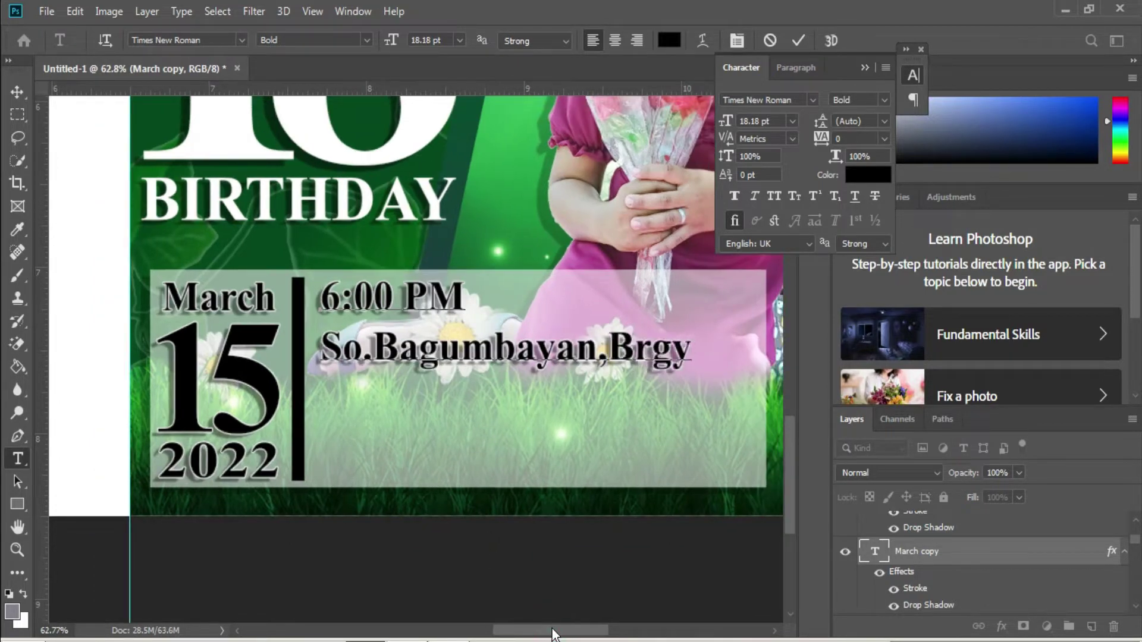
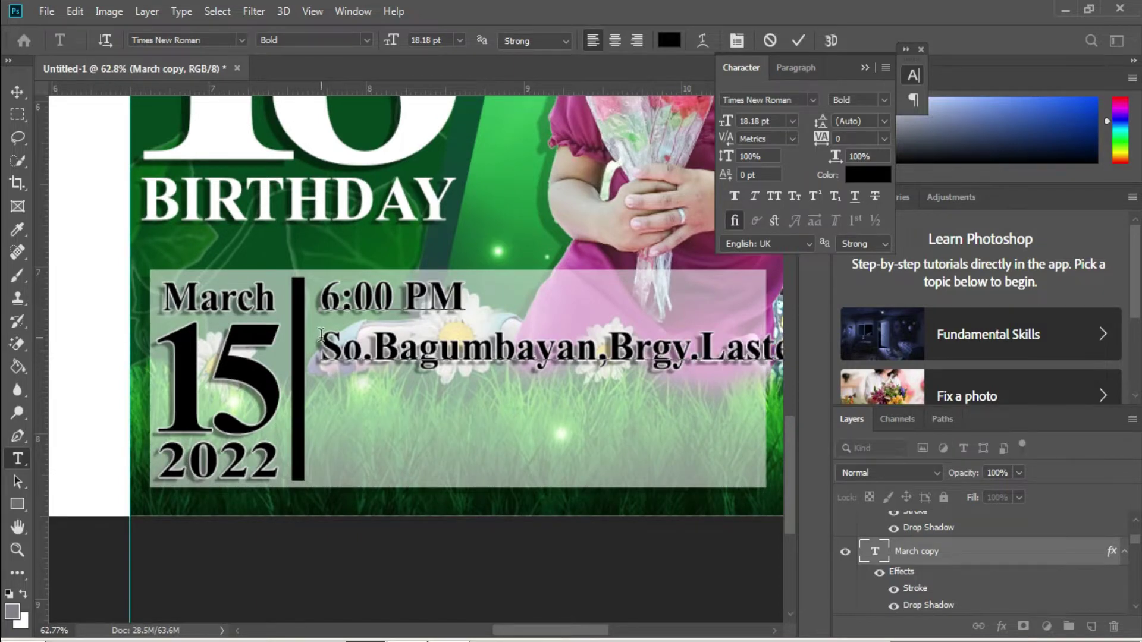
{"action": "left_click_drag", "start_coordinate": [321, 335], "coordinate": [809, 161]}
{"action": "left_click", "coordinate": [445, 39]}
{"action": "key", "text": "Down"}
{"action": "key", "text": "Down"}
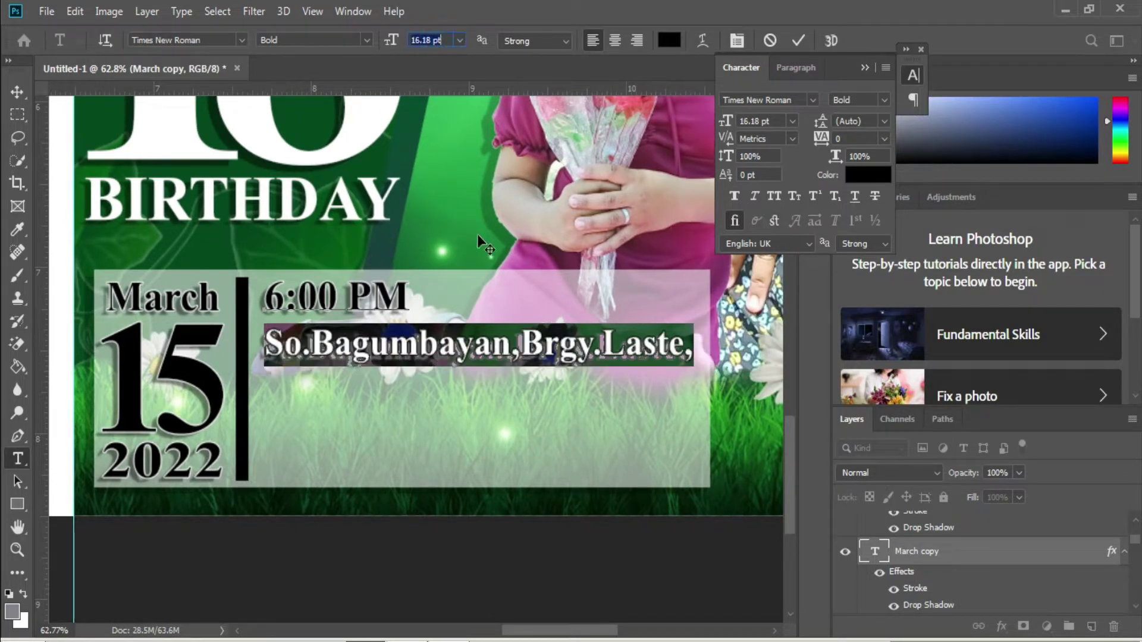
{"action": "left_click", "coordinate": [691, 350]}
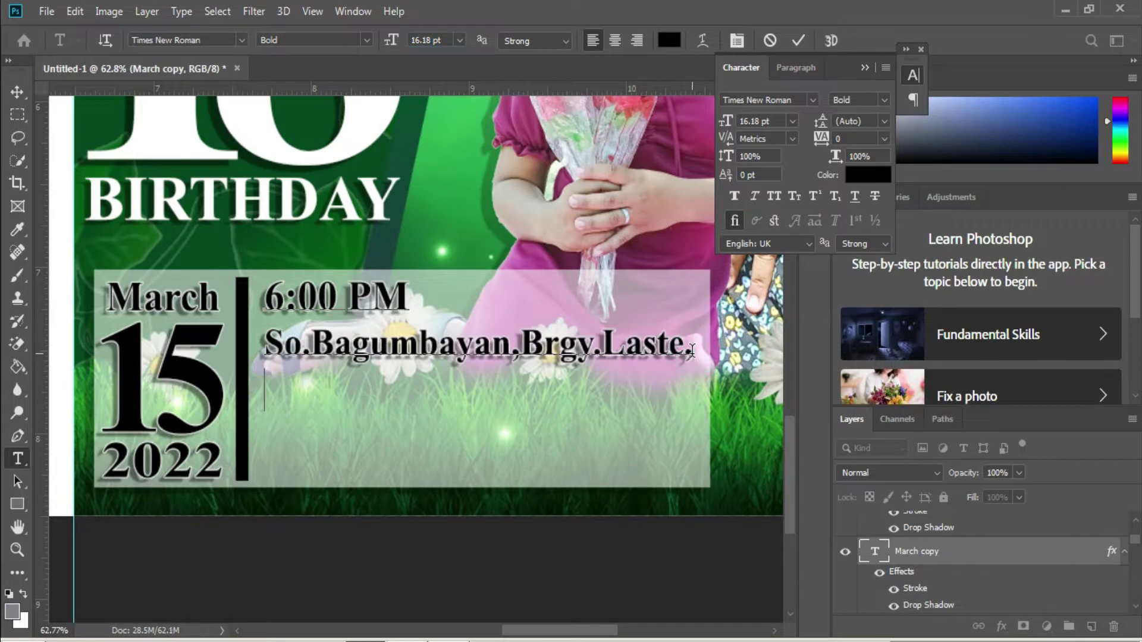
{"action": "key", "text": "Return"}
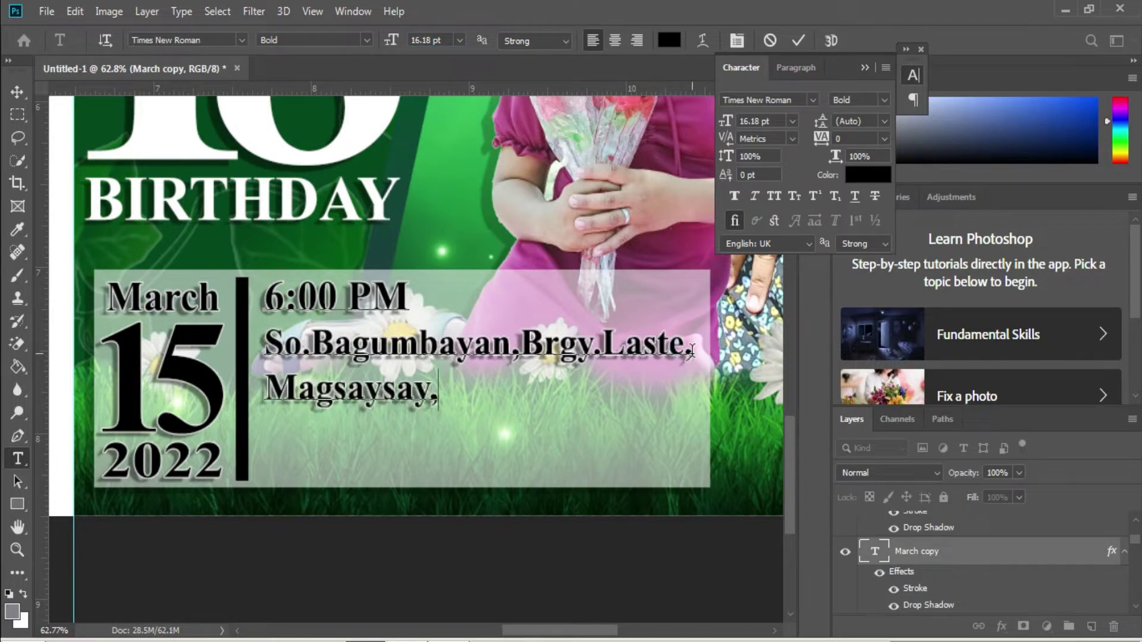
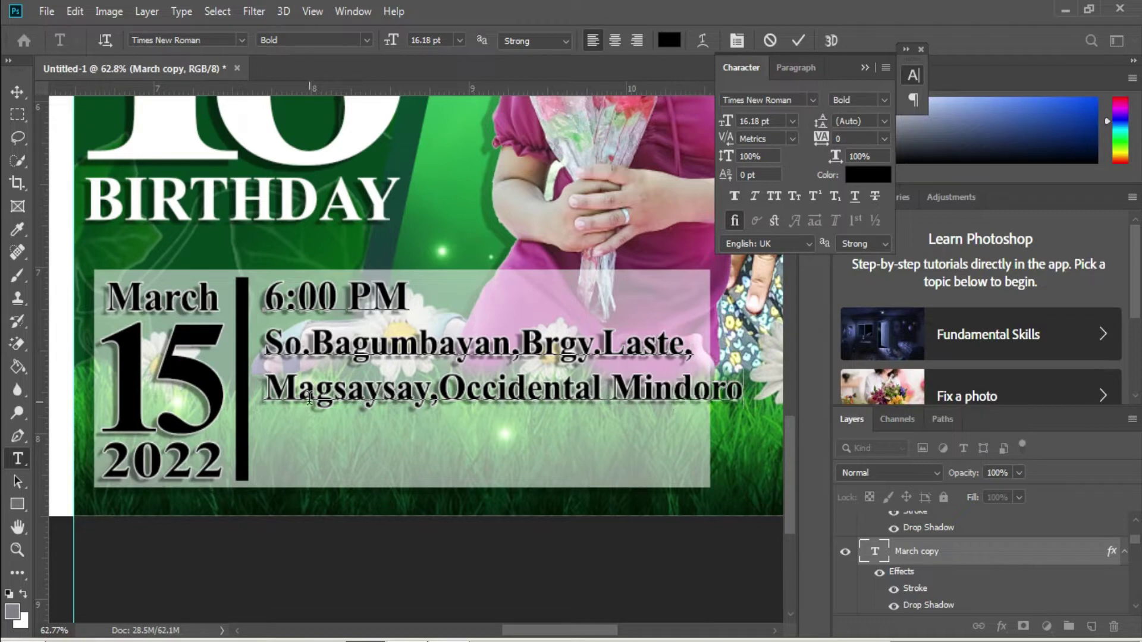
Adjust the horizontal scale of both address lines, widening the first to 103%
{"action": "left_click_drag", "start_coordinate": [265, 390], "coordinate": [744, 393]}
{"action": "left_click", "coordinate": [859, 157]}
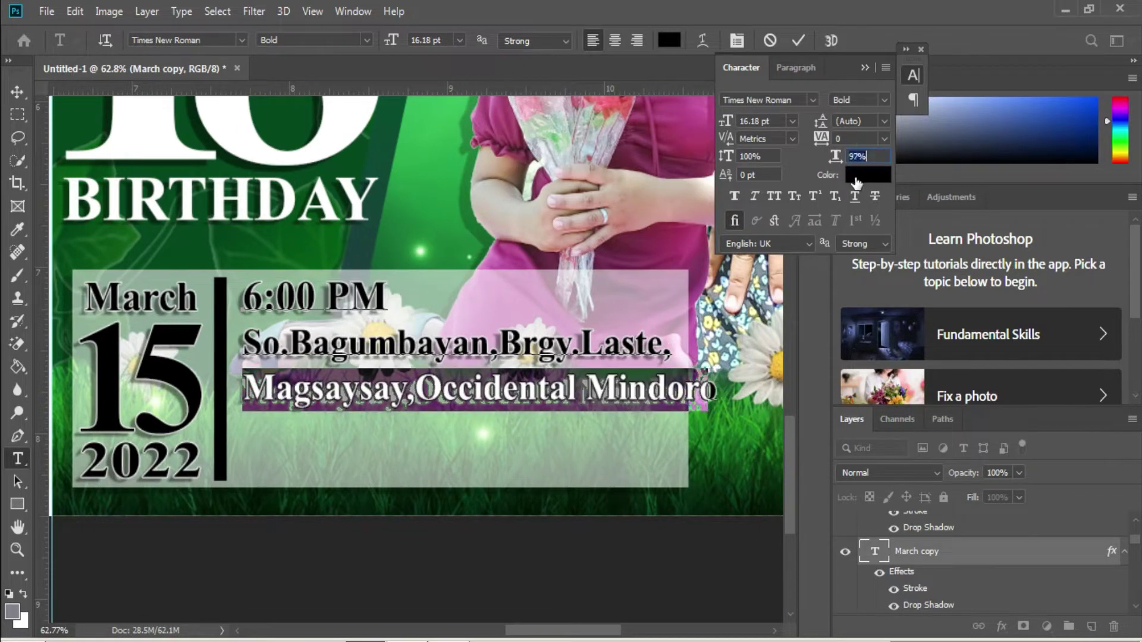
{"action": "key", "text": "Down"}
{"action": "key", "text": "Down"}
{"action": "key", "text": "Down"}
{"action": "left_click", "coordinate": [654, 347]}
{"action": "left_click_drag", "start_coordinate": [654, 346], "coordinate": [240, 347]}
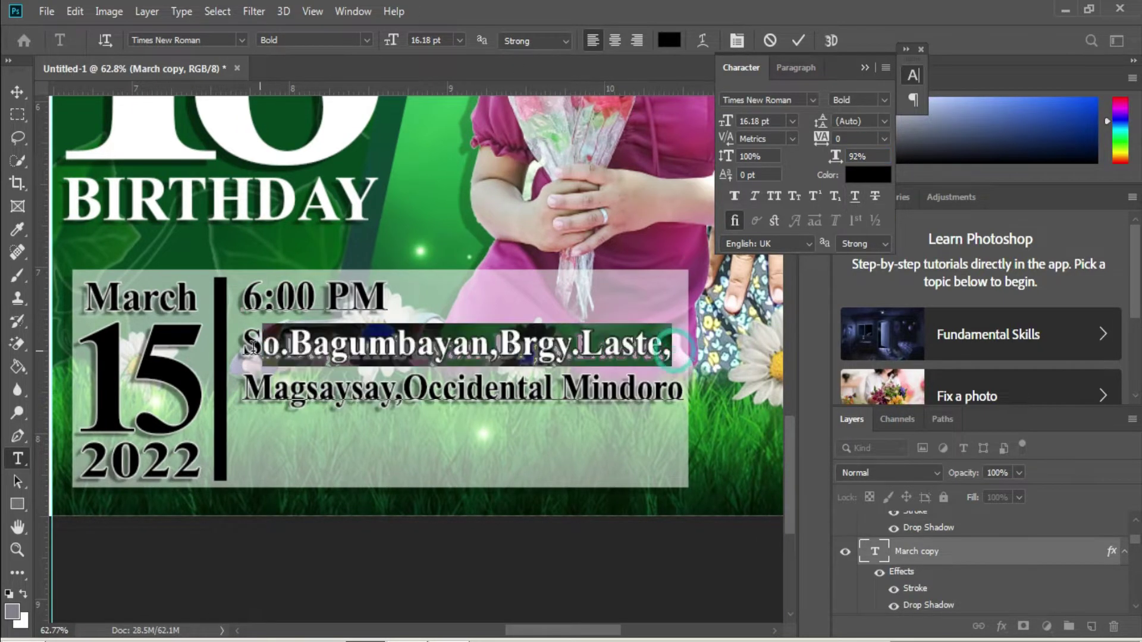
{"action": "key", "text": "Up"}
{"action": "key", "text": "Up"}
{"action": "key", "text": "Up"}
{"action": "left_click", "coordinate": [575, 356]}
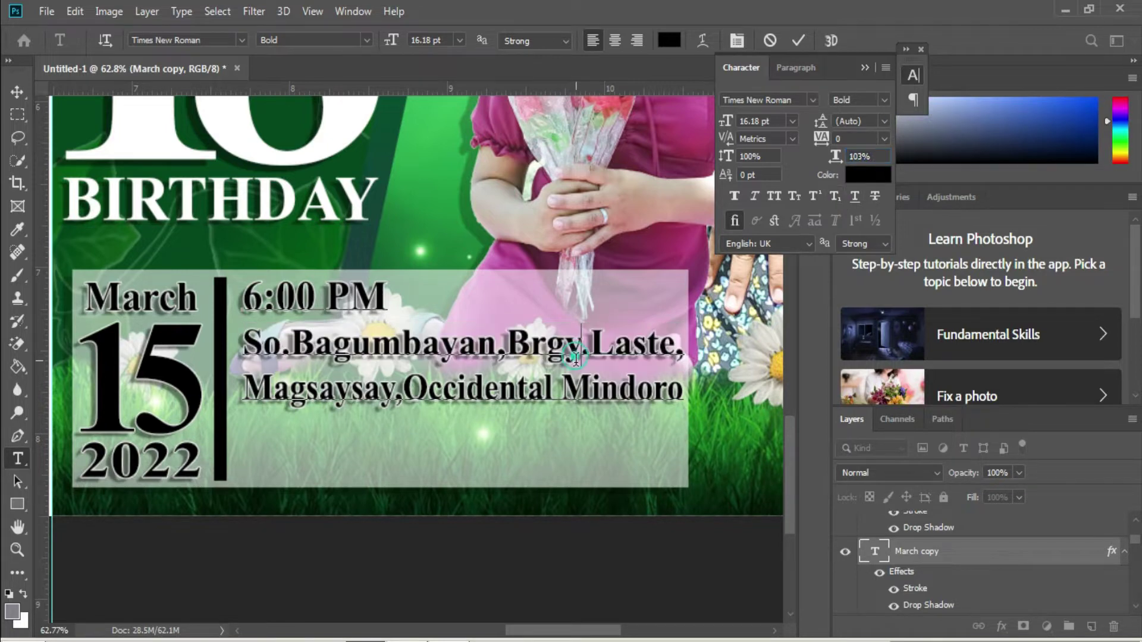
Insert a blank line after 6:00 PM and commit the text
{"action": "left_click", "coordinate": [388, 297]}
{"action": "key", "text": "Return"}
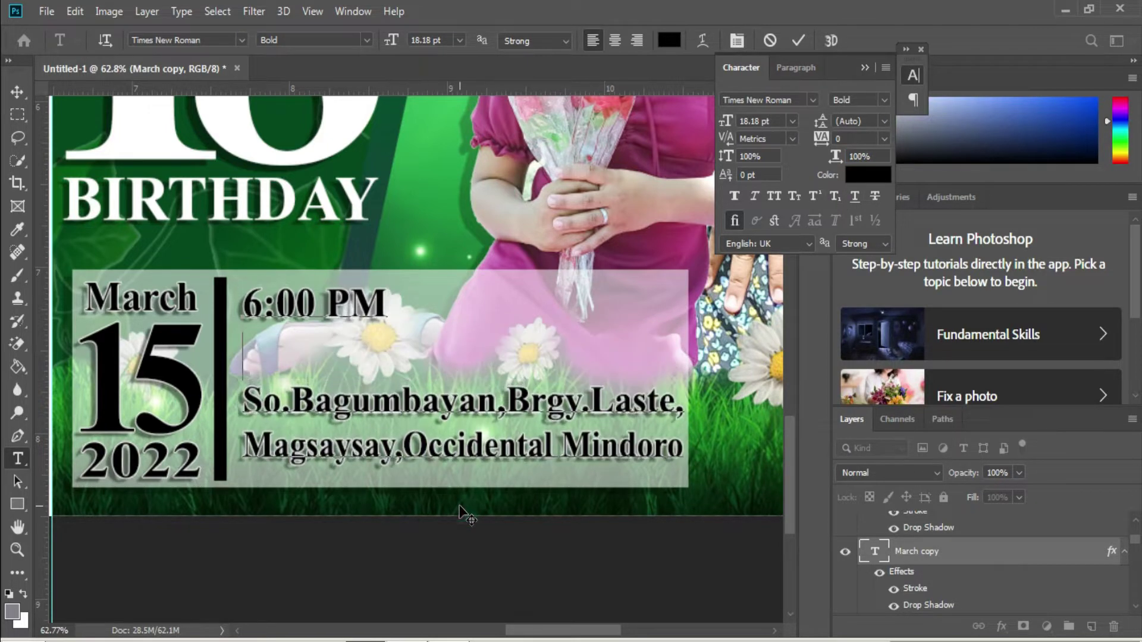
{"action": "key", "text": "ctrl+Return"}
Duplicate the divider bar, rotate it 90° and stretch it horizontally under 6:00 PM
{"action": "key", "text": "v"}
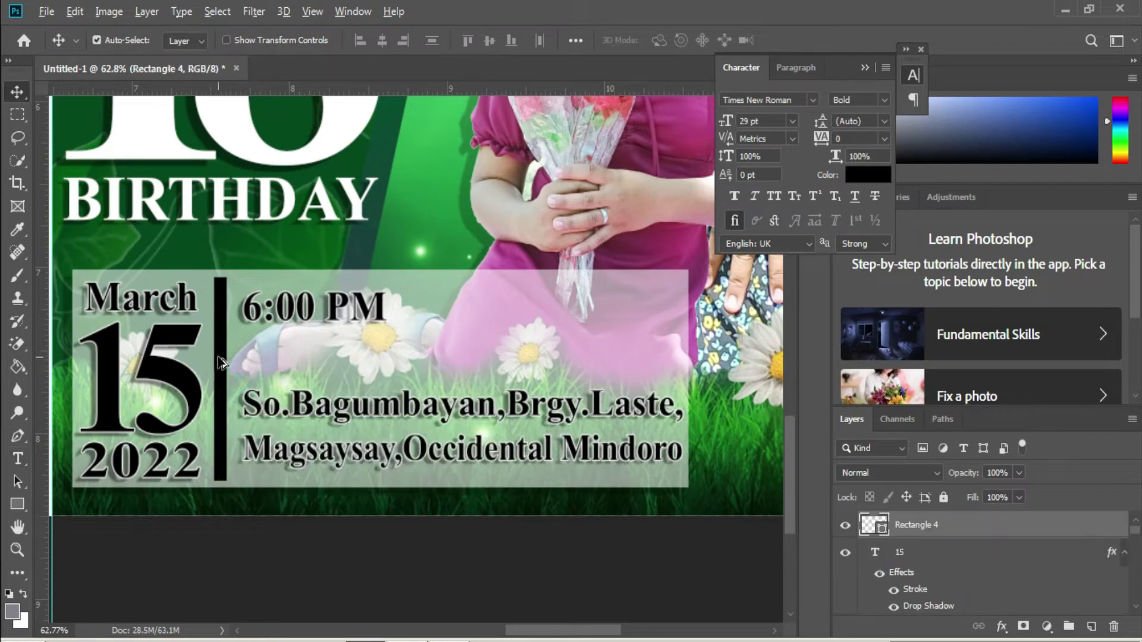
{"action": "left_click_drag", "start_coordinate": [220, 375], "coordinate": [256, 416]}
{"action": "right_click", "coordinate": [256, 417]}
{"action": "left_click", "coordinate": [269, 423]}
{"action": "key", "text": "ctrl+t"}
{"action": "right_click", "coordinate": [269, 426]}
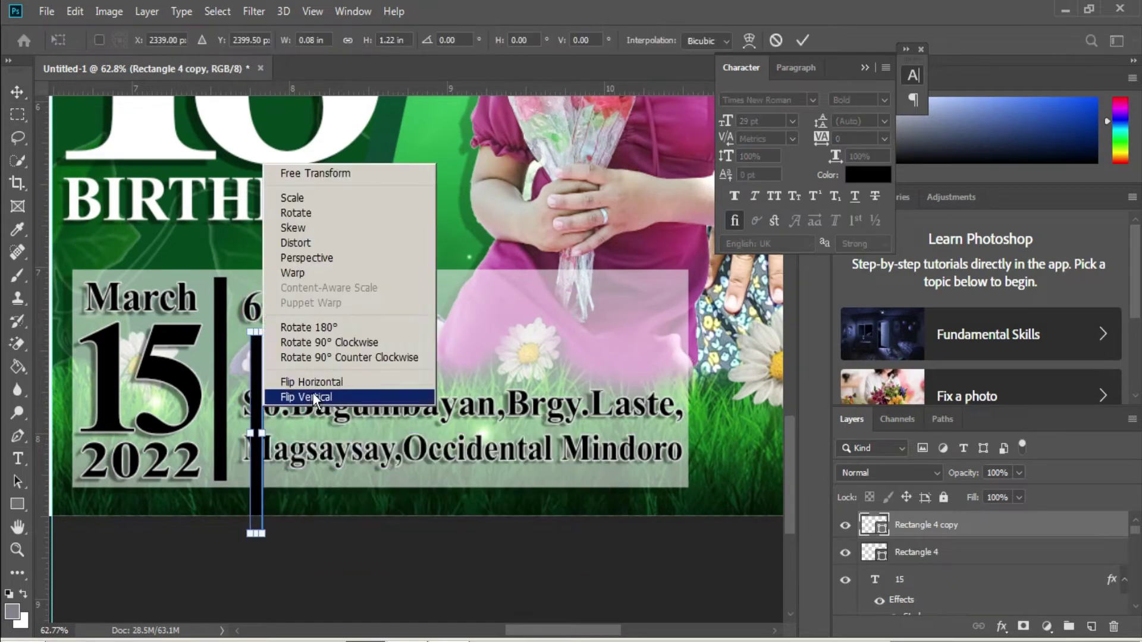
{"action": "left_click", "coordinate": [324, 337]}
{"action": "left_click_drag", "start_coordinate": [280, 439], "coordinate": [366, 360]}
{"action": "left_click_drag", "start_coordinate": [445, 367], "coordinate": [671, 359]}
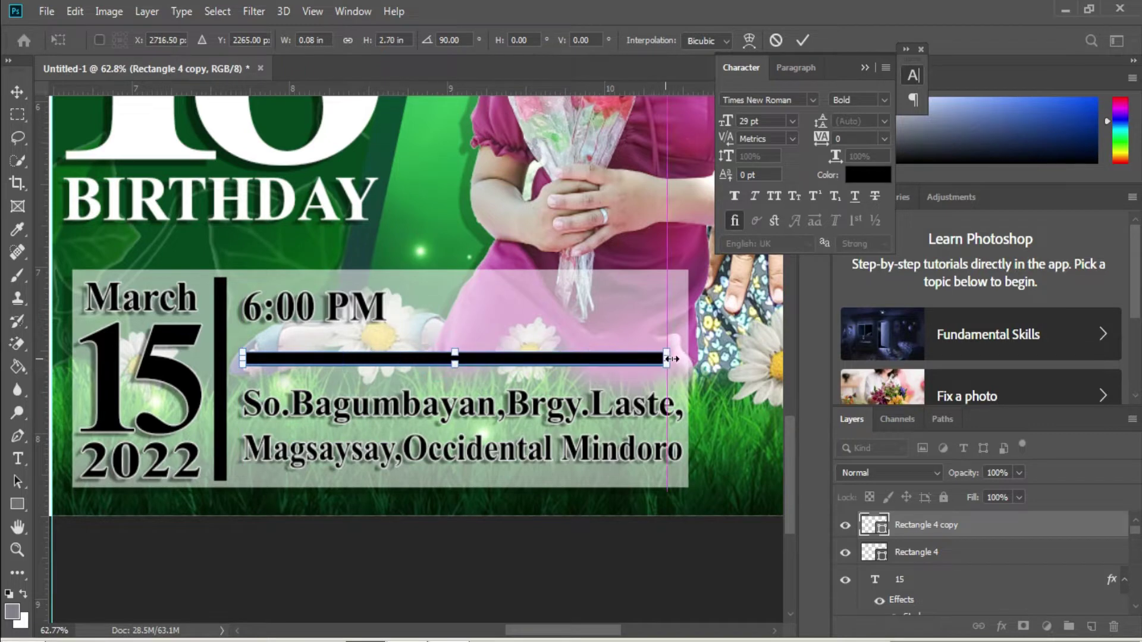
{"action": "key", "text": "Return"}
Centre-align all lines of the time and address text
{"action": "right_click", "coordinate": [509, 409]}
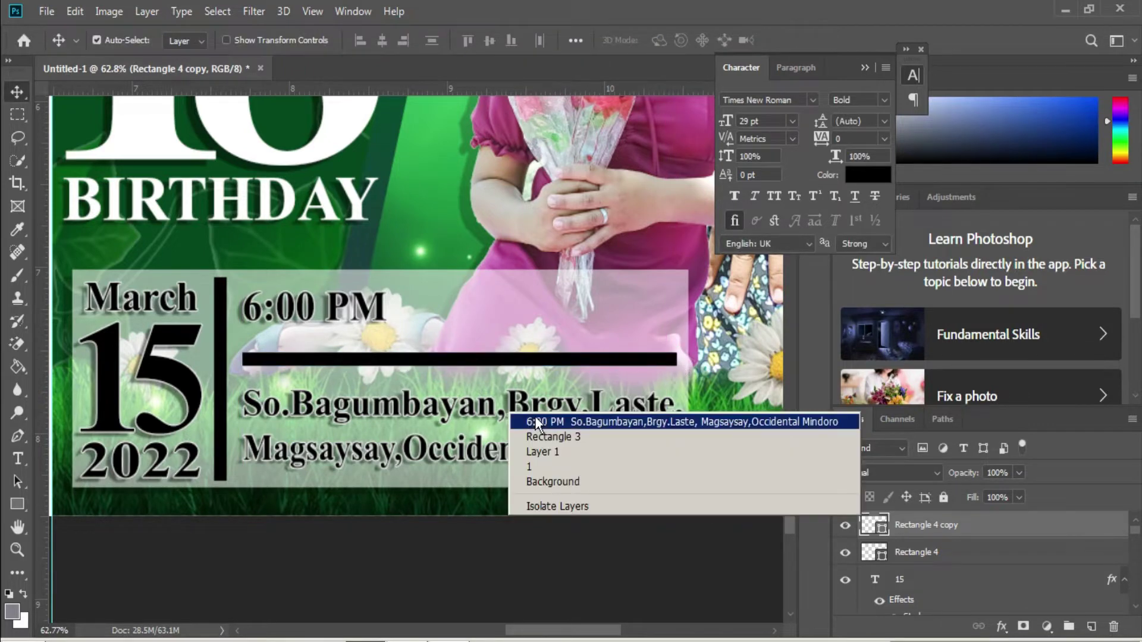
{"action": "left_click", "coordinate": [534, 416]}
{"action": "double_click", "coordinate": [429, 372]}
{"action": "key", "text": "ctrl+a"}
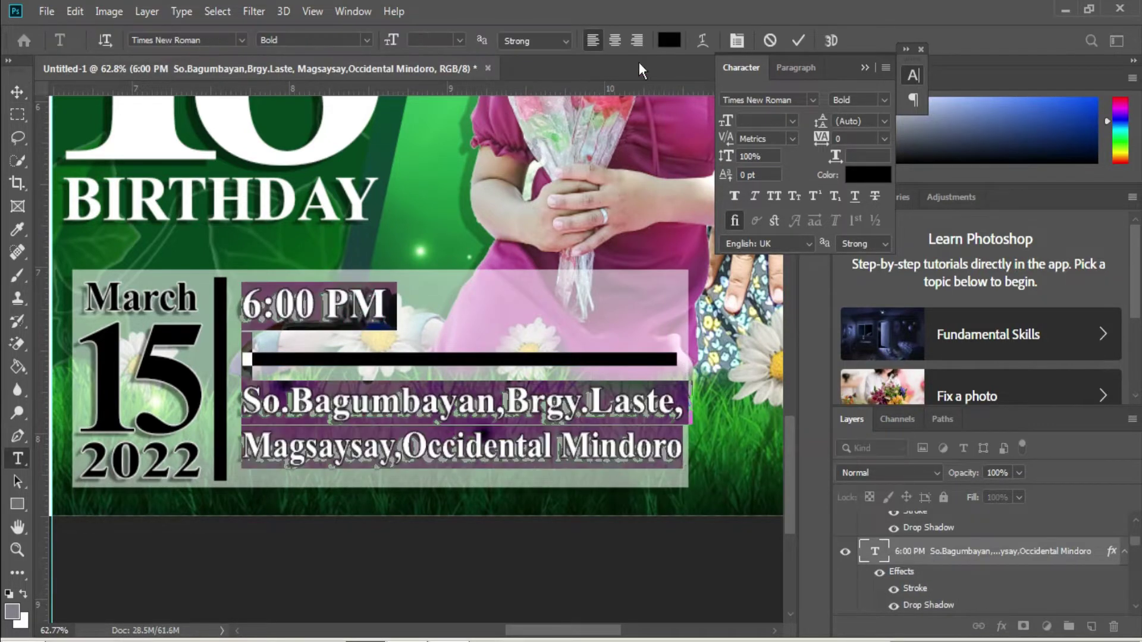
{"action": "left_click", "coordinate": [614, 40]}
{"action": "left_click", "coordinate": [663, 457]}
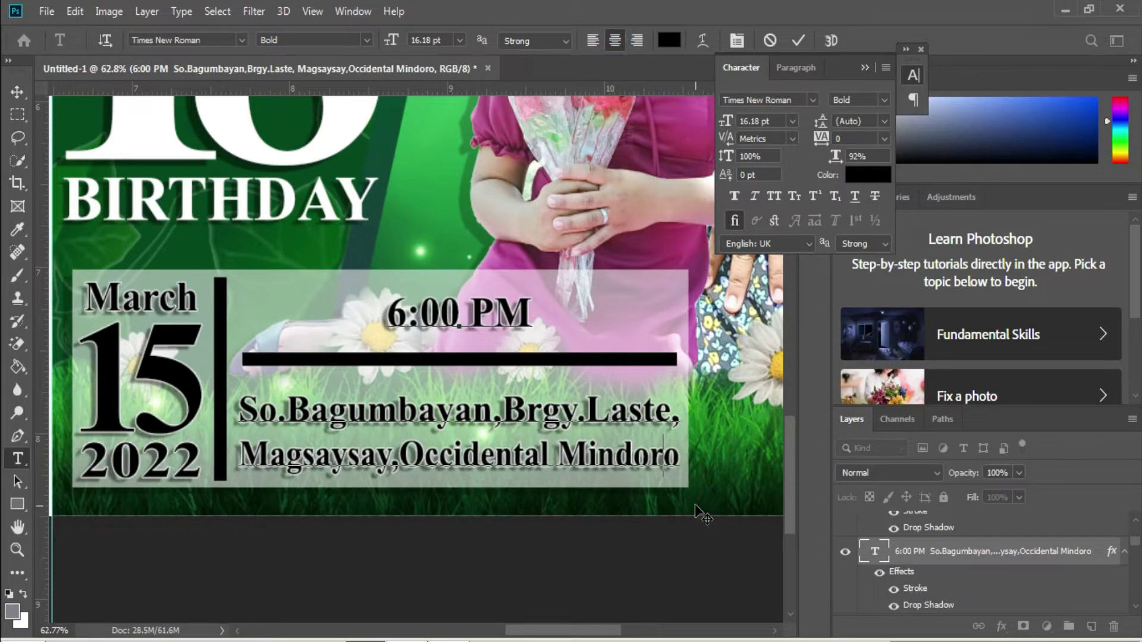
{"action": "left_click", "coordinate": [702, 513]}
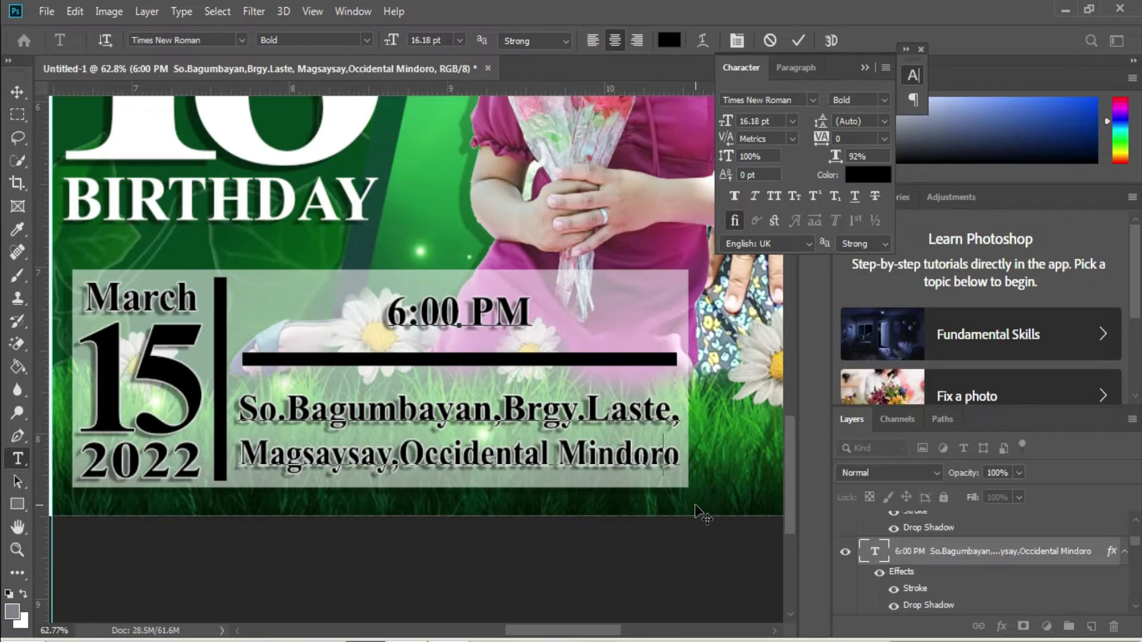
Fine-tune the horizontal divider's vertical position with Shift-arrow nudges
{"action": "key", "text": "v"}
{"action": "left_click", "coordinate": [498, 364]}
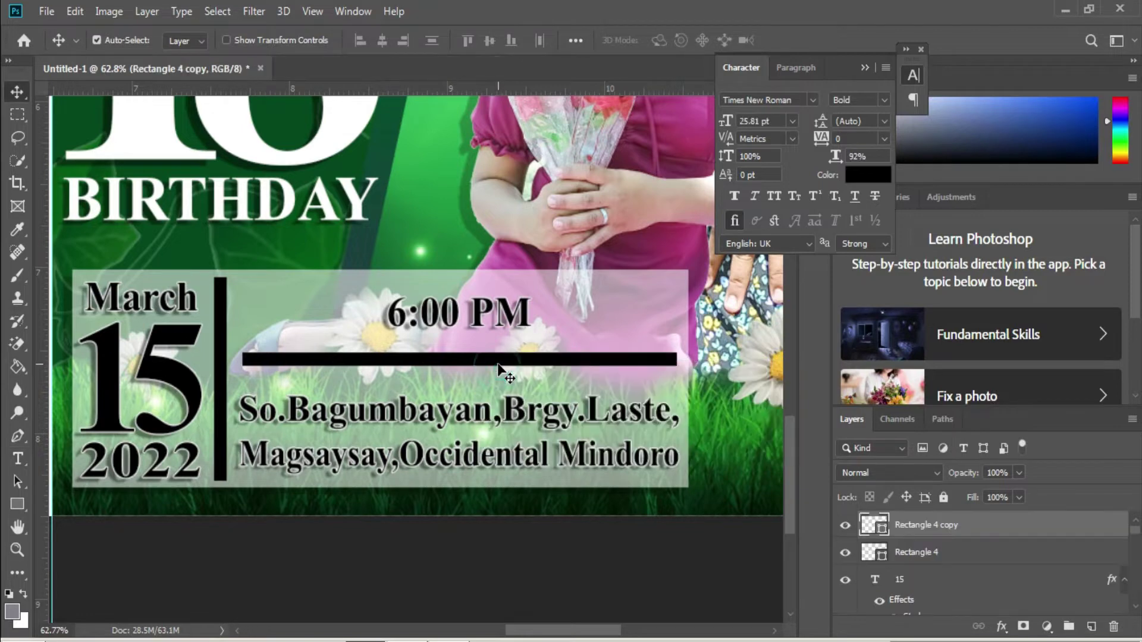
{"action": "key", "text": "shift+Down"}
{"action": "key", "text": "shift+Down"}
{"action": "key", "text": "shift+Down"}
{"action": "key", "text": "shift+Down"}
{"action": "key", "text": "shift+Down"}
{"action": "key", "text": "shift+Down"}
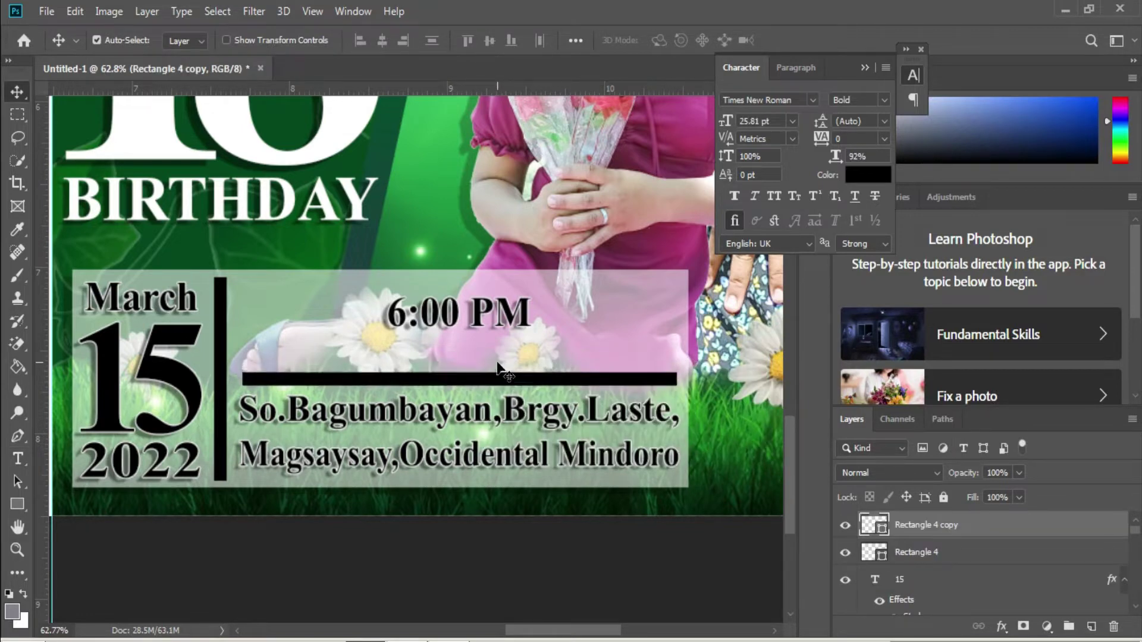
{"action": "key", "text": "shift+Up"}
{"action": "key", "text": "shift+Up"}
{"action": "key", "text": "shift+Up"}
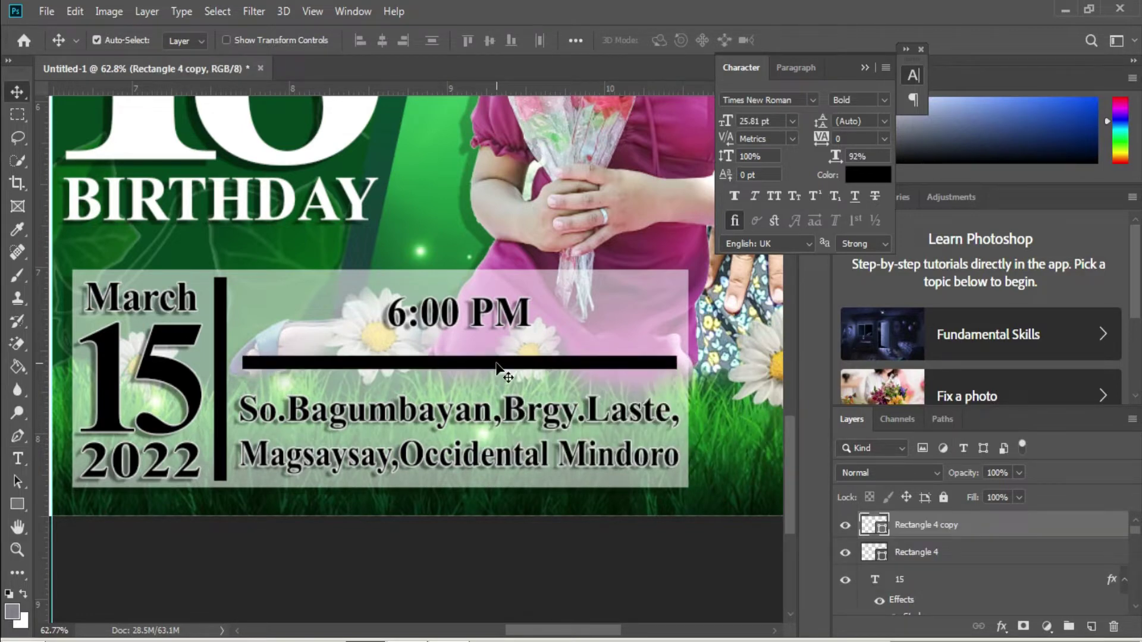
{"action": "left_click", "coordinate": [46, 11]}
Place the gold scroll-work image, scaled down and centred on the black bar
{"action": "left_click", "coordinate": [87, 301]}
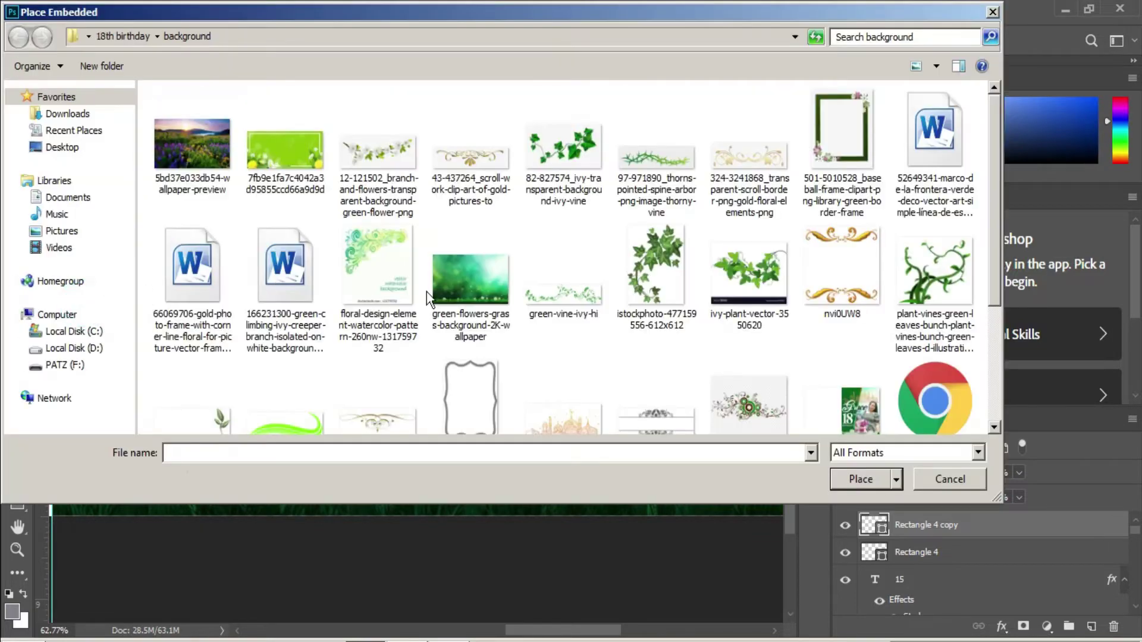
{"action": "left_click", "coordinate": [483, 151]}
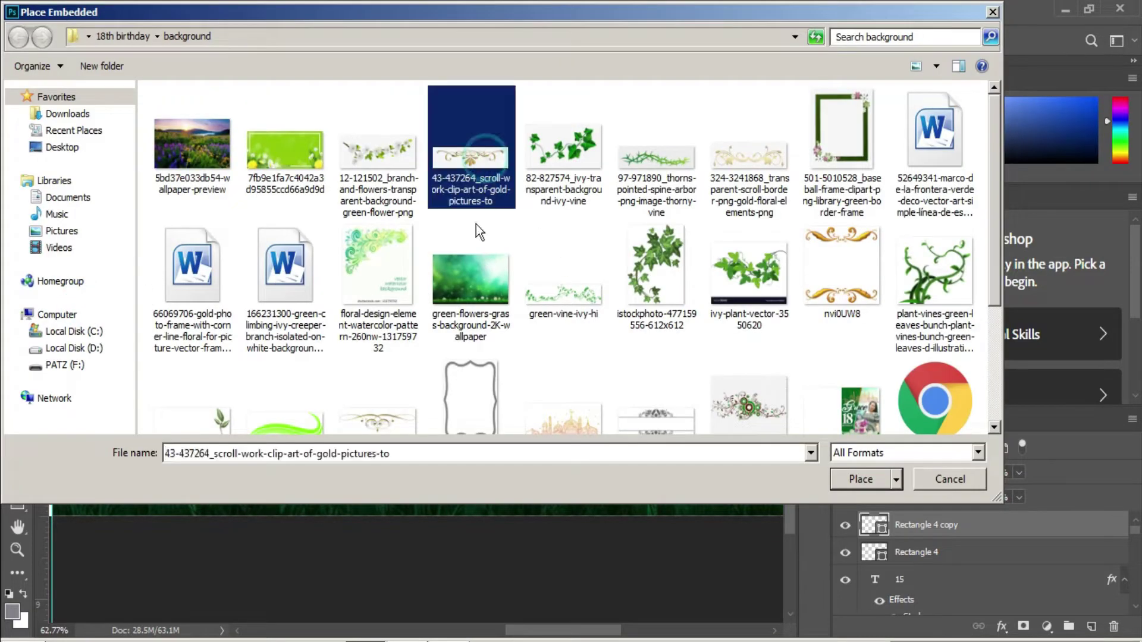
{"action": "double_click", "coordinate": [473, 153]}
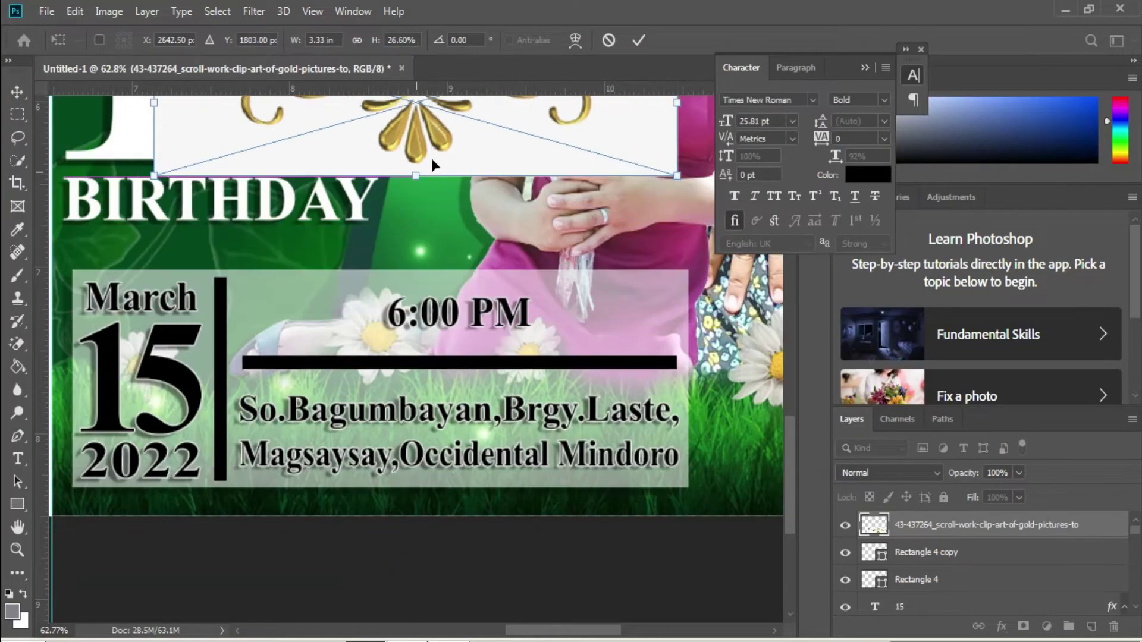
{"action": "left_click_drag", "start_coordinate": [433, 165], "coordinate": [372, 351]}
{"action": "left_click_drag", "start_coordinate": [536, 383], "coordinate": [484, 410]}
{"action": "left_click_drag", "start_coordinate": [491, 369], "coordinate": [511, 361]}
{"action": "key", "text": "Return"}
Magic-erase the ornament's white background and gaps, then shrink it slightly on the bar
{"action": "key", "text": "e"}
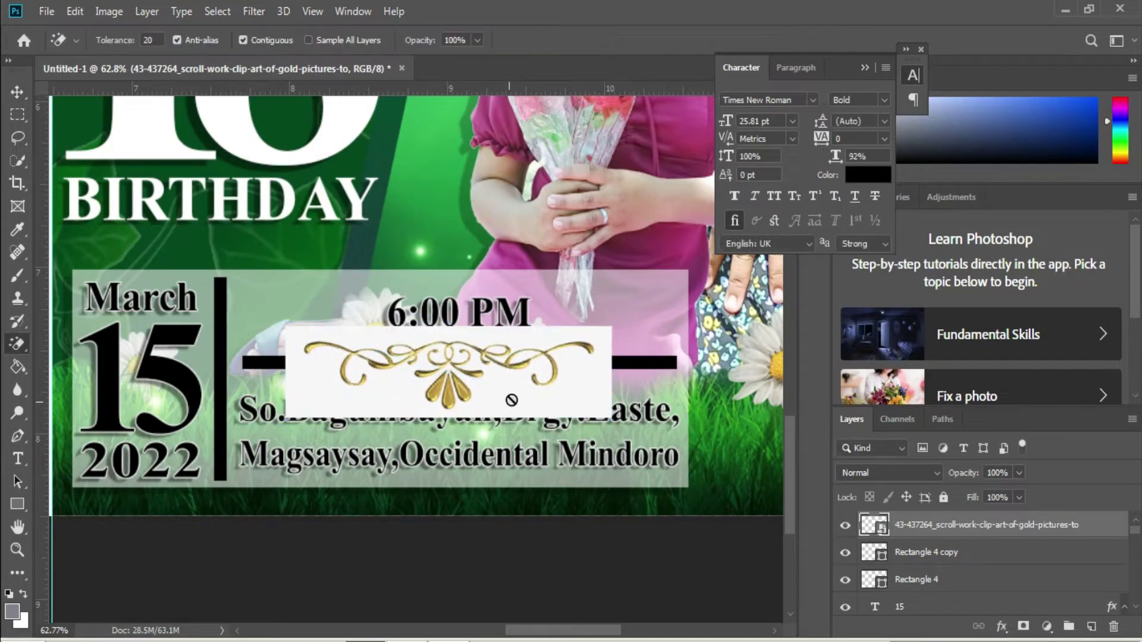
{"action": "left_click", "coordinate": [511, 400]}
{"action": "left_click", "coordinate": [575, 266]}
{"action": "scroll", "coordinate": [461, 378], "scroll_direction": "up", "scroll_amount": 7}
{"action": "scroll", "coordinate": [461, 378], "scroll_direction": "up", "scroll_amount": 3}
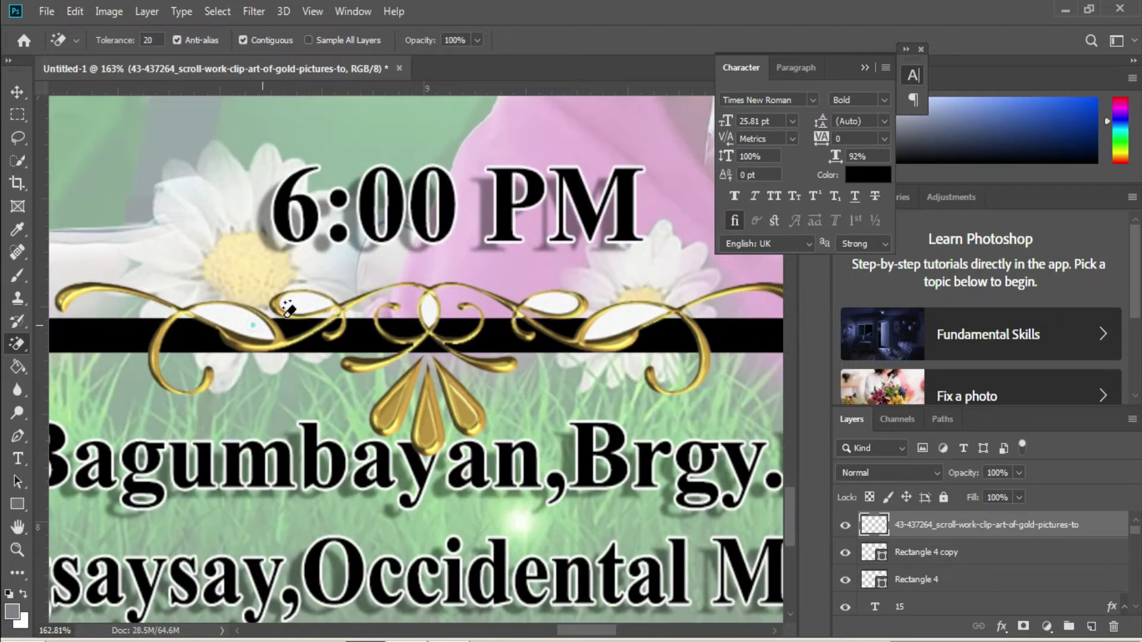
{"action": "left_click", "coordinate": [250, 326]}
{"action": "left_click", "coordinate": [303, 304]}
{"action": "left_click", "coordinate": [432, 311]}
{"action": "left_click", "coordinate": [556, 300]}
{"action": "scroll", "coordinate": [497, 399], "scroll_direction": "down", "scroll_amount": 3}
{"action": "key", "text": "ctrl+t"}
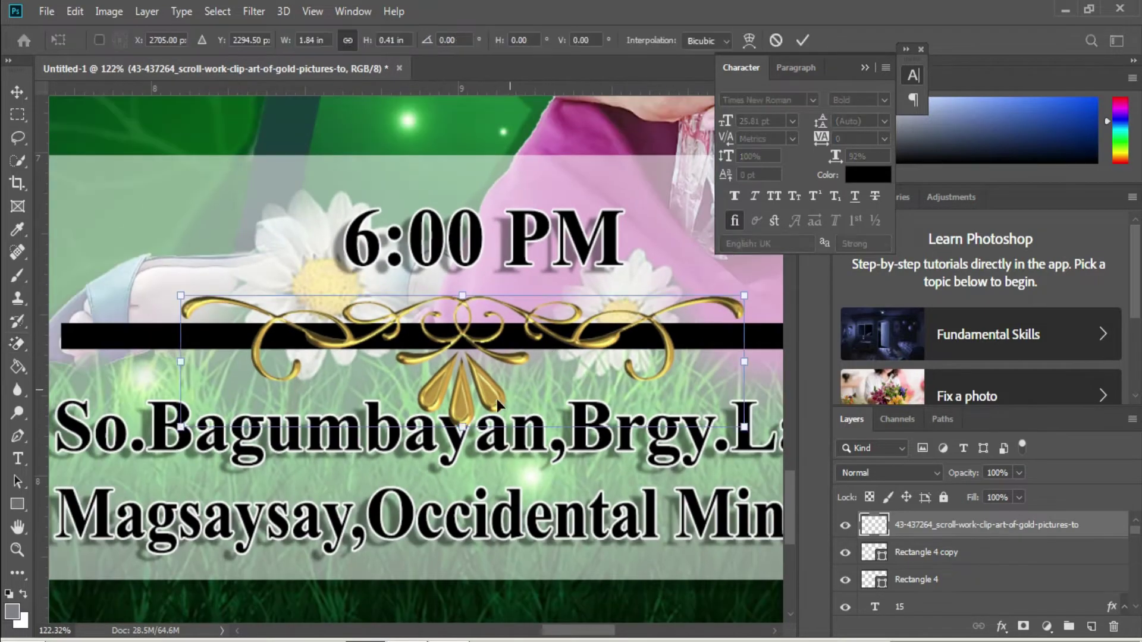
{"action": "left_click_drag", "start_coordinate": [498, 399], "coordinate": [492, 370]}
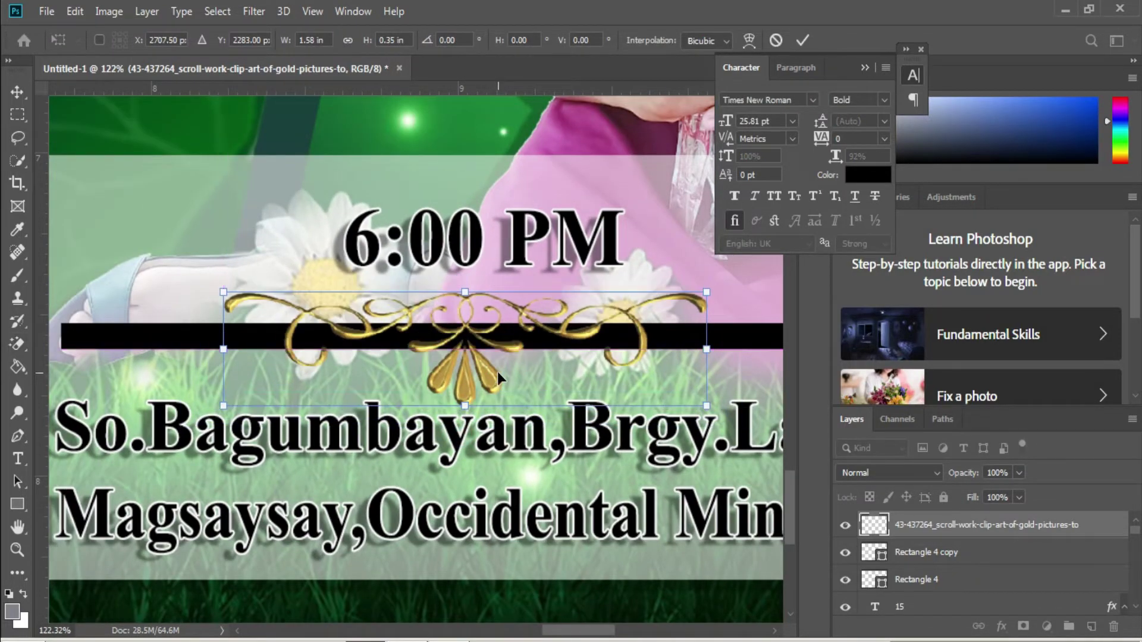
{"action": "key", "text": "Return"}
Give the ornament an outer glow (spread 0, opacity 53) plus a drop shadow
{"action": "right_click", "coordinate": [952, 524]}
{"action": "left_click", "coordinate": [857, 23]}
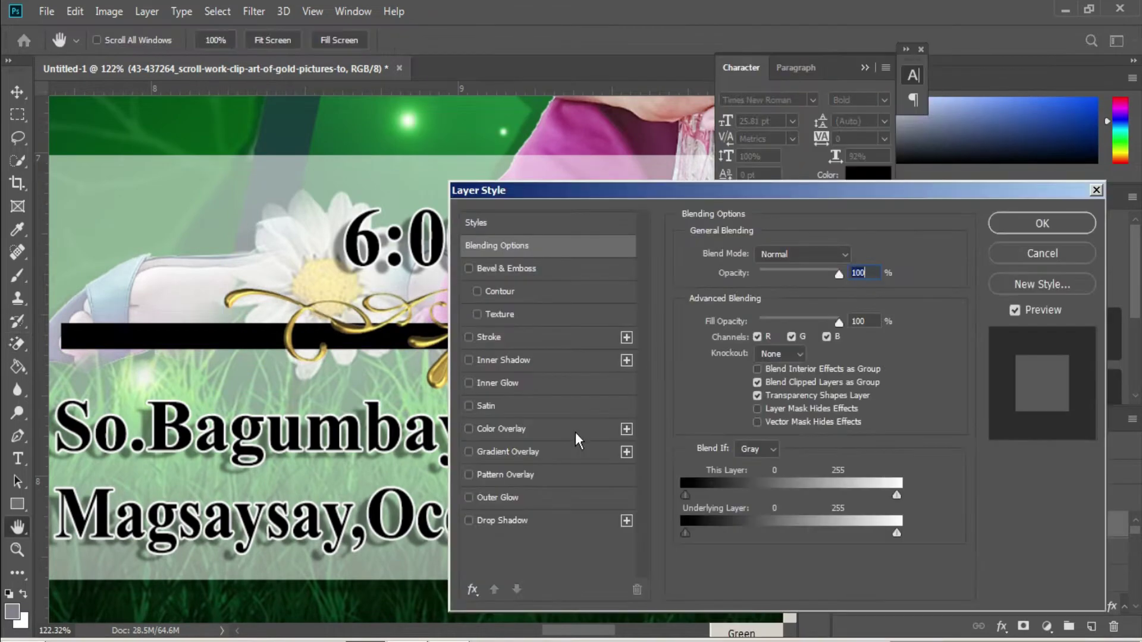
{"action": "left_click", "coordinate": [519, 520]}
{"action": "left_click", "coordinate": [469, 520]}
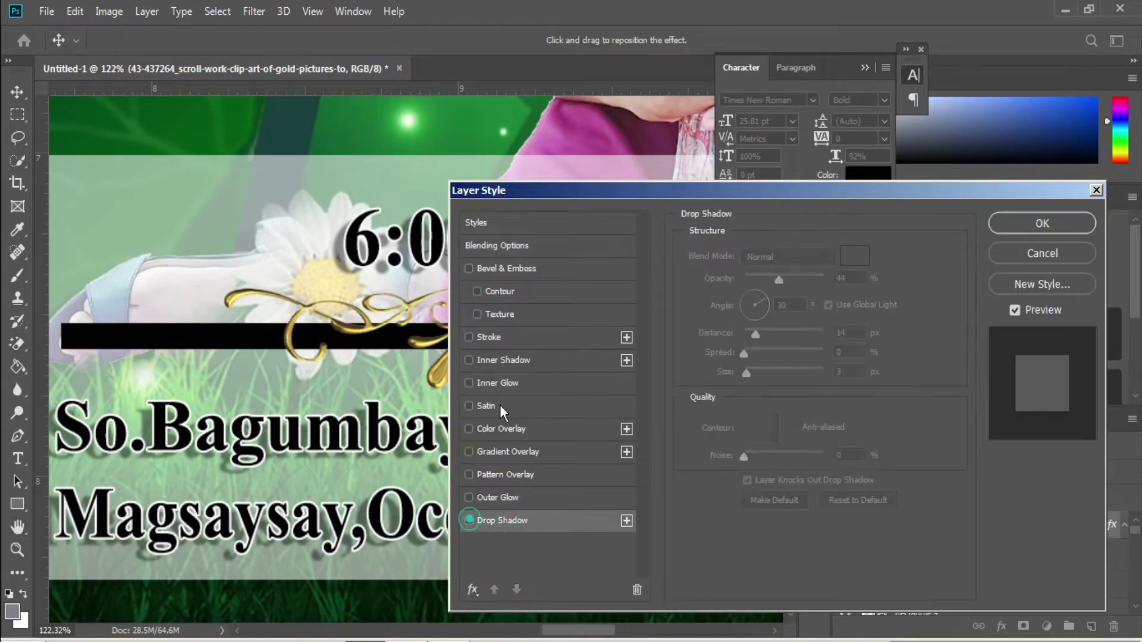
{"action": "left_click", "coordinate": [510, 497]}
{"action": "left_click_drag", "start_coordinate": [822, 388], "coordinate": [696, 388]}
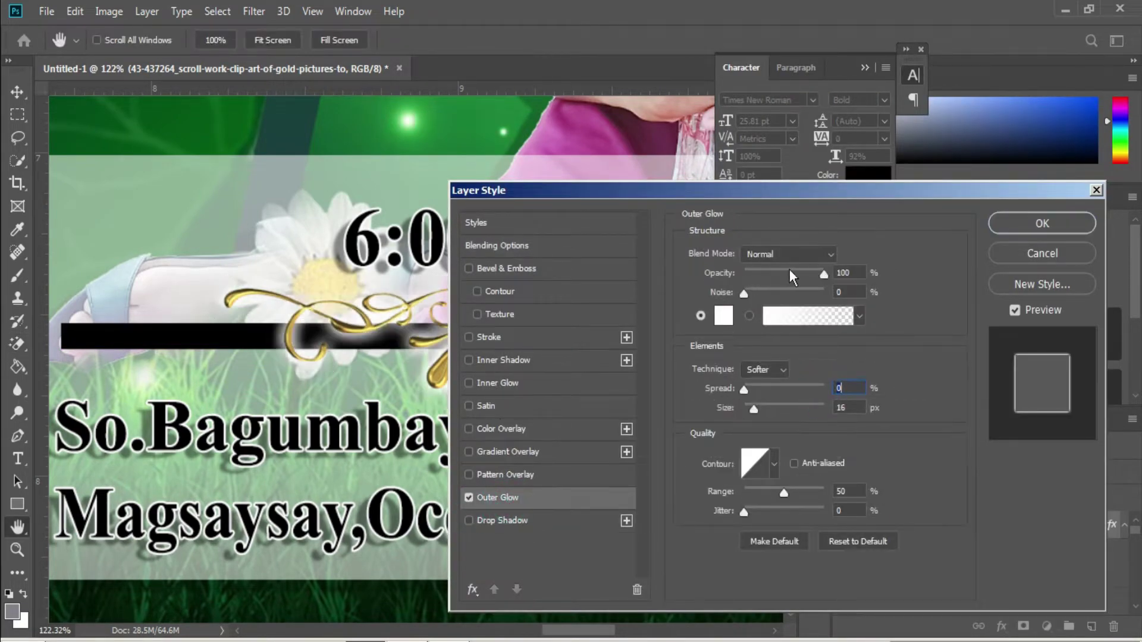
{"action": "left_click_drag", "start_coordinate": [790, 272], "coordinate": [786, 272]}
{"action": "left_click", "coordinate": [513, 521]}
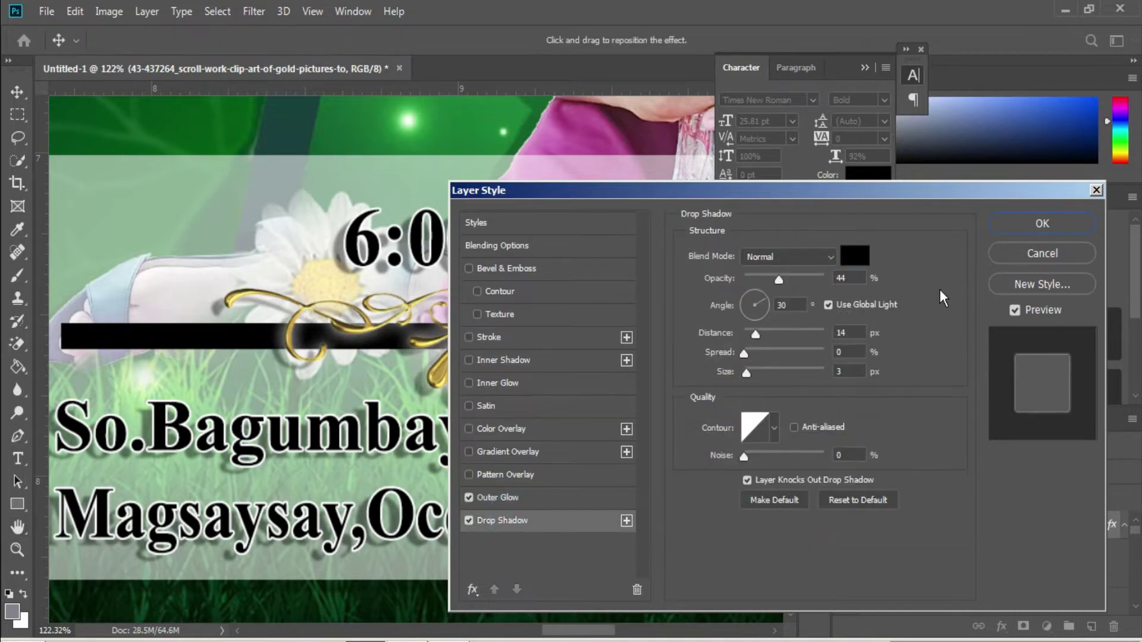
{"action": "key", "text": "Return"}
{"action": "scroll", "coordinate": [480, 381], "scroll_direction": "down", "scroll_amount": 3}
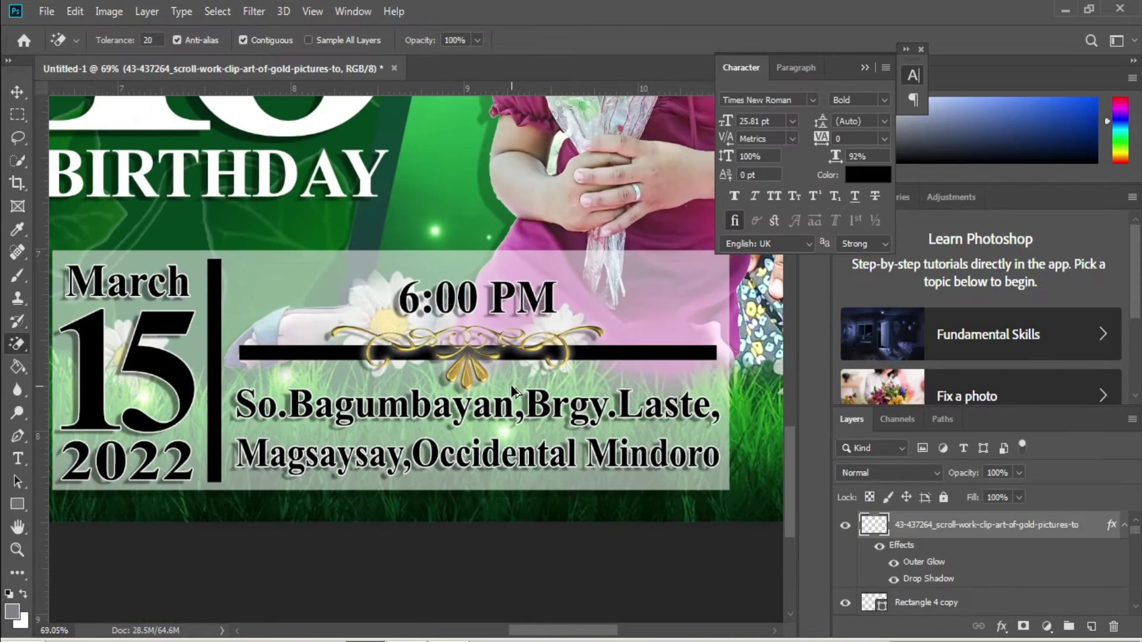
{"action": "scroll", "coordinate": [510, 384], "scroll_direction": "up", "scroll_amount": 2}
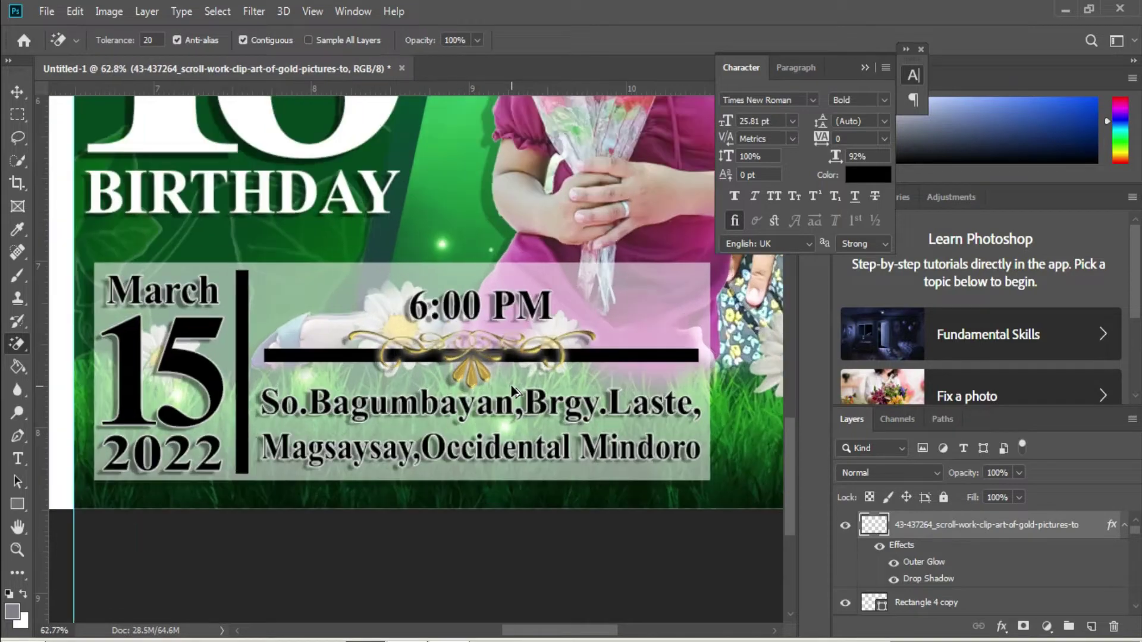
{"action": "scroll", "coordinate": [510, 384], "scroll_direction": "up", "scroll_amount": 2}
{"action": "key", "text": "v"}
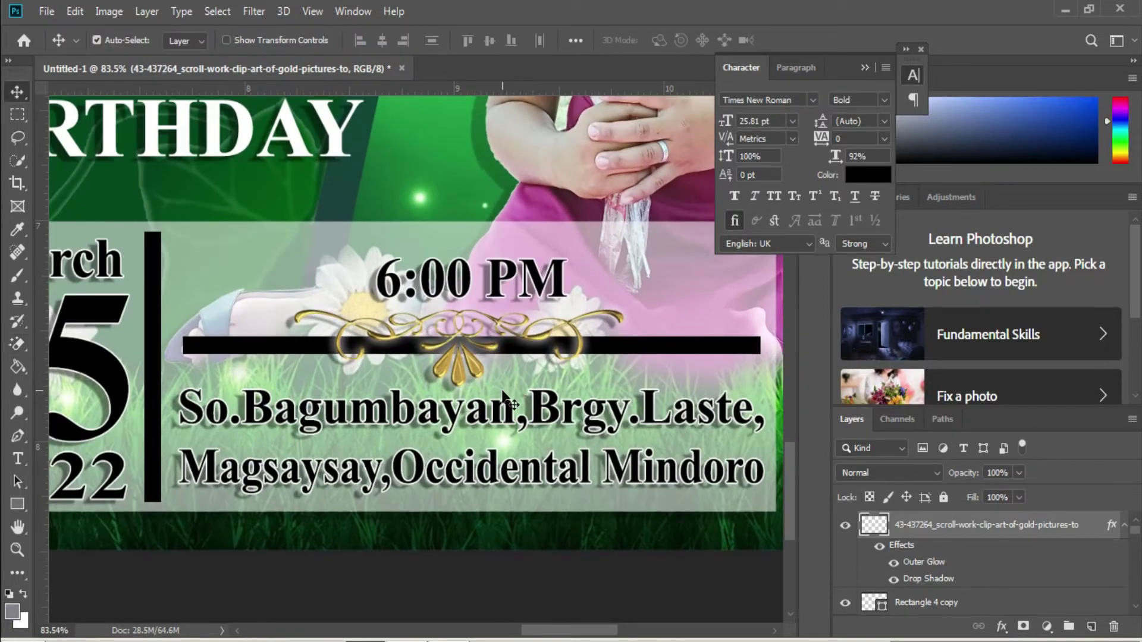
{"action": "scroll", "coordinate": [548, 373], "scroll_direction": "down", "scroll_amount": 1}
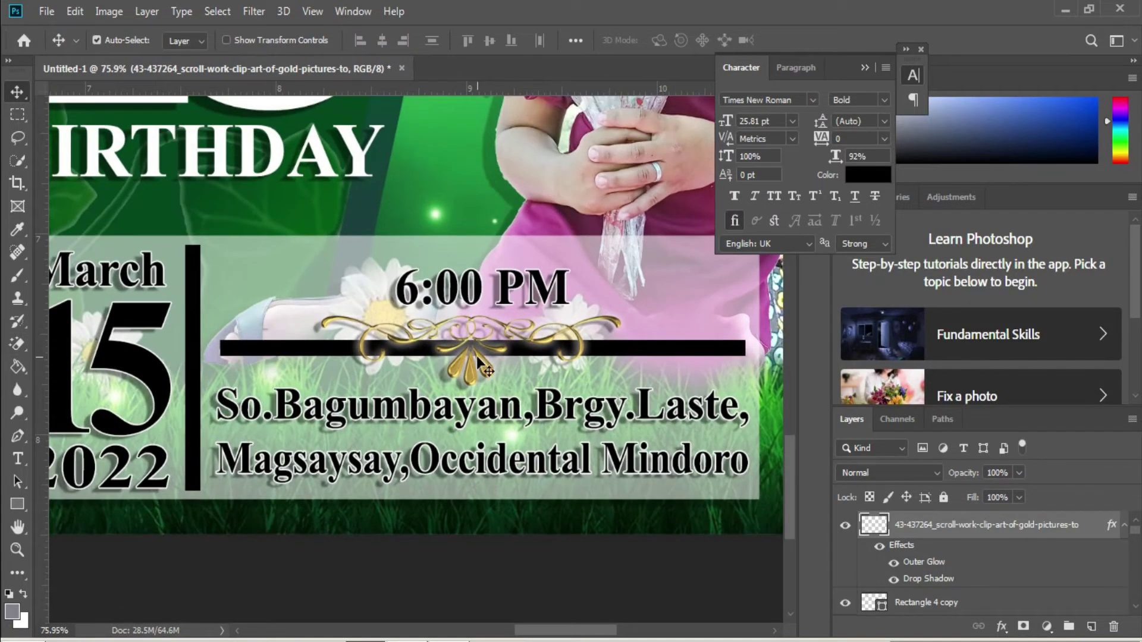
Cut 6:00 PM from the address text and paste it as a new text layer
{"action": "right_click", "coordinate": [464, 302]}
{"action": "left_click", "coordinate": [506, 297]}
{"action": "key", "text": "t"}
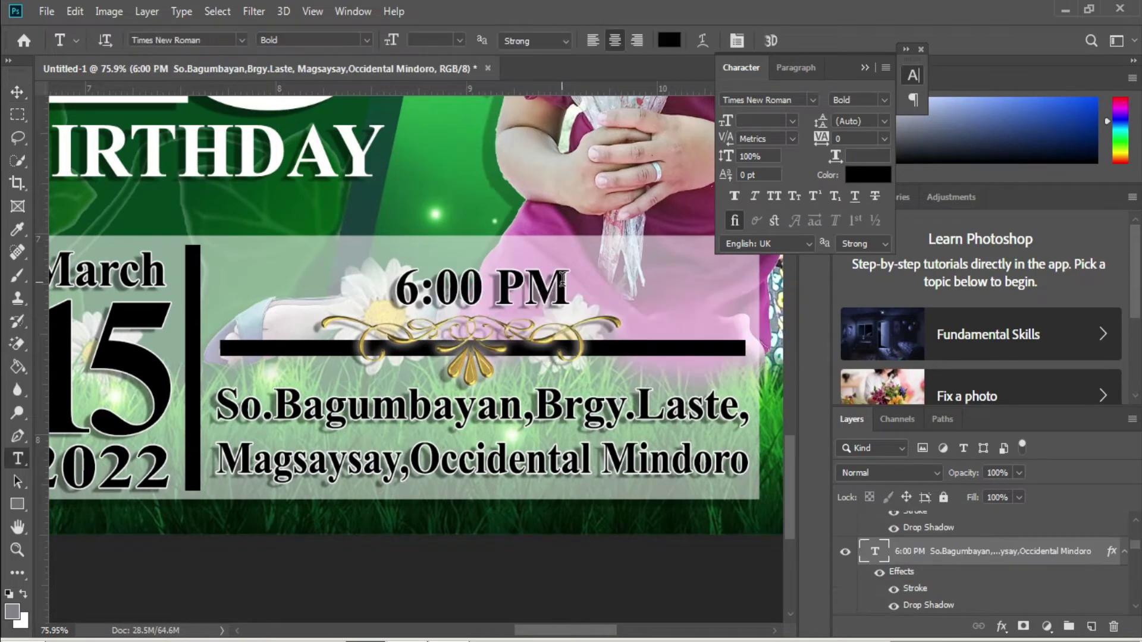
{"action": "left_click_drag", "start_coordinate": [570, 289], "coordinate": [392, 285]}
{"action": "left_click", "coordinate": [392, 284]}
{"action": "key", "text": "ctrl+x"}
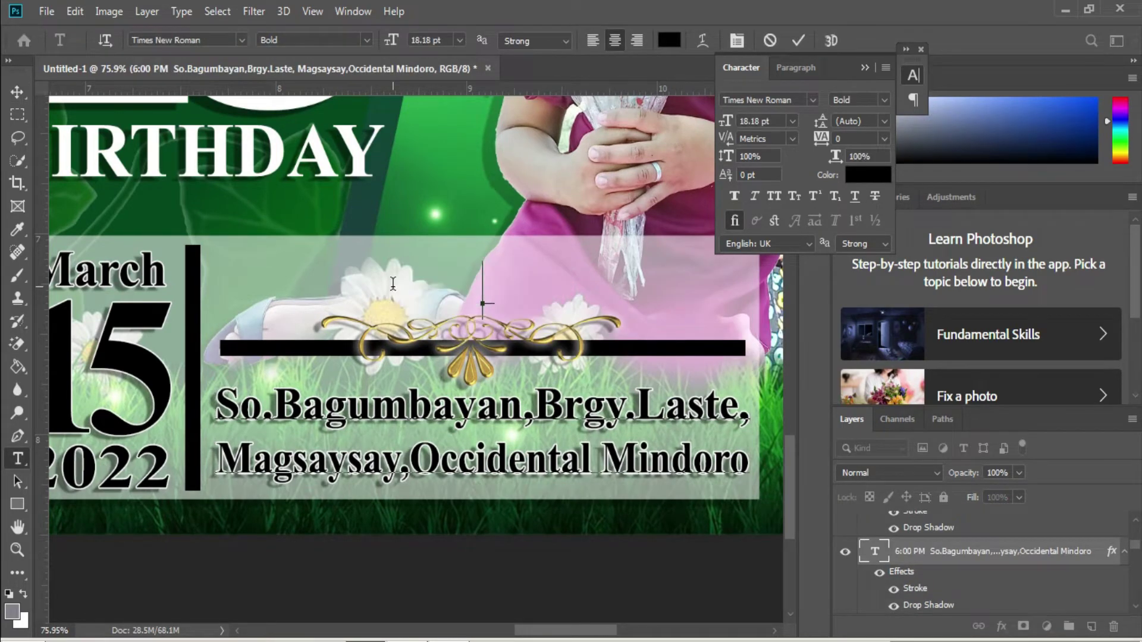
{"action": "left_click", "coordinate": [240, 291]}
{"action": "key", "text": "ctrl+v"}
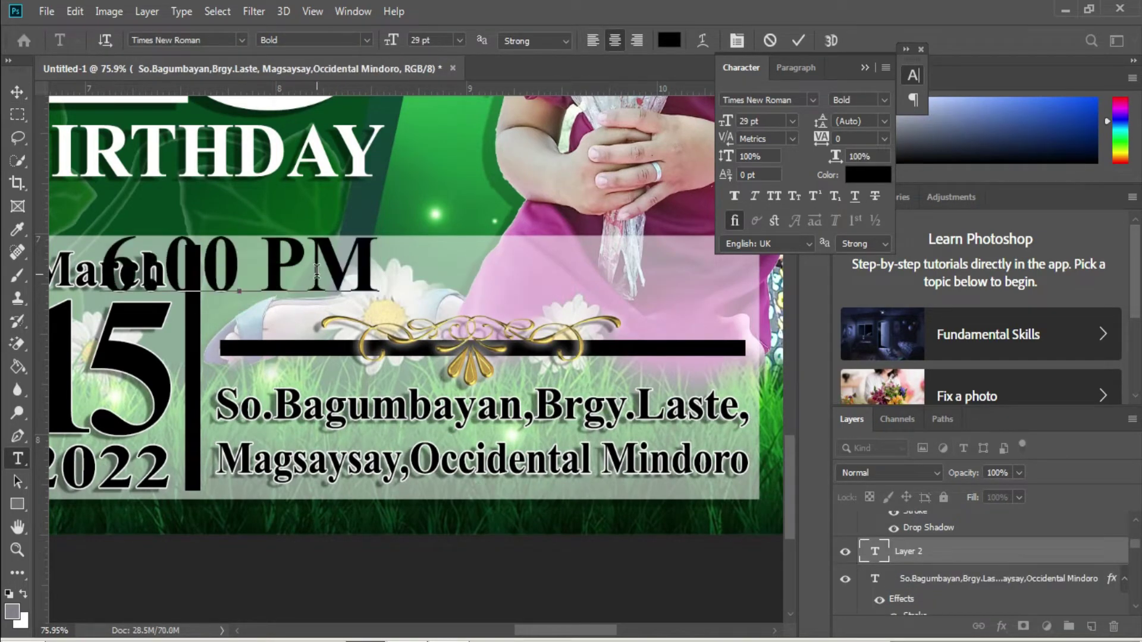
{"action": "left_click", "coordinate": [441, 406]}
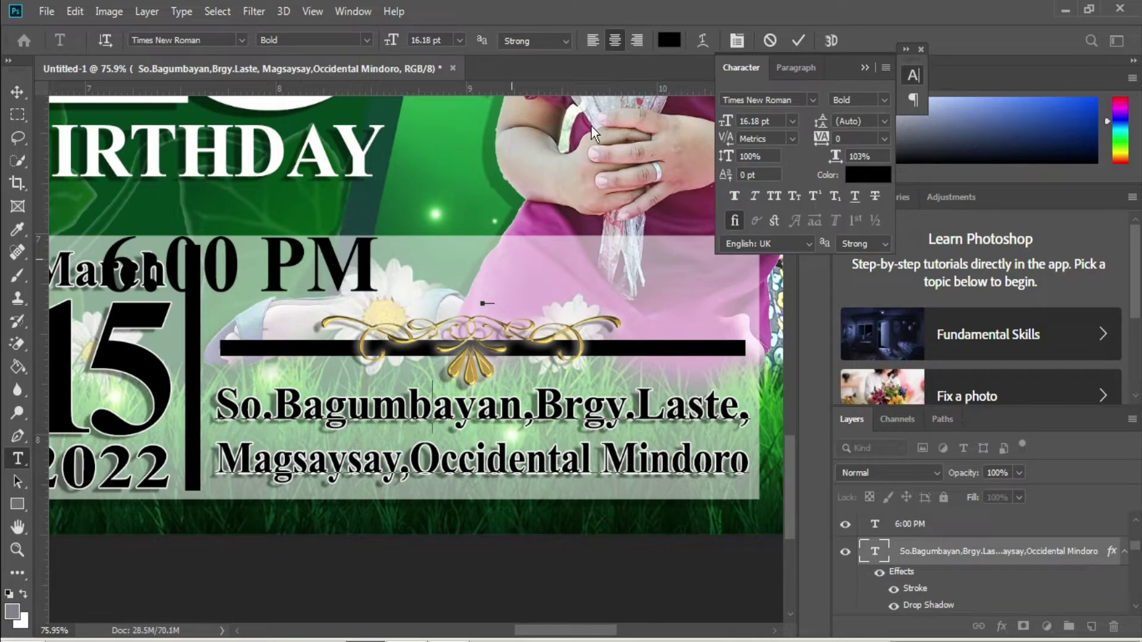
Size 6:00 PM at 16.18 pt above the divider's left end with the address's effects
{"action": "left_click_drag", "start_coordinate": [375, 270], "coordinate": [307, 89]}
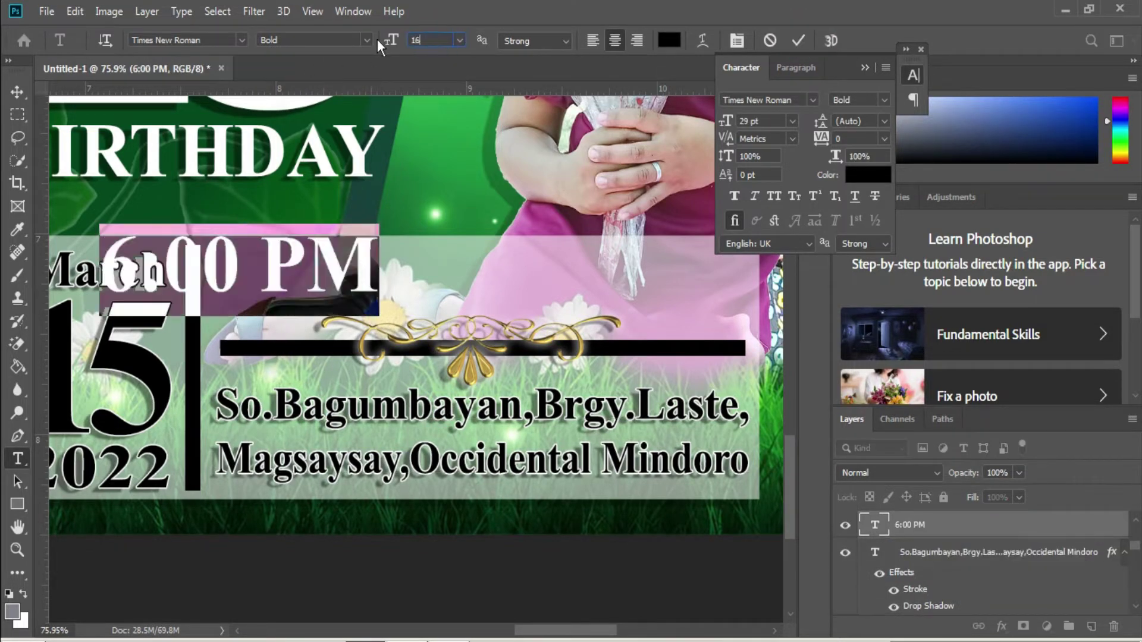
{"action": "type", "text": ".18"}
{"action": "left_click", "coordinate": [536, 41]}
{"action": "left_click", "coordinate": [524, 77]}
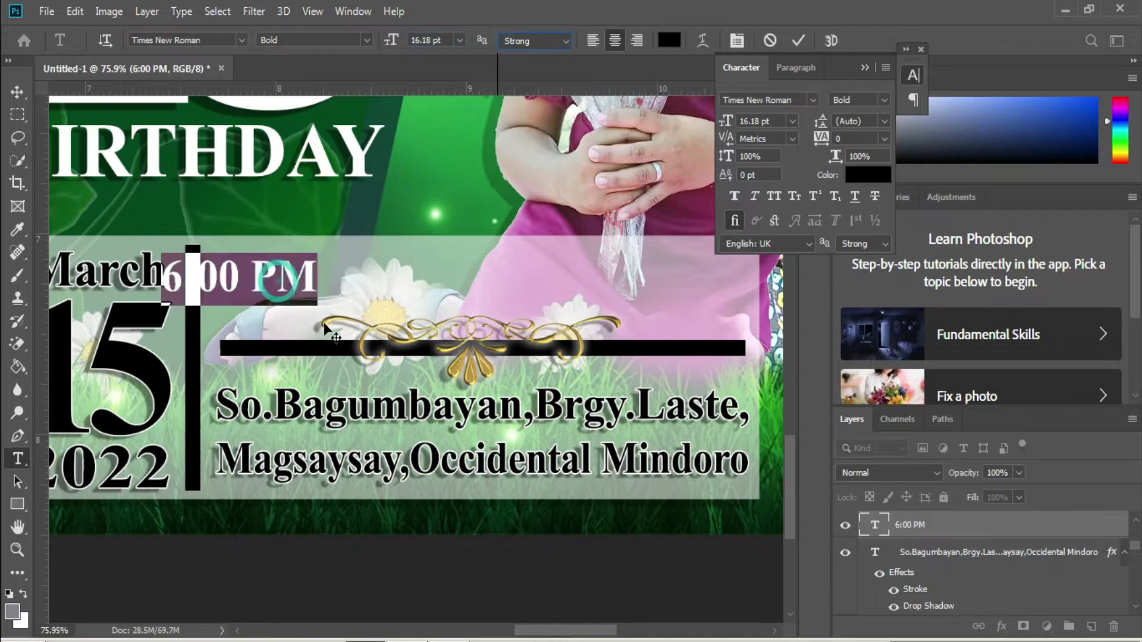
{"action": "left_click_drag", "start_coordinate": [345, 328], "coordinate": [393, 336]}
{"action": "left_click", "coordinate": [392, 327]}
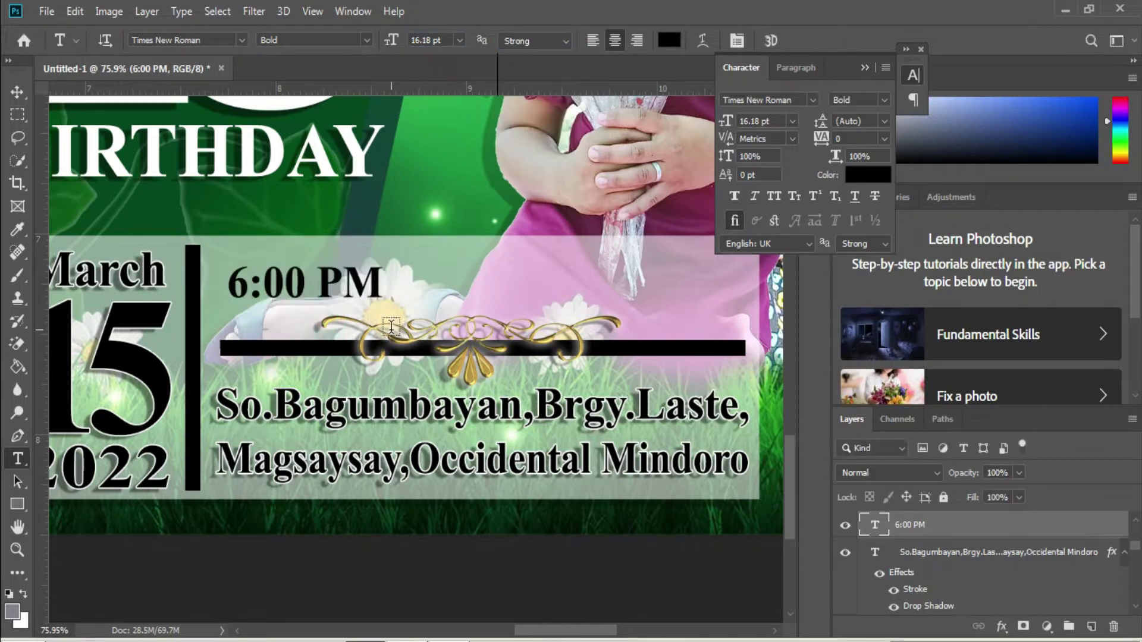
{"action": "left_click_drag", "start_coordinate": [392, 326], "coordinate": [394, 332]}
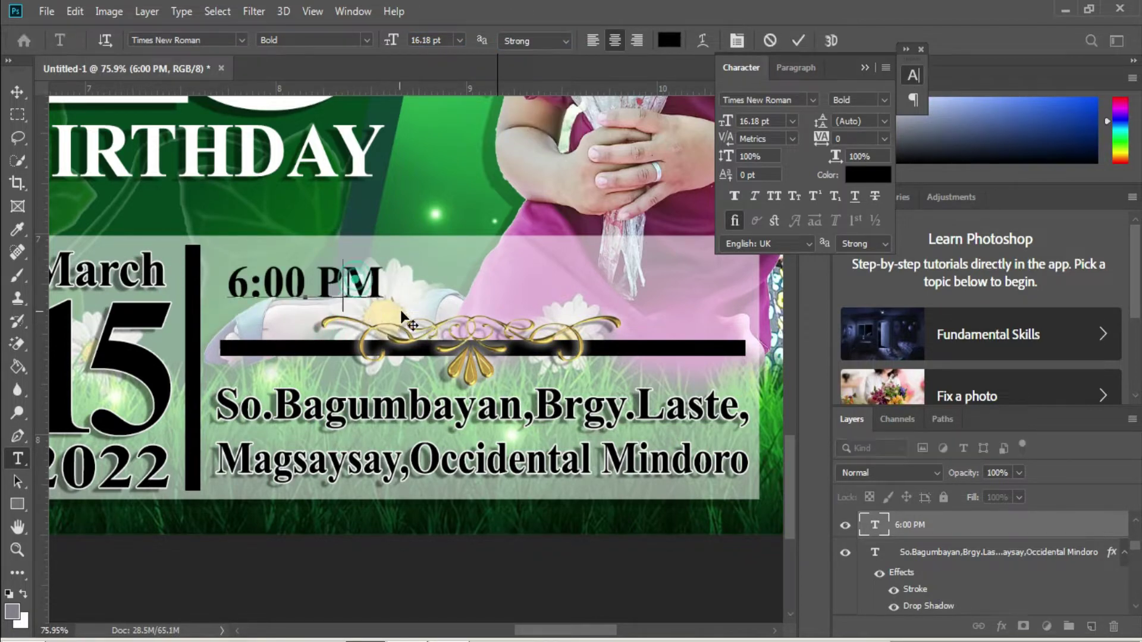
{"action": "left_click", "coordinate": [1071, 552]}
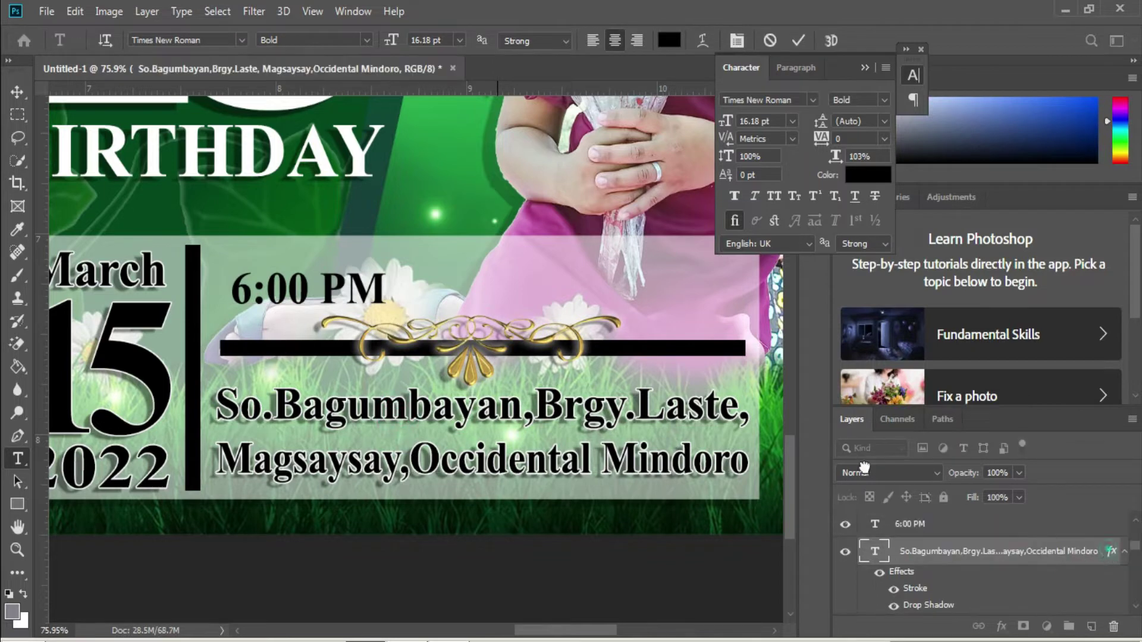
{"action": "left_click_drag", "start_coordinate": [1112, 551], "coordinate": [952, 524]}
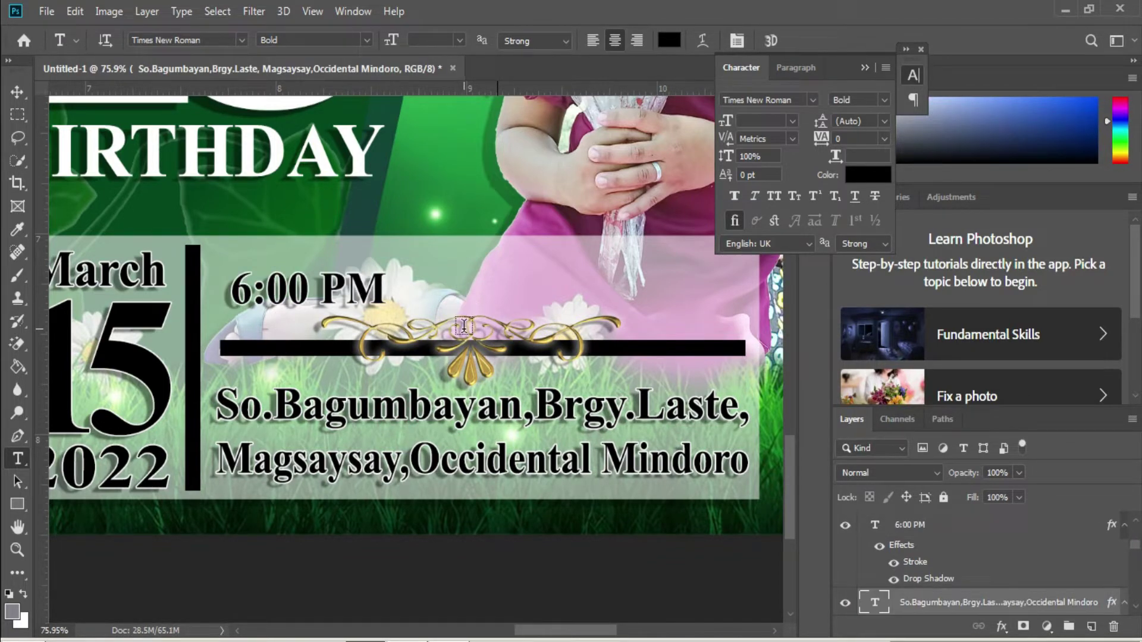
Shrink the address text and move it up beside 6:00 PM, above the black bar
{"action": "left_click", "coordinate": [225, 406]}
{"action": "key", "text": "ctrl+shift+period"}
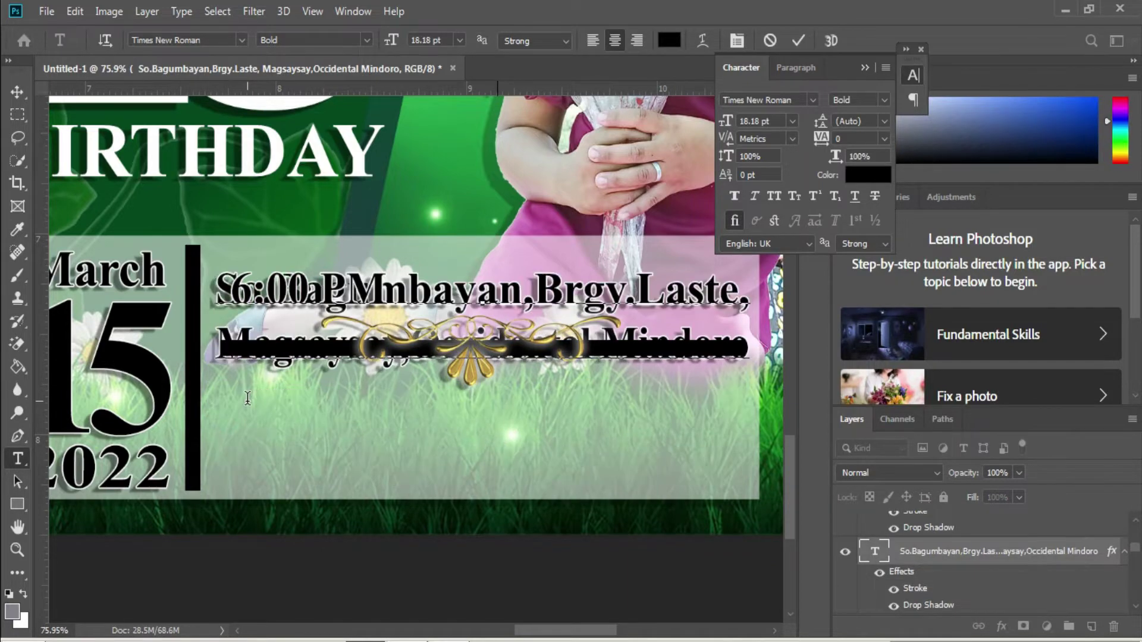
{"action": "key", "text": "ctrl+t"}
{"action": "left_click_drag", "start_coordinate": [215, 315], "coordinate": [426, 316]}
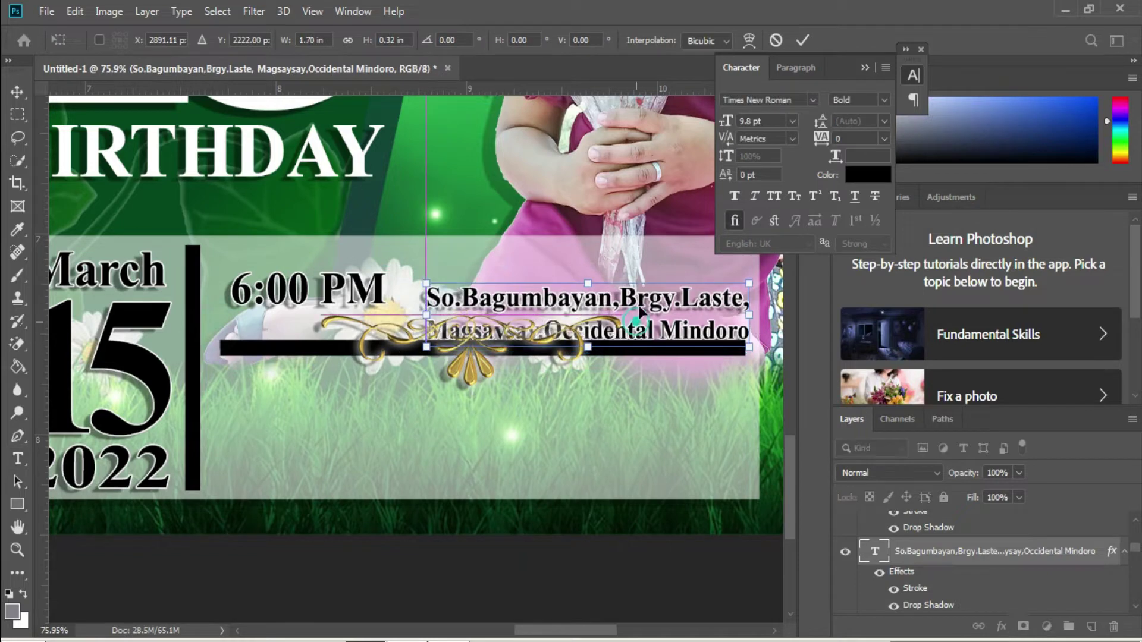
{"action": "left_click_drag", "start_coordinate": [639, 309], "coordinate": [636, 296]}
{"action": "key", "text": "Return"}
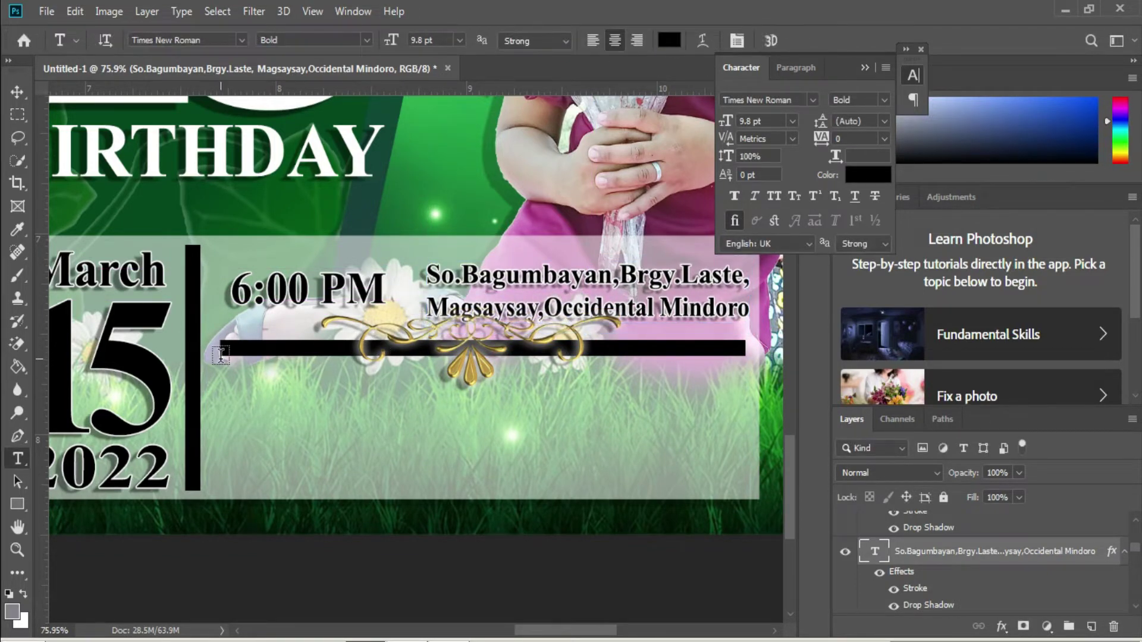
Duplicate the vertical black bar beside the address and shorten it into a divider
{"action": "key", "text": "v"}
{"action": "right_click", "coordinate": [209, 357]}
{"action": "left_click", "coordinate": [220, 369]}
{"action": "left_click_drag", "start_coordinate": [194, 314], "coordinate": [408, 314]}
{"action": "key", "text": "ctrl+t"}
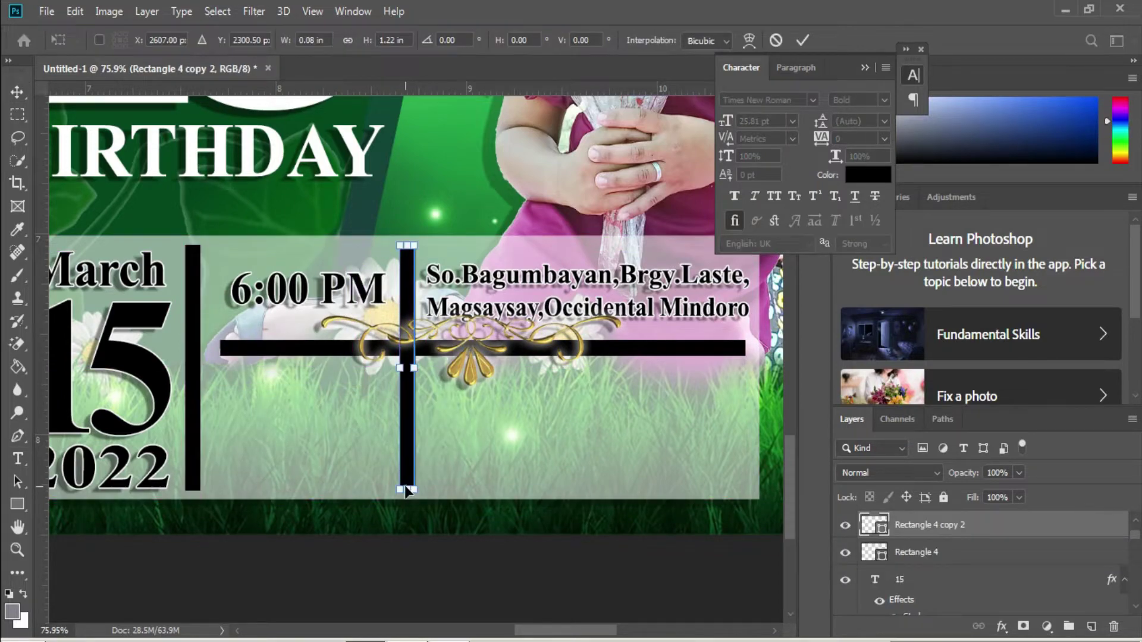
{"action": "scroll", "coordinate": [408, 494], "scroll_direction": "up", "scroll_amount": 3}
{"action": "left_click_drag", "start_coordinate": [408, 488], "coordinate": [407, 173]}
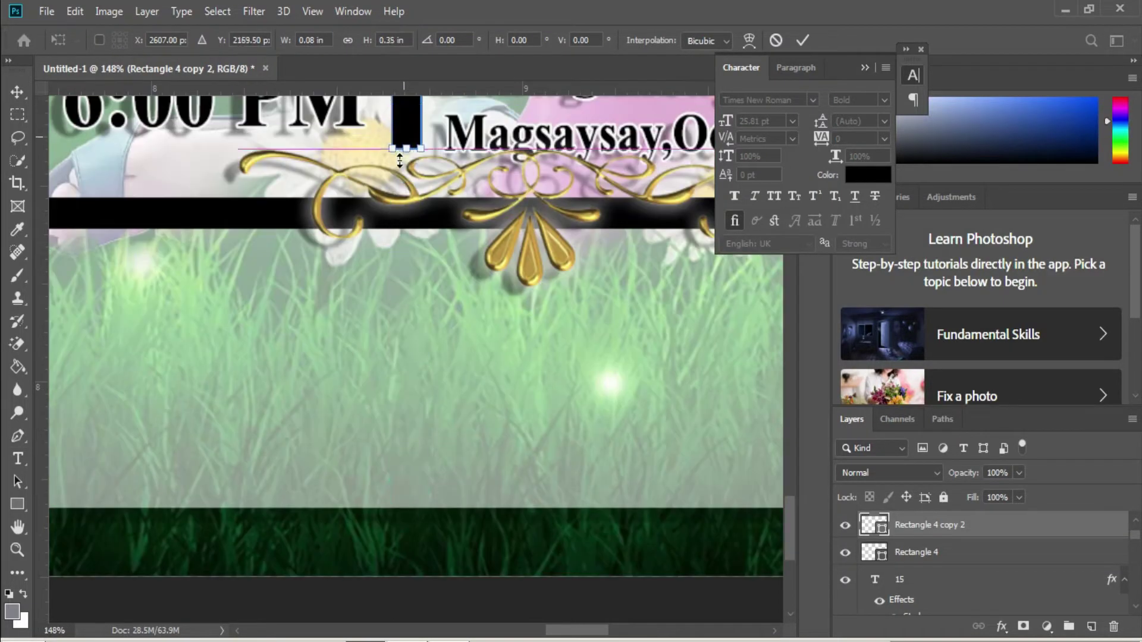
{"action": "scroll", "coordinate": [396, 298], "scroll_direction": "down", "scroll_amount": 2}
{"action": "key", "text": "Return"}
Move the gold scroll-work ornament lower on the banner
{"action": "right_click", "coordinate": [491, 370]}
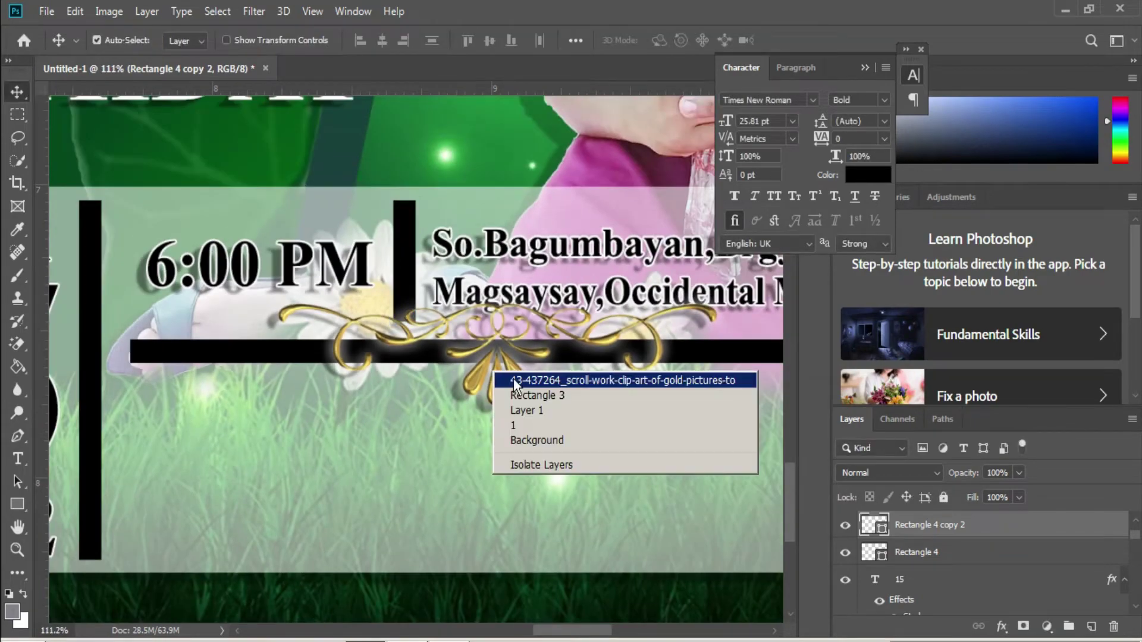
{"action": "left_click", "coordinate": [511, 375]}
{"action": "mouse_move", "coordinate": [511, 375]}
{"action": "left_mouse_down"}
{"action": "mouse_move", "coordinate": [502, 399]}
{"action": "mouse_move", "coordinate": [512, 527]}
{"action": "left_mouse_up"}
{"action": "right_click", "coordinate": [503, 386]}
{"action": "left_click", "coordinate": [523, 388]}
{"action": "scroll", "coordinate": [512, 527], "scroll_direction": "down", "scroll_amount": 1}
{"action": "scroll", "coordinate": [499, 510], "scroll_direction": "down", "scroll_amount": 3}
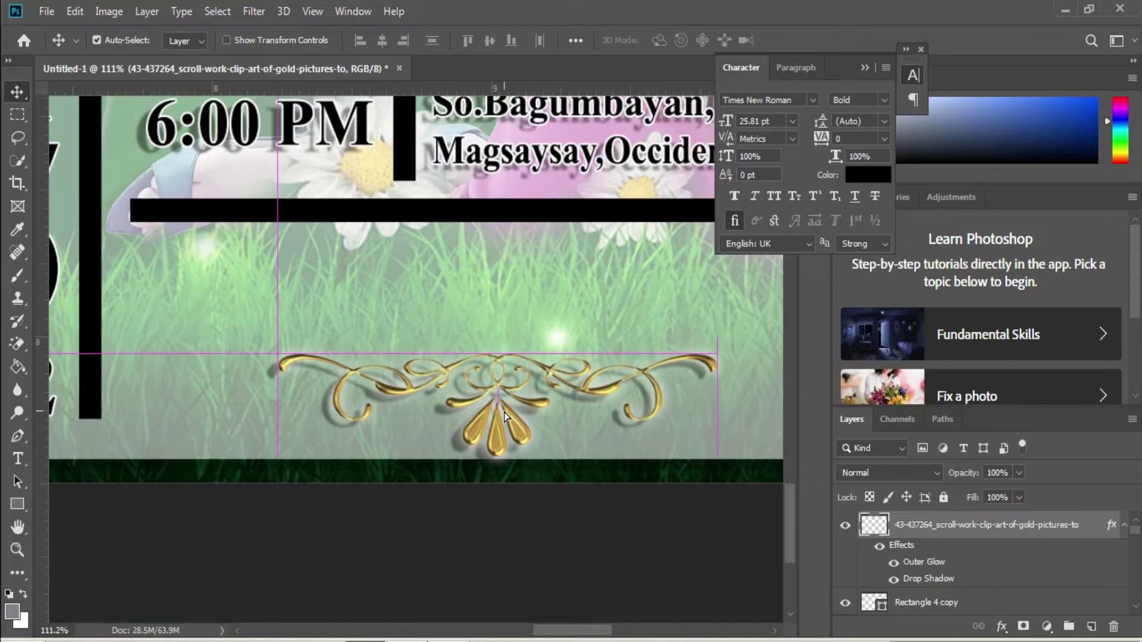
{"action": "scroll", "coordinate": [462, 428], "scroll_direction": "down", "scroll_amount": 3}
{"action": "scroll", "coordinate": [559, 424], "scroll_direction": "up", "scroll_amount": 1}
Drag a copy of the 6:00 PM text below the black bar
{"action": "right_click", "coordinate": [345, 227]}
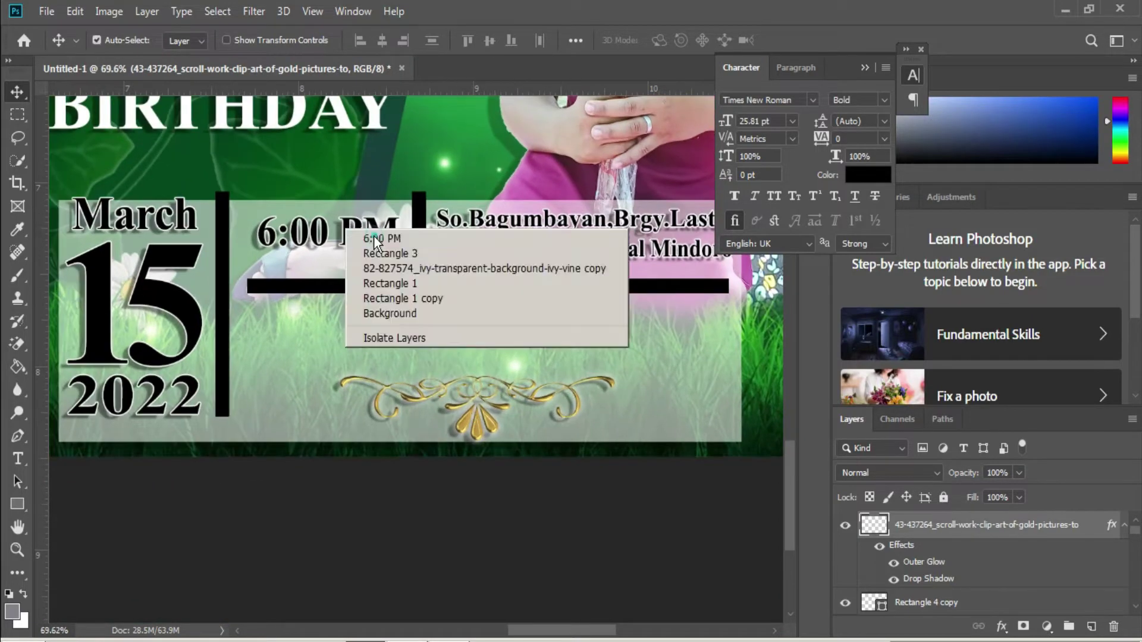
{"action": "left_click", "coordinate": [369, 231]}
{"action": "left_click_drag", "start_coordinate": [369, 232], "coordinate": [367, 330]}
Retype the copied line as 'Attire: FORMAL ATTIRE', shift it right and enlarge it slightly
{"action": "double_click", "coordinate": [367, 330]}
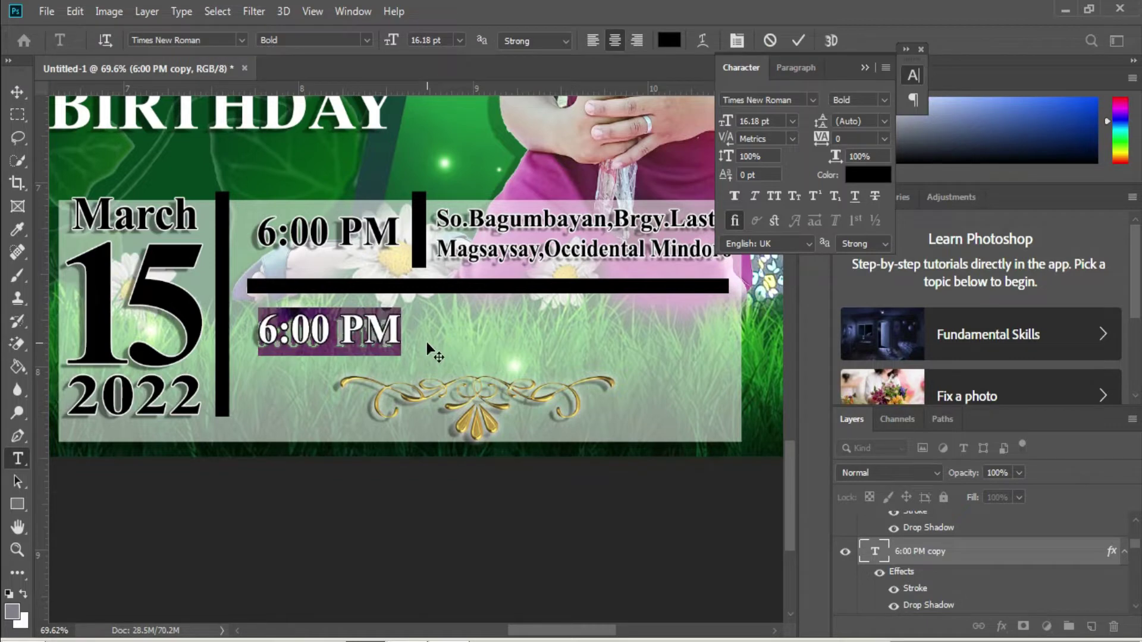
{"action": "type", "text": "Dresa"}
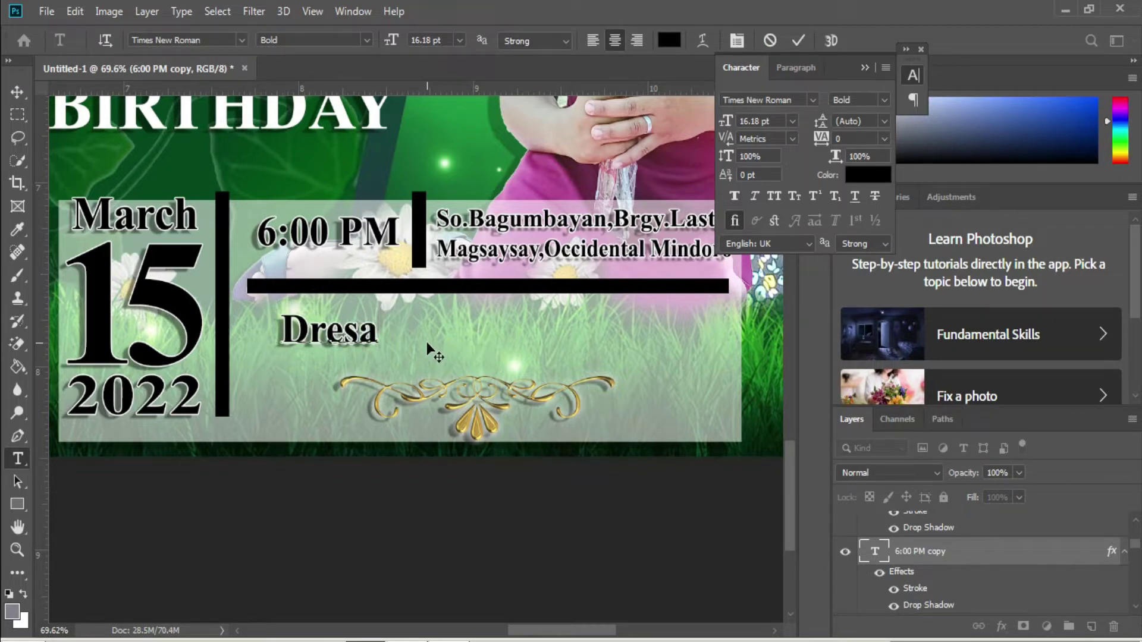
{"action": "key", "text": "BackSpace"}
{"action": "key", "text": "BackSpace"}
{"action": "key", "text": "BackSpace"}
{"action": "key", "text": "BackSpace"}
{"action": "type", "text": "Attire"}
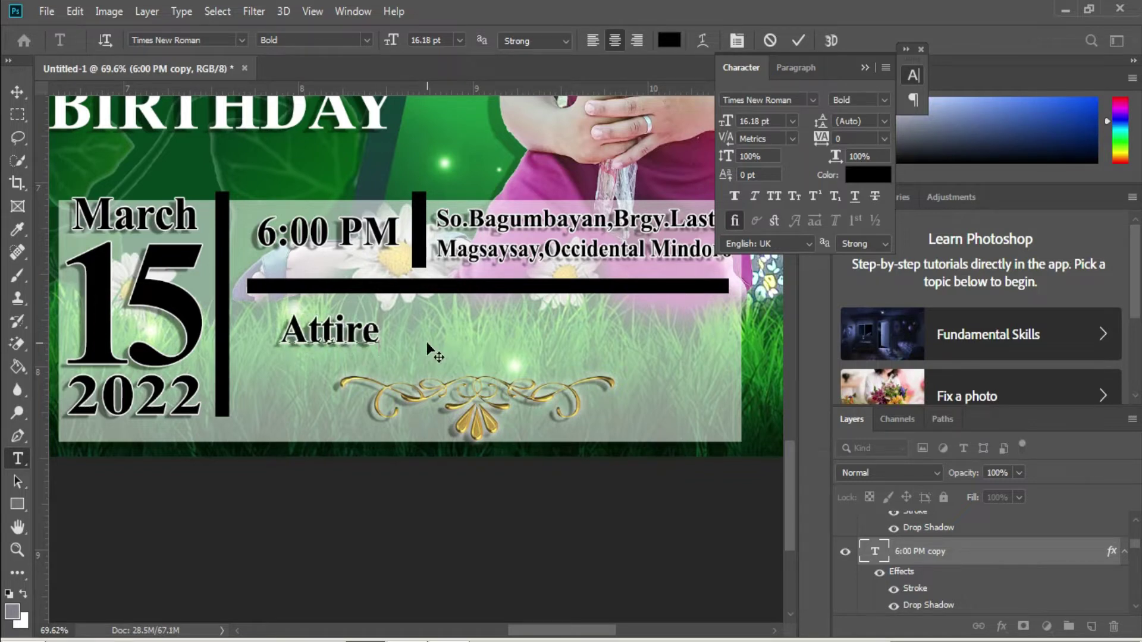
{"action": "type", "text": ": FO"}
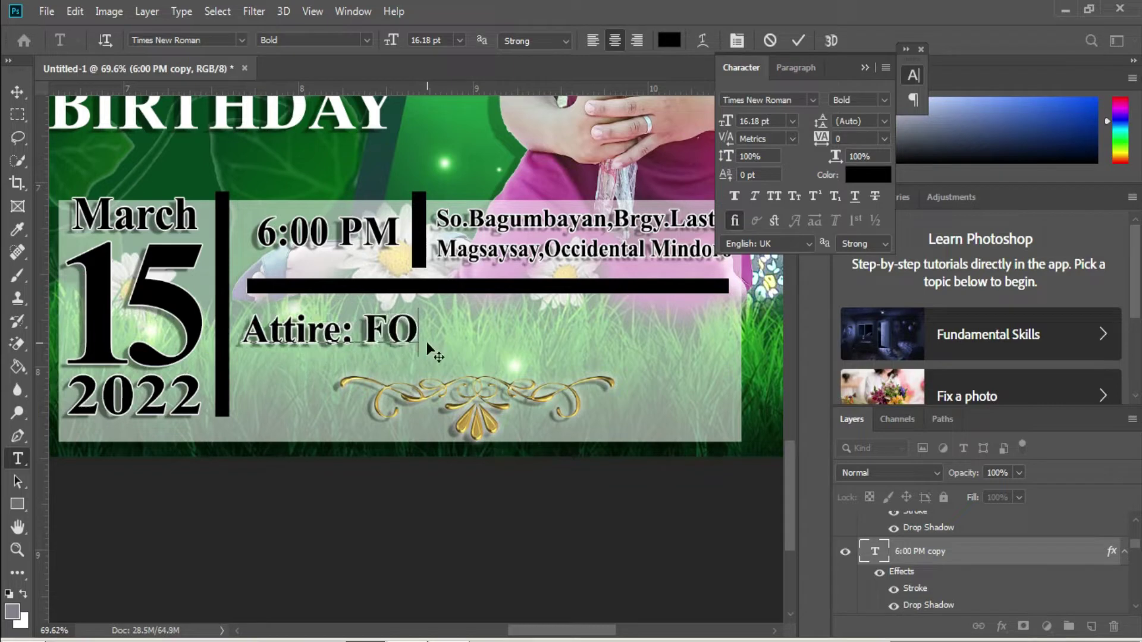
{"action": "type", "text": "RMAL ATTIR"}
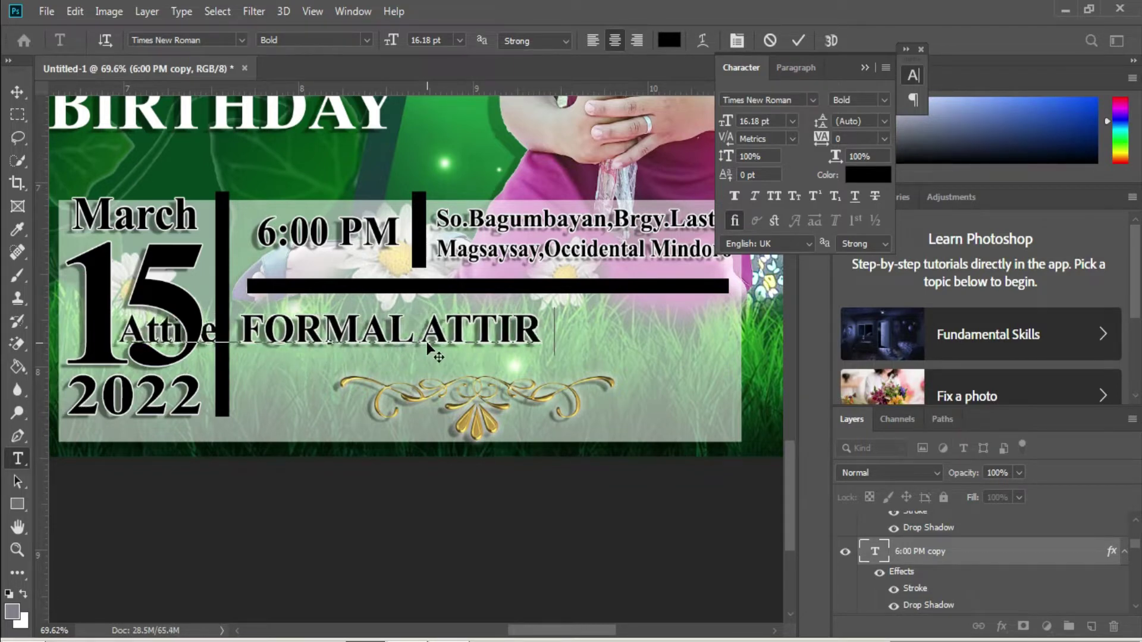
{"action": "type", "text": "E"}
{"action": "left_click_drag", "start_coordinate": [547, 433], "coordinate": [695, 434]}
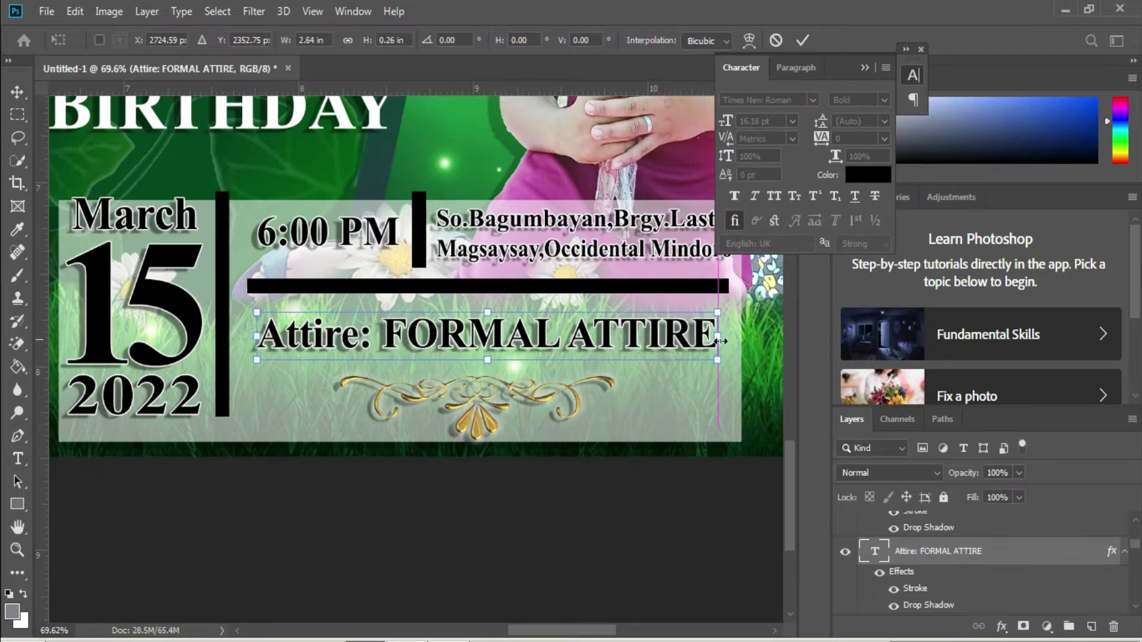
{"action": "left_click_drag", "start_coordinate": [708, 354], "coordinate": [730, 360]}
{"action": "key", "text": "Return"}
{"action": "scroll", "coordinate": [432, 354], "scroll_direction": "down", "scroll_amount": 3}
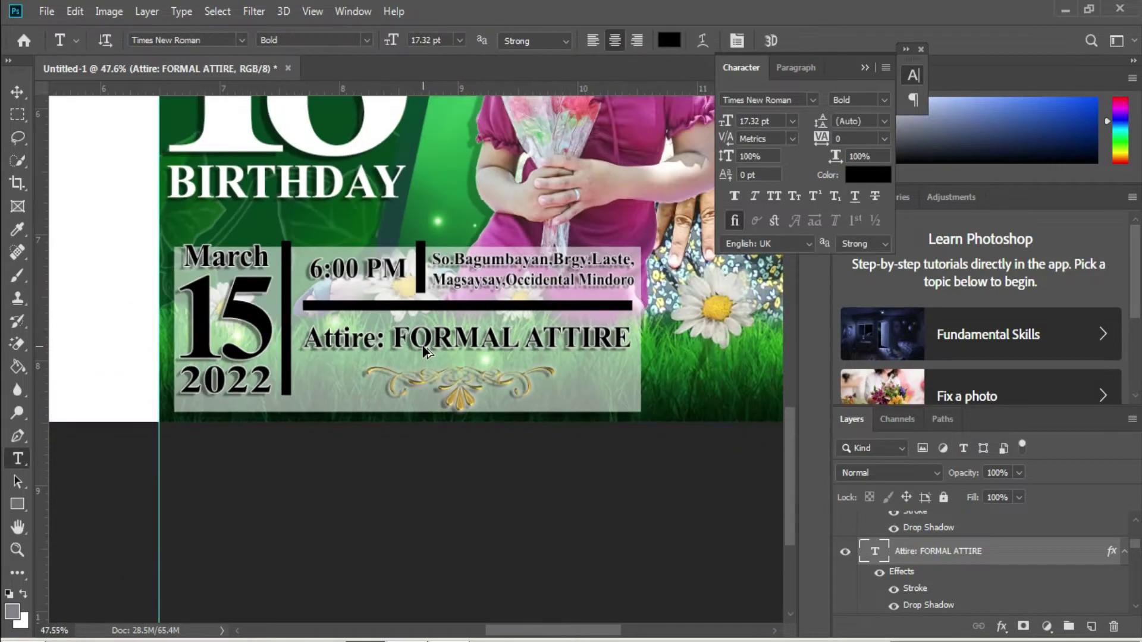
{"action": "scroll", "coordinate": [431, 354], "scroll_direction": "up", "scroll_amount": 4}
Set the word 'Attire' in the Feeling Lovely script font
{"action": "double_click", "coordinate": [316, 331]}
{"action": "left_click", "coordinate": [241, 40]}
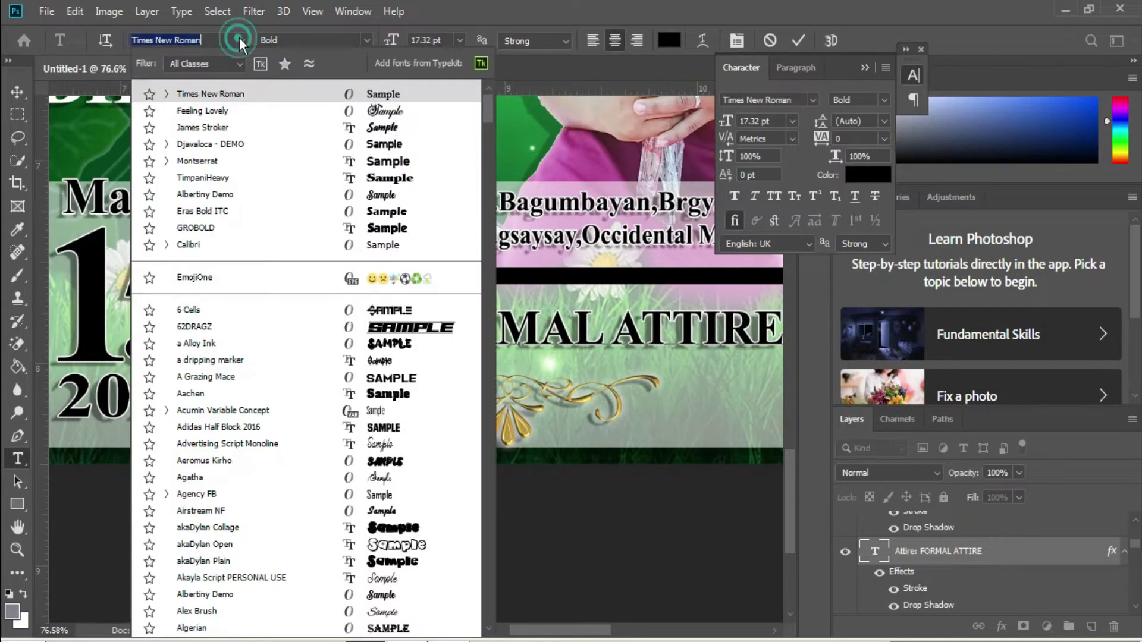
{"action": "left_click", "coordinate": [178, 77]}
{"action": "key", "text": "ctrl+Return"}
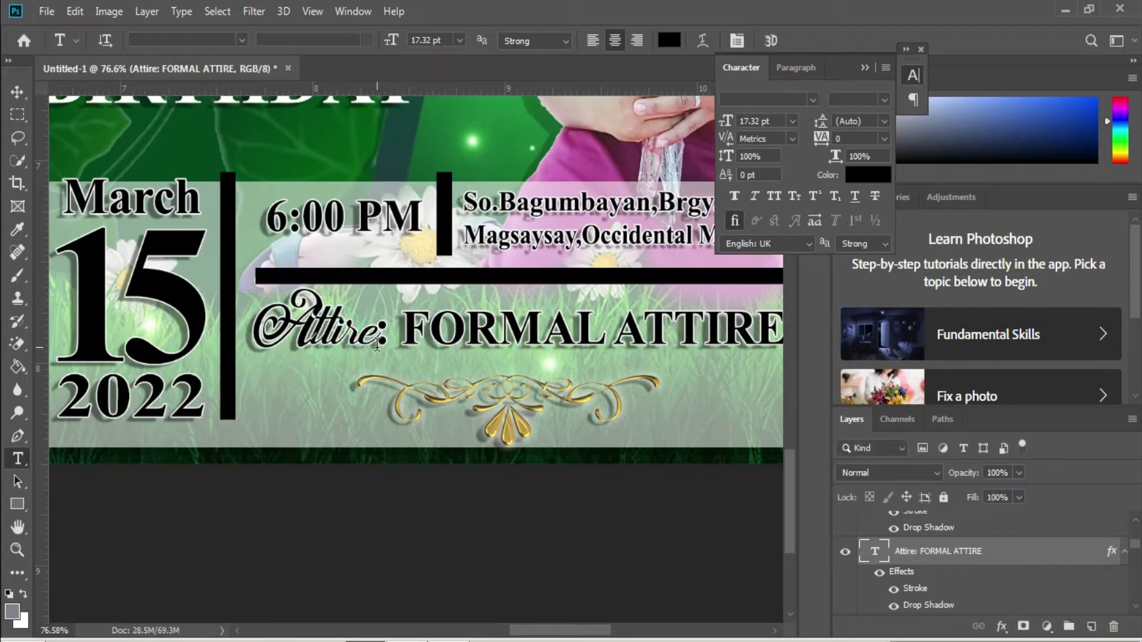
{"action": "scroll", "coordinate": [351, 367], "scroll_direction": "down", "scroll_amount": 2}
Select the translucent Rectangle 3 panel behind the details and apply a transform
{"action": "key", "text": "v"}
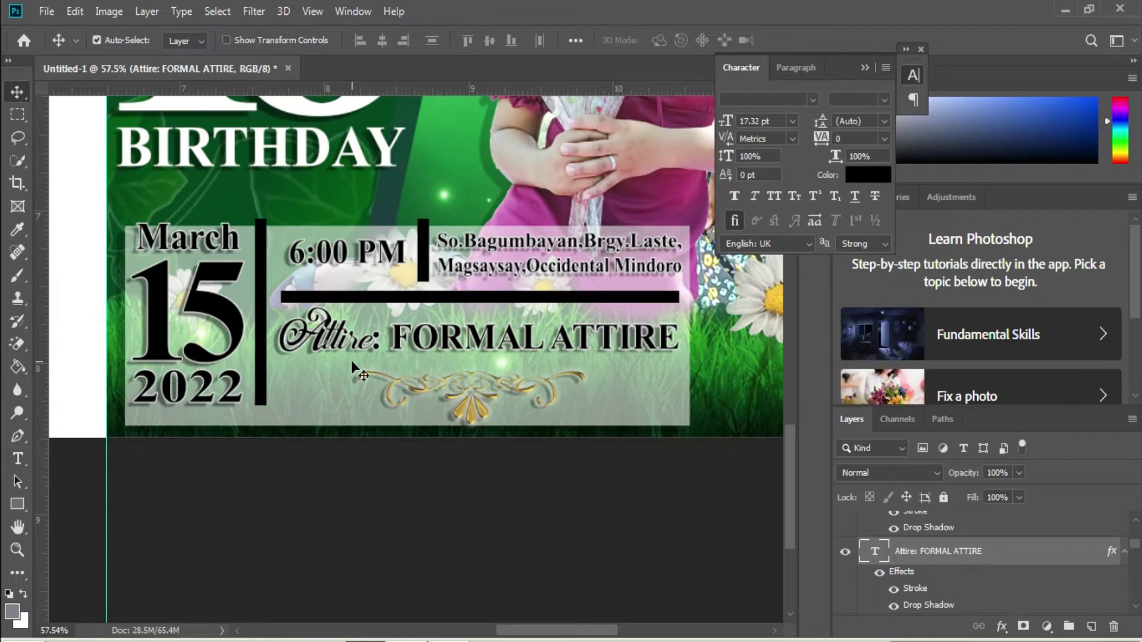
{"action": "left_click", "coordinate": [233, 398]}
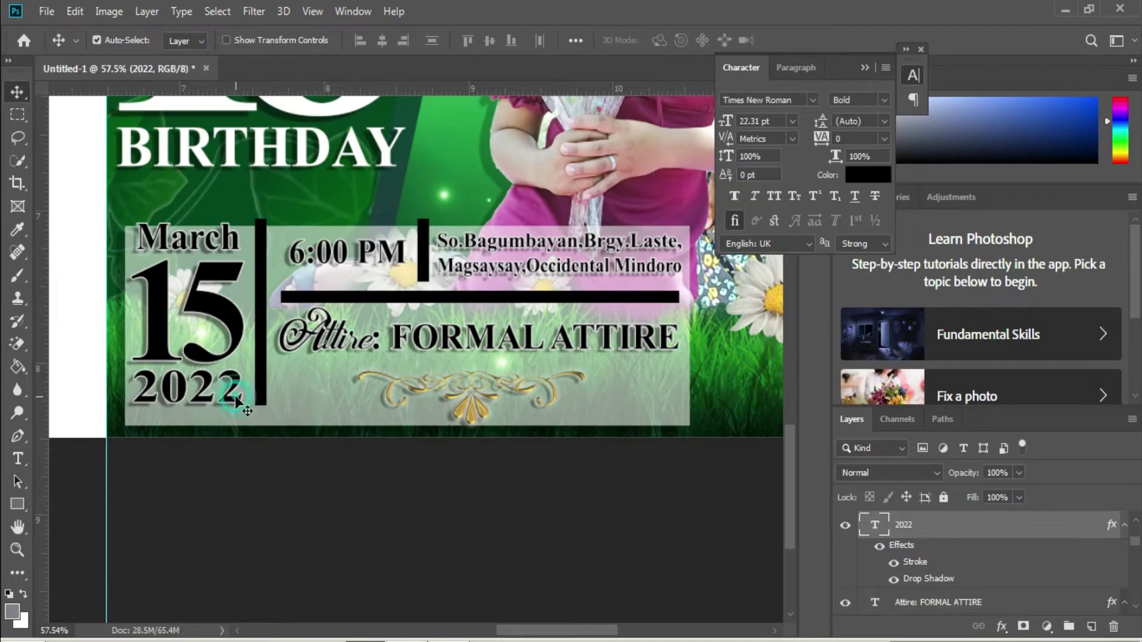
{"action": "left_click", "coordinate": [316, 386]}
{"action": "key", "text": "ctrl+t"}
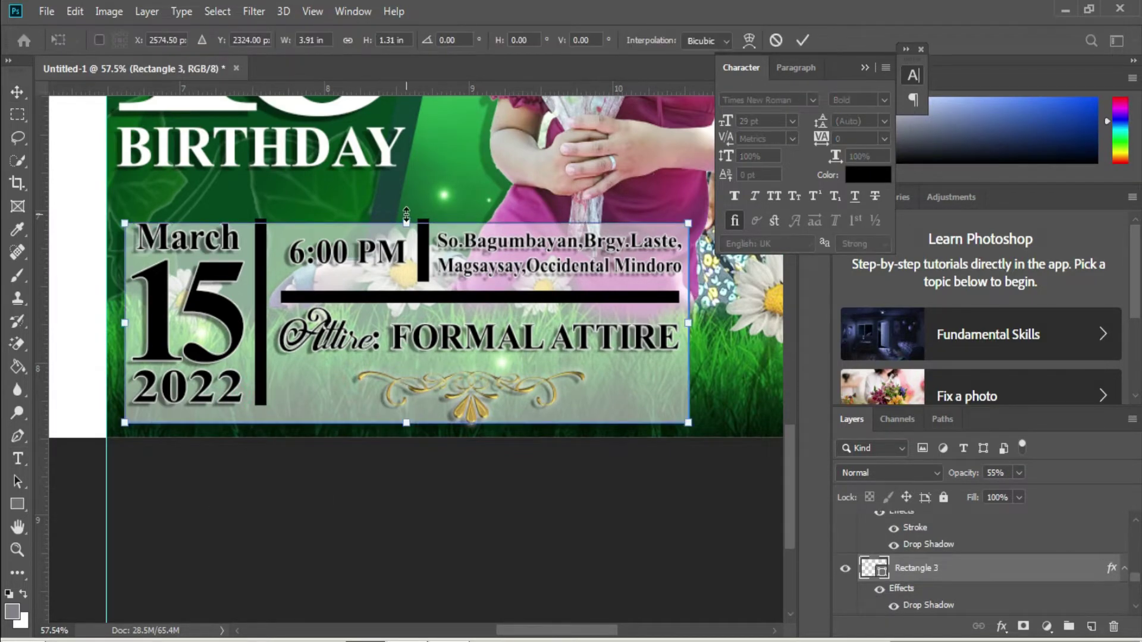
{"action": "key", "text": "Return"}
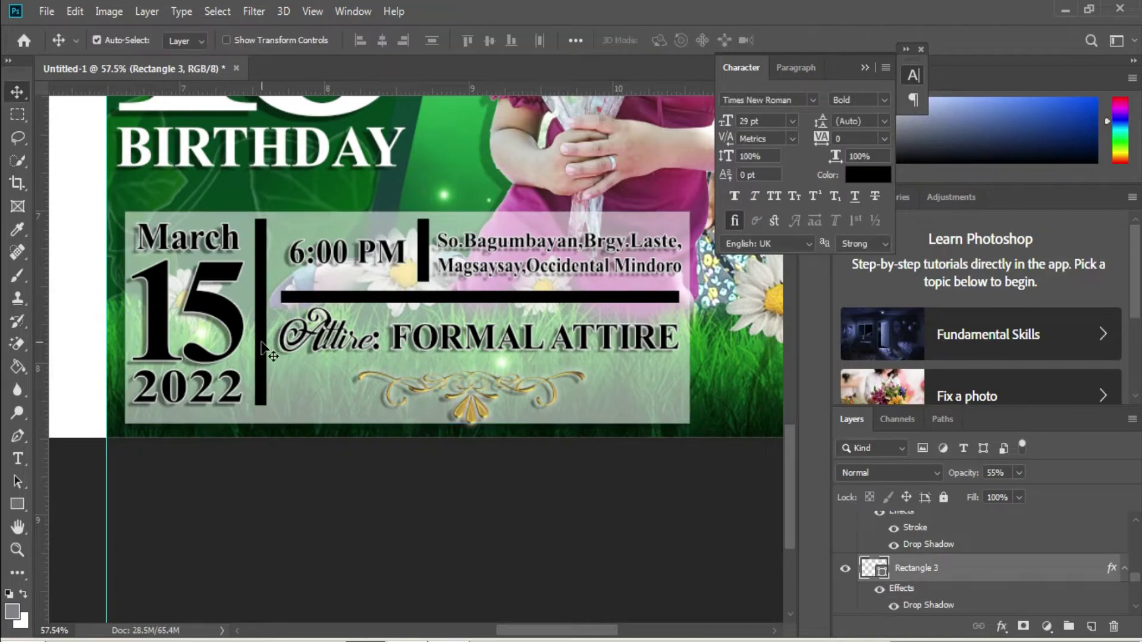
Save the banner over sample.tif, confirming the replace and accepting the TIFF options
{"action": "key", "text": "ctrl+s"}
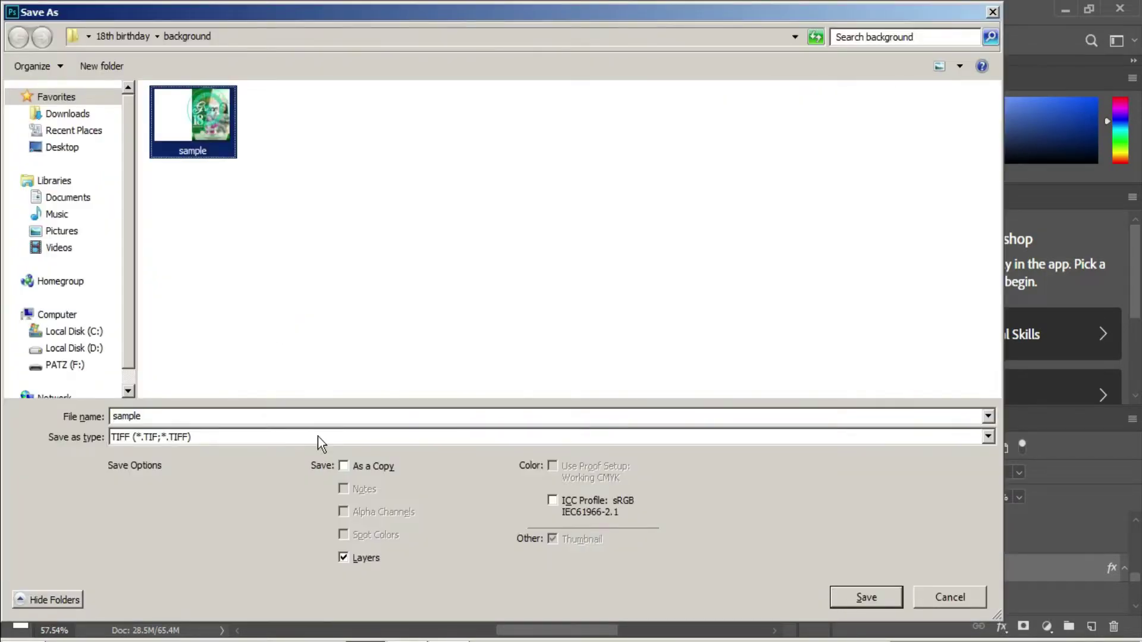
{"action": "left_click", "coordinate": [866, 597]}
{"action": "left_click", "coordinate": [615, 331]}
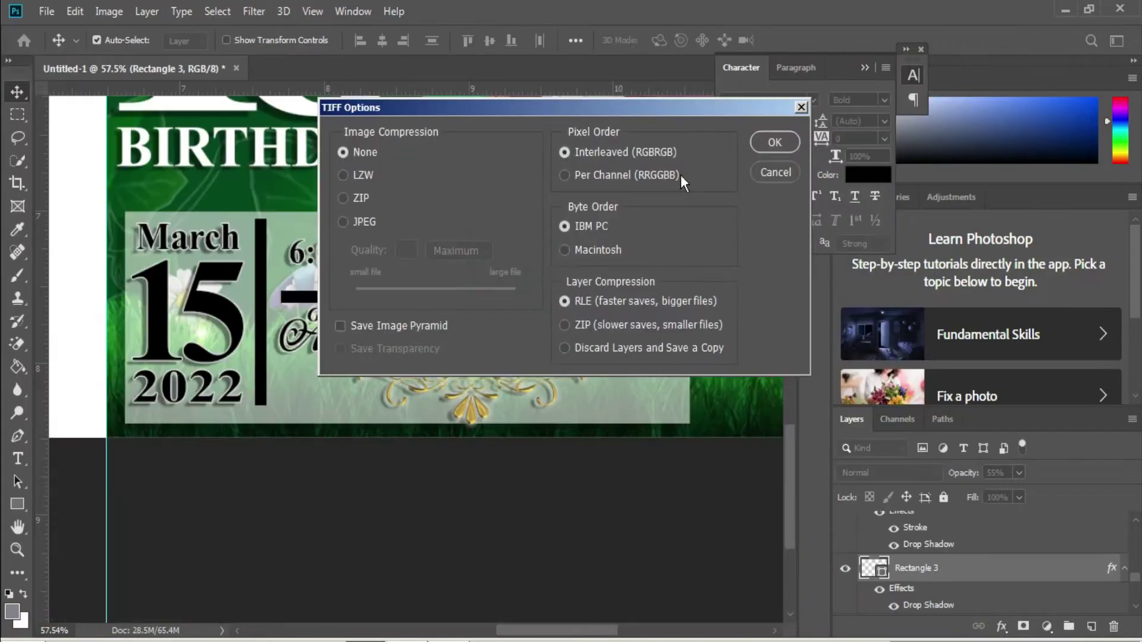
{"action": "key", "text": "Return"}
Collapse the floating character settings and zoom the view out slightly
{"action": "key", "text": "z"}
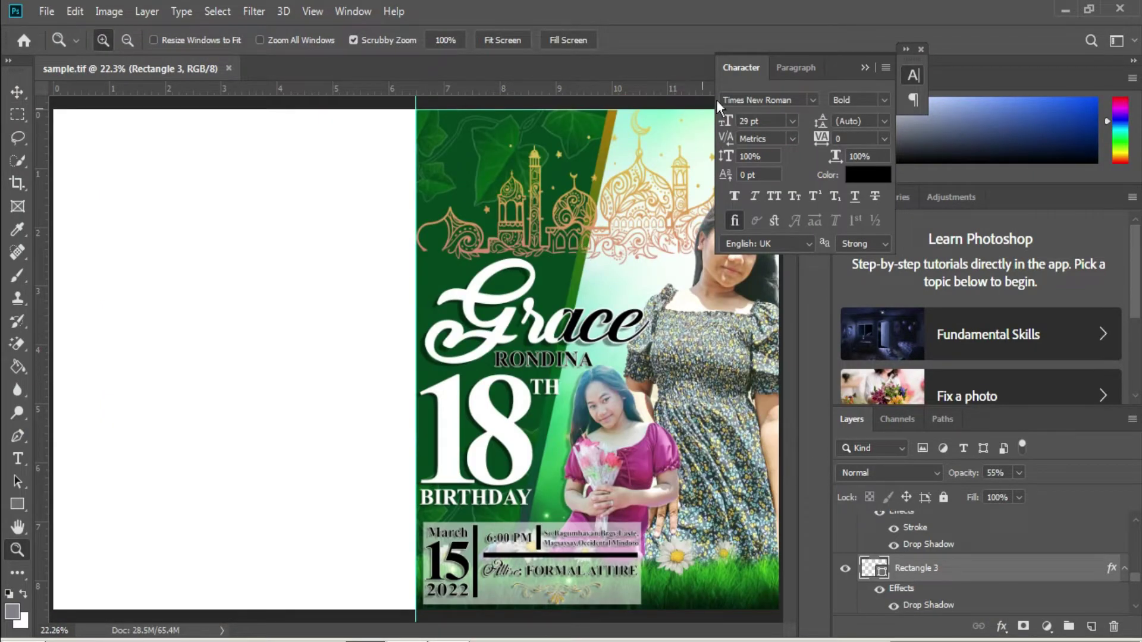
{"action": "left_click", "coordinate": [841, 123]}
{"action": "key", "text": "ctrl+minus"}
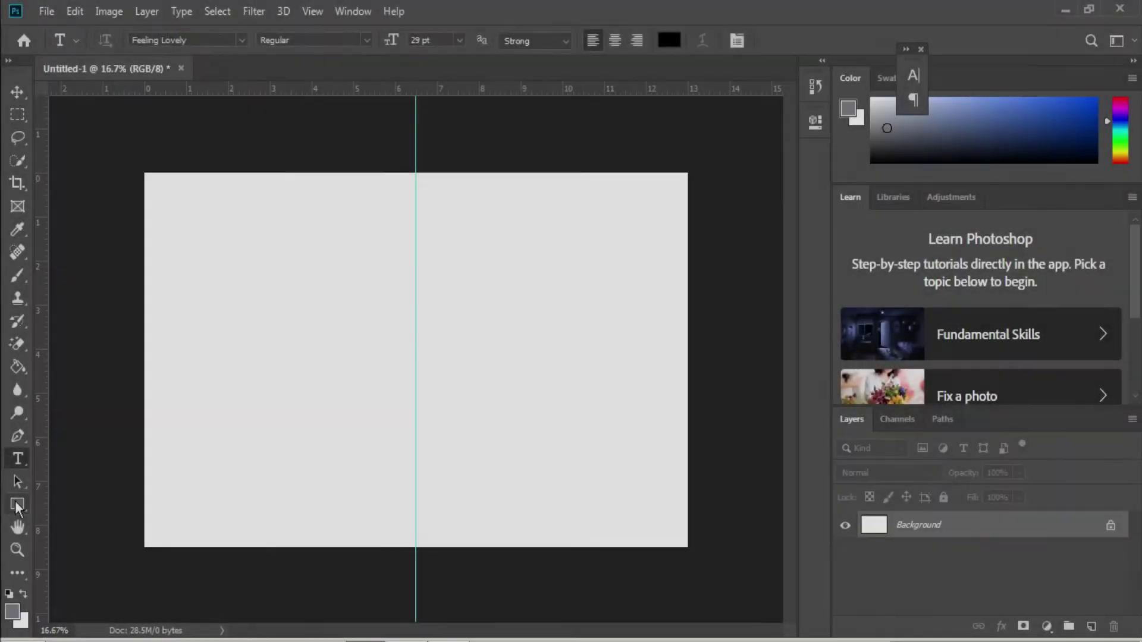
Draw a green rectangle near the left edge and resize it to 2 in by 8.10 in
{"action": "left_click", "coordinate": [18, 505]}
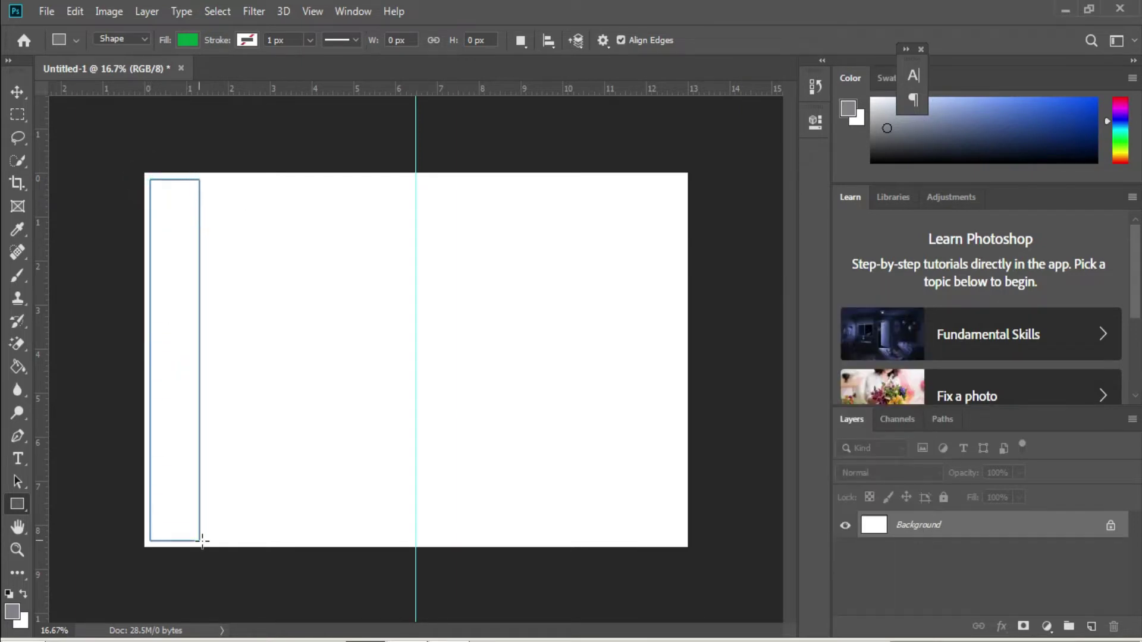
{"action": "left_click_drag", "start_coordinate": [175, 305], "coordinate": [221, 540]}
{"action": "left_click", "coordinate": [767, 115]}
{"action": "key", "text": "ctrl+t"}
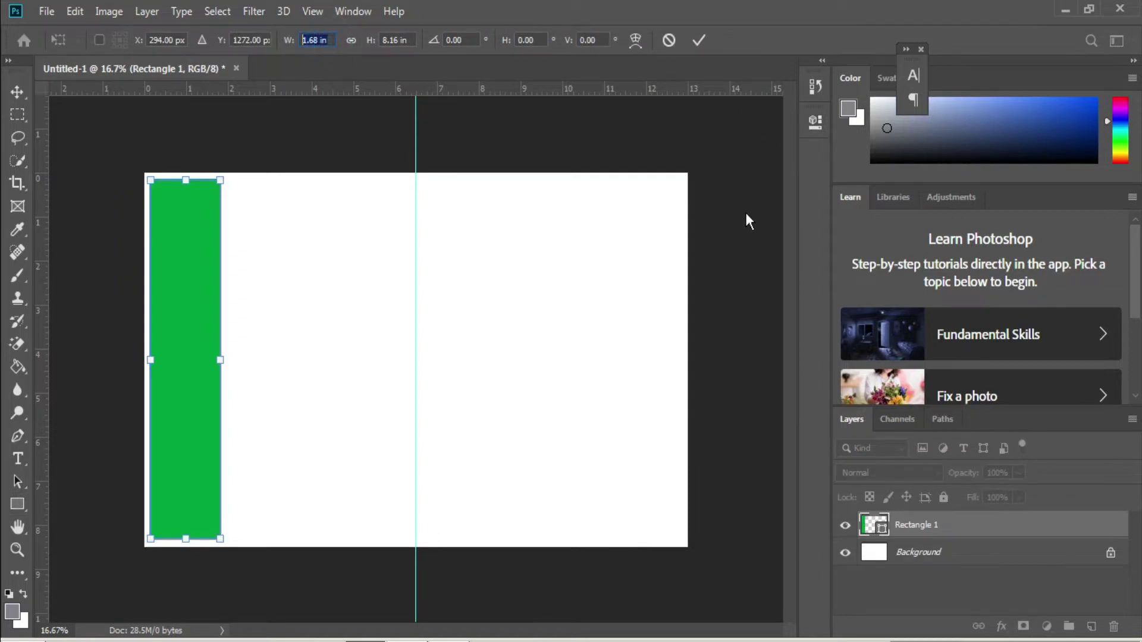
{"action": "type", "text": "2"}
{"action": "left_click_drag", "start_coordinate": [199, 282], "coordinate": [208, 283]}
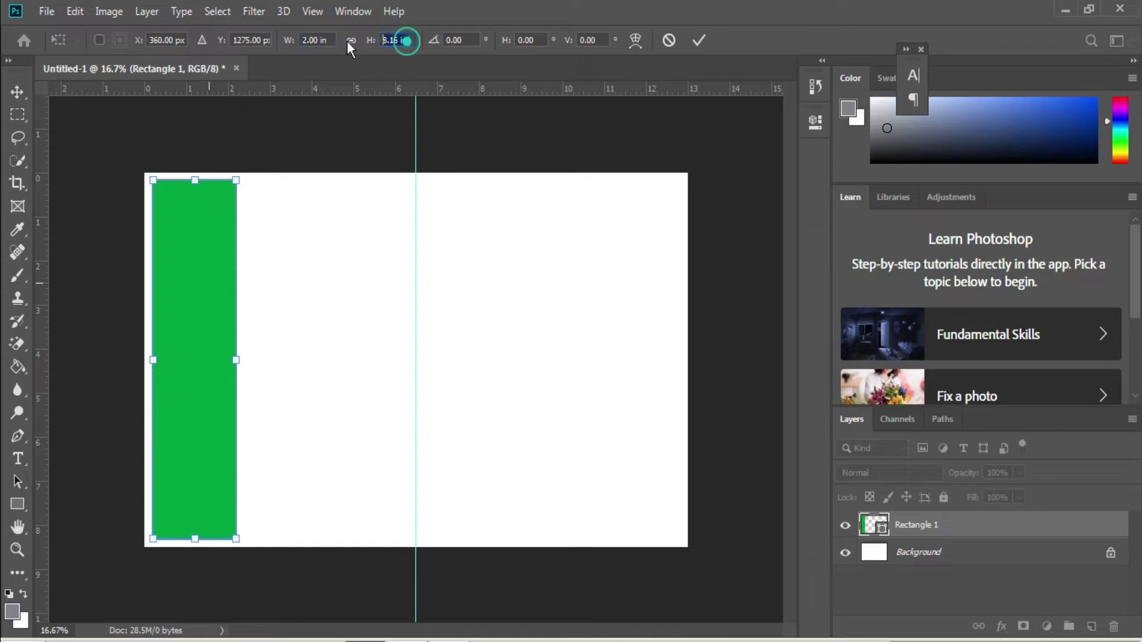
{"action": "type", "text": "8.10"}
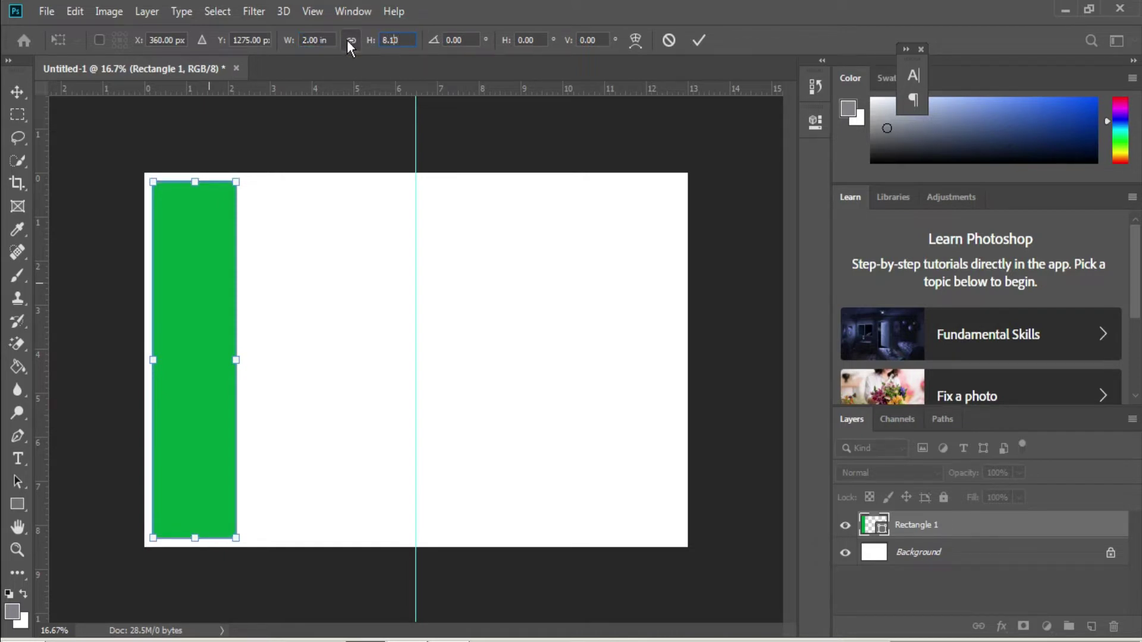
{"action": "key", "text": "Return"}
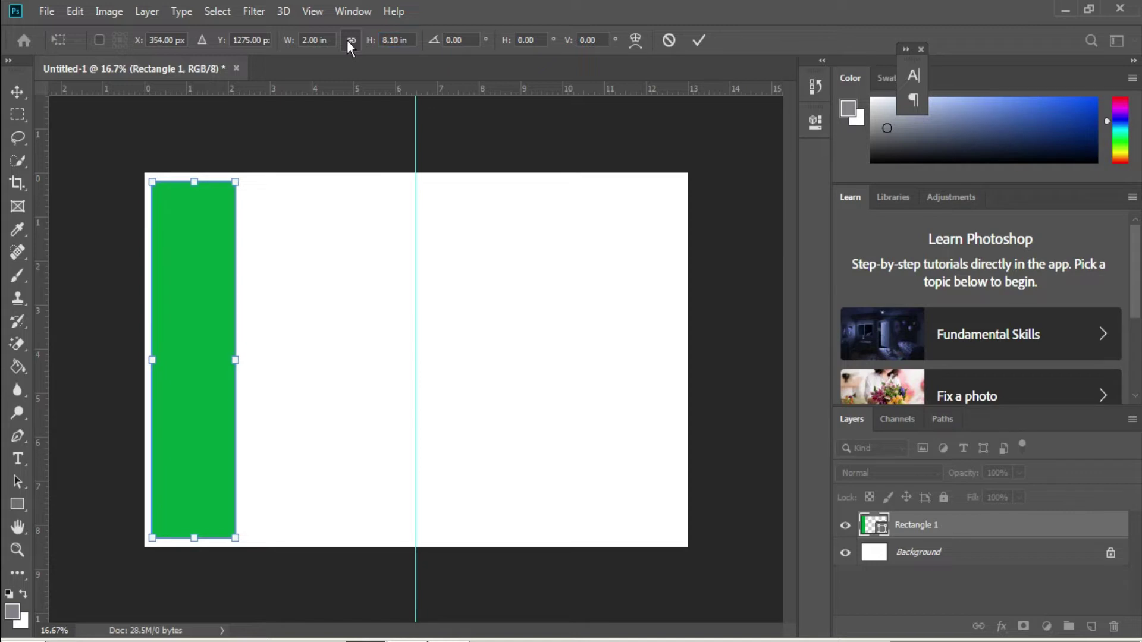
{"action": "key", "text": "Return"}
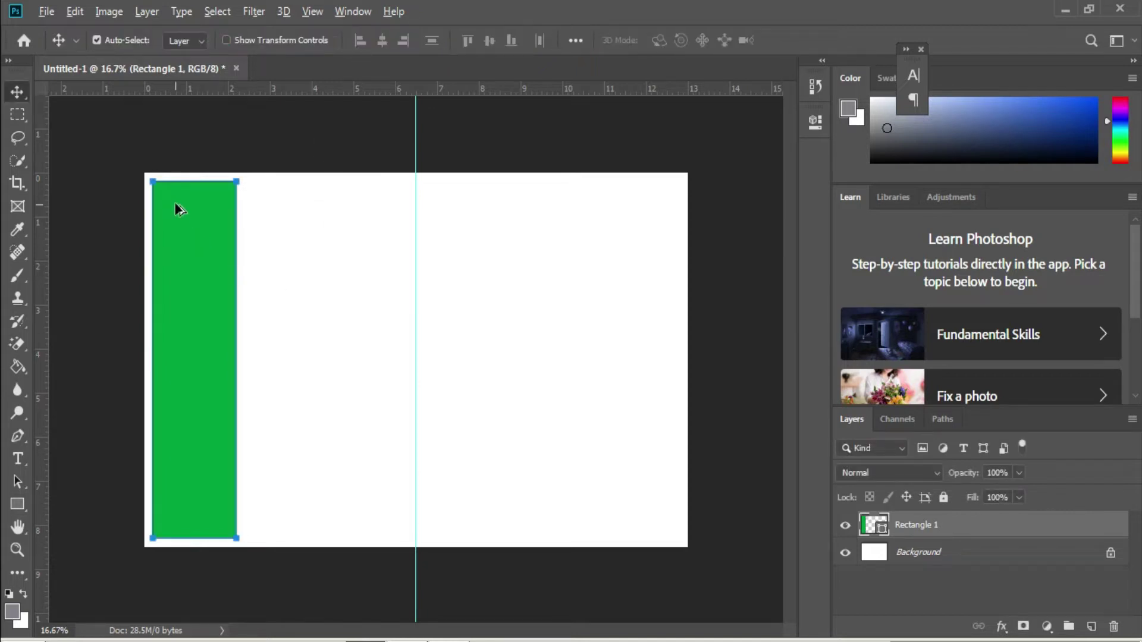
Alt-drag five copies of the green strip across the page, then transform all six together
{"action": "left_click_drag", "start_coordinate": [177, 209], "coordinate": [234, 199]}
{"action": "scroll", "coordinate": [234, 199], "scroll_direction": "up", "scroll_amount": 2}
{"action": "scroll", "coordinate": [151, 281], "scroll_direction": "up", "scroll_amount": 2}
{"action": "left_click_drag", "start_coordinate": [151, 281], "coordinate": [187, 241]}
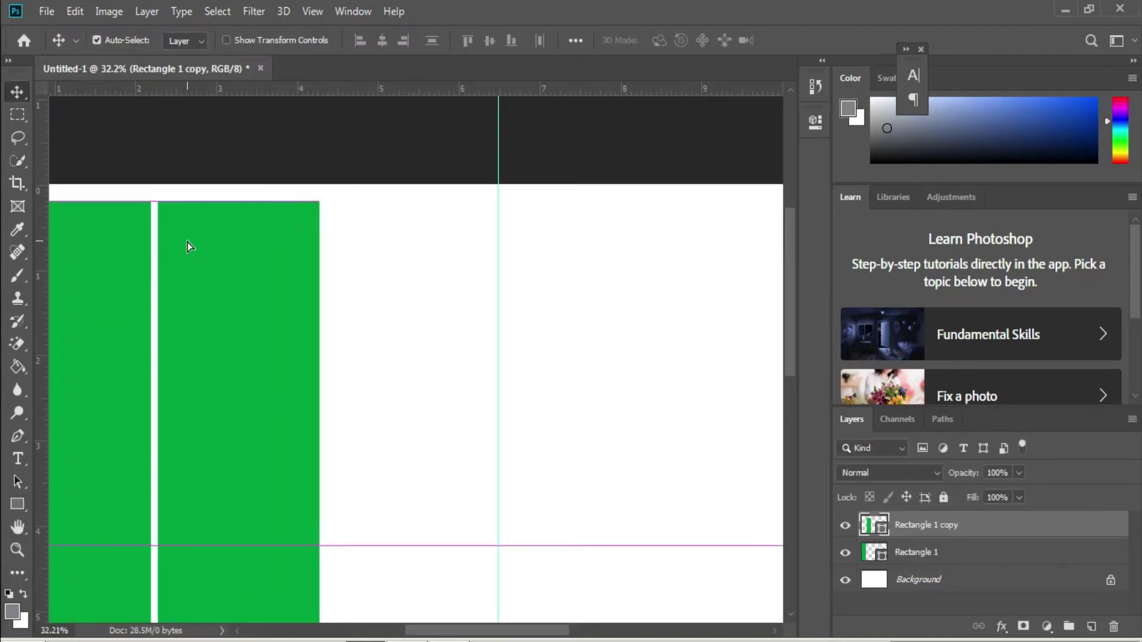
{"action": "scroll", "coordinate": [240, 294], "scroll_direction": "down", "scroll_amount": 1}
{"action": "scroll", "coordinate": [285, 313], "scroll_direction": "down", "scroll_amount": 2}
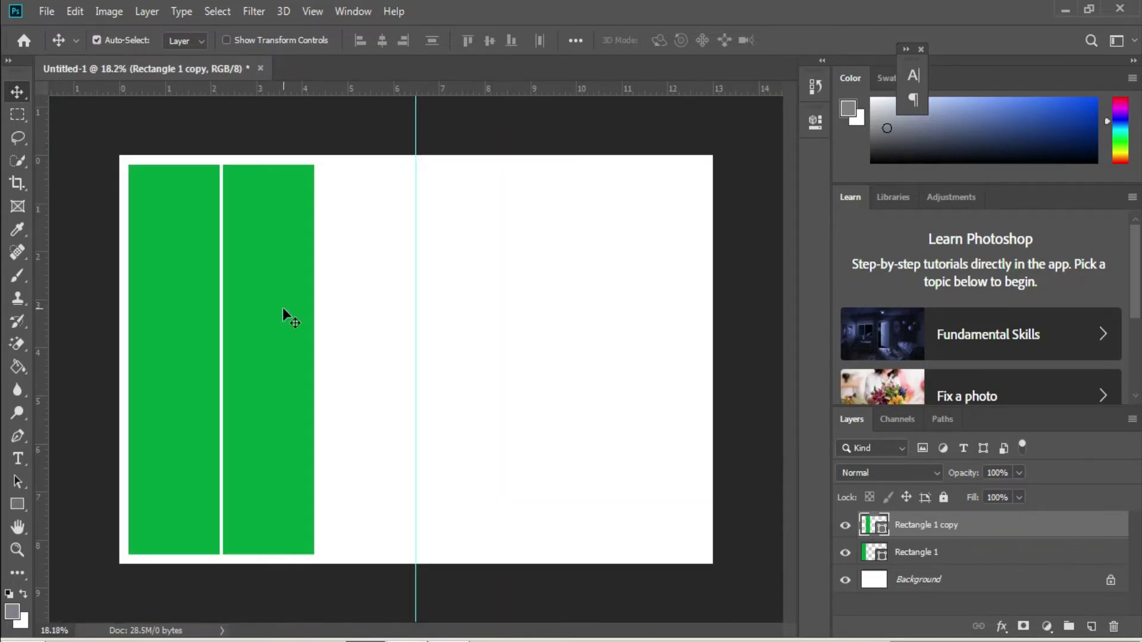
{"action": "mouse_move", "coordinate": [283, 309]}
{"action": "left_mouse_down"}
{"action": "mouse_move", "coordinate": [359, 201]}
{"action": "mouse_move", "coordinate": [475, 228]}
{"action": "mouse_move", "coordinate": [451, 193]}
{"action": "left_mouse_up"}
{"action": "mouse_move", "coordinate": [462, 236]}
{"action": "left_mouse_down"}
{"action": "mouse_move", "coordinate": [564, 199]}
{"action": "mouse_move", "coordinate": [658, 247]}
{"action": "mouse_move", "coordinate": [648, 216]}
{"action": "left_mouse_up"}
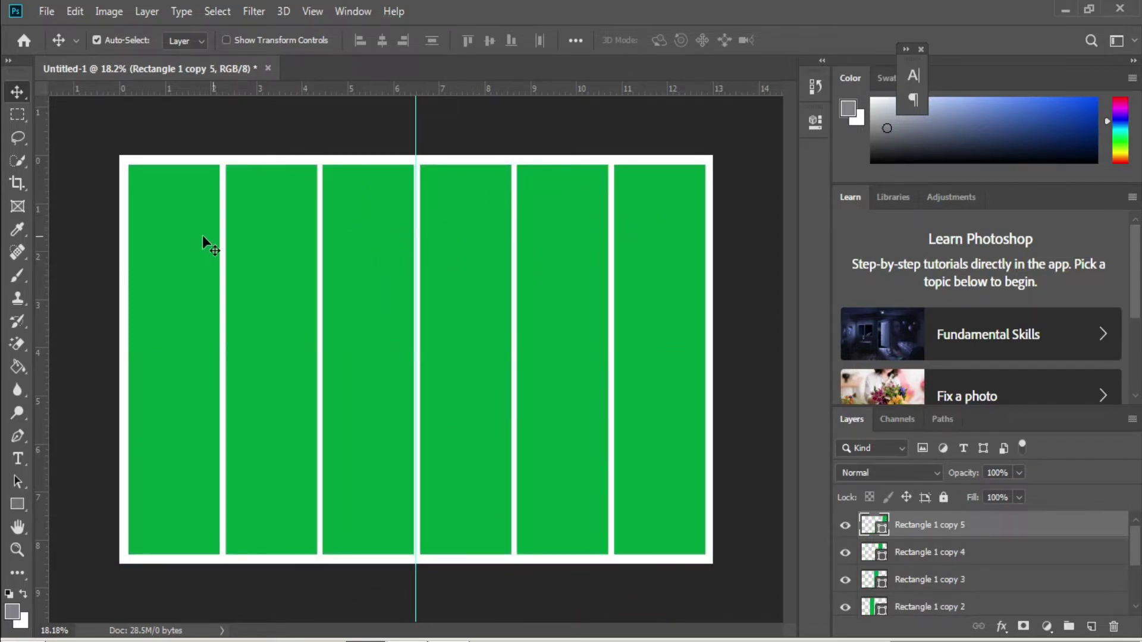
{"action": "key", "text": "ctrl+alt+a"}
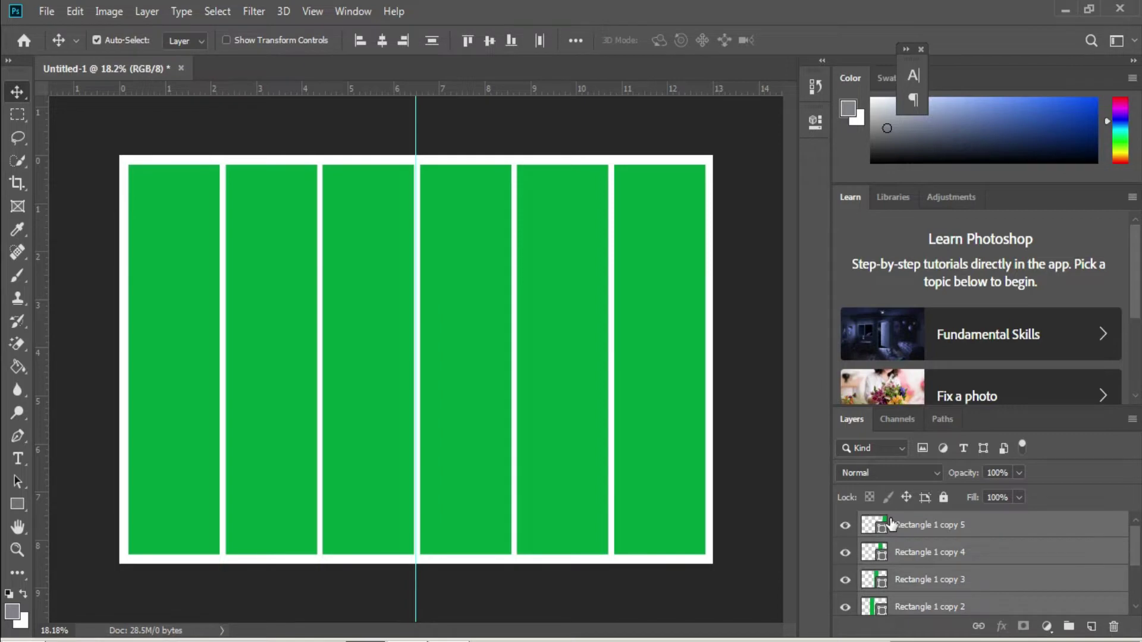
{"action": "key", "text": "ctrl+t"}
{"action": "key", "text": "Return"}
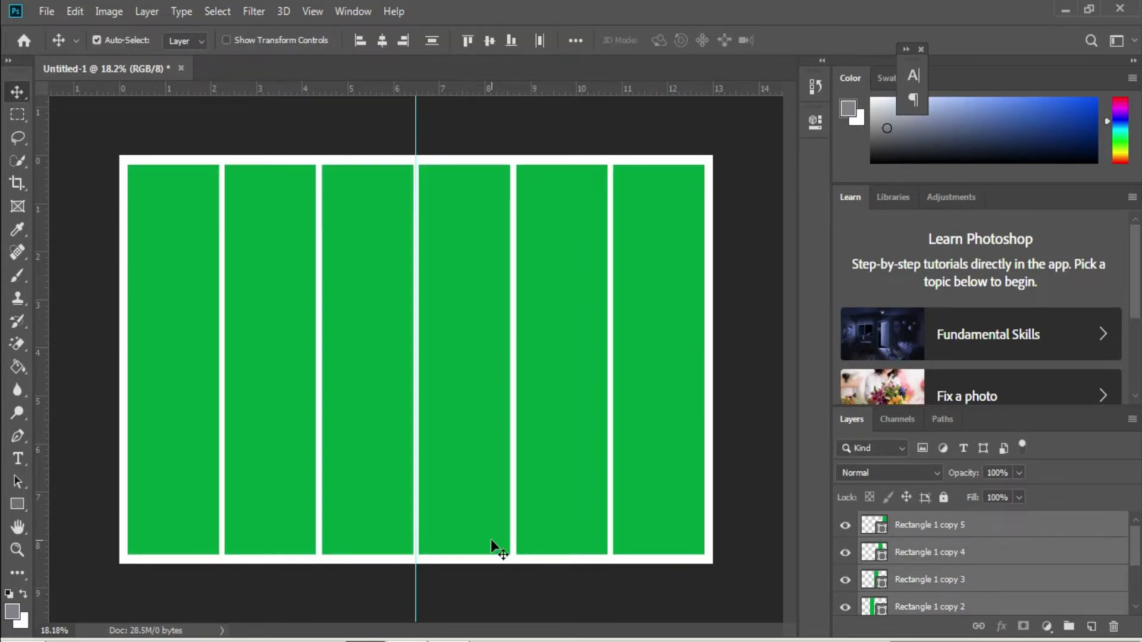
With the first strip selected, place the ZSnk7J fern image from 18th birthday > background
{"action": "right_click", "coordinate": [162, 226]}
{"action": "left_click", "coordinate": [173, 233]}
{"action": "left_click", "coordinate": [47, 11]}
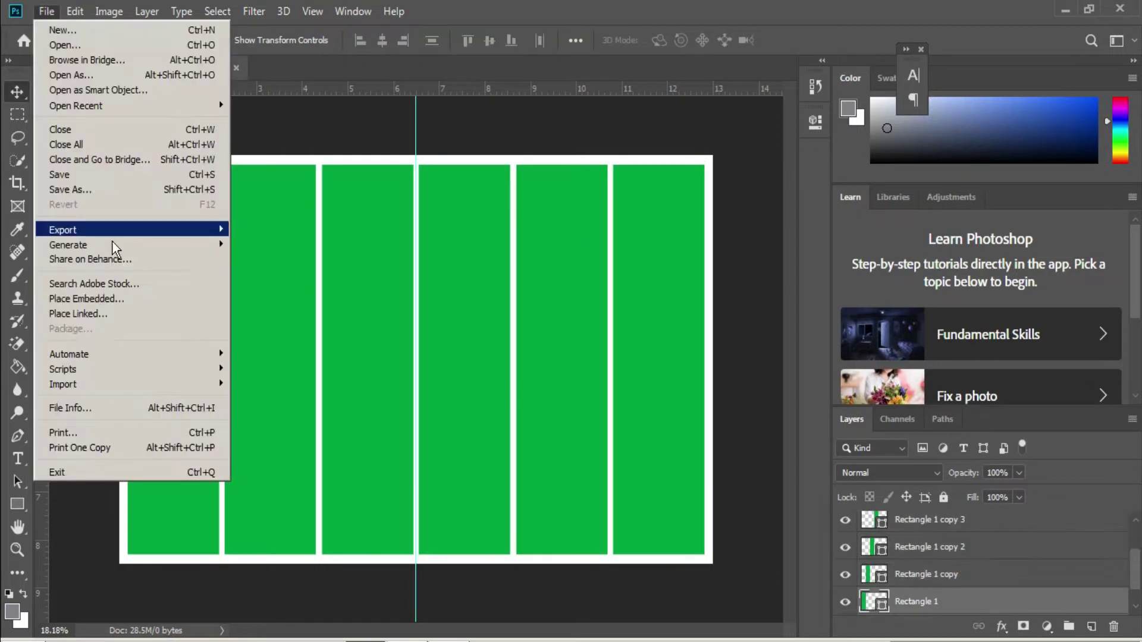
{"action": "left_click", "coordinate": [117, 297]}
{"action": "left_click", "coordinate": [62, 146]}
{"action": "double_click", "coordinate": [208, 357]}
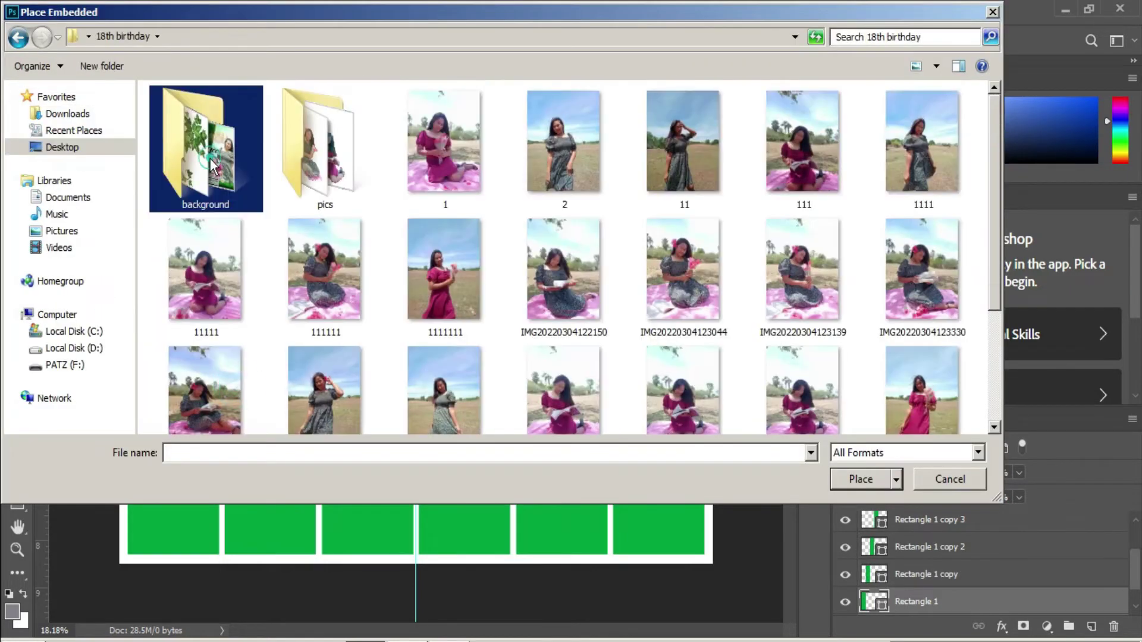
{"action": "double_click", "coordinate": [209, 137]}
{"action": "scroll", "coordinate": [498, 269], "scroll_direction": "down", "scroll_amount": 5}
{"action": "left_click", "coordinate": [238, 354]}
{"action": "double_click", "coordinate": [241, 354]}
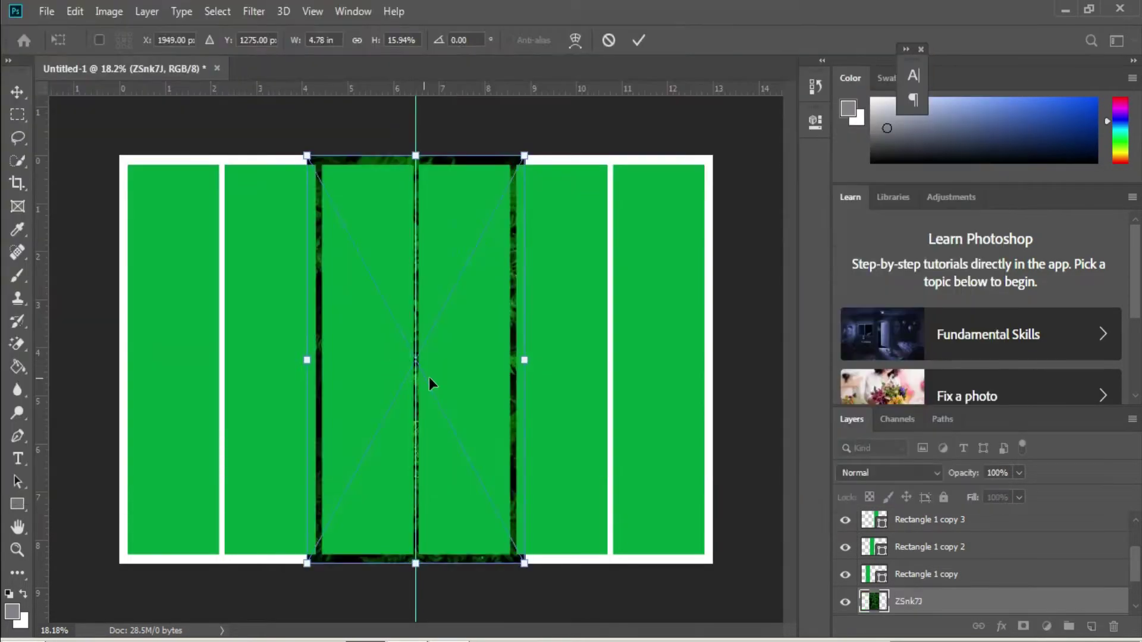
Move and scale the fern image over the first strip and commit it
{"action": "left_click_drag", "start_coordinate": [223, 373], "coordinate": [200, 378]}
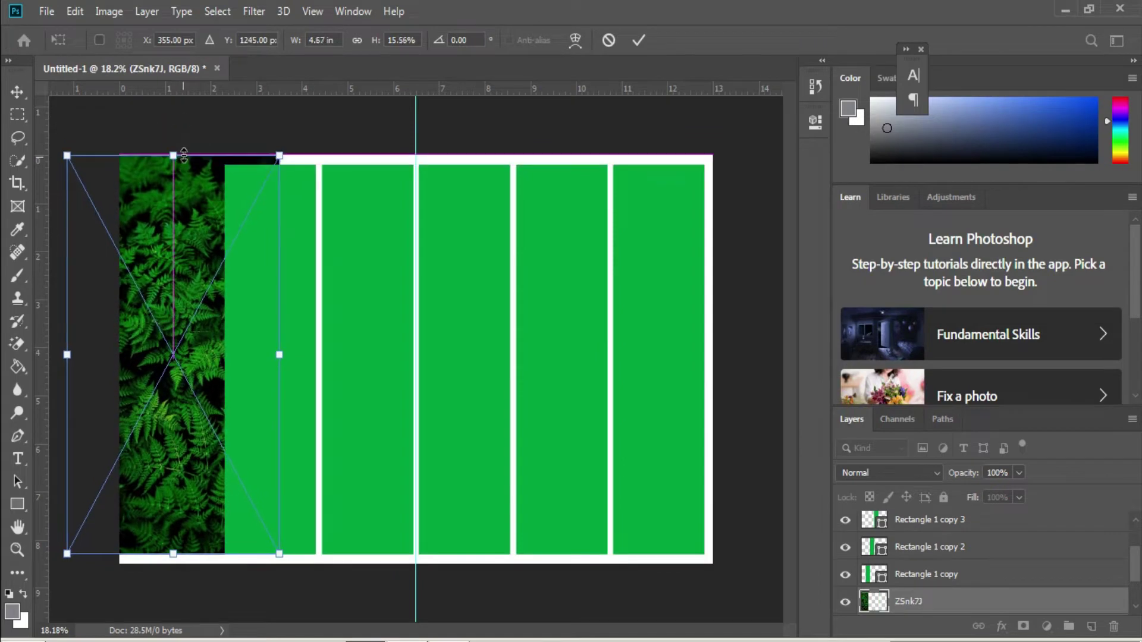
{"action": "mouse_move", "coordinate": [180, 141]}
{"action": "left_mouse_down"}
{"action": "mouse_move", "coordinate": [180, 172]}
{"action": "mouse_move", "coordinate": [189, 161]}
{"action": "left_mouse_up"}
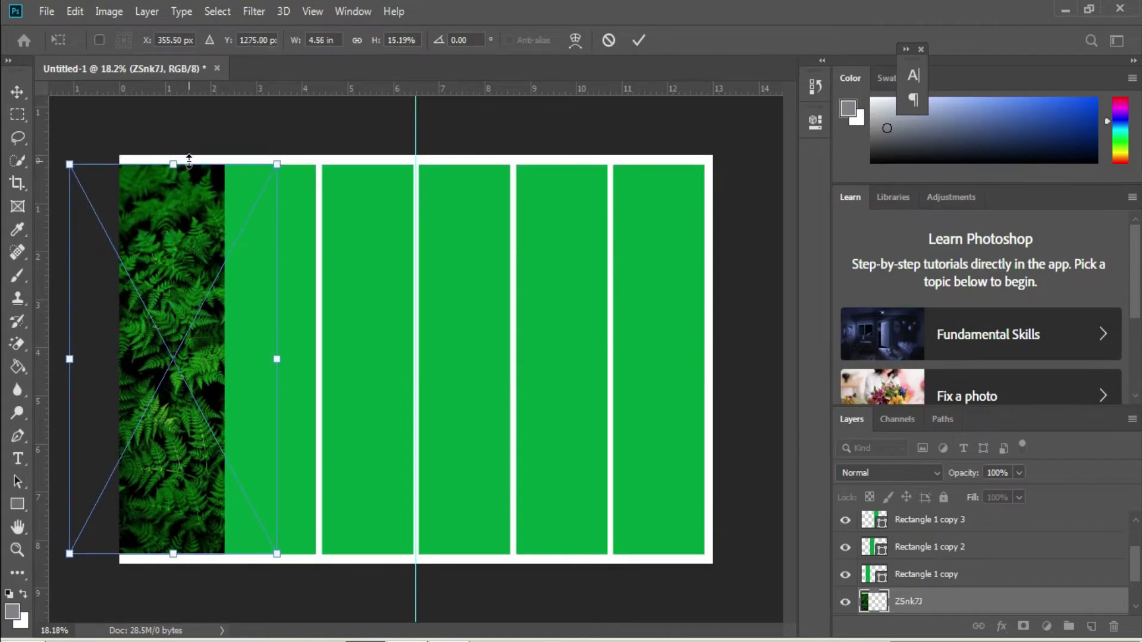
{"action": "key", "text": "Return"}
{"action": "scroll", "coordinate": [269, 357], "scroll_direction": "up", "scroll_amount": 3}
{"action": "left_click_drag", "start_coordinate": [514, 628], "coordinate": [458, 632]}
{"action": "scroll", "coordinate": [217, 299], "scroll_direction": "down", "scroll_amount": 3}
Place portrait photo 11 from the 18th birthday > pics folder
{"action": "left_click", "coordinate": [47, 11]}
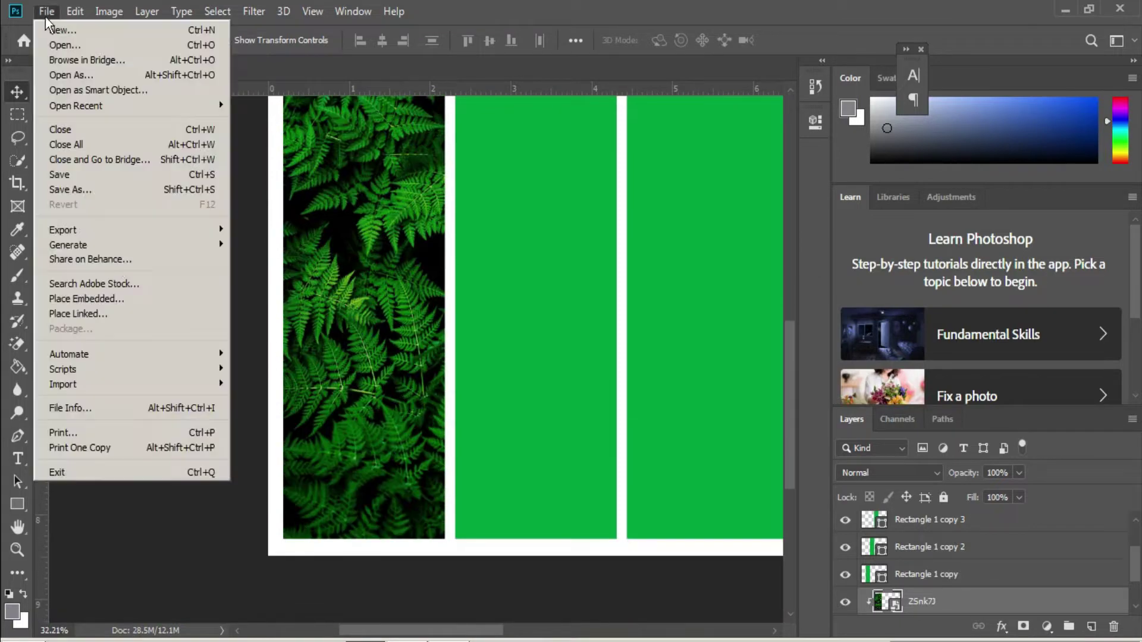
{"action": "left_click", "coordinate": [107, 298]}
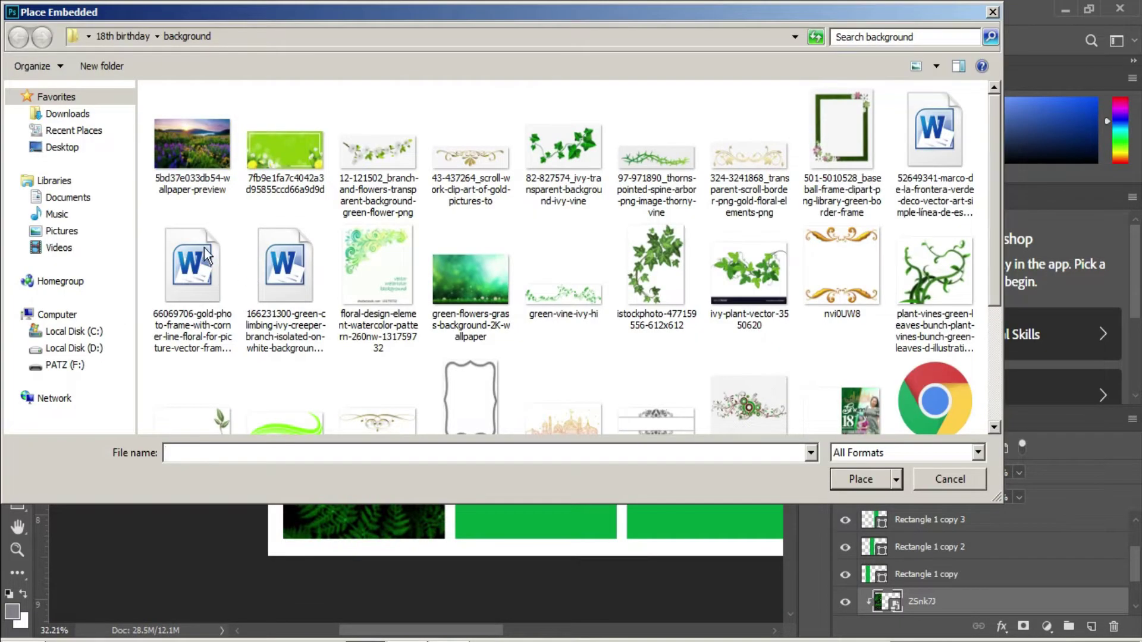
{"action": "left_click", "coordinate": [62, 147]}
{"action": "double_click", "coordinate": [214, 357]}
{"action": "double_click", "coordinate": [324, 158]}
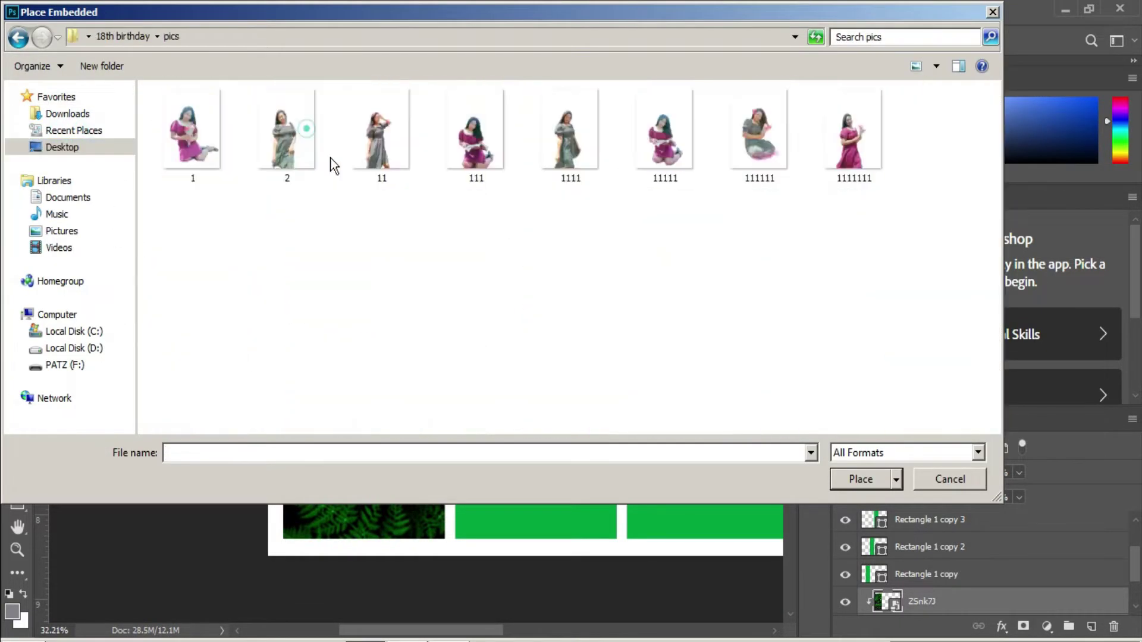
{"action": "double_click", "coordinate": [377, 141]}
Position the portrait over the fern strip, commit it and clip it to the strip
{"action": "left_click_drag", "start_coordinate": [455, 319], "coordinate": [417, 276]}
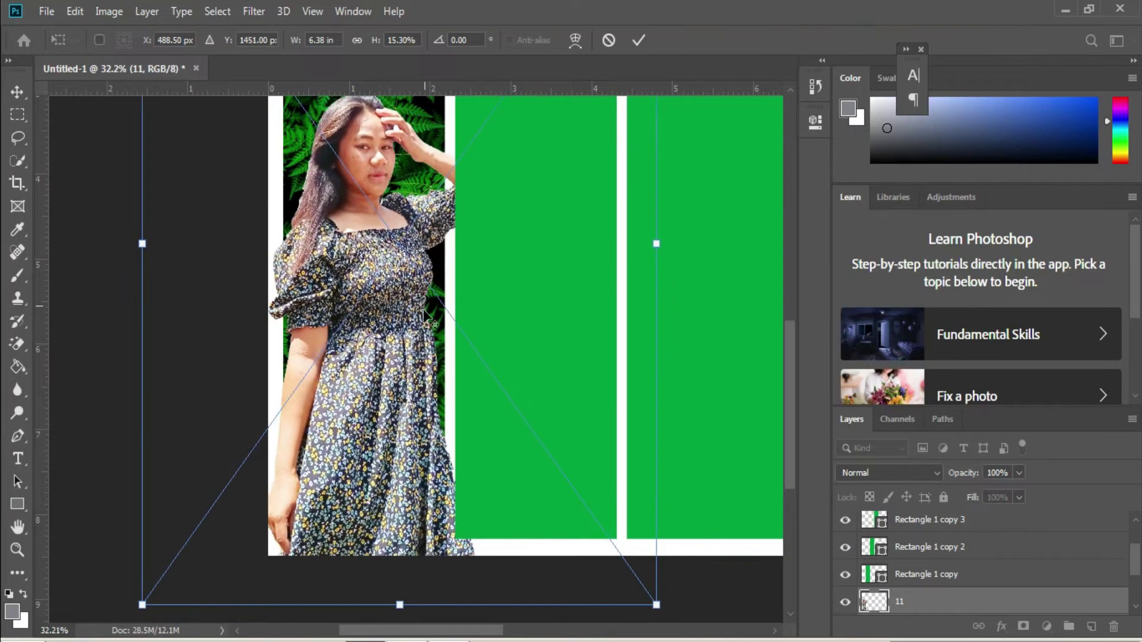
{"action": "key", "text": "ctrl+0"}
{"action": "left_click_drag", "start_coordinate": [234, 379], "coordinate": [220, 385]}
{"action": "key", "text": "Return"}
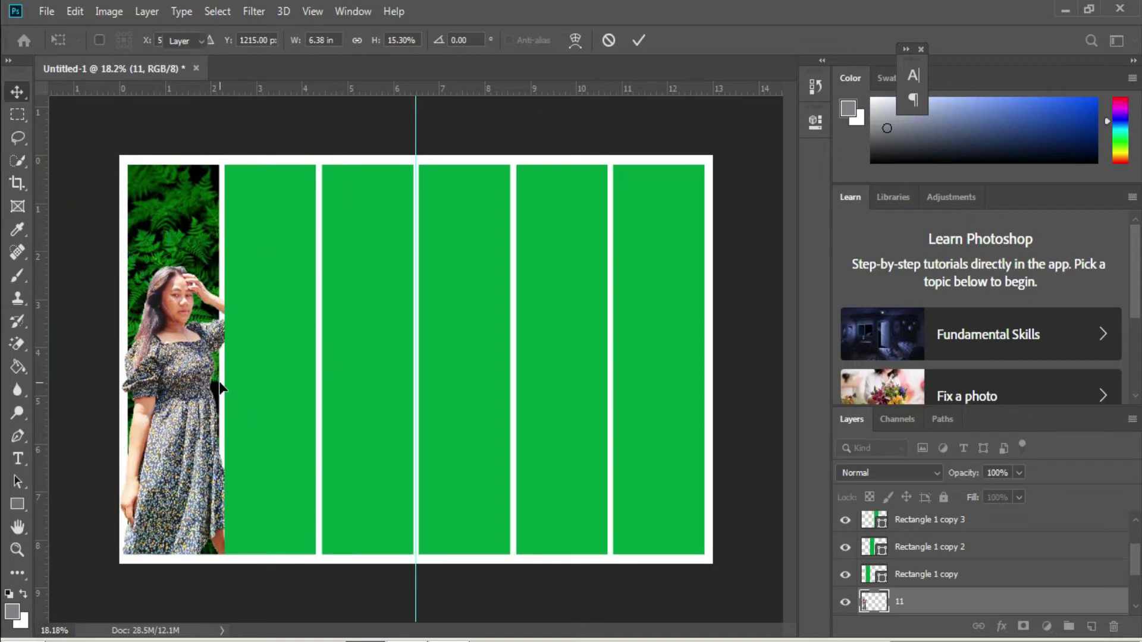
{"action": "key", "text": "ctrl+alt+g"}
Set the portrait layer's opacity to 85% in Blending Options
{"action": "right_click", "coordinate": [871, 600]}
{"action": "left_click", "coordinate": [744, 18]}
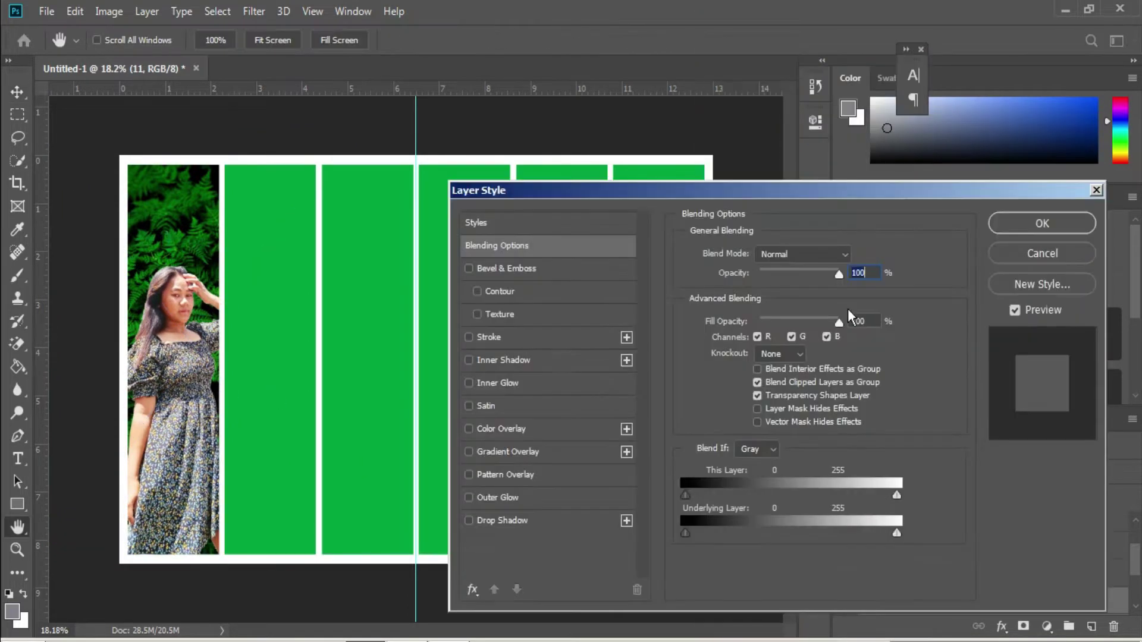
{"action": "mouse_move", "coordinate": [838, 273]}
{"action": "left_mouse_down"}
{"action": "mouse_move", "coordinate": [813, 275]}
{"action": "mouse_move", "coordinate": [827, 280]}
{"action": "left_mouse_up"}
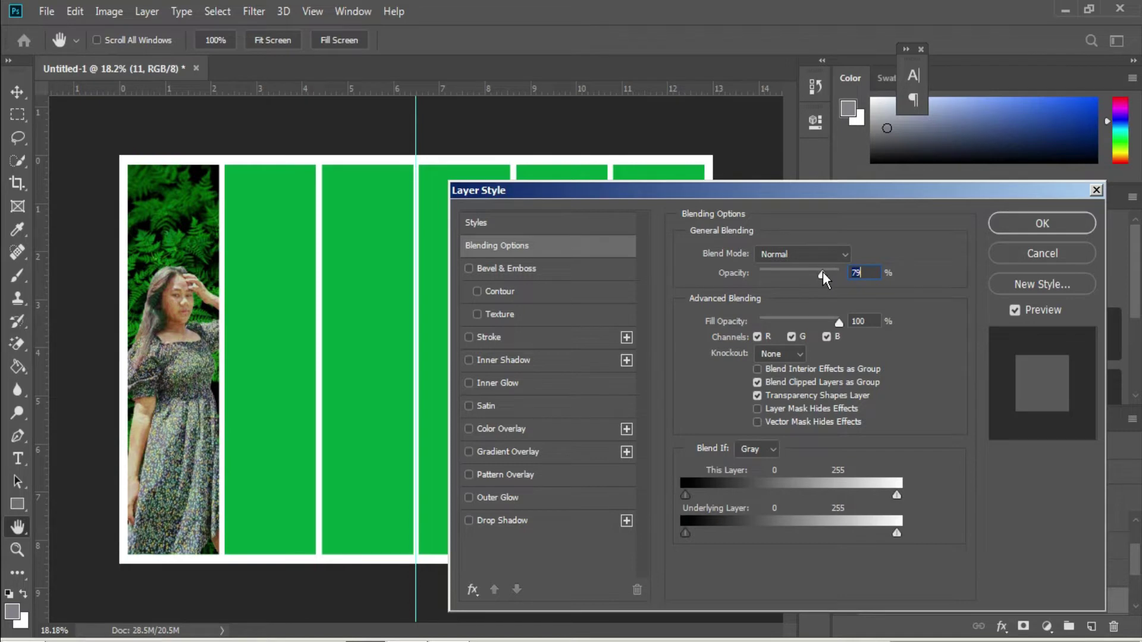
{"action": "left_click_drag", "start_coordinate": [823, 273], "coordinate": [827, 274]}
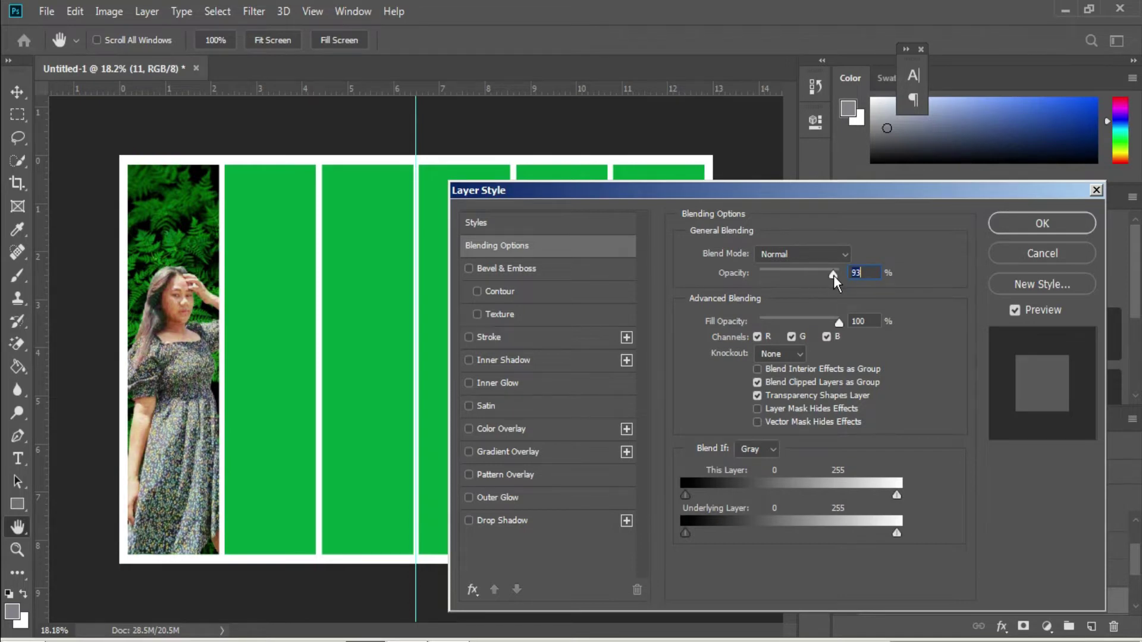
{"action": "left_click", "coordinate": [992, 226]}
Scale the portrait down and reposition it within the first fern strip
{"action": "right_click", "coordinate": [955, 607]}
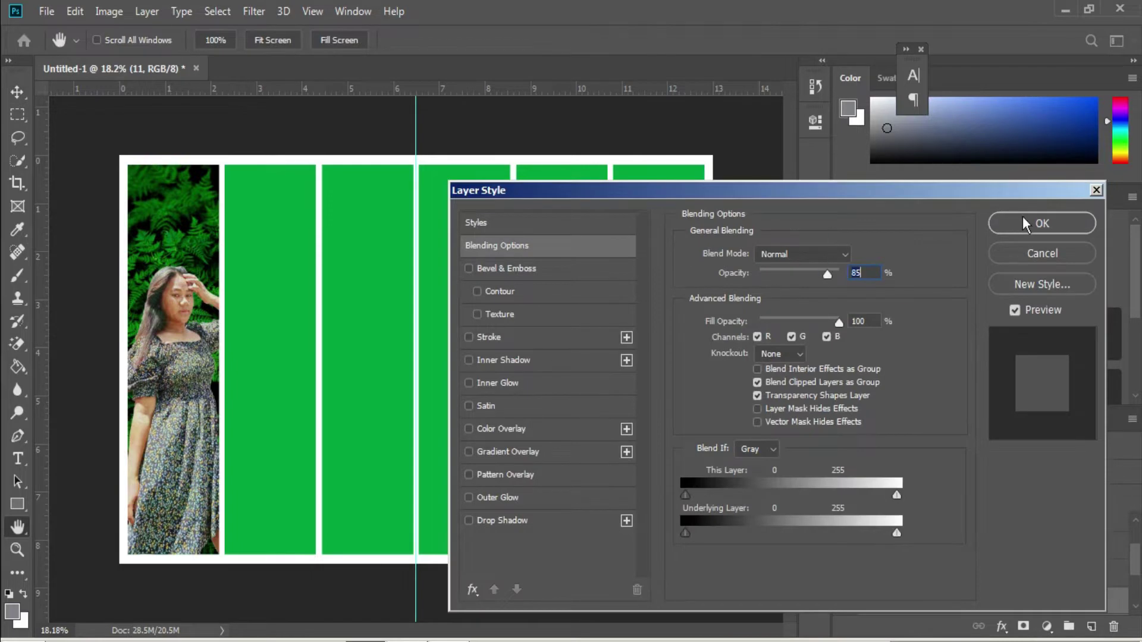
{"action": "left_click", "coordinate": [1022, 223]}
{"action": "key", "text": "ctrl+t"}
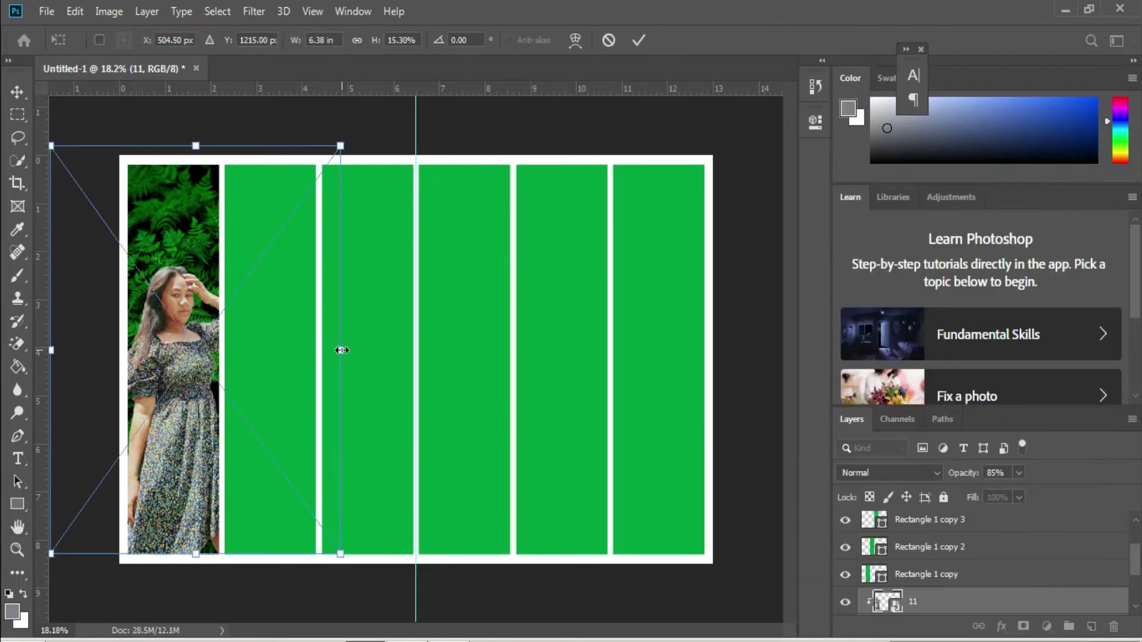
{"action": "left_click_drag", "start_coordinate": [339, 346], "coordinate": [449, 334]}
{"action": "mouse_move", "coordinate": [308, 360]}
{"action": "left_mouse_down"}
{"action": "mouse_move", "coordinate": [318, 337]}
{"action": "mouse_move", "coordinate": [264, 569]}
{"action": "mouse_move", "coordinate": [259, 544]}
{"action": "left_mouse_up"}
{"action": "key", "text": "ctrl+minus"}
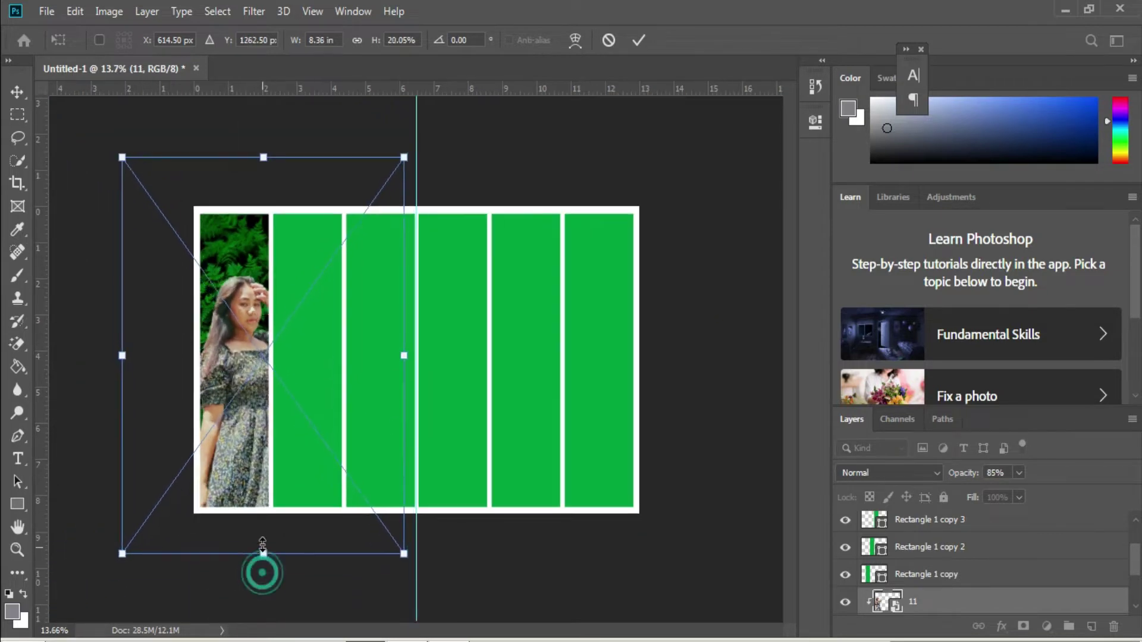
{"action": "scroll", "coordinate": [330, 342], "scroll_direction": "up", "scroll_amount": 3}
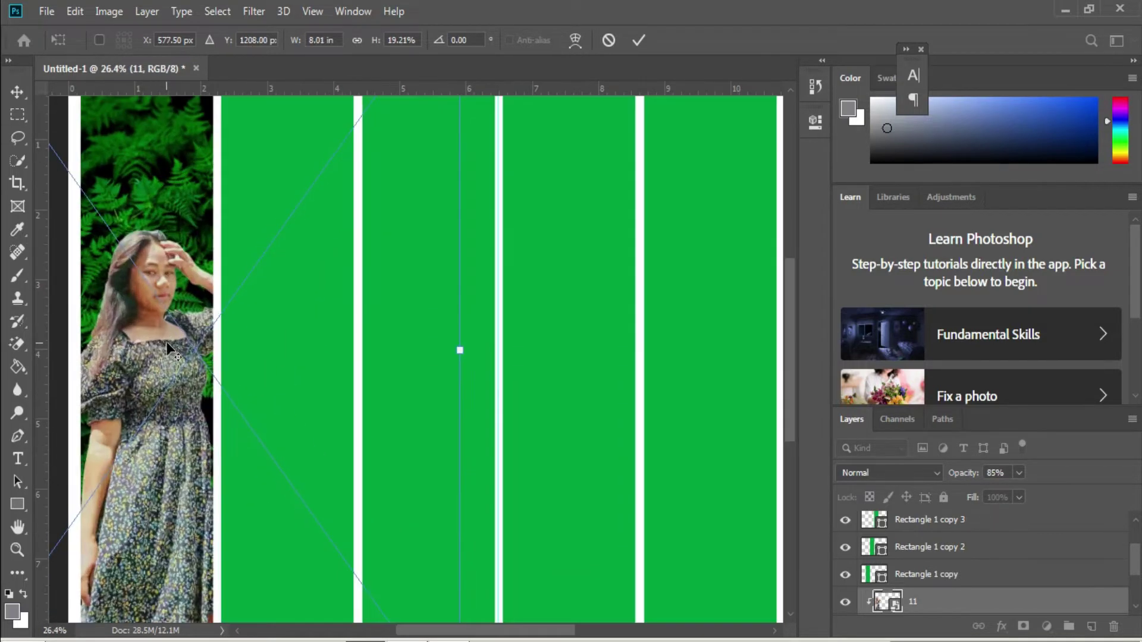
{"action": "left_click_drag", "start_coordinate": [339, 357], "coordinate": [354, 357]}
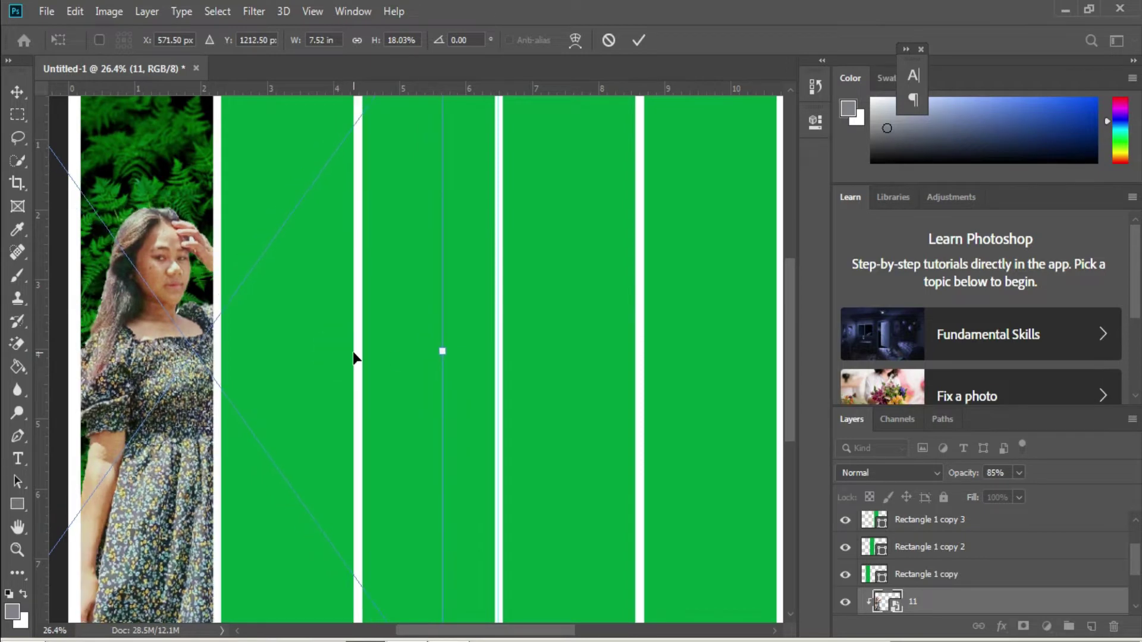
{"action": "key", "text": "Return"}
{"action": "scroll", "coordinate": [360, 354], "scroll_direction": "down", "scroll_amount": 3}
{"action": "scroll", "coordinate": [543, 442], "scroll_direction": "up", "scroll_amount": 3}
Set the portrait layer's opacity to 80% through its blending options
{"action": "right_click", "coordinate": [1058, 602]}
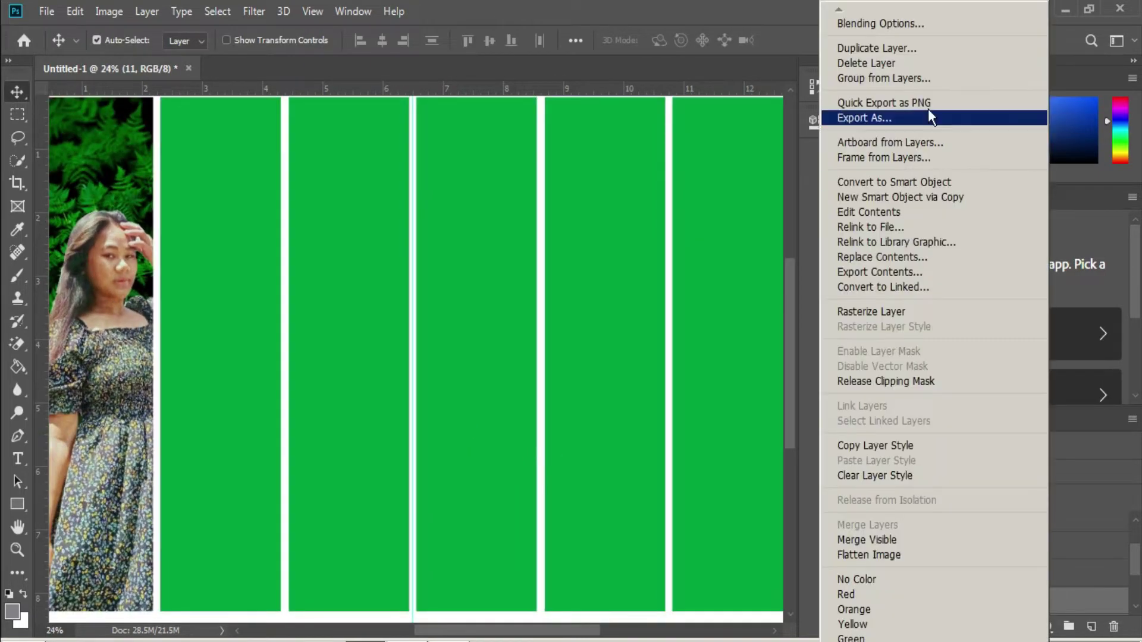
{"action": "left_click", "coordinate": [881, 23]}
{"action": "key", "text": "Escape"}
{"action": "scroll", "coordinate": [238, 309], "scroll_direction": "down", "scroll_amount": 2}
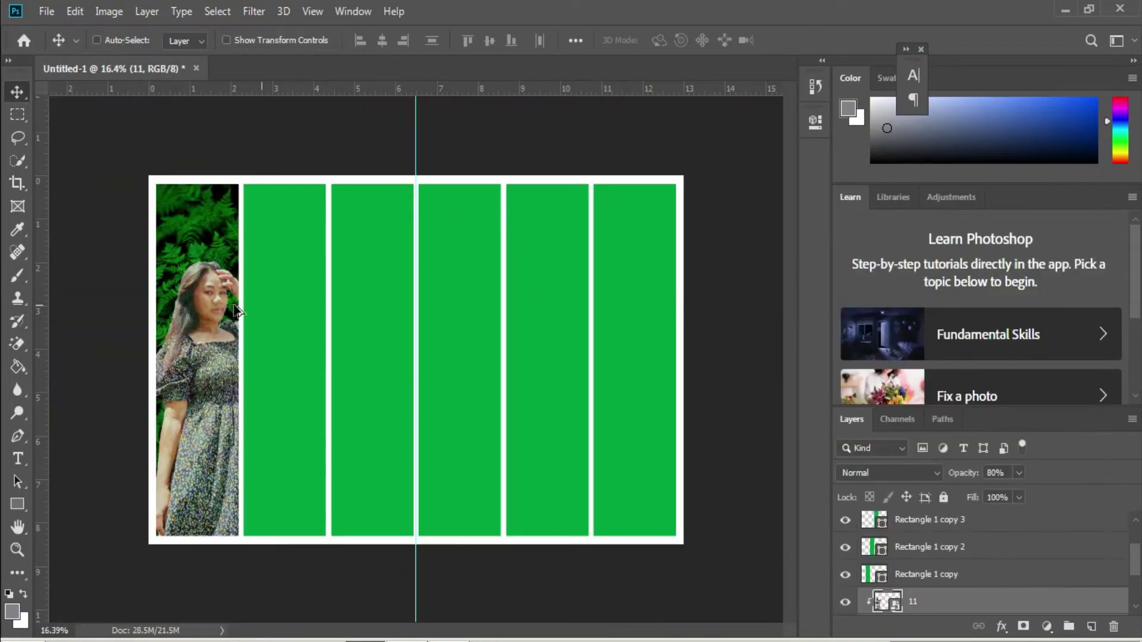
{"action": "scroll", "coordinate": [238, 310], "scroll_direction": "up", "scroll_amount": 2}
{"action": "right_click", "coordinate": [233, 208]}
{"action": "left_click", "coordinate": [258, 220]}
Place the ZSnk7J fern image from the 18th birthday background folder, clipped into the second strip
{"action": "left_click", "coordinate": [46, 12]}
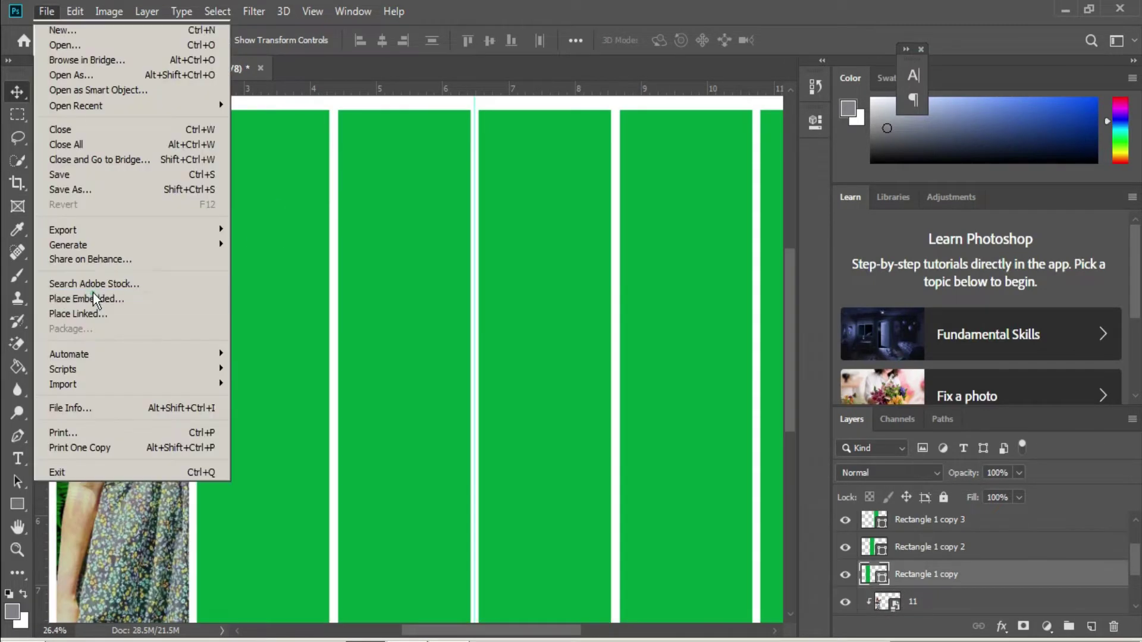
{"action": "left_click", "coordinate": [95, 300]}
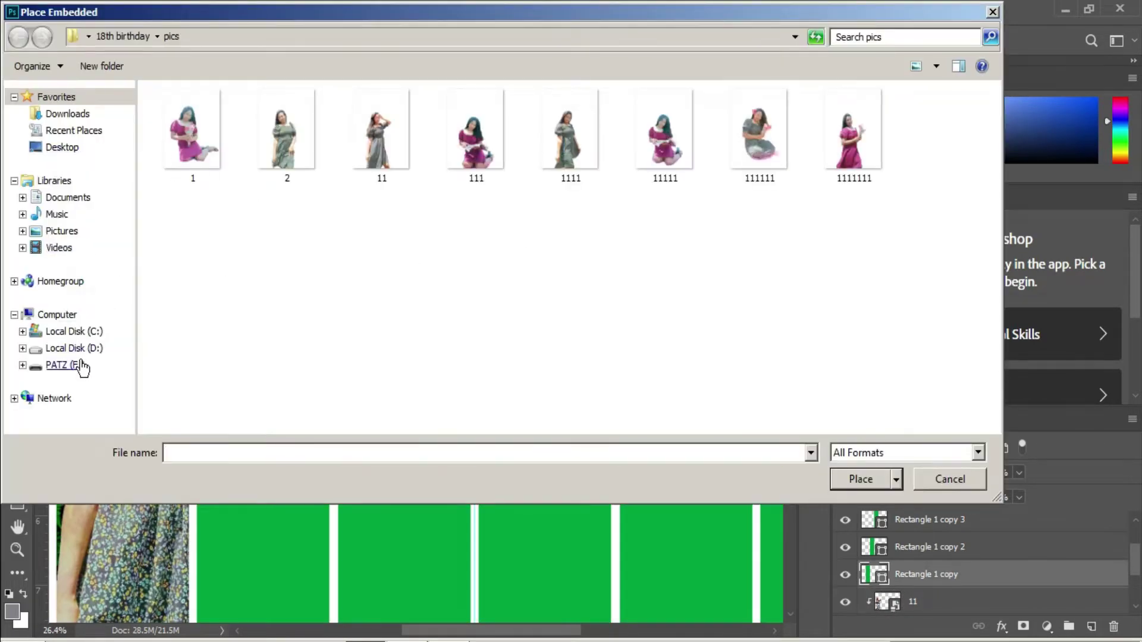
{"action": "left_click", "coordinate": [82, 367]}
{"action": "left_click", "coordinate": [62, 147]}
{"action": "scroll", "coordinate": [212, 366], "scroll_direction": "down", "scroll_amount": 2}
{"action": "double_click", "coordinate": [212, 366]}
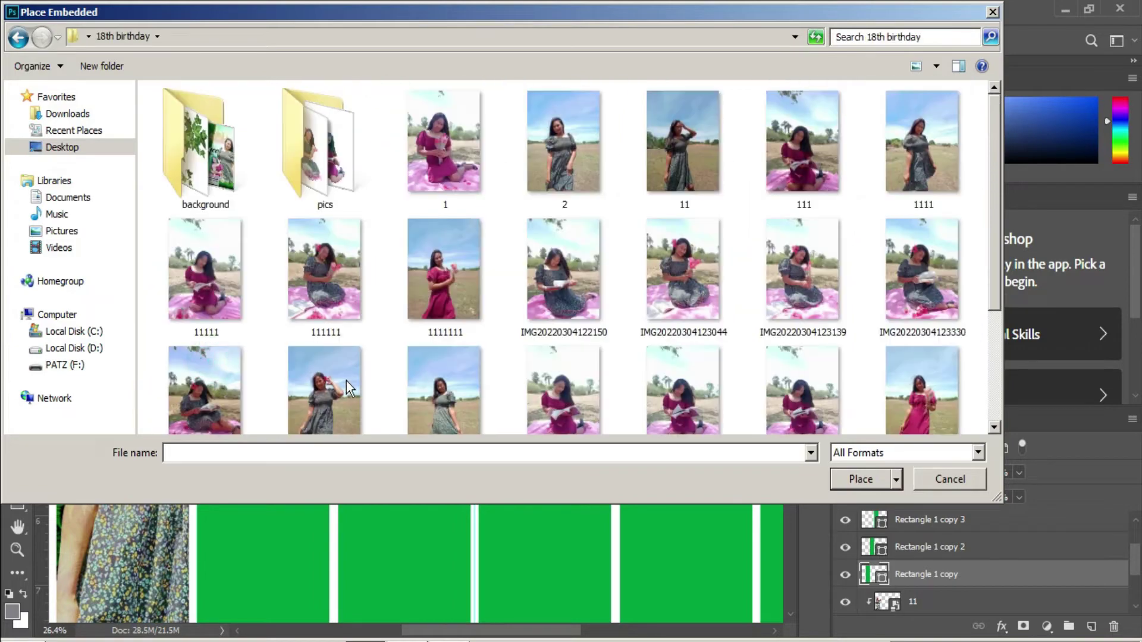
{"action": "double_click", "coordinate": [205, 142]}
{"action": "double_click", "coordinate": [211, 363]}
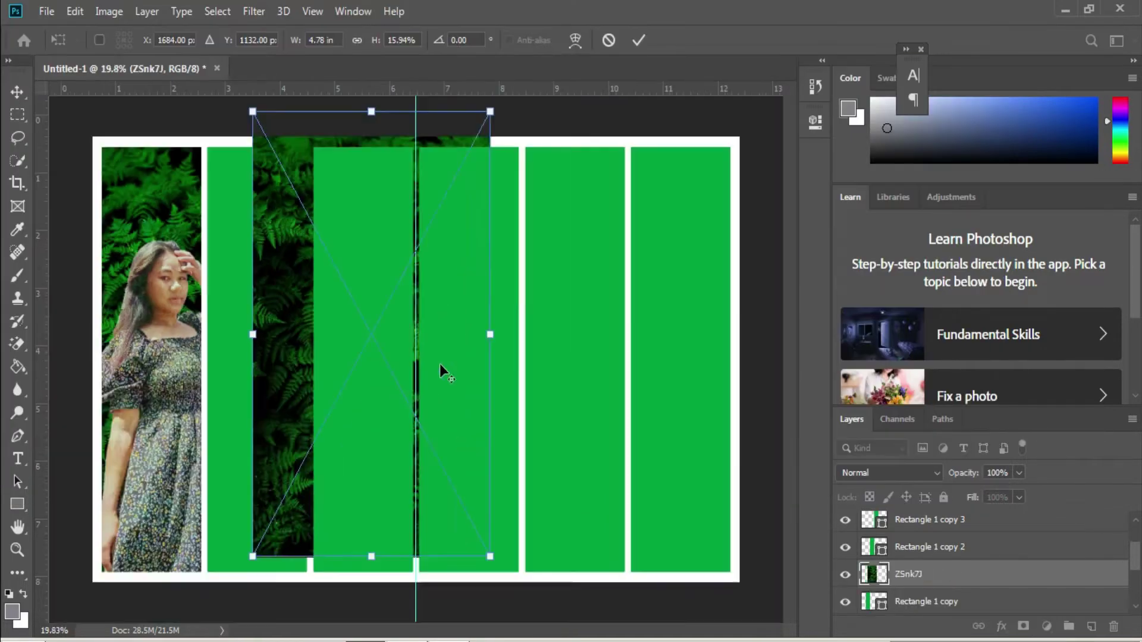
{"action": "scroll", "coordinate": [440, 370], "scroll_direction": "down", "scroll_amount": 2}
{"action": "left_click_drag", "start_coordinate": [358, 316], "coordinate": [346, 302]}
{"action": "left_click_drag", "start_coordinate": [296, 173], "coordinate": [298, 190]}
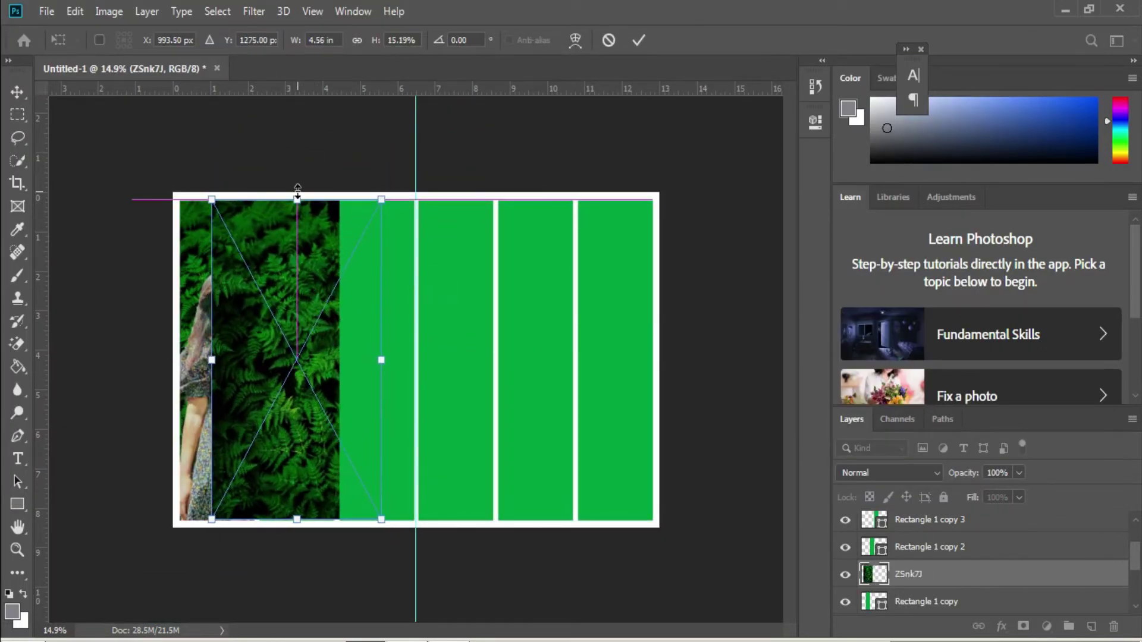
{"action": "key", "text": "Return"}
{"action": "key", "text": "ctrl+alt+g"}
Place the fern image over the third strip, resize it and clip it in
{"action": "left_click", "coordinate": [357, 247]}
{"action": "left_click", "coordinate": [47, 11]}
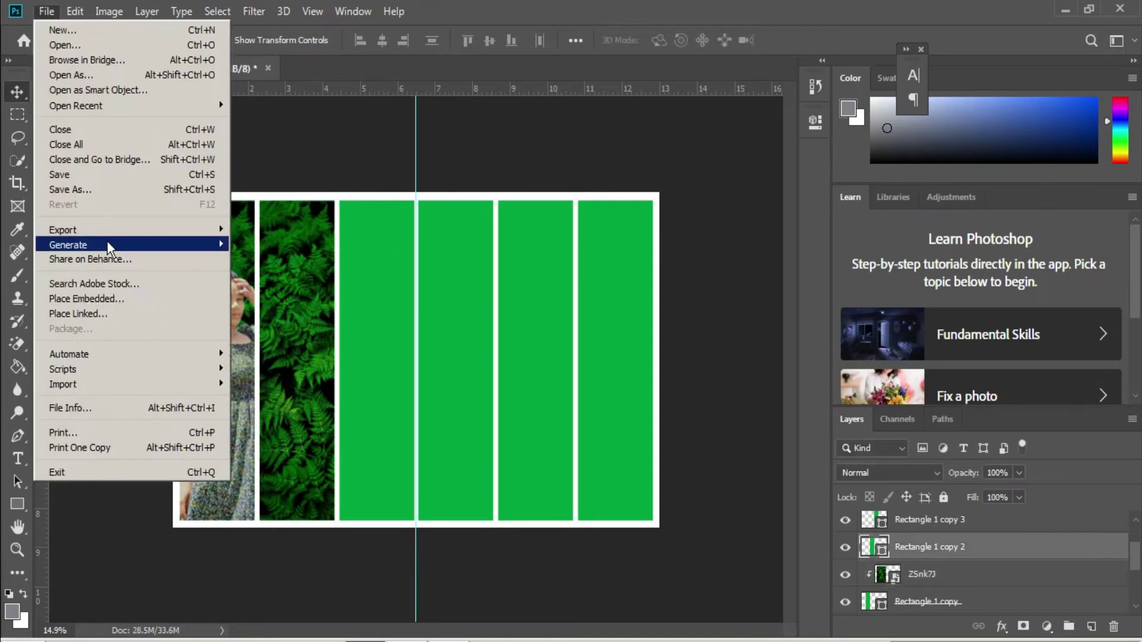
{"action": "left_click", "coordinate": [86, 298]}
{"action": "left_click", "coordinate": [469, 279]}
{"action": "scroll", "coordinate": [470, 279], "scroll_direction": "down", "scroll_amount": 2}
{"action": "key", "text": "Return"}
{"action": "mouse_move", "coordinate": [450, 271]}
{"action": "left_mouse_down"}
{"action": "mouse_move", "coordinate": [364, 222]}
{"action": "mouse_move", "coordinate": [413, 232]}
{"action": "left_mouse_up"}
{"action": "mouse_move", "coordinate": [377, 183]}
{"action": "left_mouse_down"}
{"action": "mouse_move", "coordinate": [378, 224]}
{"action": "mouse_move", "coordinate": [378, 196]}
{"action": "left_mouse_up"}
{"action": "key", "text": "Return"}
{"action": "key", "text": "ctrl+alt+g"}
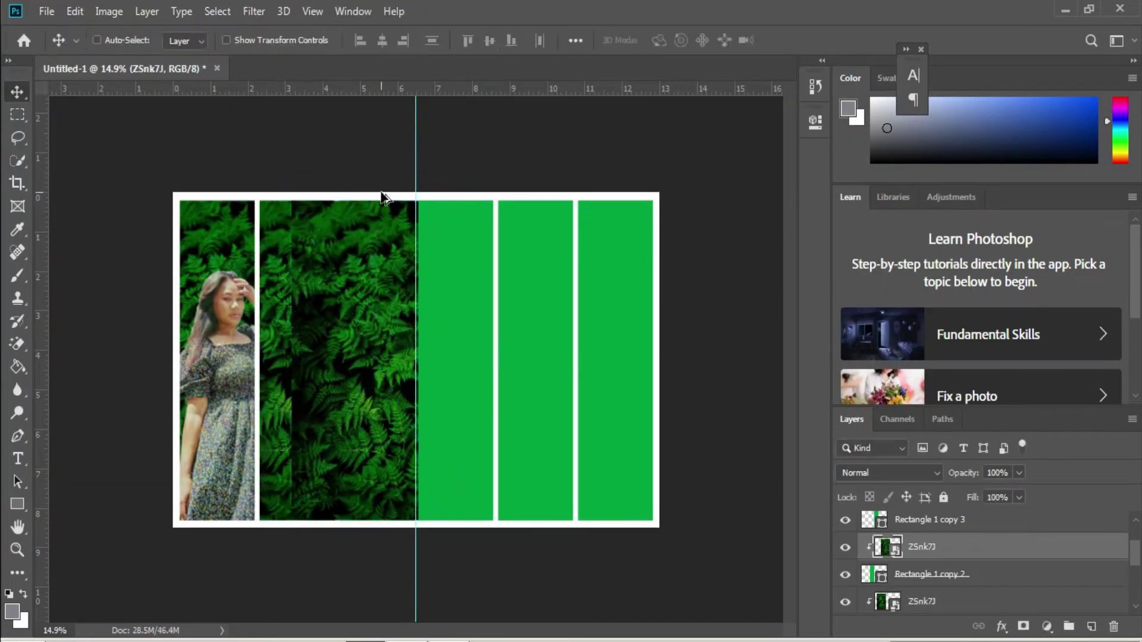
Place the fern image over the fourth green strip and clip it in
{"action": "left_click", "coordinate": [263, 226], "text": "ctrl"}
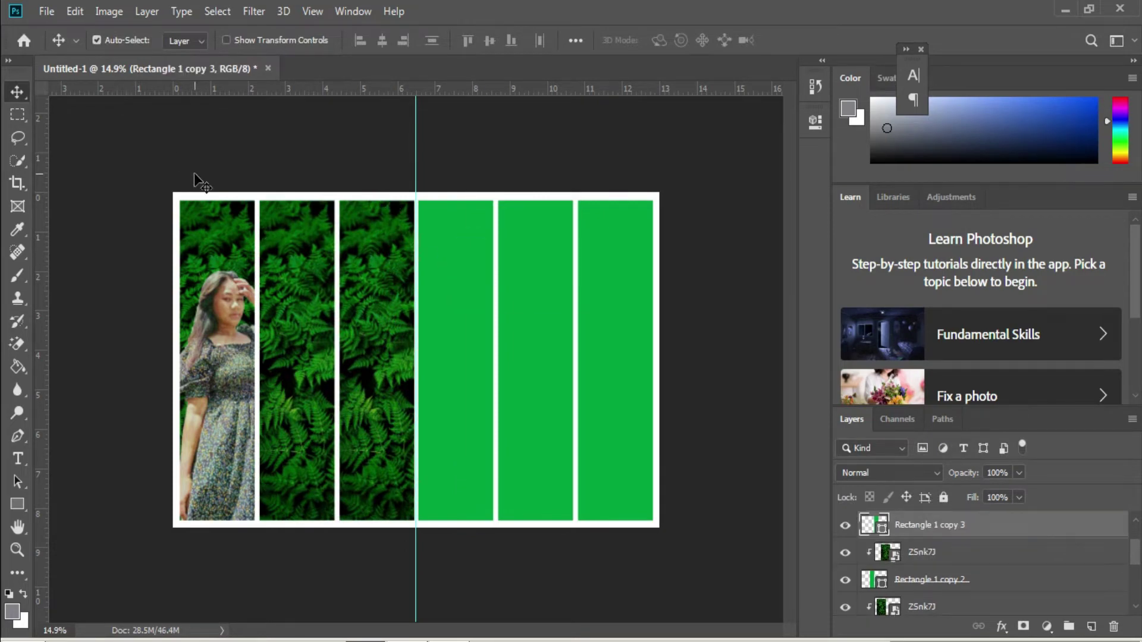
{"action": "left_click", "coordinate": [46, 12]}
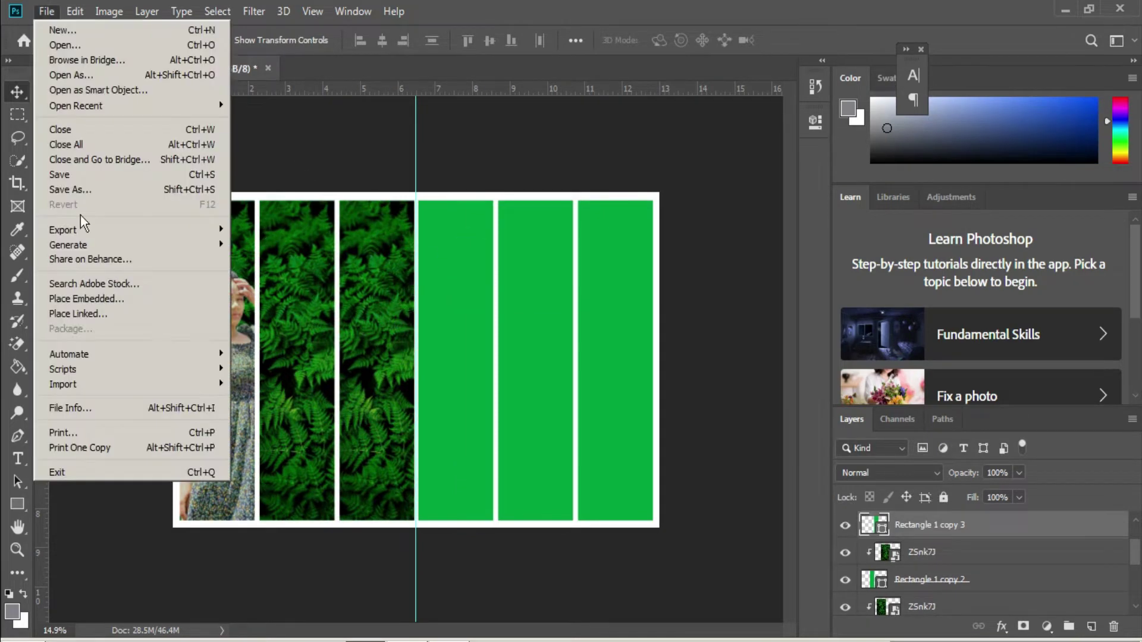
{"action": "left_click", "coordinate": [77, 298]}
{"action": "key", "text": "Return"}
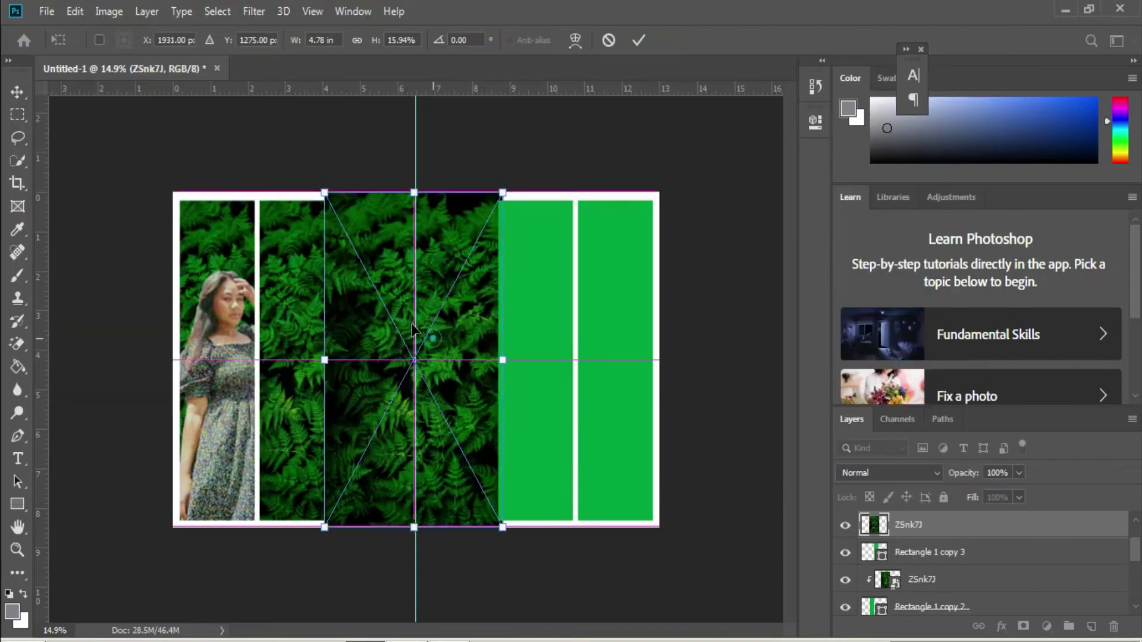
{"action": "left_click_drag", "start_coordinate": [464, 293], "coordinate": [450, 231]}
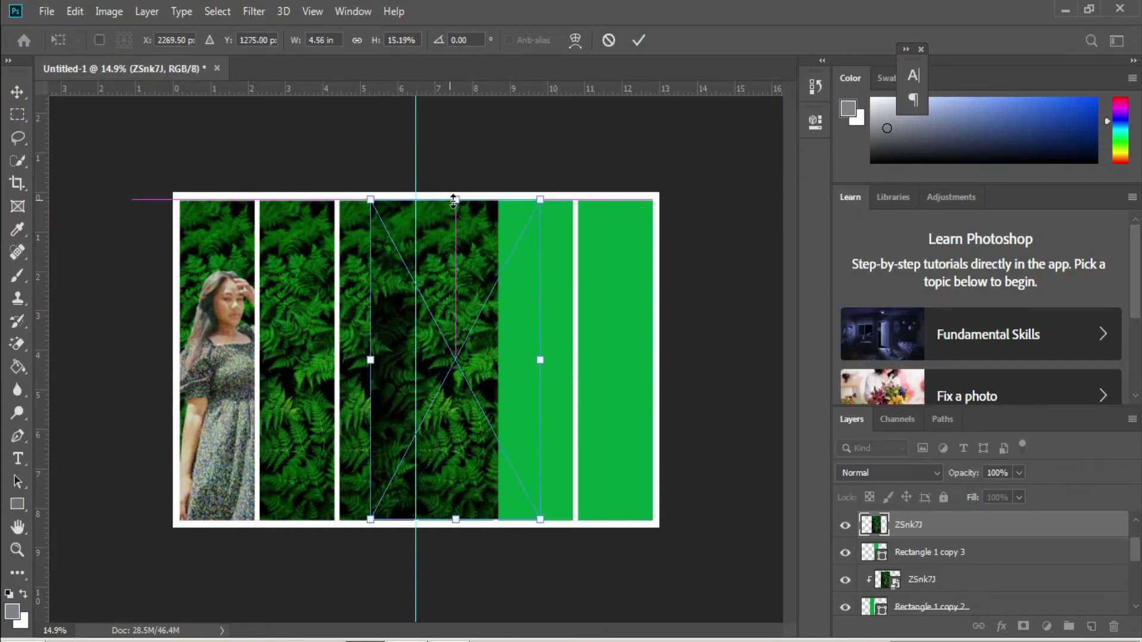
{"action": "key", "text": "Return"}
{"action": "key", "text": "ctrl+alt+g"}
Fill the fifth strip with the fern image, stretched to full height and clipped
{"action": "left_click", "coordinate": [47, 11]}
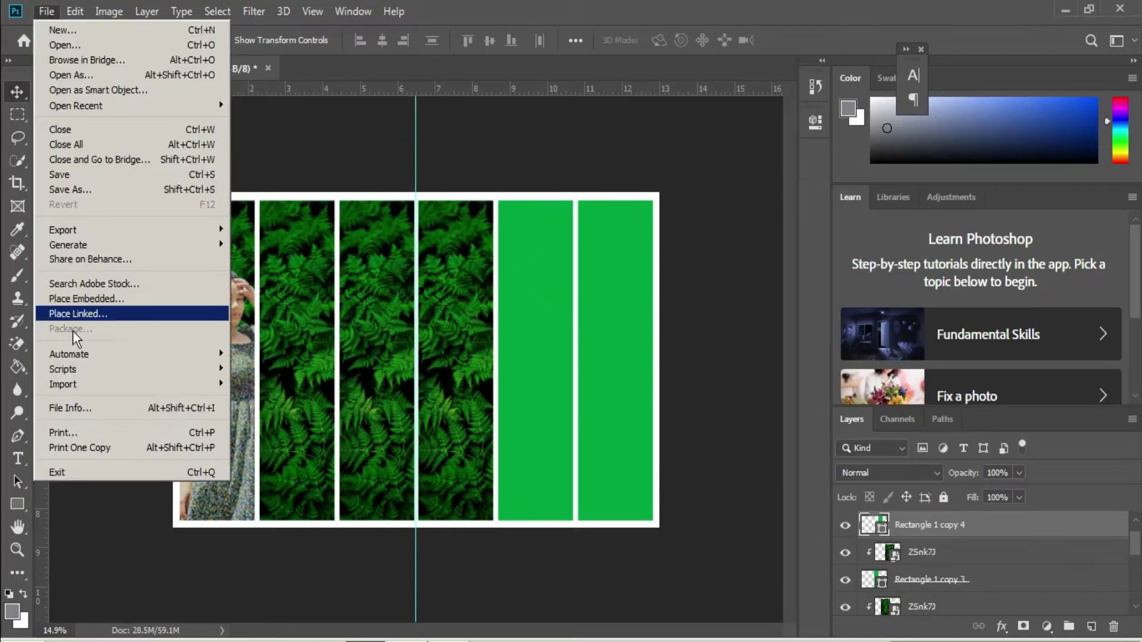
{"action": "left_click", "coordinate": [77, 298]}
{"action": "left_click", "coordinate": [357, 285]}
{"action": "key", "text": "Up"}
{"action": "double_click", "coordinate": [192, 378]}
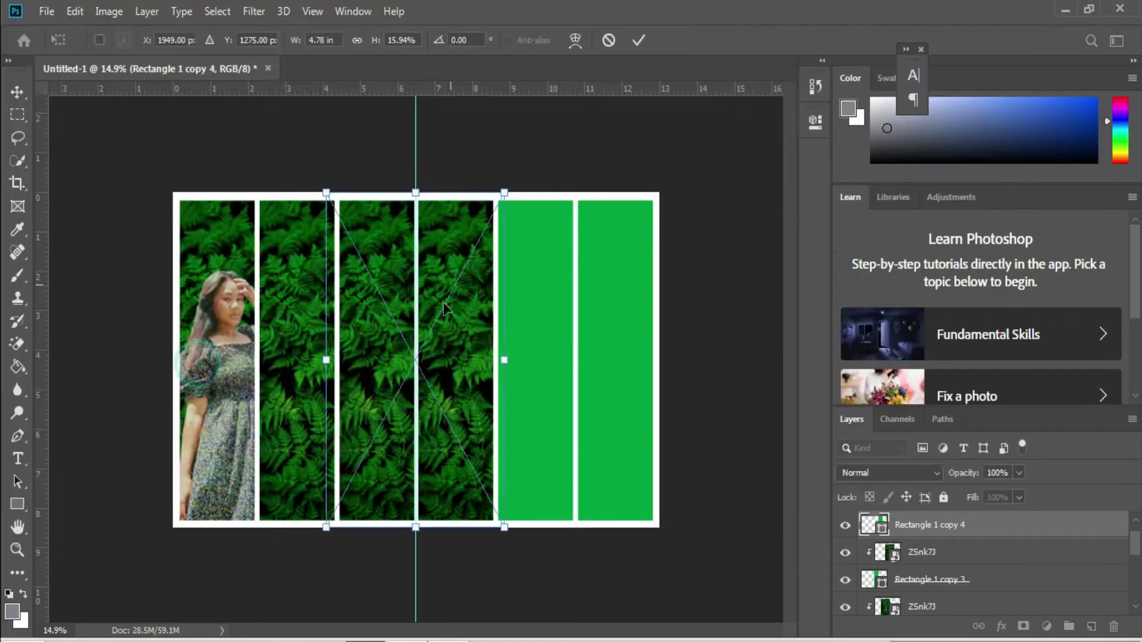
{"action": "left_click_drag", "start_coordinate": [511, 315], "coordinate": [535, 351]}
{"action": "mouse_move", "coordinate": [541, 181]}
{"action": "left_mouse_down"}
{"action": "mouse_move", "coordinate": [547, 251]}
{"action": "mouse_move", "coordinate": [546, 200]}
{"action": "left_mouse_up"}
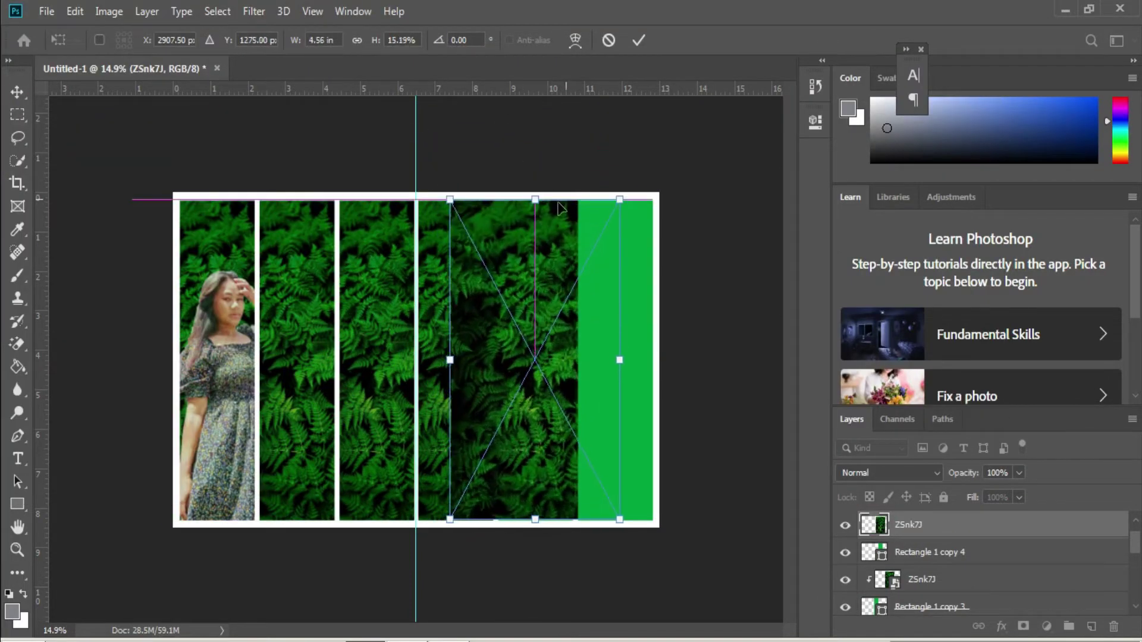
{"action": "key", "text": "Return"}
{"action": "key", "text": "ctrl+alt+g"}
Fill the last strip with the fern image, stretched to full height and clipped
{"action": "right_click", "coordinate": [604, 240]}
{"action": "left_click", "coordinate": [669, 243]}
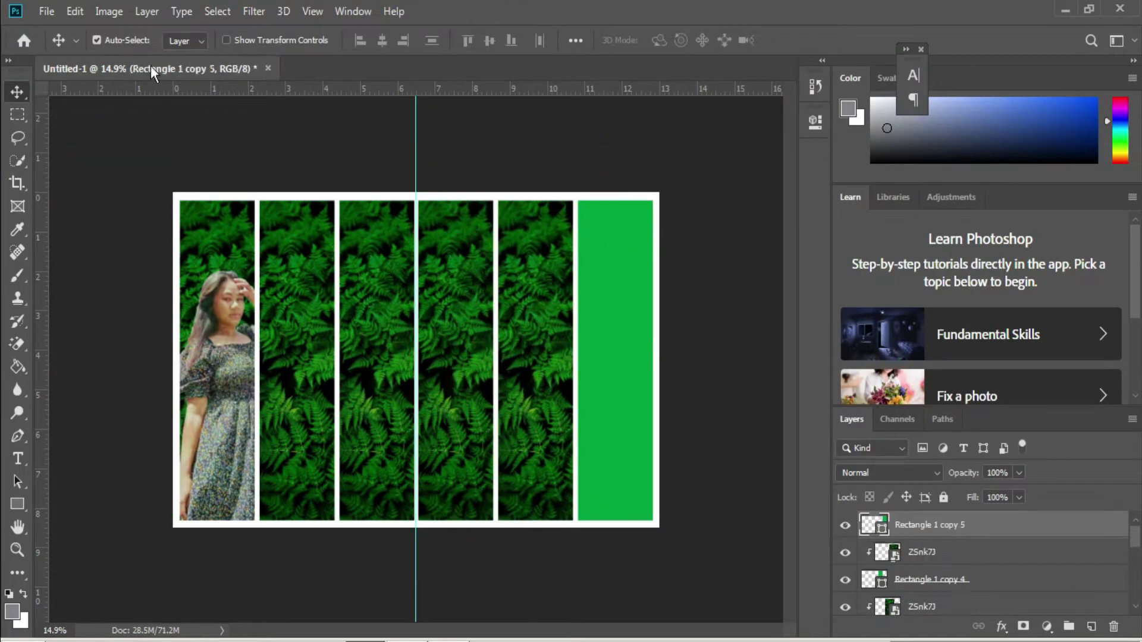
{"action": "left_click", "coordinate": [46, 11]}
{"action": "left_click", "coordinate": [77, 297]}
{"action": "left_click", "coordinate": [193, 377]}
{"action": "double_click", "coordinate": [194, 378]}
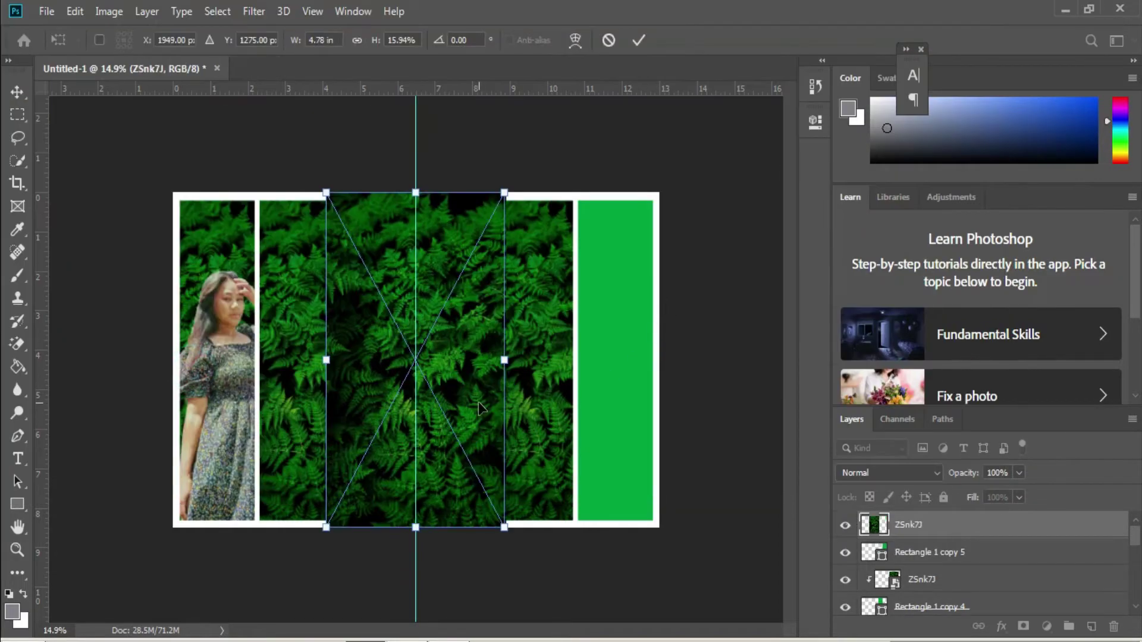
{"action": "left_click_drag", "start_coordinate": [477, 403], "coordinate": [677, 397]}
{"action": "left_click_drag", "start_coordinate": [618, 185], "coordinate": [619, 197]}
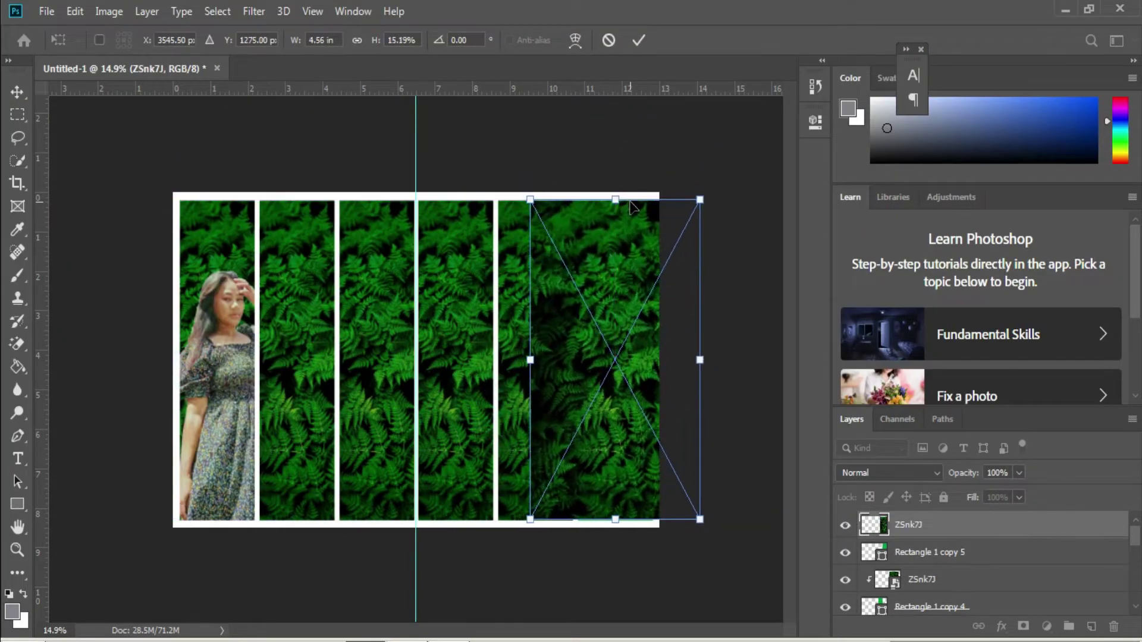
{"action": "key", "text": "Return"}
{"action": "key", "text": "ctrl+alt+g"}
{"action": "scroll", "coordinate": [923, 620], "scroll_direction": "down", "scroll_amount": 5}
{"action": "left_click", "coordinate": [922, 601]}
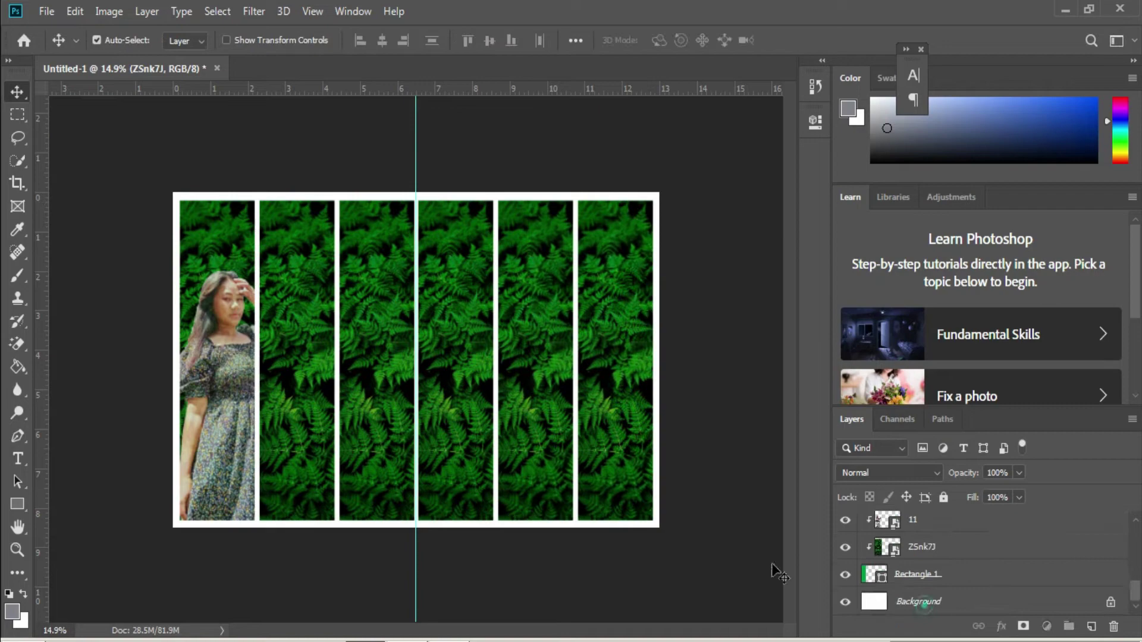
Place the green flowers-and-grass wallpaper and stretch it past the canvas top and bottom
{"action": "left_click", "coordinate": [46, 11]}
{"action": "left_click", "coordinate": [78, 297]}
{"action": "left_click", "coordinate": [470, 270]}
{"action": "double_click", "coordinate": [470, 270]}
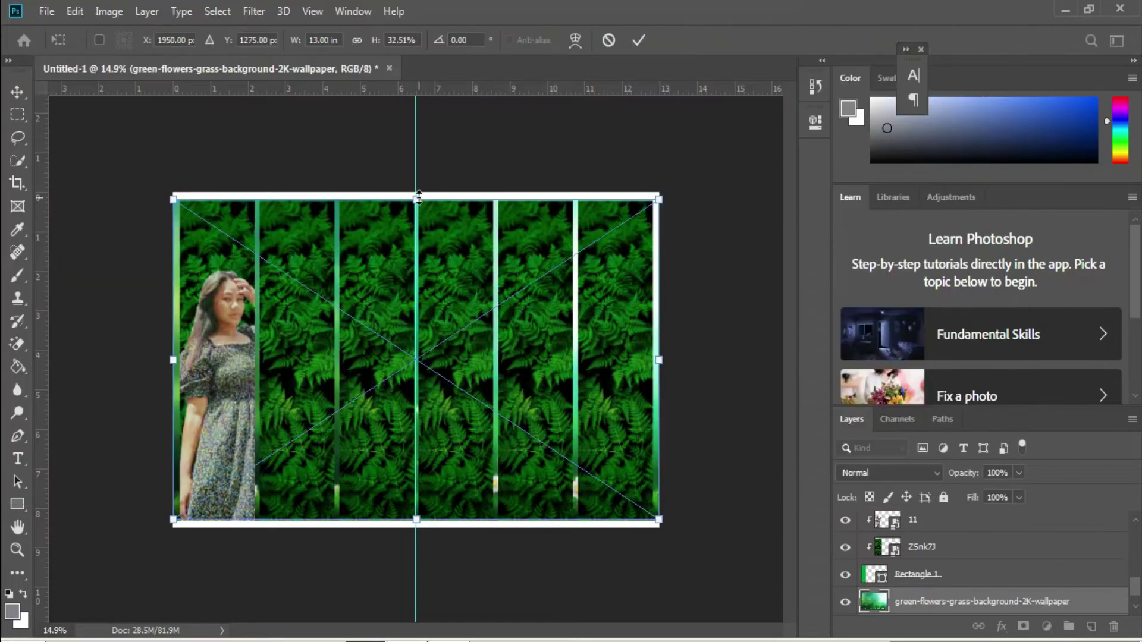
{"action": "left_click_drag", "start_coordinate": [416, 199], "coordinate": [416, 76]}
{"action": "mouse_move", "coordinate": [415, 541]}
{"action": "left_mouse_down"}
{"action": "mouse_move", "coordinate": [416, 560]}
{"action": "mouse_move", "coordinate": [416, 543]}
{"action": "left_mouse_up"}
{"action": "key", "text": "Return"}
Zoom in to inspect the strip edges and select the ZSnk7J fern layer
{"action": "key", "text": "ctrl+plus"}
{"action": "left_click_drag", "start_coordinate": [510, 629], "coordinate": [476, 630]}
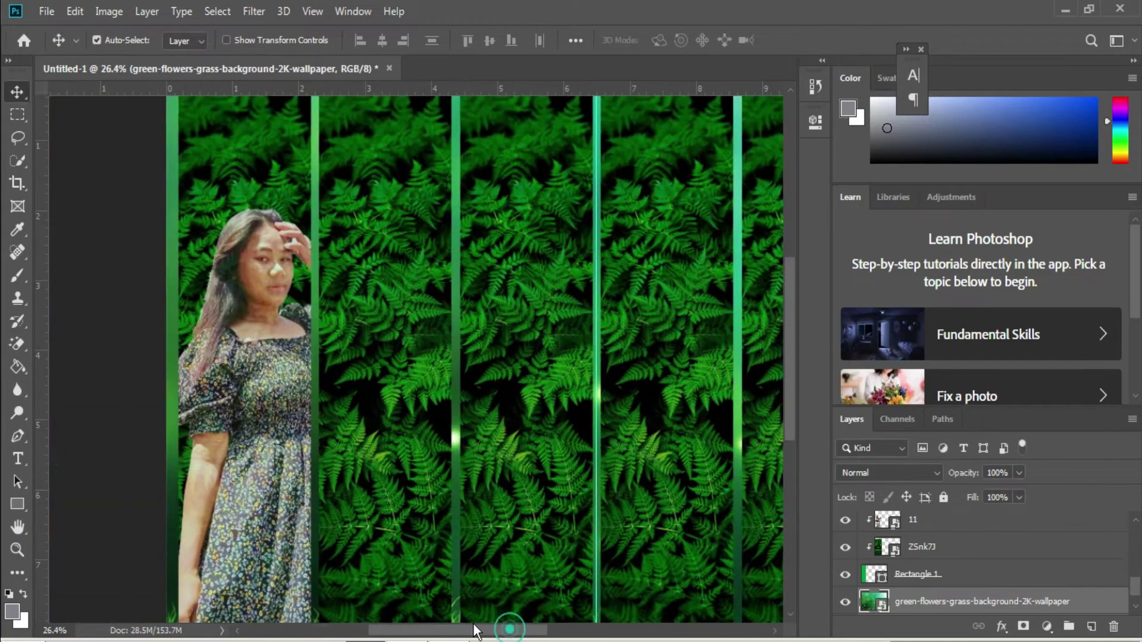
{"action": "scroll", "coordinate": [376, 445], "scroll_direction": "down", "scroll_amount": 2}
{"action": "right_click", "coordinate": [166, 296]}
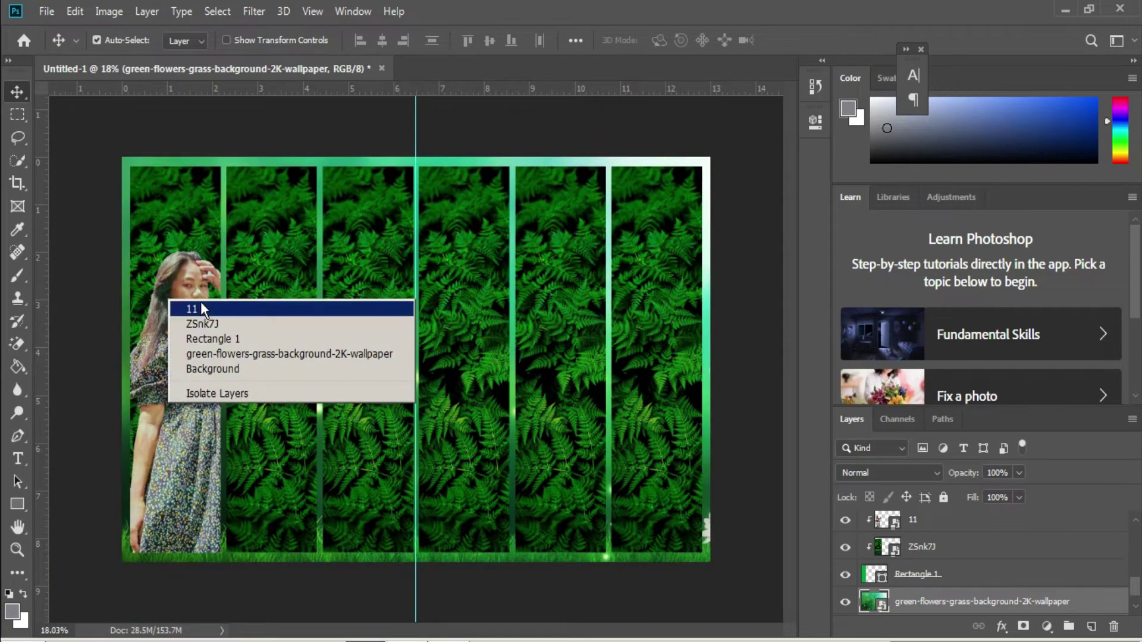
{"action": "left_click", "coordinate": [203, 319]}
Place photo 111 from the 18th birthday pics folder near the second strip
{"action": "left_click", "coordinate": [47, 11]}
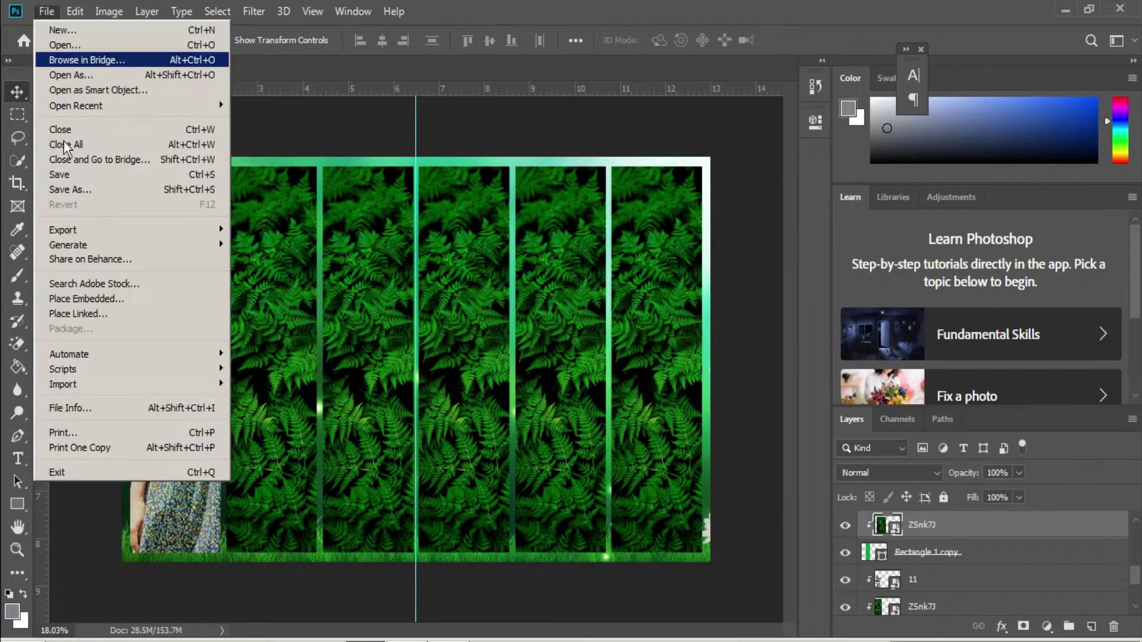
{"action": "left_click", "coordinate": [214, 313]}
{"action": "left_click", "coordinate": [62, 147]}
{"action": "double_click", "coordinate": [232, 354]}
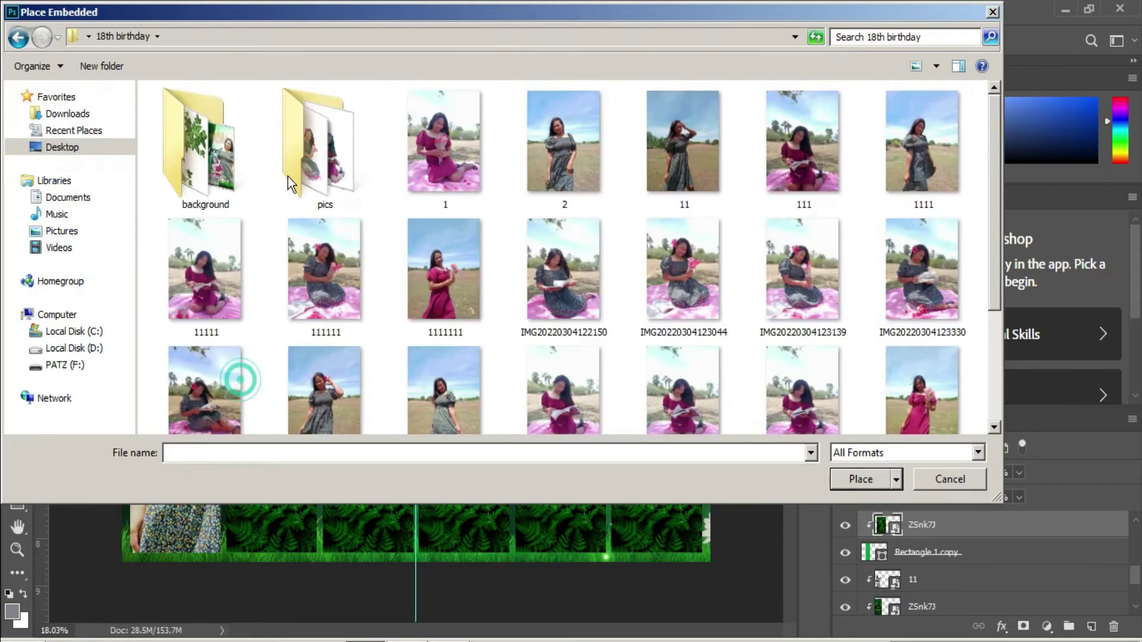
{"action": "double_click", "coordinate": [324, 146]}
{"action": "left_click", "coordinate": [476, 135]}
{"action": "double_click", "coordinate": [475, 135]}
{"action": "left_click_drag", "start_coordinate": [524, 411], "coordinate": [369, 405]}
{"action": "key", "text": "Return"}
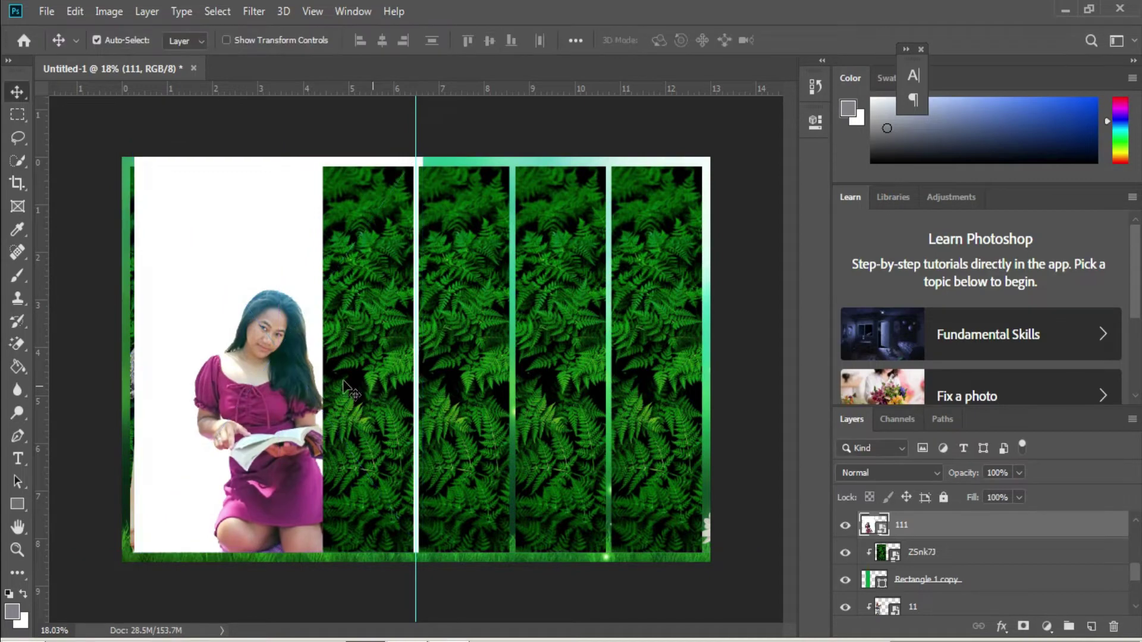
Erase photo 111's white background, then delete the 111 photo layer
{"action": "key", "text": "w"}
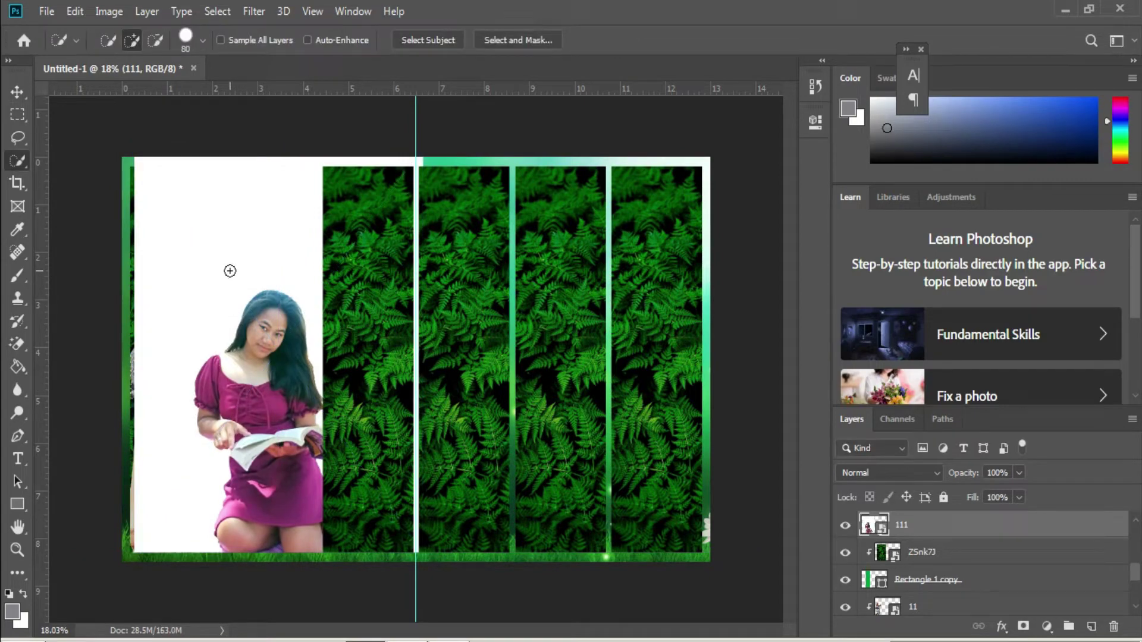
{"action": "key", "text": "e"}
{"action": "left_click", "coordinate": [230, 271]}
{"action": "left_click", "coordinate": [570, 262]}
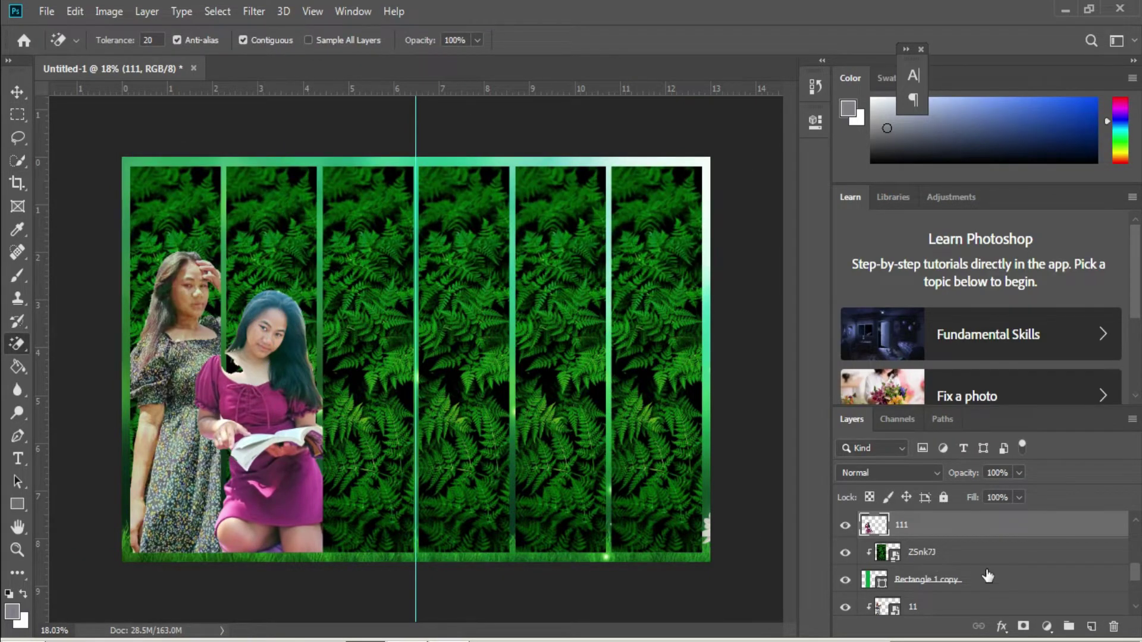
{"action": "right_click", "coordinate": [959, 517]}
{"action": "left_click", "coordinate": [667, 47]}
Place photo 1 of the woman with flowers, clipped into the second strip
{"action": "left_click", "coordinate": [47, 12]}
{"action": "left_click", "coordinate": [95, 296]}
{"action": "left_click", "coordinate": [191, 134]}
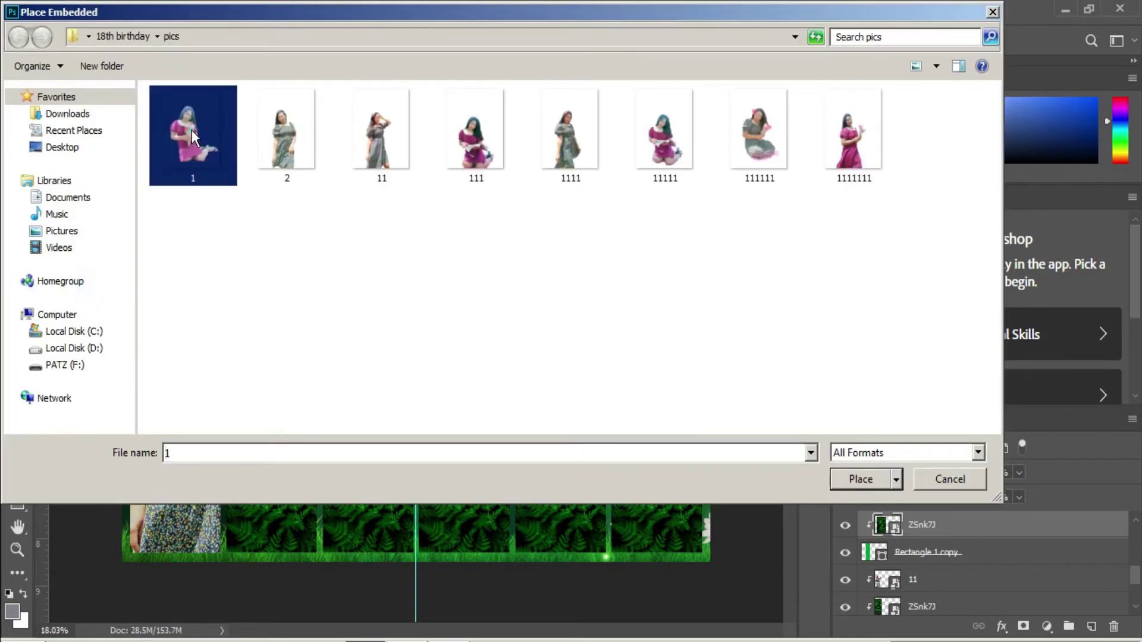
{"action": "double_click", "coordinate": [191, 134]}
{"action": "left_click_drag", "start_coordinate": [362, 410], "coordinate": [391, 442]}
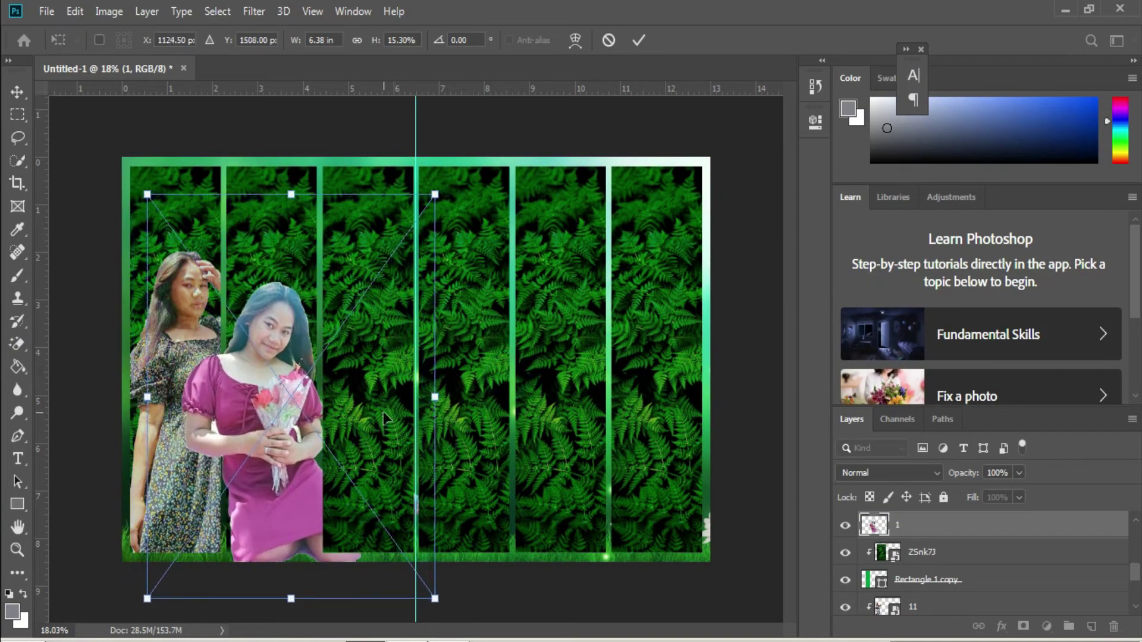
{"action": "key", "text": "Return"}
{"action": "key", "text": "ctrl+alt+g"}
{"action": "key", "text": "e"}
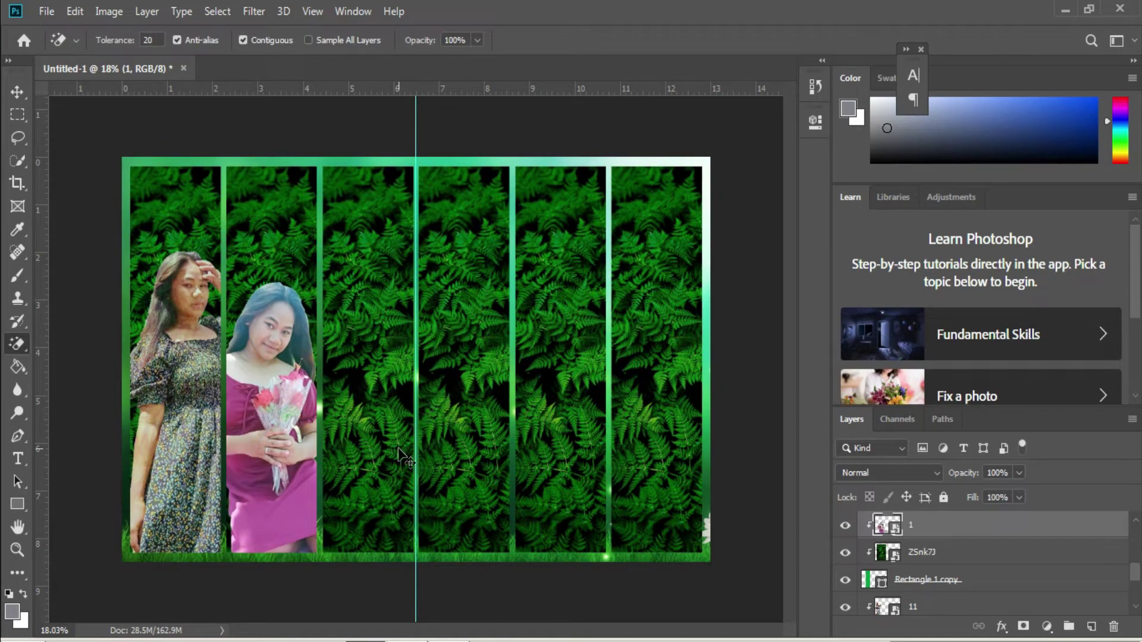
Apply a Curves adjustment with the Lighter preset to the portrait
{"action": "left_click", "coordinate": [109, 11]}
{"action": "mouse_move", "coordinate": [131, 55]}
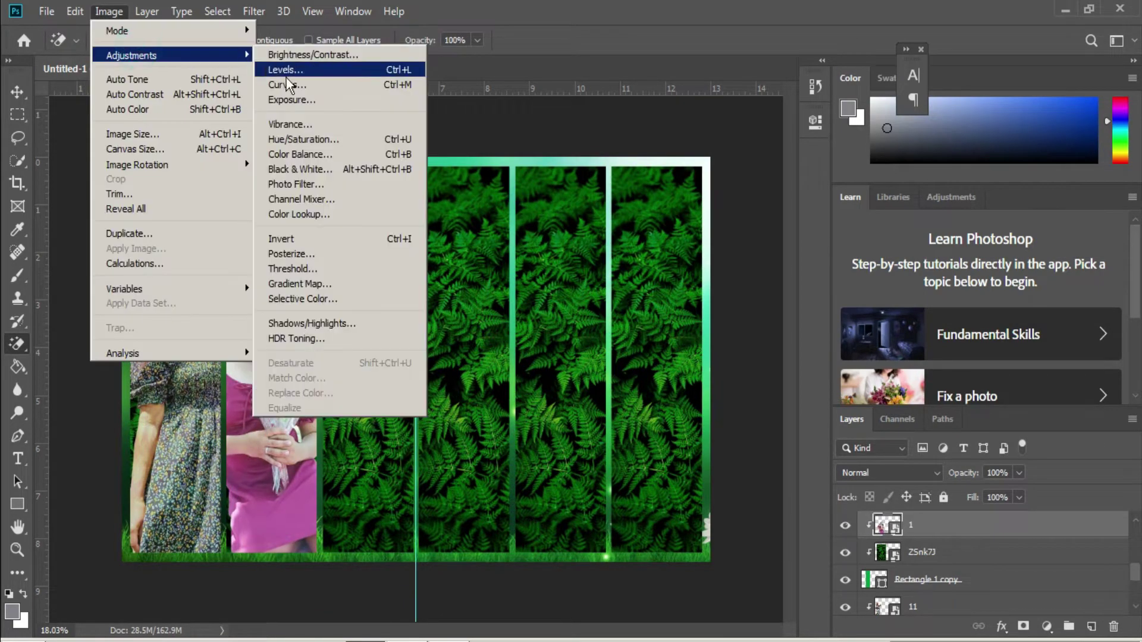
{"action": "left_click", "coordinate": [288, 80]}
{"action": "left_click", "coordinate": [455, 103]}
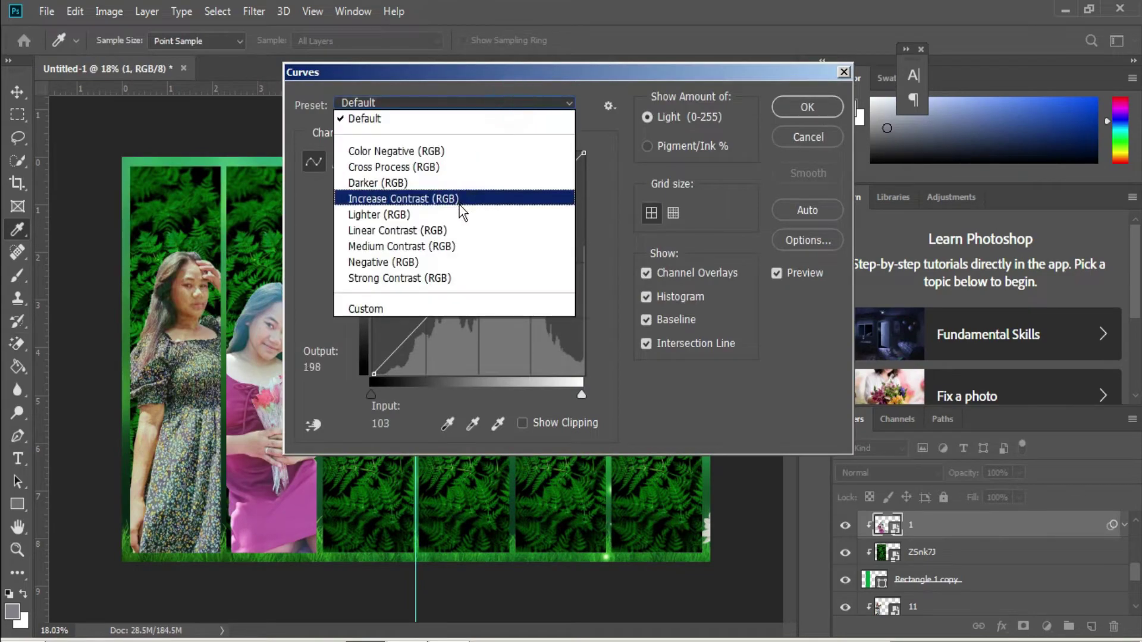
{"action": "left_click", "coordinate": [470, 211]}
{"action": "left_click", "coordinate": [808, 137]}
{"action": "scroll", "coordinate": [314, 196], "scroll_direction": "up", "scroll_amount": 3}
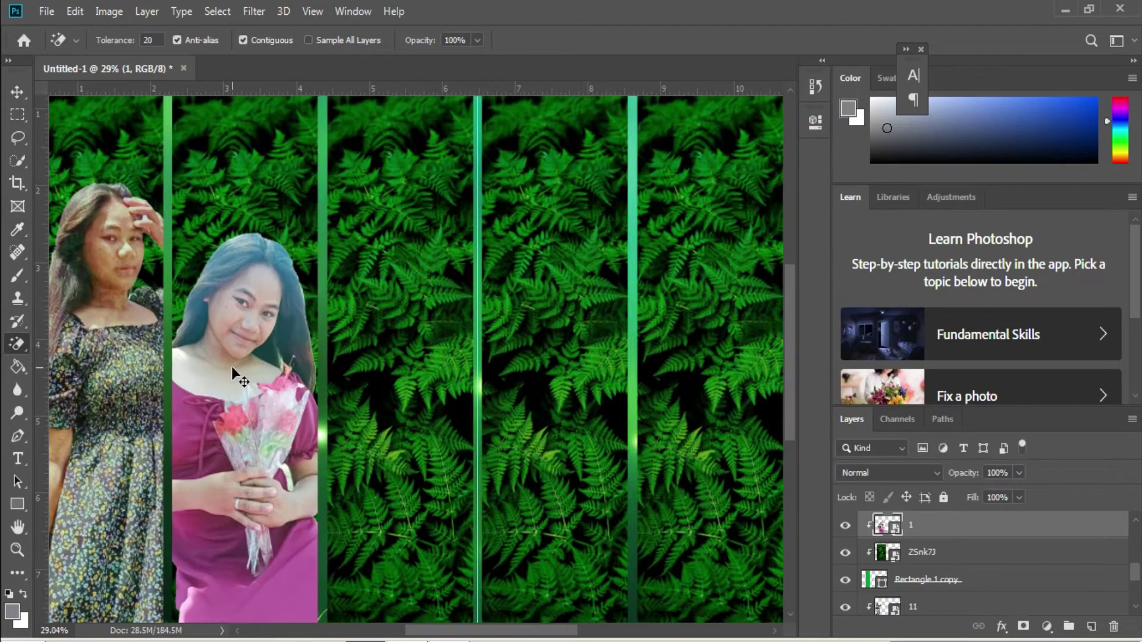
Set the portrait's brightness to -34 and contrast to 96
{"action": "left_click", "coordinate": [109, 11]}
{"action": "left_click", "coordinate": [309, 52]}
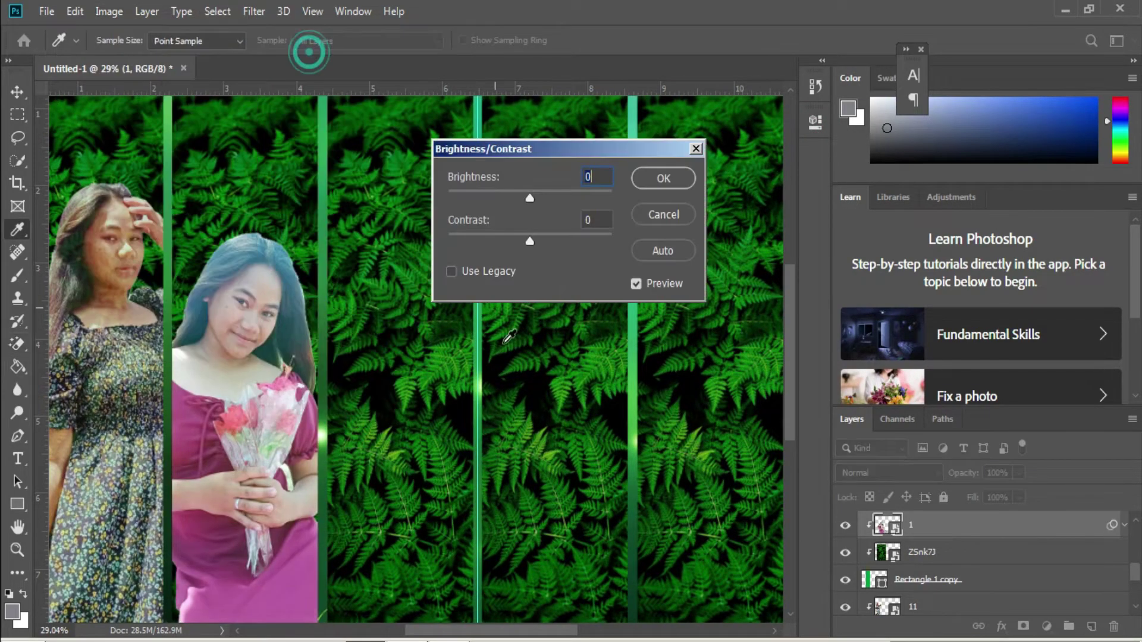
{"action": "left_click_drag", "start_coordinate": [530, 198], "coordinate": [537, 200]}
{"action": "left_click_drag", "start_coordinate": [561, 240], "coordinate": [612, 238]}
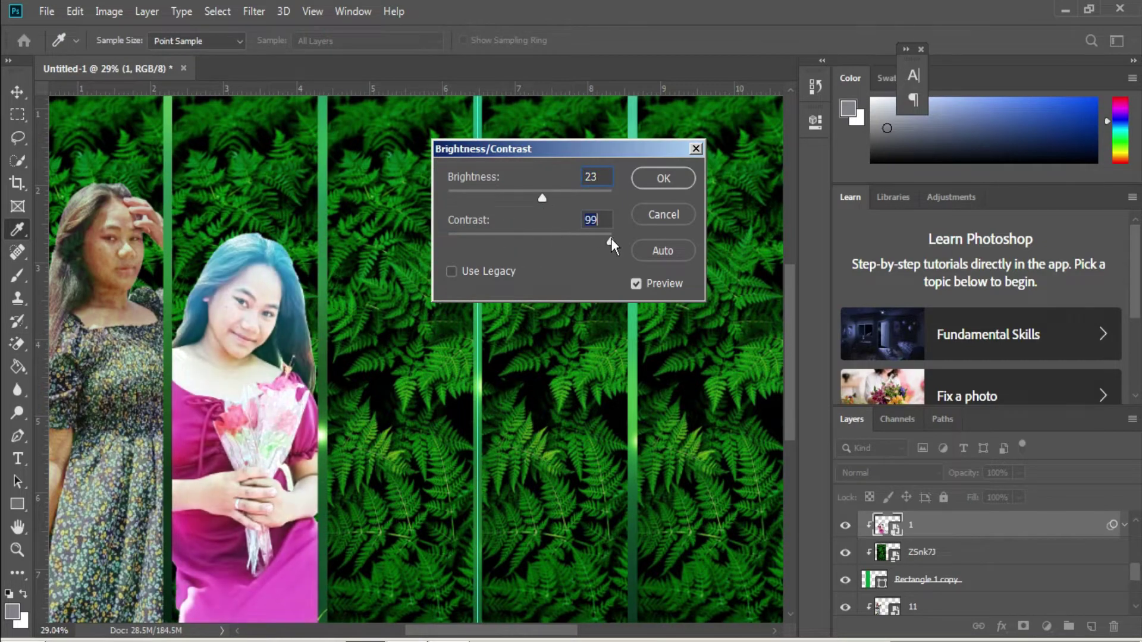
{"action": "left_click_drag", "start_coordinate": [544, 200], "coordinate": [511, 198]}
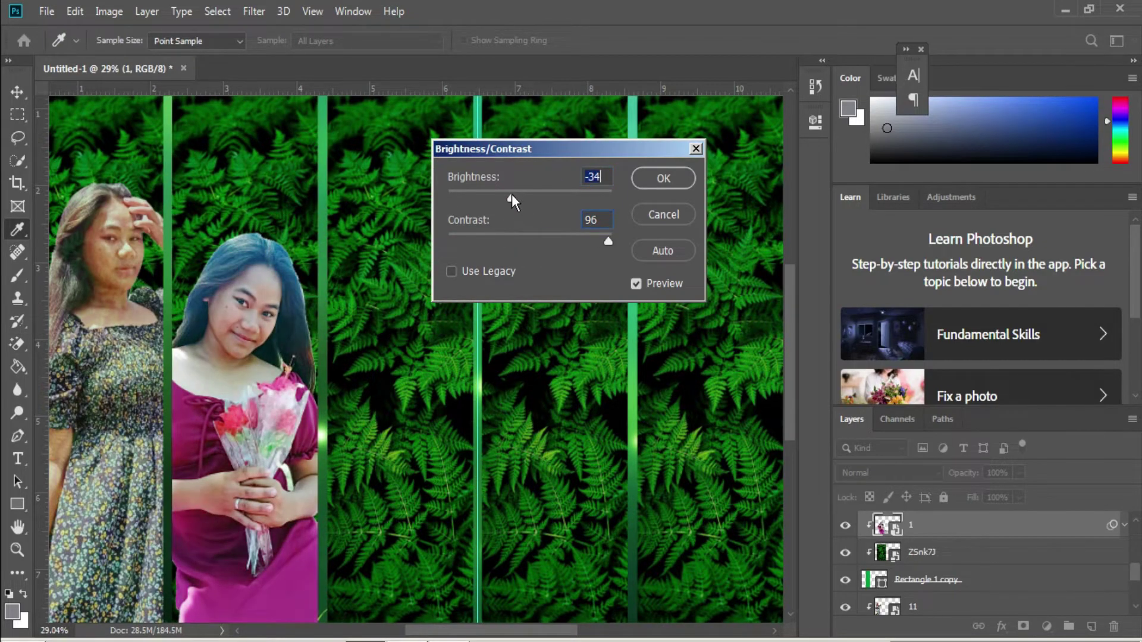
{"action": "left_click", "coordinate": [663, 179]}
Set the pink-dress portrait layer's opacity to 85% in Blending Options
{"action": "key", "text": "e"}
{"action": "right_click", "coordinate": [973, 528]}
{"action": "left_click", "coordinate": [844, 25]}
{"action": "type", "text": "85"}
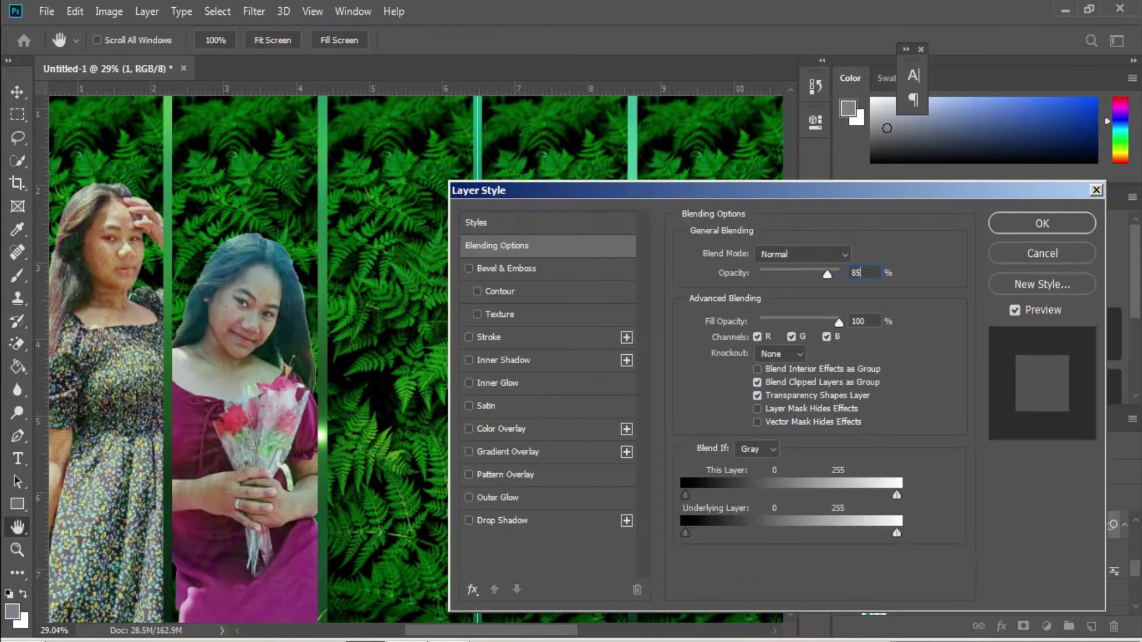
{"action": "key", "text": "Return"}
{"action": "key", "text": "ctrl+0"}
Scale the pink-dress portrait up slightly within its strip
{"action": "key", "text": "ctrl+t"}
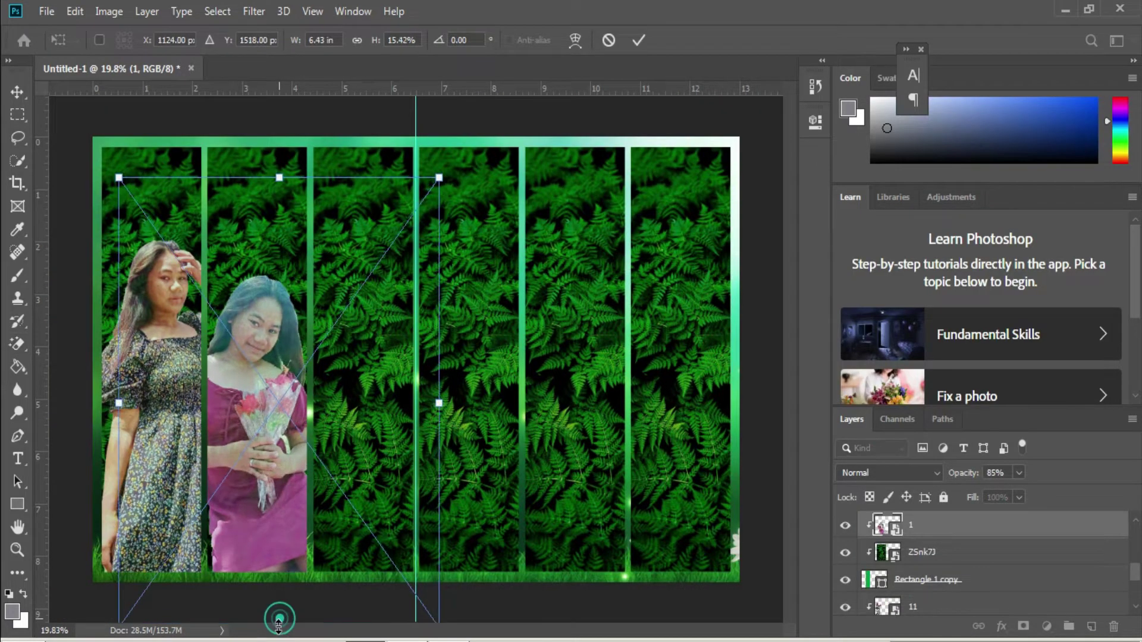
{"action": "left_click_drag", "start_coordinate": [273, 604], "coordinate": [309, 534]}
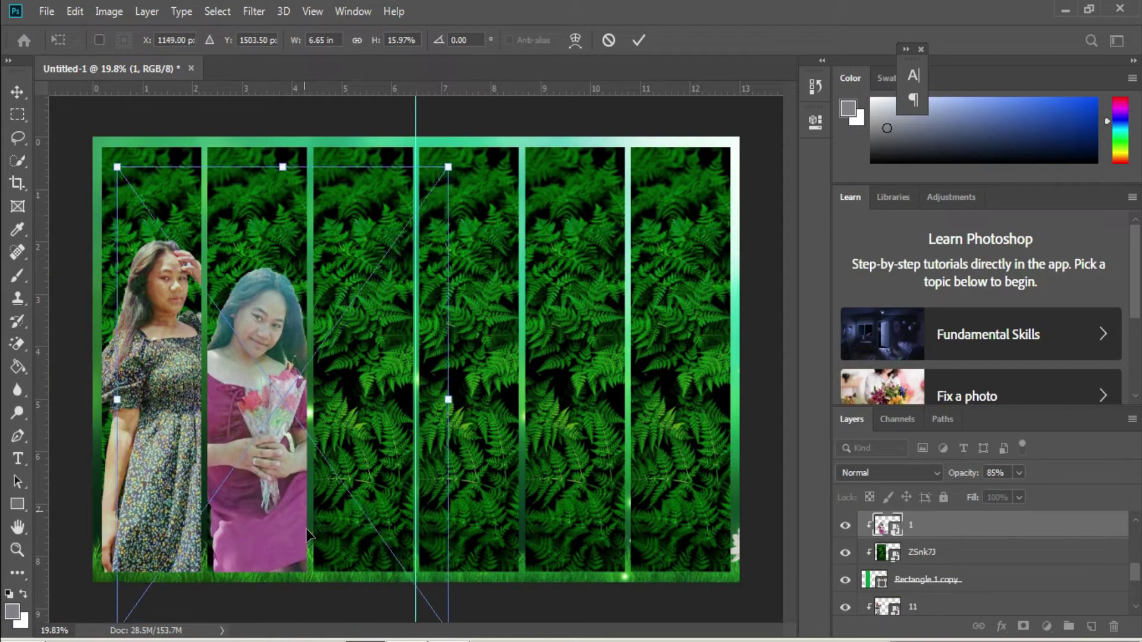
{"action": "key", "text": "Return"}
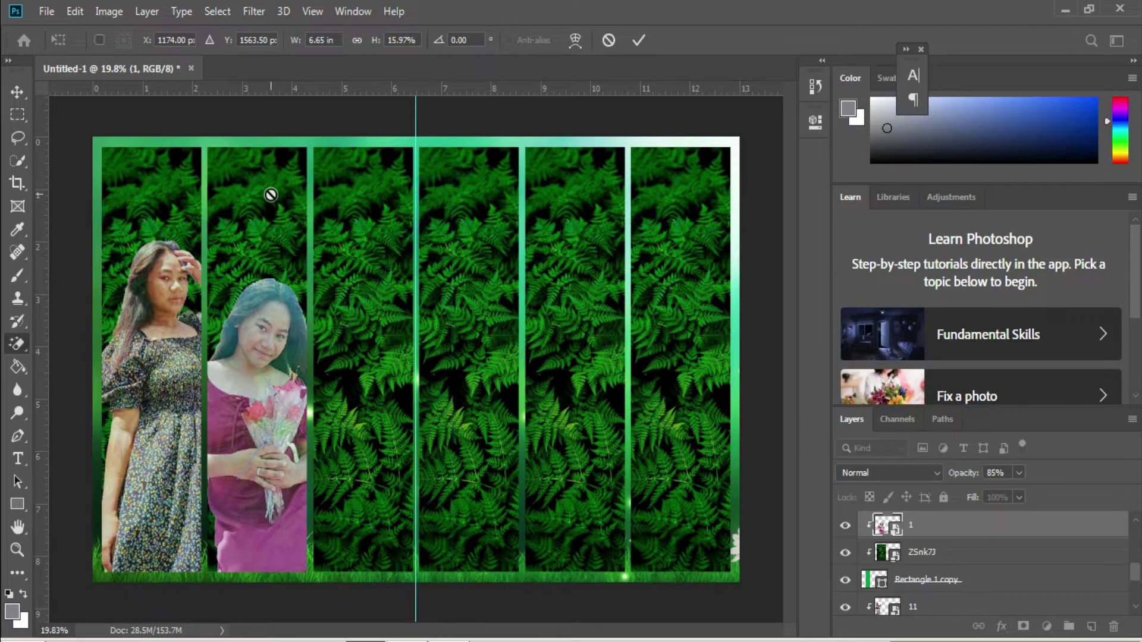
{"action": "key", "text": "v"}
{"action": "right_click", "coordinate": [345, 316]}
{"action": "key", "text": "Escape"}
Place photo 1111 above the ZSnk7J fern layer, sized and clipped into the third strip
{"action": "right_click", "coordinate": [359, 300]}
{"action": "left_click", "coordinate": [386, 307]}
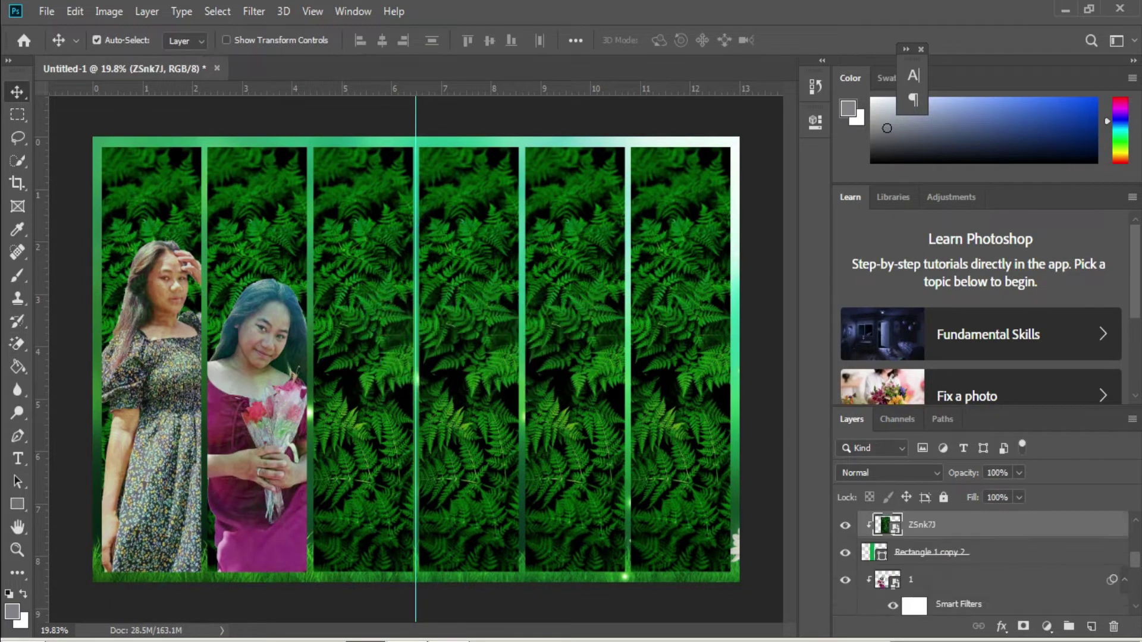
{"action": "left_click", "coordinate": [46, 11]}
{"action": "left_click", "coordinate": [95, 296]}
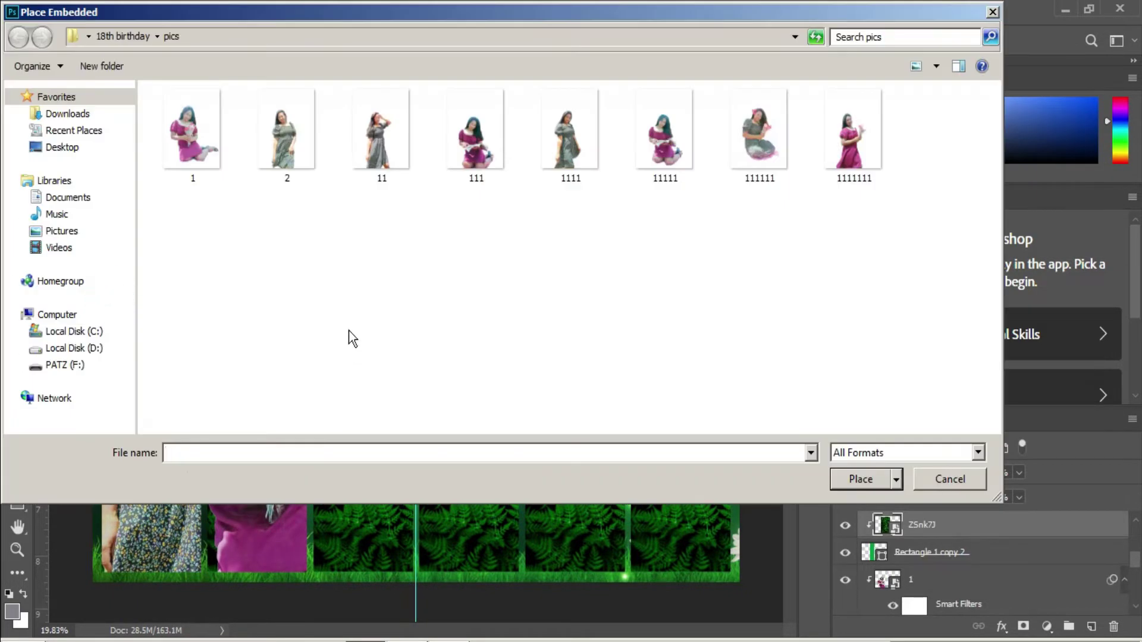
{"action": "double_click", "coordinate": [568, 134]}
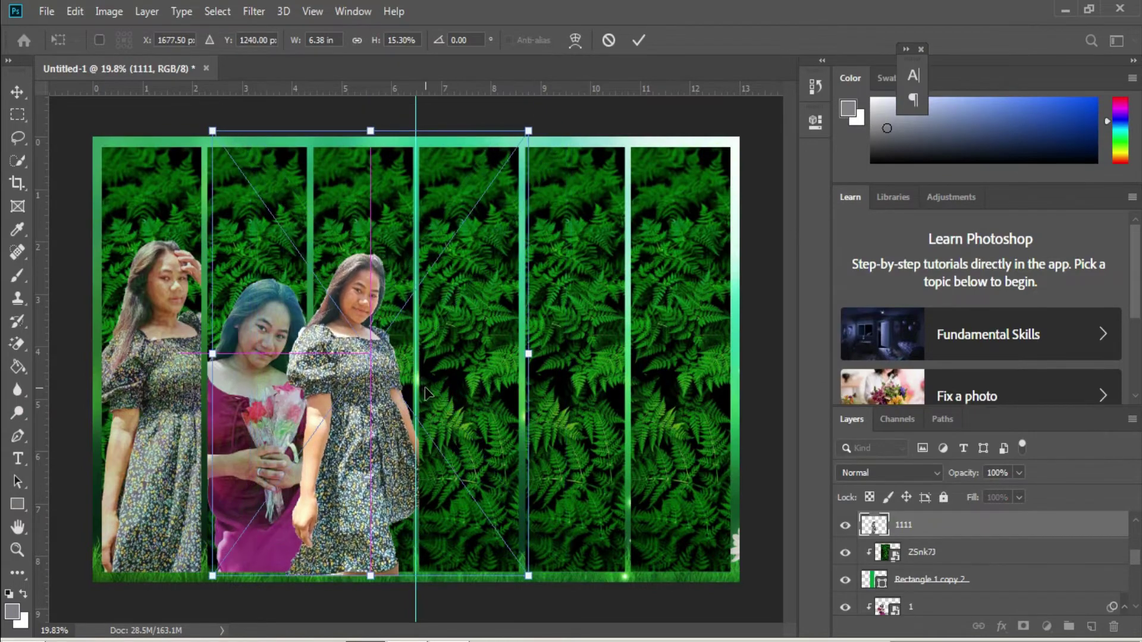
{"action": "left_click_drag", "start_coordinate": [424, 386], "coordinate": [430, 381]}
{"action": "left_click_drag", "start_coordinate": [372, 125], "coordinate": [382, 106]}
{"action": "key", "text": "Return"}
{"action": "key", "text": "ctrl+alt+g"}
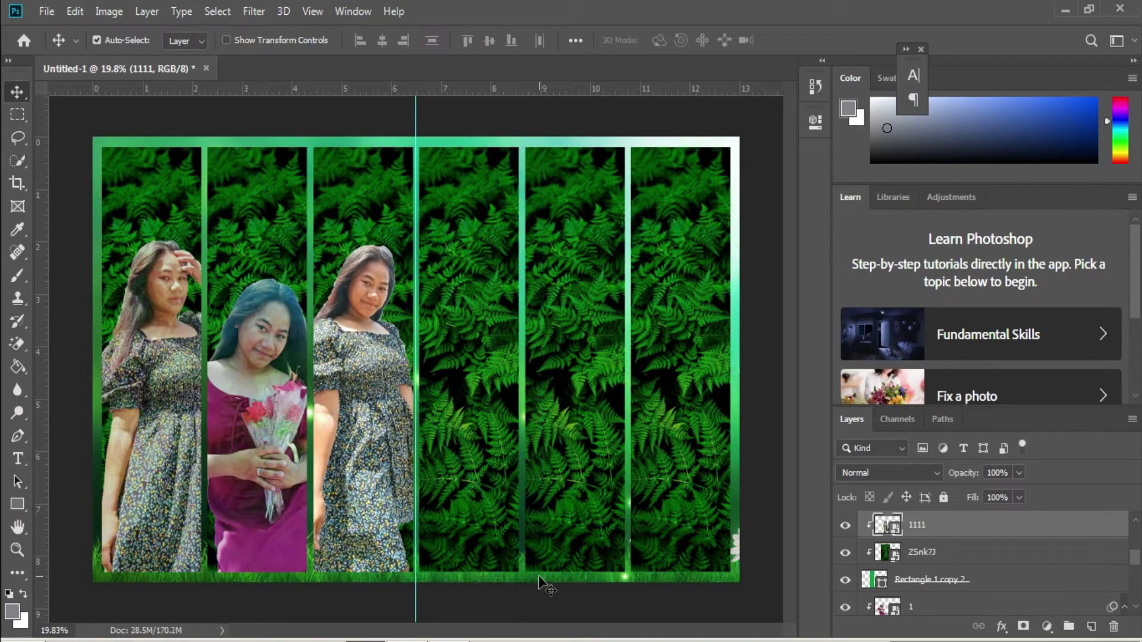
Set the 1111 photo layer's opacity to 85%
{"action": "right_click", "coordinate": [921, 598]}
{"action": "left_click", "coordinate": [782, 22]}
{"action": "type", "text": "85"}
{"action": "key", "text": "Return"}
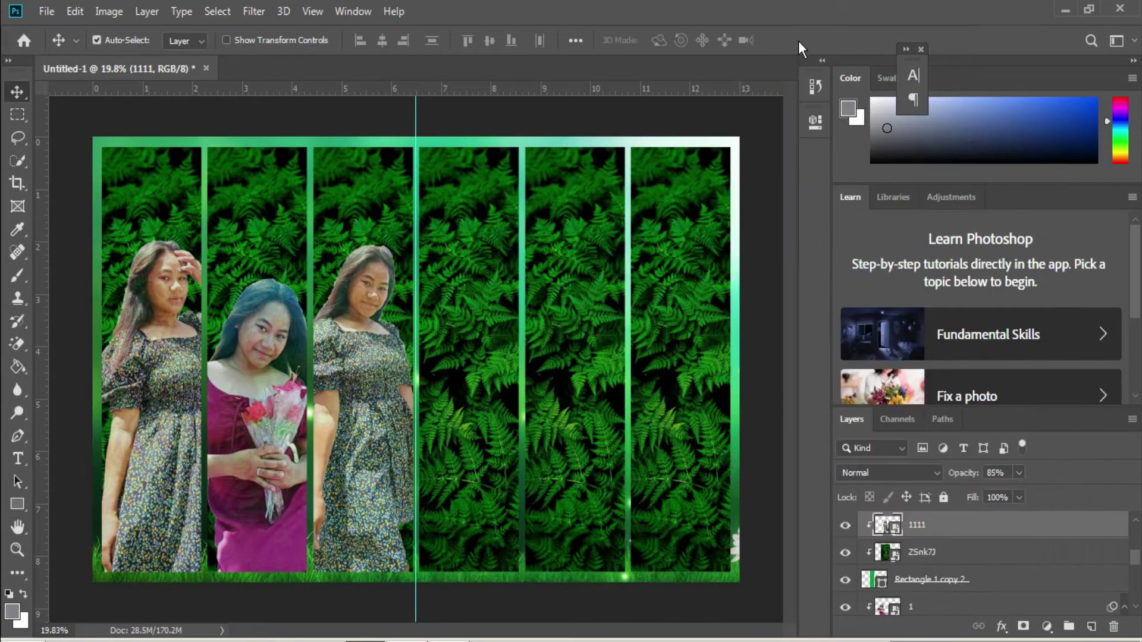
Give the 1111 photo a slightly enlarged outer glow layer style
{"action": "right_click", "coordinate": [924, 527]}
{"action": "left_click", "coordinate": [767, 21]}
{"action": "left_click", "coordinate": [515, 494]}
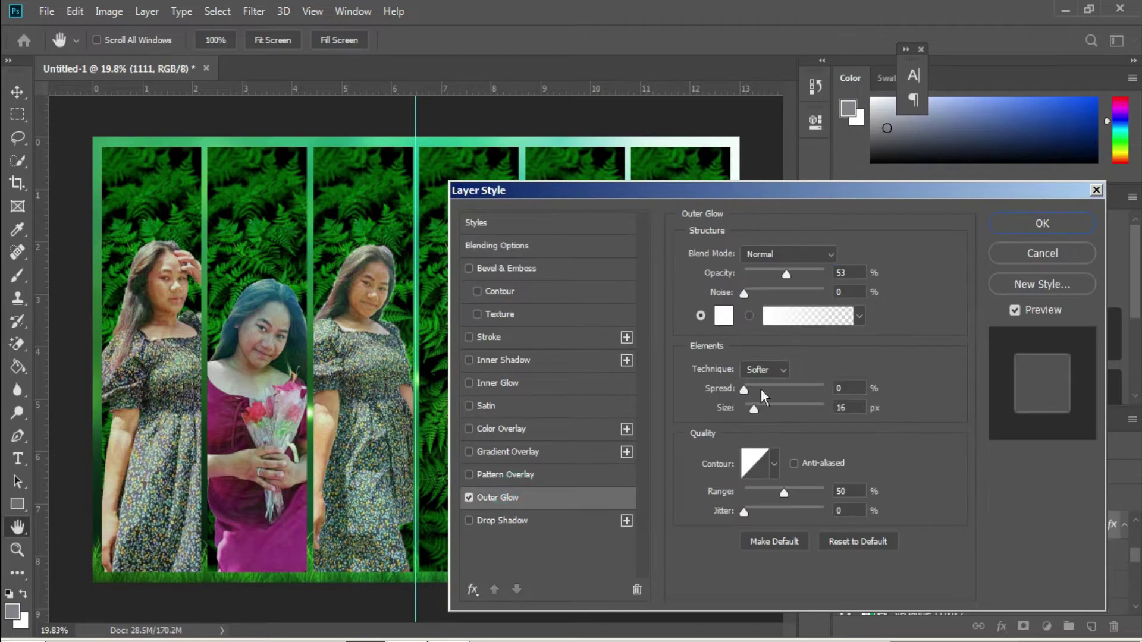
{"action": "left_click", "coordinate": [761, 405]}
{"action": "left_click_drag", "start_coordinate": [791, 273], "coordinate": [795, 273]}
{"action": "left_click", "coordinate": [1042, 224]}
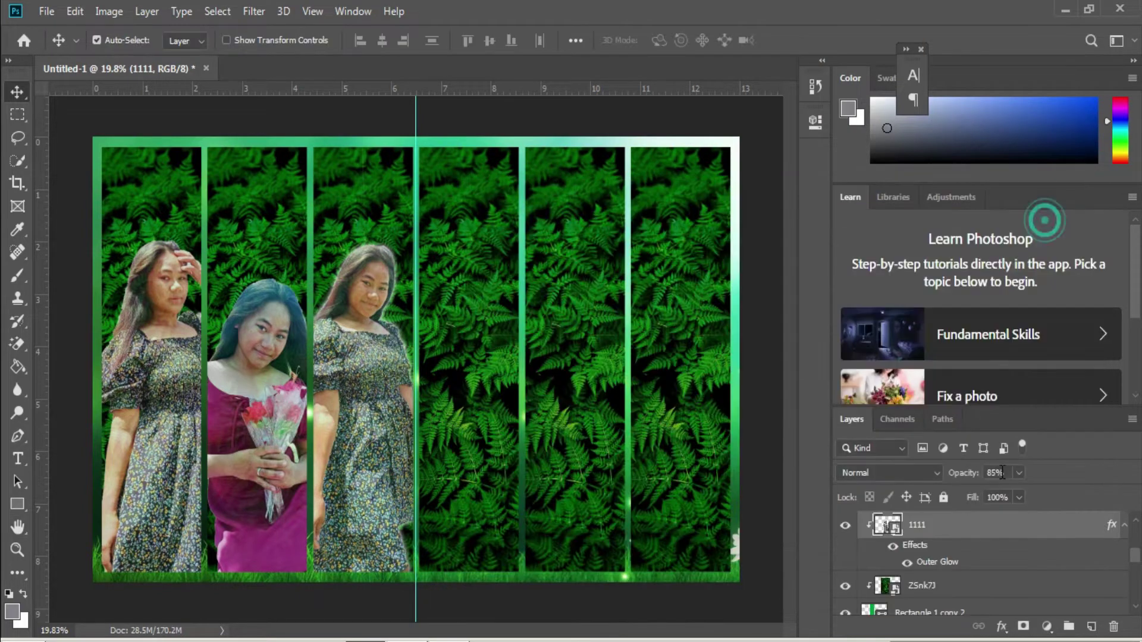
{"action": "left_click", "coordinate": [1109, 529]}
{"action": "left_click", "coordinate": [290, 333]}
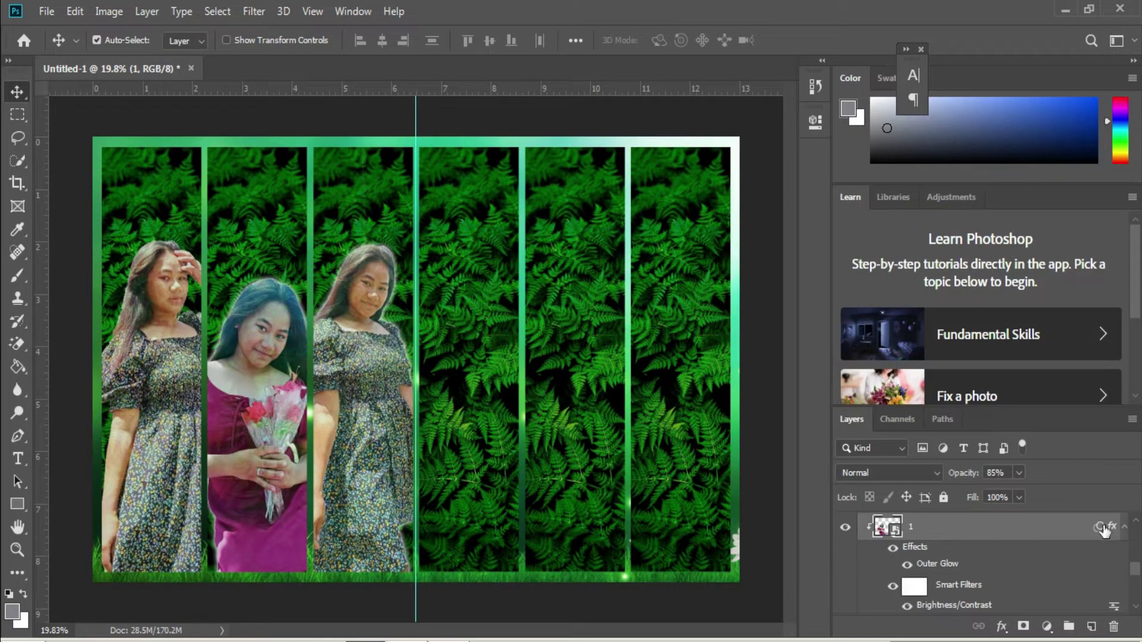
{"action": "scroll", "coordinate": [1101, 523], "scroll_direction": "up", "scroll_amount": 1}
Embed the portrait 11111 above ZSnk7J, stretch it taller and clip it into the fourth strip
{"action": "right_click", "coordinate": [445, 316]}
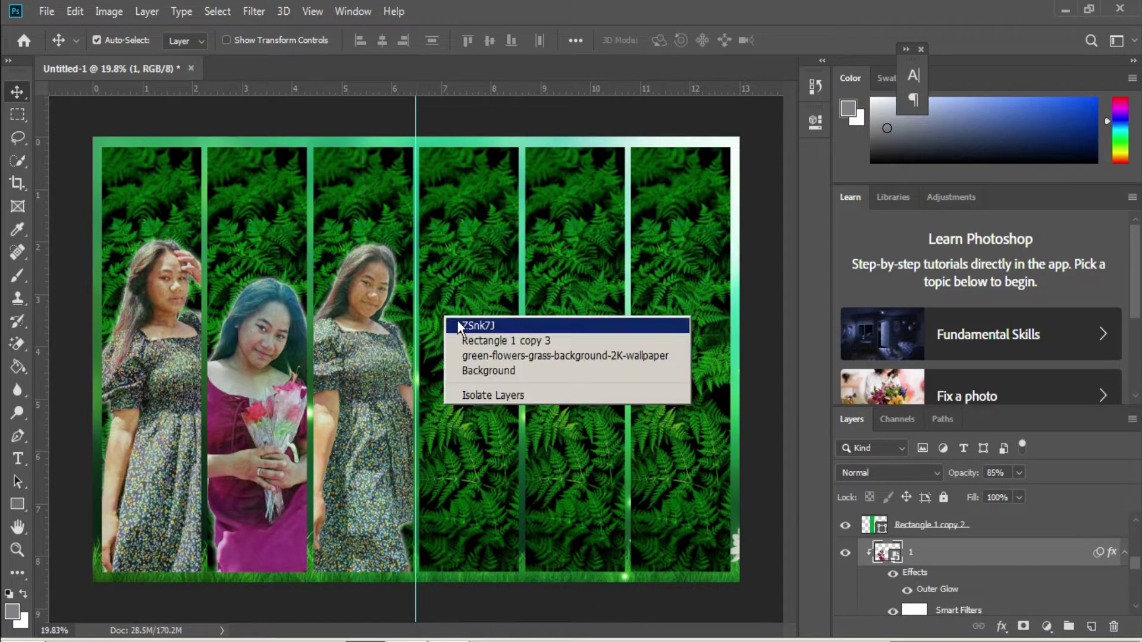
{"action": "left_click", "coordinate": [458, 320]}
{"action": "left_click", "coordinate": [46, 11]}
{"action": "left_click", "coordinate": [66, 234]}
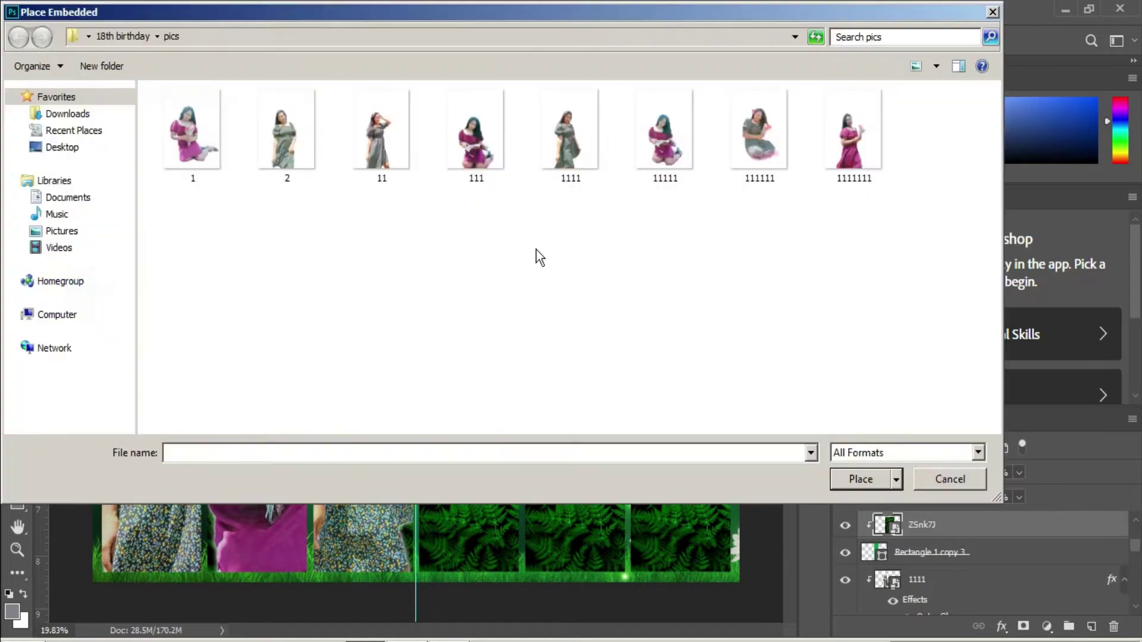
{"action": "left_click", "coordinate": [678, 142]}
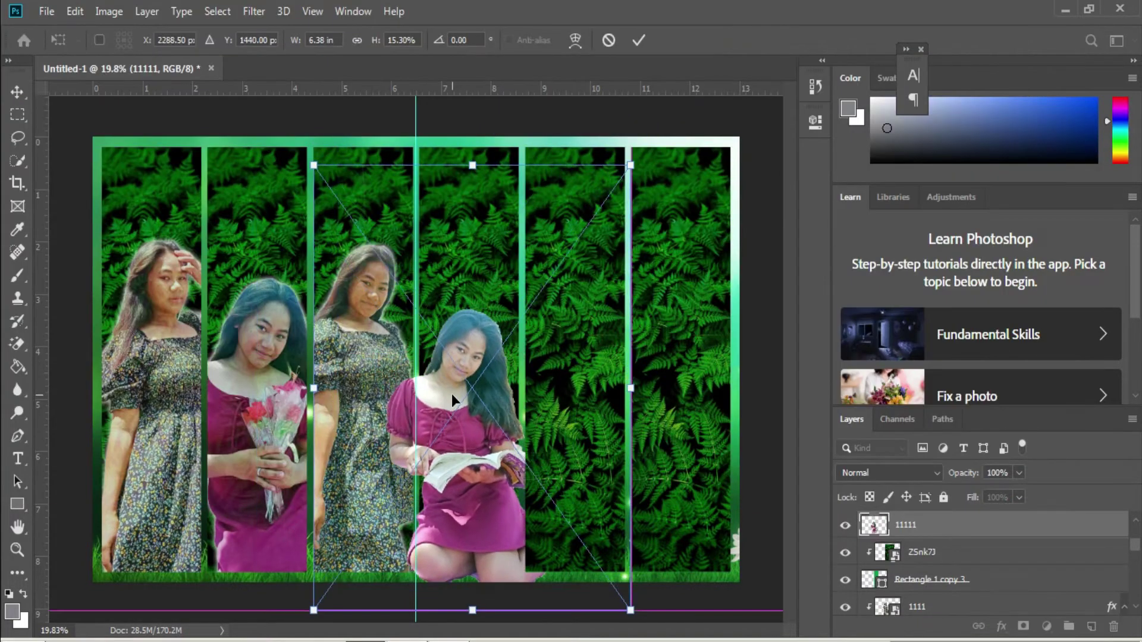
{"action": "left_click_drag", "start_coordinate": [471, 161], "coordinate": [472, 110]}
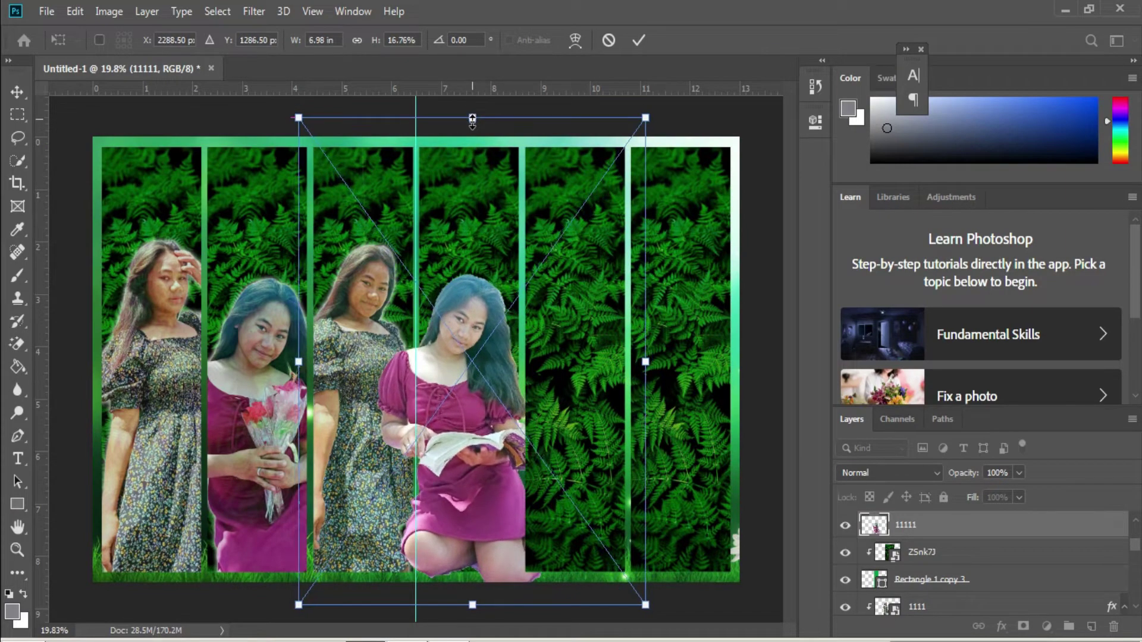
{"action": "key", "text": "Return"}
{"action": "key", "text": "ctrl+alt+g"}
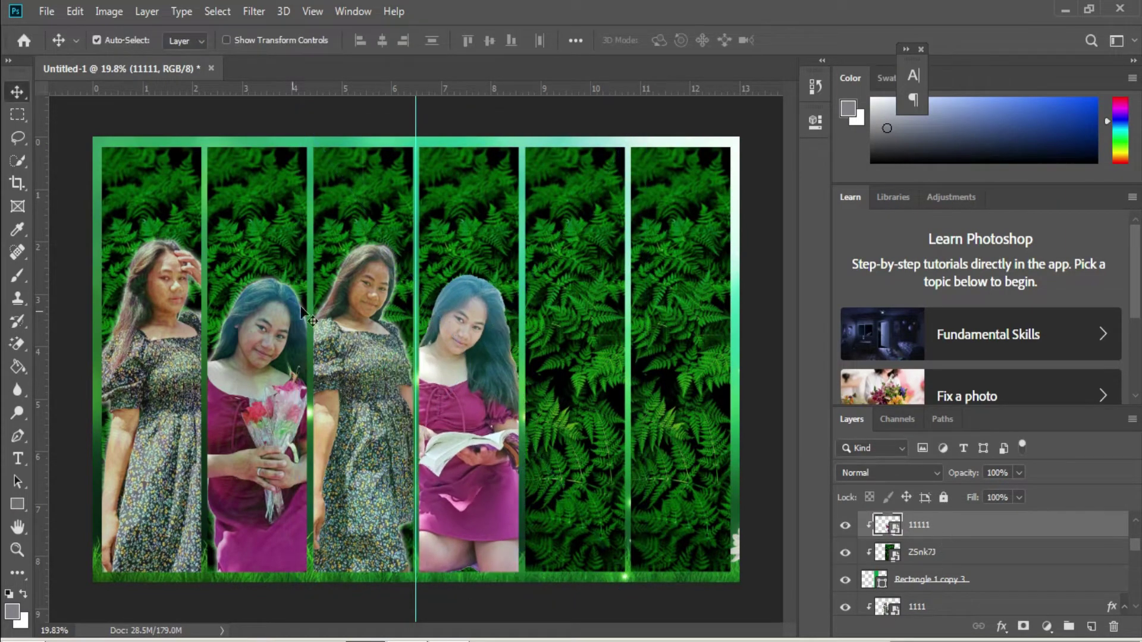
Give the 11111 portrait layer an outer glow at 85% opacity
{"action": "right_click", "coordinate": [376, 301]}
{"action": "left_click", "coordinate": [387, 308]}
{"action": "right_click", "coordinate": [479, 339]}
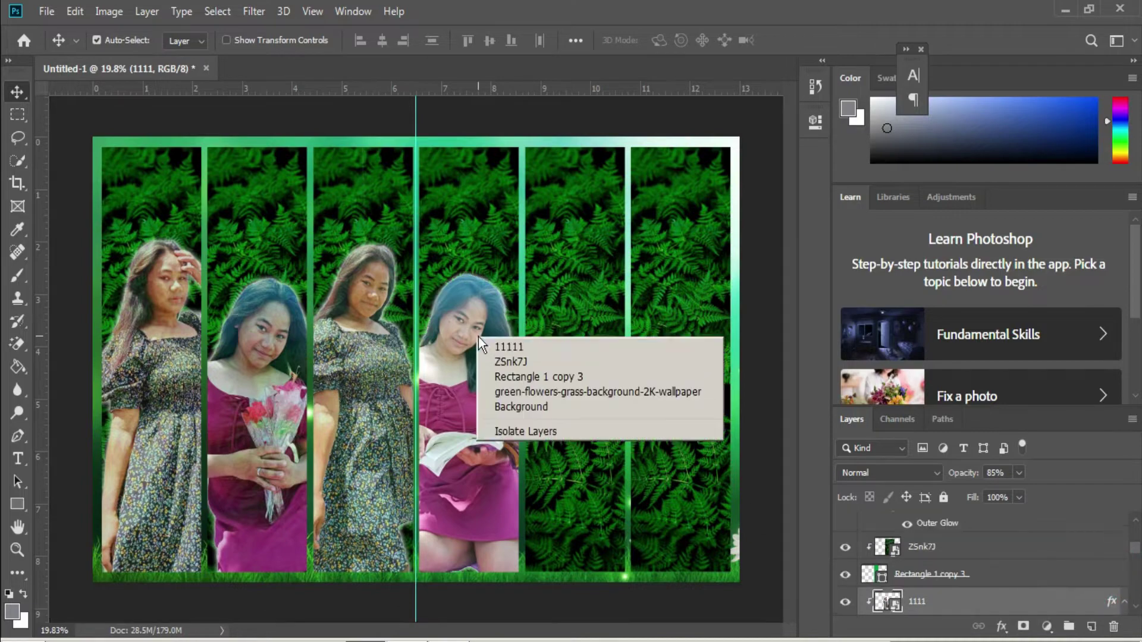
{"action": "left_click", "coordinate": [508, 347]}
{"action": "right_click", "coordinate": [1030, 526]}
{"action": "left_click", "coordinate": [847, 22]}
{"action": "key", "text": "Return"}
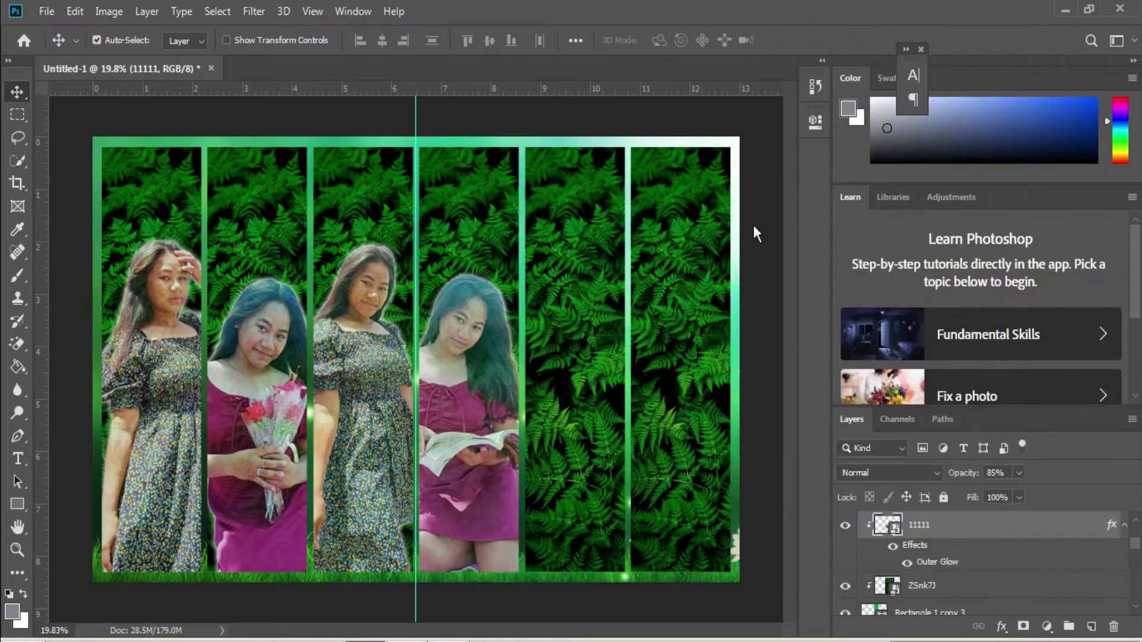
{"action": "scroll", "coordinate": [602, 440], "scroll_direction": "up", "scroll_amount": 1}
Make the fern fill layer ZSnk7J active and start embedding 111111, then cancel it
{"action": "scroll", "coordinate": [602, 440], "scroll_direction": "down", "scroll_amount": 2}
{"action": "right_click", "coordinate": [559, 331]}
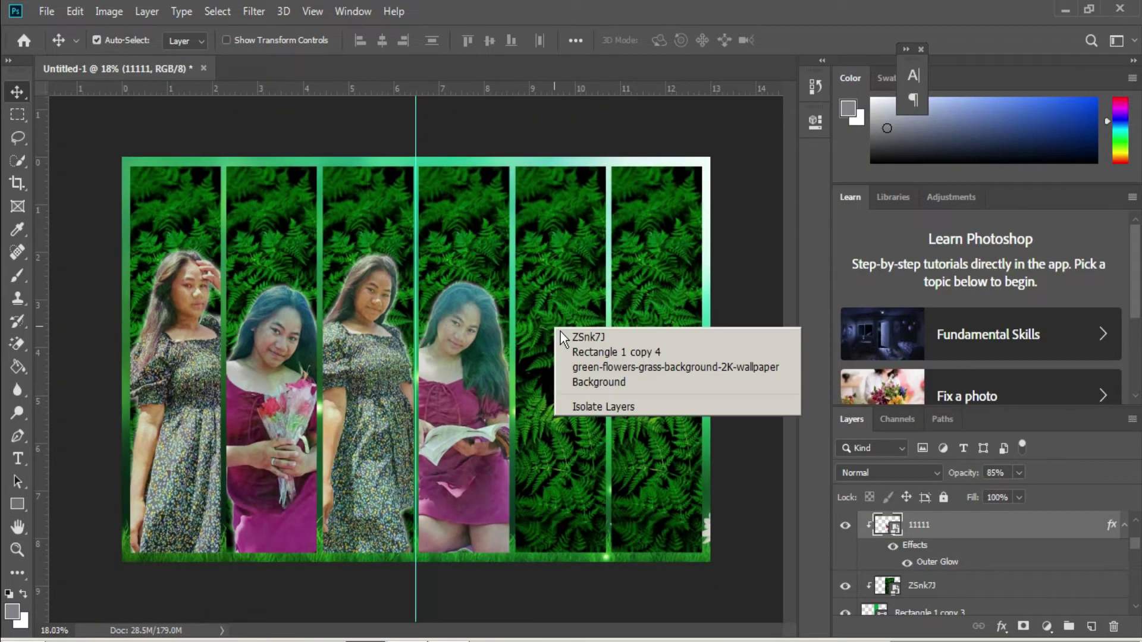
{"action": "left_click", "coordinate": [574, 334]}
{"action": "left_click", "coordinate": [47, 11]}
{"action": "left_click", "coordinate": [111, 299]}
{"action": "left_click", "coordinate": [759, 127]}
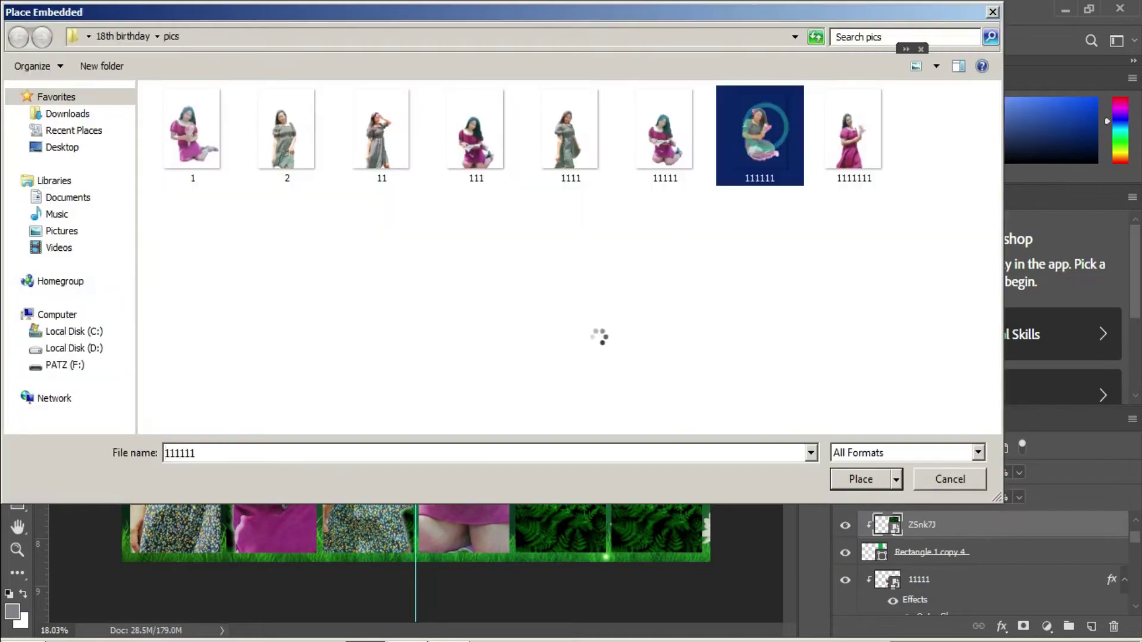
{"action": "key", "text": "Return"}
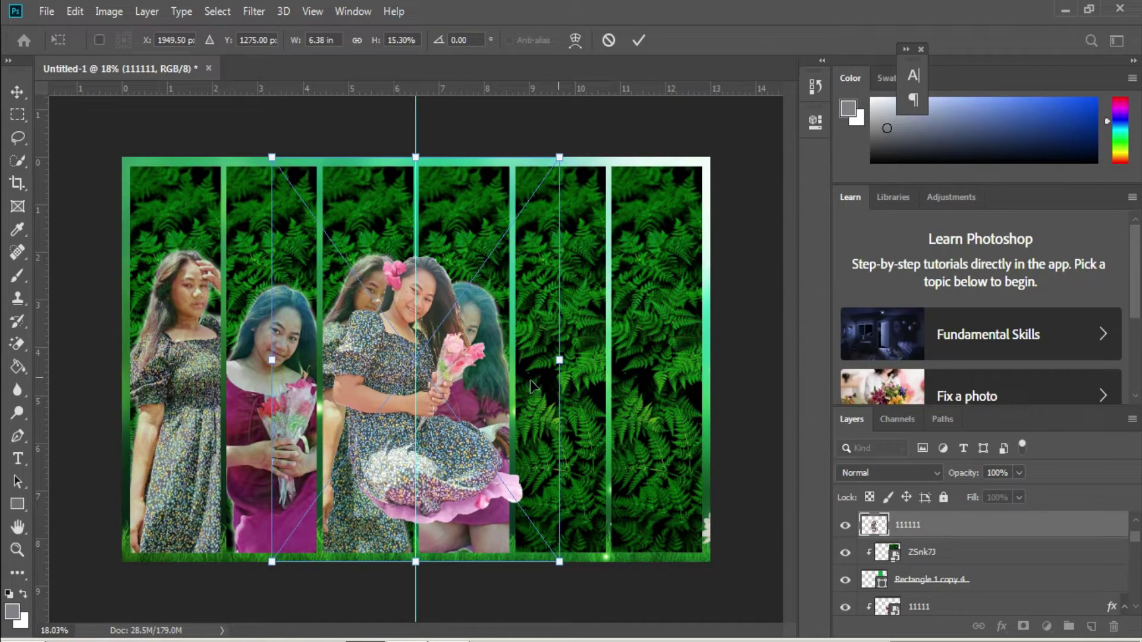
{"action": "key", "text": "Return"}
Embed the portrait 1111111, enlarge it, clip it into the fifth strip and nudge it up
{"action": "left_click", "coordinate": [47, 11]}
{"action": "left_click", "coordinate": [111, 298]}
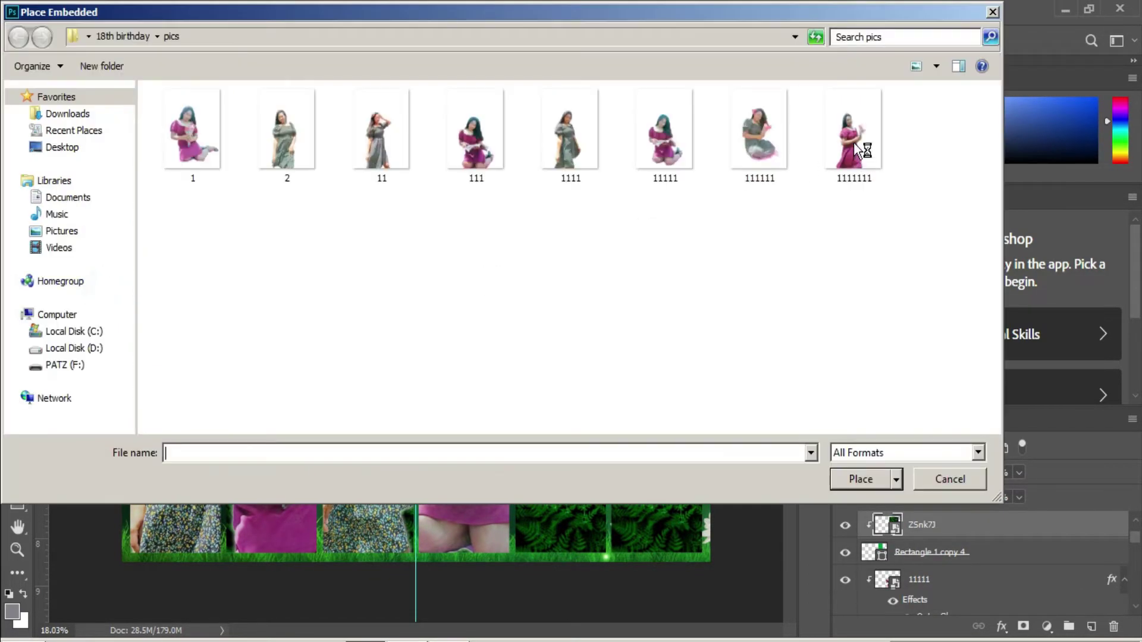
{"action": "double_click", "coordinate": [861, 150]}
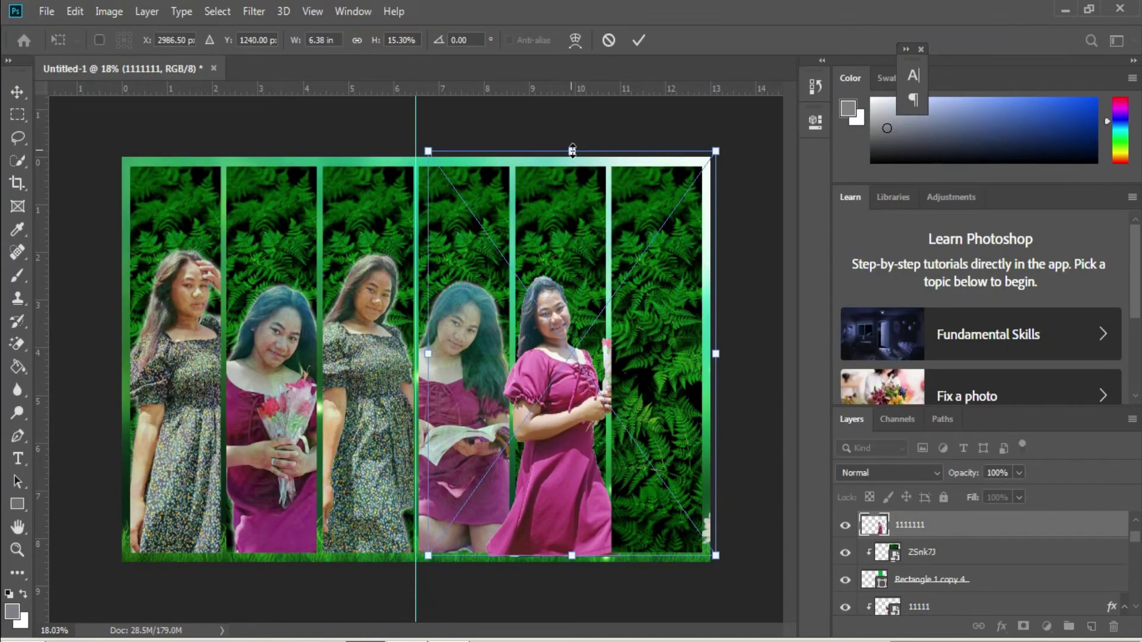
{"action": "left_click_drag", "start_coordinate": [573, 150], "coordinate": [584, 119]}
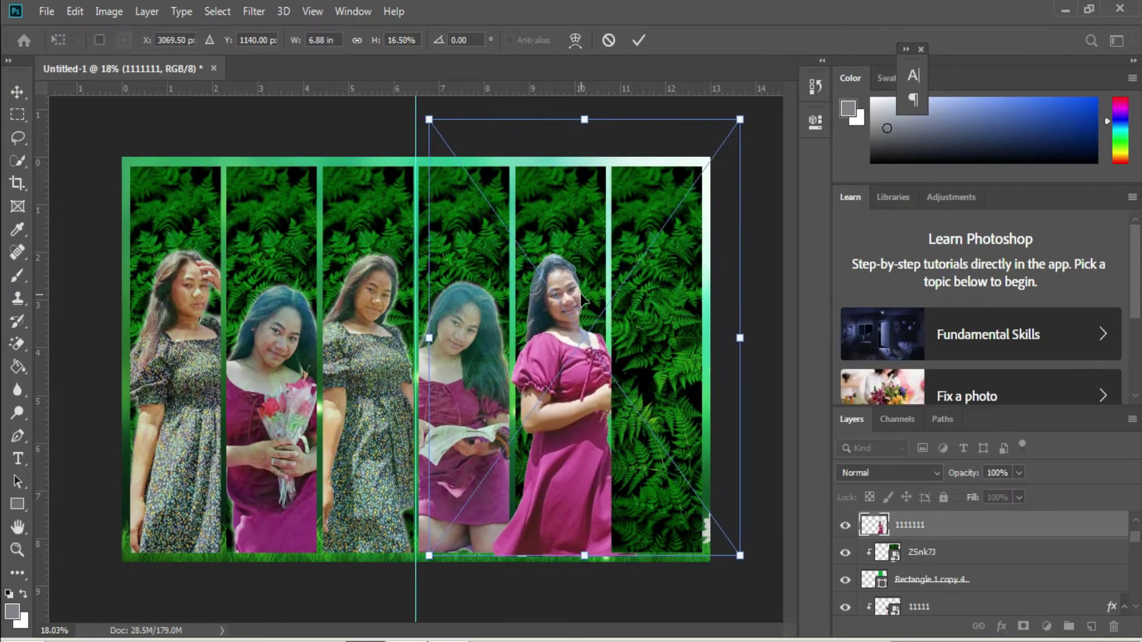
{"action": "key", "text": "Return"}
{"action": "key", "text": "ctrl+alt+g"}
{"action": "left_click_drag", "start_coordinate": [564, 404], "coordinate": [561, 394]}
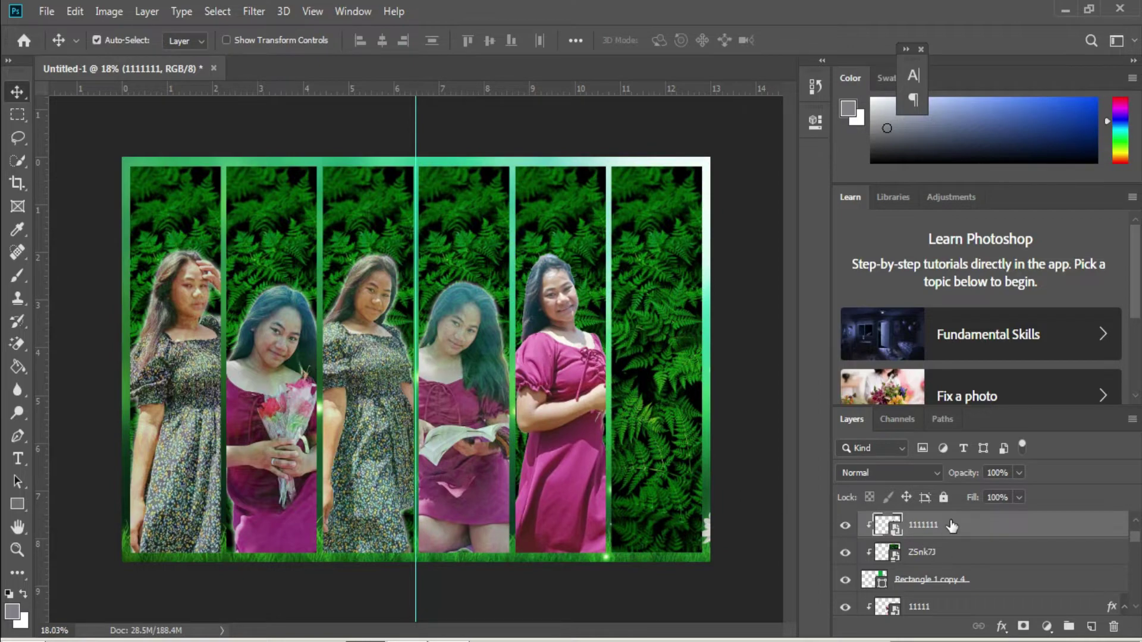
Add an outer glow to the fifth strip's 1111111 portrait
{"action": "right_click", "coordinate": [951, 525]}
{"action": "left_click", "coordinate": [765, 23]}
{"action": "key", "text": "Escape"}
{"action": "left_click", "coordinate": [483, 349]}
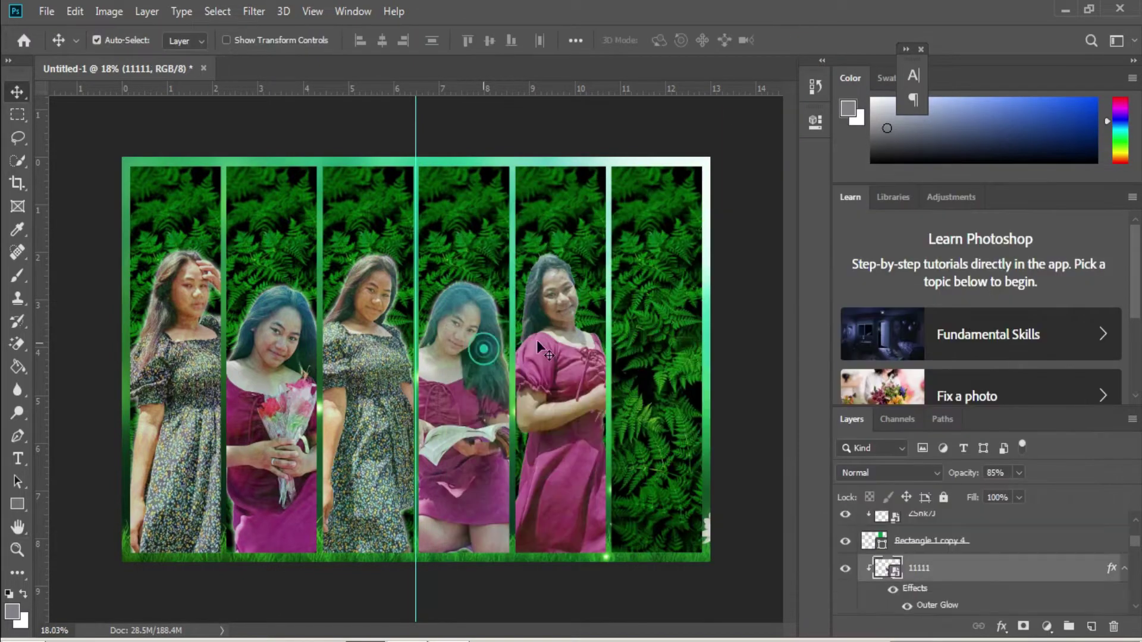
Embed the portrait 111111 above ZSnk7J, move it over the sixth strip and clip it
{"action": "right_click", "coordinate": [678, 305]}
{"action": "left_click", "coordinate": [699, 316]}
{"action": "left_click", "coordinate": [46, 11]}
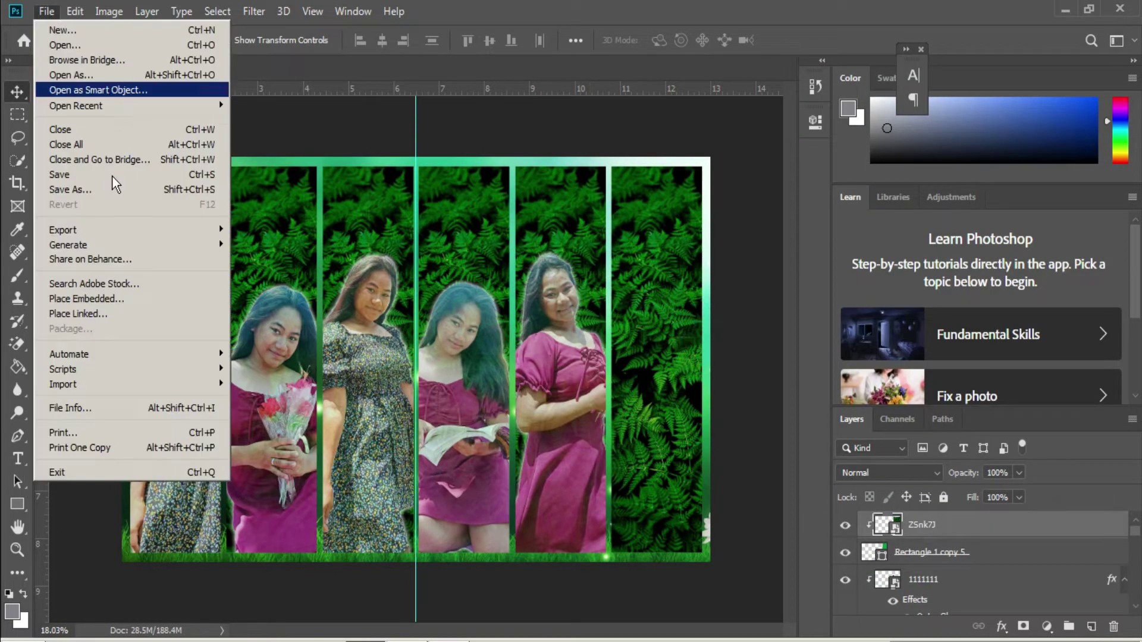
{"action": "left_click", "coordinate": [66, 299]}
{"action": "left_click", "coordinate": [759, 128]}
{"action": "double_click", "coordinate": [760, 128]}
{"action": "mouse_move", "coordinate": [469, 385]}
{"action": "left_mouse_down"}
{"action": "mouse_move", "coordinate": [710, 443]}
{"action": "mouse_move", "coordinate": [717, 428]}
{"action": "left_mouse_up"}
{"action": "key", "text": "Return"}
{"action": "key", "text": "ctrl+alt+g"}
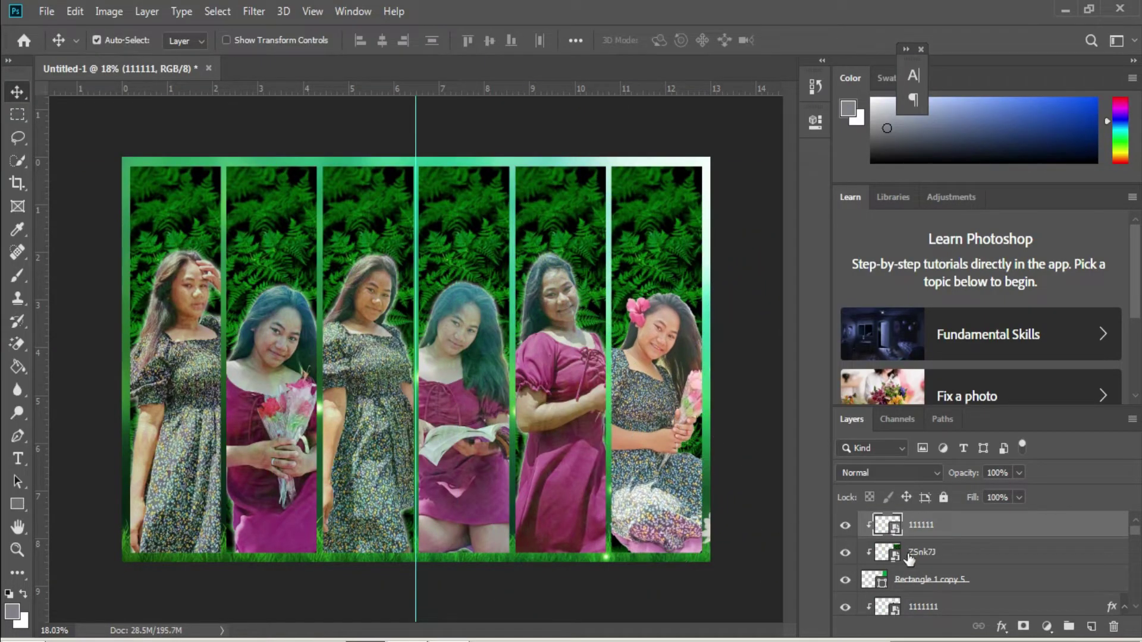
Enlarge the 111111 portrait in the sixth strip with Free Transform
{"action": "right_click", "coordinate": [553, 337]}
{"action": "left_click", "coordinate": [586, 352]}
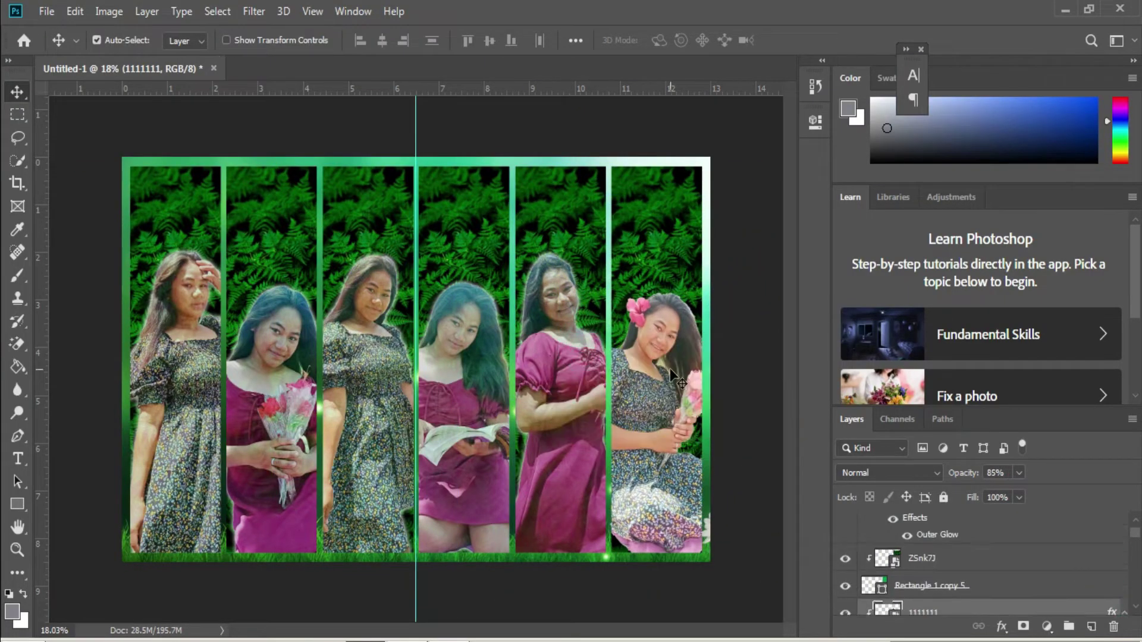
{"action": "right_click", "coordinate": [662, 332]}
{"action": "left_click", "coordinate": [684, 340]}
{"action": "key", "text": "ctrl+t"}
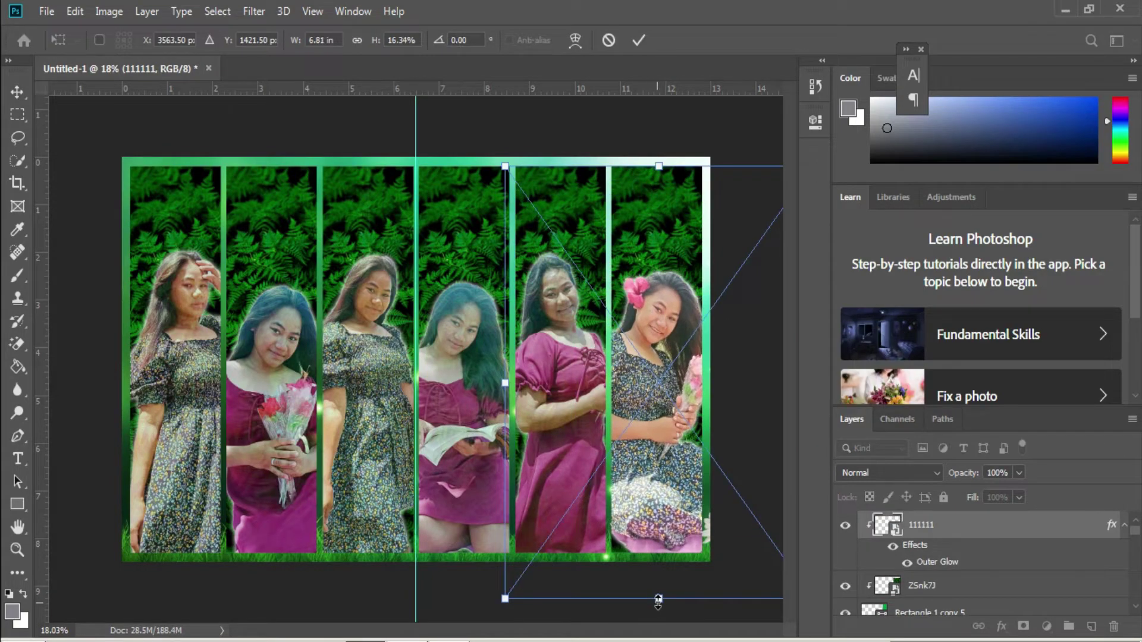
{"action": "left_click_drag", "start_coordinate": [660, 600], "coordinate": [660, 614]}
{"action": "key", "text": "Return"}
Save the six-portrait collage as the TIFF file 'back'
{"action": "scroll", "coordinate": [460, 357], "scroll_direction": "down", "scroll_amount": 1}
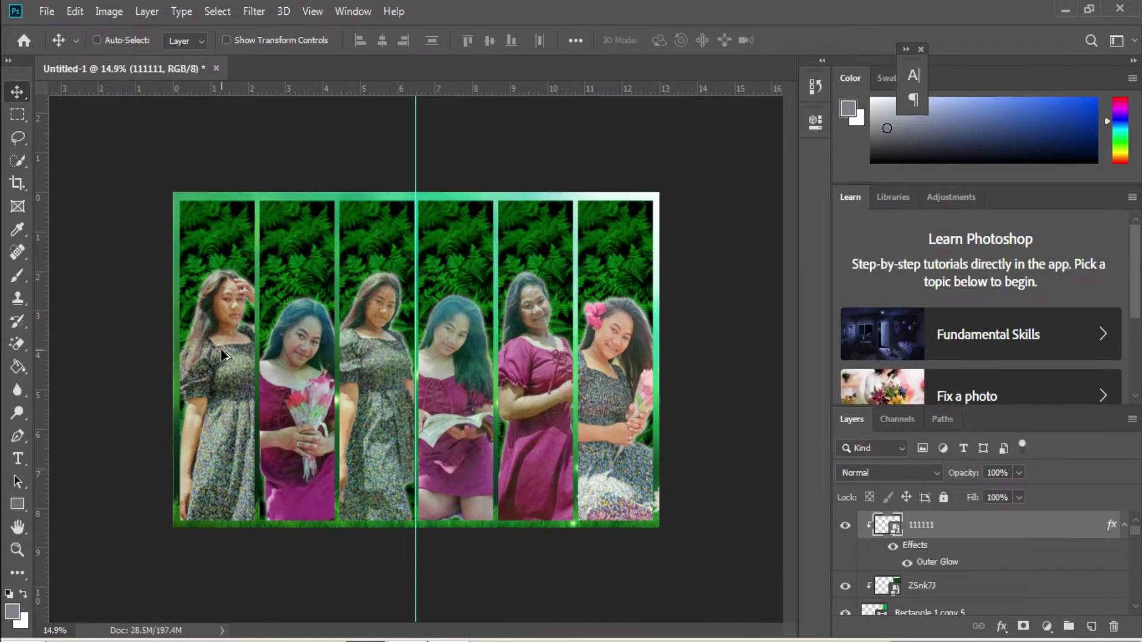
{"action": "key", "text": "ctrl+s"}
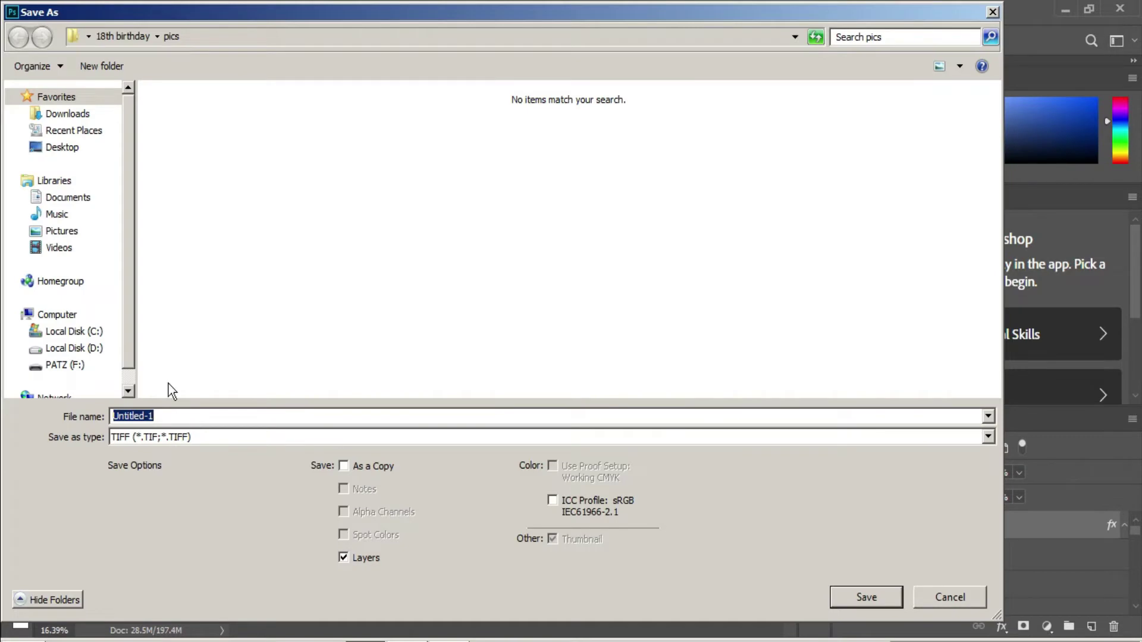
{"action": "type", "text": "back"}
{"action": "key", "text": "Return"}
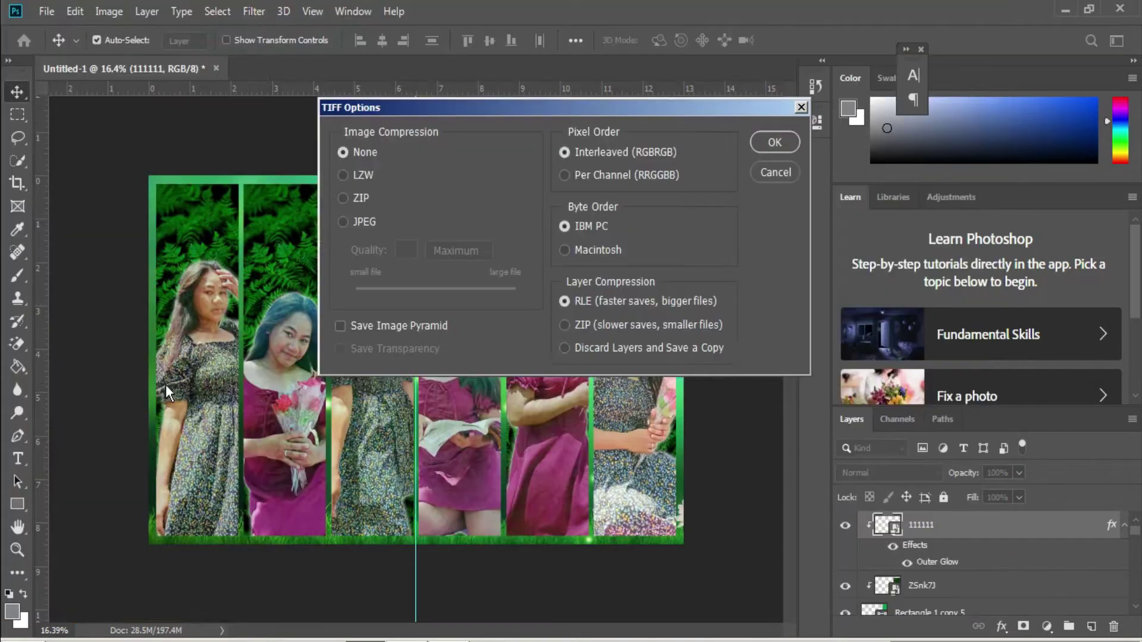
{"action": "key", "text": "Return"}
{"action": "scroll", "coordinate": [273, 333], "scroll_direction": "up", "scroll_amount": 3}
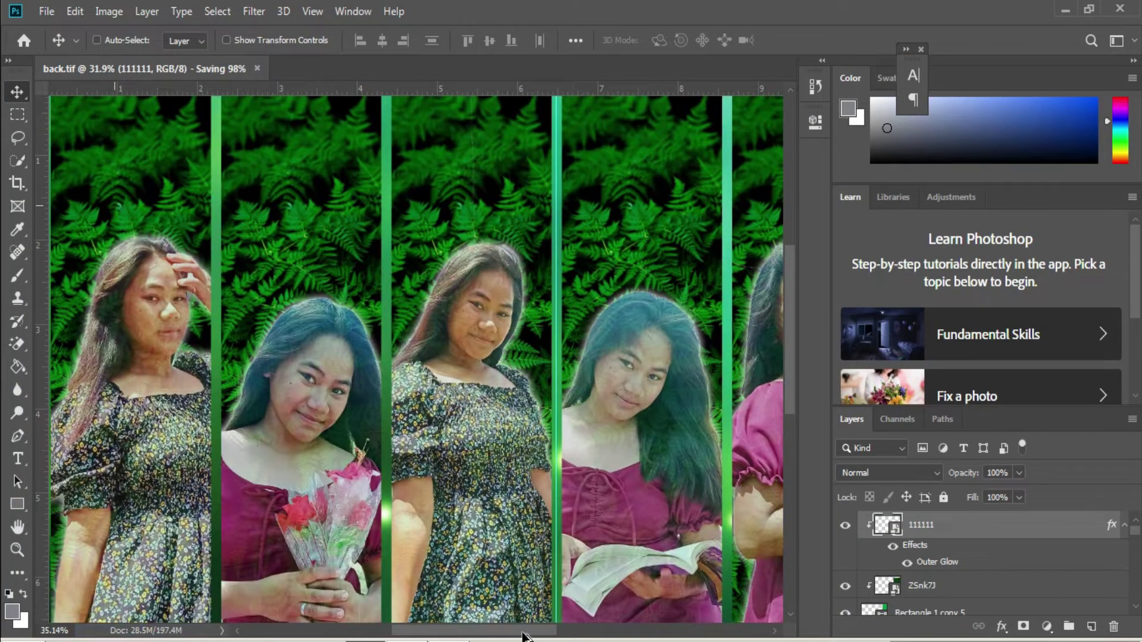
{"action": "scroll", "coordinate": [464, 629], "scroll_direction": "left", "scroll_amount": 5}
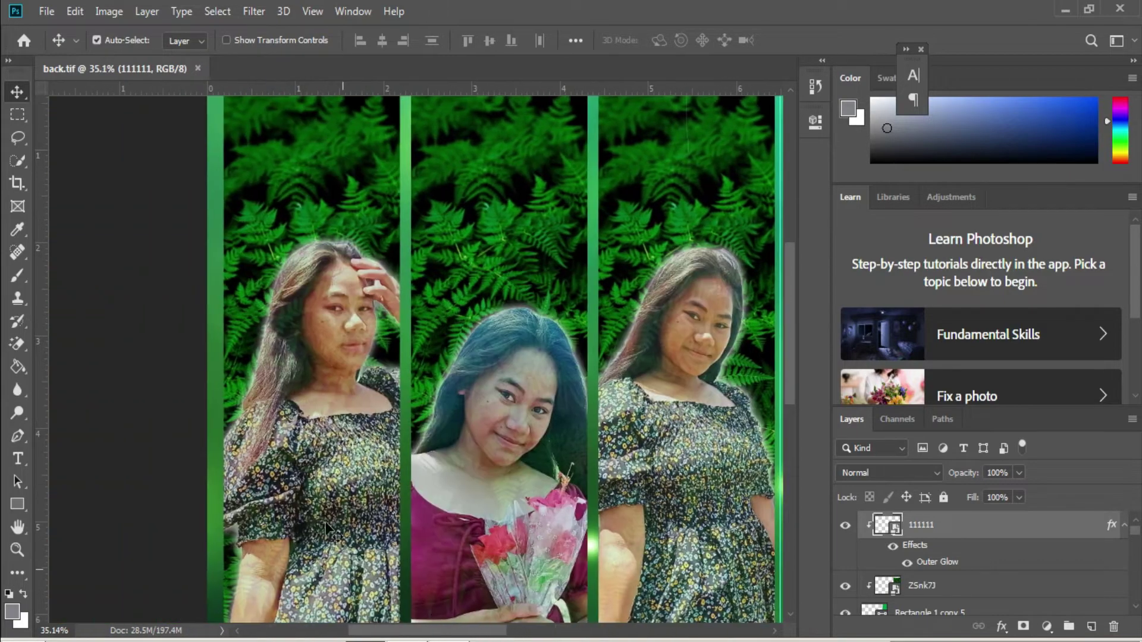
{"action": "scroll", "coordinate": [296, 455], "scroll_direction": "up", "scroll_amount": 3}
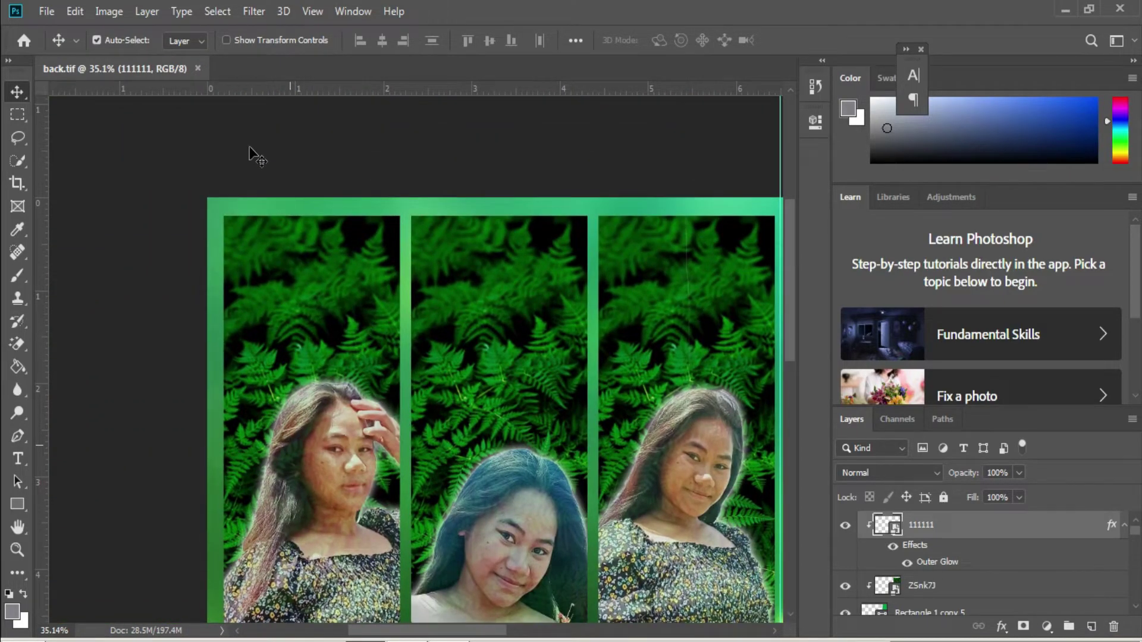
{"action": "scroll", "coordinate": [253, 151], "scroll_direction": "up", "scroll_amount": 3}
Add the pasted word 'Roses' to the first strip in white (#ffffff)
{"action": "key", "text": "t"}
{"action": "left_click", "coordinate": [245, 321]}
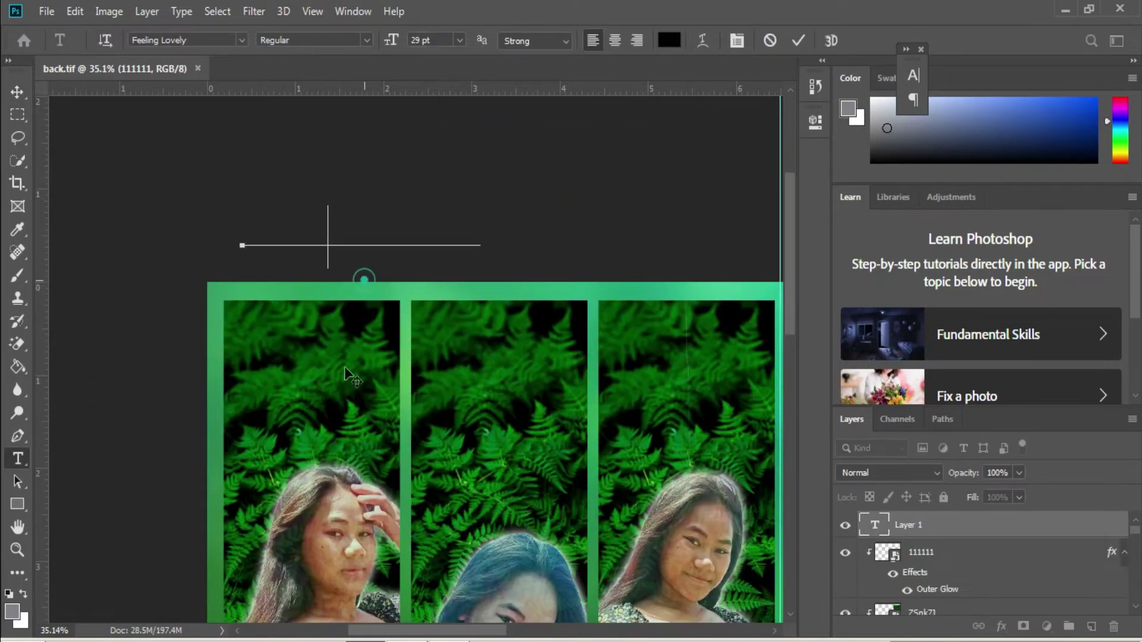
{"action": "key", "text": "ctrl+v"}
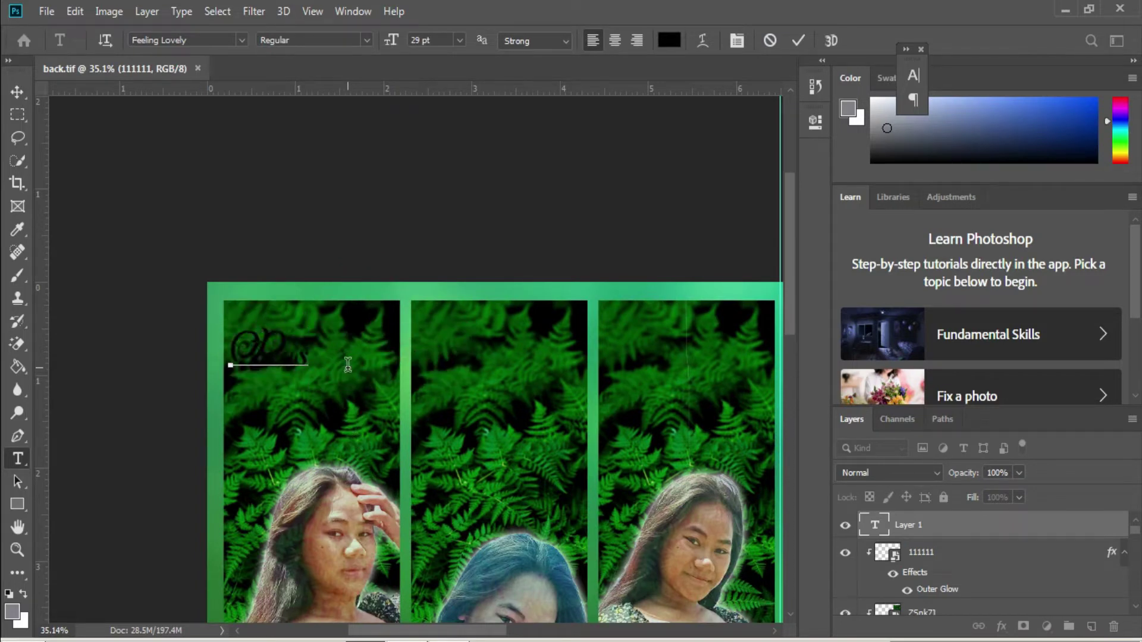
{"action": "left_click_drag", "start_coordinate": [390, 402], "coordinate": [398, 400]}
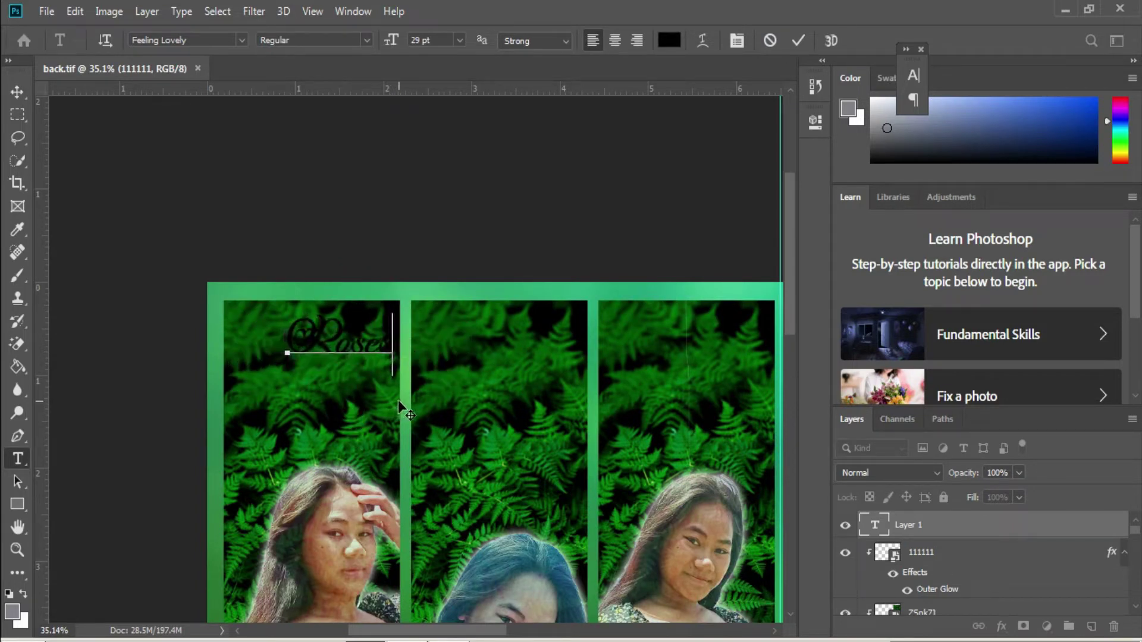
{"action": "key", "text": "ctrl+a"}
{"action": "left_click", "coordinate": [669, 40]}
{"action": "type", "text": "ffffff"}
{"action": "left_click", "coordinate": [1083, 290]}
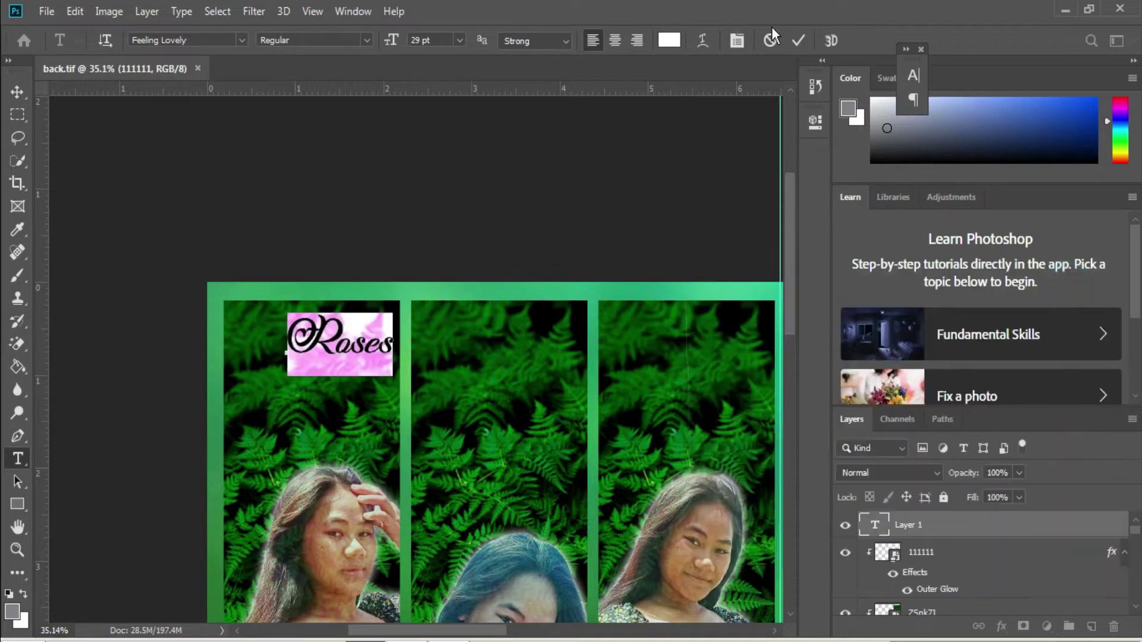
{"action": "left_click", "coordinate": [799, 40]}
Add a large '18' in Times New Roman beside Roses
{"action": "left_click", "coordinate": [356, 220]}
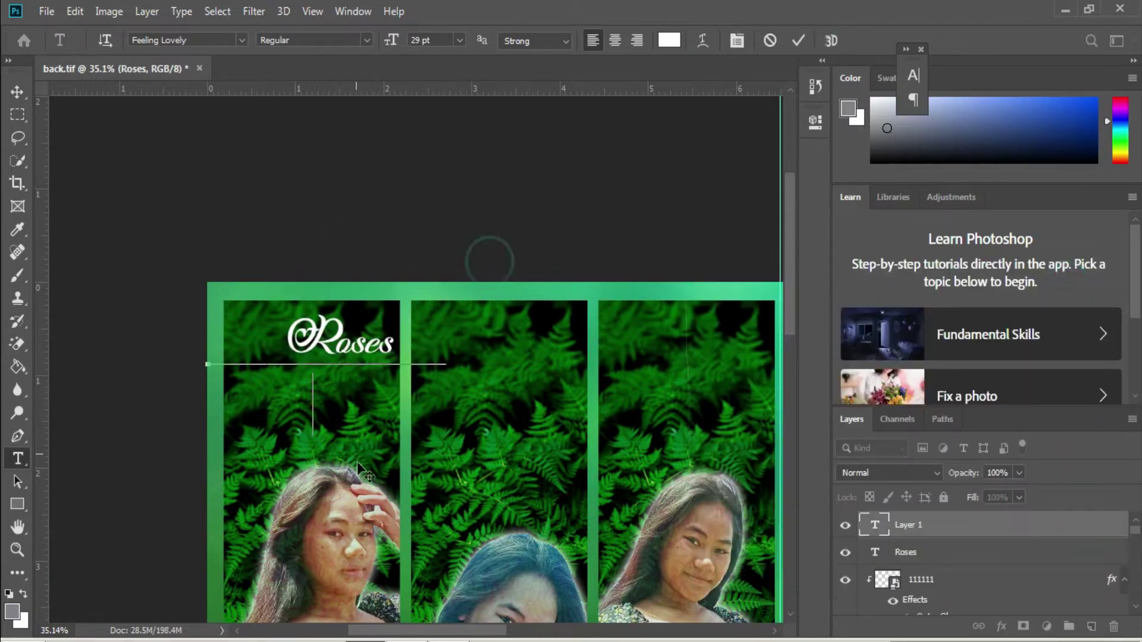
{"action": "left_click", "coordinate": [242, 40]}
{"action": "left_click", "coordinate": [384, 112]}
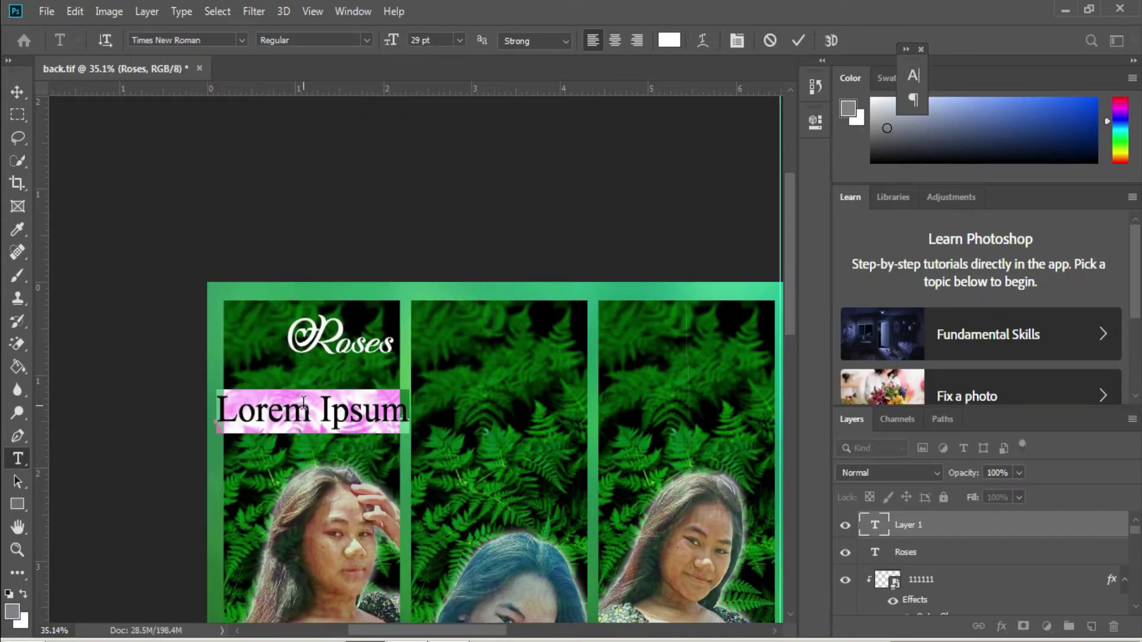
{"action": "type", "text": "18"}
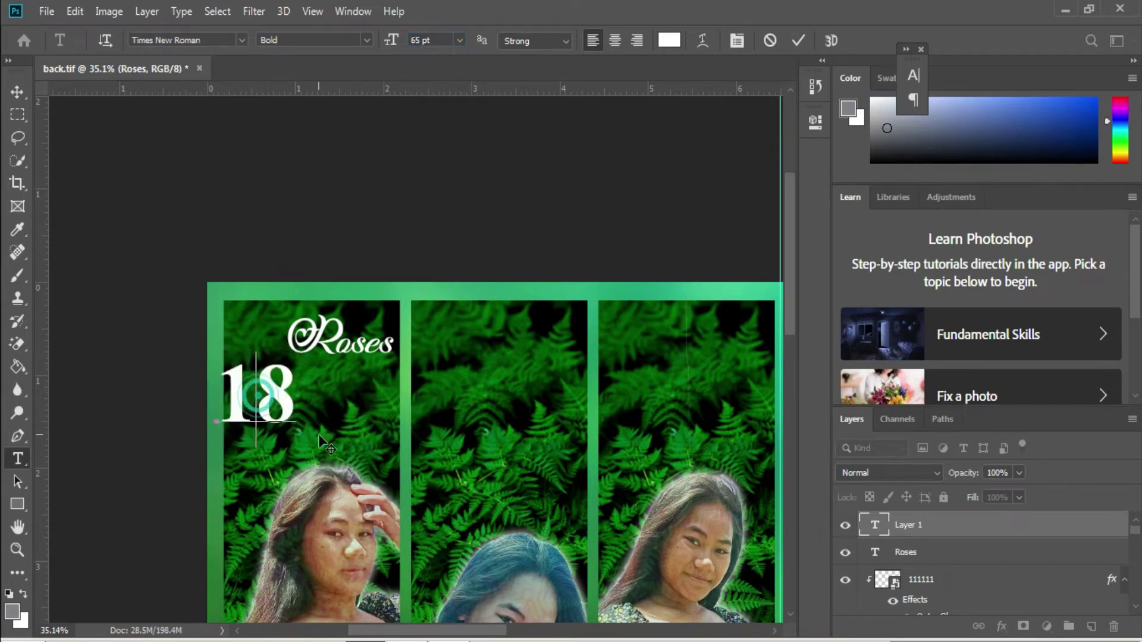
{"action": "left_click_drag", "start_coordinate": [350, 373], "coordinate": [324, 376]}
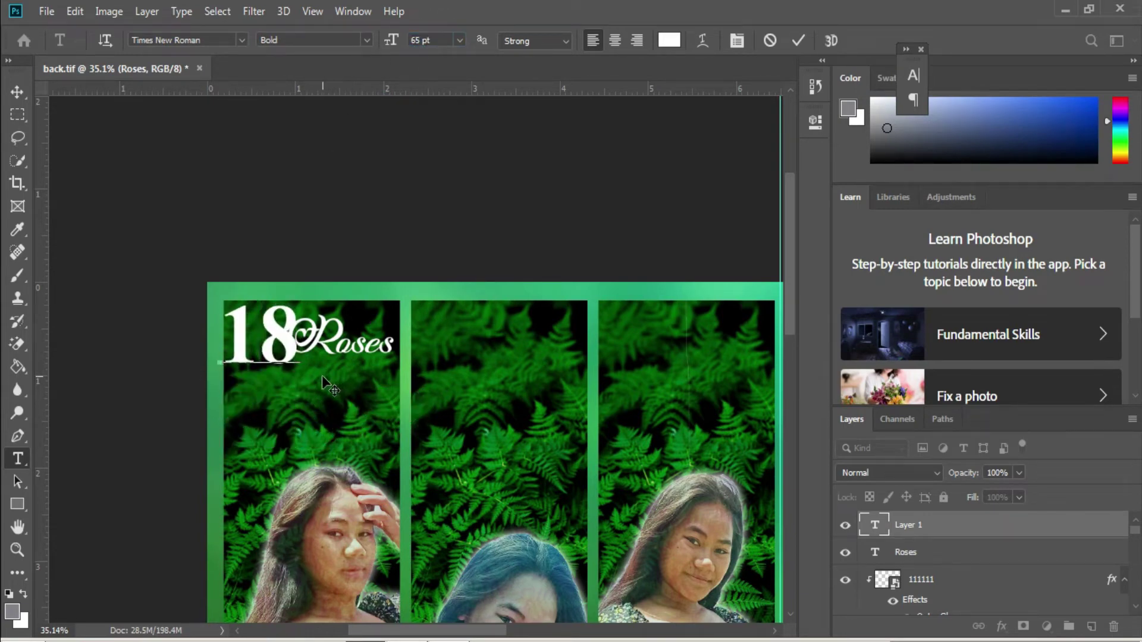
Set tracking -120 on the '18' and move Roses below it
{"action": "key", "text": "ctrl+a"}
{"action": "left_click", "coordinate": [353, 11]}
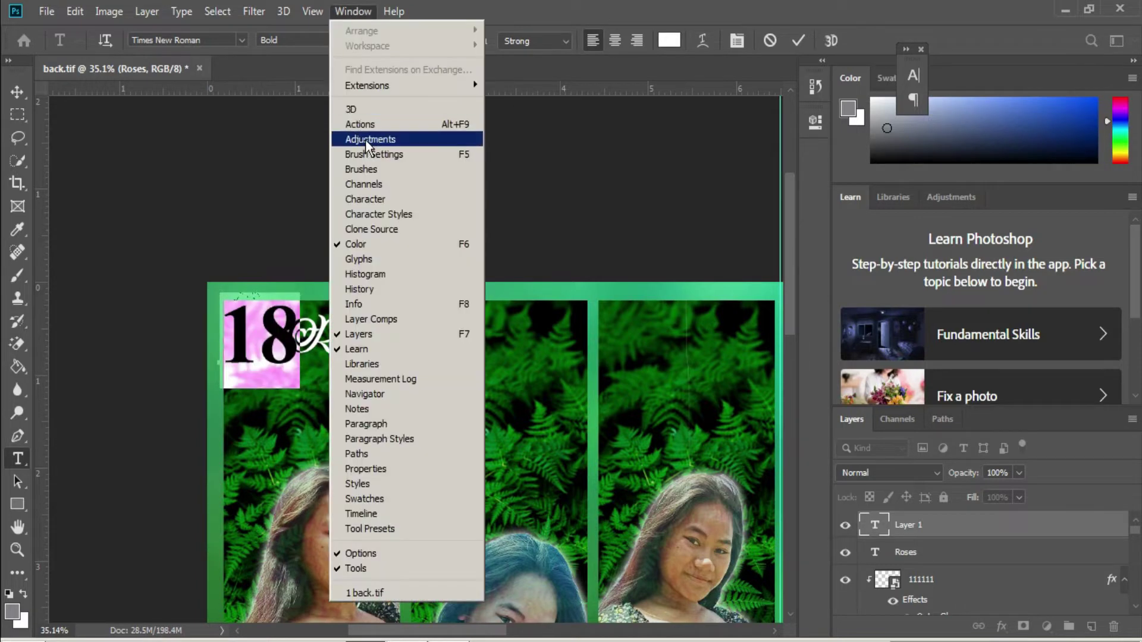
{"action": "left_click", "coordinate": [369, 201]}
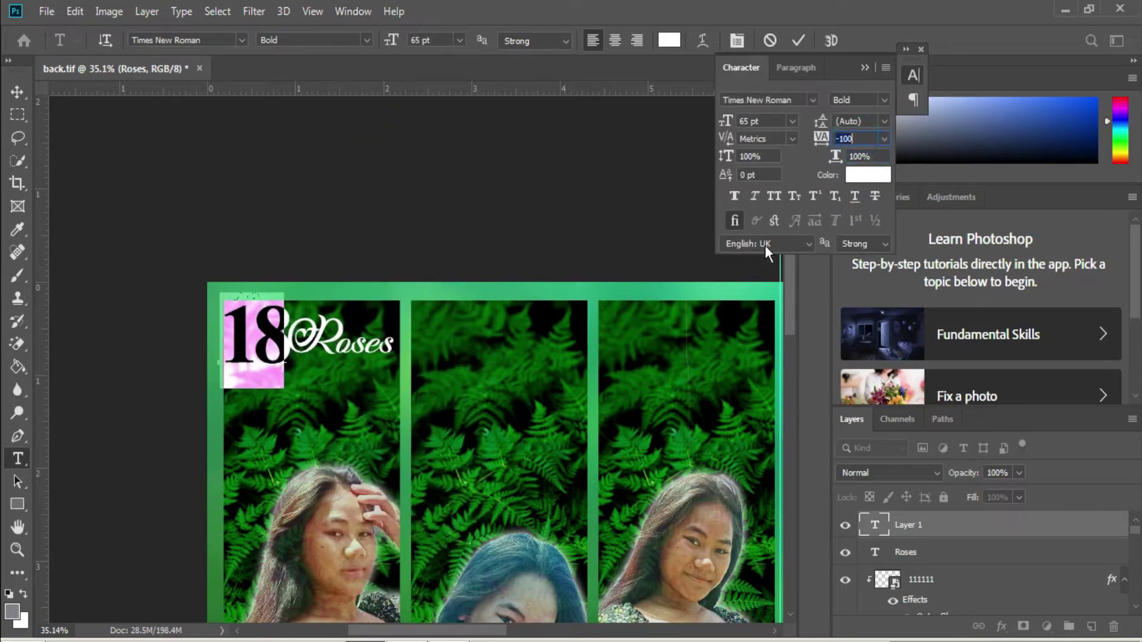
{"action": "left_click", "coordinate": [798, 40]}
{"action": "left_click", "coordinate": [334, 344]}
{"action": "left_click_drag", "start_coordinate": [389, 393], "coordinate": [333, 446]}
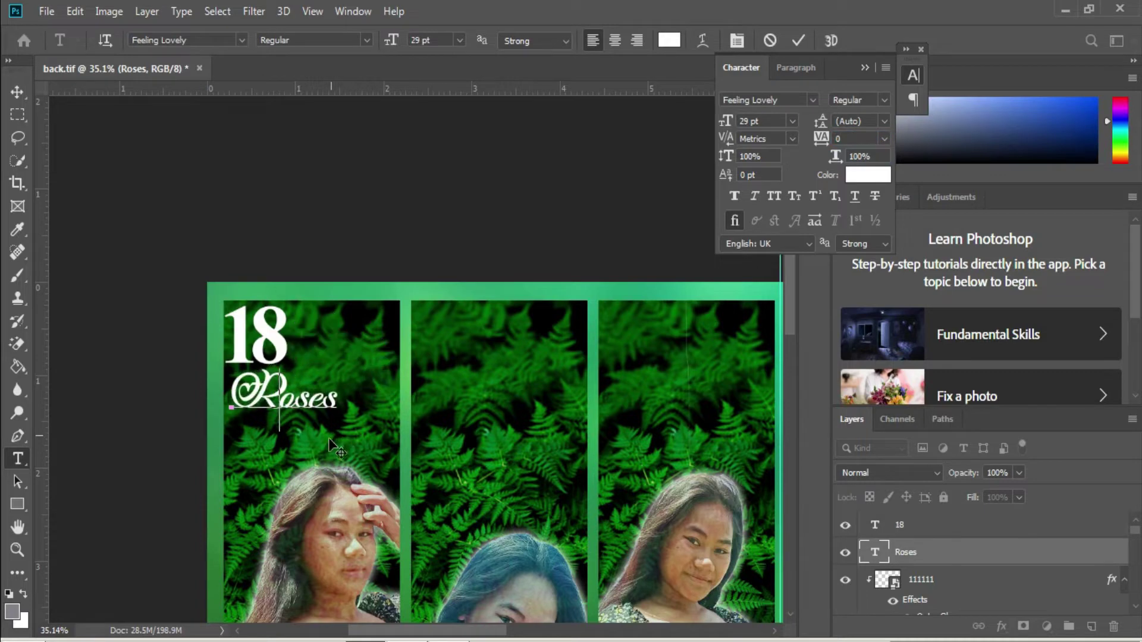
Enlarge the '18' about one and a half times
{"action": "left_click", "coordinate": [308, 344]}
{"action": "key", "text": "ctrl+t"}
{"action": "mouse_move", "coordinate": [308, 343]}
{"action": "left_mouse_down"}
{"action": "mouse_move", "coordinate": [308, 387]}
{"action": "mouse_move", "coordinate": [320, 375]}
{"action": "left_mouse_up"}
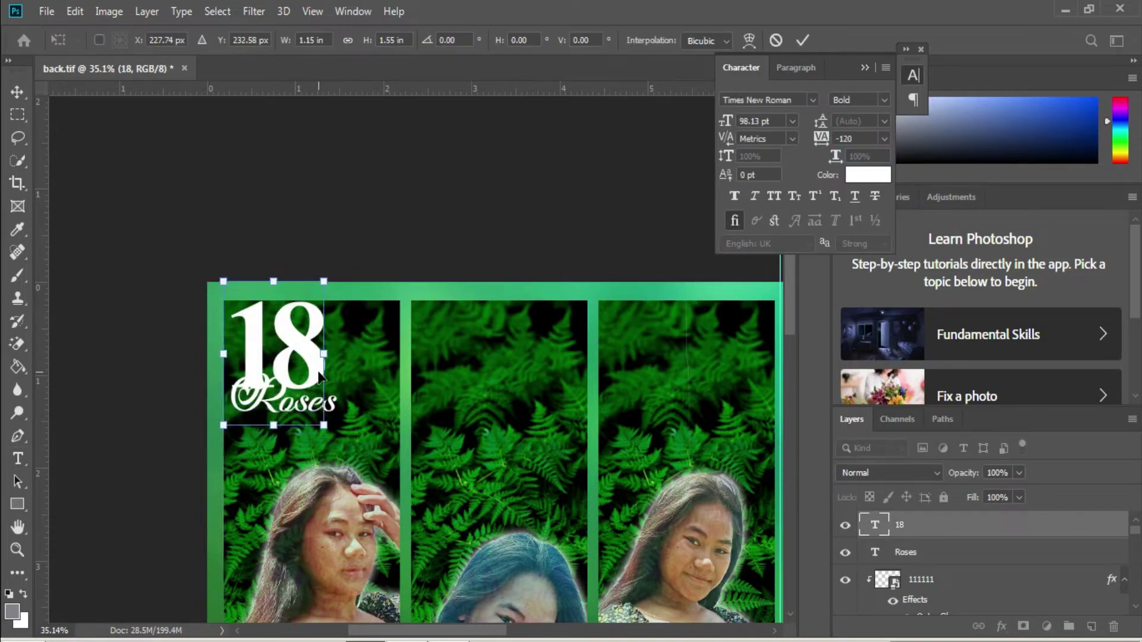
{"action": "key", "text": "Return"}
Move Roses under the 18, raise its layer, and scale it to span the strip
{"action": "key", "text": "t"}
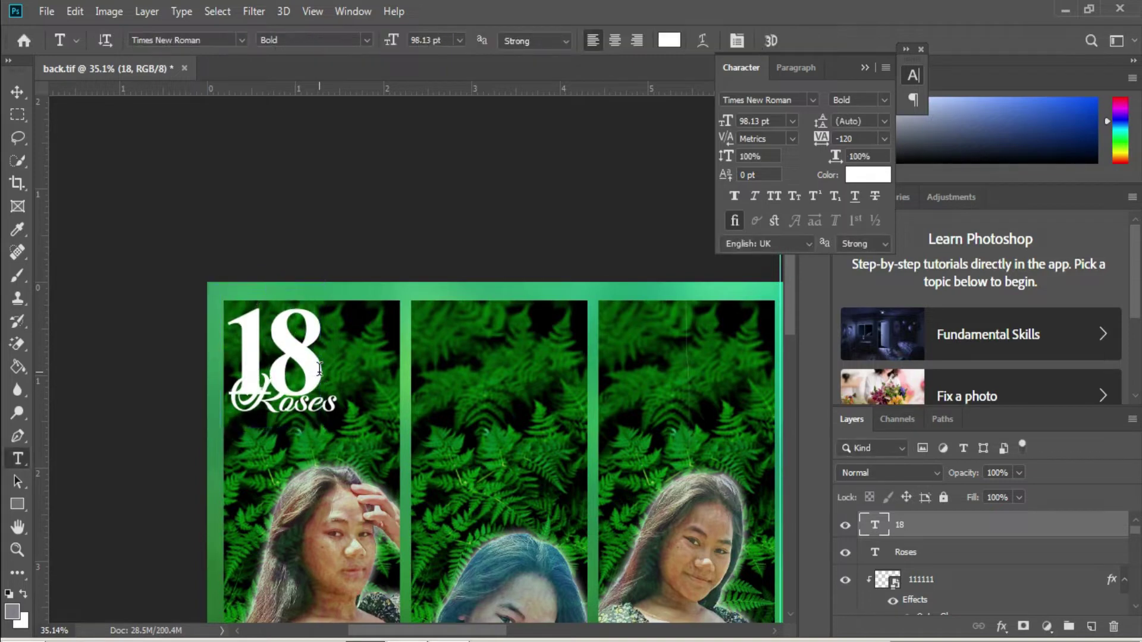
{"action": "left_click_drag", "start_coordinate": [370, 455], "coordinate": [372, 488]}
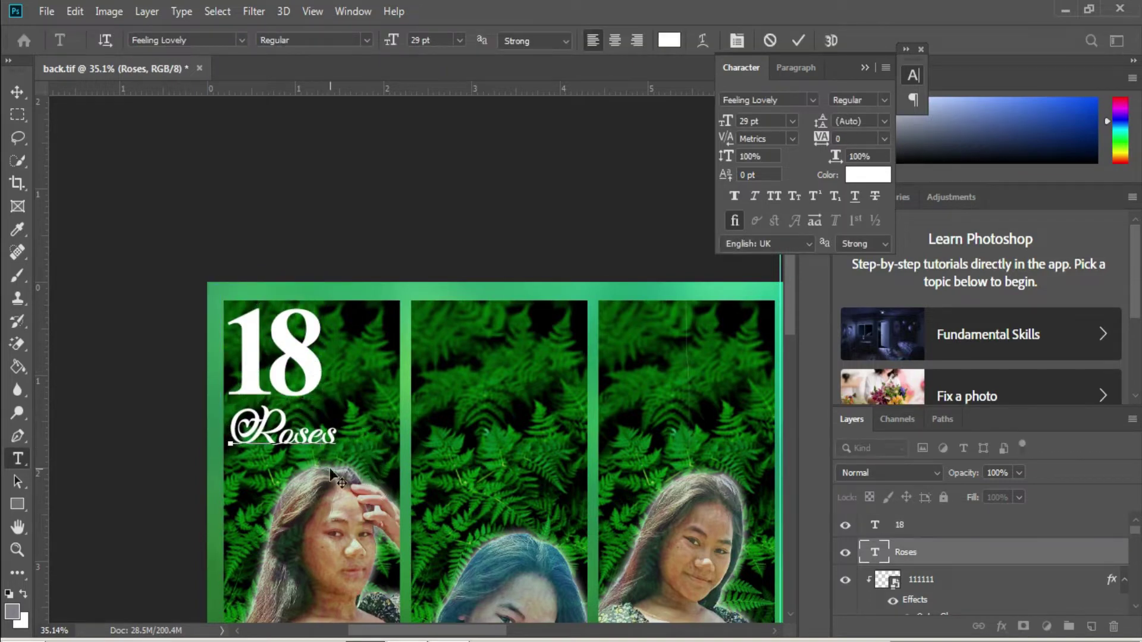
{"action": "left_click_drag", "start_coordinate": [908, 552], "coordinate": [907, 517]}
{"action": "key", "text": "ctrl+t"}
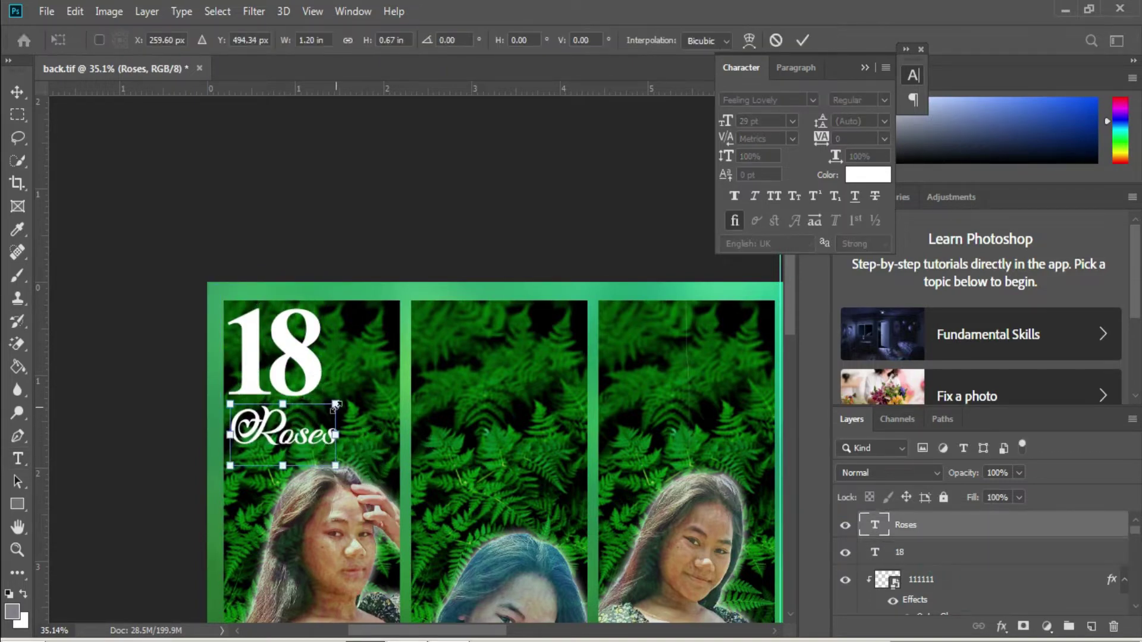
{"action": "left_click_drag", "start_coordinate": [338, 467], "coordinate": [395, 494]}
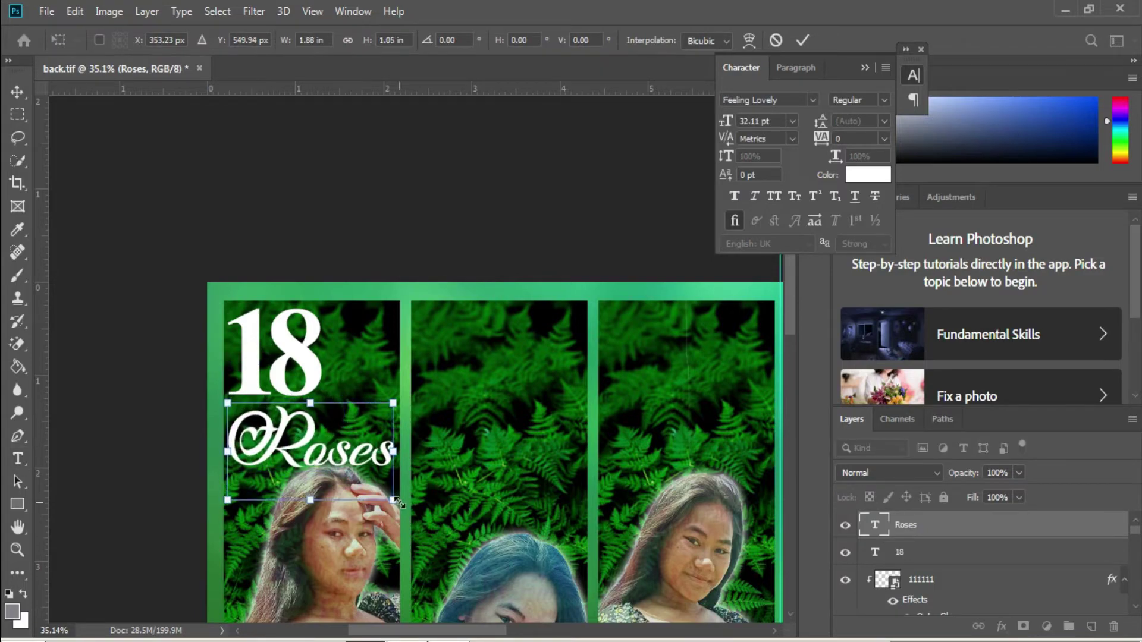
{"action": "key", "text": "Return"}
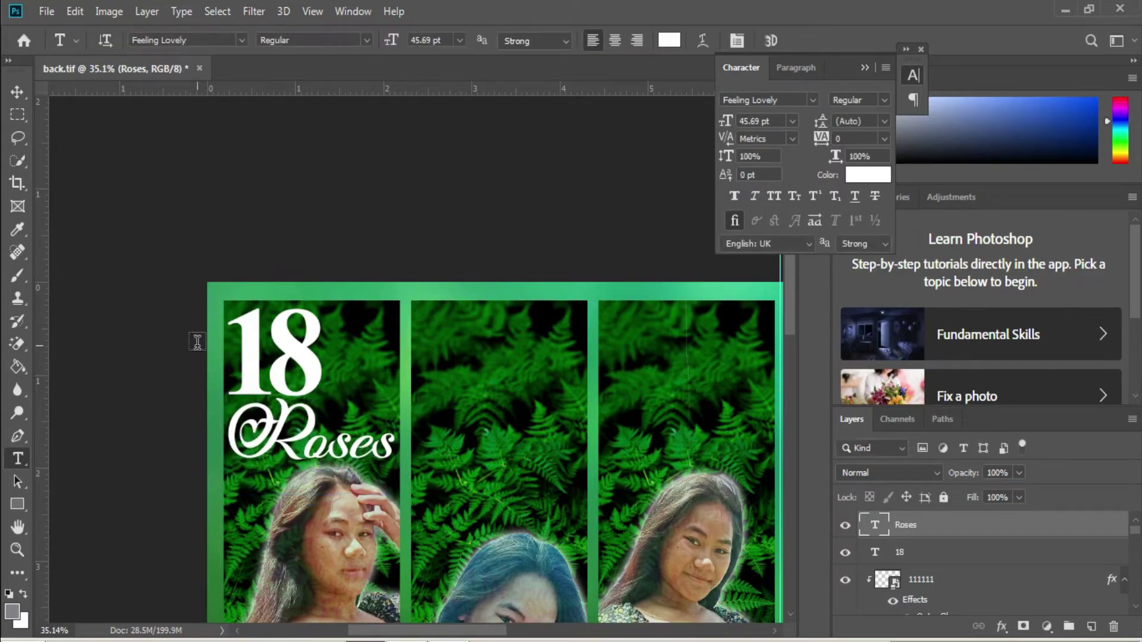
{"action": "key", "text": "alt+bracketleft"}
{"action": "key", "text": "ctrl+minus"}
{"action": "key", "text": "ctrl+minus"}
{"action": "key", "text": "ctrl+minus"}
{"action": "scroll", "coordinate": [345, 320], "scroll_direction": "up", "scroll_amount": 3}
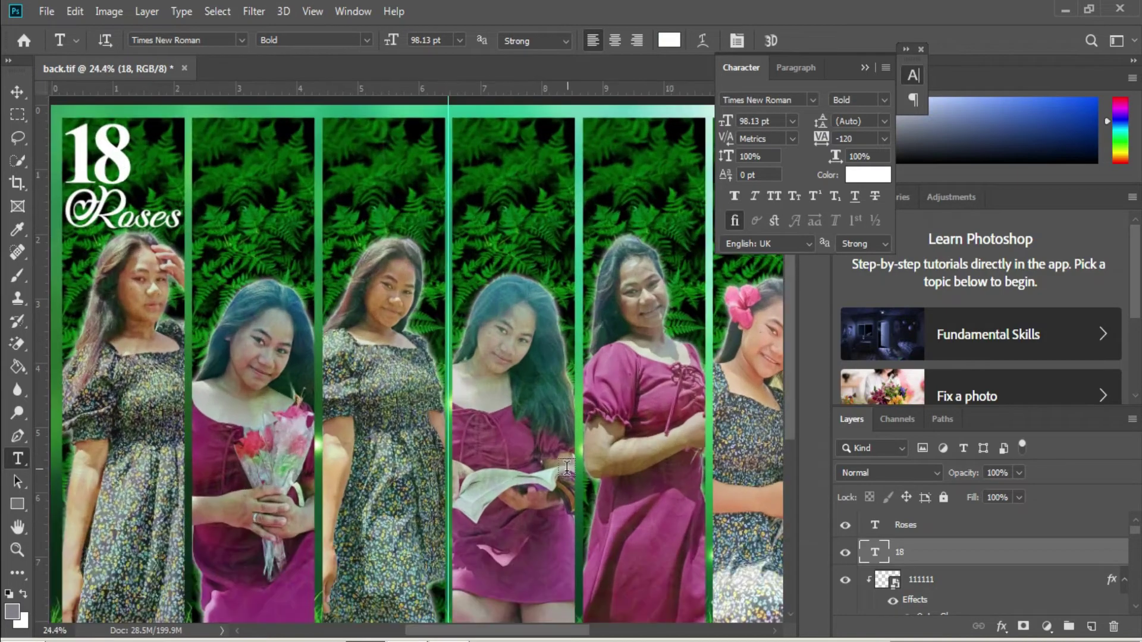
Add a drop shadow with greater distance to '18' and copy it onto 'Roses'
{"action": "right_click", "coordinate": [973, 561]}
{"action": "left_click", "coordinate": [779, 22]}
{"action": "left_click", "coordinate": [502, 520]}
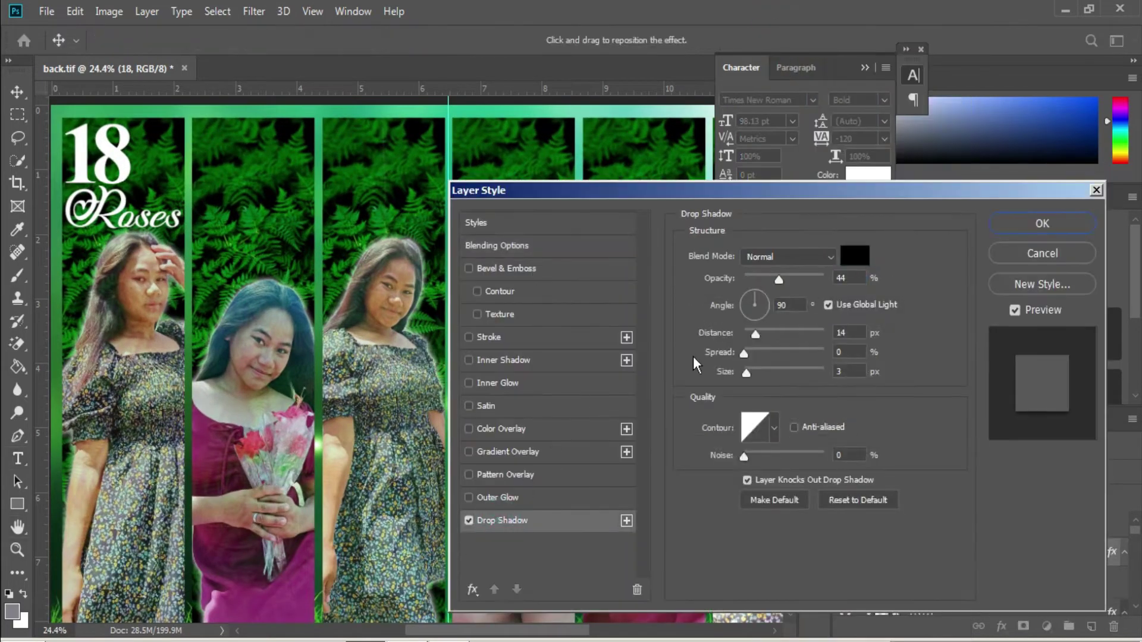
{"action": "mouse_move", "coordinate": [756, 335]}
{"action": "left_mouse_down"}
{"action": "mouse_move", "coordinate": [766, 334]}
{"action": "mouse_move", "coordinate": [766, 304]}
{"action": "left_mouse_up"}
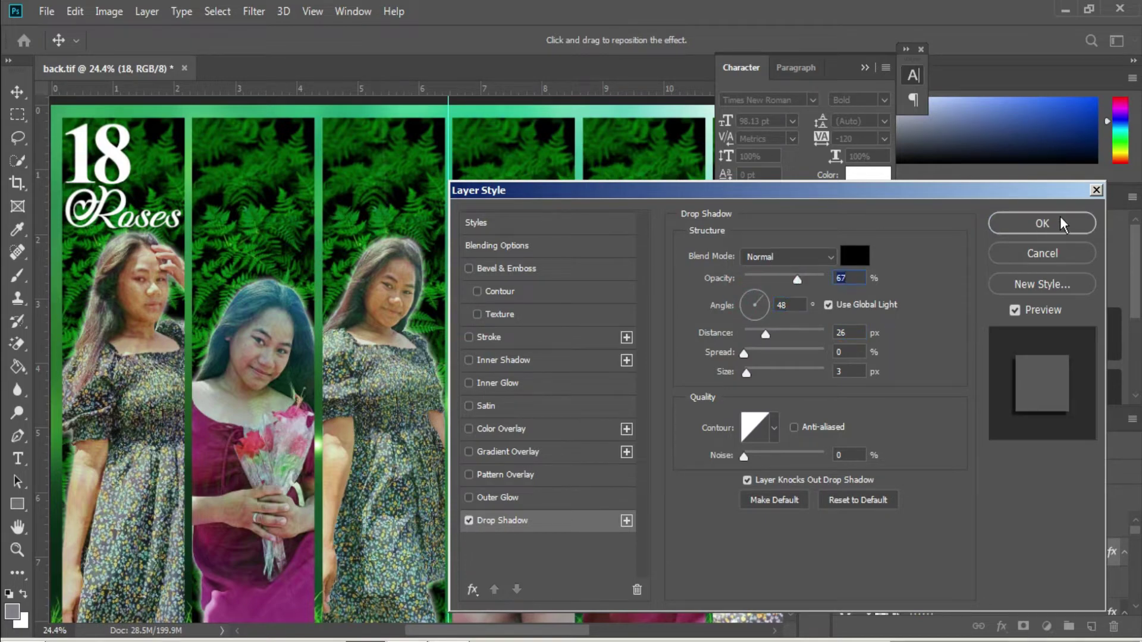
{"action": "left_click", "coordinate": [1042, 223]}
{"action": "left_click_drag", "start_coordinate": [1108, 548], "coordinate": [1107, 525]}
Copy the 18 Roses title to the second strip and change it to 'Wishes' at 79% width
{"action": "scroll", "coordinate": [186, 244], "scroll_direction": "down", "scroll_amount": 2}
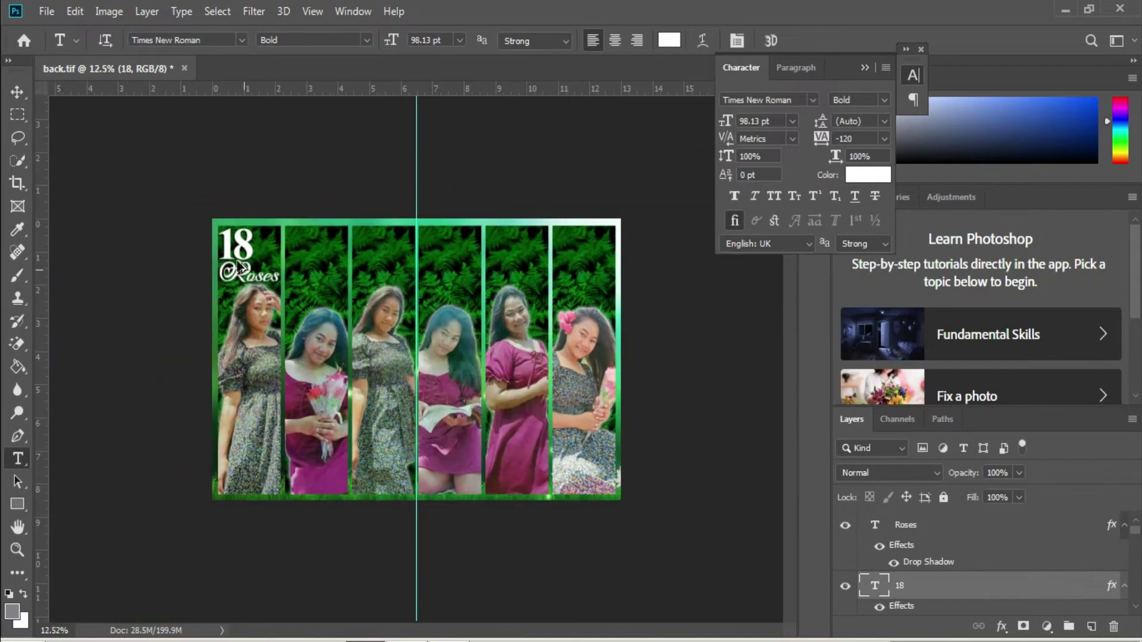
{"action": "scroll", "coordinate": [452, 386], "scroll_direction": "up", "scroll_amount": 1}
{"action": "scroll", "coordinate": [434, 357], "scroll_direction": "up", "scroll_amount": 1}
{"action": "scroll", "coordinate": [420, 342], "scroll_direction": "left", "scroll_amount": 1}
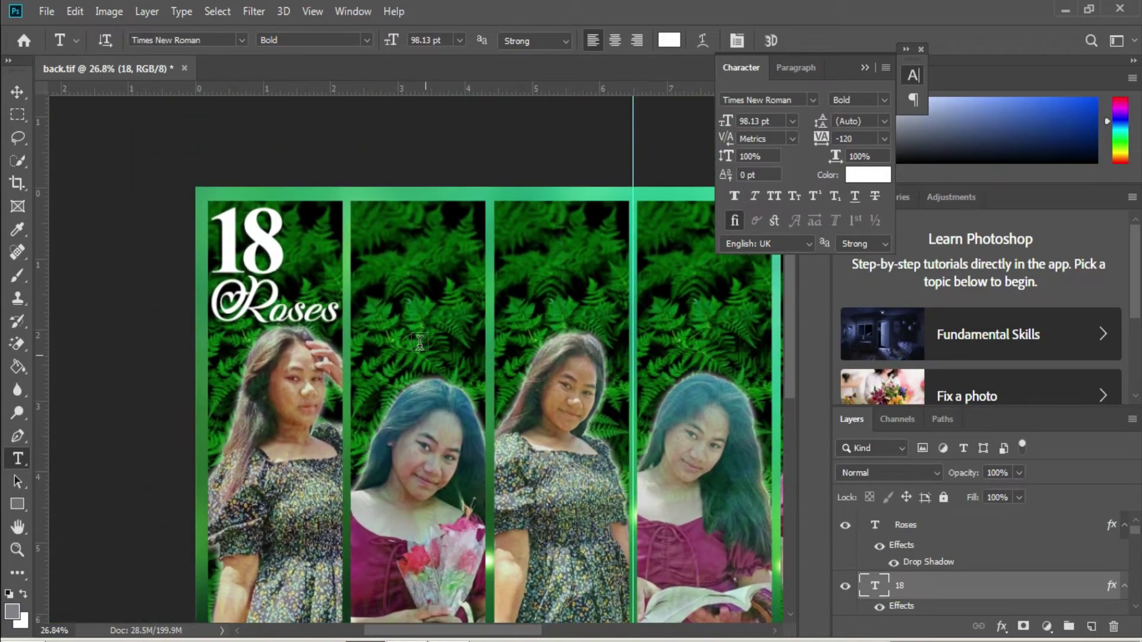
{"action": "left_click", "coordinate": [906, 525], "text": "shift"}
{"action": "key", "text": "v"}
{"action": "left_click_drag", "start_coordinate": [266, 227], "coordinate": [410, 228]}
{"action": "key", "text": "t"}
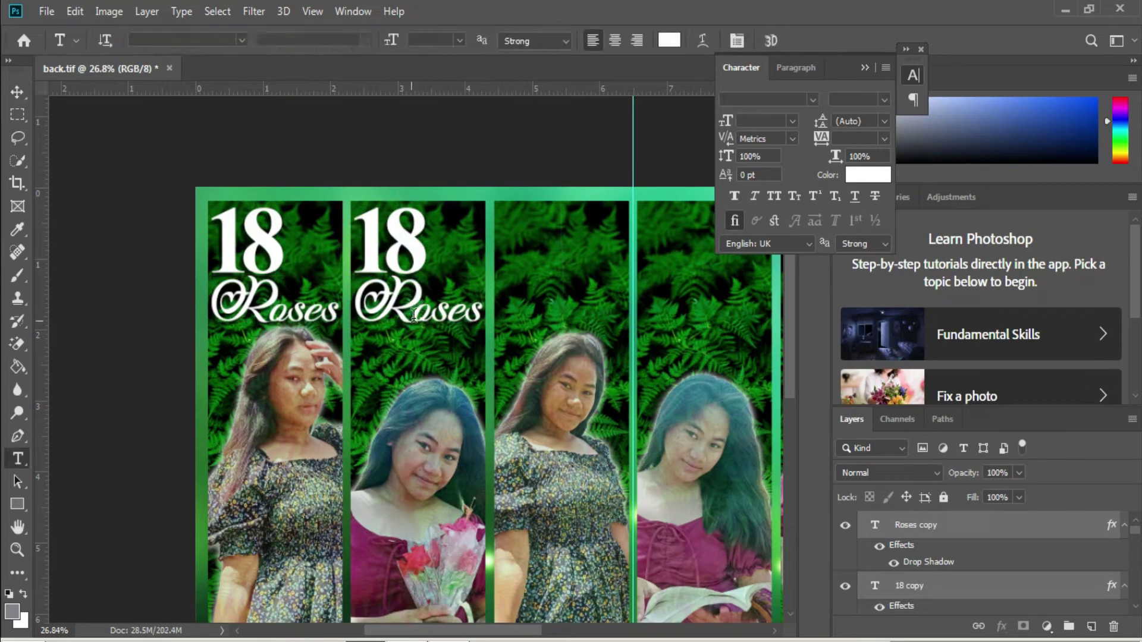
{"action": "double_click", "coordinate": [414, 313]}
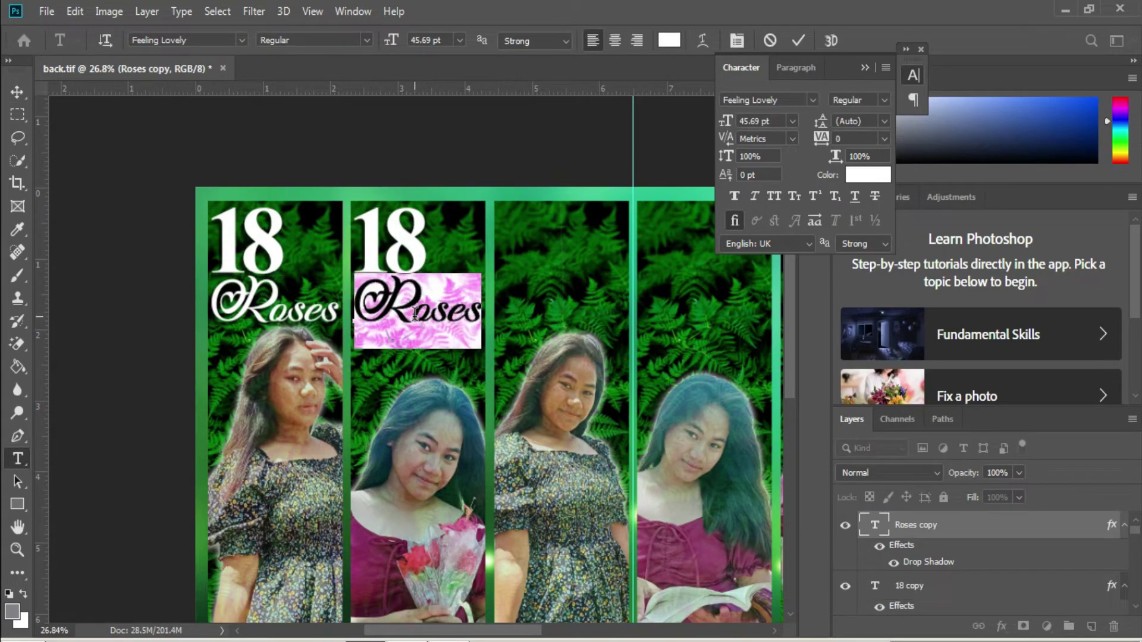
{"action": "type", "text": "Wi"}
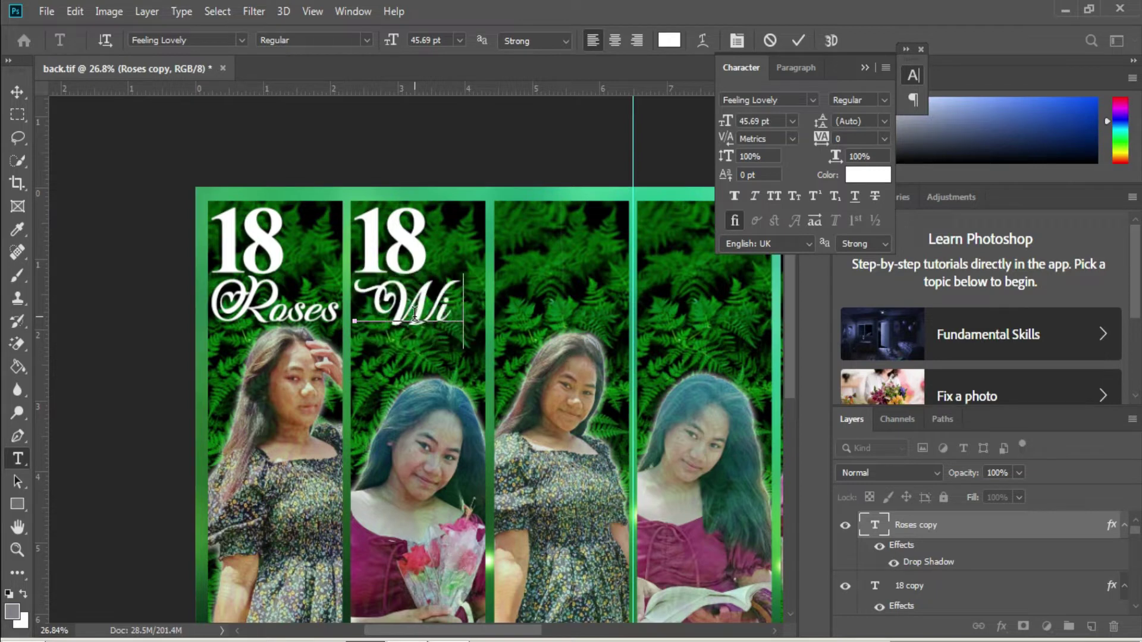
{"action": "type", "text": "shes"}
{"action": "key", "text": "ctrl+a"}
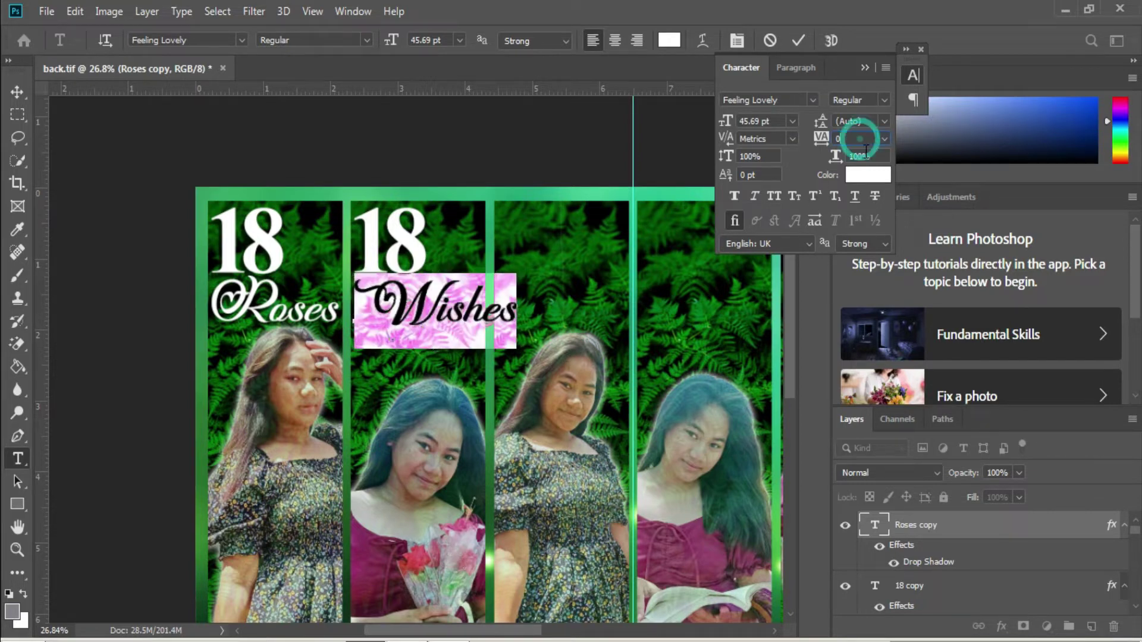
{"action": "key", "text": "Down"}
{"action": "key", "text": "Down"}
{"action": "key", "text": "Down"}
{"action": "key", "text": "Down"}
{"action": "key", "text": "Down"}
{"action": "key", "text": "Down"}
{"action": "key", "text": "Down"}
{"action": "key", "text": "Down"}
{"action": "key", "text": "Down"}
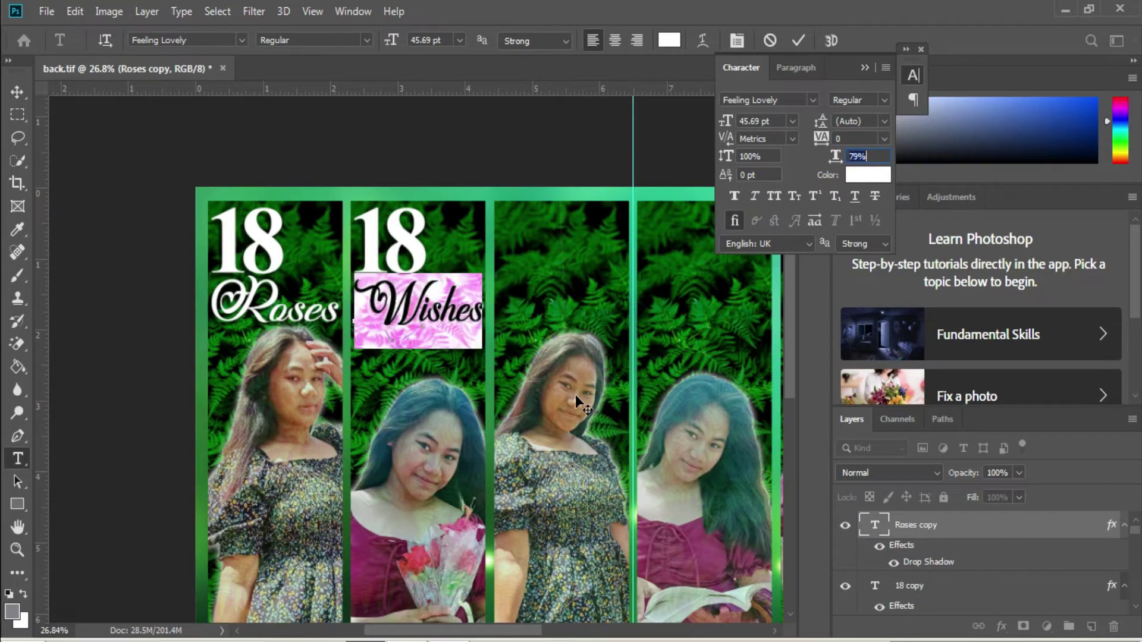
{"action": "left_click", "coordinate": [799, 40]}
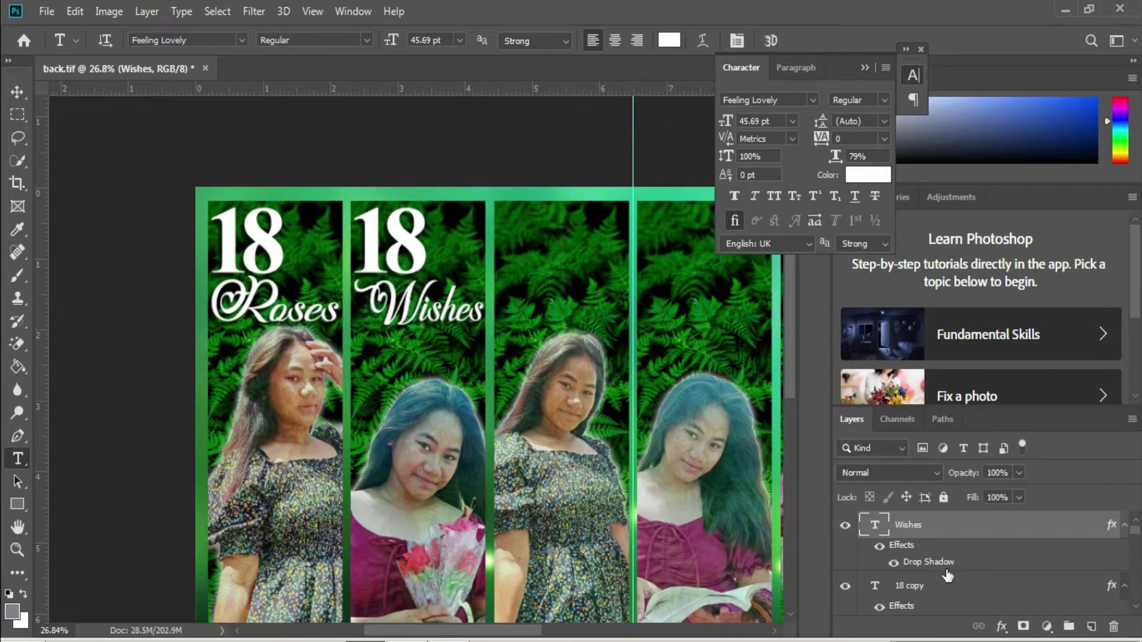
Copy the 18 Wishes title to the third strip and retype it as 'Dress'
{"action": "left_click", "coordinate": [931, 585], "text": "shift"}
{"action": "key", "text": "v"}
{"action": "left_click_drag", "start_coordinate": [407, 229], "coordinate": [549, 229]}
{"action": "key", "text": "t"}
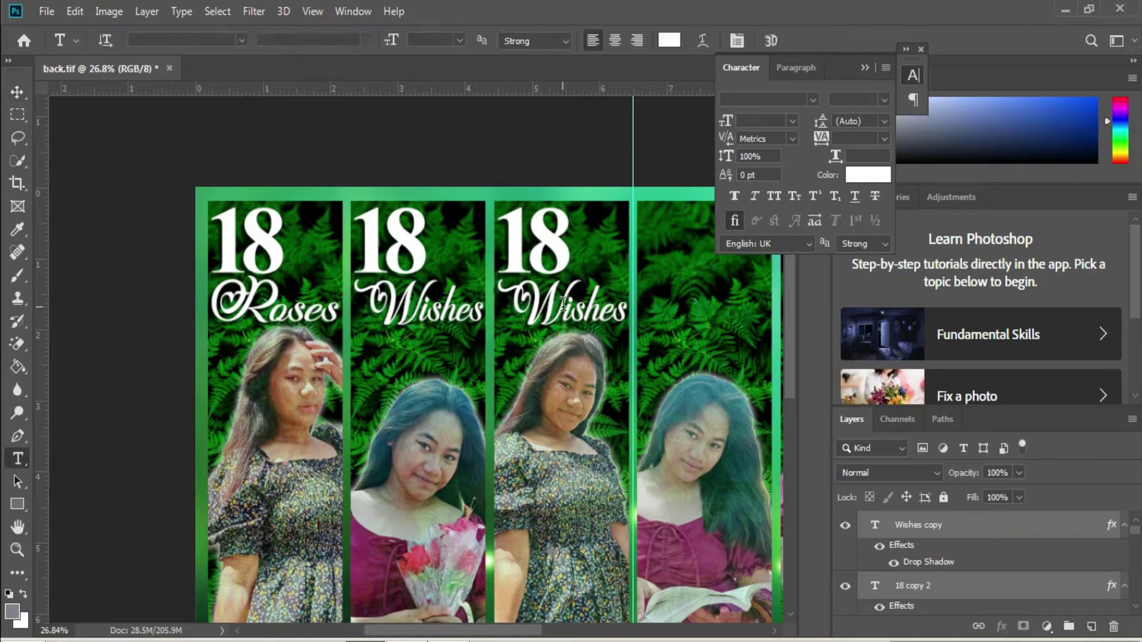
{"action": "double_click", "coordinate": [563, 302]}
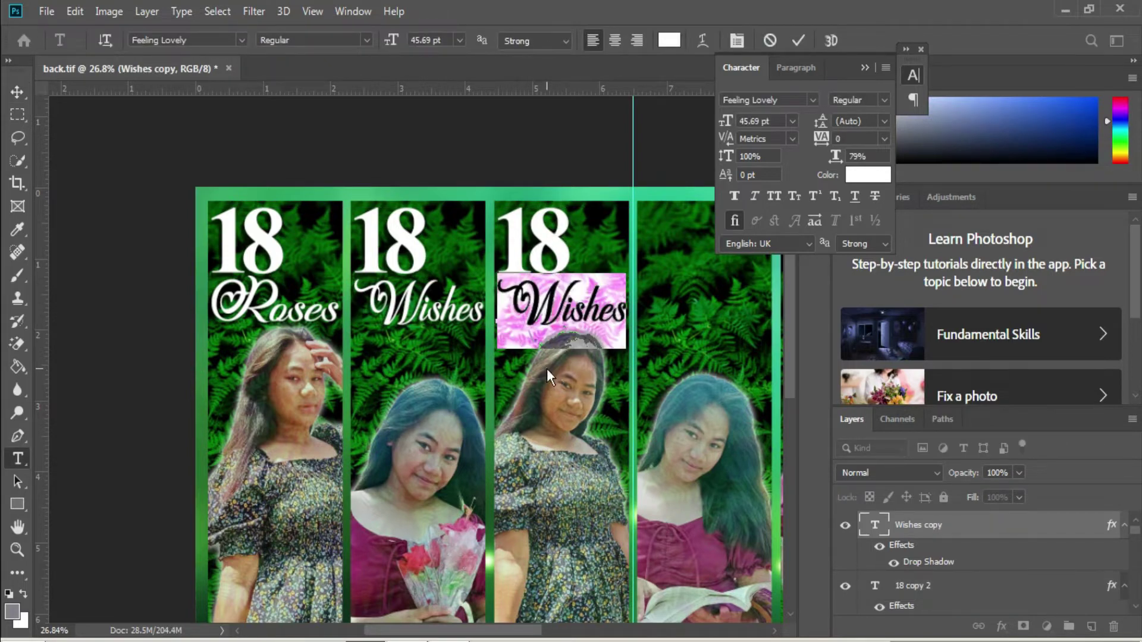
{"action": "type", "text": "Dress"}
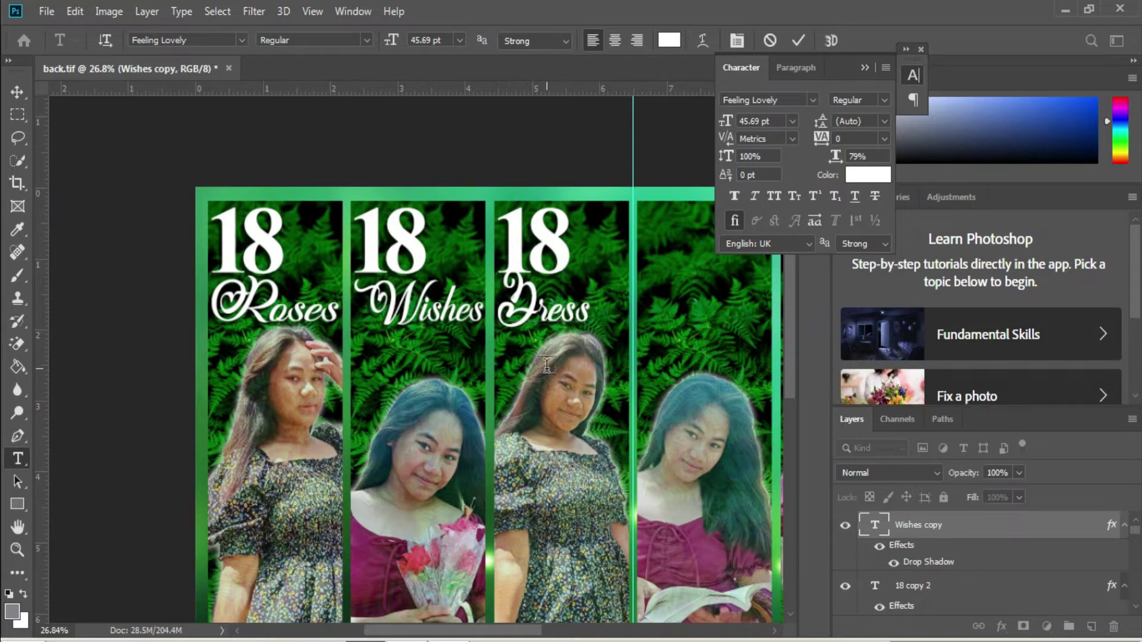
{"action": "key", "text": "ctrl+Return"}
{"action": "key", "text": "v"}
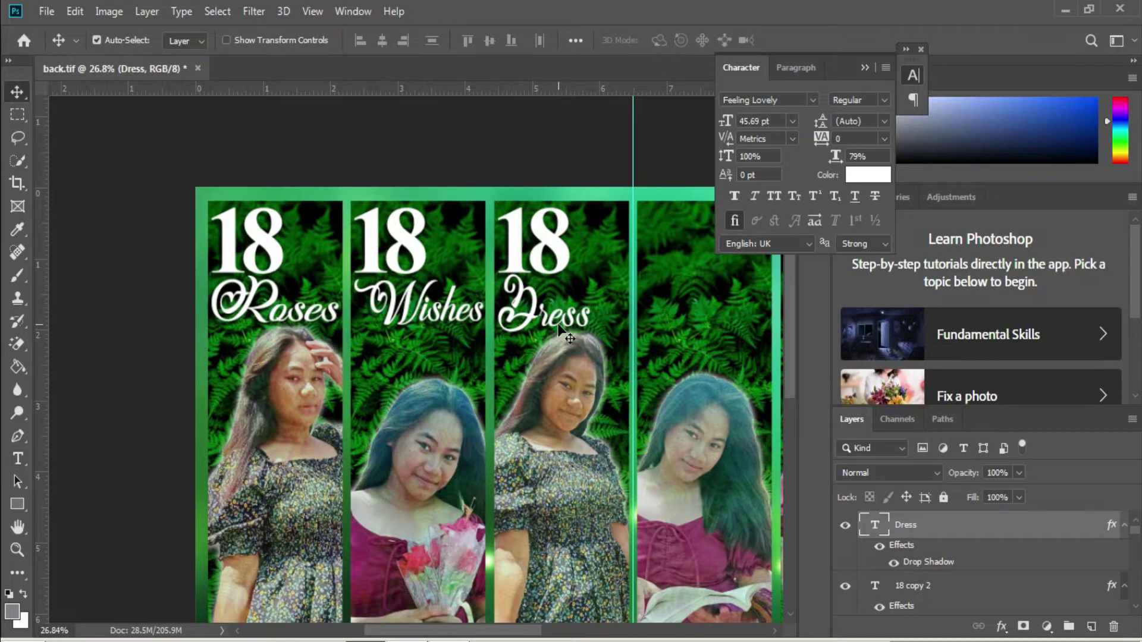
Set the Dress caption's horizontal scale to 94%
{"action": "double_click", "coordinate": [559, 330]}
{"action": "left_click", "coordinate": [865, 156]}
{"action": "type", "text": "104"}
{"action": "key", "text": "Return"}
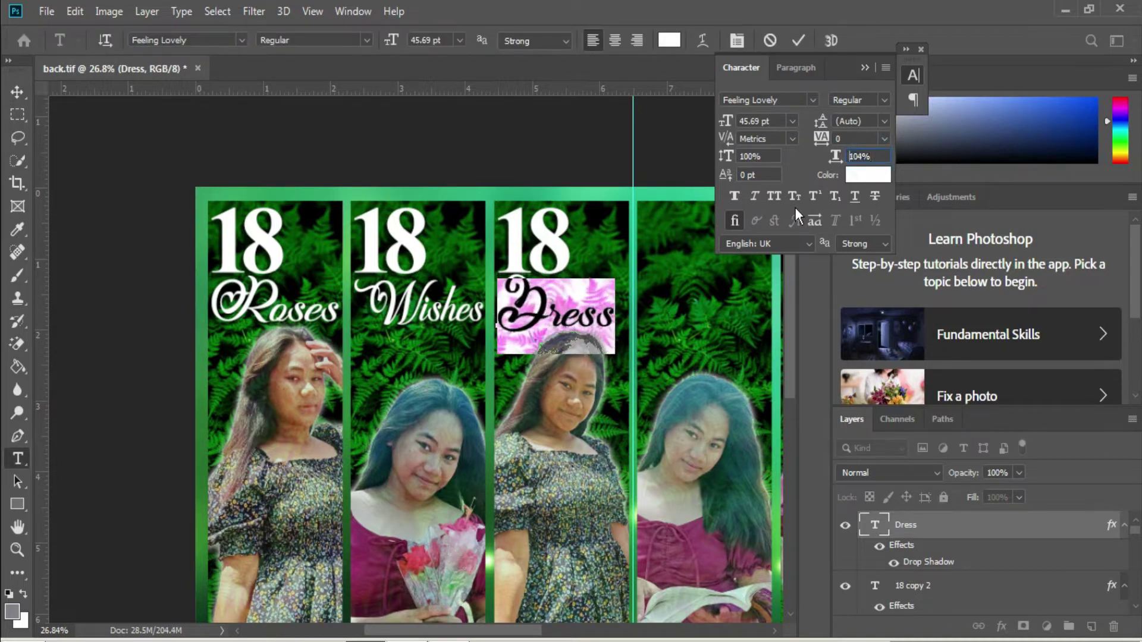
{"action": "key", "text": "Down"}
{"action": "key", "text": "Down"}
{"action": "key", "text": "Down"}
{"action": "key", "text": "Down"}
{"action": "key", "text": "Down"}
{"action": "key", "text": "Down"}
{"action": "key", "text": "Down"}
{"action": "key", "text": "Down"}
{"action": "key", "text": "Down"}
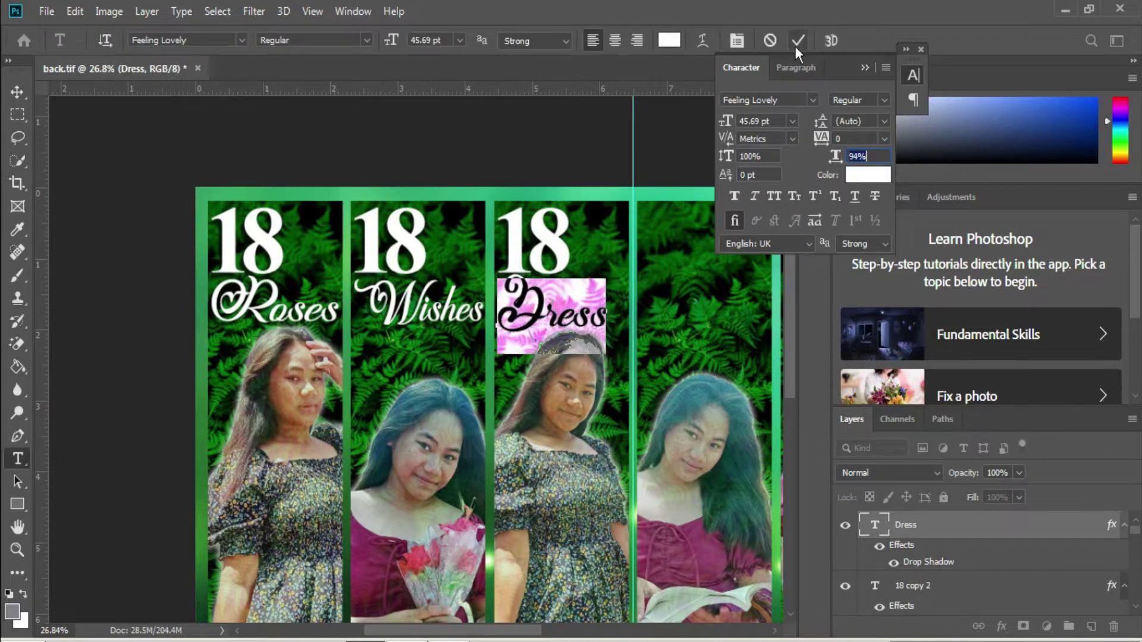
{"action": "left_click", "coordinate": [797, 41]}
Set the Roses caption's horizontal scale to 91%
{"action": "double_click", "coordinate": [273, 306]}
{"action": "left_click", "coordinate": [866, 156]}
{"action": "type", "text": "90"}
{"action": "key", "text": "Return"}
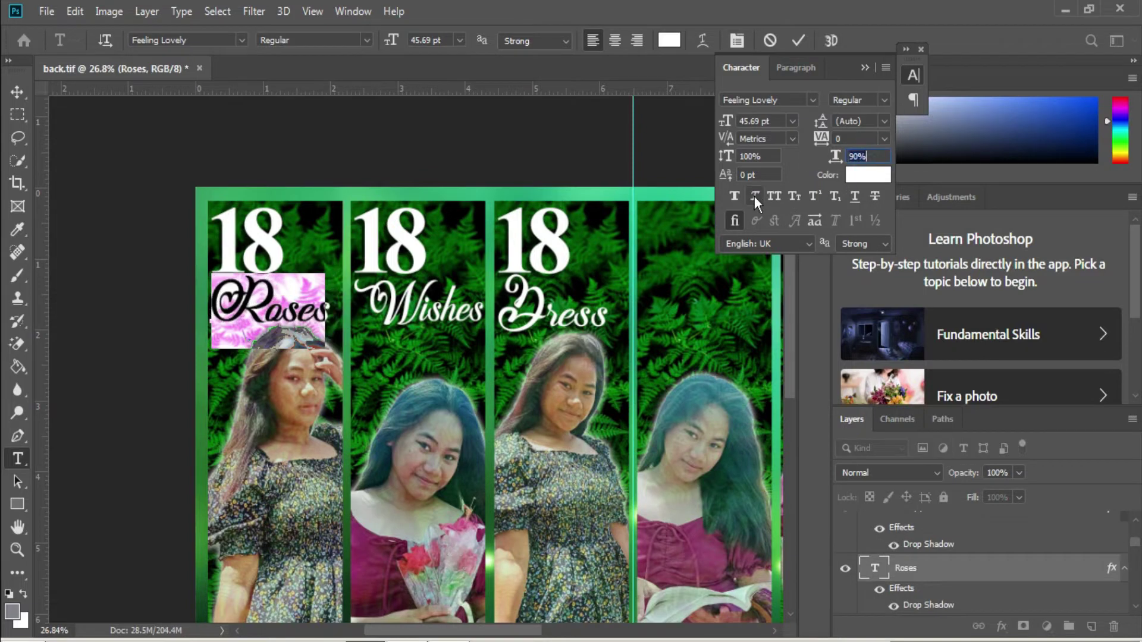
{"action": "key", "text": "Up"}
{"action": "left_click", "coordinate": [797, 41]}
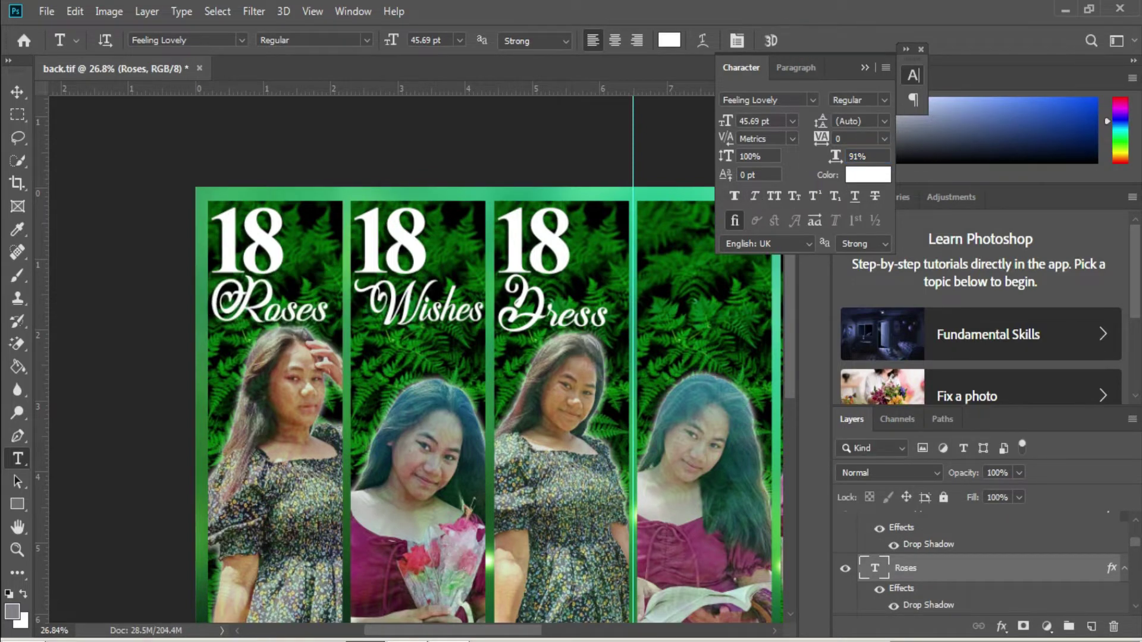
{"action": "left_click_drag", "start_coordinate": [531, 631], "coordinate": [596, 632]}
{"action": "scroll", "coordinate": [920, 552], "scroll_direction": "up", "scroll_amount": 2}
Copy the 18 Dress heading onto the next strip and start rewording it to Footware
{"action": "left_click", "coordinate": [926, 533]}
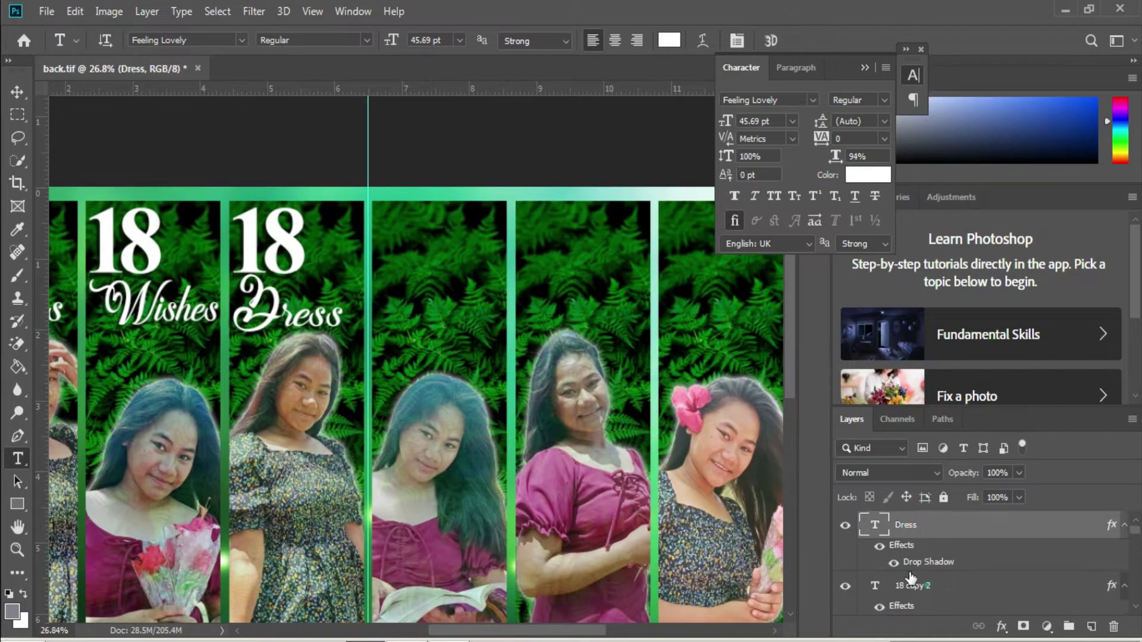
{"action": "left_click", "coordinate": [913, 585], "text": "shift"}
{"action": "key", "text": "v"}
{"action": "left_click_drag", "start_coordinate": [304, 274], "coordinate": [432, 249]}
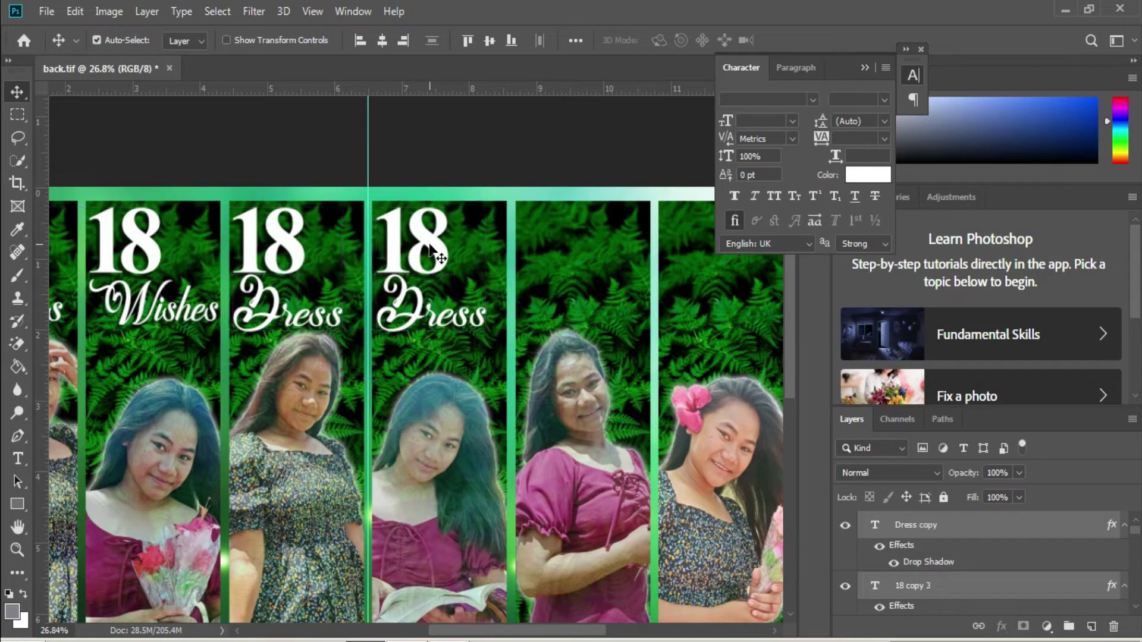
{"action": "key", "text": "t"}
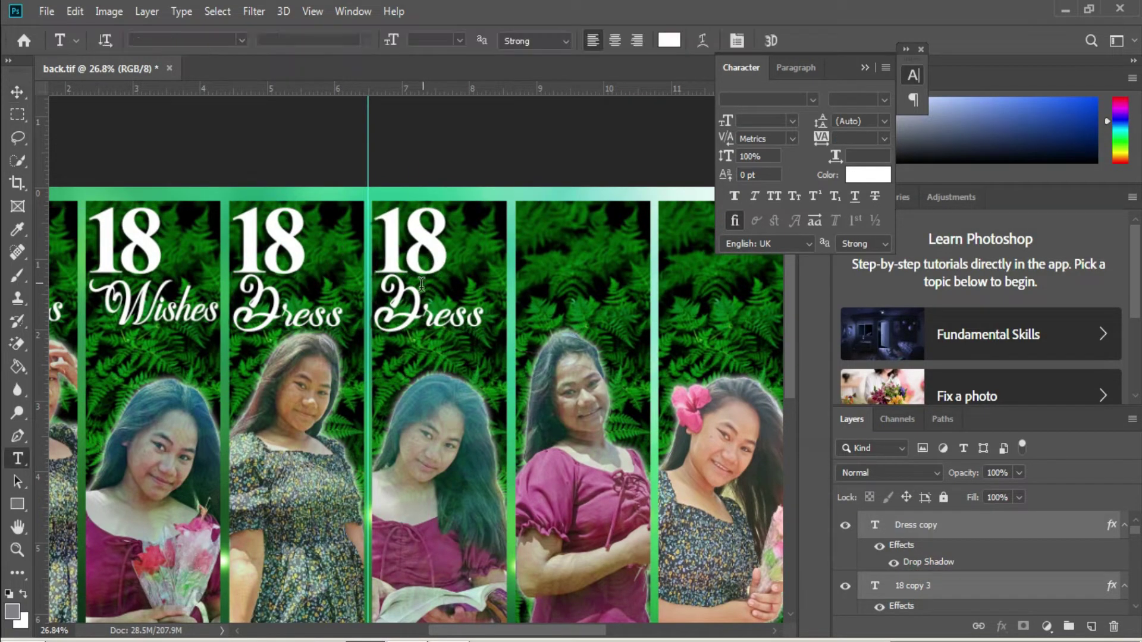
{"action": "double_click", "coordinate": [428, 315]}
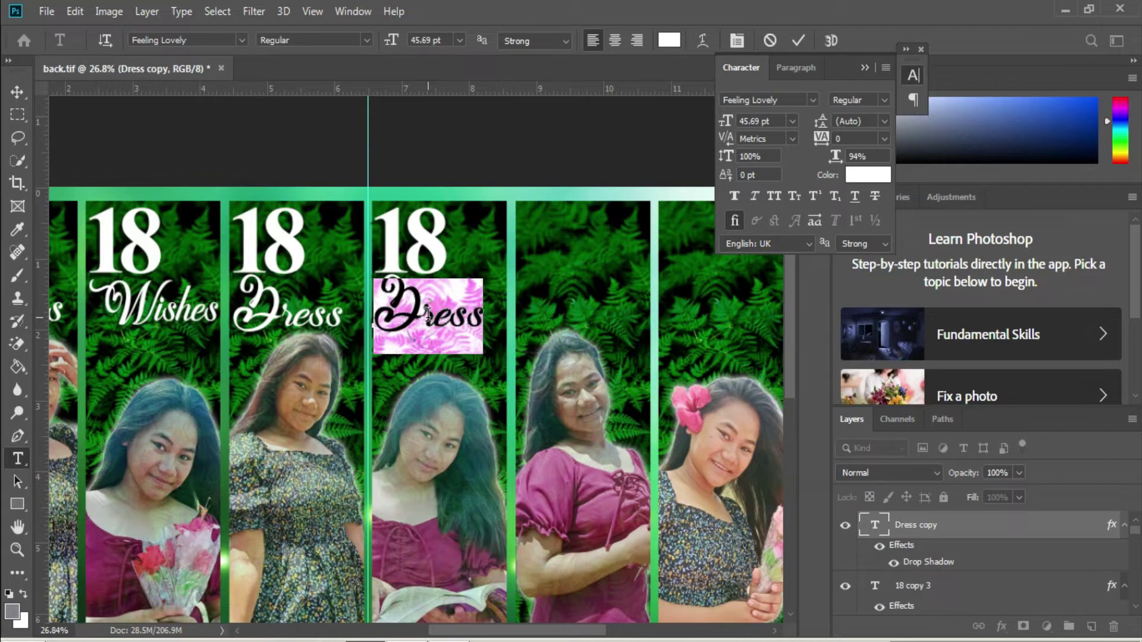
{"action": "type", "text": "Footware"}
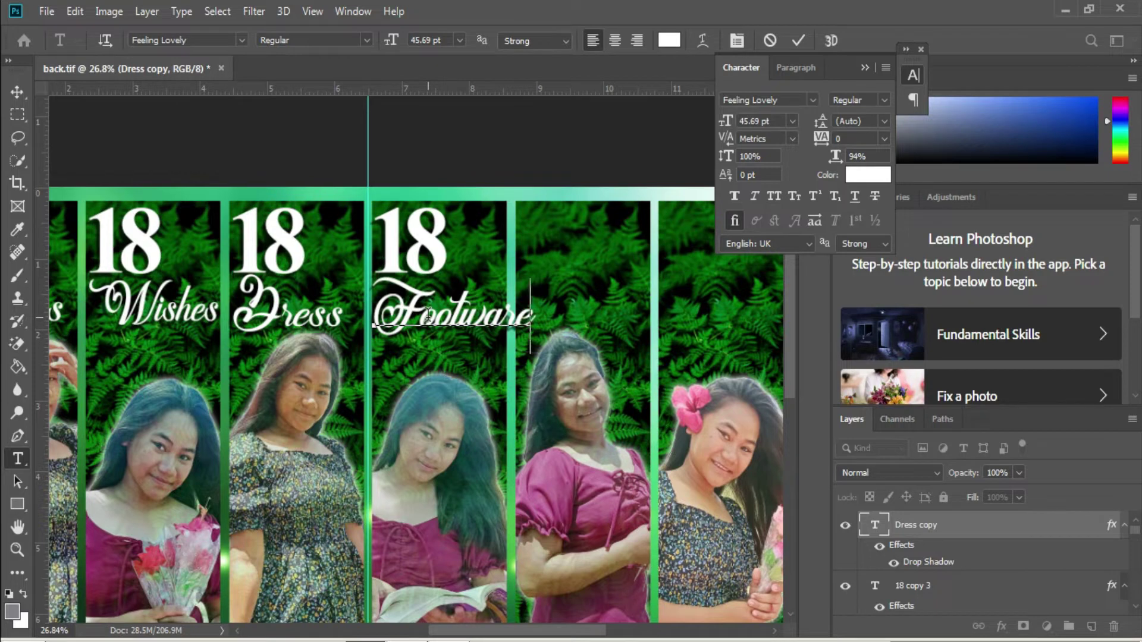
Adjust the Footware word's horizontal scale to fit the strip and commit the caption
{"action": "double_click", "coordinate": [428, 314]}
{"action": "key", "text": "Down"}
{"action": "key", "text": "Down"}
{"action": "key", "text": "Down"}
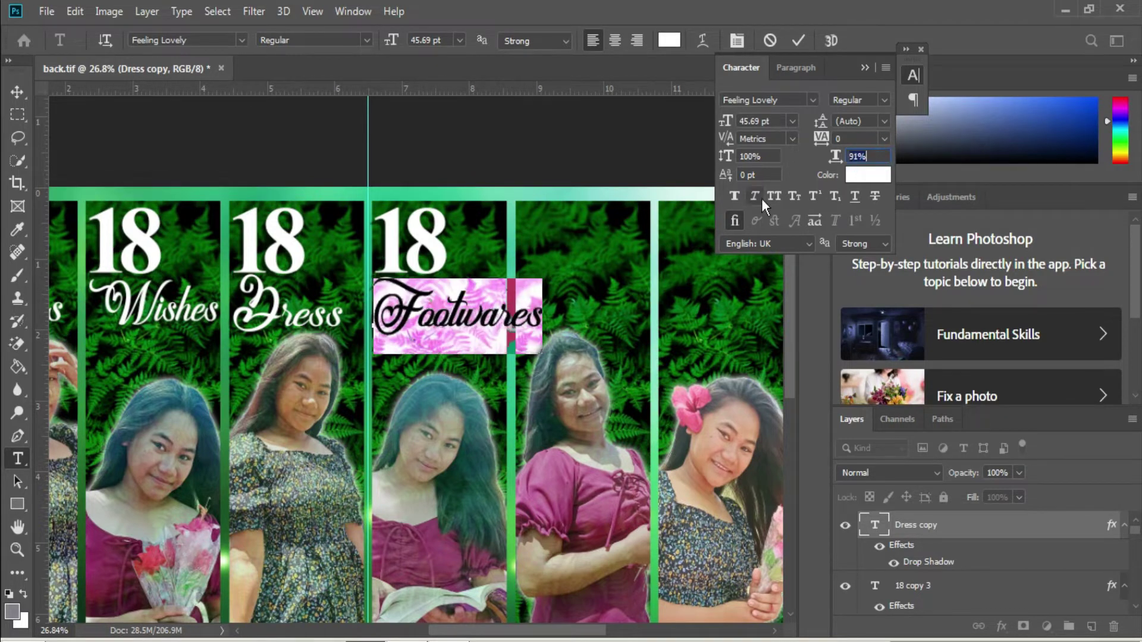
{"action": "key", "text": "Down"}
{"action": "key", "text": "Down"}
{"action": "key", "text": "Down"}
{"action": "key", "text": "Down"}
{"action": "key", "text": "Down"}
{"action": "key", "text": "Down"}
{"action": "key", "text": "Down"}
{"action": "key", "text": "Down"}
{"action": "key", "text": "Down"}
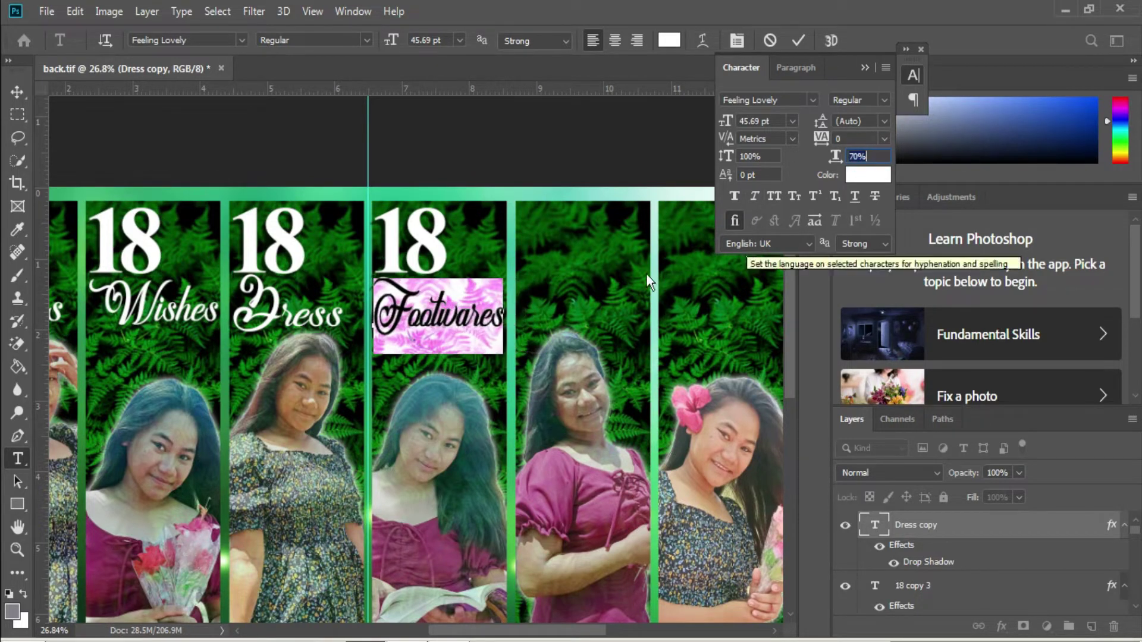
{"action": "left_click", "coordinate": [515, 316]}
{"action": "double_click", "coordinate": [537, 316]}
{"action": "left_click", "coordinate": [869, 156]}
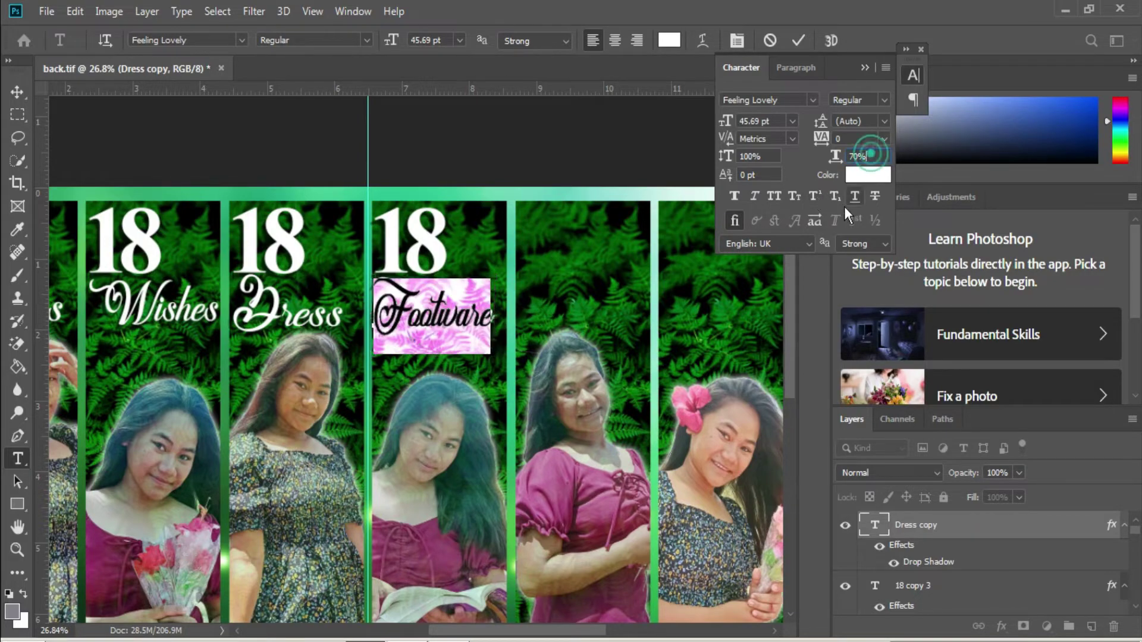
{"action": "key", "text": "Up"}
{"action": "key", "text": "Up"}
{"action": "key", "text": "Up"}
{"action": "left_click", "coordinate": [798, 40]}
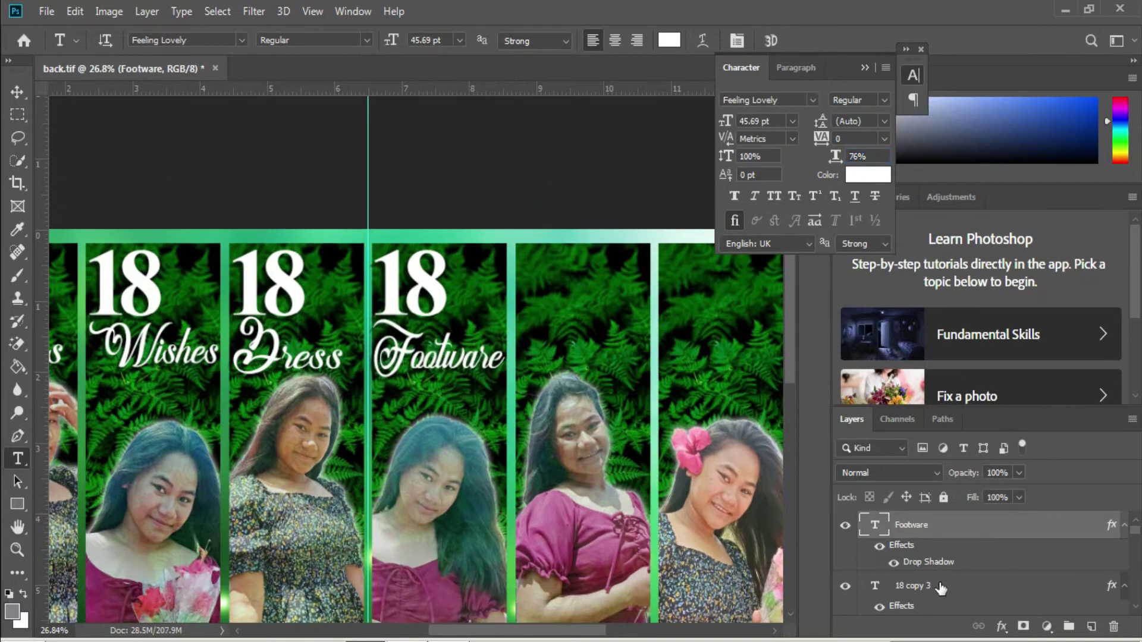
Copy 18 Footware onto the fourth strip and reword it to Butterfly
{"action": "left_click", "coordinate": [910, 586], "text": "shift"}
{"action": "key", "text": "v"}
{"action": "left_click_drag", "start_coordinate": [427, 288], "coordinate": [576, 288]}
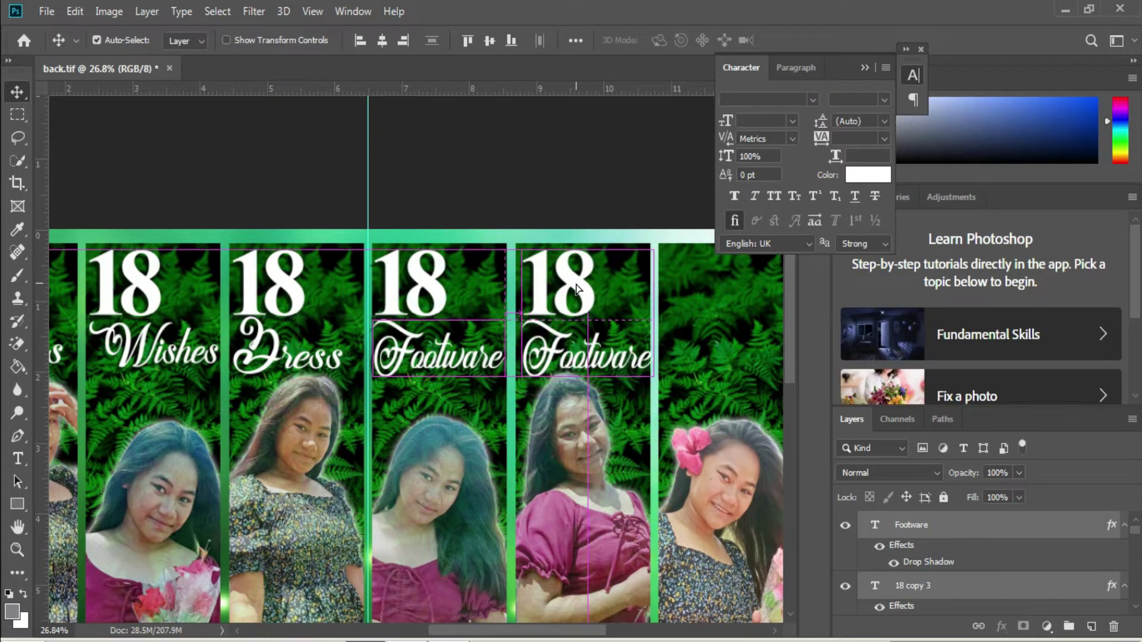
{"action": "double_click", "coordinate": [588, 354]}
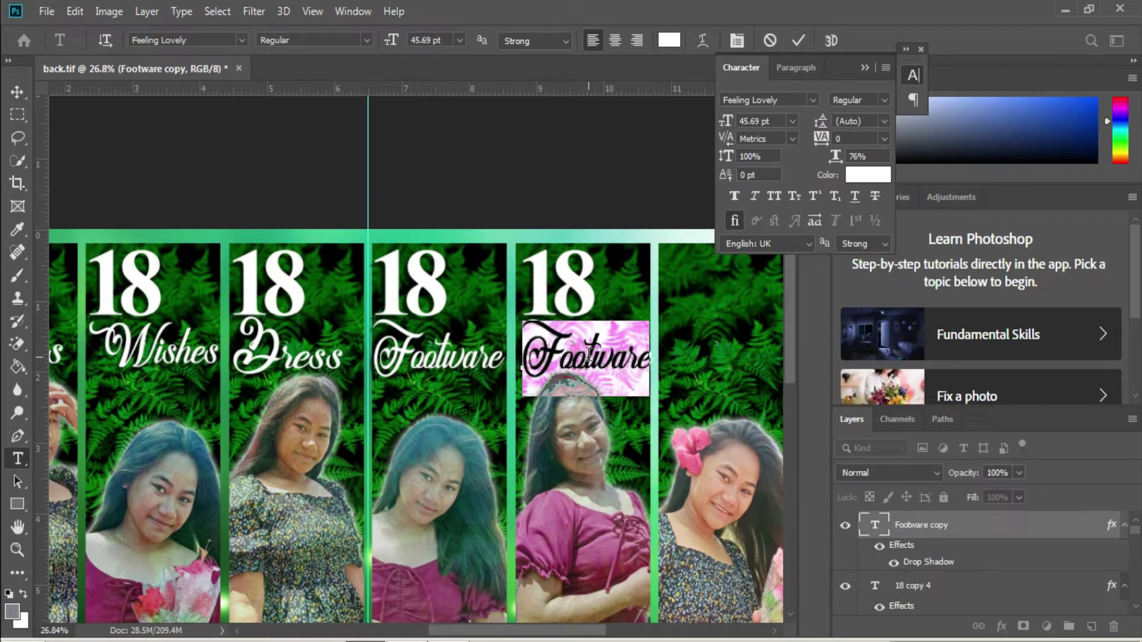
{"action": "type", "text": "Butterfly"}
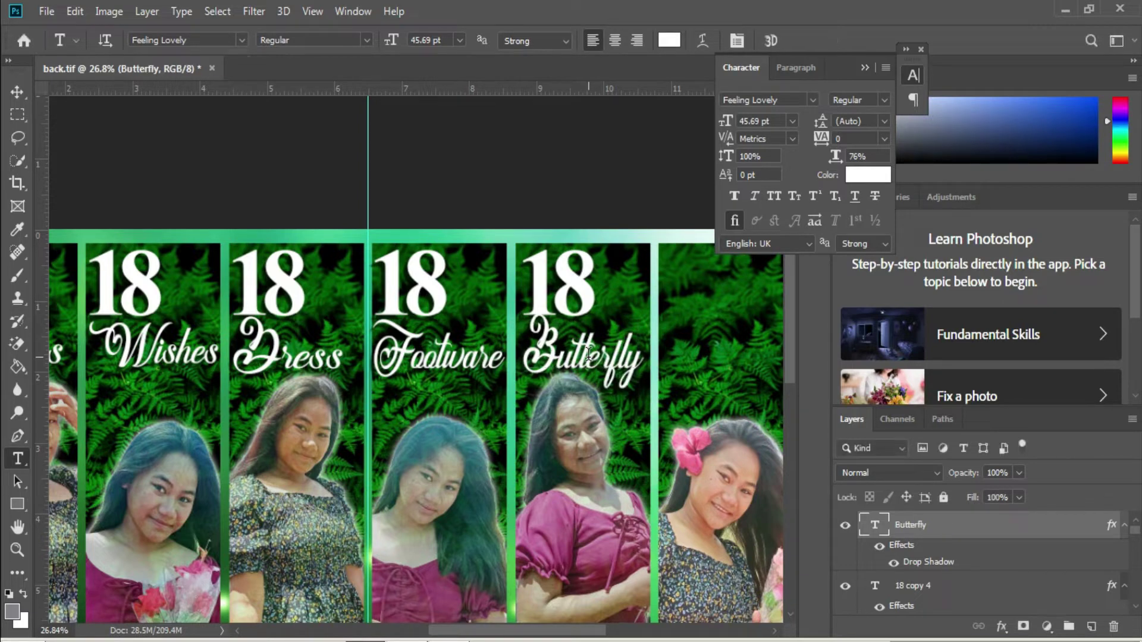
Scale Butterfly to 70% vertical and 69% horizontal, nudge it lower under the 18, and commit
{"action": "double_click", "coordinate": [588, 353]}
{"action": "double_click", "coordinate": [765, 156]}
{"action": "type", "text": "70"}
{"action": "key", "text": "Return"}
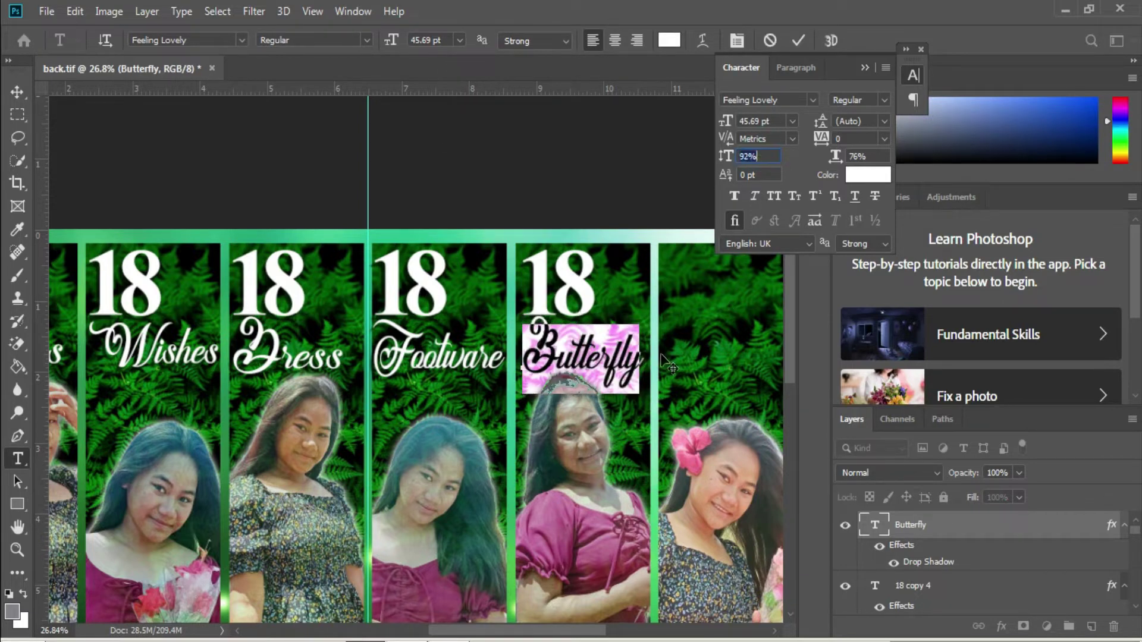
{"action": "double_click", "coordinate": [866, 156]}
{"action": "type", "text": "69"}
{"action": "key", "text": "Return"}
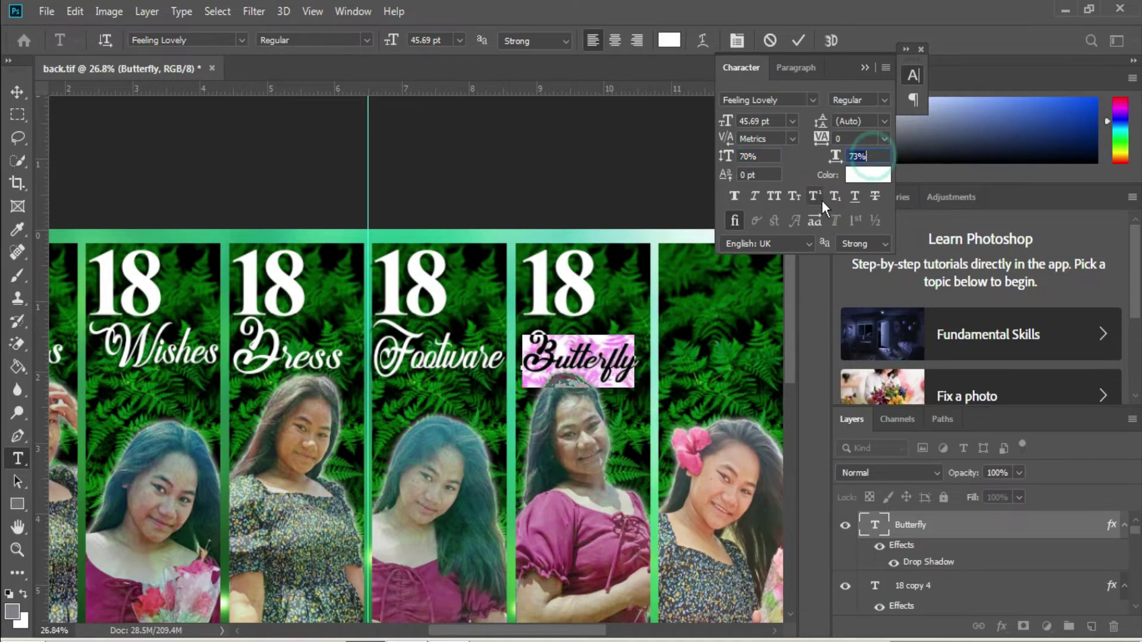
{"action": "left_click", "coordinate": [608, 351]}
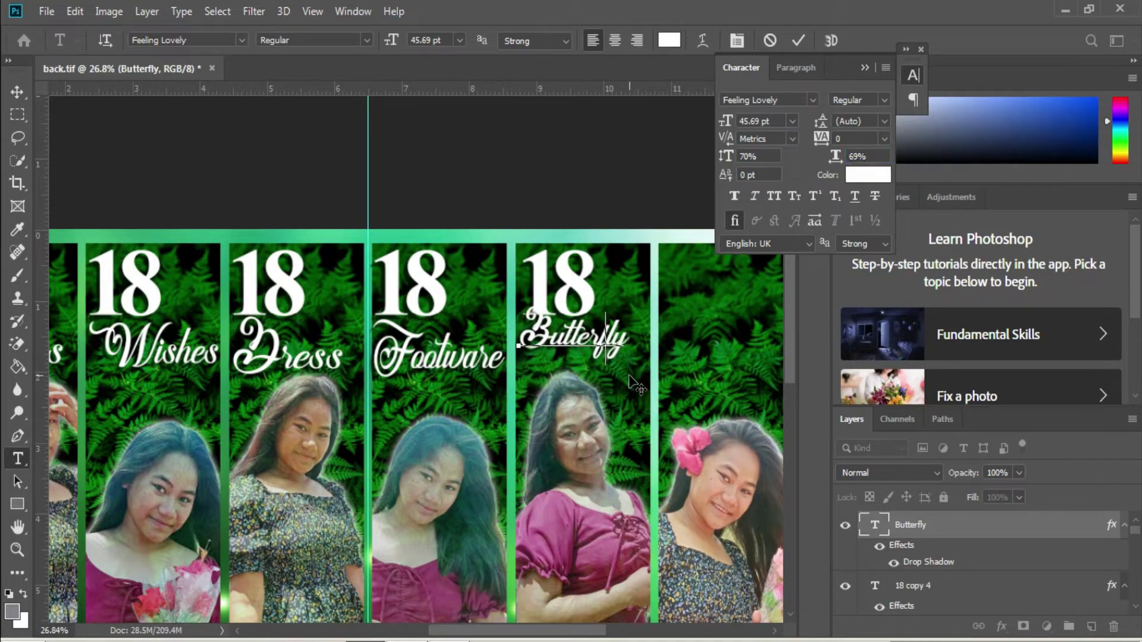
{"action": "scroll", "coordinate": [639, 387], "scroll_direction": "up", "scroll_amount": 3, "text": "alt"}
{"action": "scroll", "coordinate": [567, 249], "scroll_direction": "down", "scroll_amount": 1}
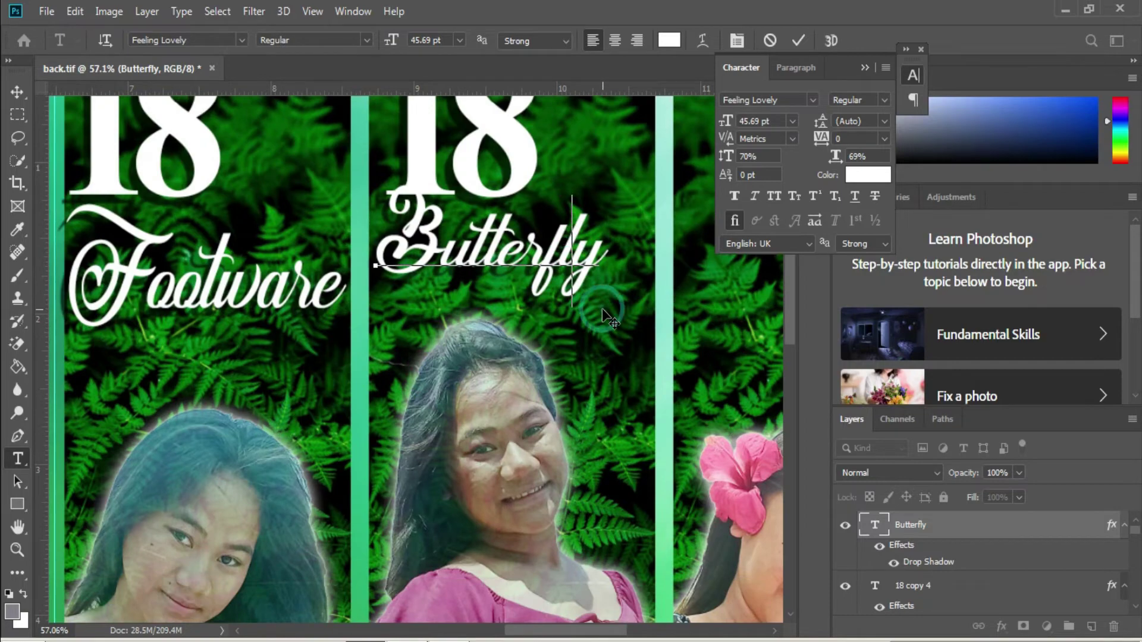
{"action": "left_click_drag", "start_coordinate": [601, 314], "coordinate": [601, 331]}
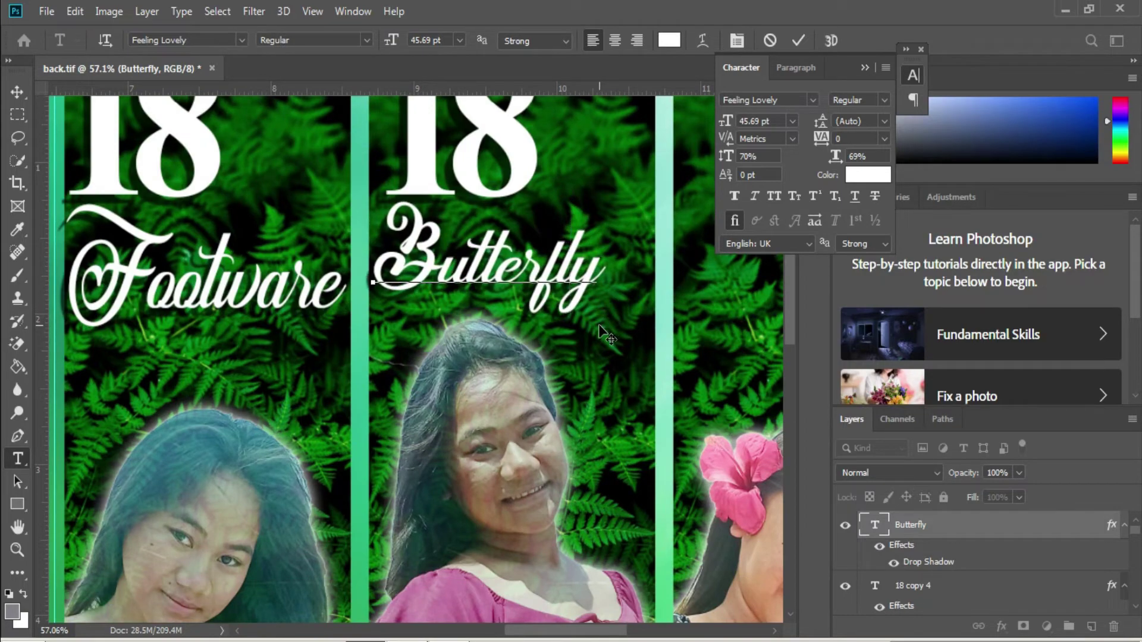
{"action": "key", "text": "ctrl+Return"}
Add a 'Collection' line below Butterfly by duplicating and retyping the word
{"action": "key", "text": "v"}
{"action": "left_click_drag", "start_coordinate": [571, 277], "coordinate": [569, 367], "text": "alt"}
{"action": "double_click", "coordinate": [568, 363]}
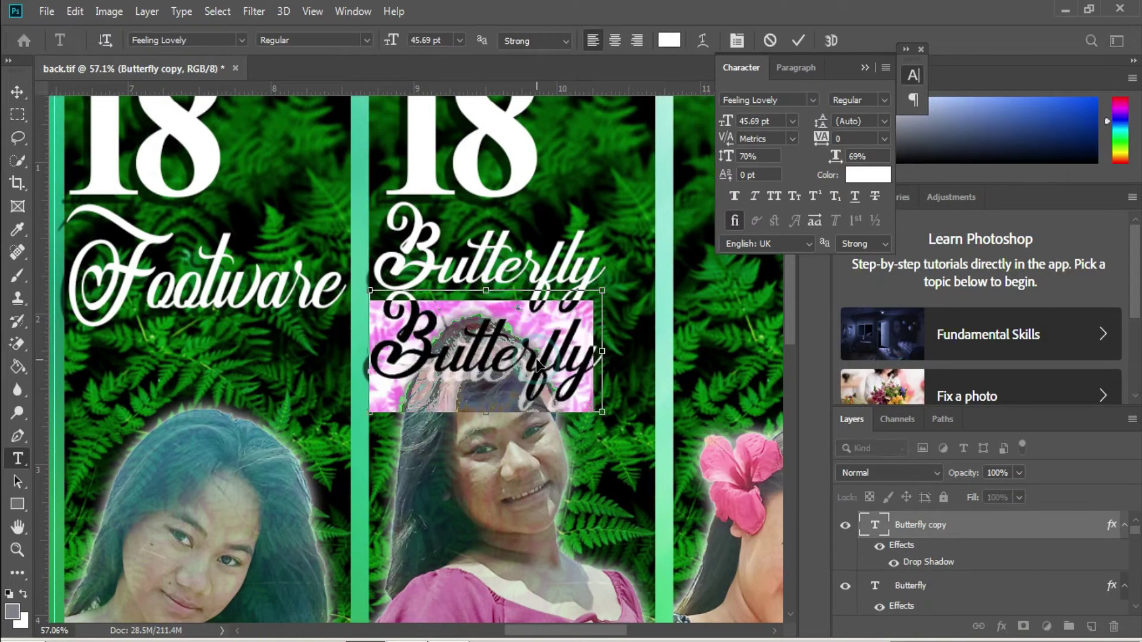
{"action": "type", "text": "Collection"}
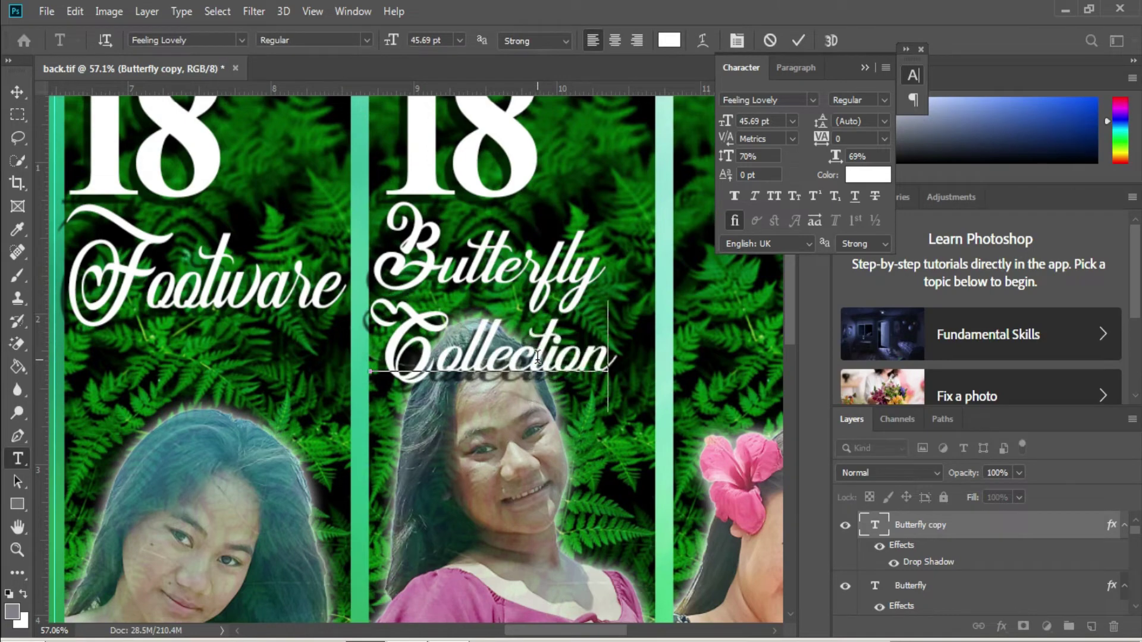
{"action": "key", "text": "ctrl+Return"}
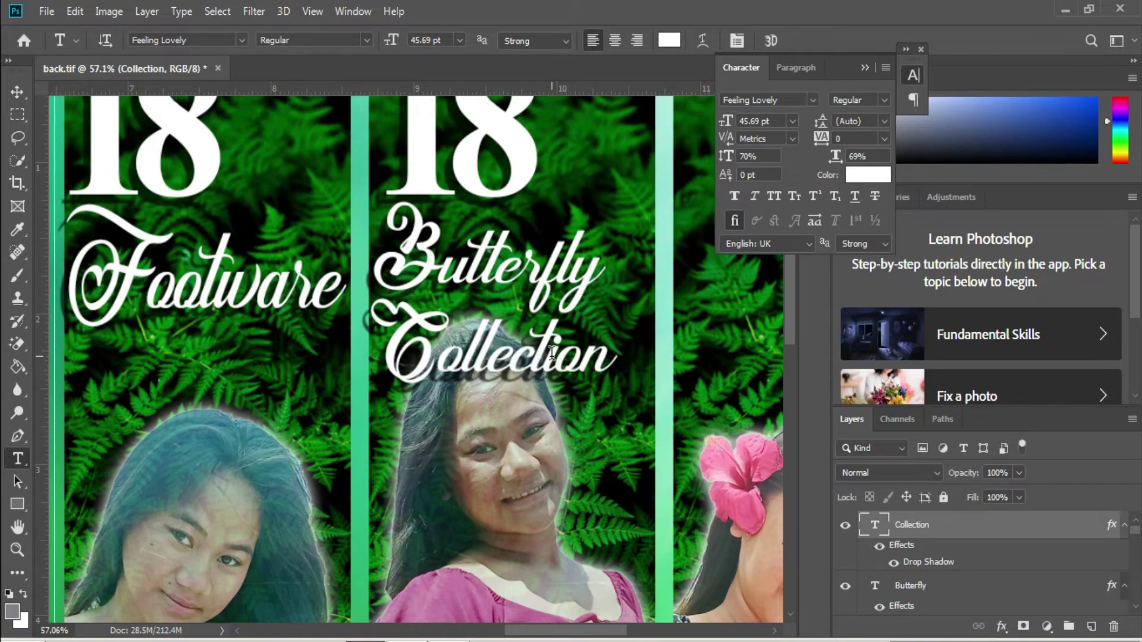
{"action": "key", "text": "v"}
Copy 18 Footware onto the fifth strip, retype it as 'Blue Bills', and apply 66 to the text
{"action": "scroll", "coordinate": [549, 357], "scroll_direction": "down", "scroll_amount": 3}
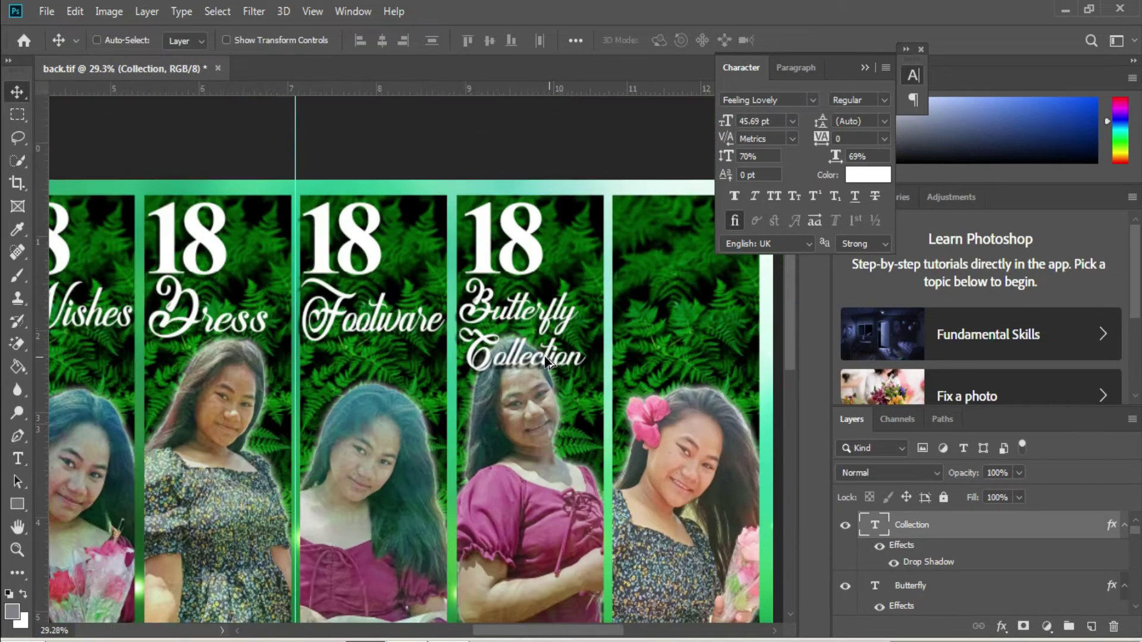
{"action": "scroll", "coordinate": [358, 333], "scroll_direction": "up", "scroll_amount": 1}
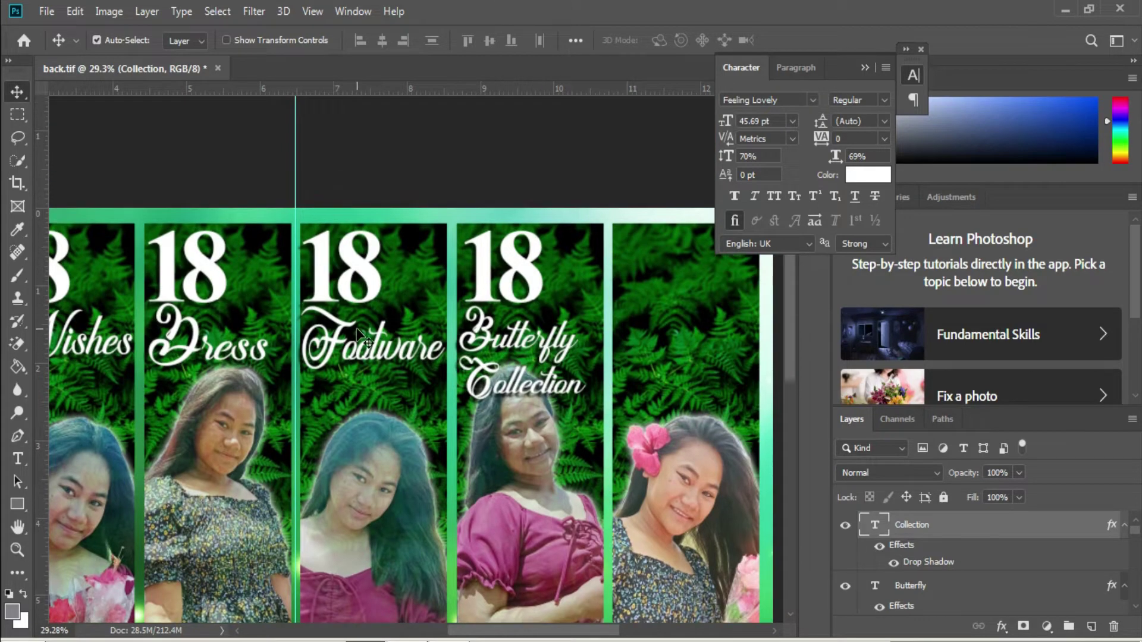
{"action": "left_click", "coordinate": [364, 271]}
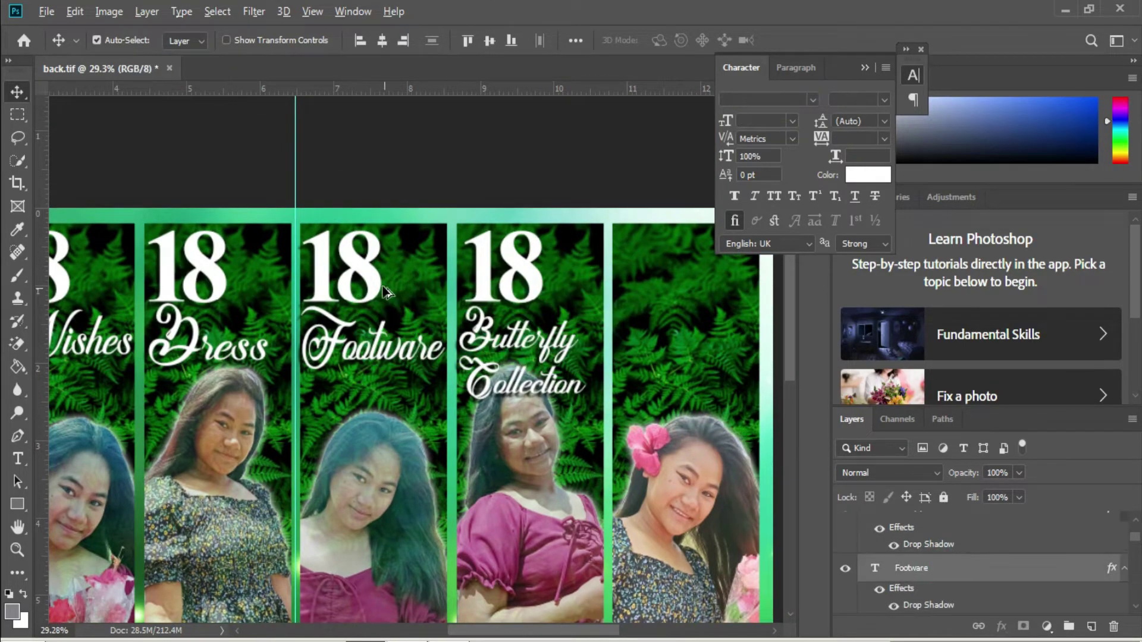
{"action": "left_click_drag", "start_coordinate": [365, 272], "coordinate": [679, 273]}
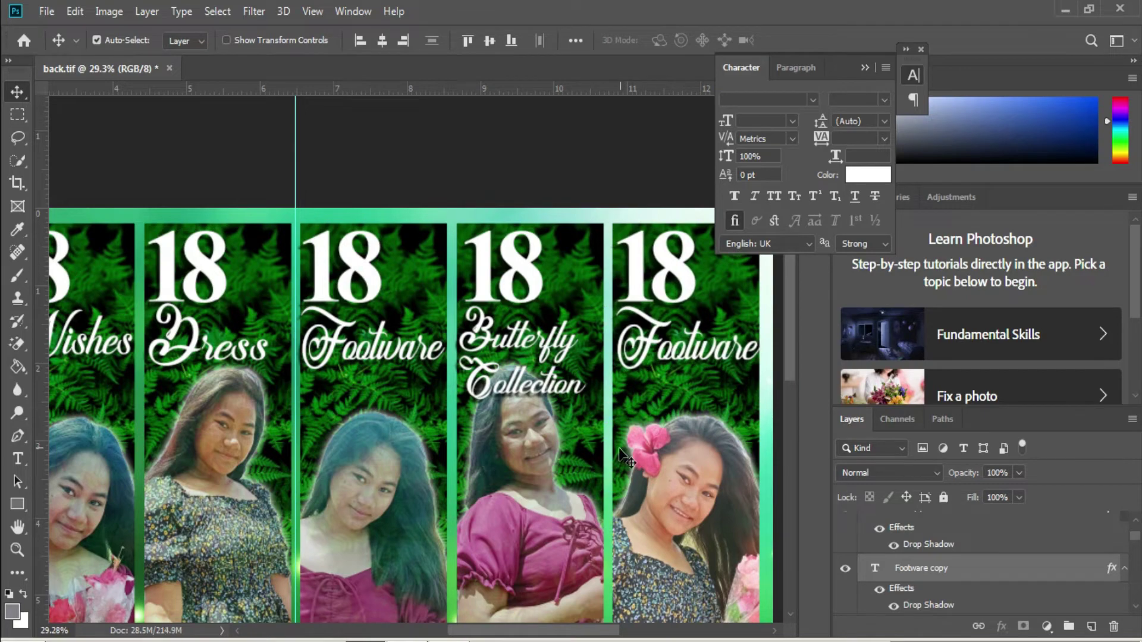
{"action": "left_click_drag", "start_coordinate": [593, 636], "coordinate": [629, 636]}
{"action": "double_click", "coordinate": [532, 347]}
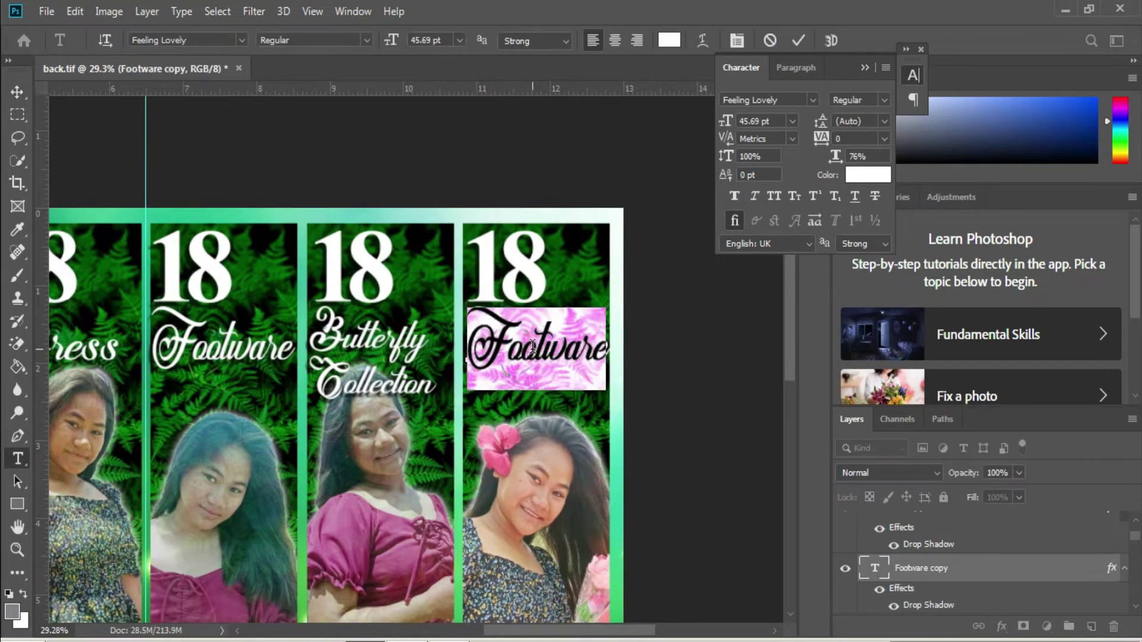
{"action": "type", "text": "Blue"}
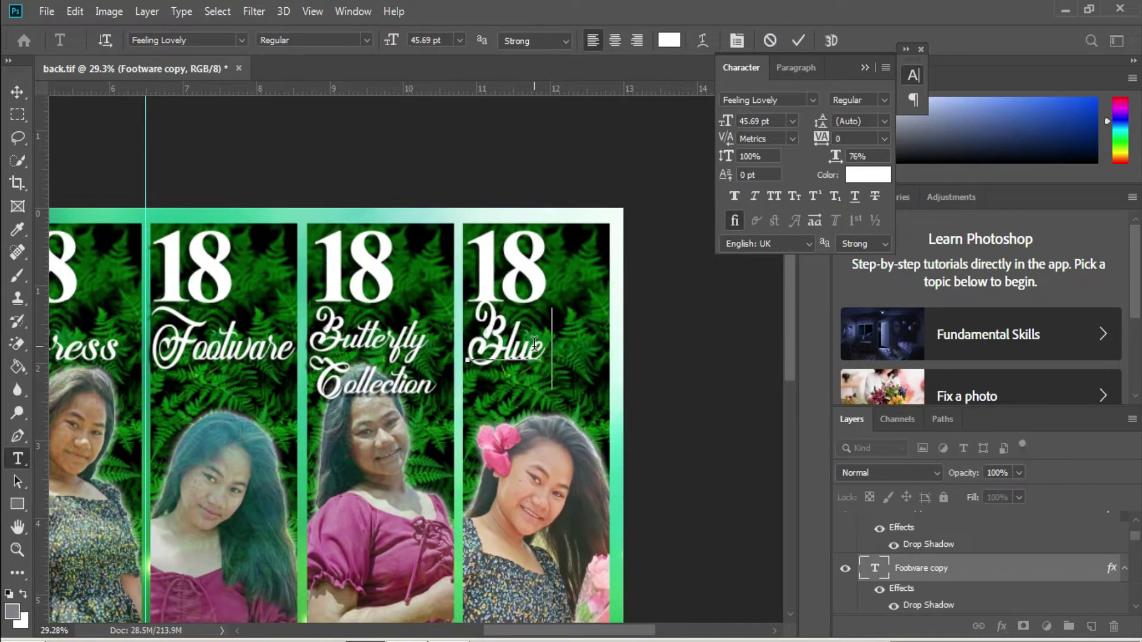
{"action": "type", "text": " Bill"}
{"action": "key", "text": "ctrl+a"}
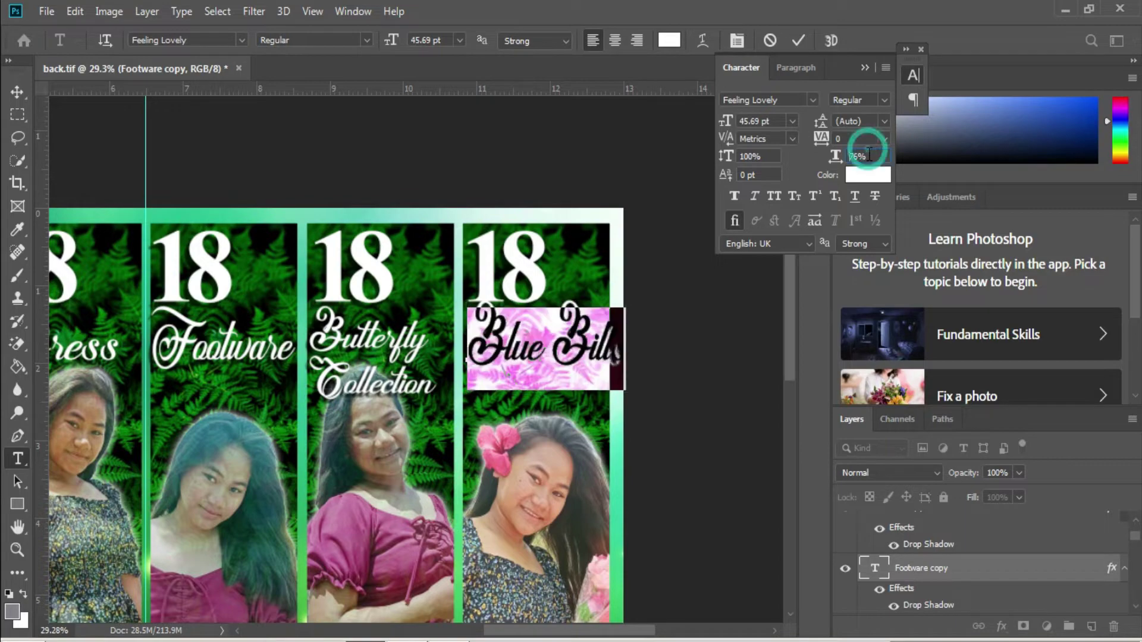
{"action": "type", "text": "66"}
{"action": "left_click", "coordinate": [798, 41]}
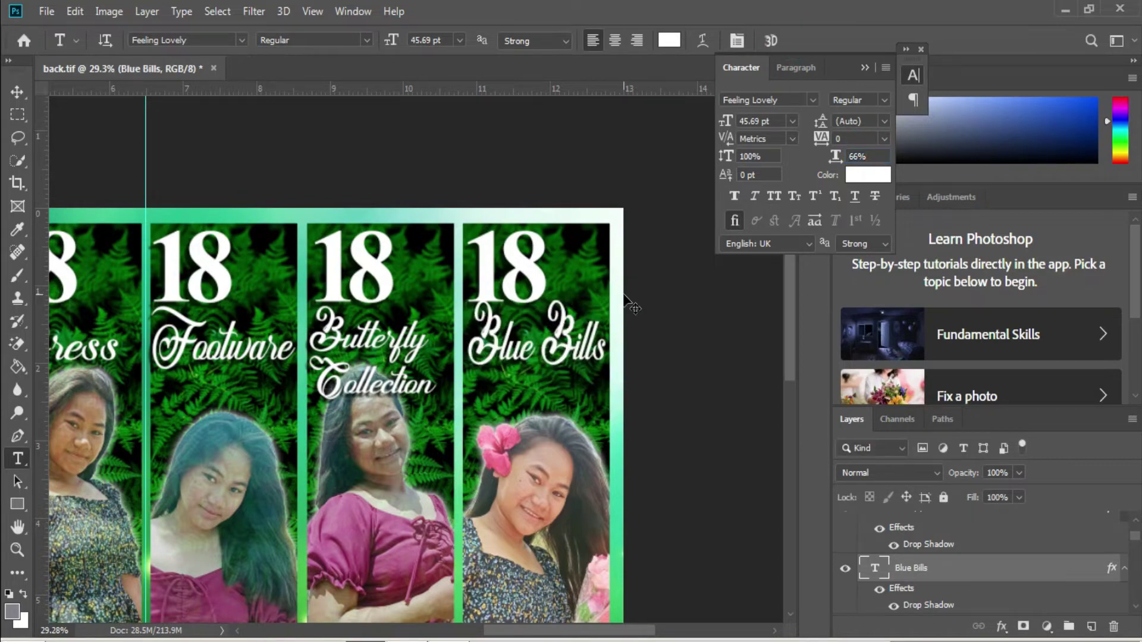
Save As back.tif, replace the existing file, accept the TIFF options, then fit the view
{"action": "key", "text": "ctrl+shift+s"}
{"action": "key", "text": "Return"}
{"action": "key", "text": "Left"}
{"action": "key", "text": "Return"}
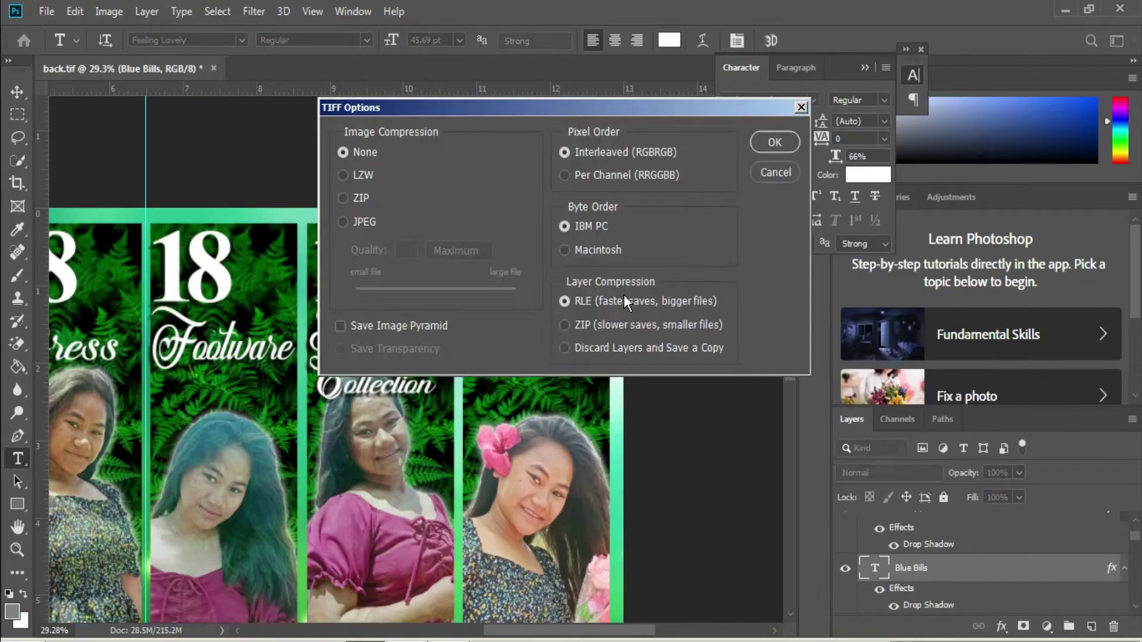
{"action": "key", "text": "Return"}
{"action": "key", "text": "ctrl+0"}
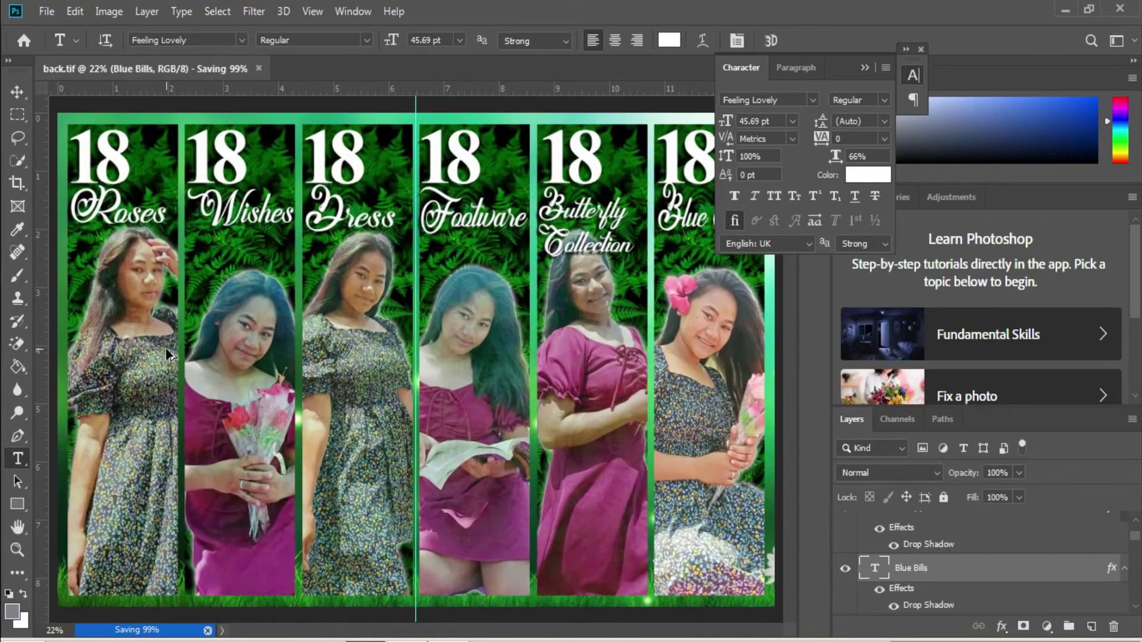
{"action": "scroll", "coordinate": [166, 355], "scroll_direction": "up", "scroll_amount": 2}
{"action": "left_click_drag", "start_coordinate": [524, 635], "coordinate": [462, 636]}
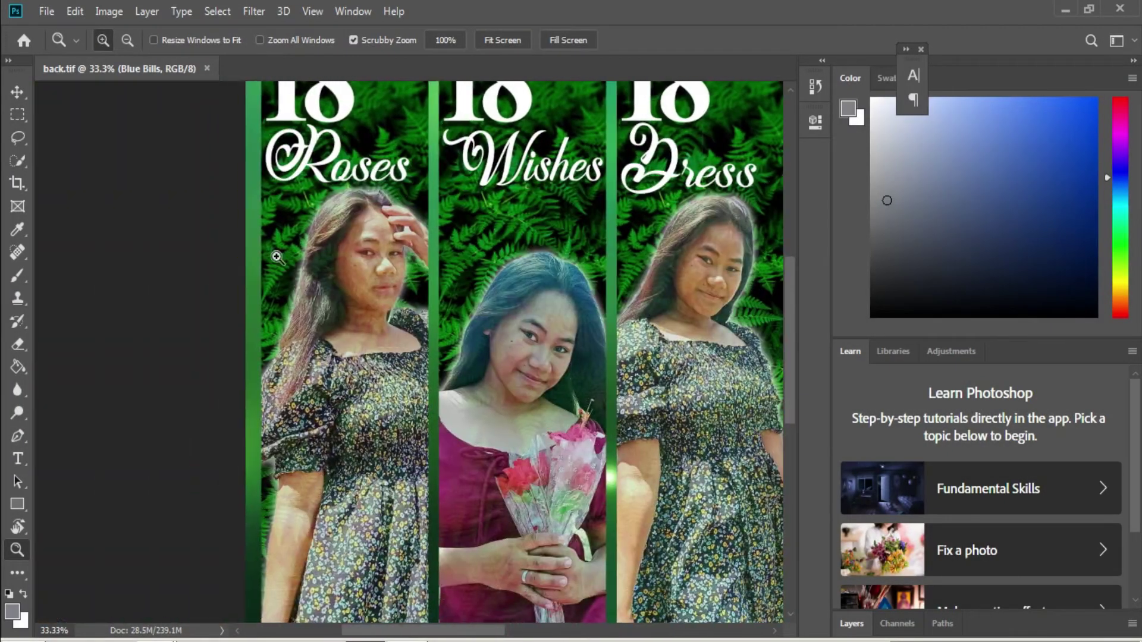
Zoom in on the Roses strip, place a text box, and choose Times New Roman Bold
{"action": "left_click", "coordinate": [275, 254]}
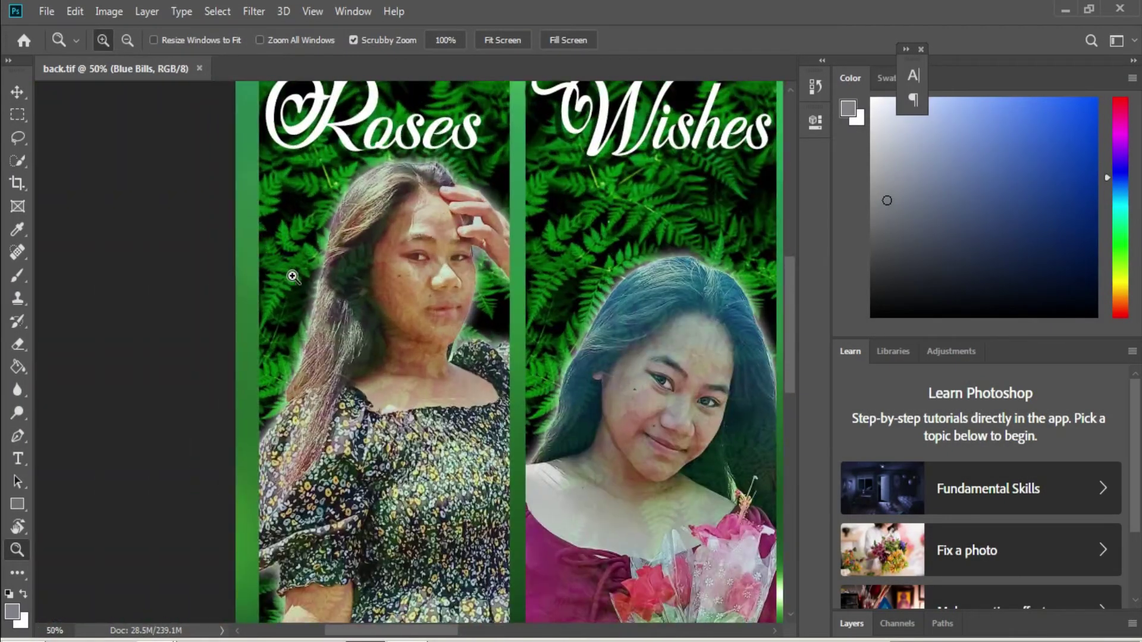
{"action": "key", "text": "t"}
{"action": "left_click", "coordinate": [301, 254]}
{"action": "left_click", "coordinate": [241, 39]}
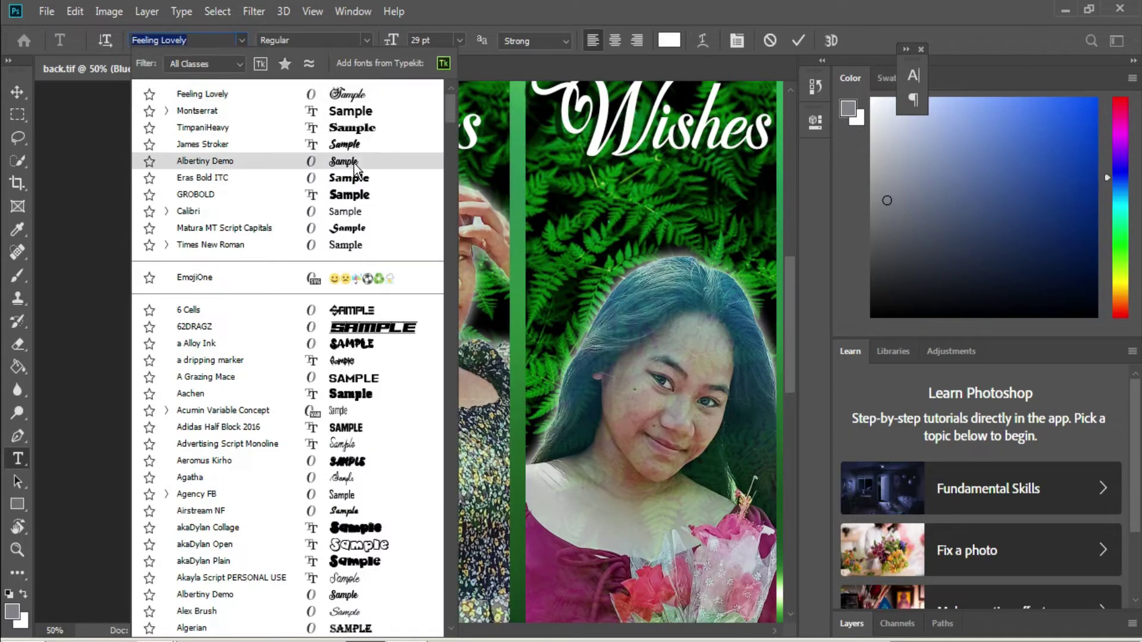
{"action": "type", "text": "yime"}
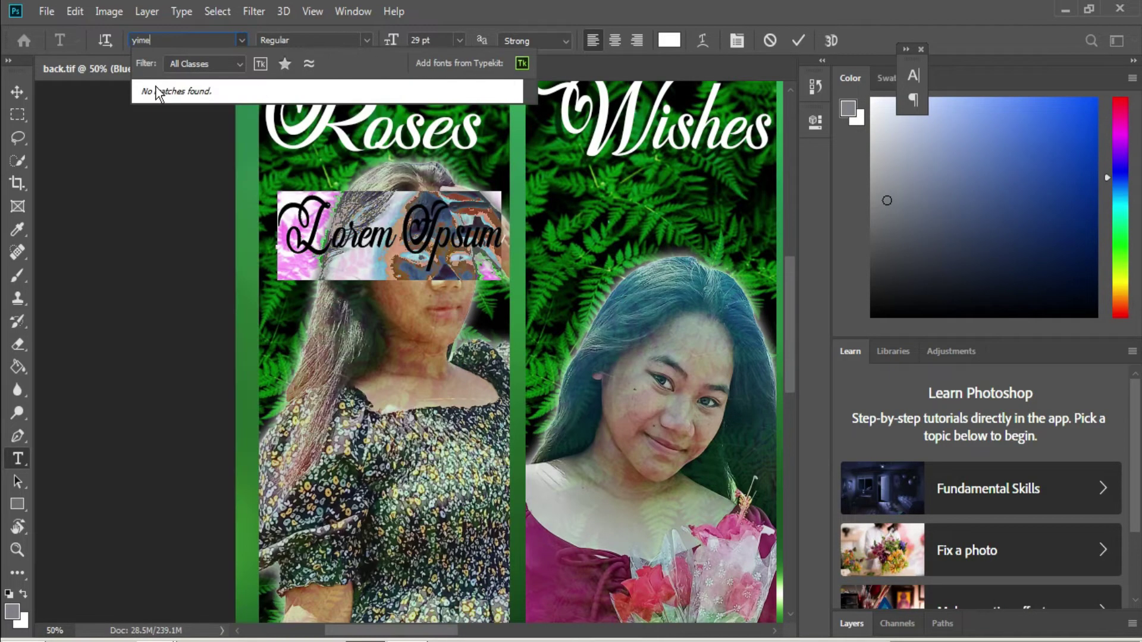
{"action": "key", "text": "BackSpace"}
{"action": "key", "text": "BackSpace"}
{"action": "key", "text": "BackSpace"}
{"action": "type", "text": "times"}
{"action": "left_click", "coordinate": [429, 127]}
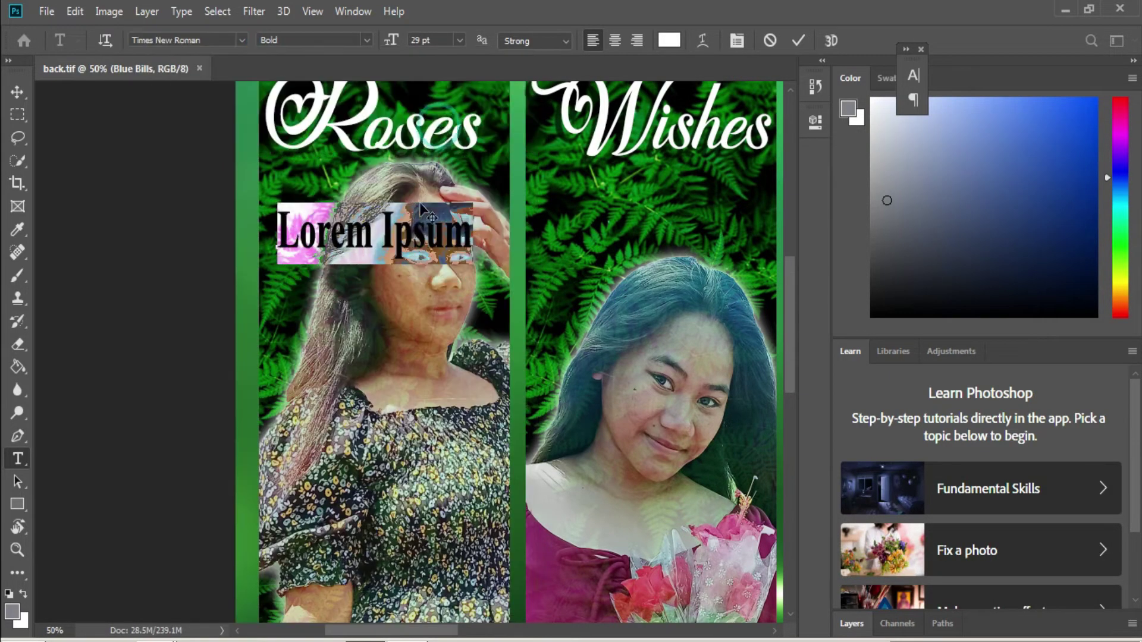
Set 100% horizontal scale, reduce the text size, and type the first numbered name
{"action": "left_click", "coordinate": [353, 12]}
{"action": "left_click", "coordinate": [428, 199]}
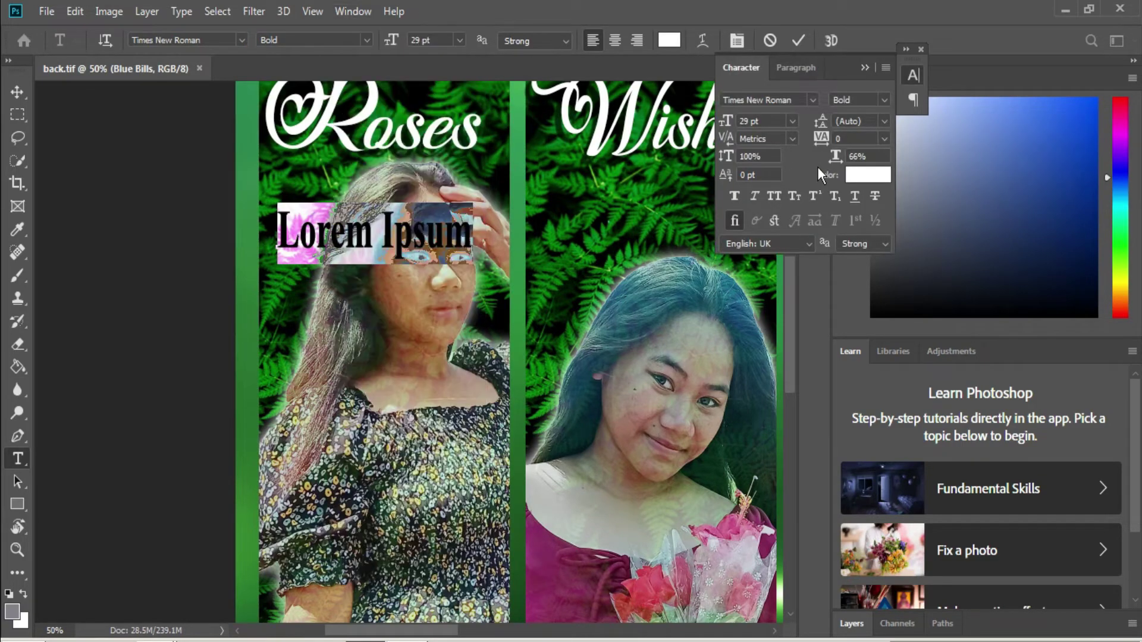
{"action": "left_click", "coordinate": [868, 156]}
{"action": "type", "text": "100"}
{"action": "key", "text": "Return"}
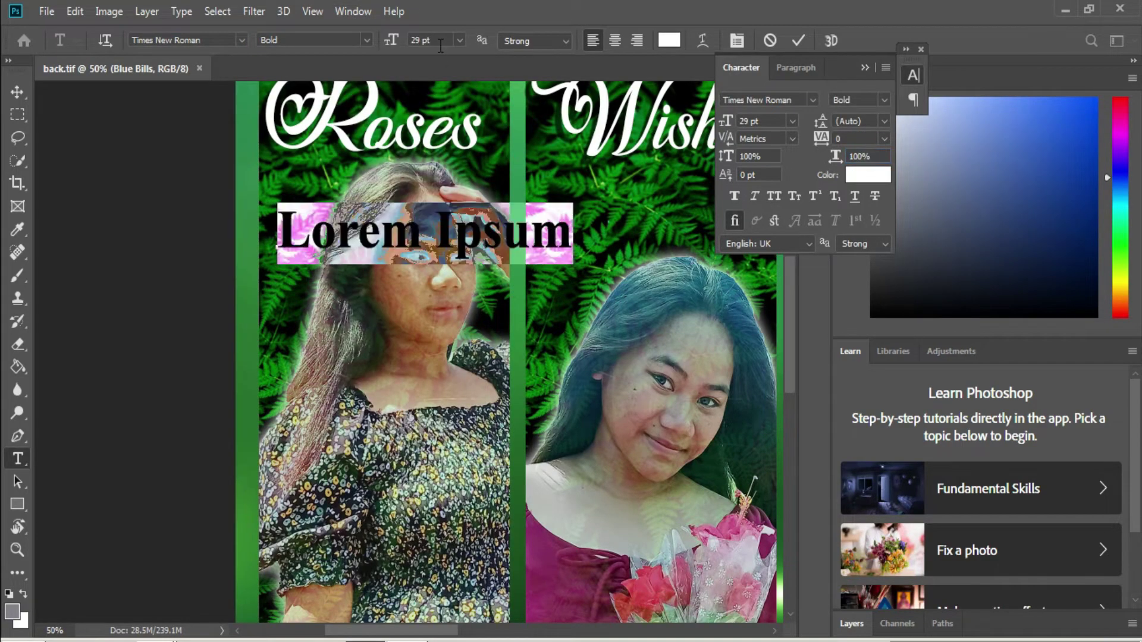
{"action": "key", "text": "ctrl+shift+comma"}
{"action": "key", "text": "ctrl+shift+comma"}
{"action": "key", "text": "ctrl+shift+comma"}
{"action": "key", "text": "ctrl+shift+comma"}
{"action": "key", "text": "ctrl+shift+comma"}
{"action": "key", "text": "ctrl+shift+comma"}
{"action": "key", "text": "ctrl+shift+comma"}
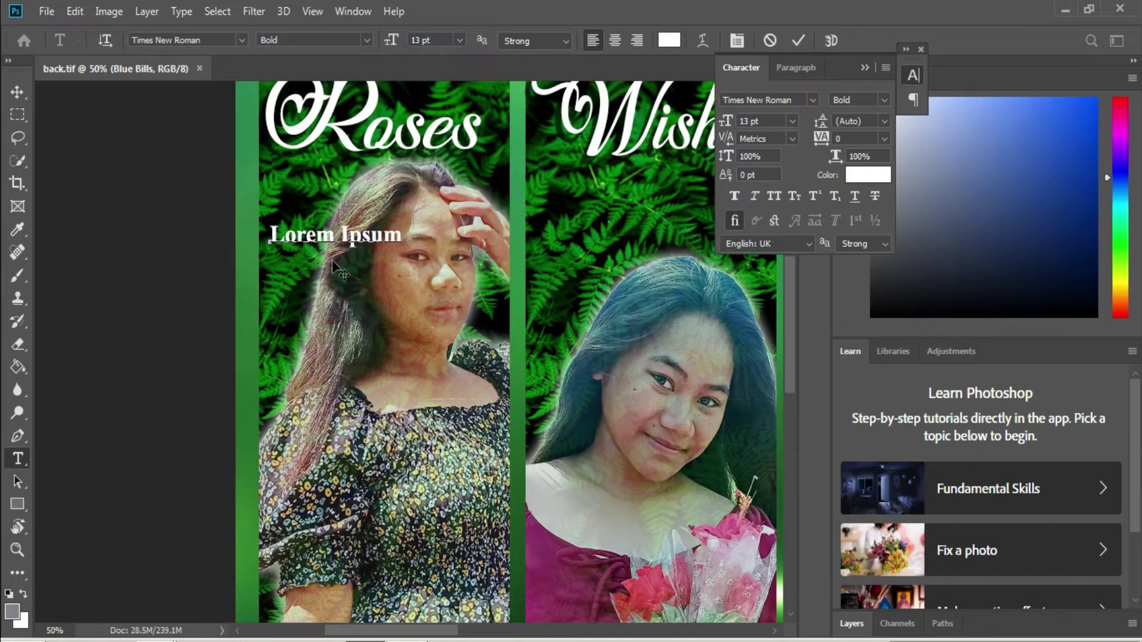
{"action": "type", "text": "1."}
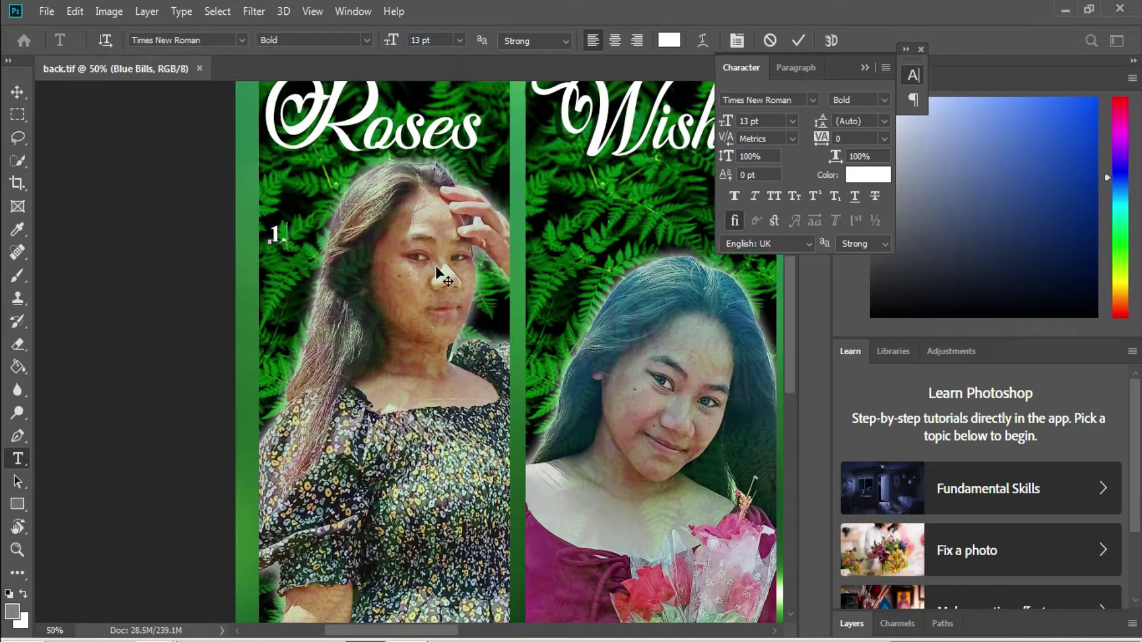
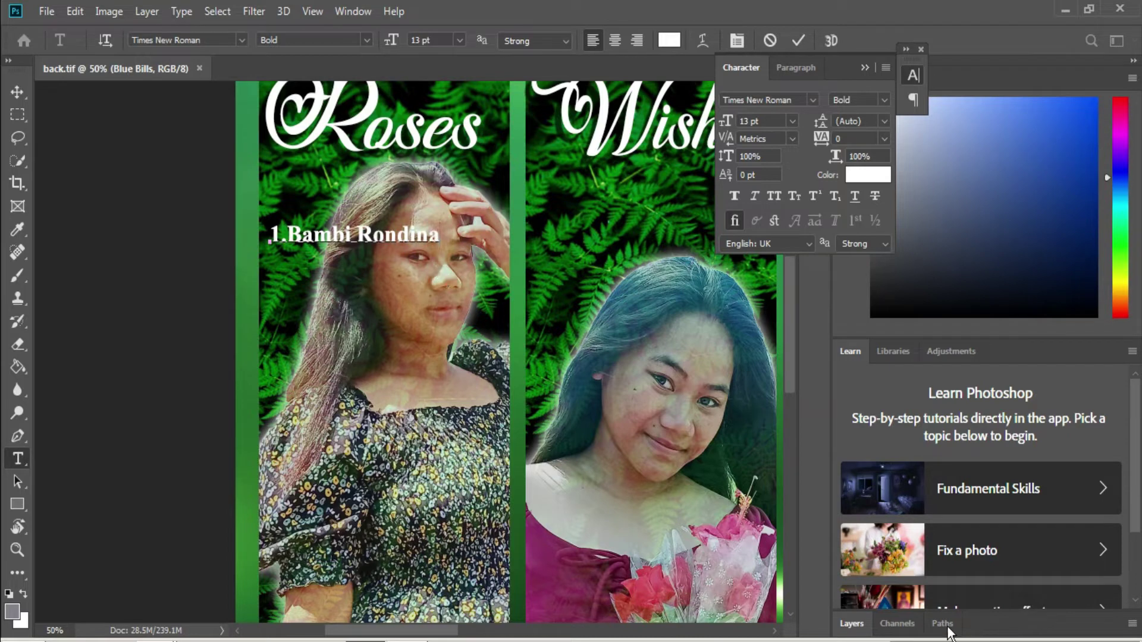
Show the Layers panel, scroll the layer list, and commit the first name line
{"action": "left_click", "coordinate": [897, 623]}
{"action": "left_click", "coordinate": [852, 419]}
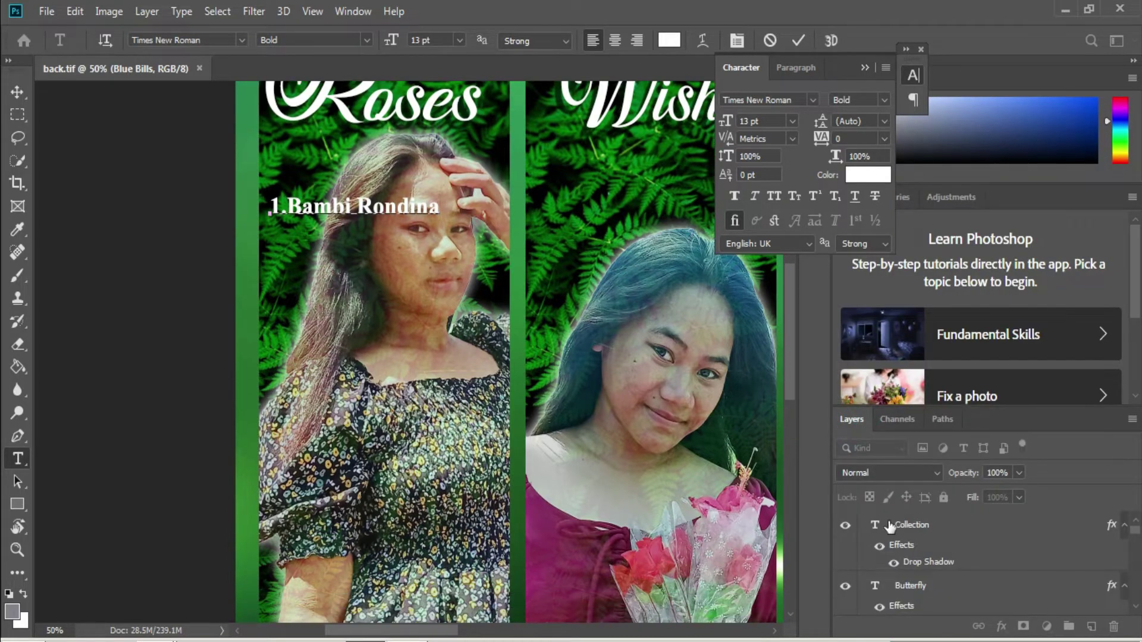
{"action": "scroll", "coordinate": [940, 553], "scroll_direction": "down", "scroll_amount": 2}
{"action": "scroll", "coordinate": [940, 559], "scroll_direction": "down", "scroll_amount": 2}
{"action": "scroll", "coordinate": [940, 559], "scroll_direction": "down", "scroll_amount": 2}
{"action": "scroll", "coordinate": [938, 563], "scroll_direction": "down", "scroll_amount": 2}
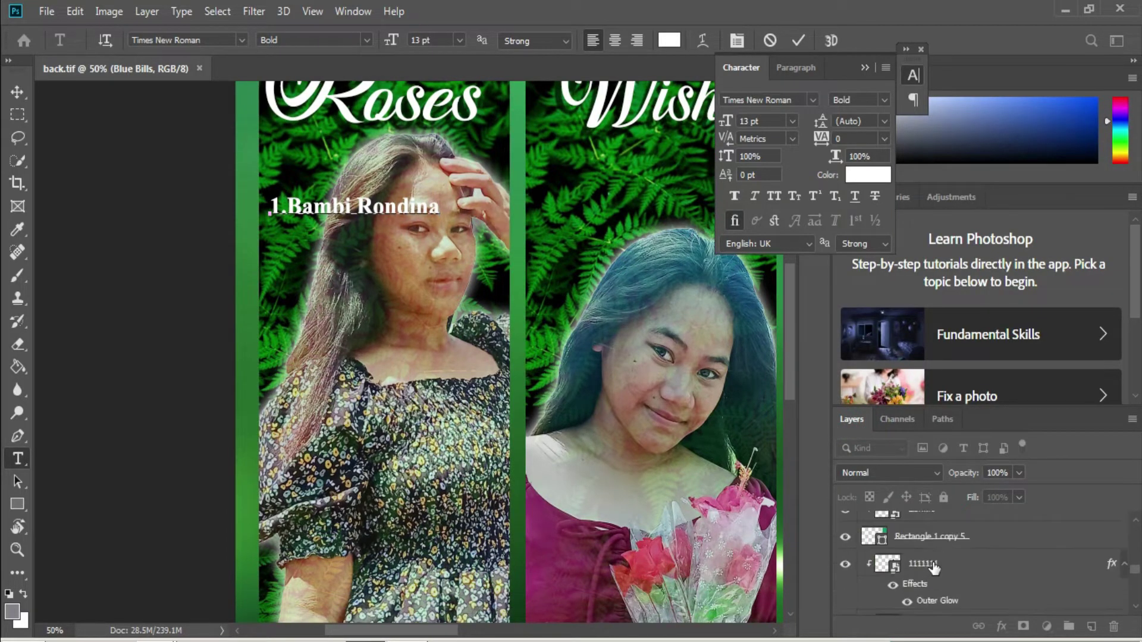
{"action": "scroll", "coordinate": [937, 565], "scroll_direction": "down", "scroll_amount": 2}
{"action": "scroll", "coordinate": [935, 568], "scroll_direction": "down", "scroll_amount": 2}
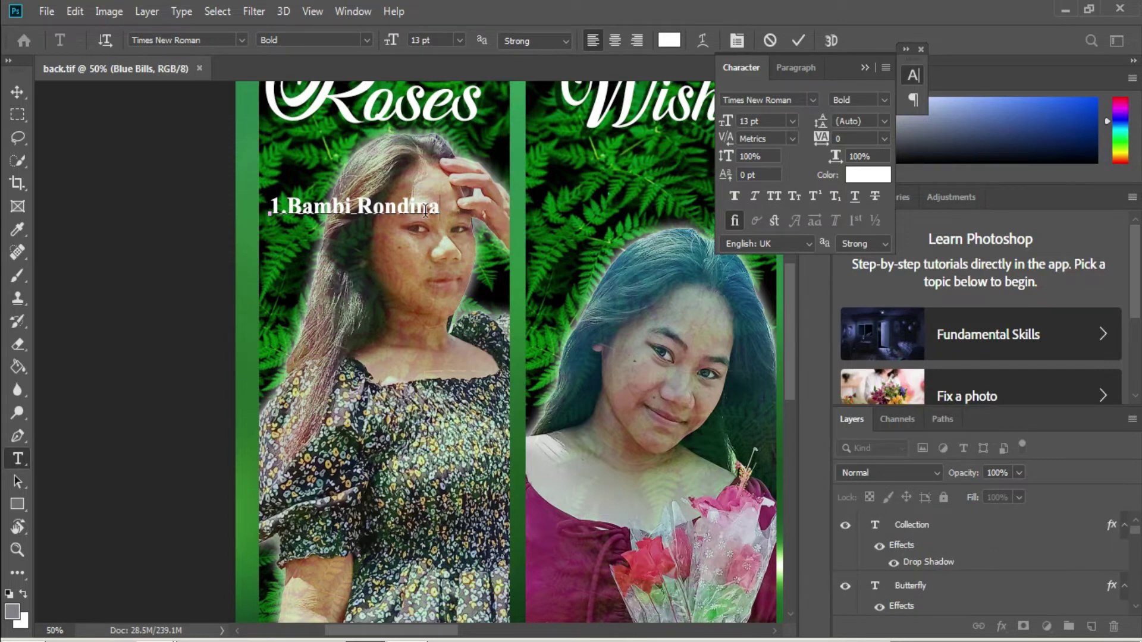
{"action": "left_click", "coordinate": [927, 597]}
Add a black (000000) outer glow with 13% spread to the name text layer
{"action": "right_click", "coordinate": [926, 597]}
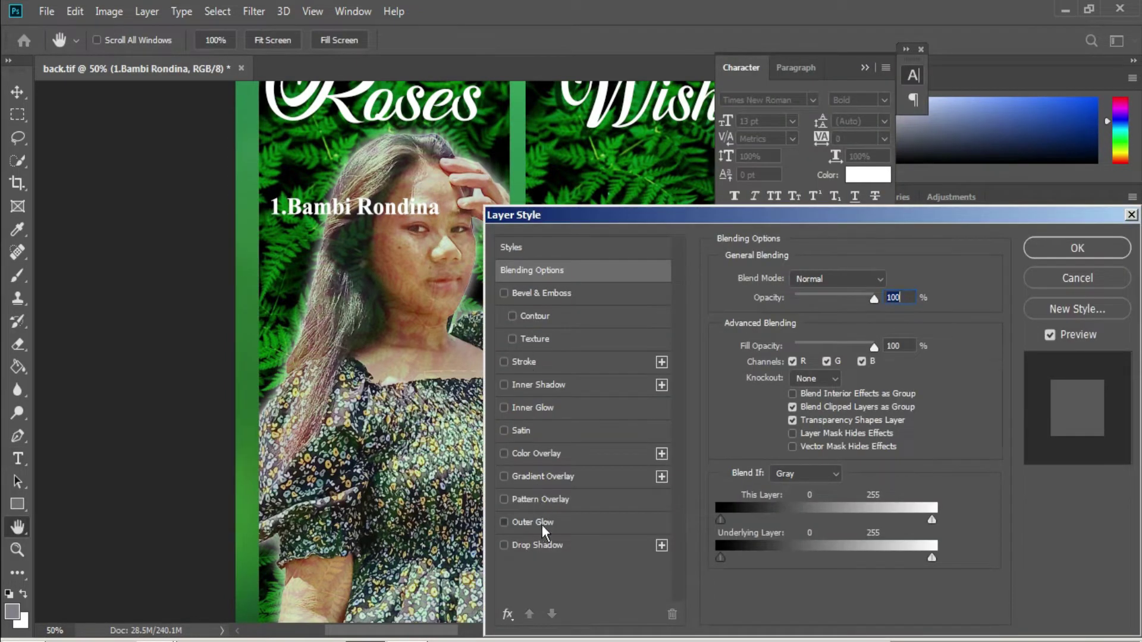
{"action": "left_click", "coordinate": [542, 524]}
{"action": "left_click", "coordinate": [757, 334]}
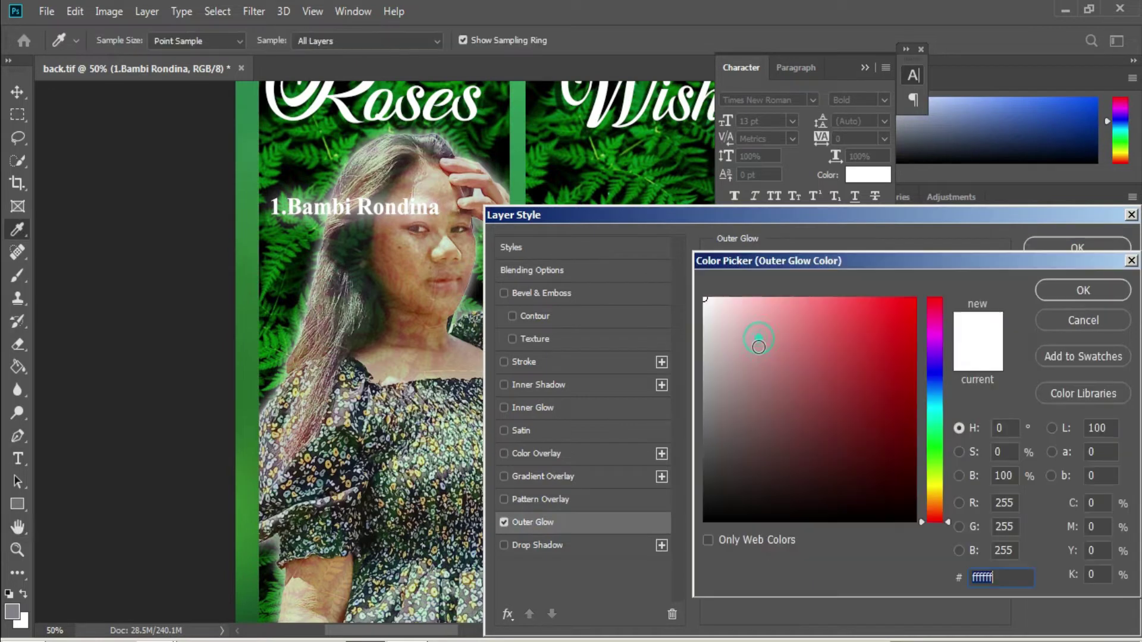
{"action": "type", "text": "000000"}
{"action": "left_click", "coordinate": [1082, 289]}
{"action": "left_click_drag", "start_coordinate": [779, 413], "coordinate": [789, 414]}
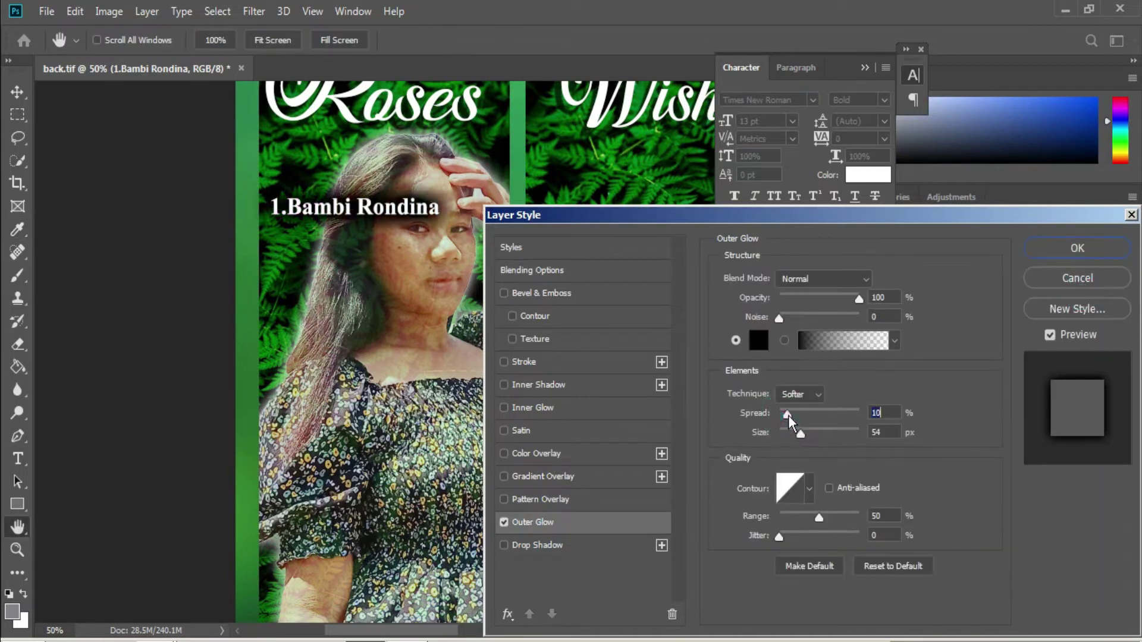
{"action": "left_click", "coordinate": [1077, 248]}
Move the name list higher and add the second and third names plus '4.'
{"action": "key", "text": "t"}
{"action": "left_click_drag", "start_coordinate": [366, 281], "coordinate": [367, 255]}
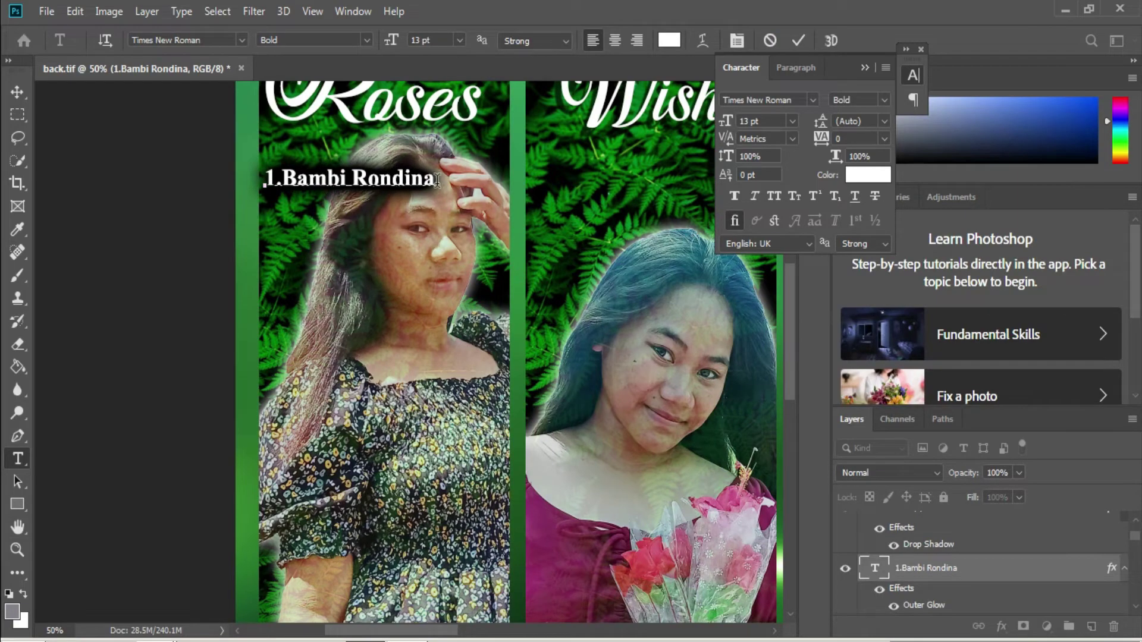
{"action": "type", "text": "2."}
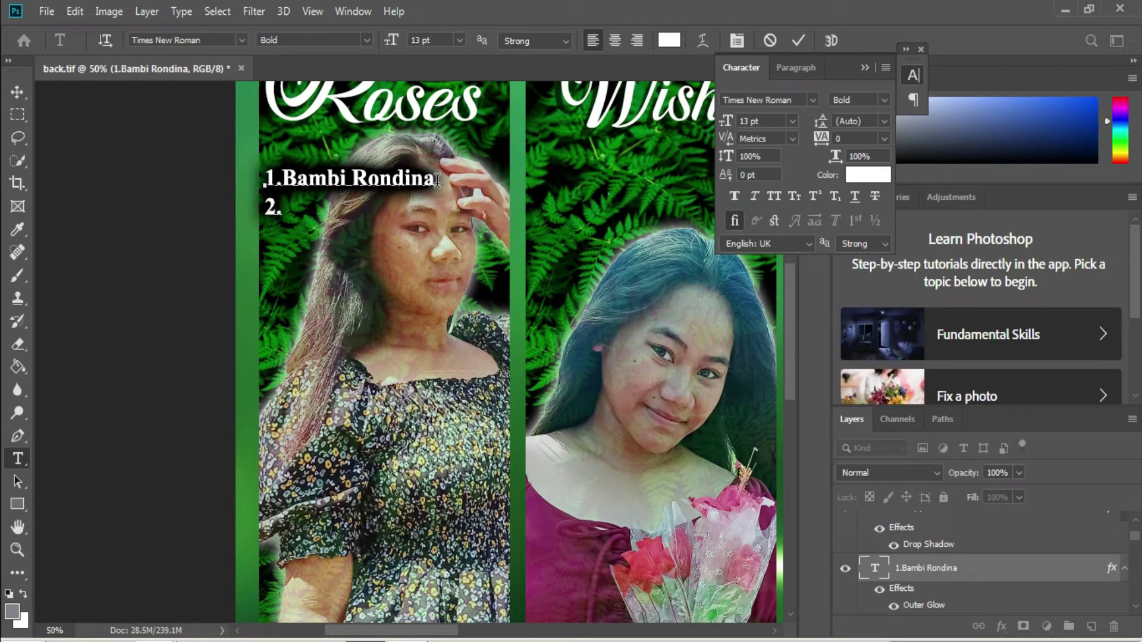
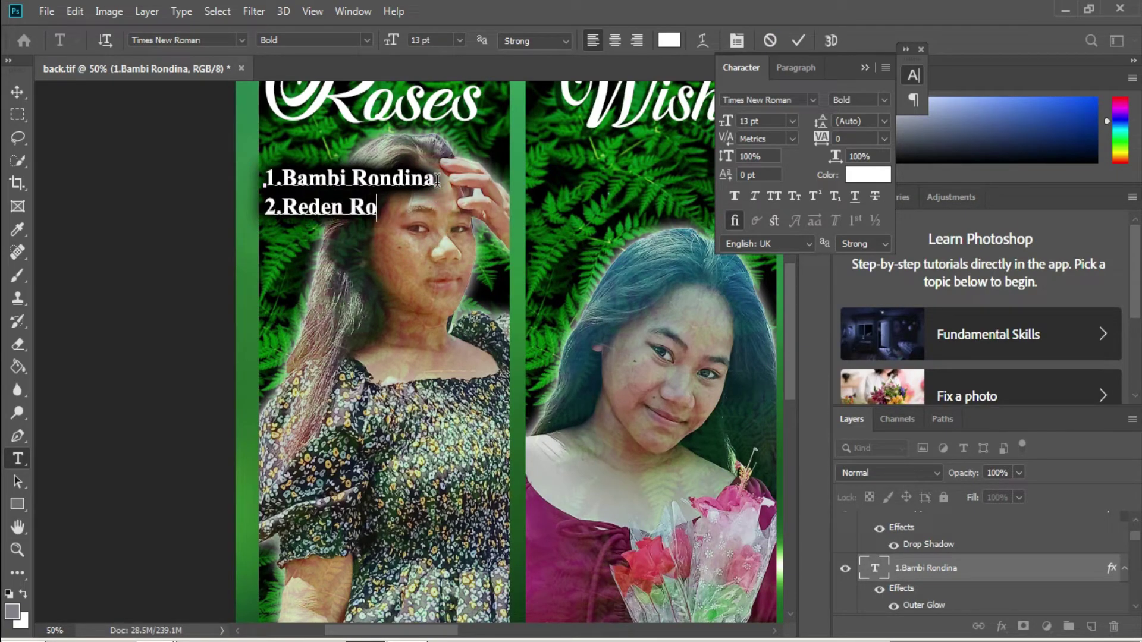
{"action": "key", "text": "Return"}
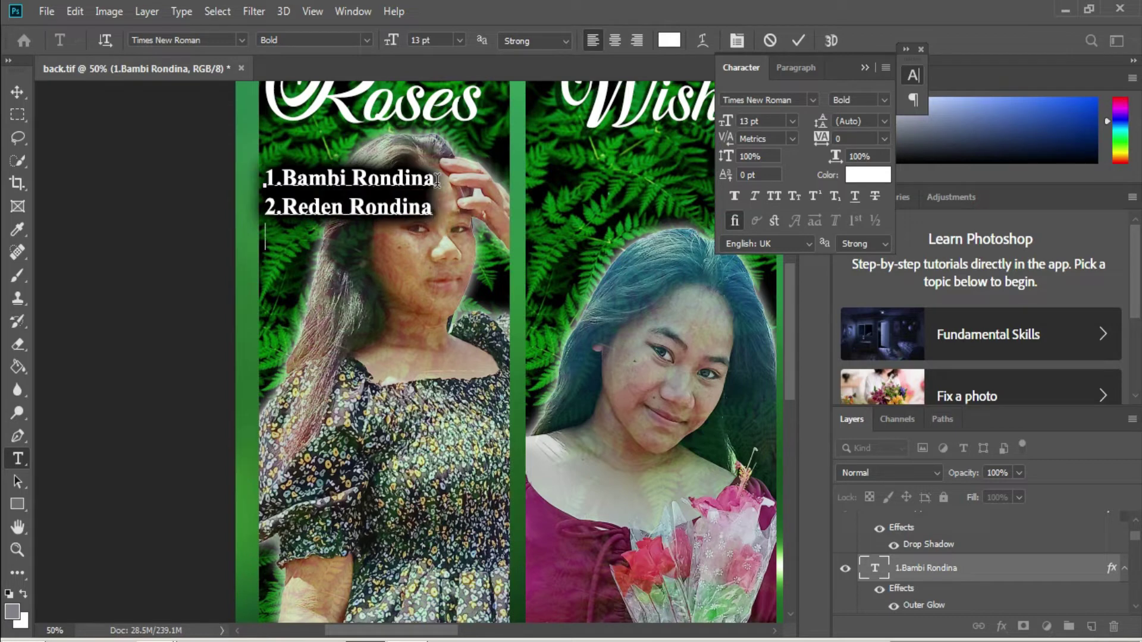
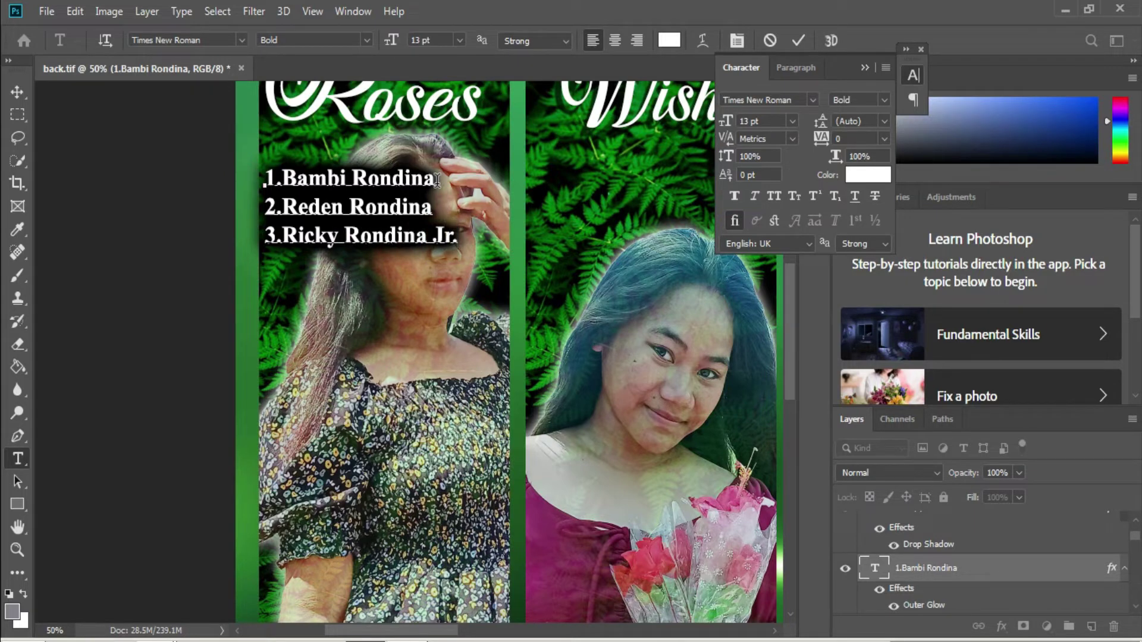
{"action": "type", "text": "4."}
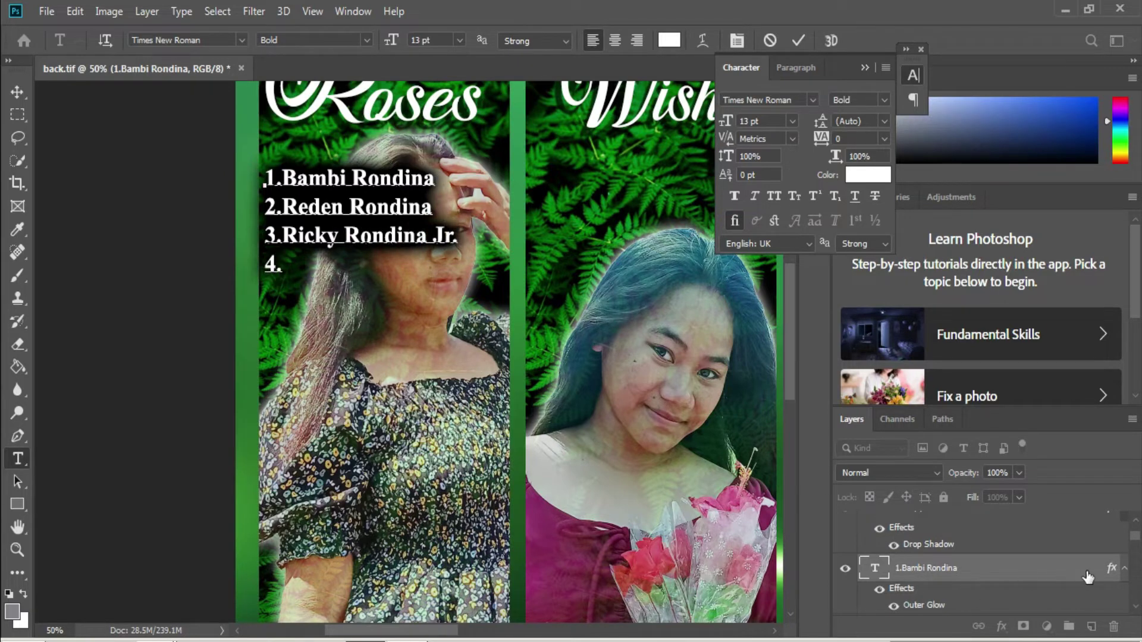
Shrink the outer glow size to about 25 px and resume editing the list
{"action": "double_click", "coordinate": [1111, 568]}
{"action": "left_click", "coordinate": [546, 523]}
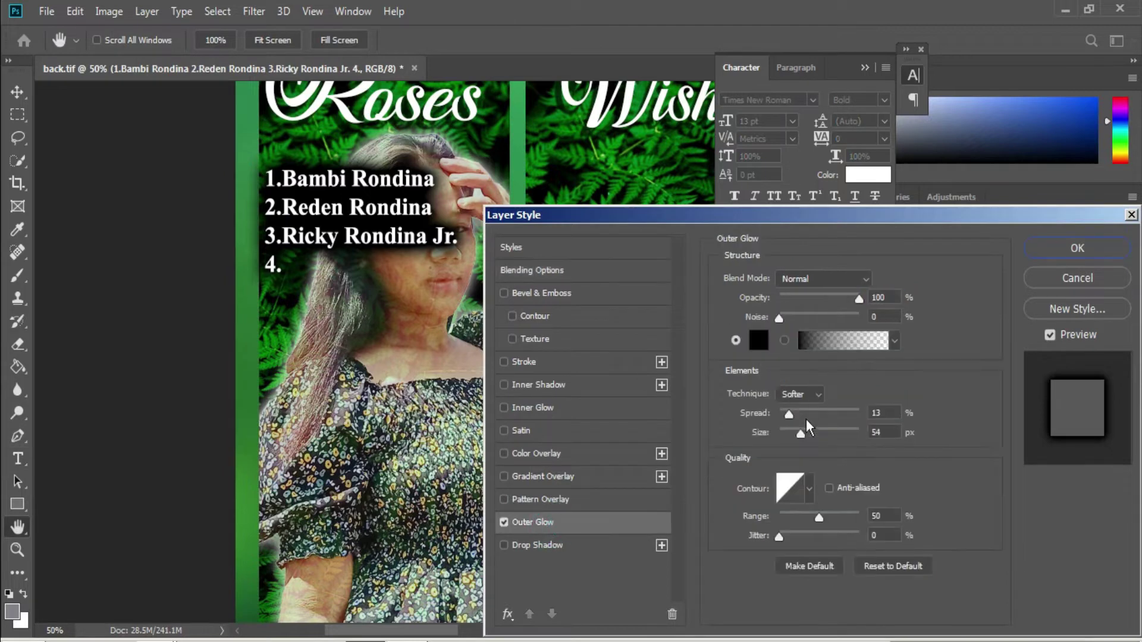
{"action": "left_click_drag", "start_coordinate": [800, 434], "coordinate": [791, 423]}
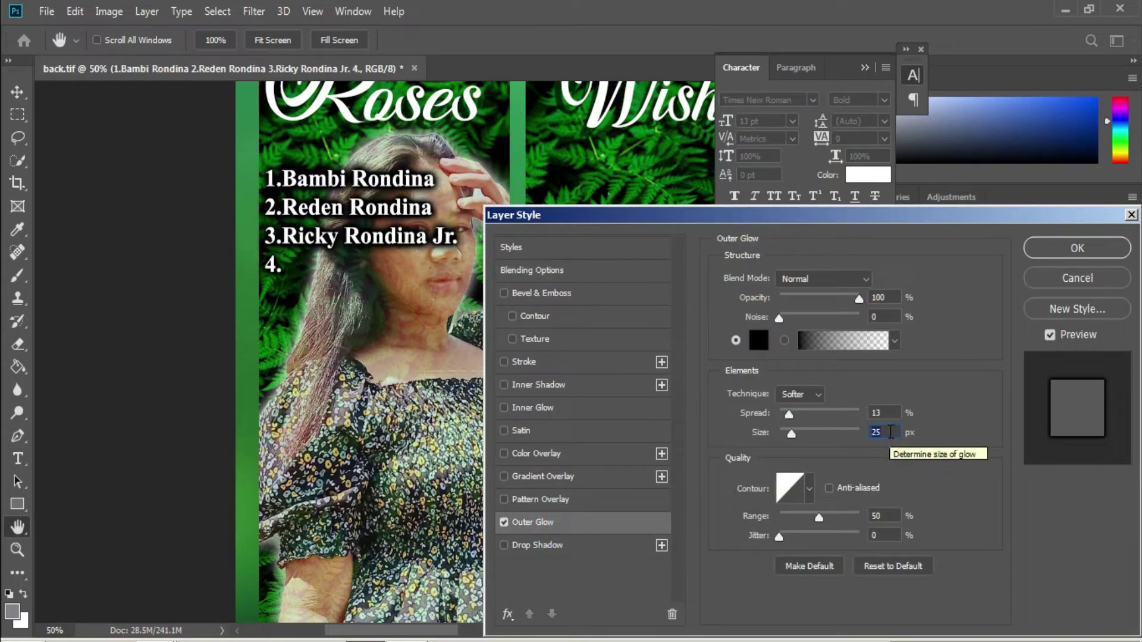
{"action": "key", "text": "Return"}
{"action": "left_click", "coordinate": [283, 268]}
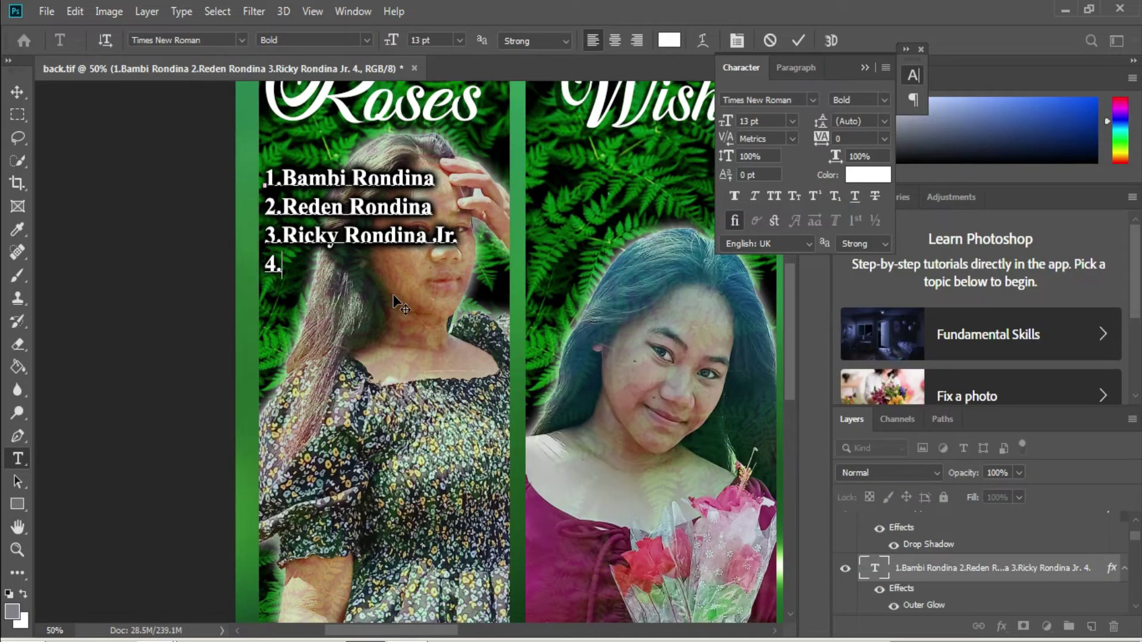
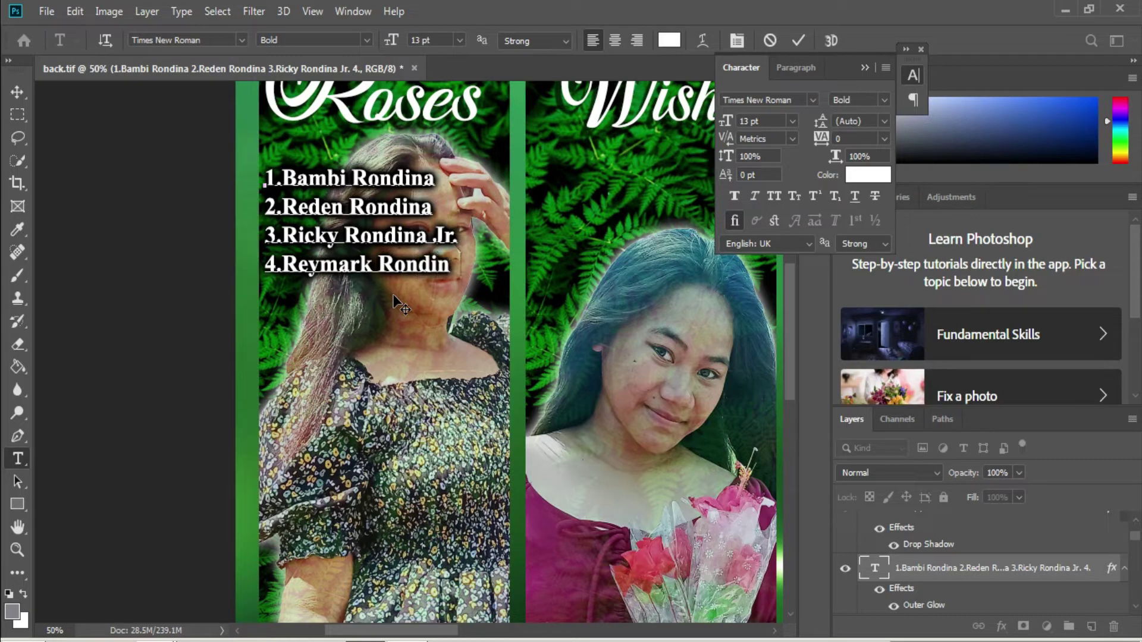
Complete the fourth name and add numbered names 5 through 7 to the Roses list
{"action": "key", "text": "Return"}
{"action": "type", "text": "5"}
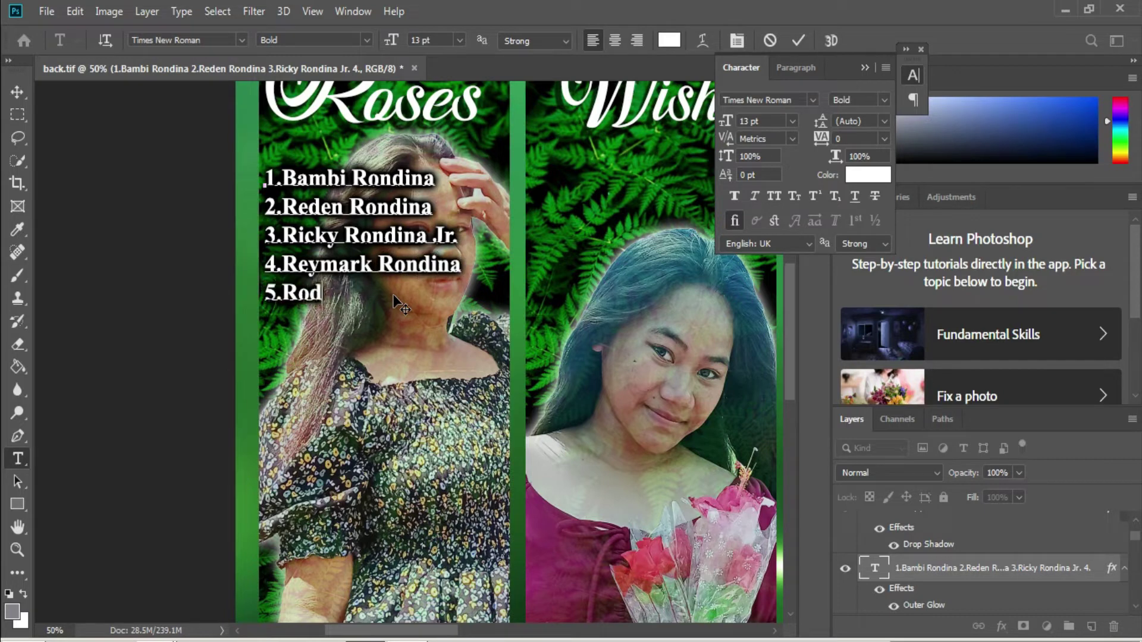
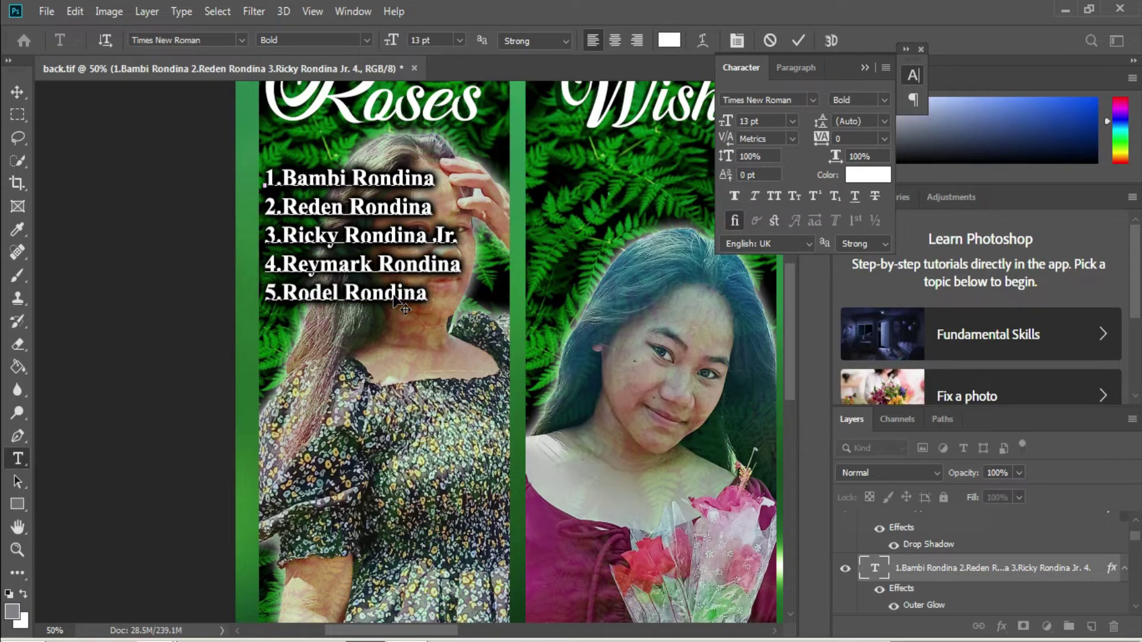
{"action": "type", "text": "6."}
{"action": "key", "text": "Return"}
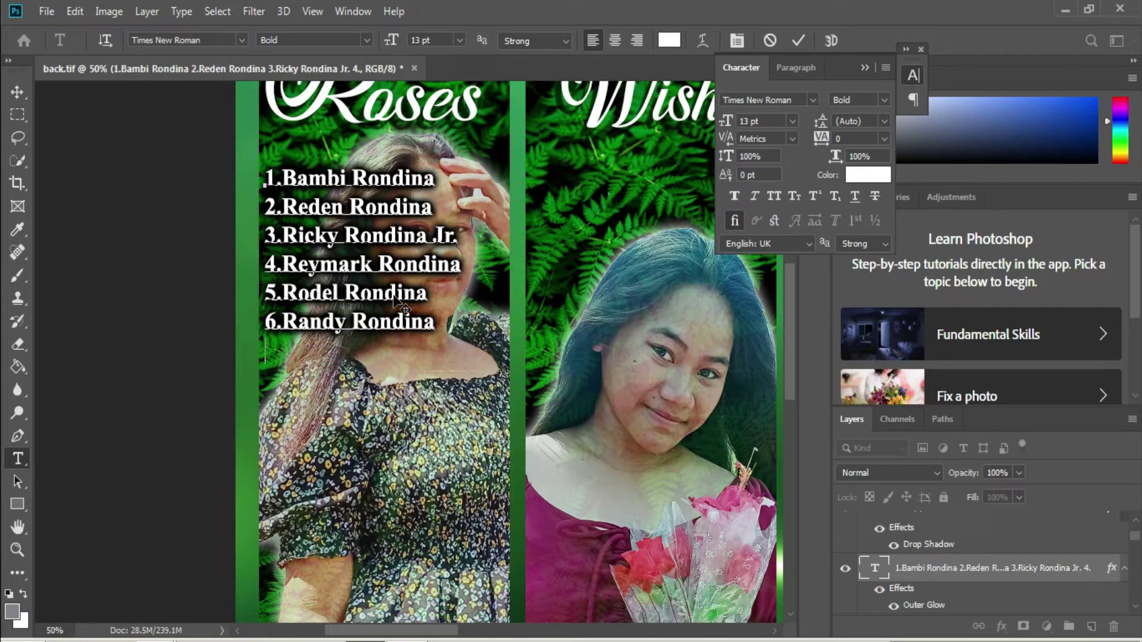
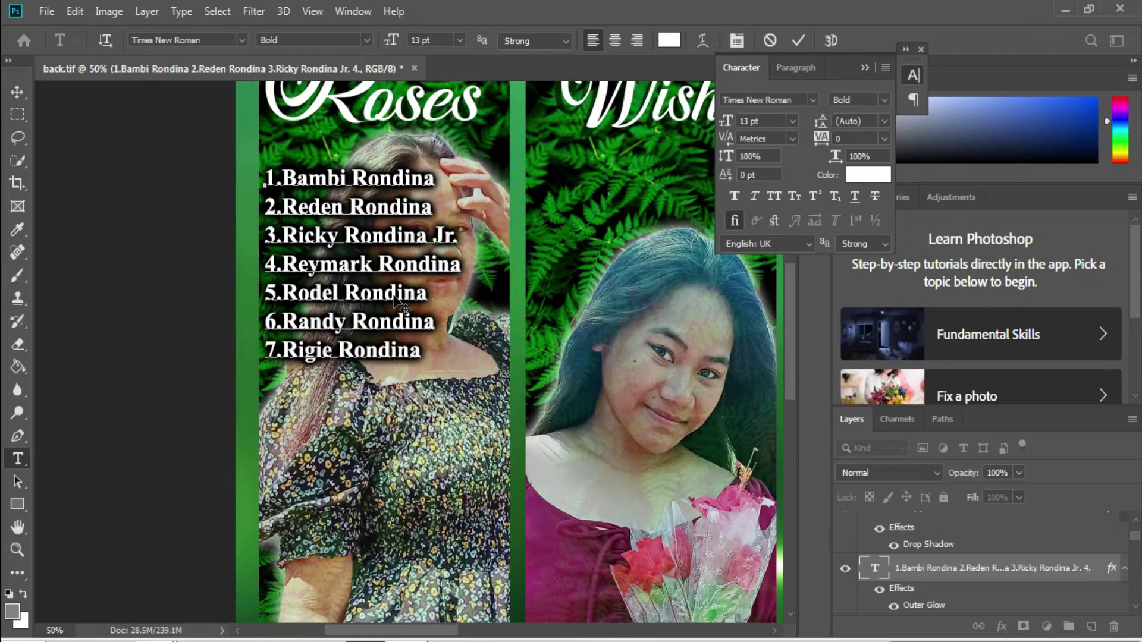
Add names 8 through 10, correcting the surname on line 8
{"action": "key", "text": "Return"}
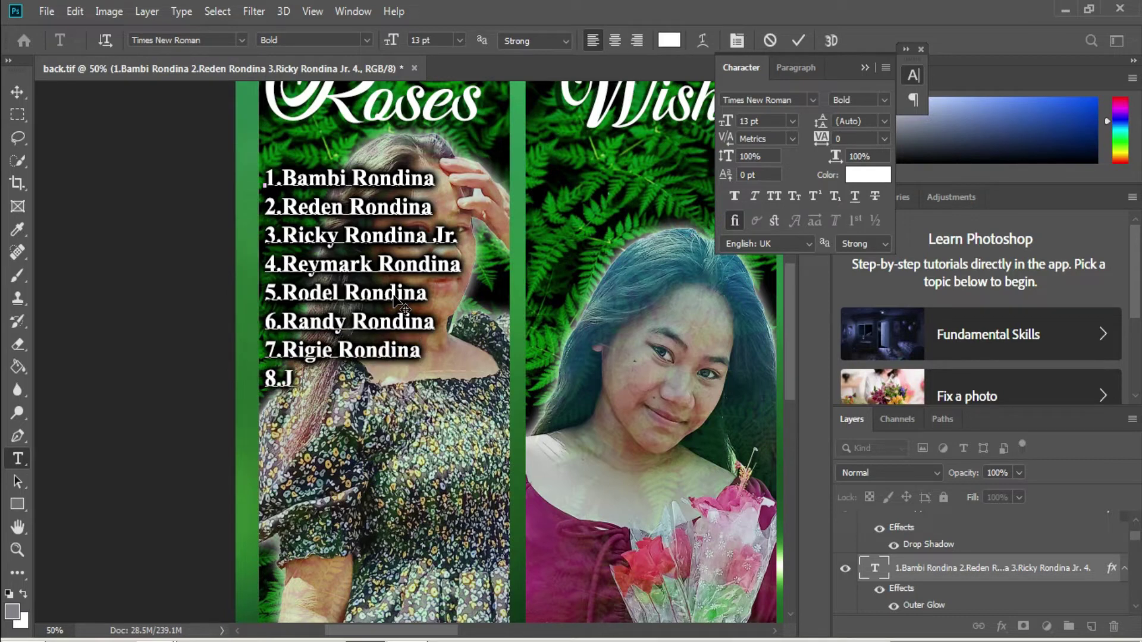
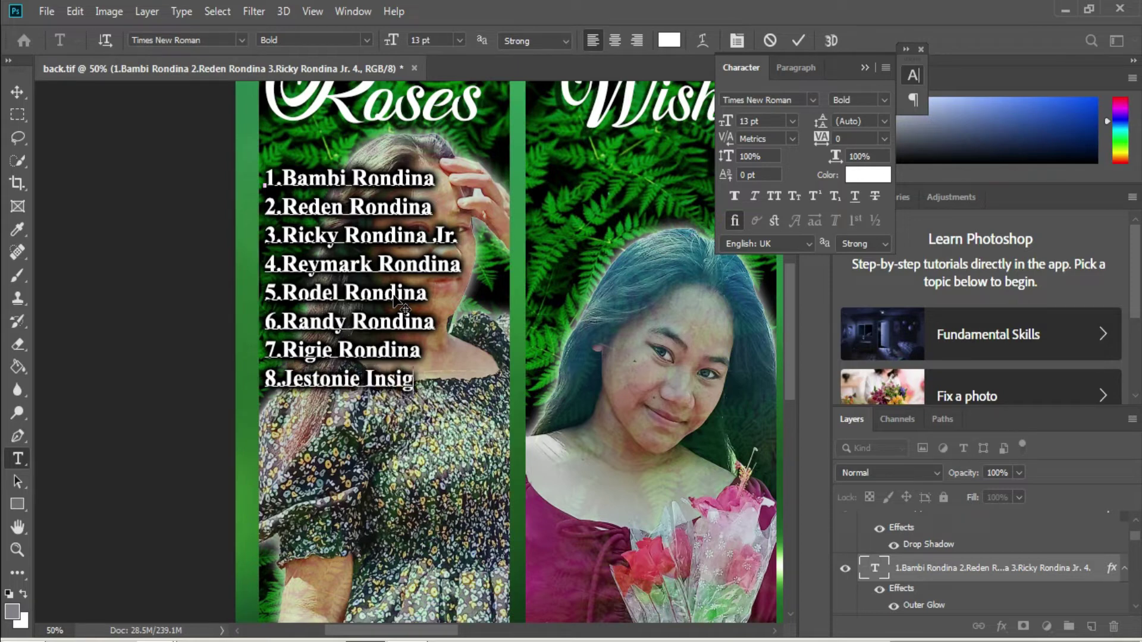
{"action": "key", "text": "Return"}
{"action": "type", "text": "9."}
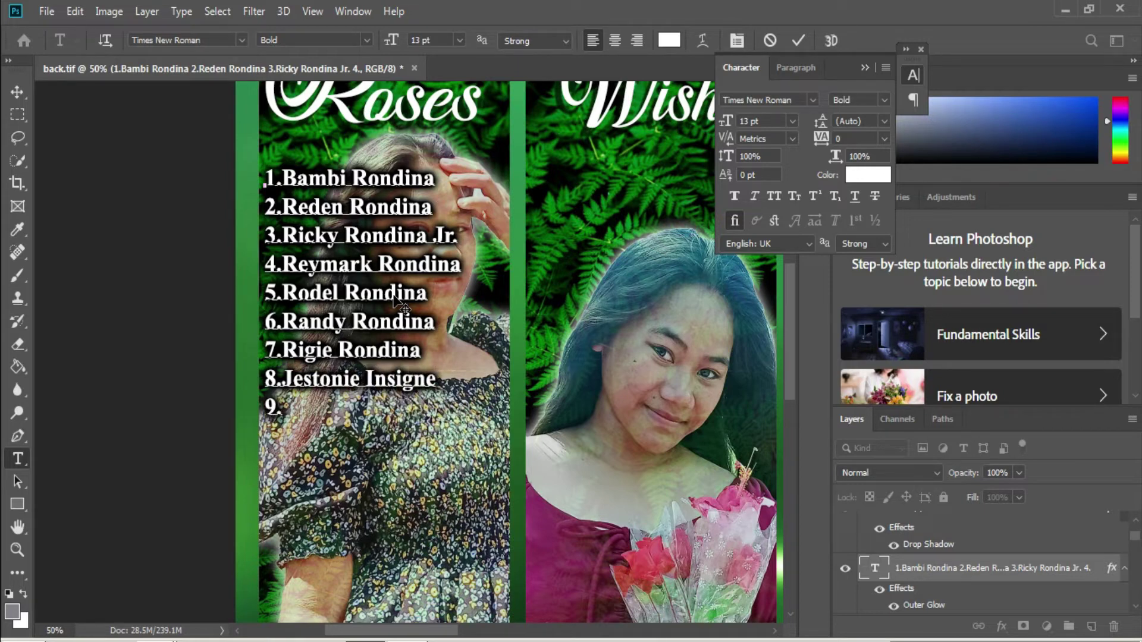
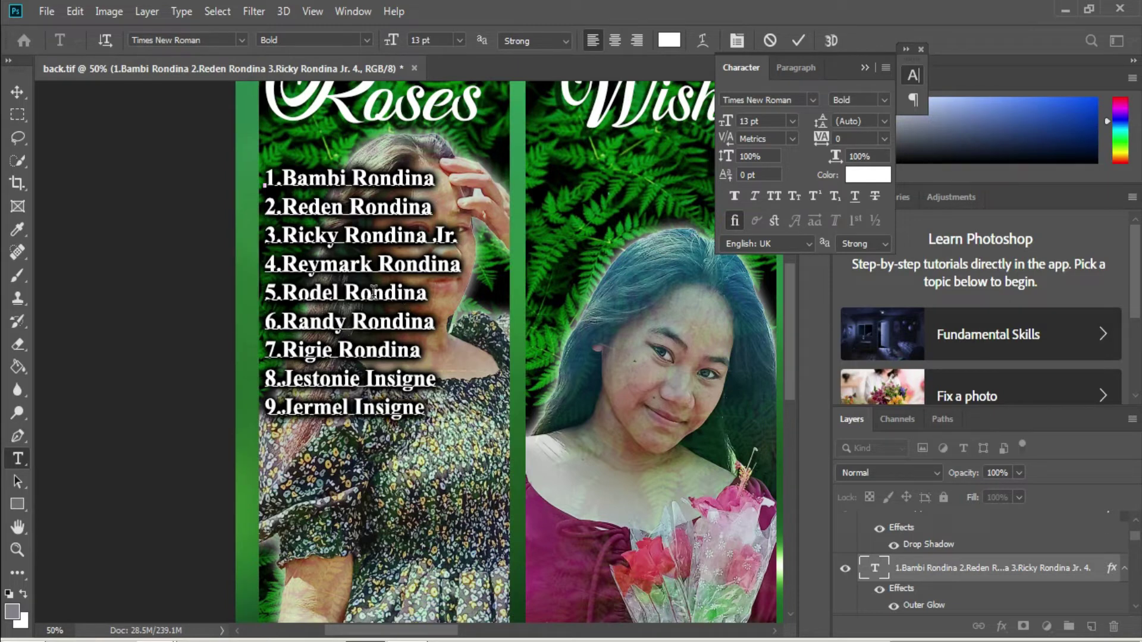
{"action": "left_click_drag", "start_coordinate": [365, 376], "coordinate": [455, 381]}
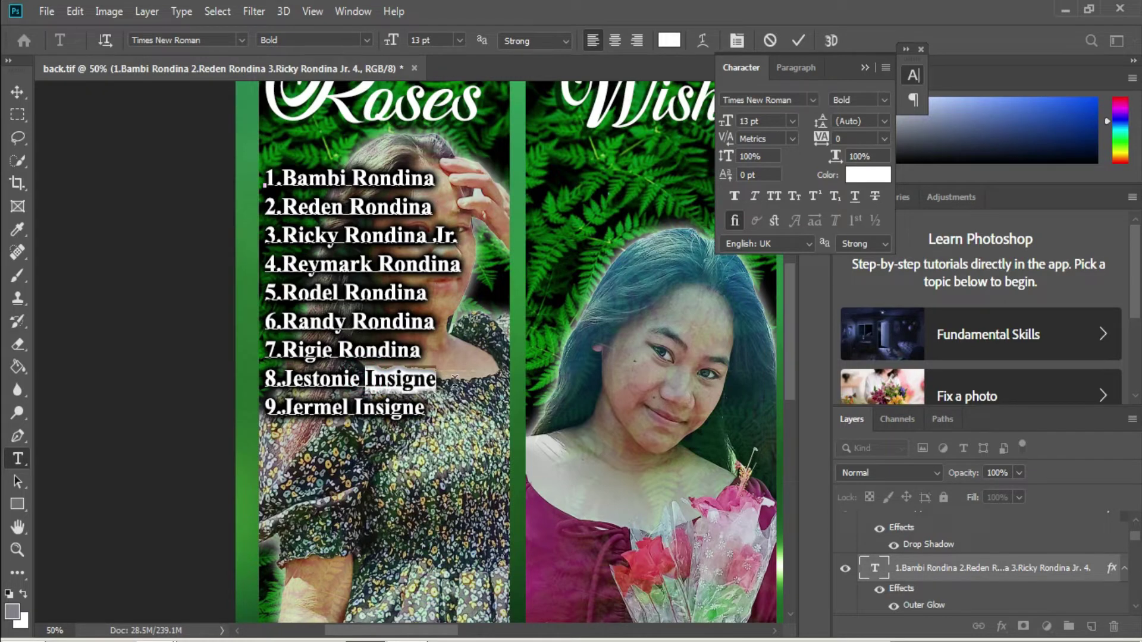
{"action": "type", "text": "Cipres"}
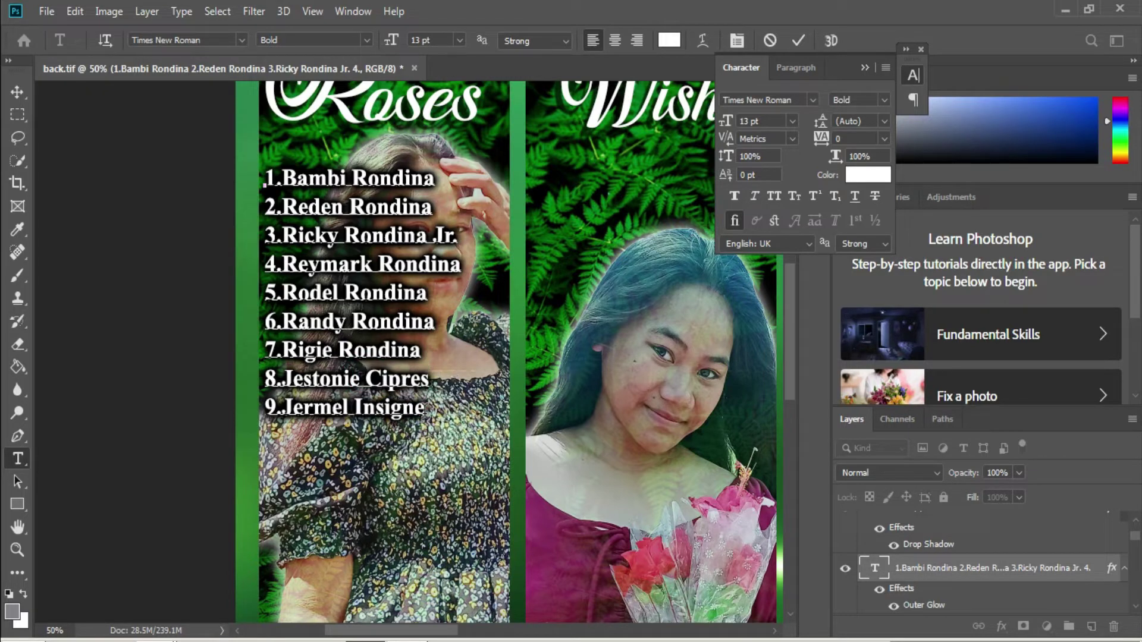
{"action": "key", "text": "Return"}
{"action": "type", "text": "10."}
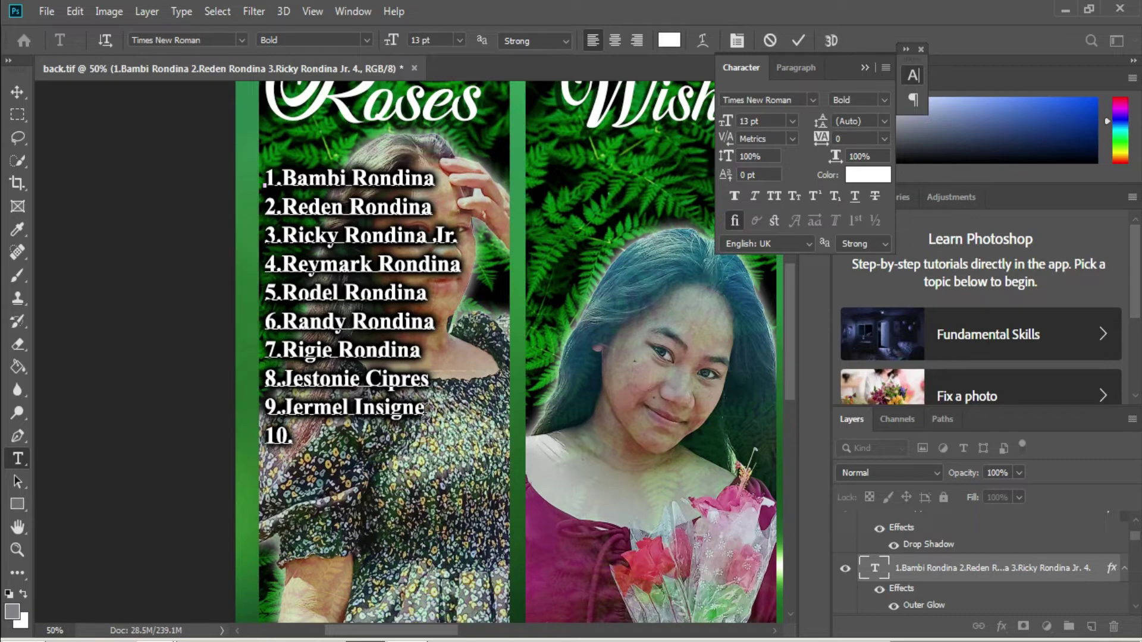
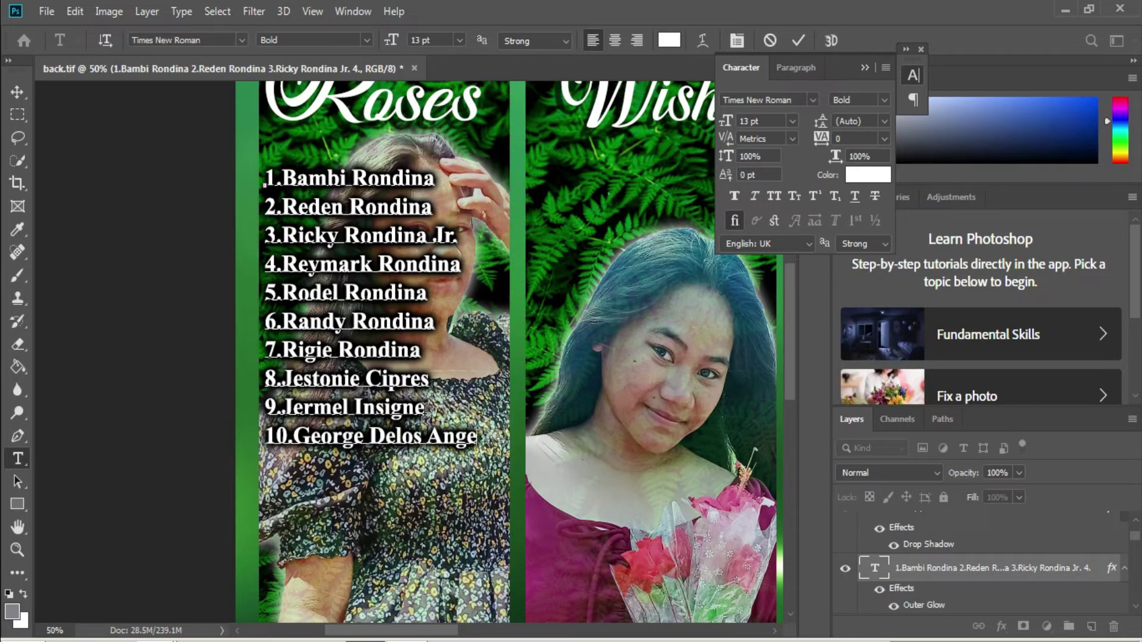
Add numbered names 11 through 15 to the Roses list
{"action": "key", "text": "Return"}
{"action": "type", "text": "11."}
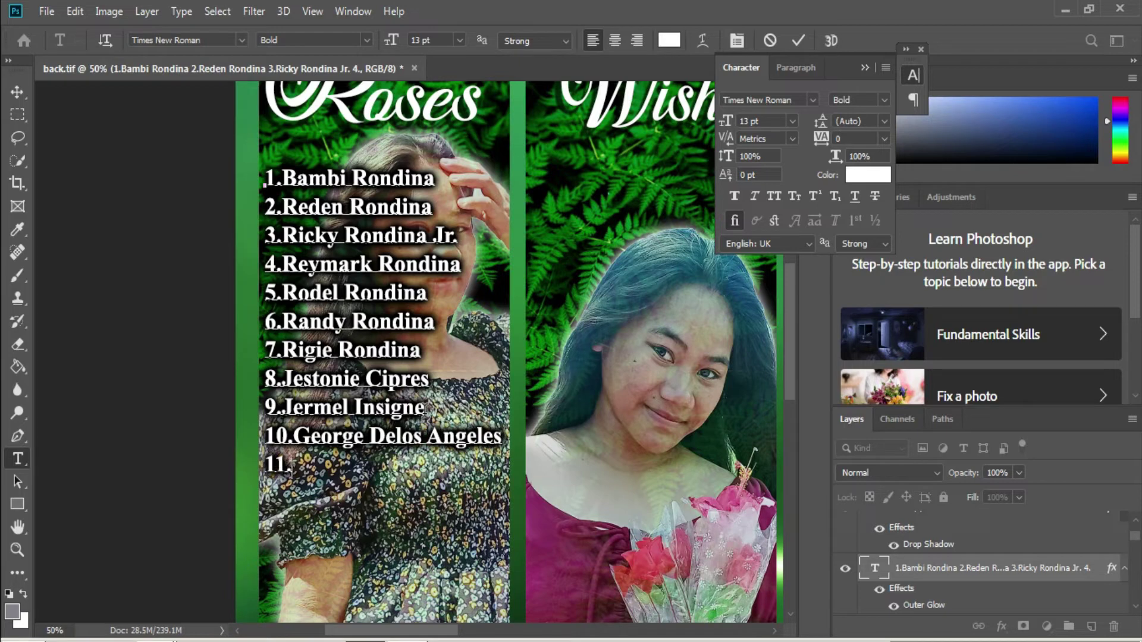
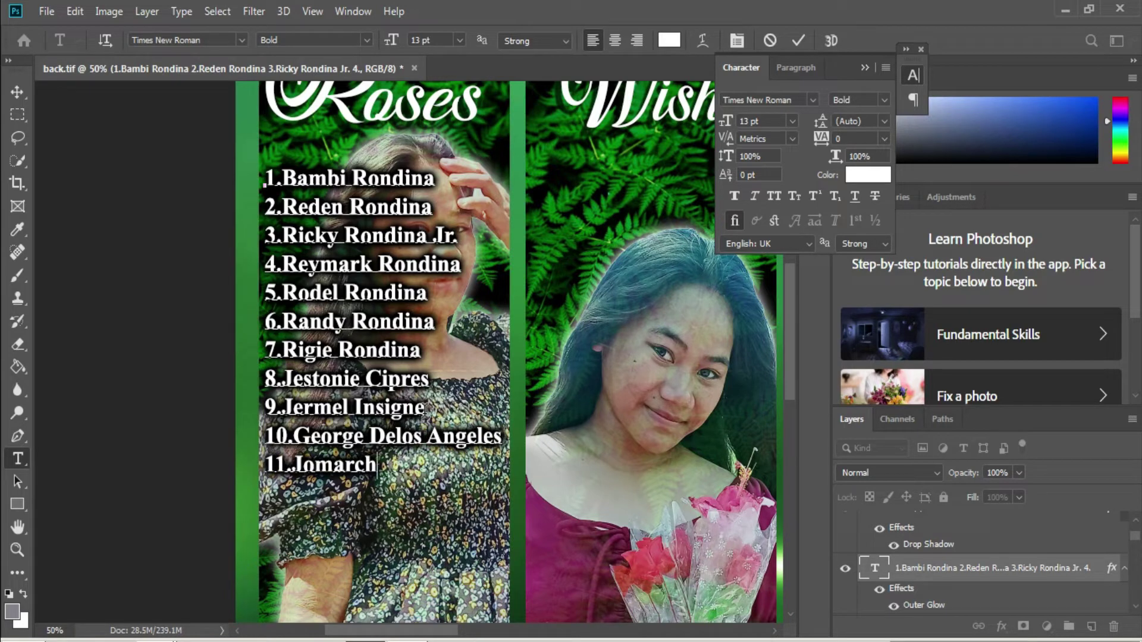
{"action": "key", "text": "Return"}
{"action": "type", "text": "12."}
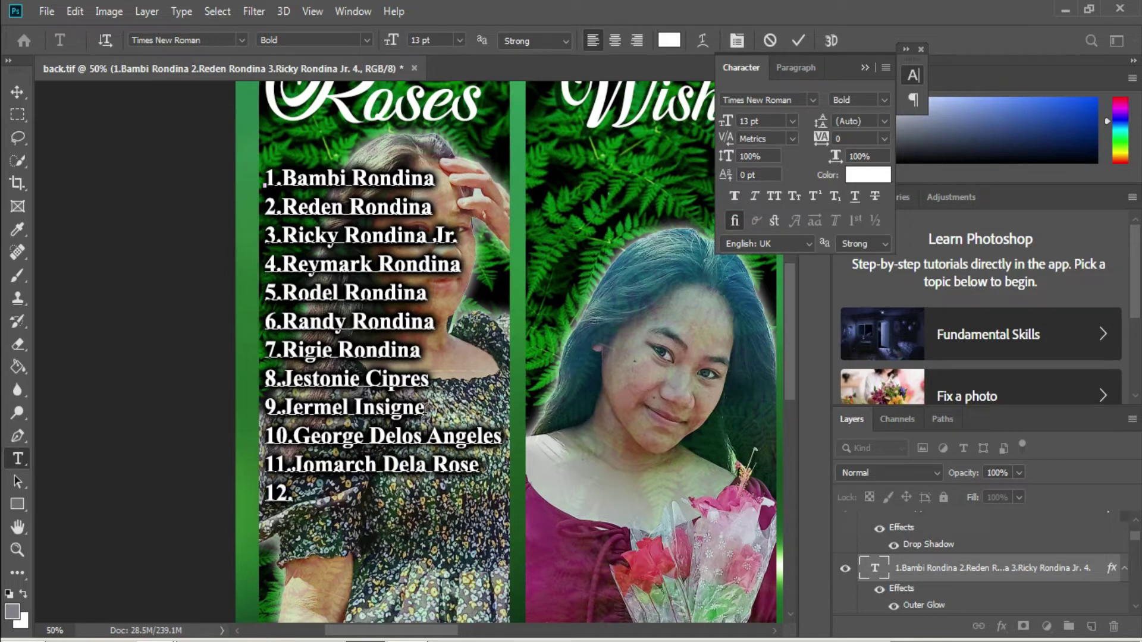
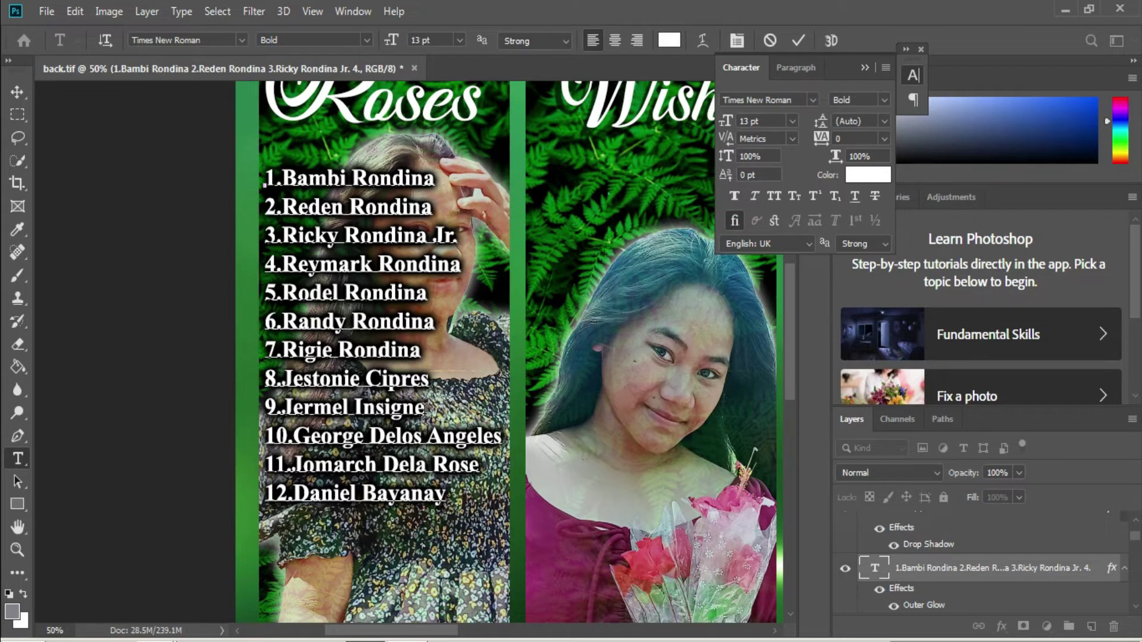
{"action": "key", "text": "Return"}
{"action": "type", "text": "13."}
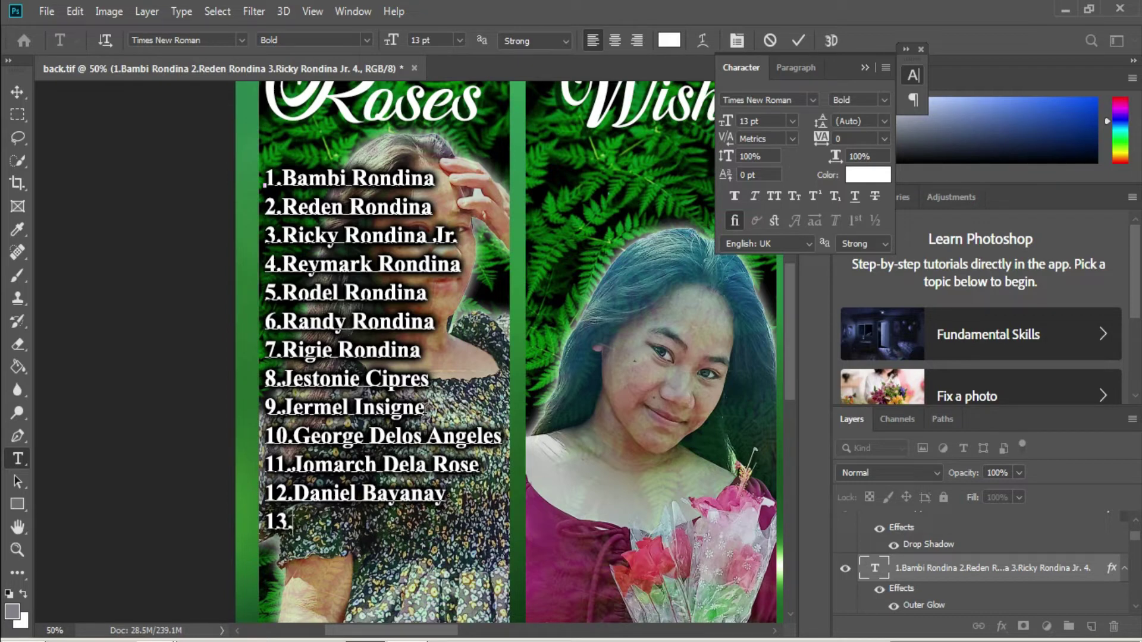
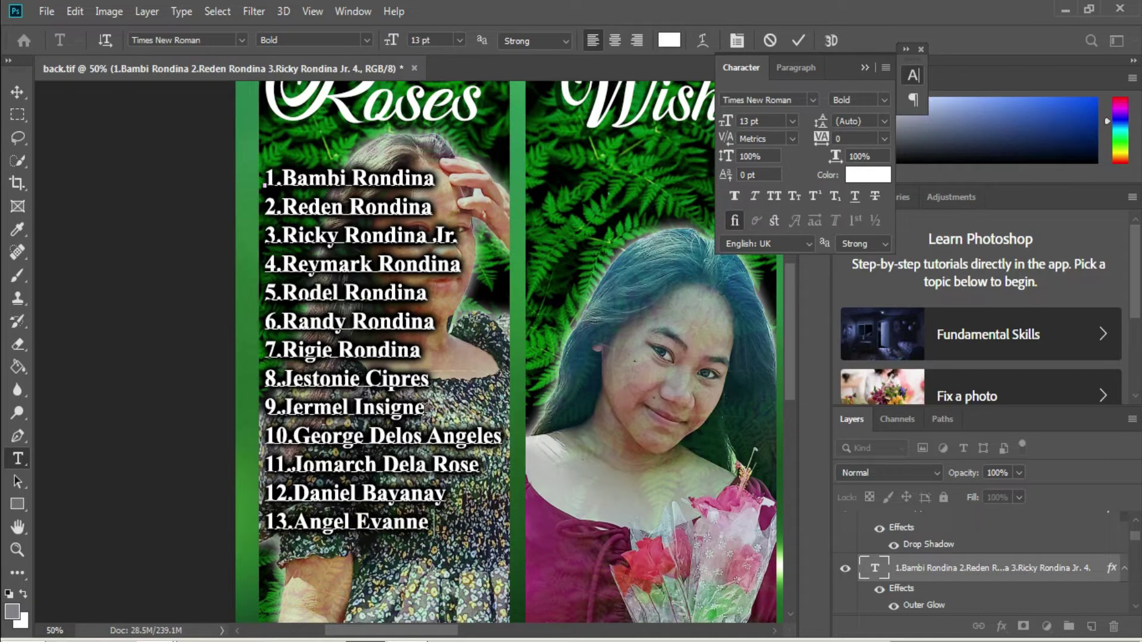
{"action": "key", "text": "Return"}
{"action": "type", "text": "14."}
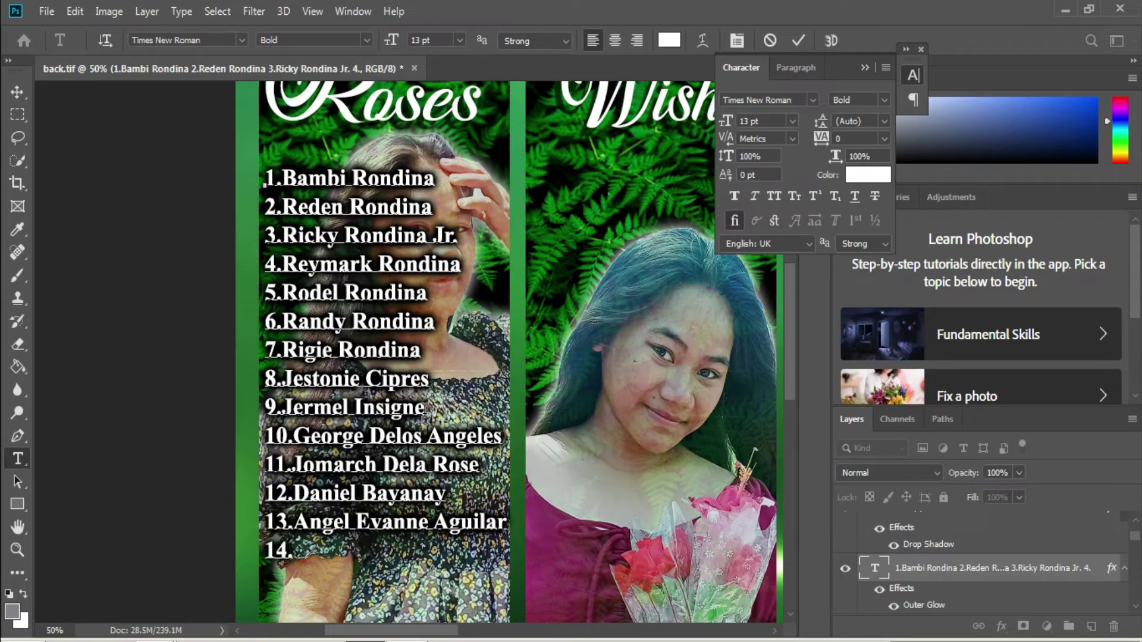
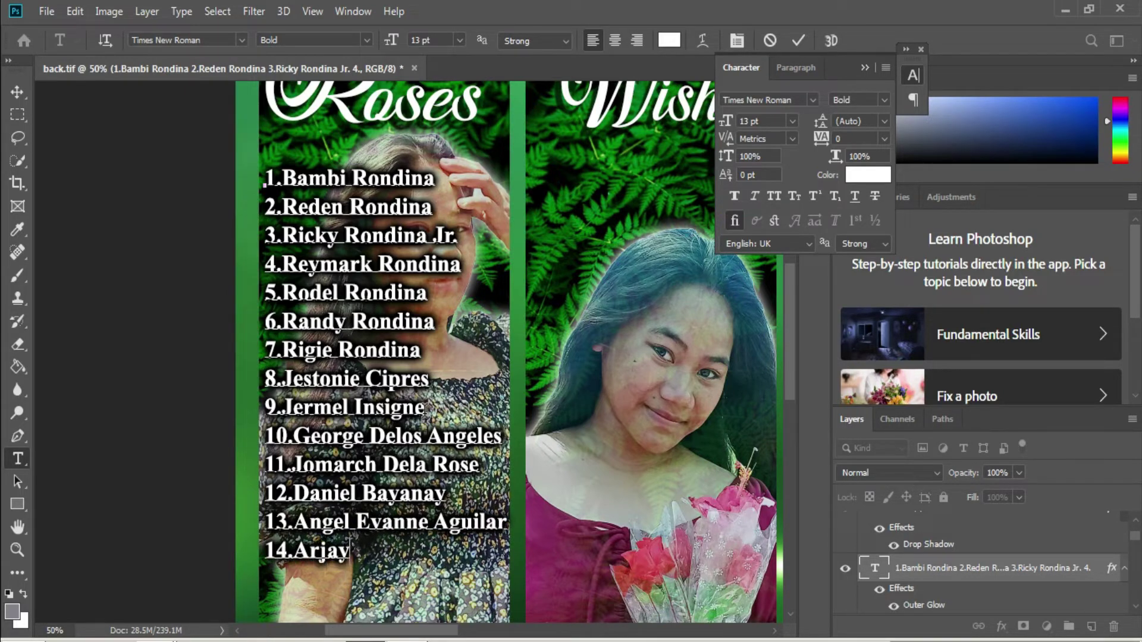
{"action": "type", "text": "15."}
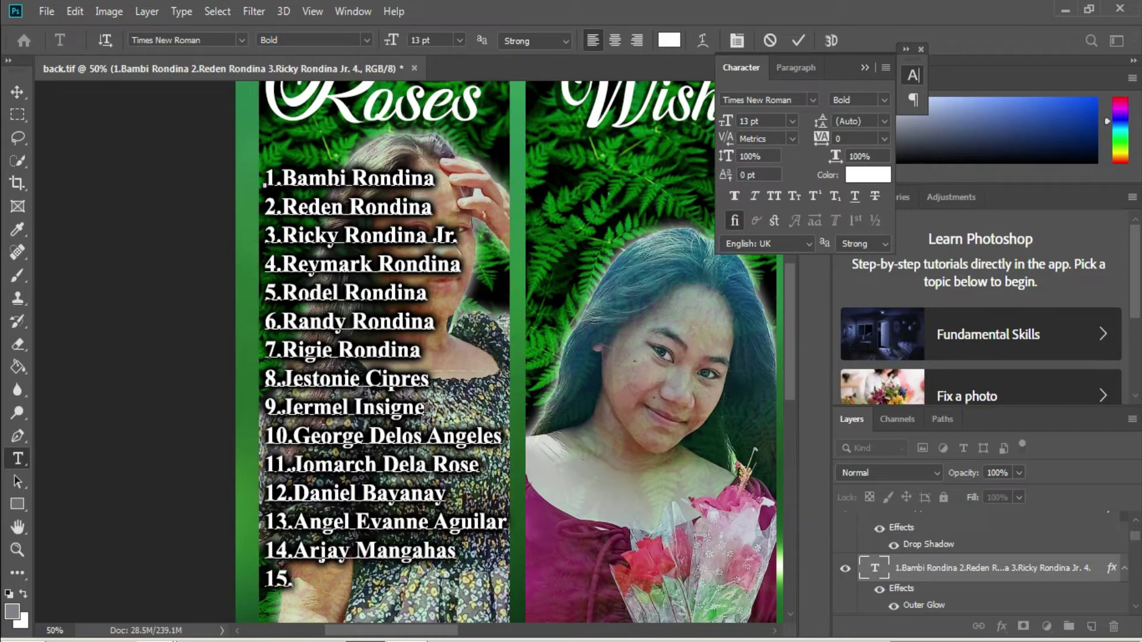
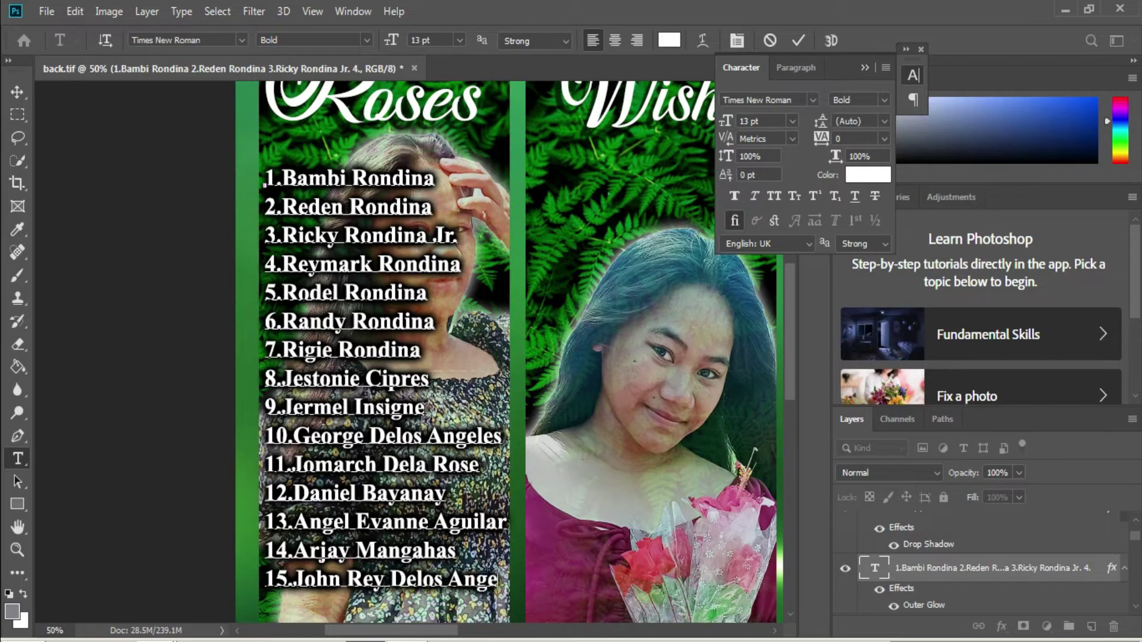
Add numbered names 16, 17 and 18 to finish the Roses list
{"action": "scroll", "coordinate": [464, 547], "scroll_direction": "down", "scroll_amount": 3}
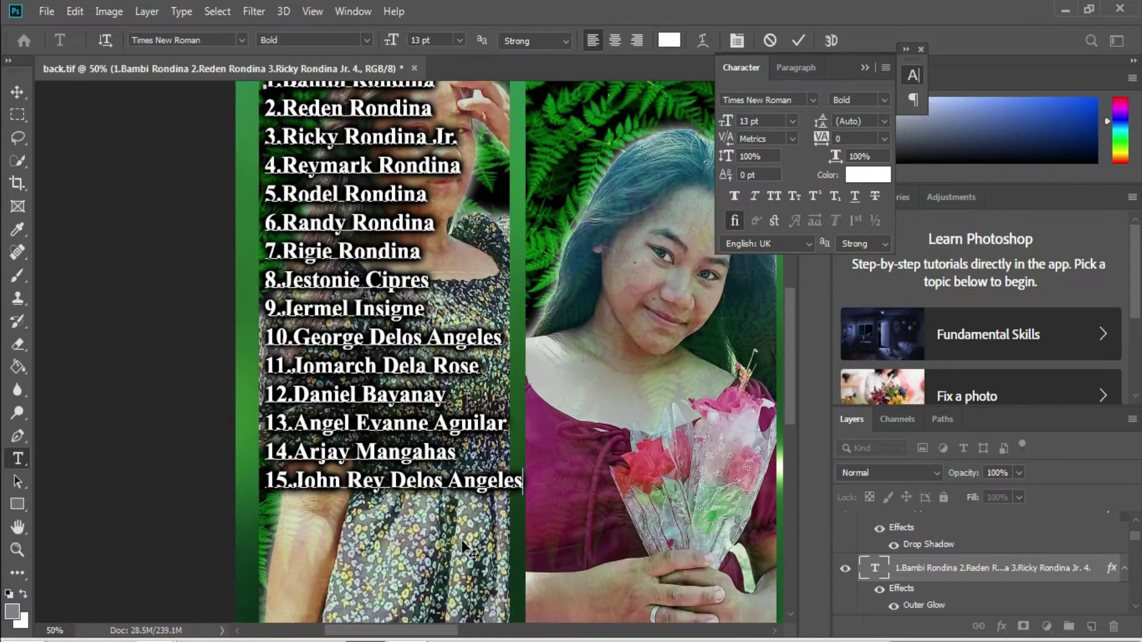
{"action": "key", "text": "Return"}
{"action": "type", "text": "16."}
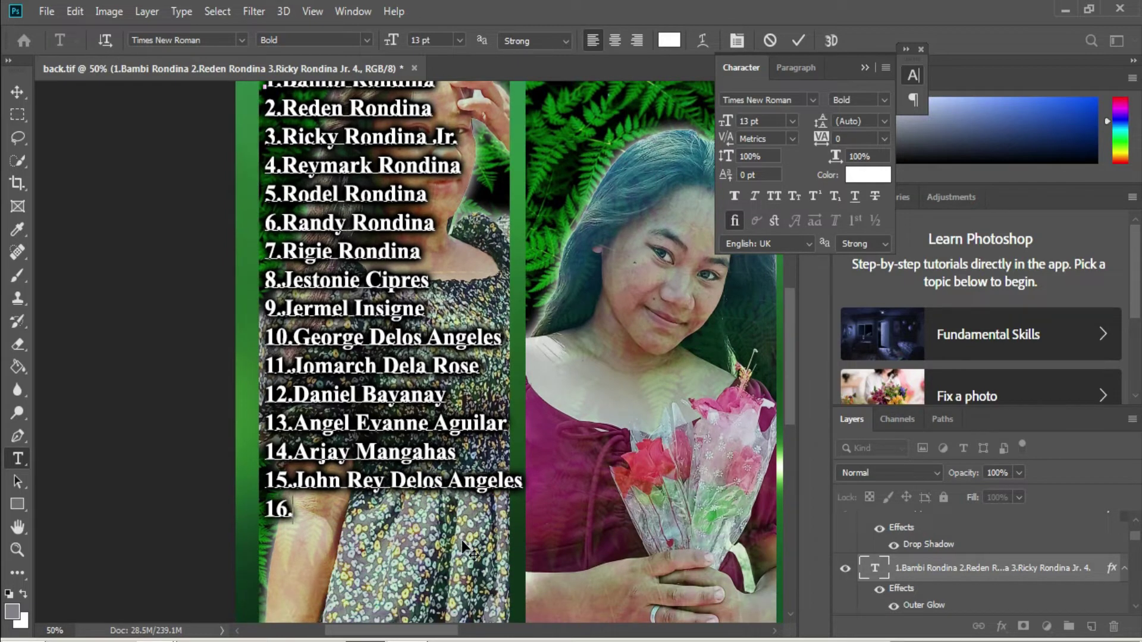
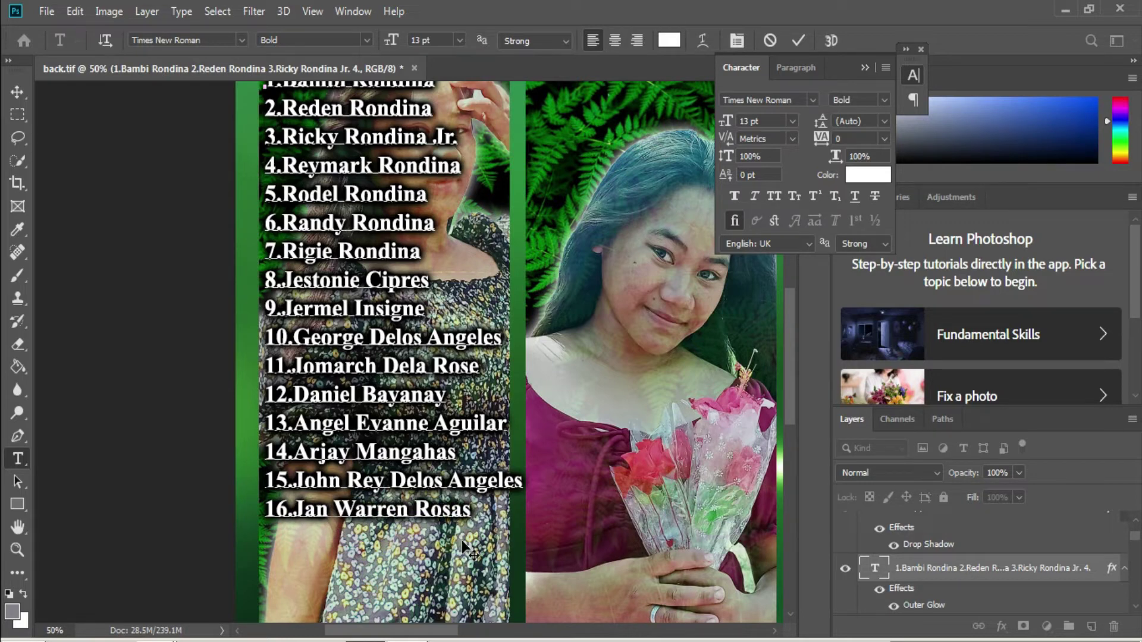
{"action": "type", "text": "17."}
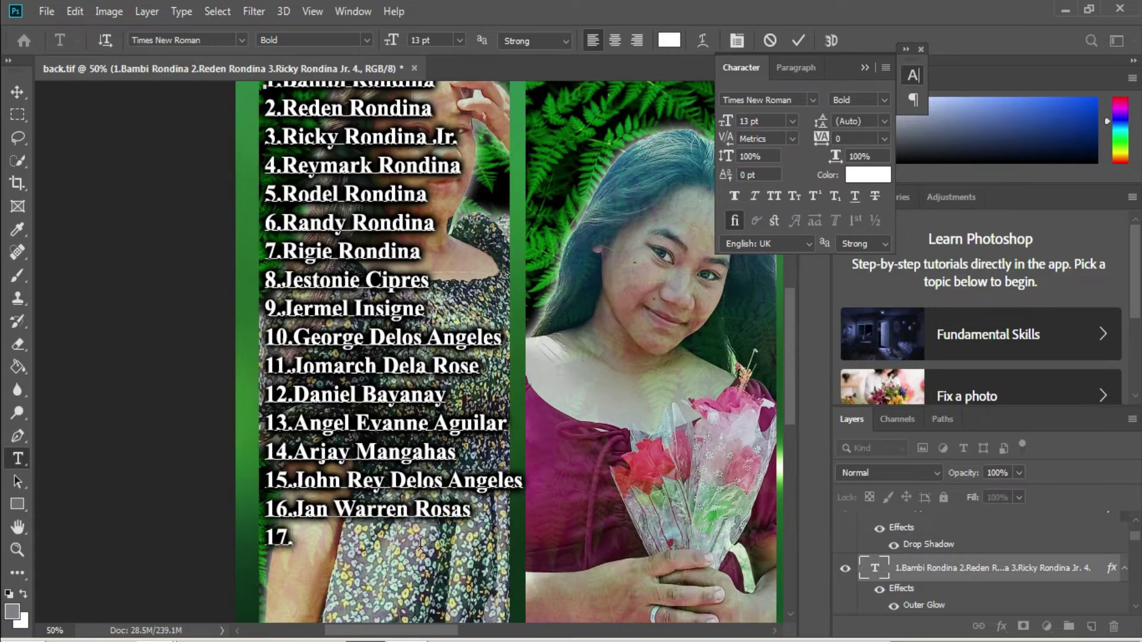
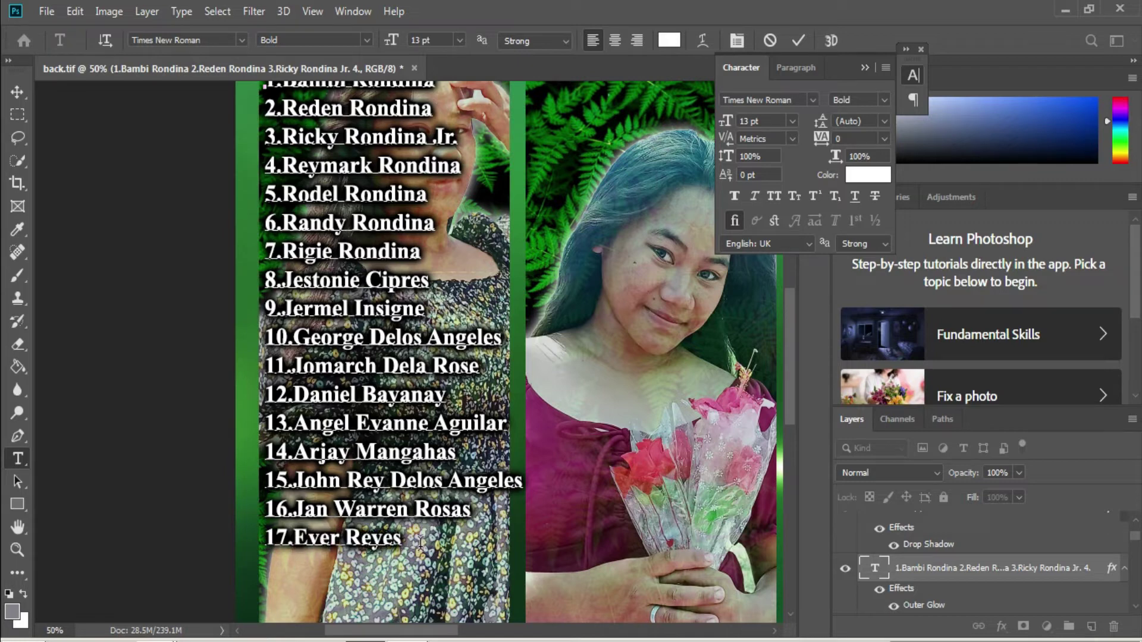
{"action": "key", "text": "Return"}
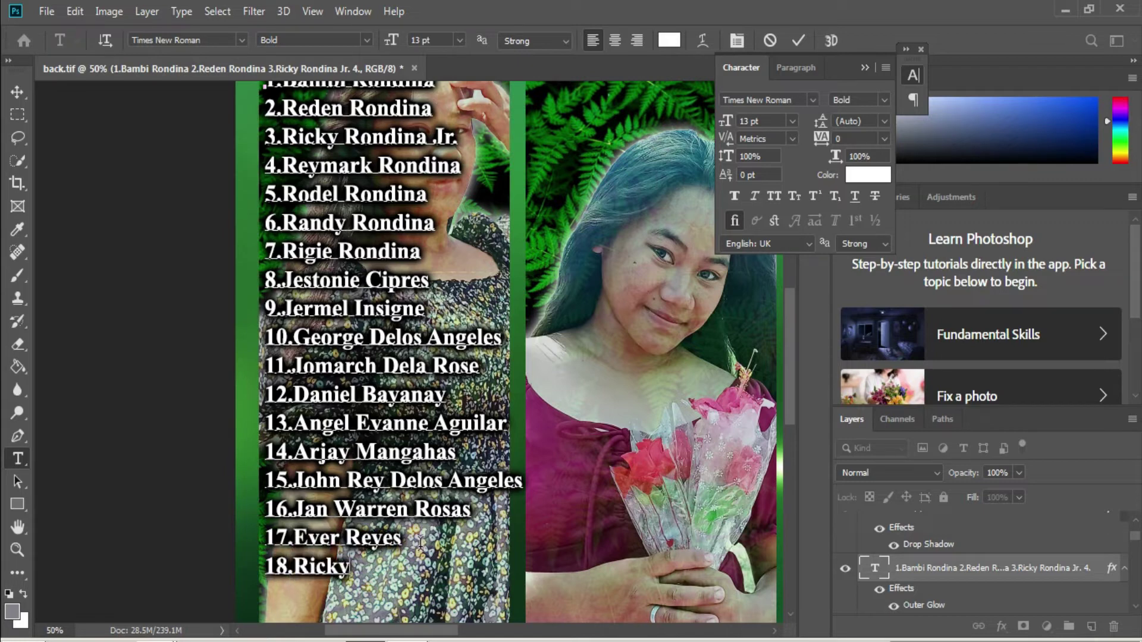
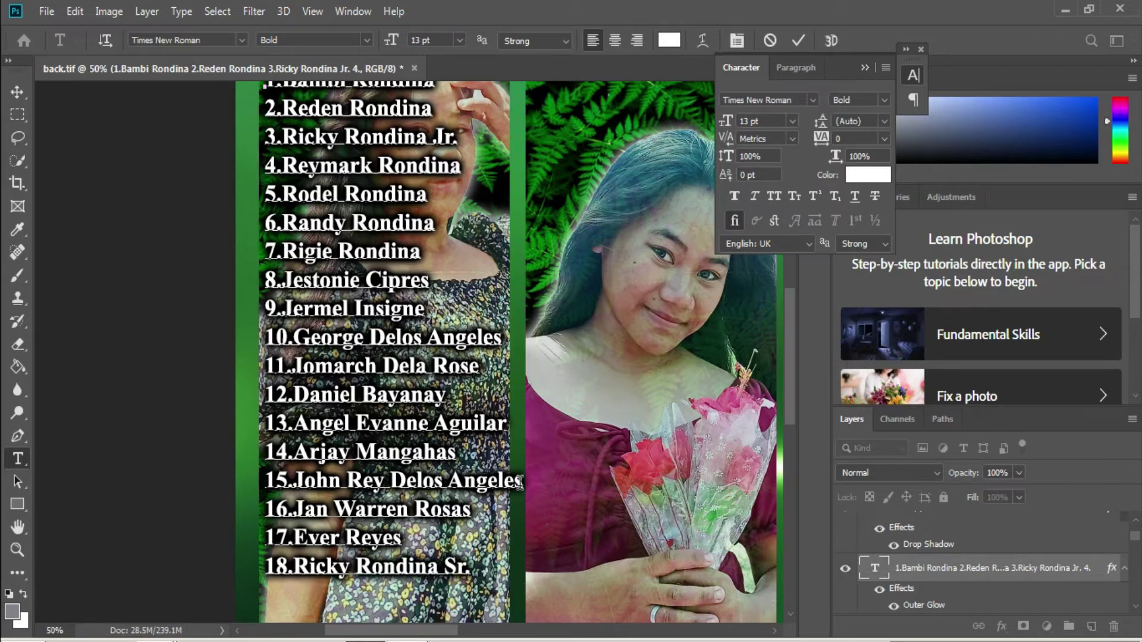
Narrow the horizontal scale of line 15's name so it fits the strip
{"action": "left_click_drag", "start_coordinate": [521, 480], "coordinate": [290, 481]}
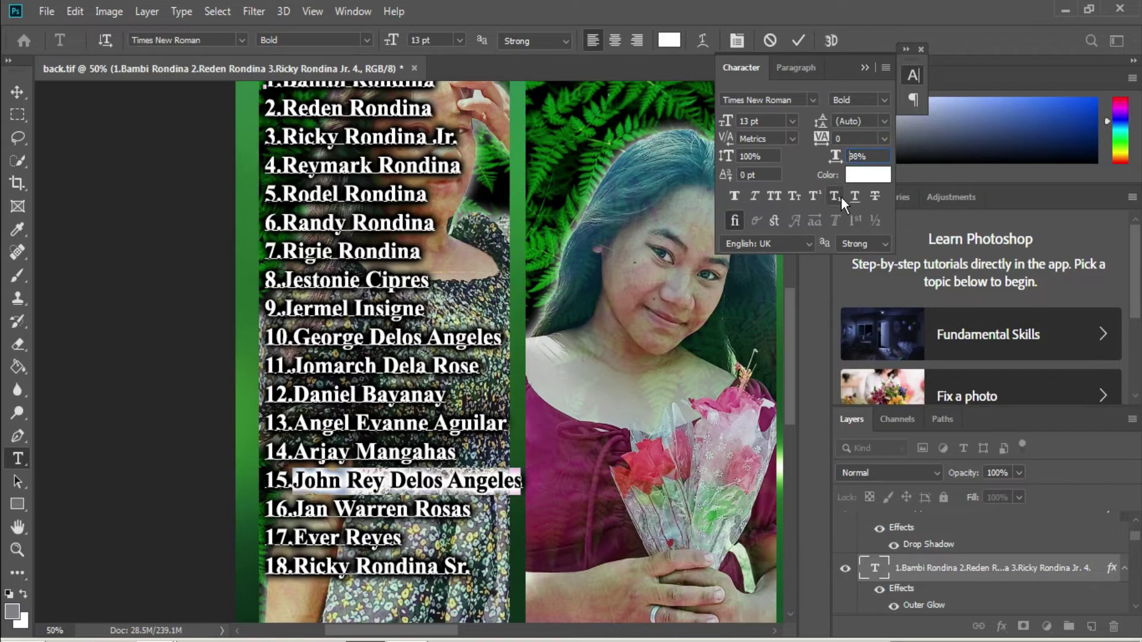
{"action": "key", "text": "Return"}
{"action": "left_click", "coordinate": [798, 40]}
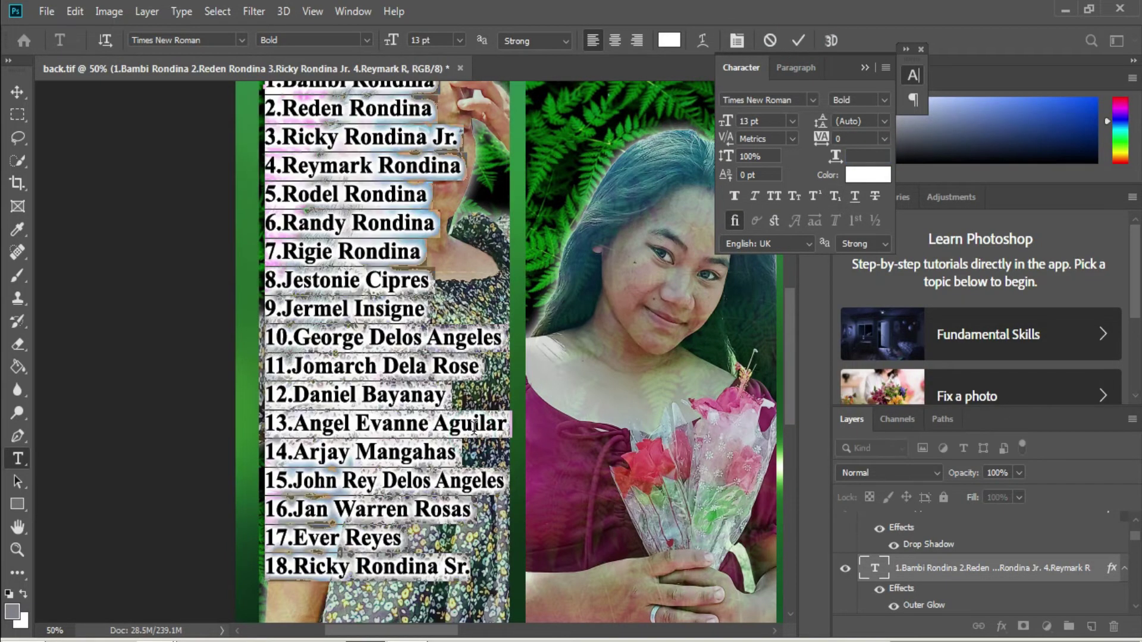
{"action": "key", "text": "ctrl+0"}
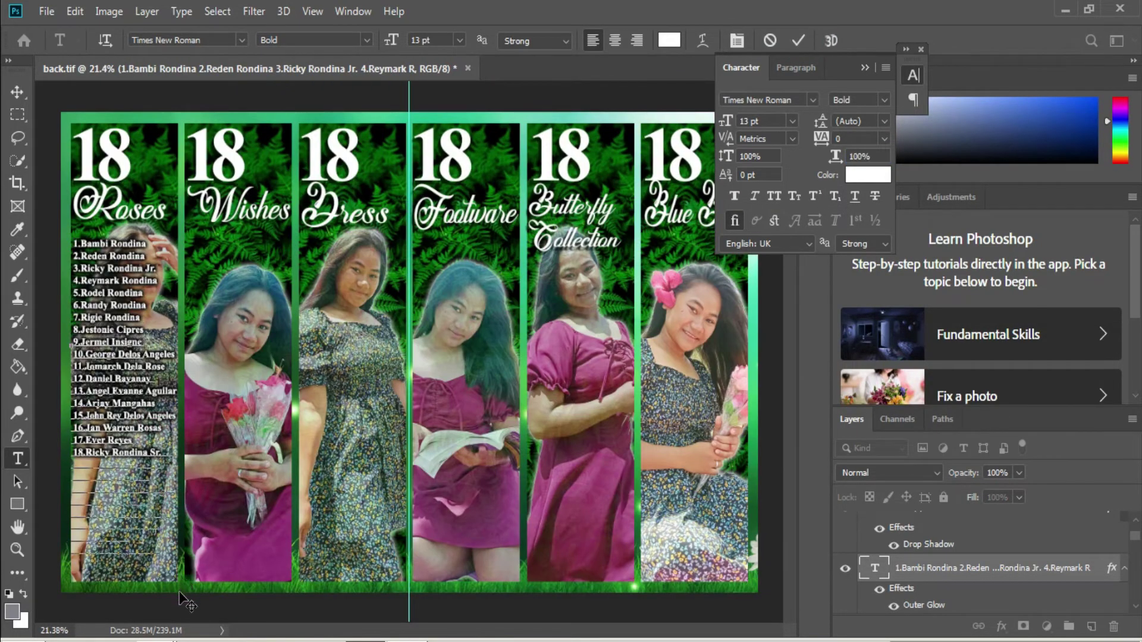
Loosen the Roses name list's leading to 19 pt and commit it
{"action": "scroll", "coordinate": [156, 394], "scroll_direction": "up", "scroll_amount": 2}
{"action": "scroll", "coordinate": [155, 394], "scroll_direction": "down", "scroll_amount": 2}
{"action": "scroll", "coordinate": [156, 394], "scroll_direction": "down", "scroll_amount": 1}
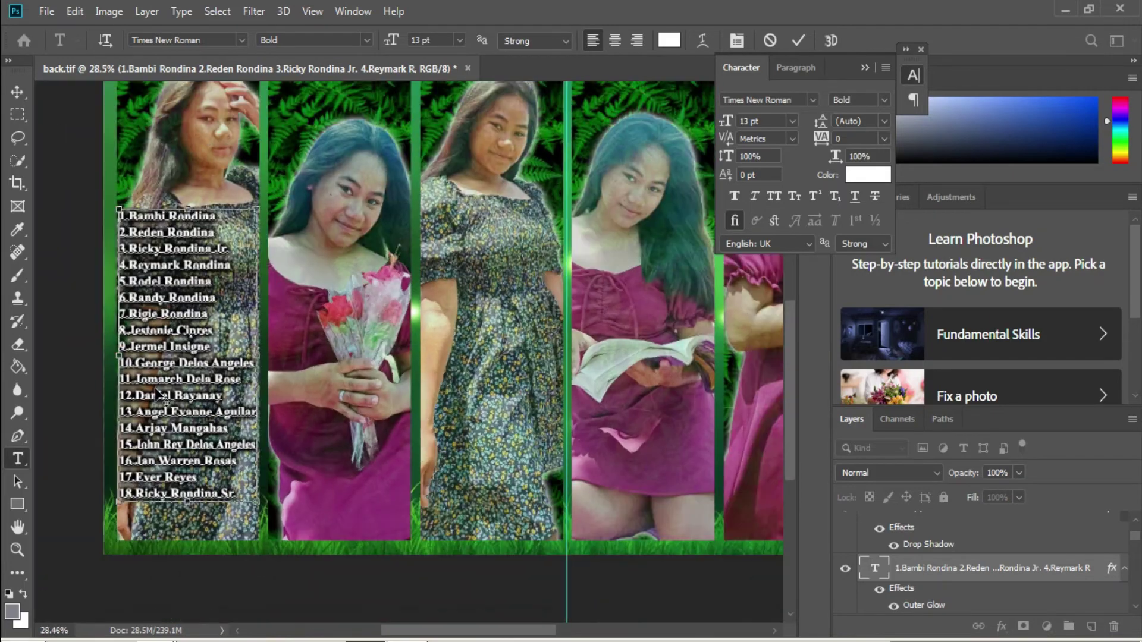
{"action": "scroll", "coordinate": [157, 394], "scroll_direction": "up", "scroll_amount": 1}
{"action": "left_click_drag", "start_coordinate": [432, 630], "coordinate": [410, 630]}
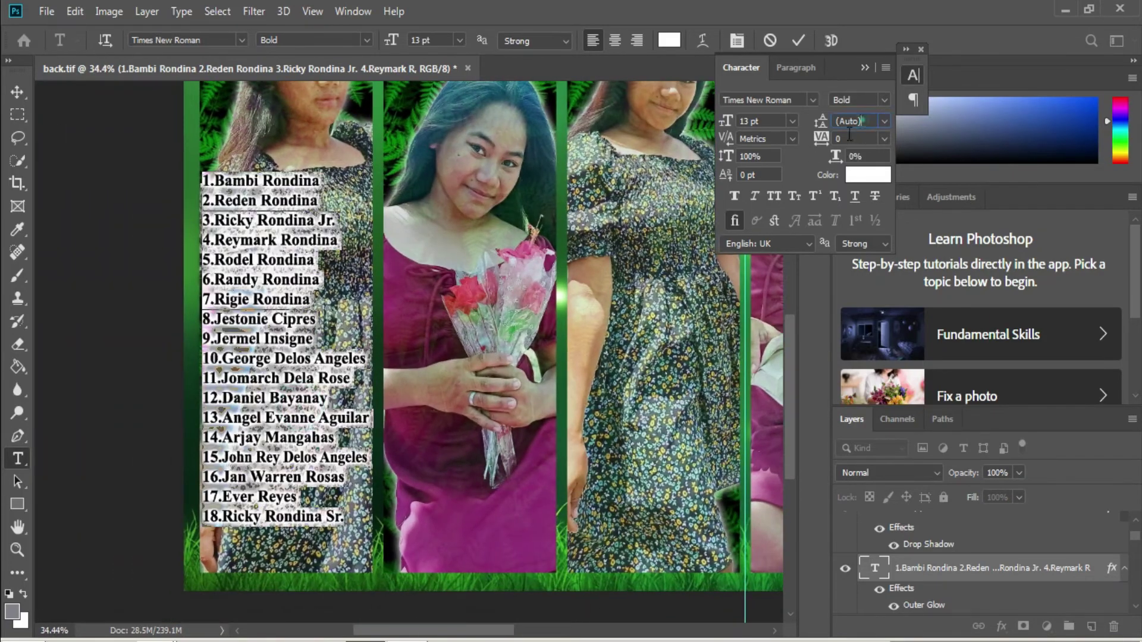
{"action": "type", "text": "18"}
{"action": "key", "text": "Return"}
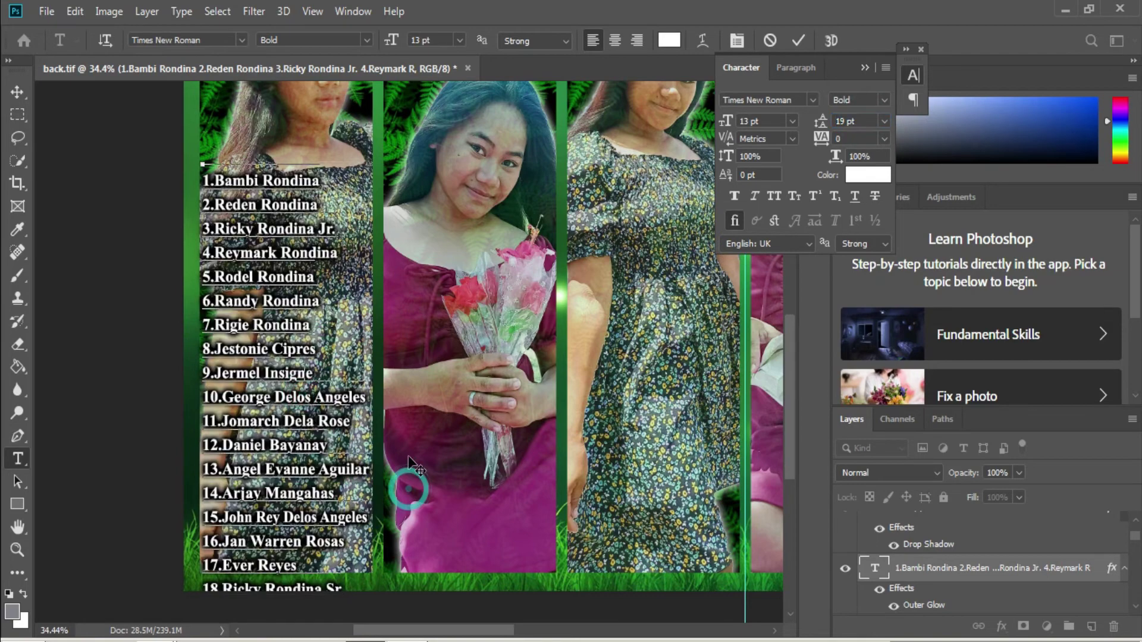
{"action": "key", "text": "Return"}
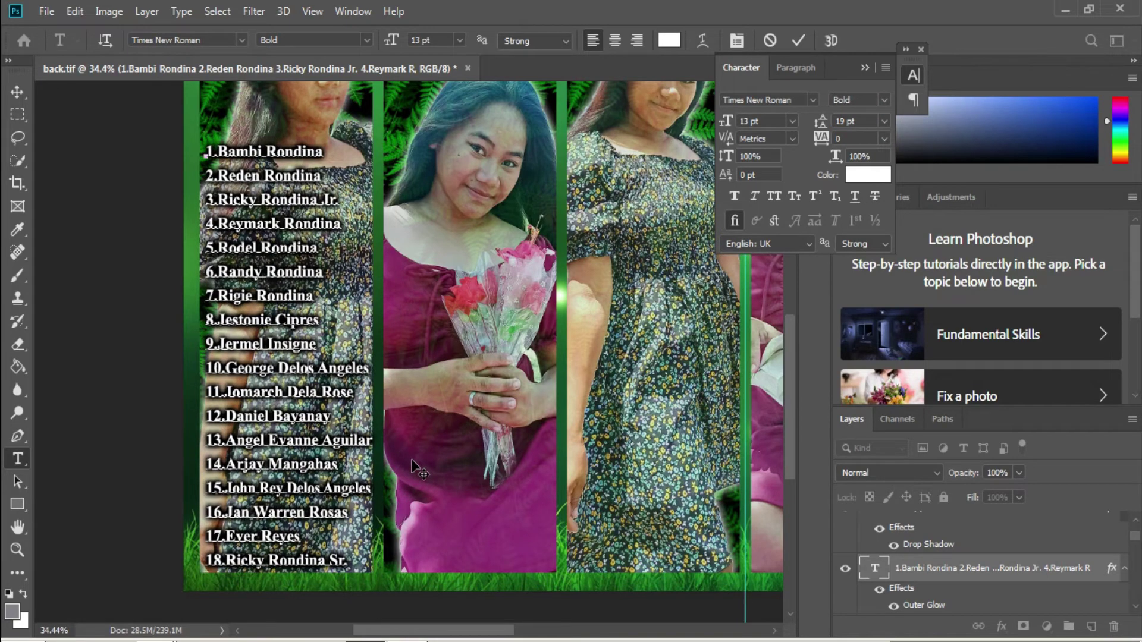
{"action": "scroll", "coordinate": [497, 441], "scroll_direction": "up", "scroll_amount": 2}
{"action": "left_click", "coordinate": [798, 40]}
{"action": "scroll", "coordinate": [406, 289], "scroll_direction": "down", "scroll_amount": 2}
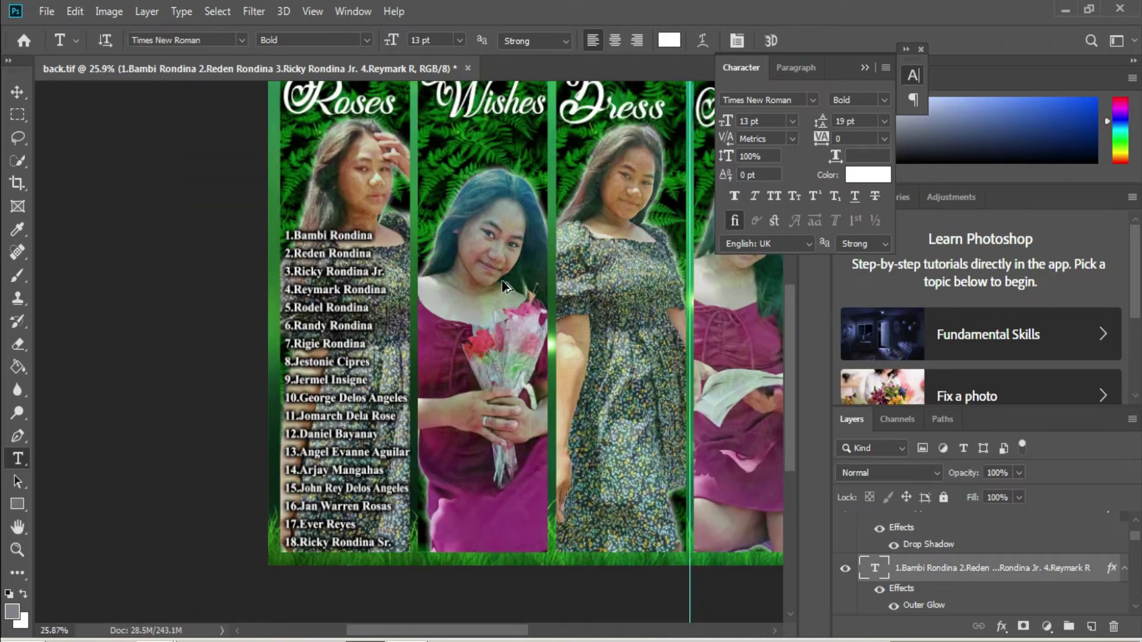
{"action": "key", "text": "v"}
{"action": "right_click", "coordinate": [490, 242]}
Select a strip portrait photo layer and reposition it higher within its panel
{"action": "left_click", "coordinate": [505, 245]}
{"action": "left_click_drag", "start_coordinate": [506, 230], "coordinate": [495, 204]}
{"action": "left_click_drag", "start_coordinate": [499, 629], "coordinate": [577, 630]}
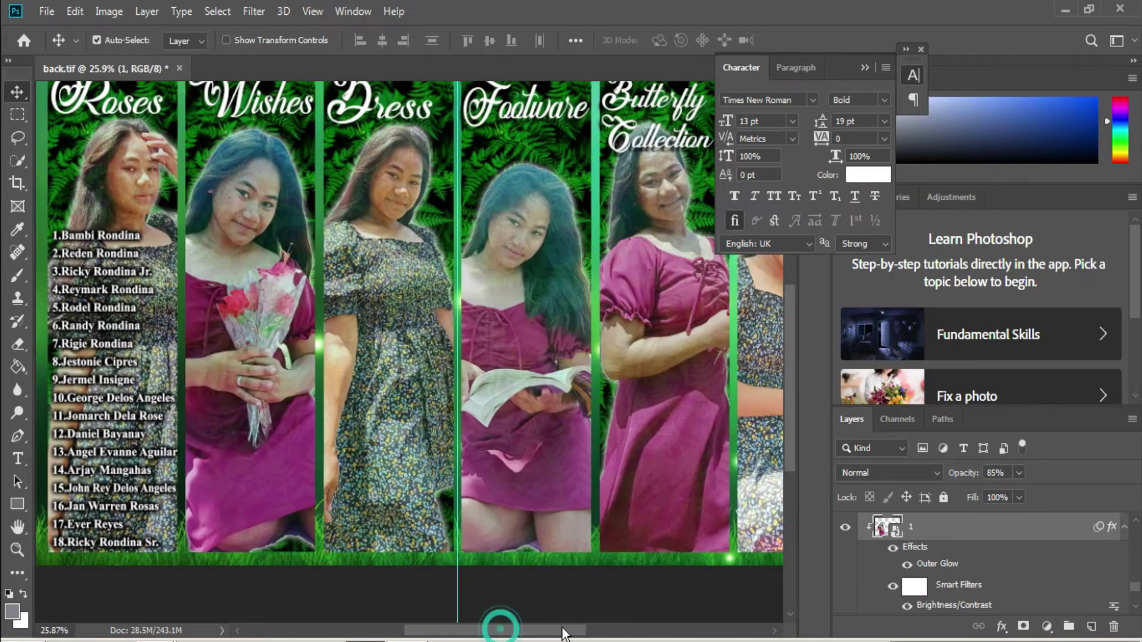
{"action": "left_click_drag", "start_coordinate": [434, 213], "coordinate": [461, 188]}
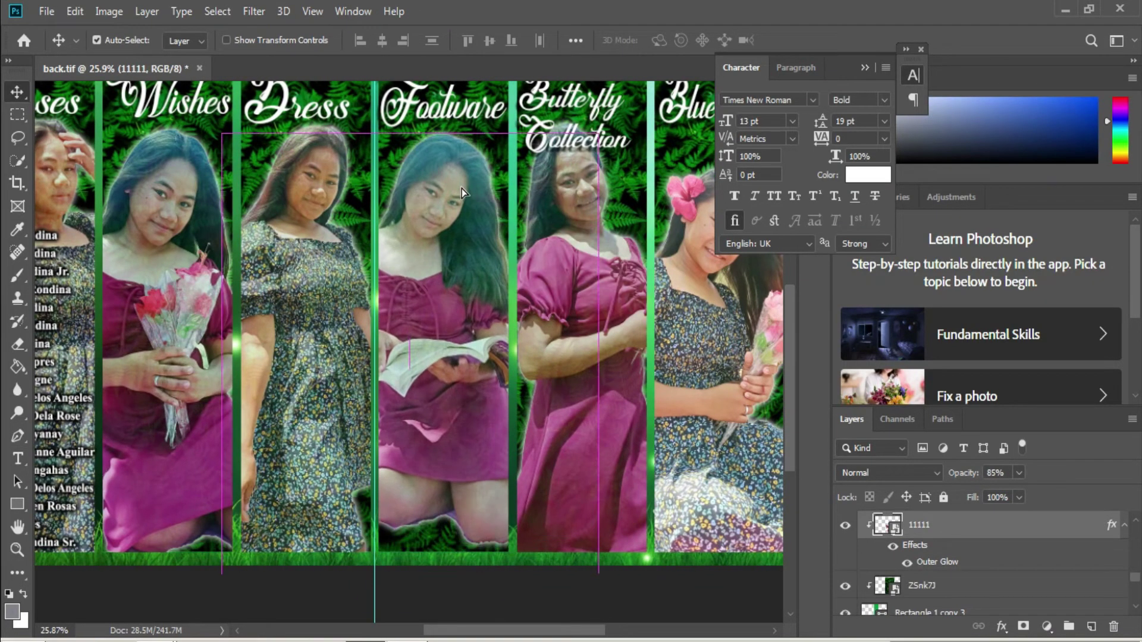
{"action": "key", "text": "ctrl"}
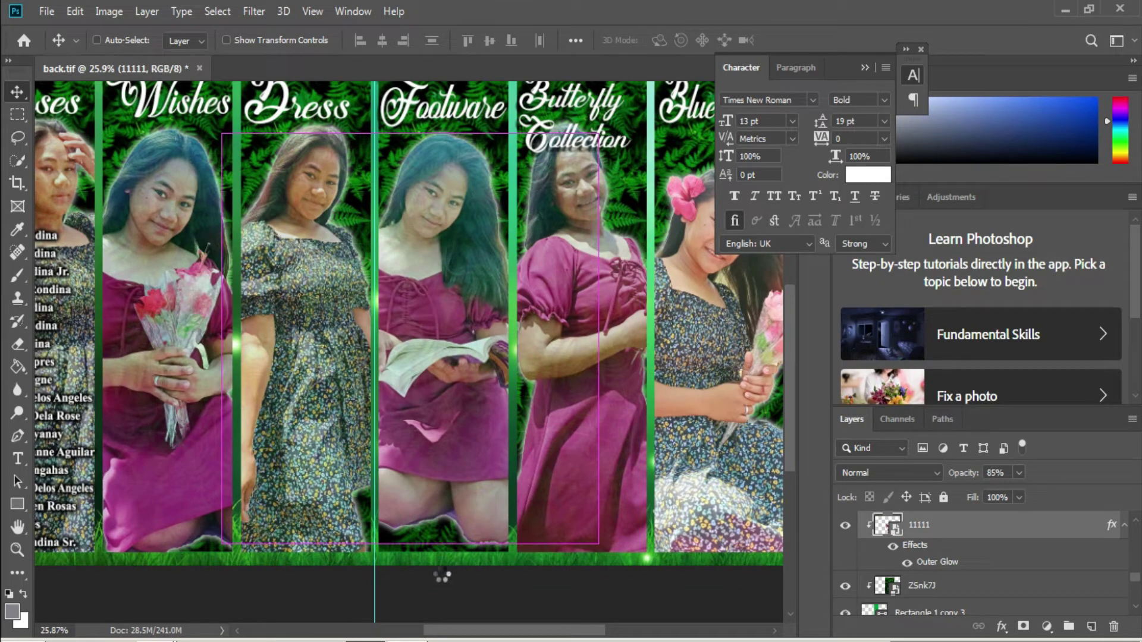
Enlarge the Footwear portrait, stretching it downward and slightly taller at the top
{"action": "key", "text": "ctrl+t"}
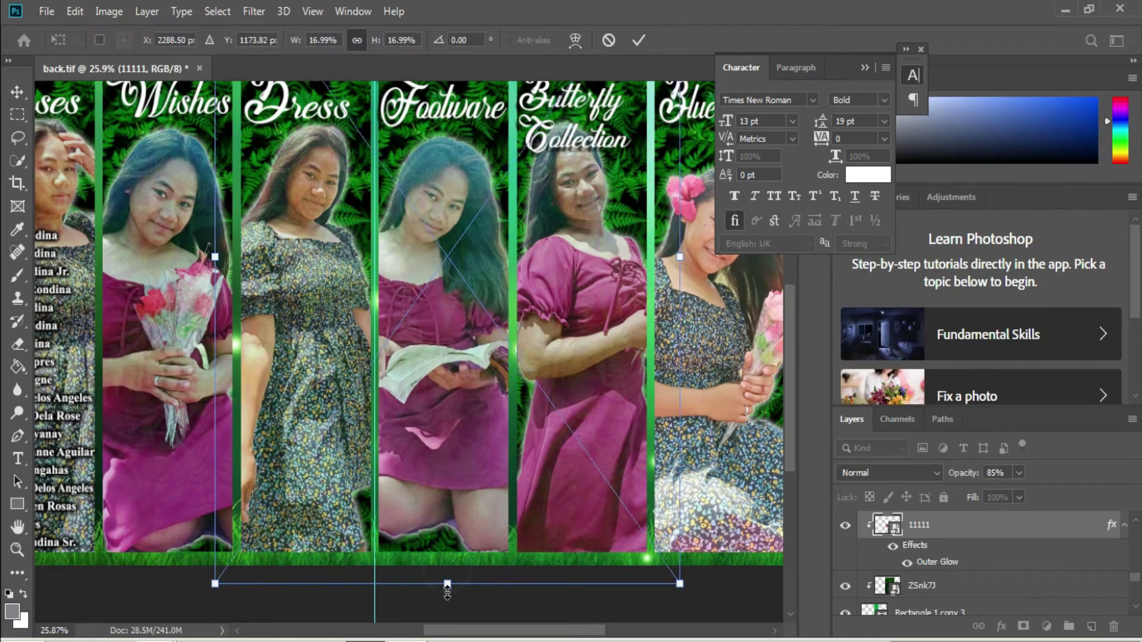
{"action": "left_click_drag", "start_coordinate": [457, 562], "coordinate": [457, 613]}
{"action": "key", "text": "ctrl+0"}
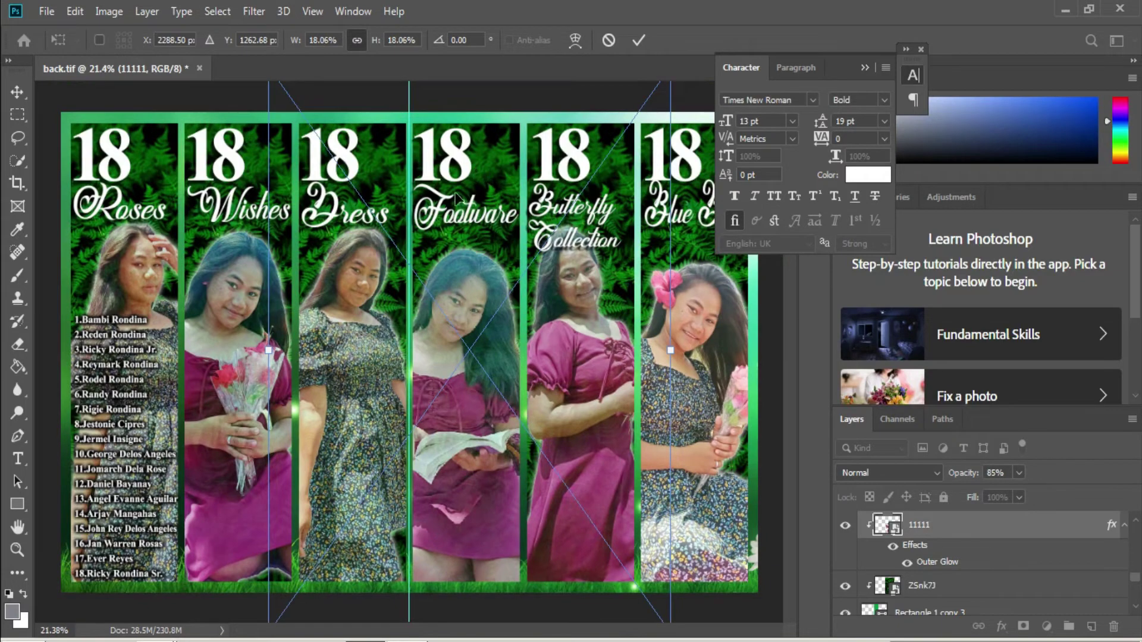
{"action": "key", "text": "ctrl+minus"}
{"action": "left_click_drag", "start_coordinate": [453, 141], "coordinate": [458, 133]}
{"action": "key", "text": "Return"}
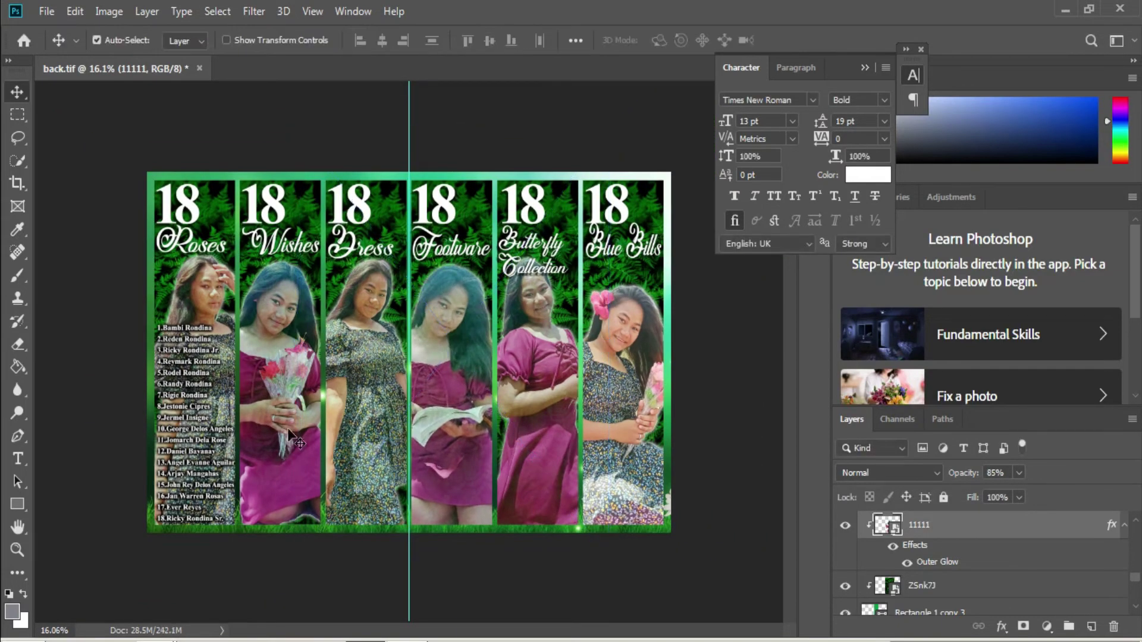
Stretch two more portraits taller, including the 111111 layer under Blue Bills
{"action": "left_click", "coordinate": [297, 428]}
{"action": "key", "text": "ctrl+t"}
{"action": "left_click_drag", "start_coordinate": [296, 548], "coordinate": [294, 565]}
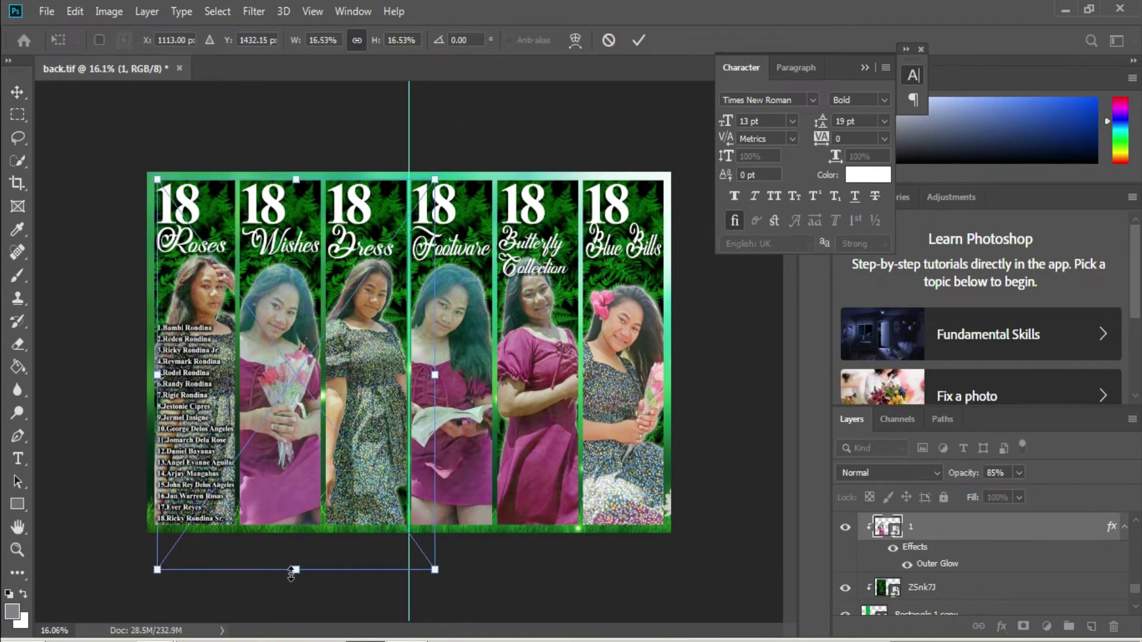
{"action": "key", "text": "Return"}
{"action": "right_click", "coordinate": [619, 326]}
{"action": "left_click", "coordinate": [618, 333]}
{"action": "key", "text": "ctrl+t"}
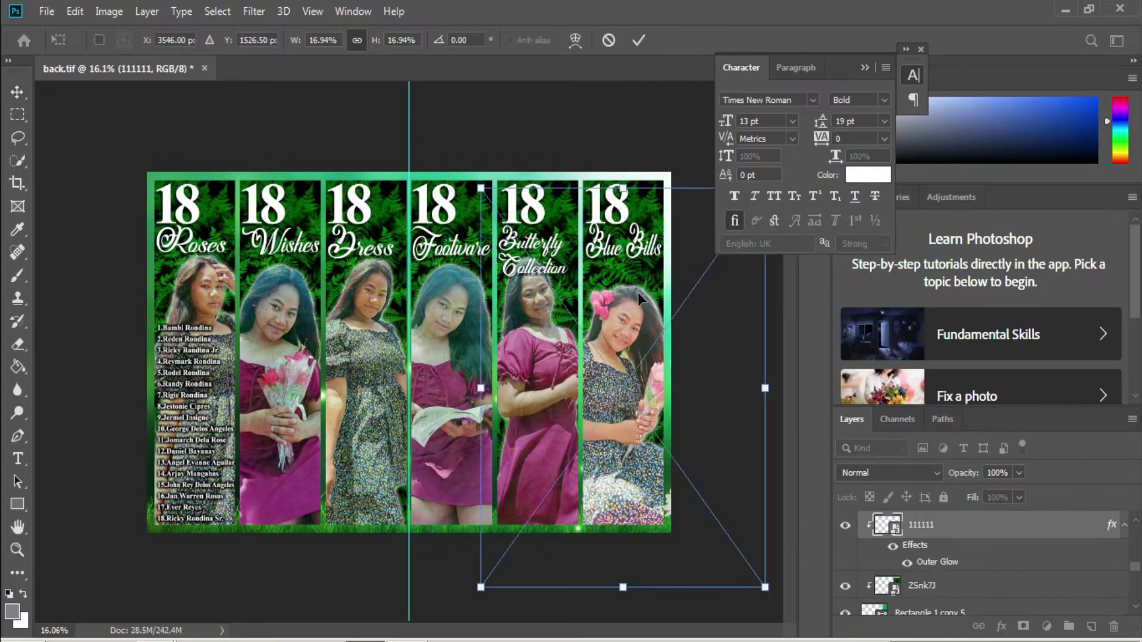
{"action": "left_click_drag", "start_coordinate": [622, 97], "coordinate": [630, 158]}
{"action": "key", "text": "Return"}
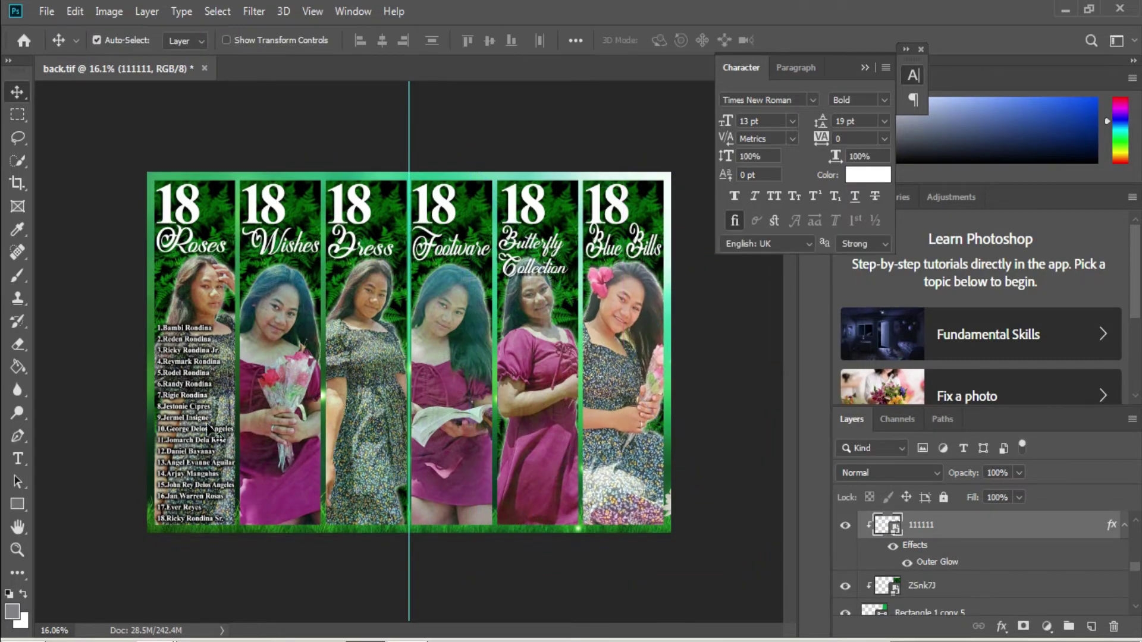
{"action": "scroll", "coordinate": [282, 458], "scroll_direction": "up", "scroll_amount": 3}
Duplicate the Roses name-list text layer onto the Wishes strip
{"action": "right_click", "coordinate": [283, 458]}
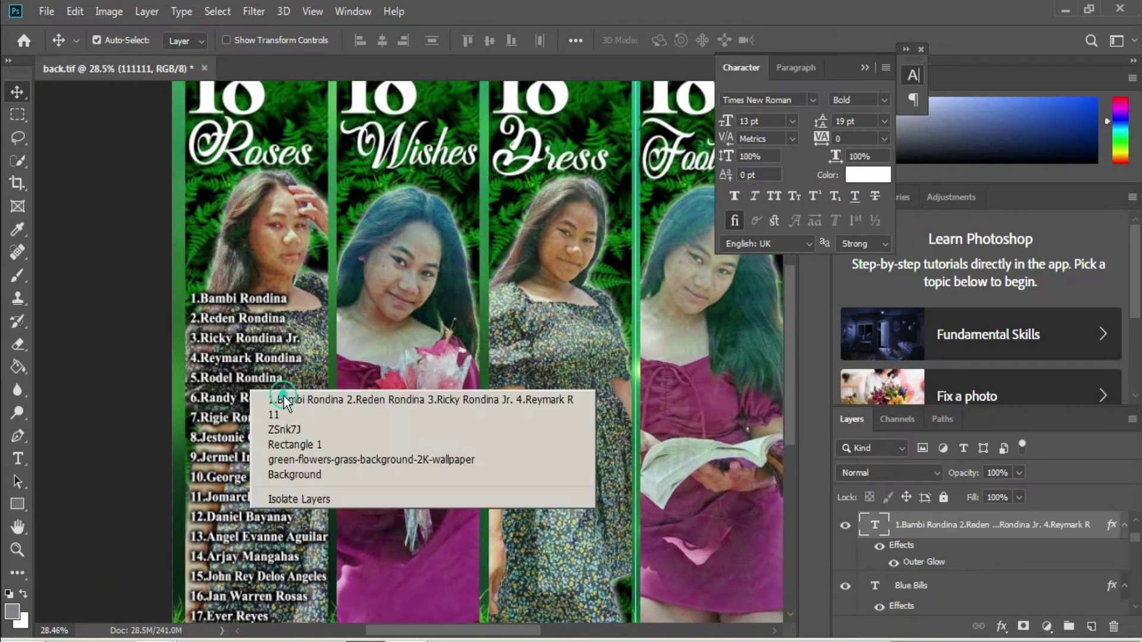
{"action": "left_click", "coordinate": [288, 392]}
{"action": "left_click_drag", "start_coordinate": [223, 302], "coordinate": [376, 309]}
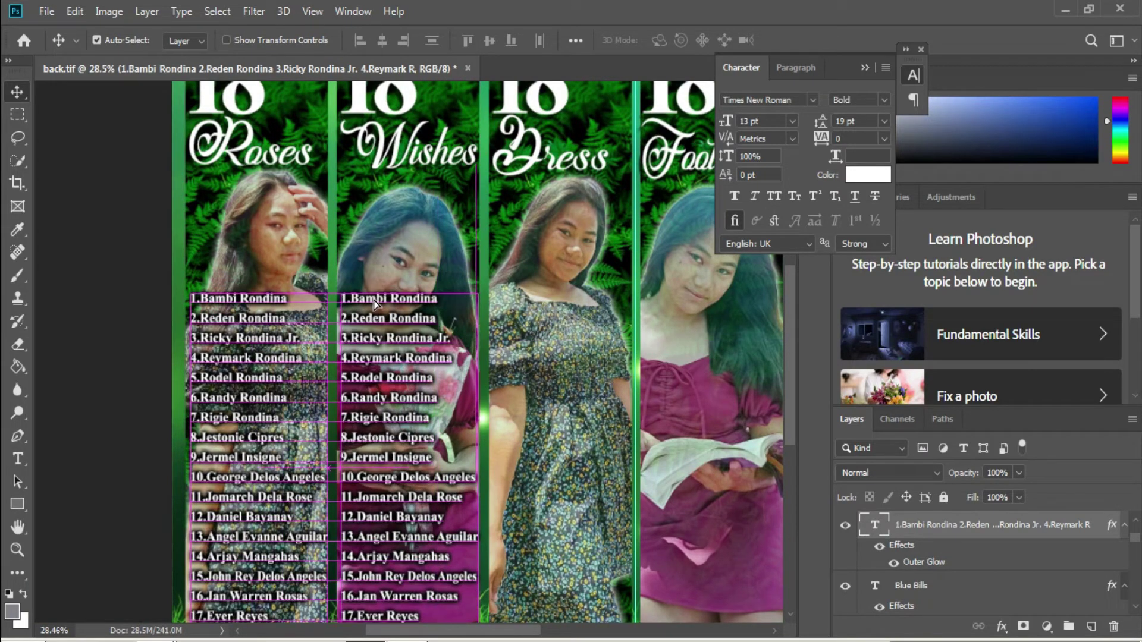
{"action": "scroll", "coordinate": [326, 385], "scroll_direction": "down", "scroll_amount": 2}
{"action": "scroll", "coordinate": [213, 407], "scroll_direction": "up", "scroll_amount": 4}
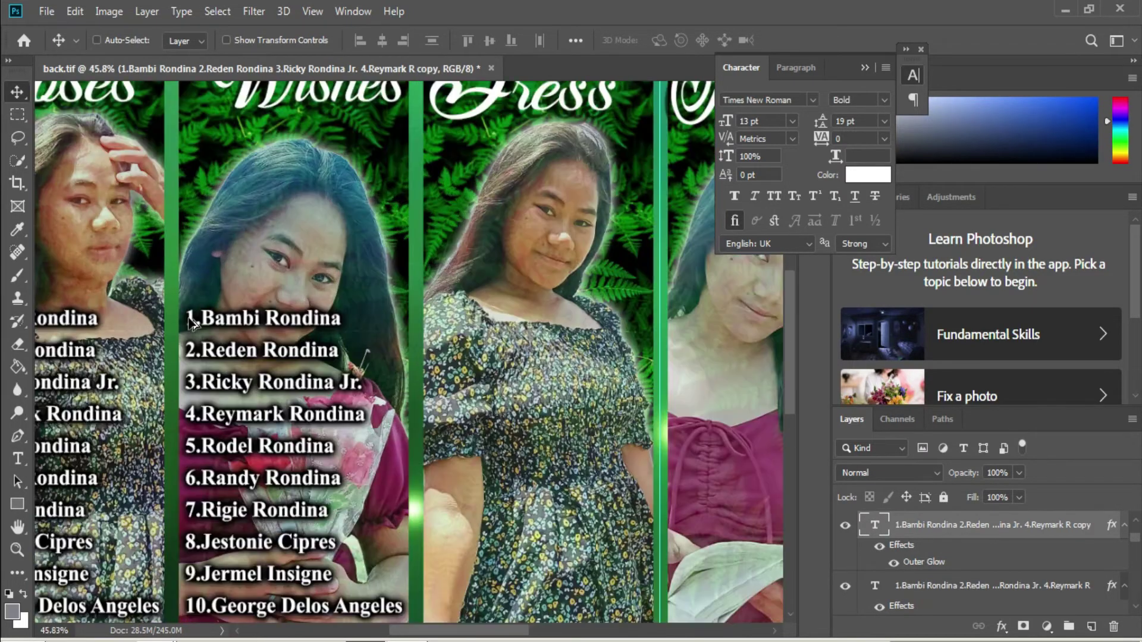
Replace the copied list's text, starting with '1.' followed by the first new name
{"action": "key", "text": "t"}
{"action": "left_click", "coordinate": [330, 380]}
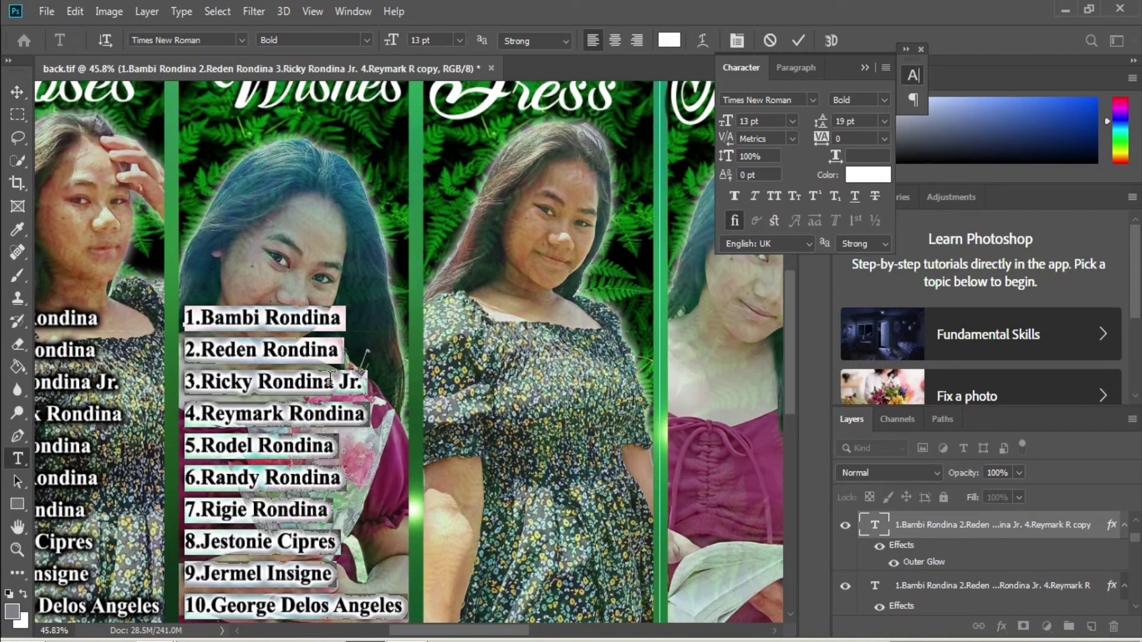
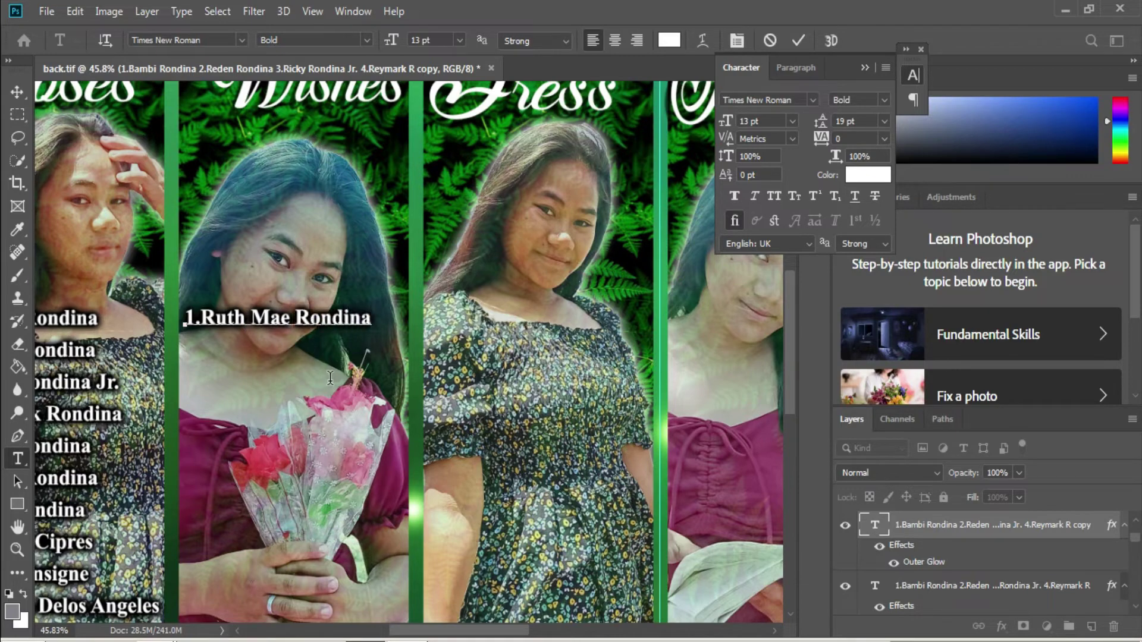
Type the first five numbered names, one per line, in the second panel's list
{"action": "key", "text": "Return"}
{"action": "type", "text": "2."}
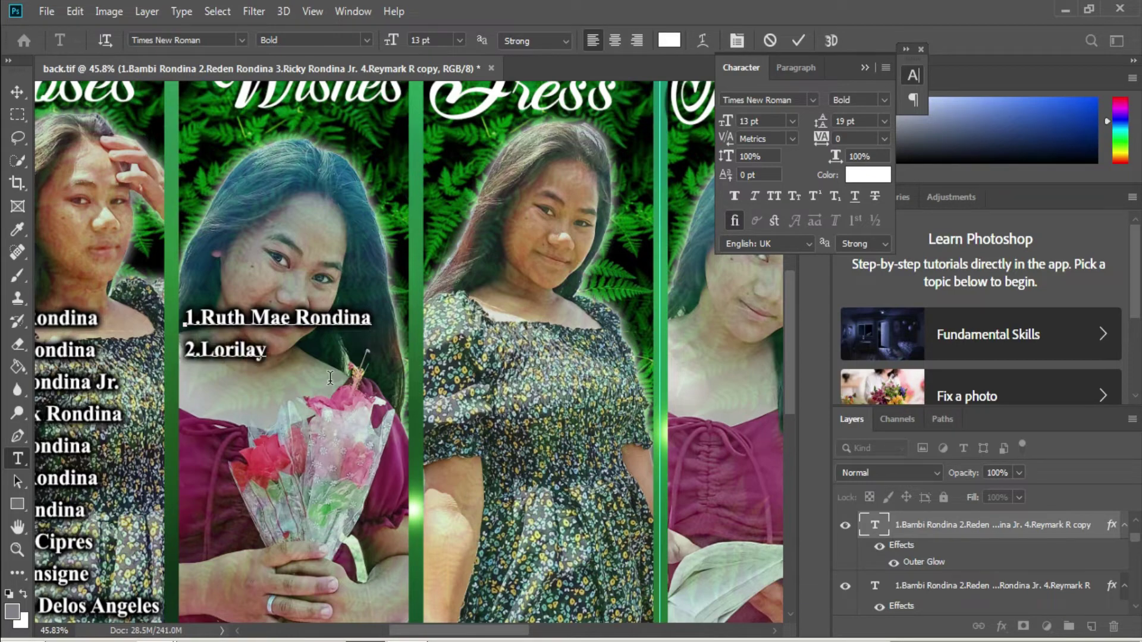
{"action": "key", "text": "Return"}
{"action": "type", "text": "3."}
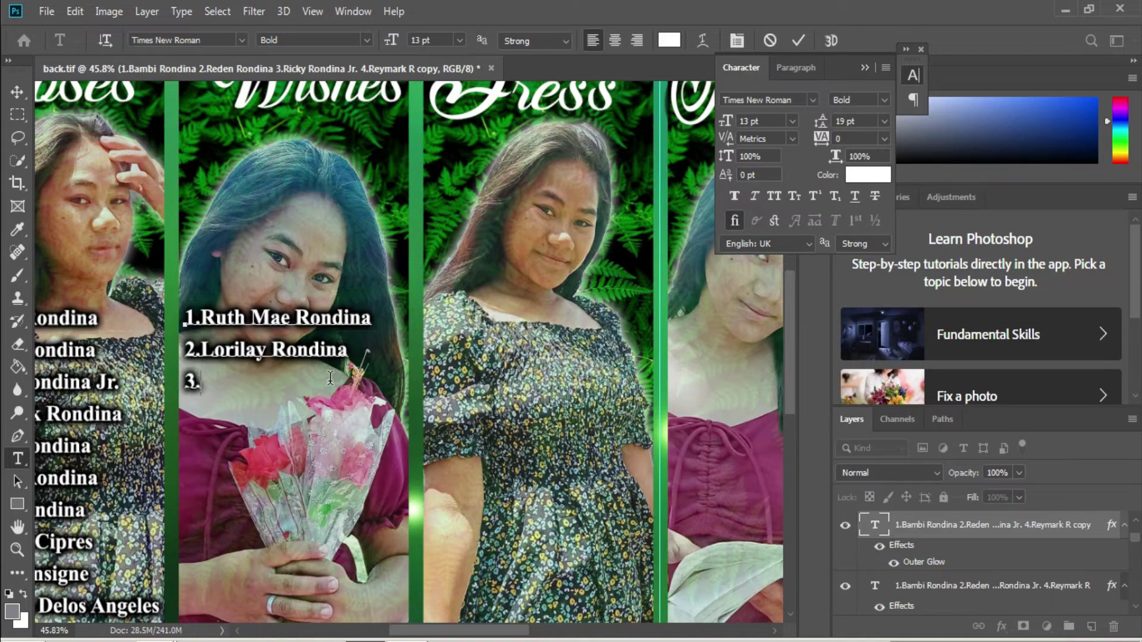
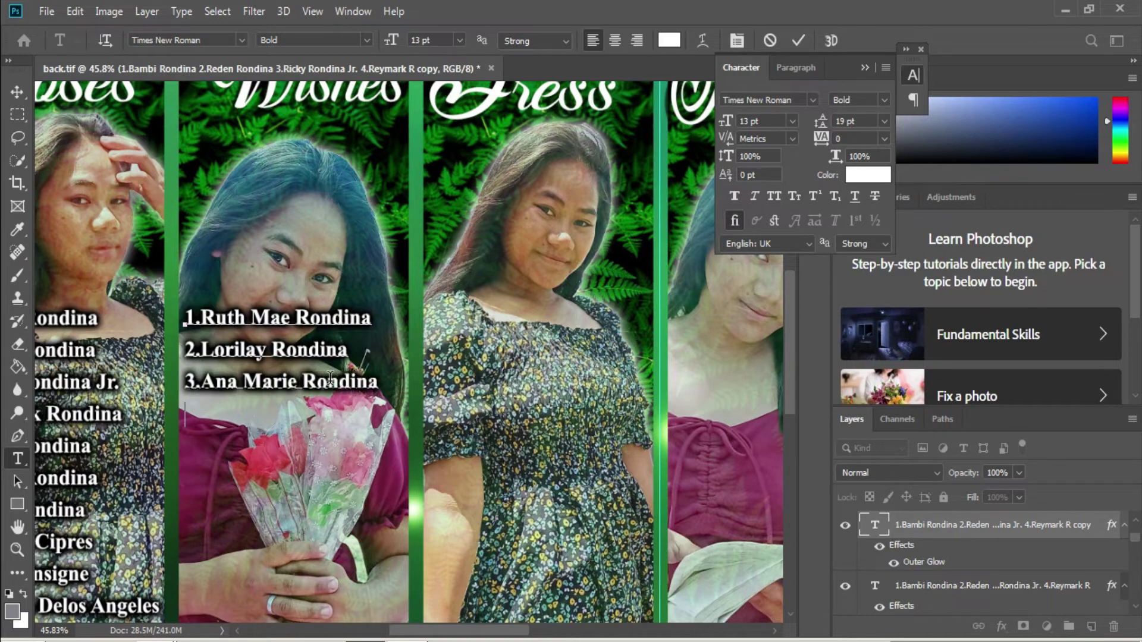
{"action": "key", "text": "Return"}
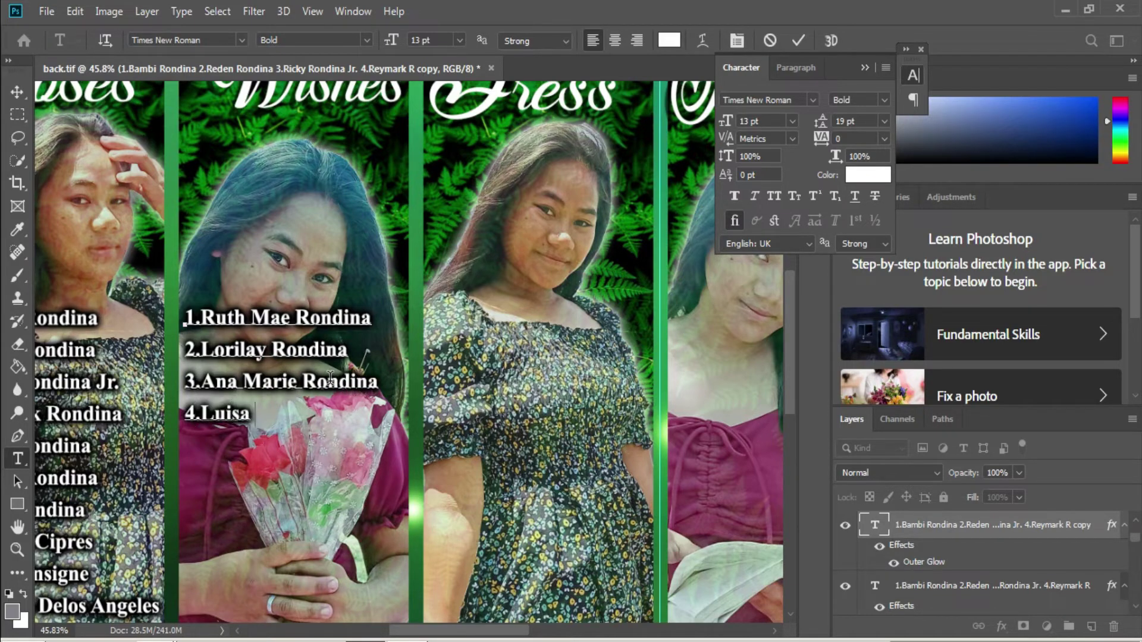
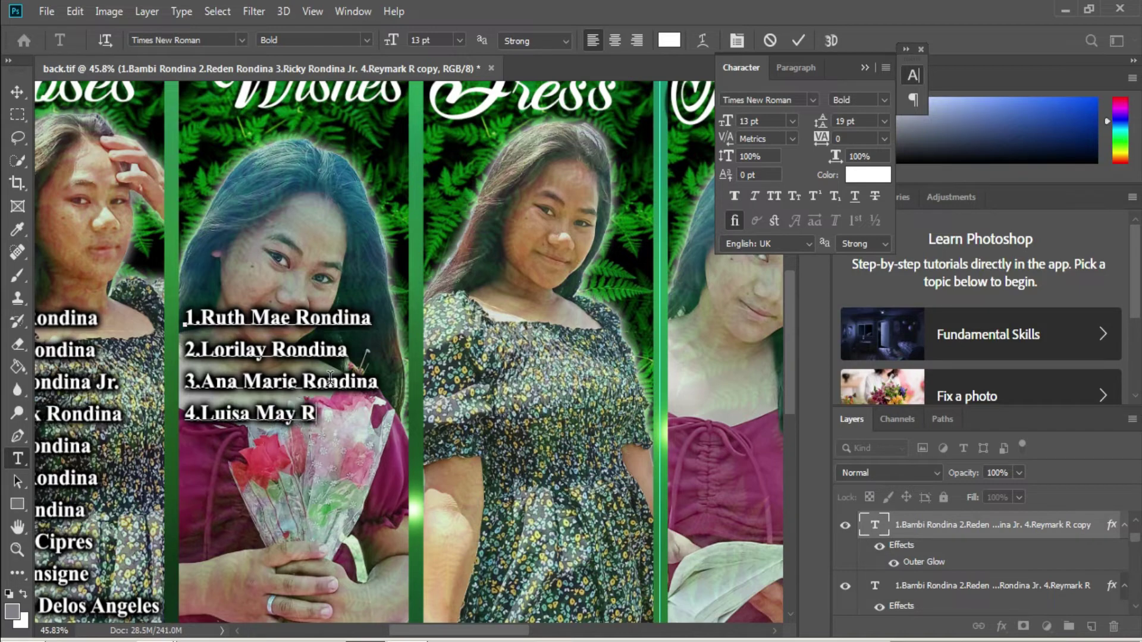
{"action": "key", "text": "Return"}
{"action": "type", "text": "5."}
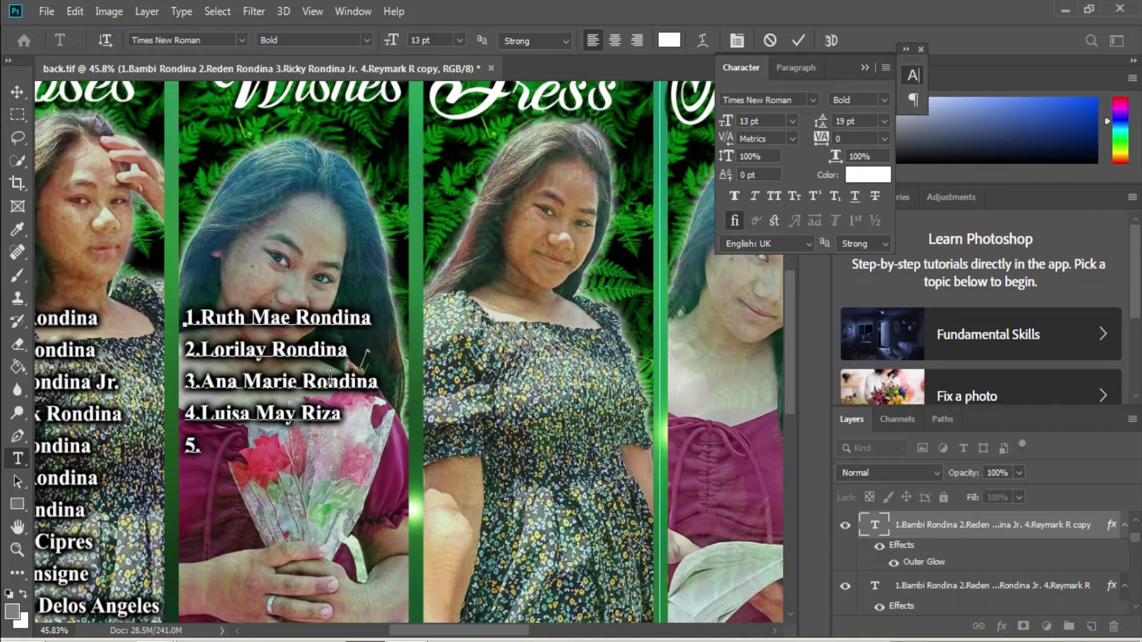
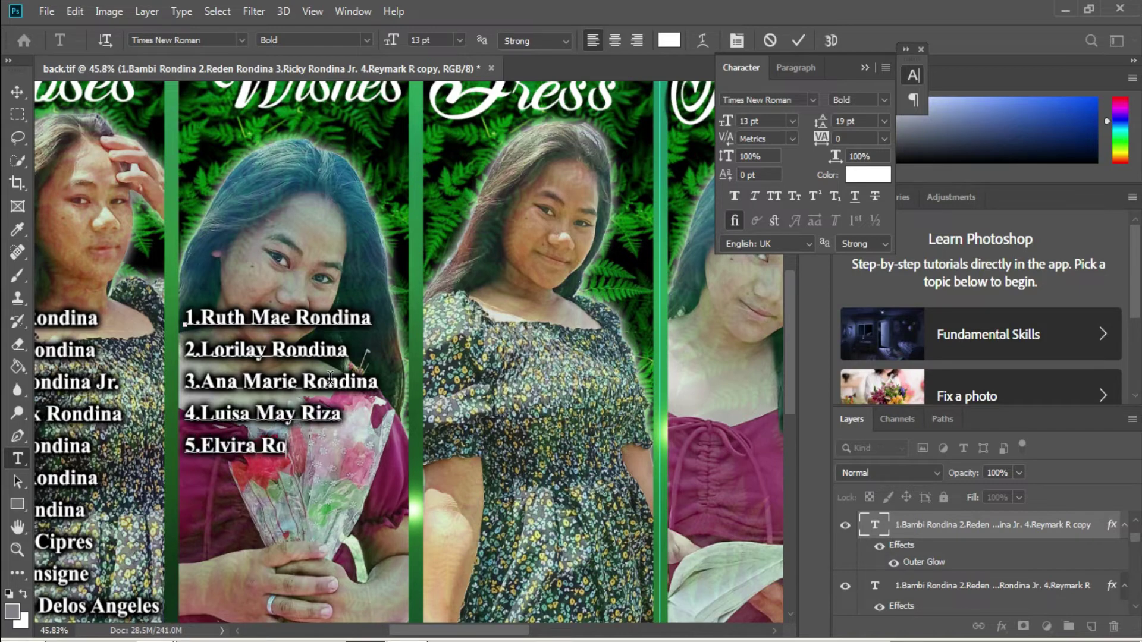
Add names 6–10, correct the typo in the tenth name, and start line 11
{"action": "key", "text": "Return"}
{"action": "type", "text": "6."}
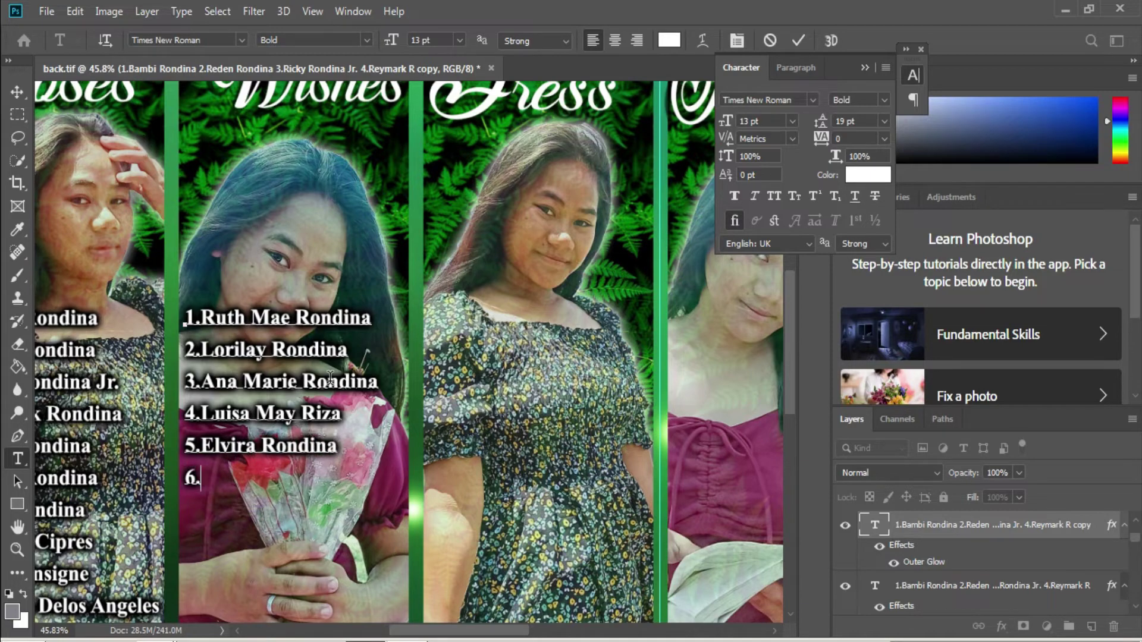
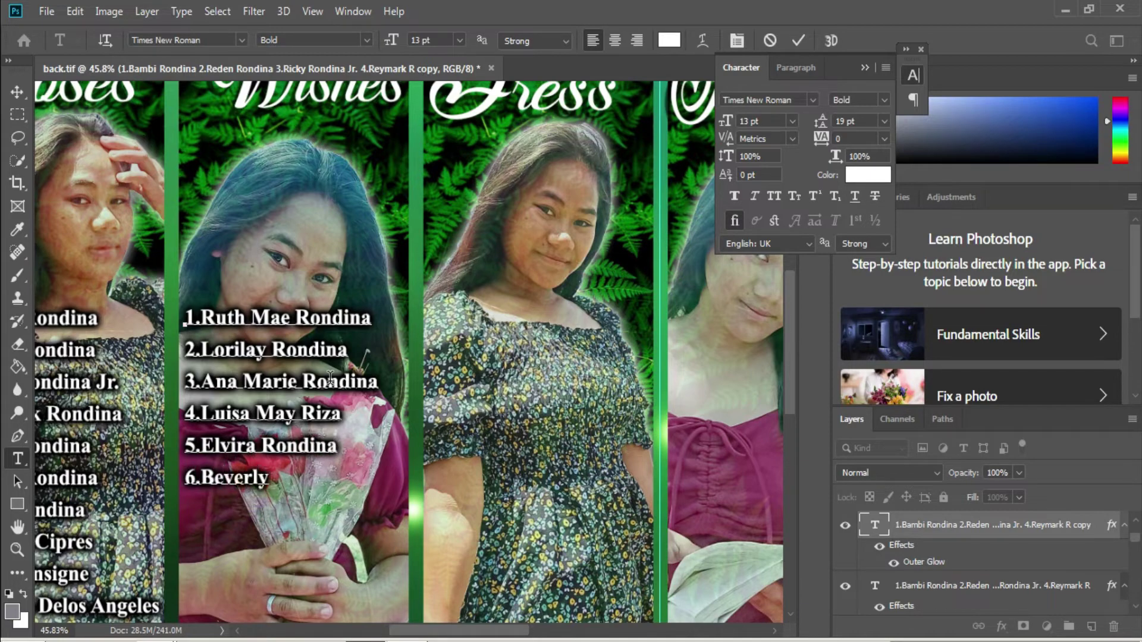
{"action": "key", "text": "Return"}
{"action": "type", "text": "7."}
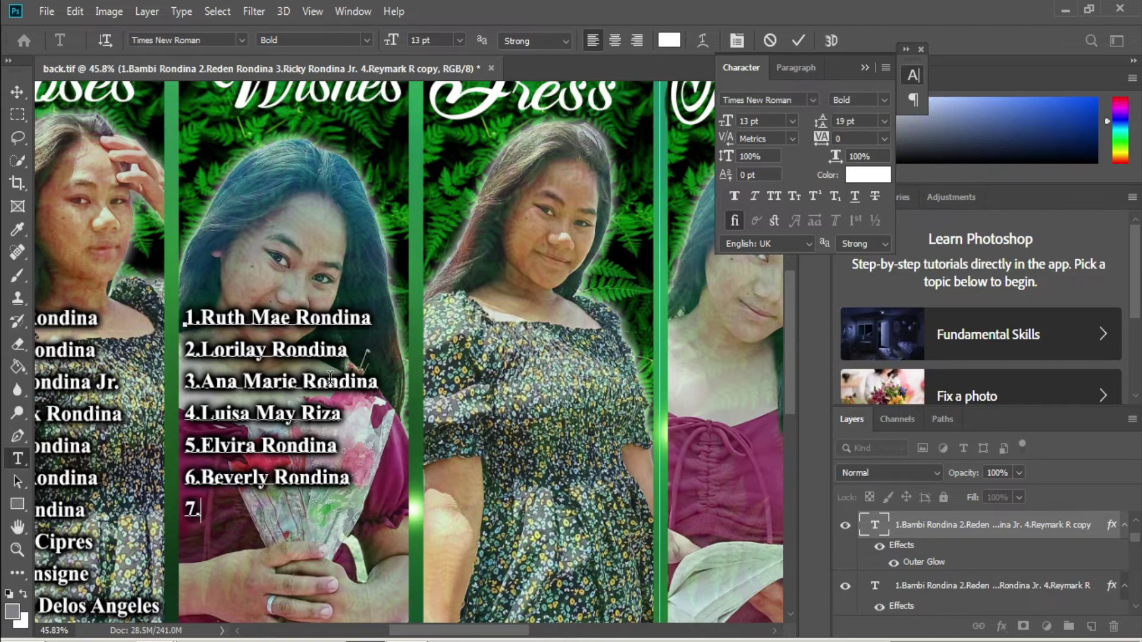
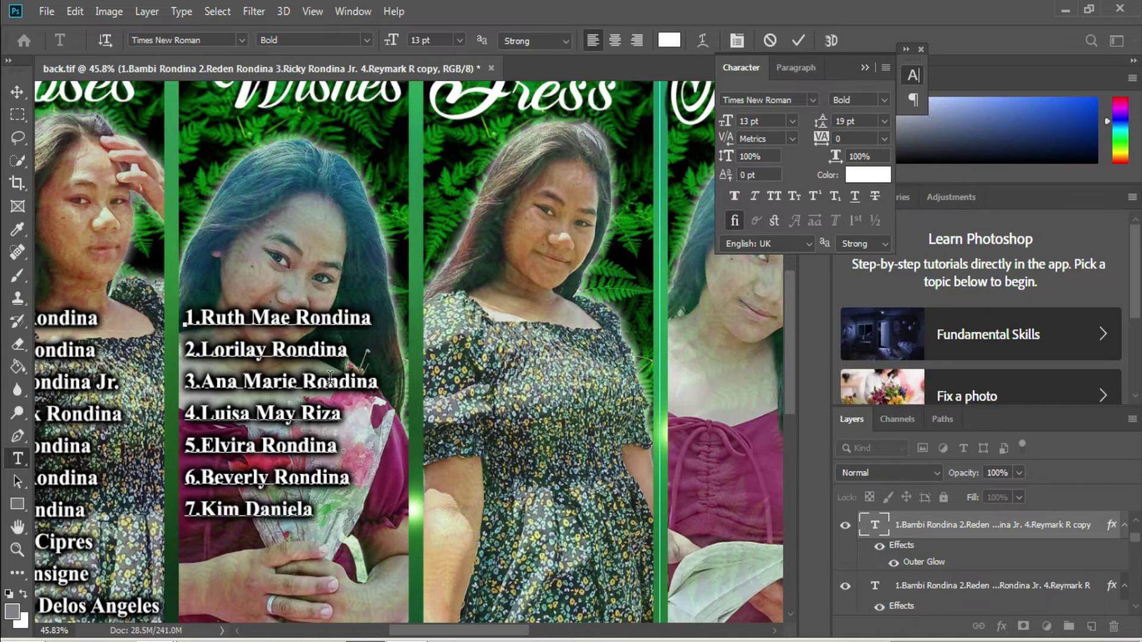
{"action": "key", "text": "Return"}
{"action": "type", "text": "8"}
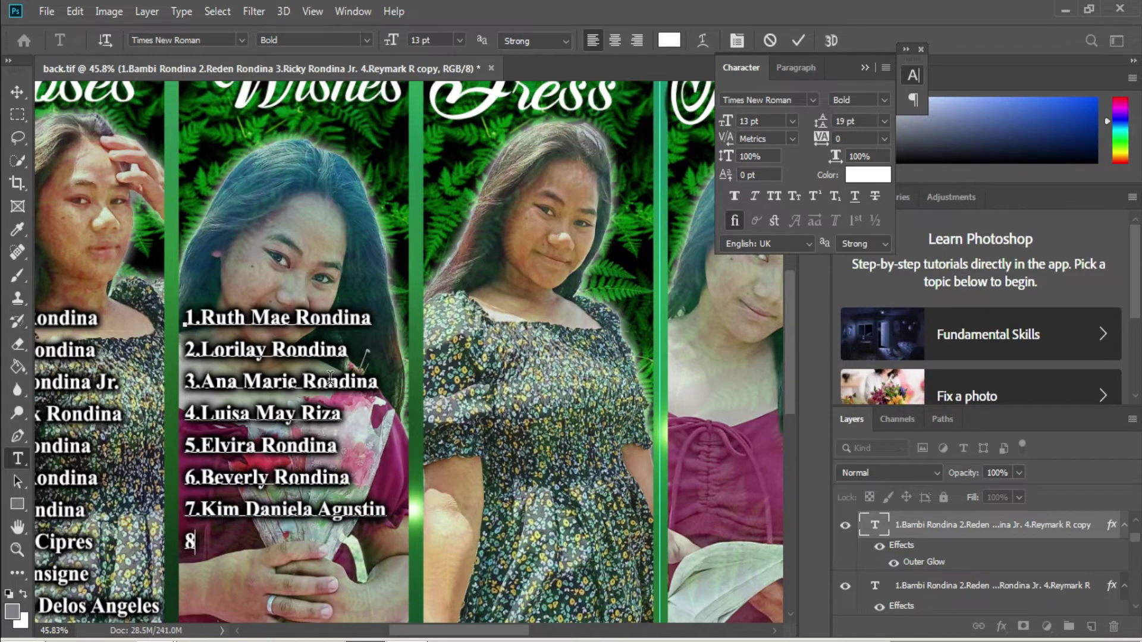
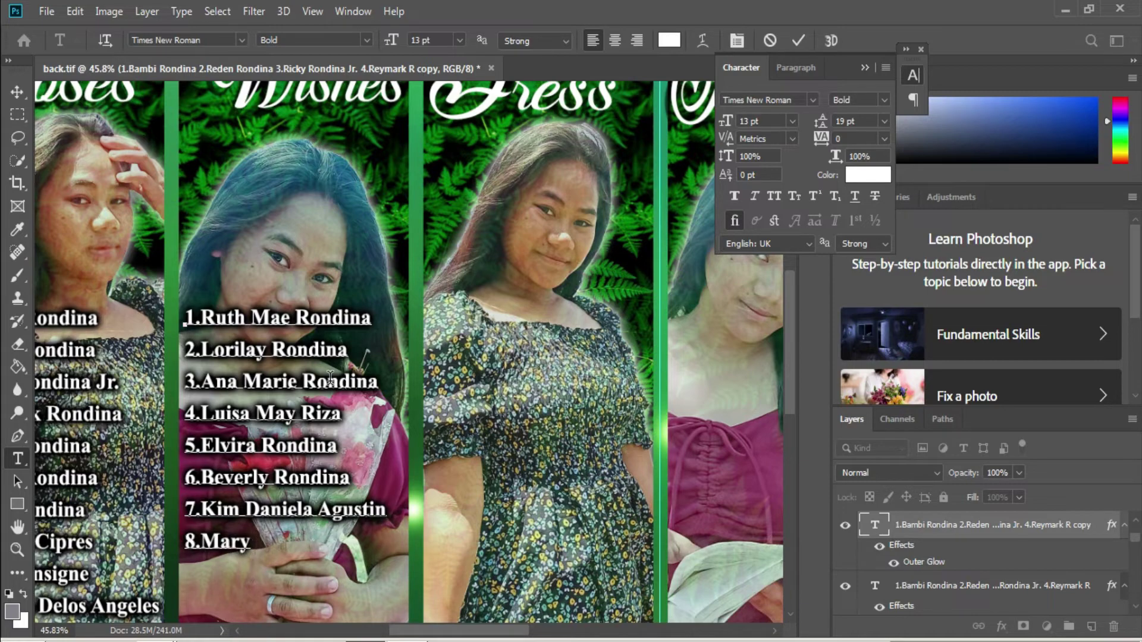
{"action": "key", "text": "Return"}
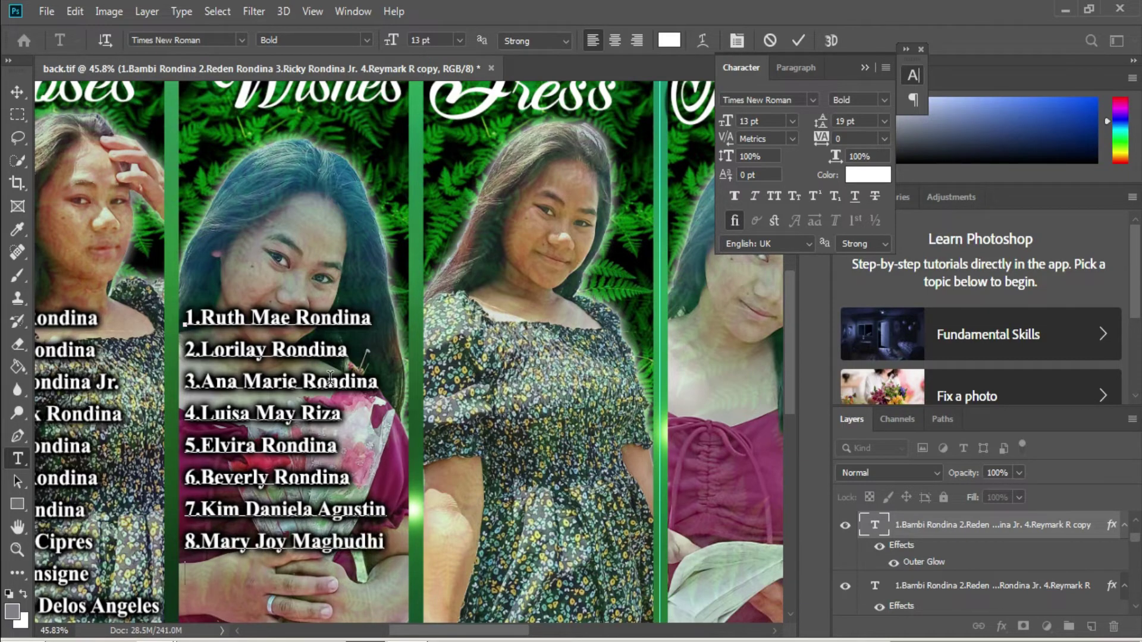
{"action": "type", "text": "9."}
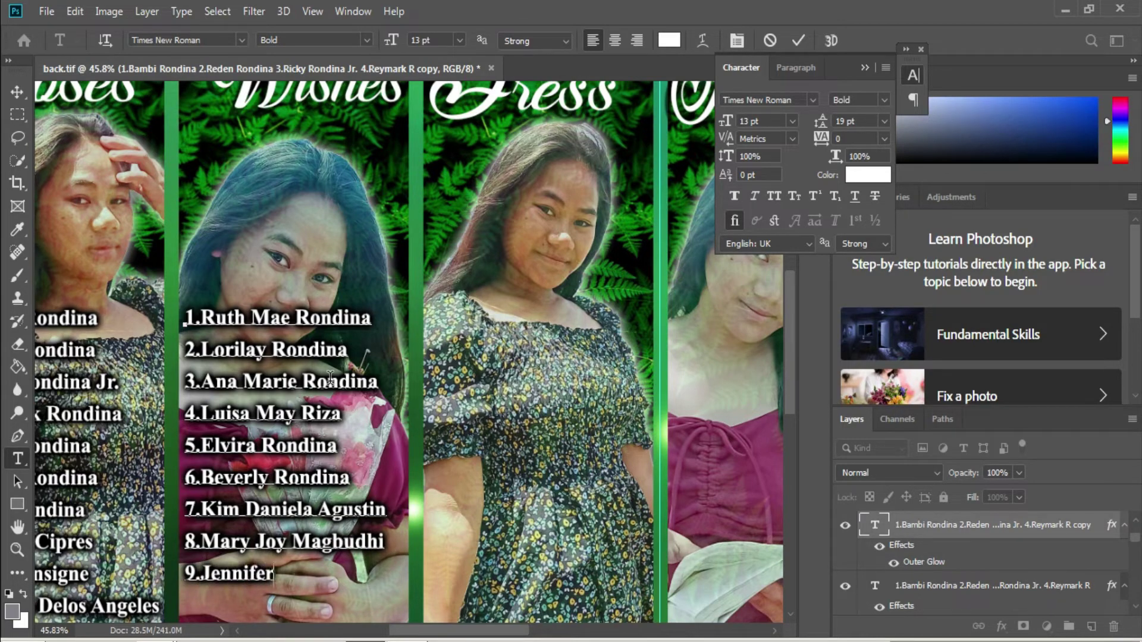
{"action": "key", "text": "Return"}
{"action": "type", "text": "10."}
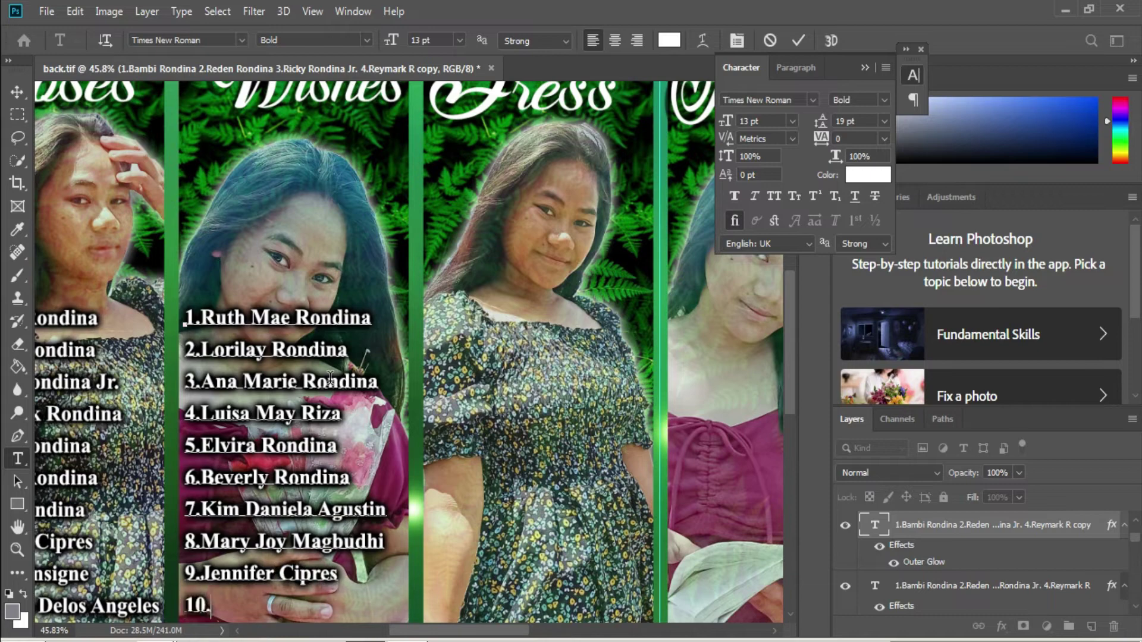
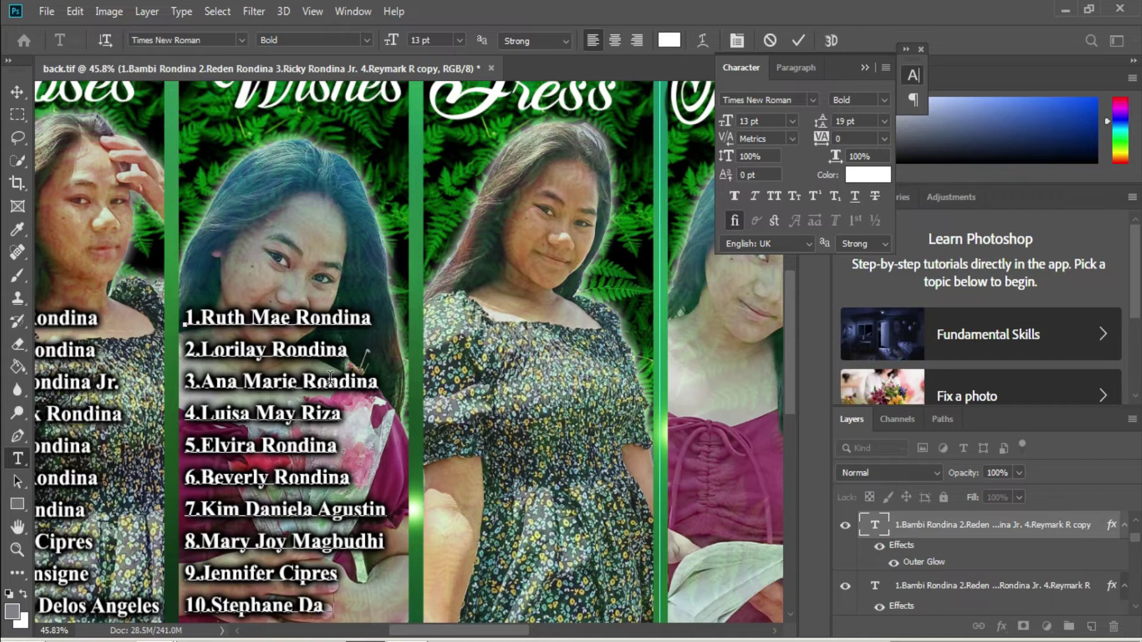
{"action": "key", "text": "Return"}
{"action": "type", "text": "11."}
{"action": "scroll", "coordinate": [392, 420], "scroll_direction": "down", "scroll_amount": 2}
Type numbered names 11–18 and commit the finished list
{"action": "scroll", "coordinate": [393, 419], "scroll_direction": "down", "scroll_amount": 3}
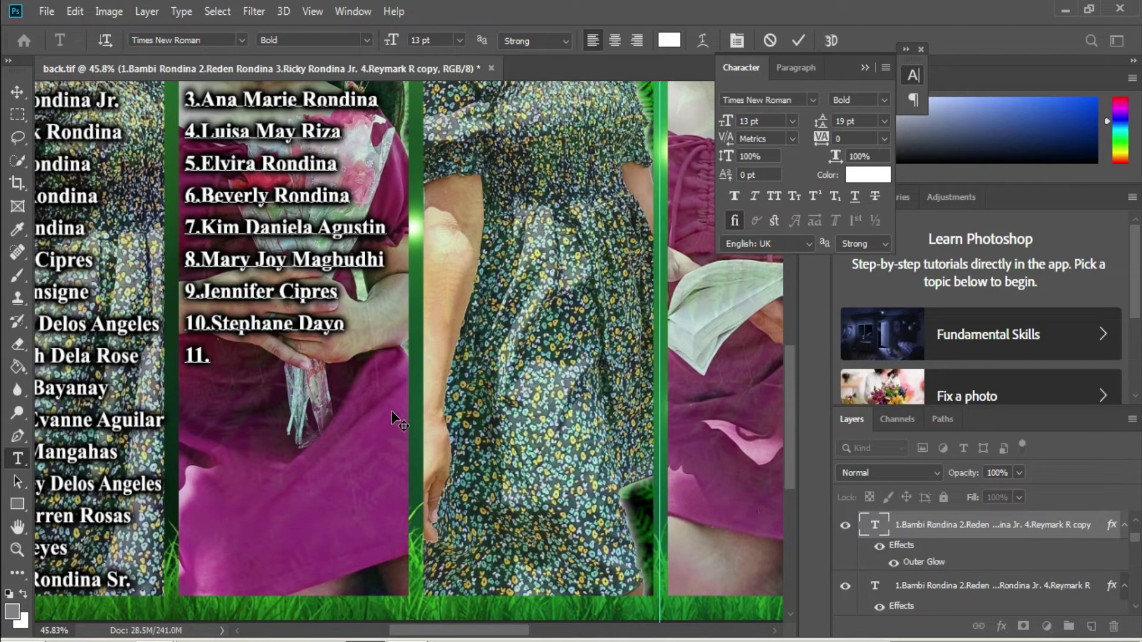
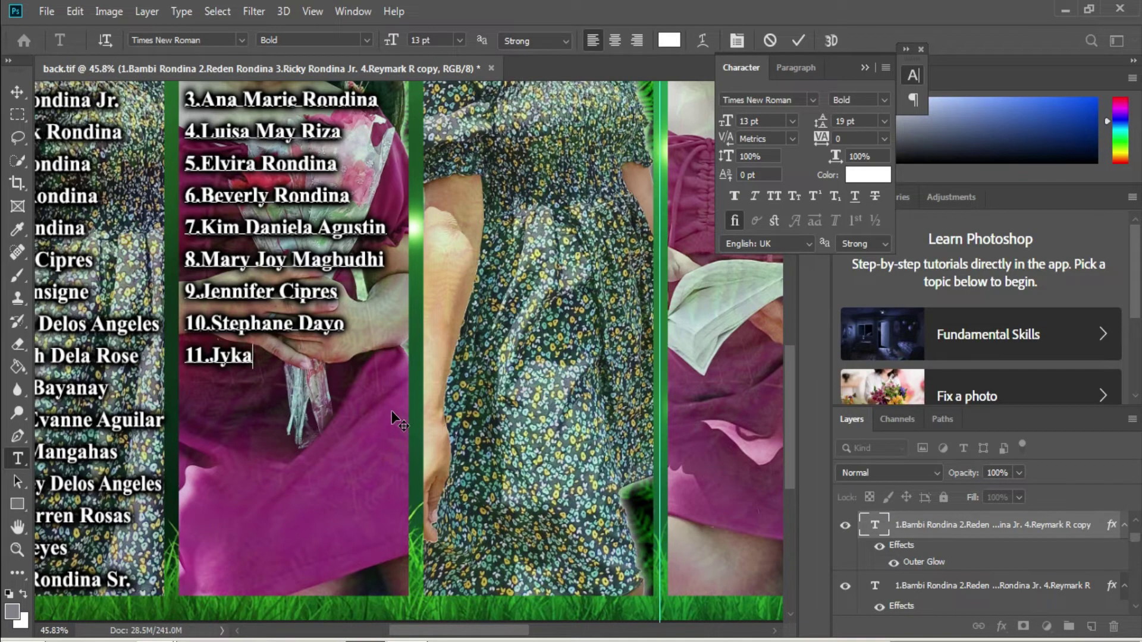
{"action": "key", "text": "Return"}
{"action": "type", "text": "1"}
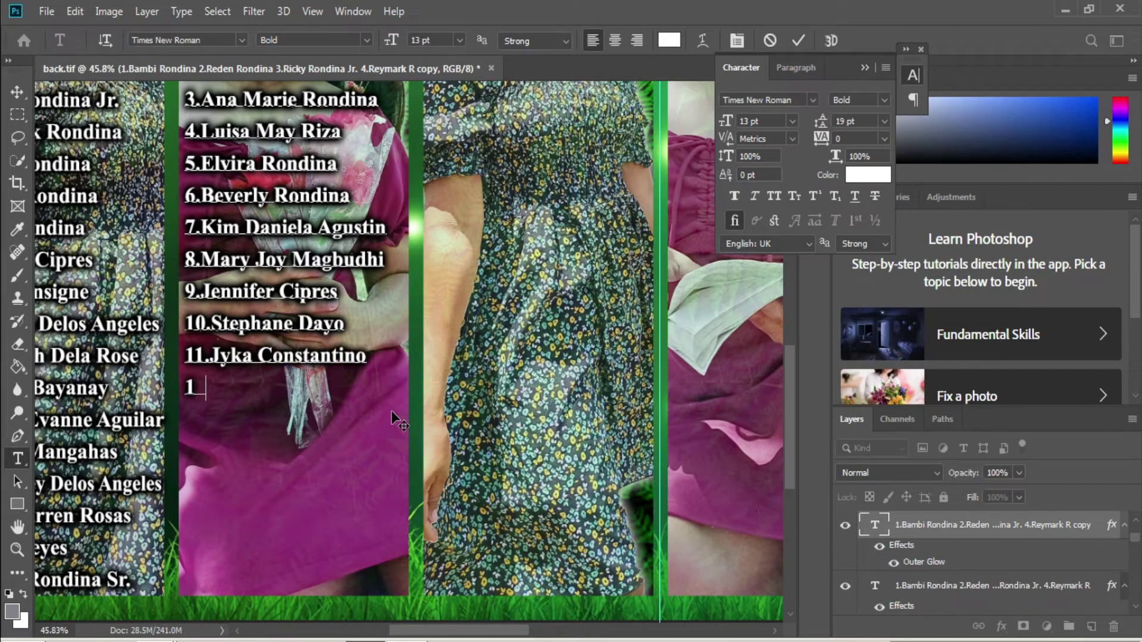
{"action": "type", "text": "2"}
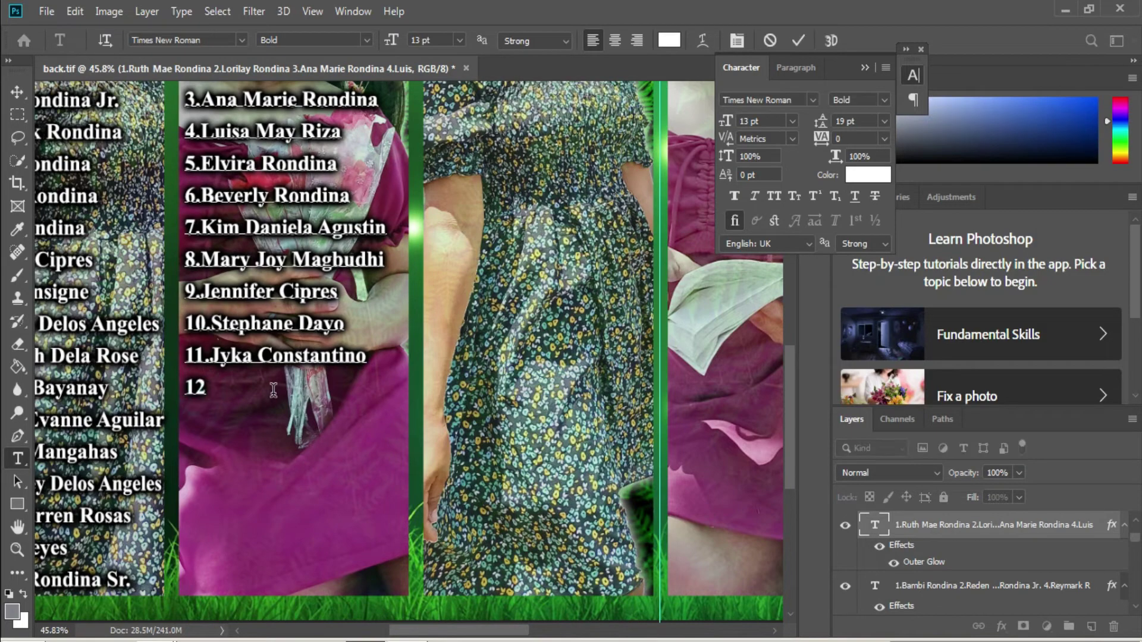
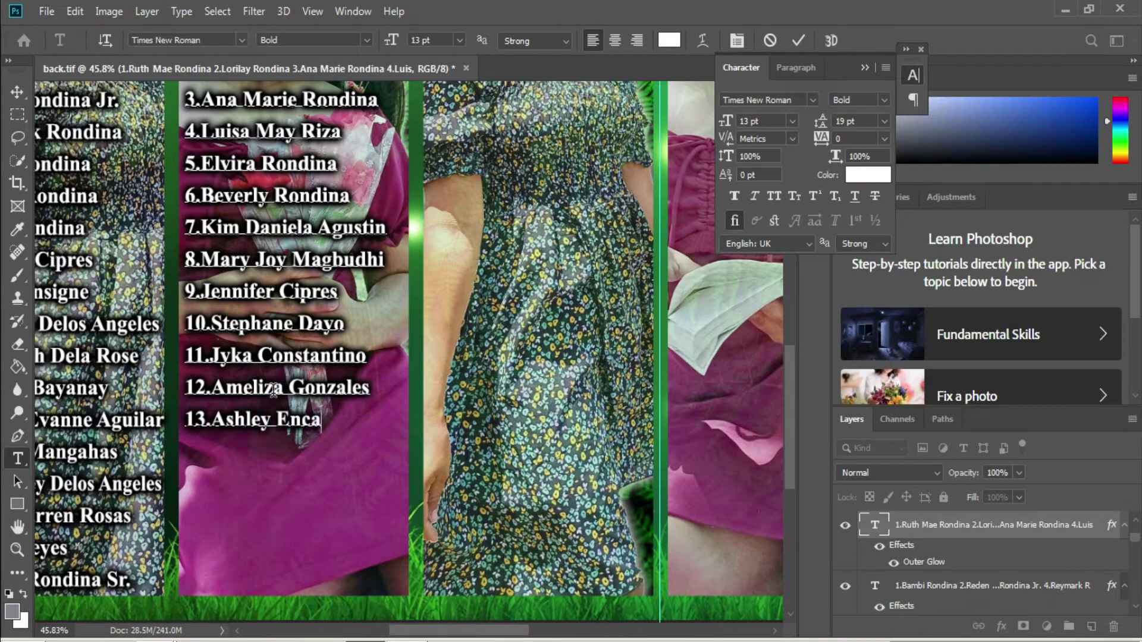
{"action": "key", "text": "Return"}
{"action": "type", "text": "14."}
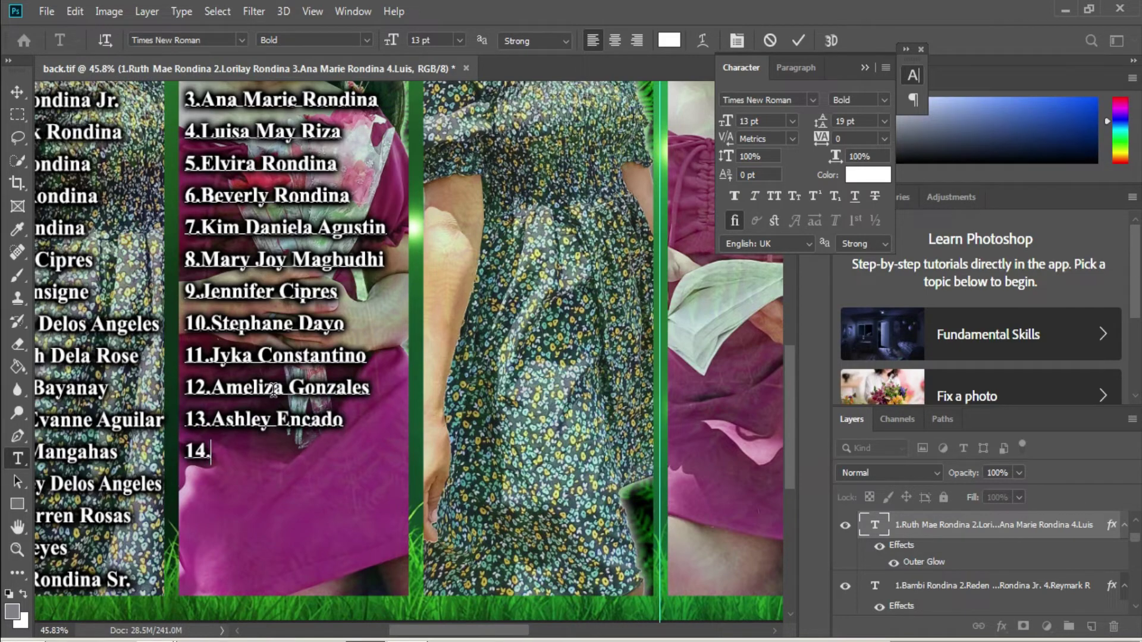
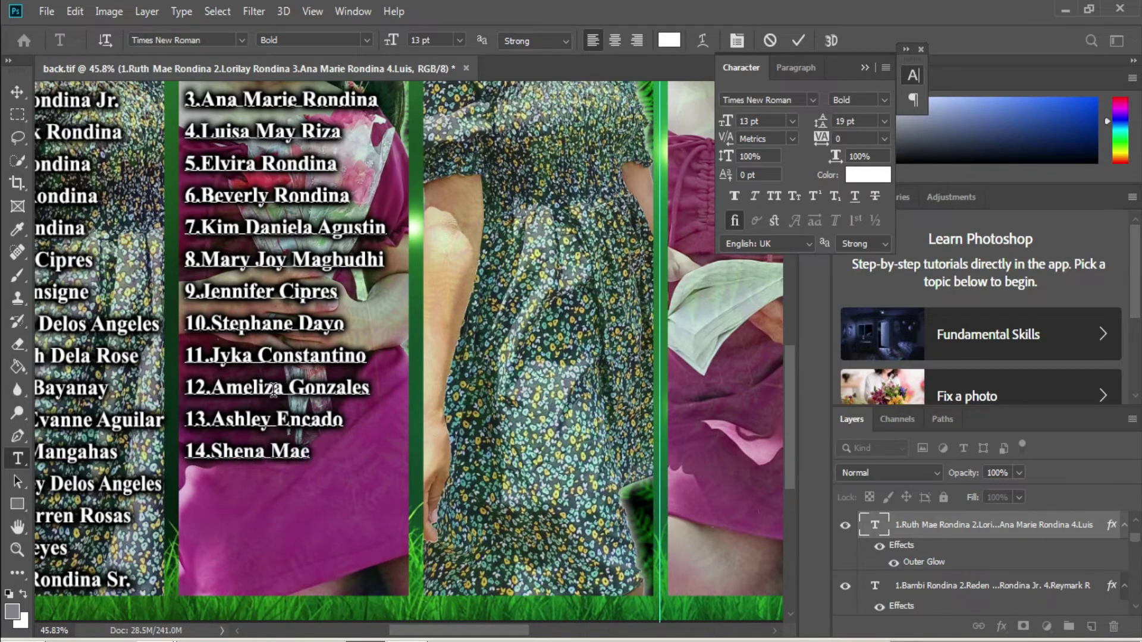
{"action": "key", "text": "Return"}
{"action": "type", "text": "15."}
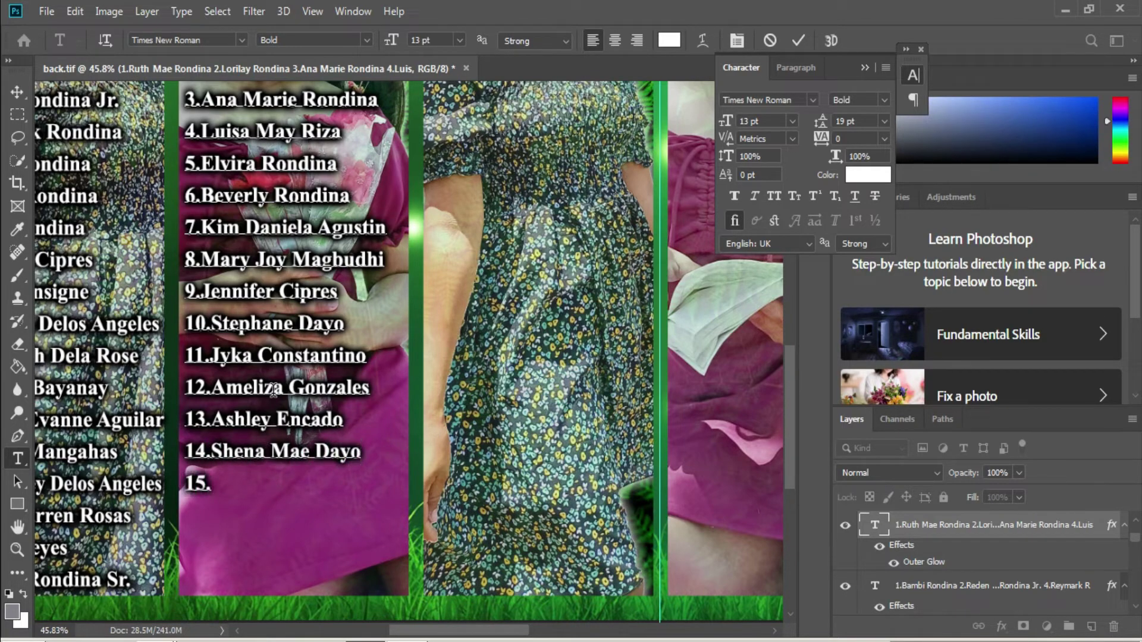
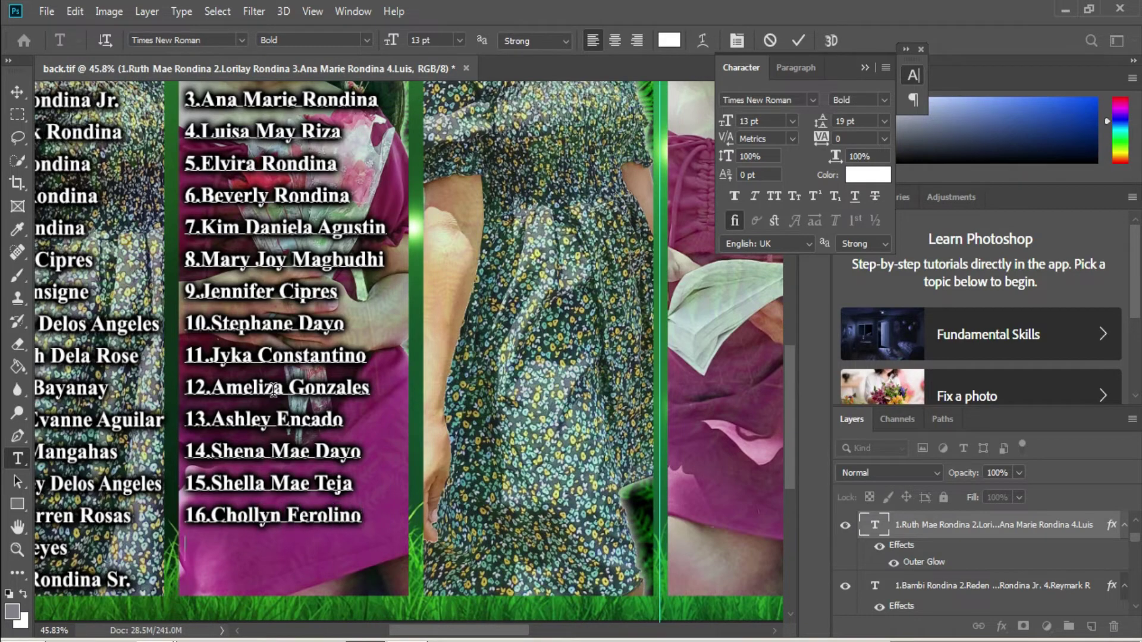
{"action": "key", "text": "Return"}
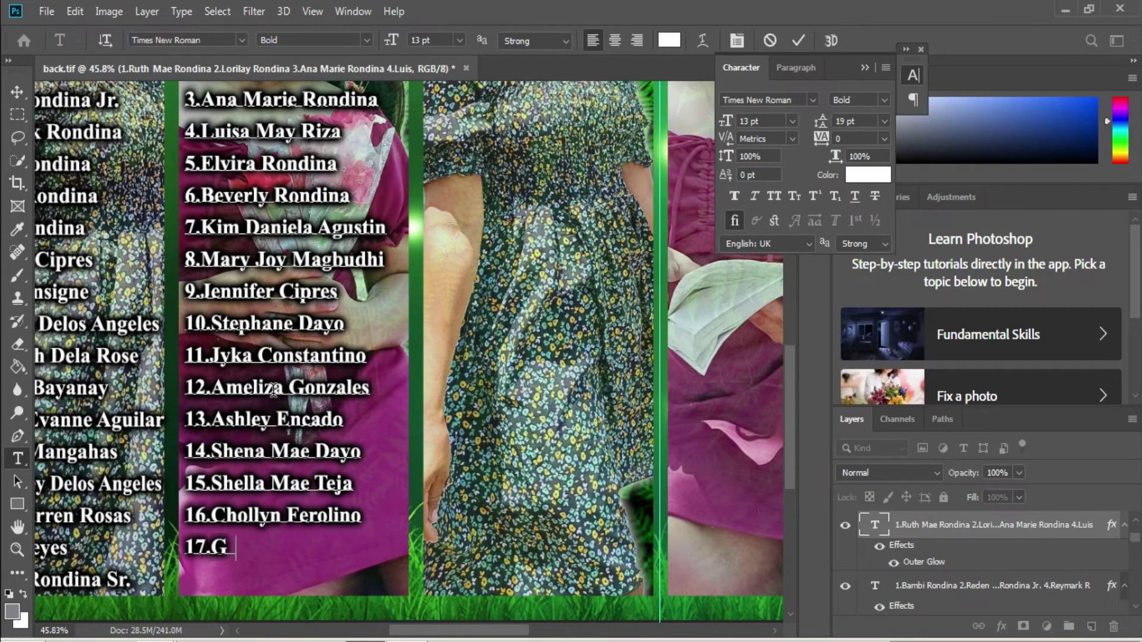
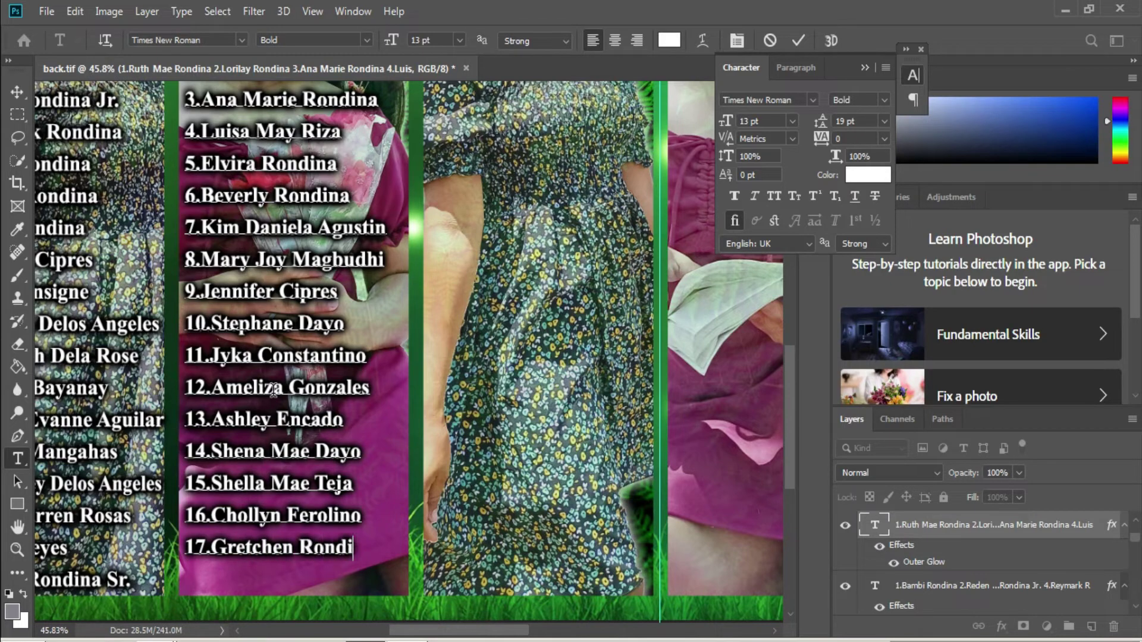
{"action": "key", "text": "Return"}
{"action": "type", "text": "18."}
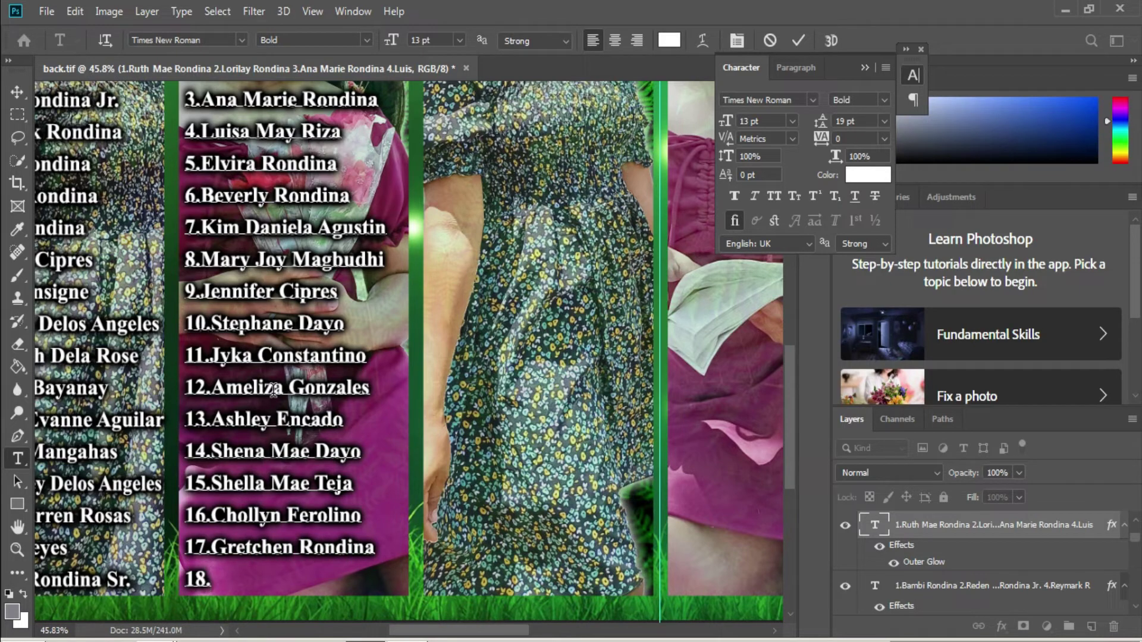
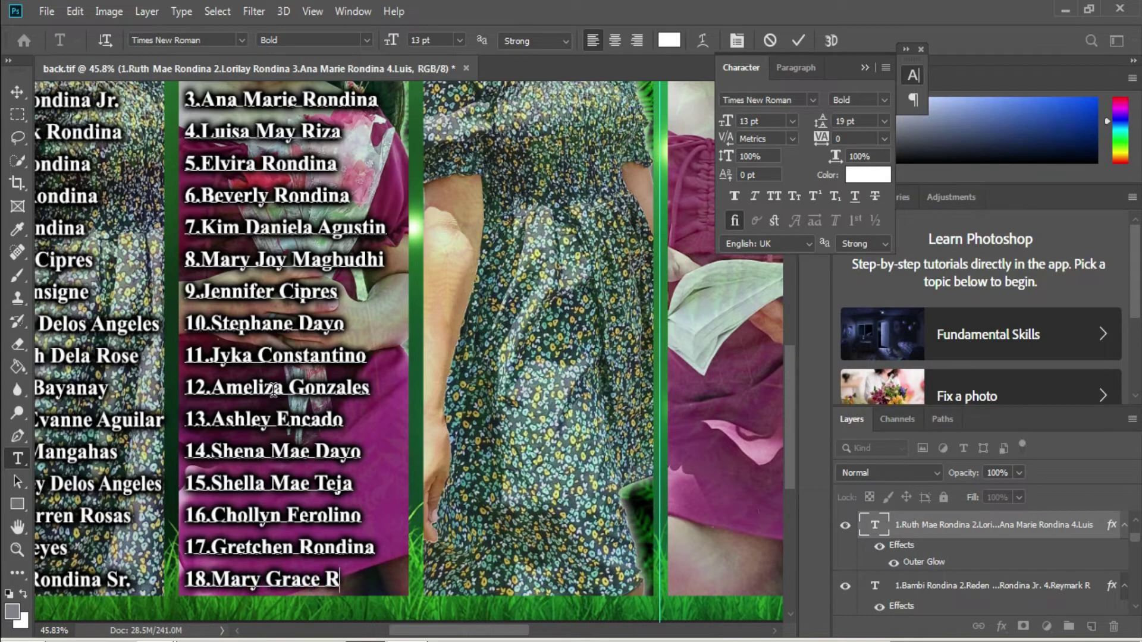
{"action": "key", "text": "ctrl+Return"}
Duplicate the name-list text layer onto the neighbouring third panel
{"action": "scroll", "coordinate": [291, 277], "scroll_direction": "up", "scroll_amount": 2}
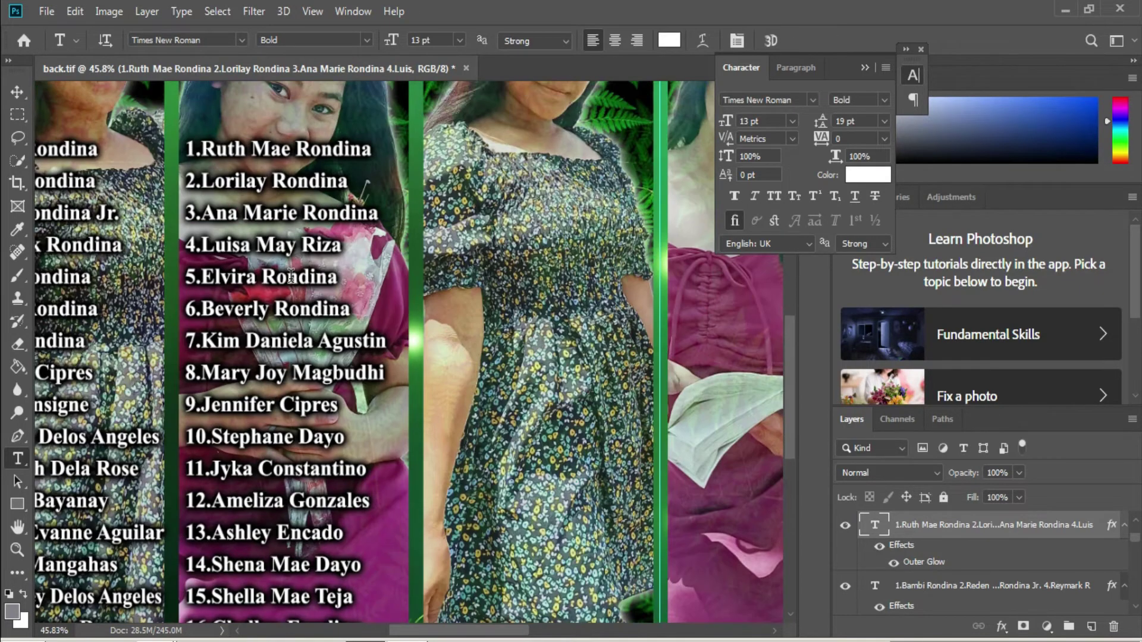
{"action": "key", "text": "v"}
{"action": "left_click_drag", "start_coordinate": [282, 152], "coordinate": [526, 152]}
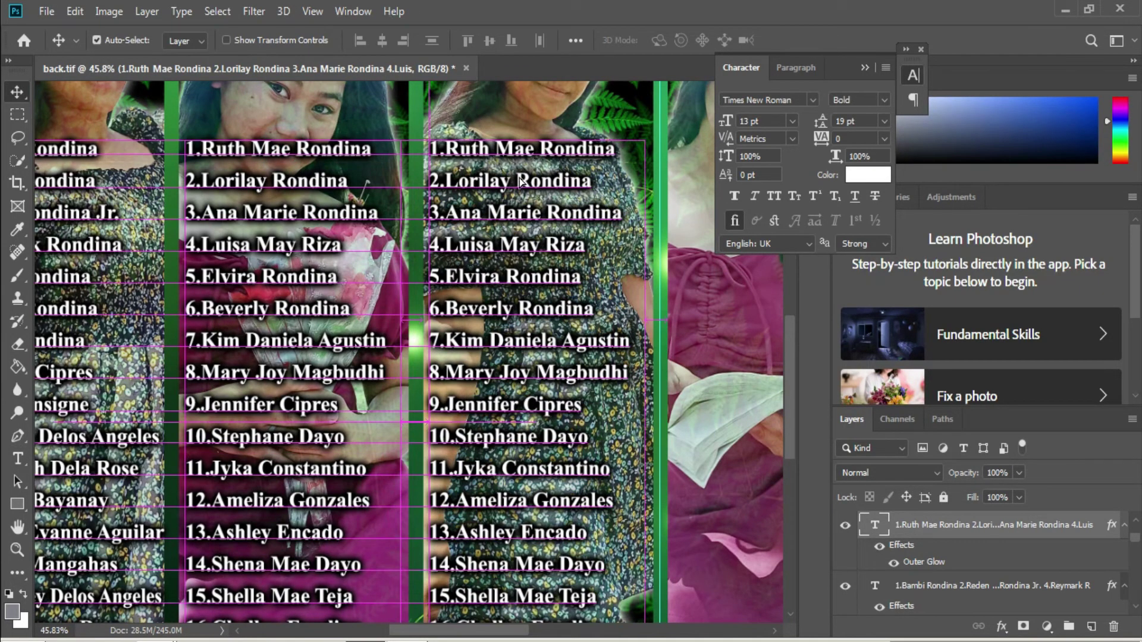
Replace the duplicated list's text with a new first numbered name
{"action": "double_click", "coordinate": [511, 208]}
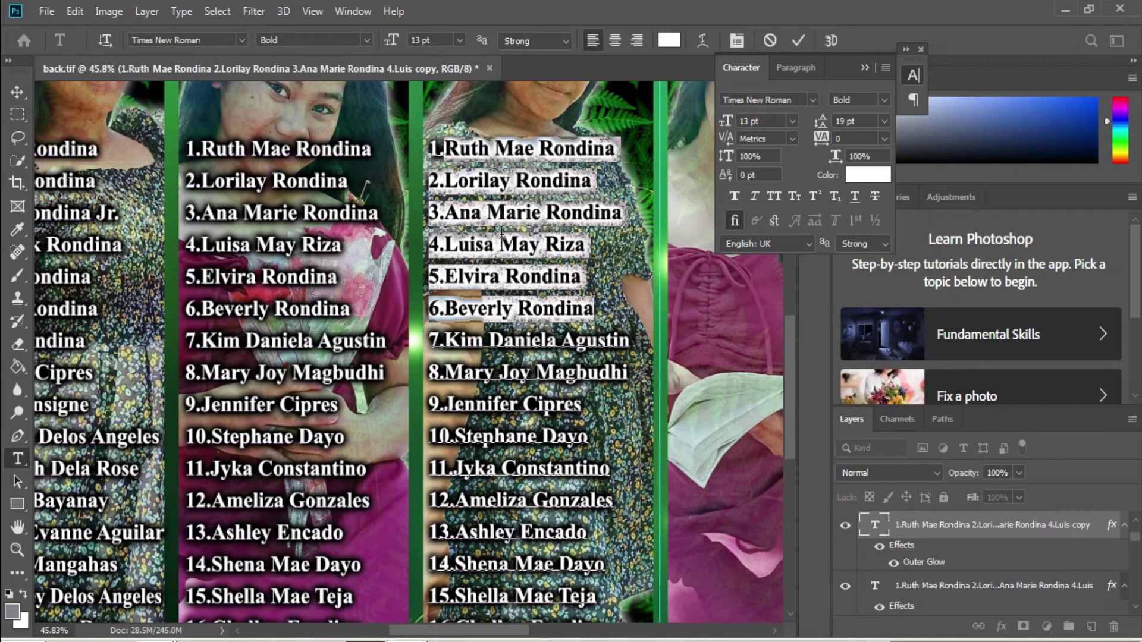
{"action": "type", "text": "1."}
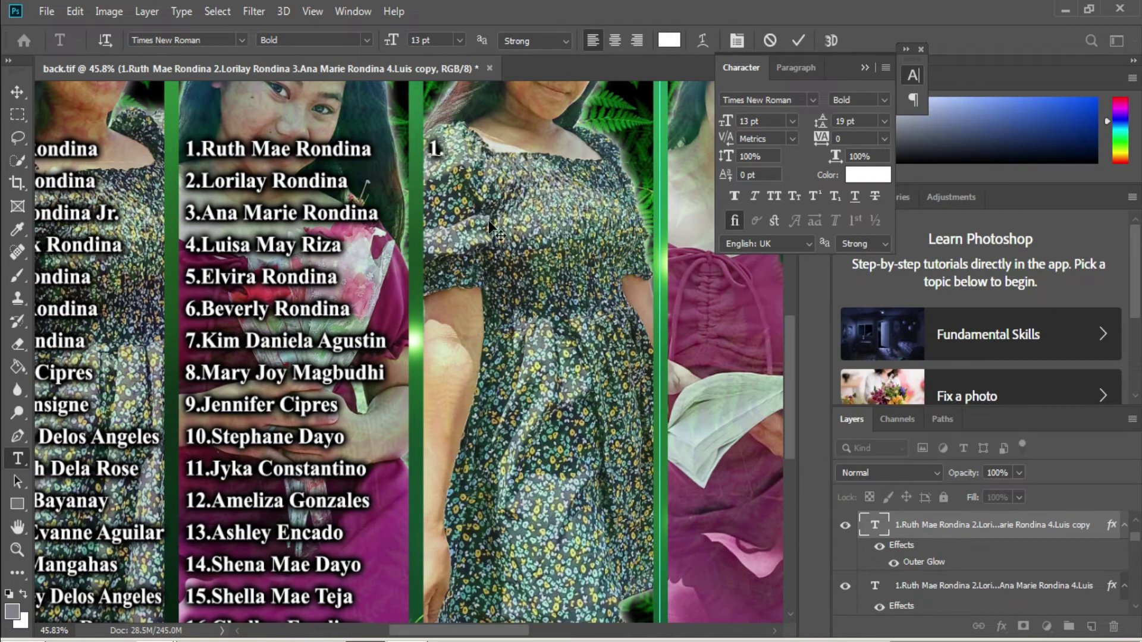
{"action": "scroll", "coordinate": [488, 227], "scroll_direction": "up", "scroll_amount": 2}
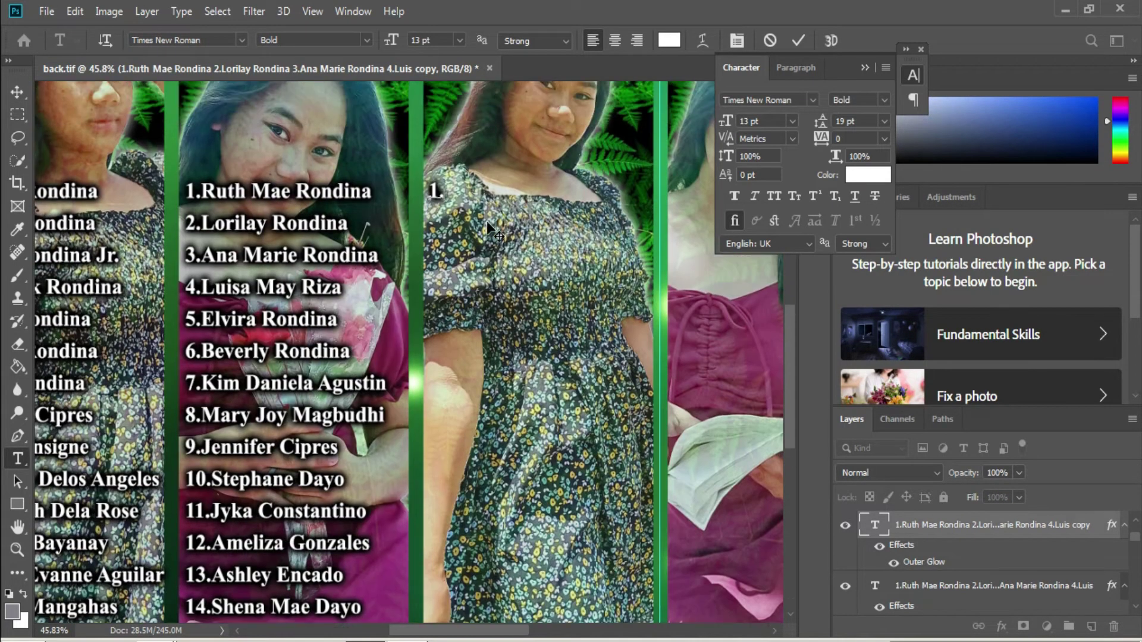
{"action": "scroll", "coordinate": [488, 227], "scroll_direction": "up", "scroll_amount": 5}
{"action": "scroll", "coordinate": [488, 228], "scroll_direction": "down", "scroll_amount": 3}
{"action": "scroll", "coordinate": [489, 229], "scroll_direction": "down", "scroll_amount": 1}
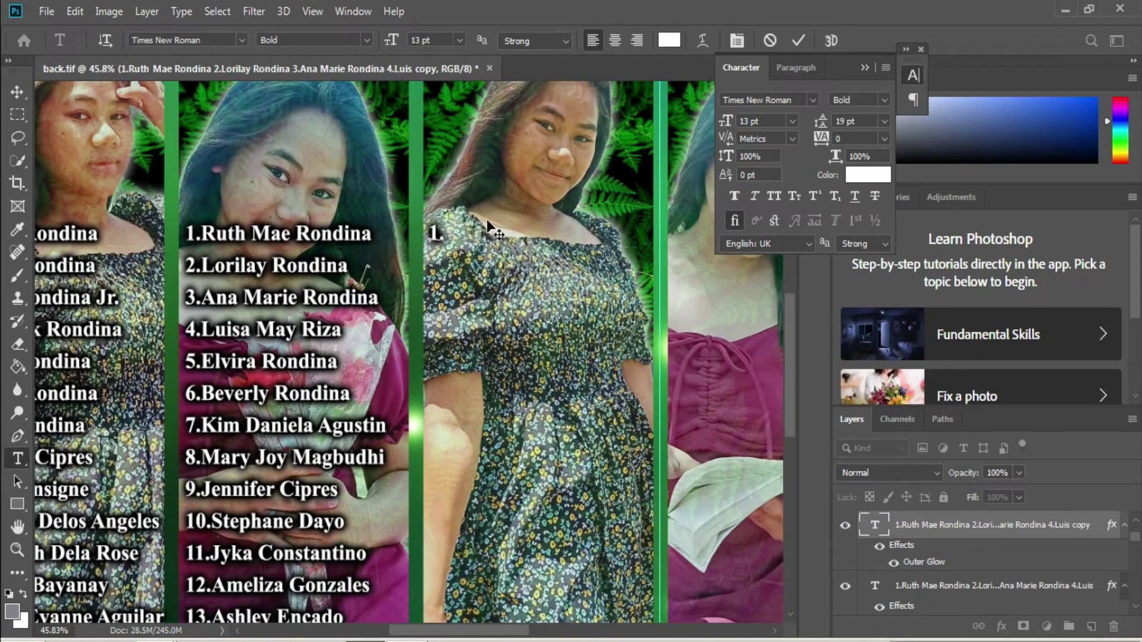
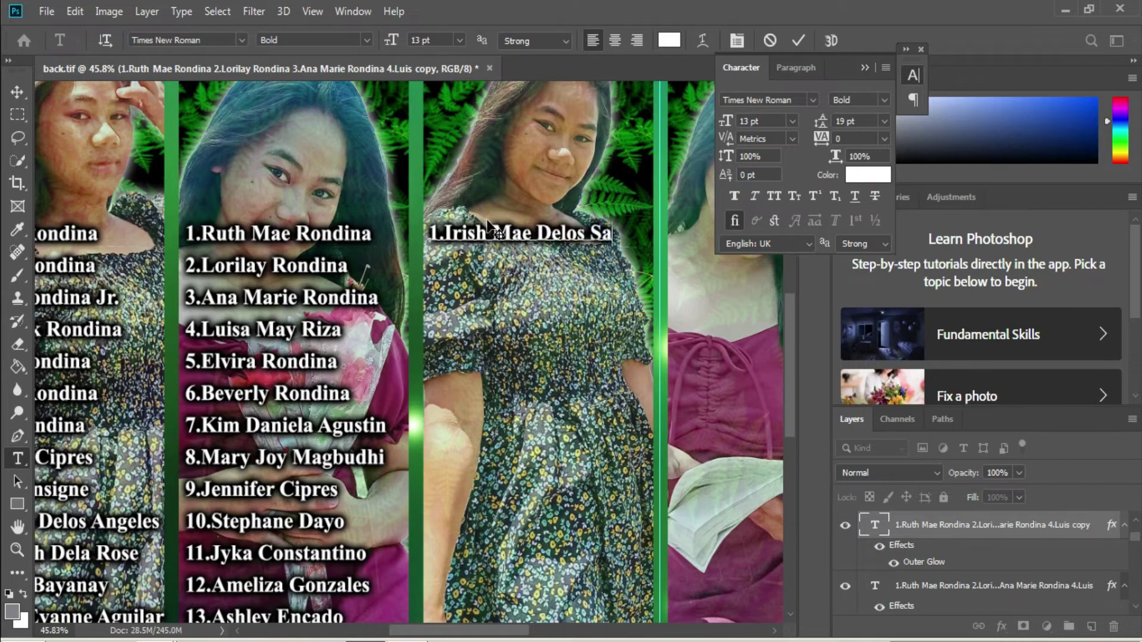
Add numbered names 2–6 to the new list and begin line 7
{"action": "key", "text": "Return"}
{"action": "type", "text": "2."}
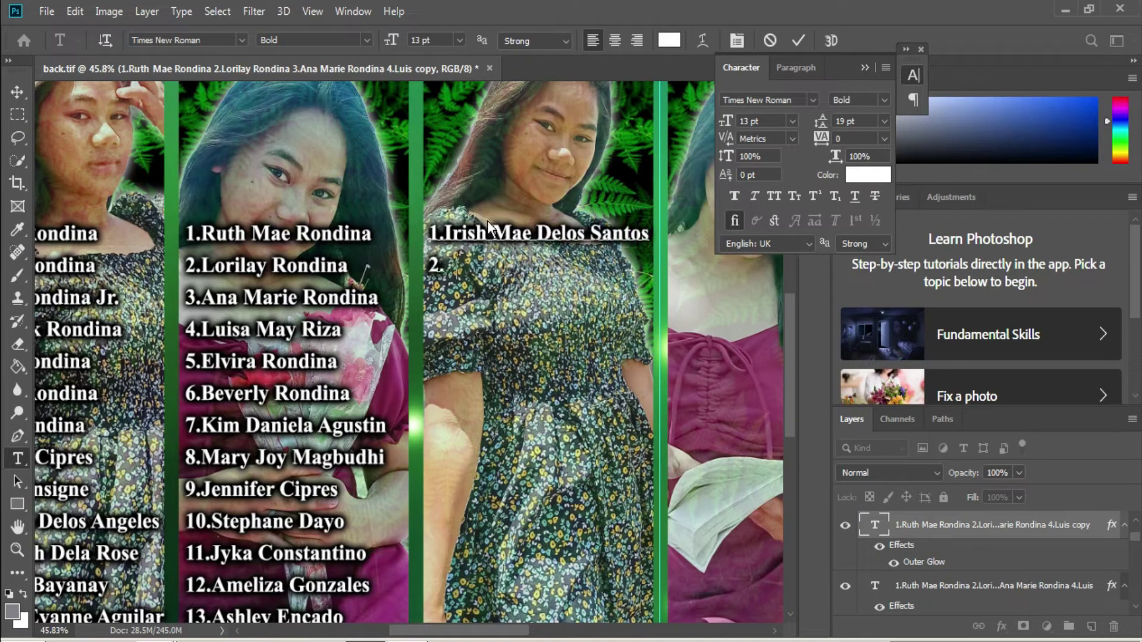
{"action": "key", "text": "Return"}
{"action": "type", "text": "3."}
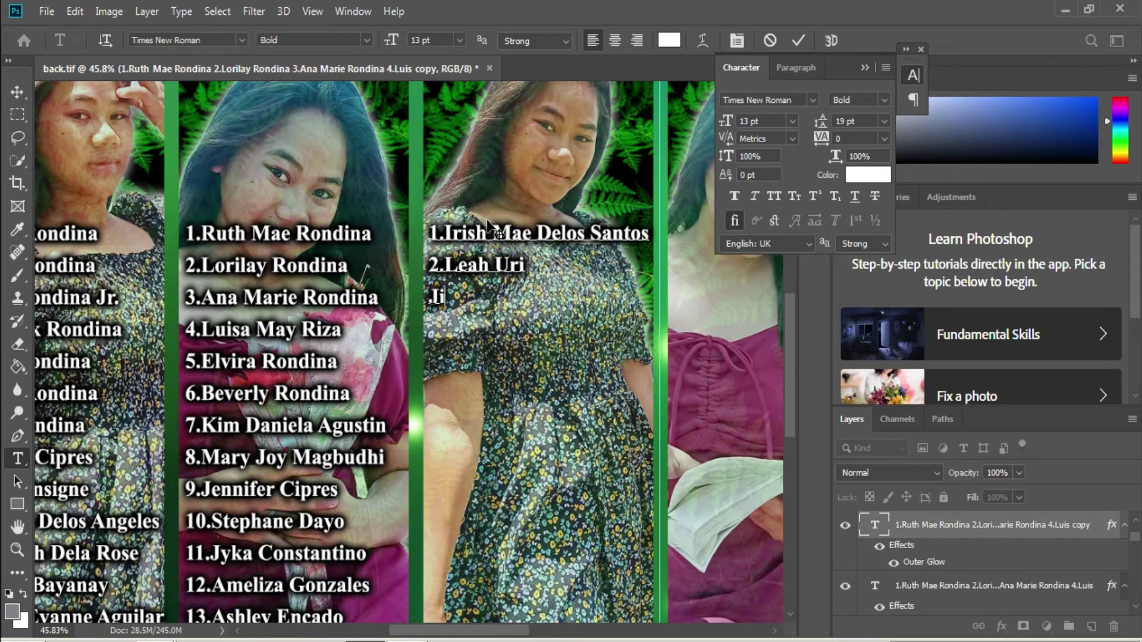
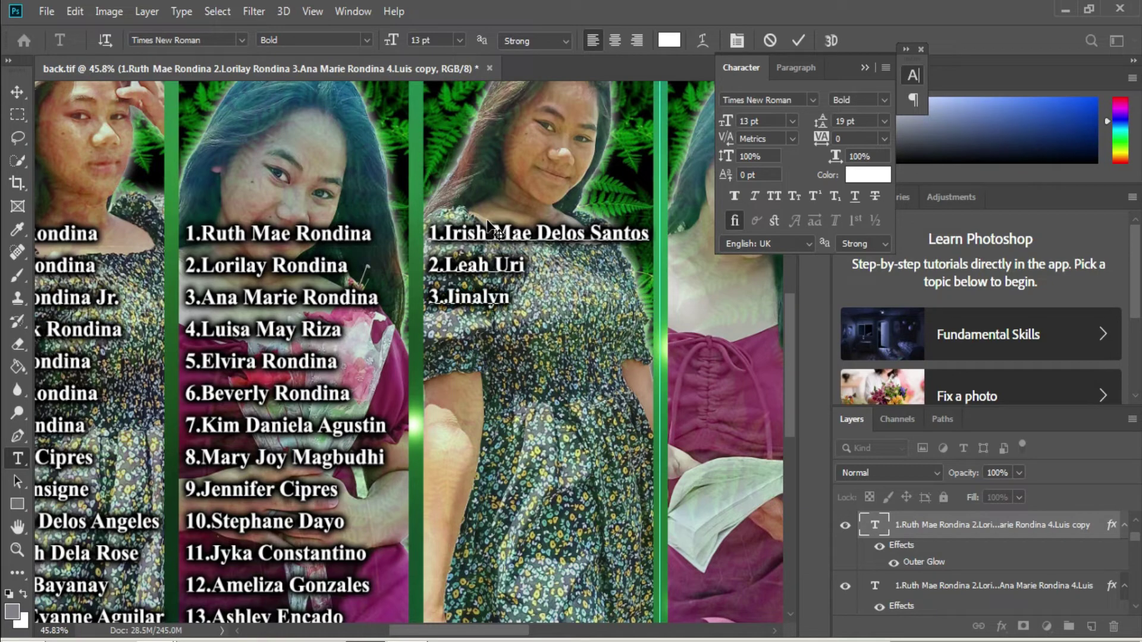
{"action": "key", "text": "Return"}
{"action": "type", "text": "4."}
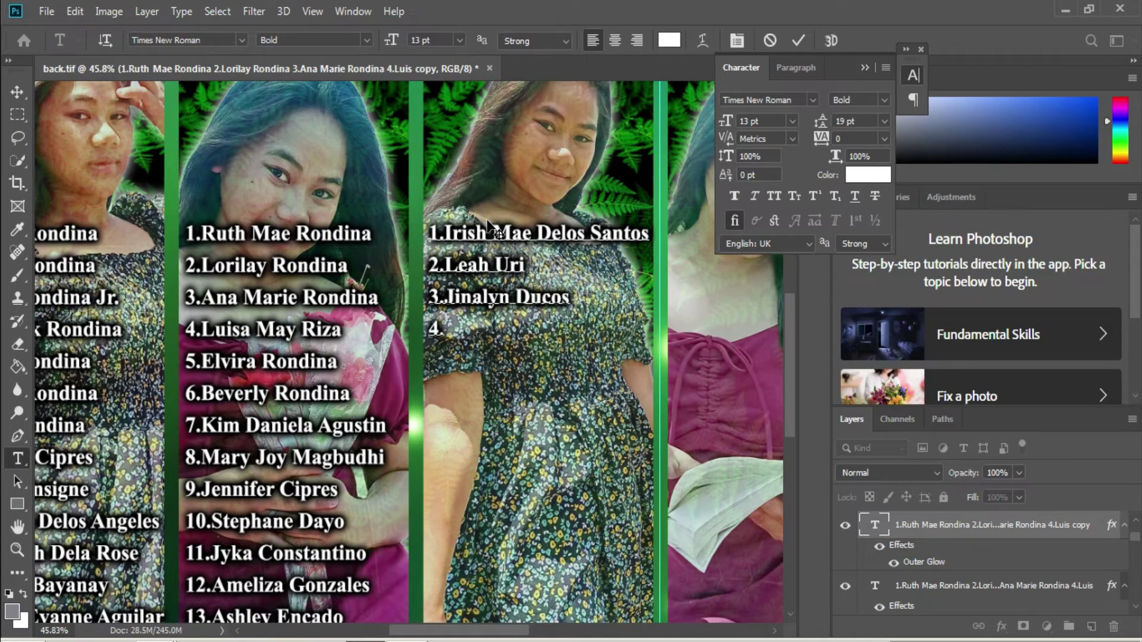
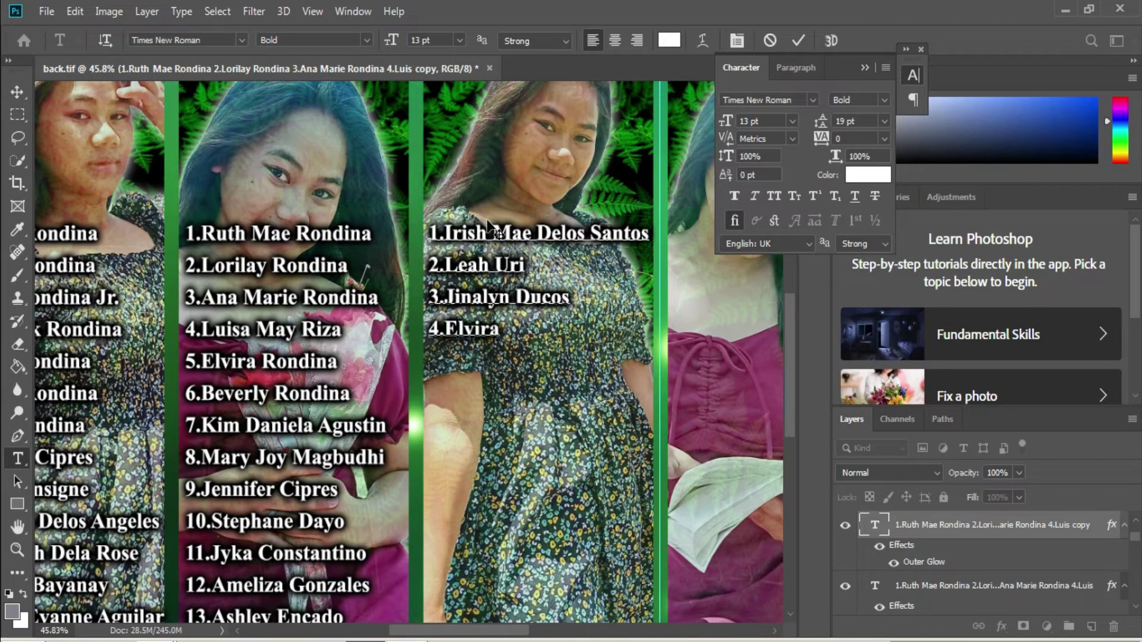
{"action": "key", "text": "Return"}
{"action": "type", "text": "5."}
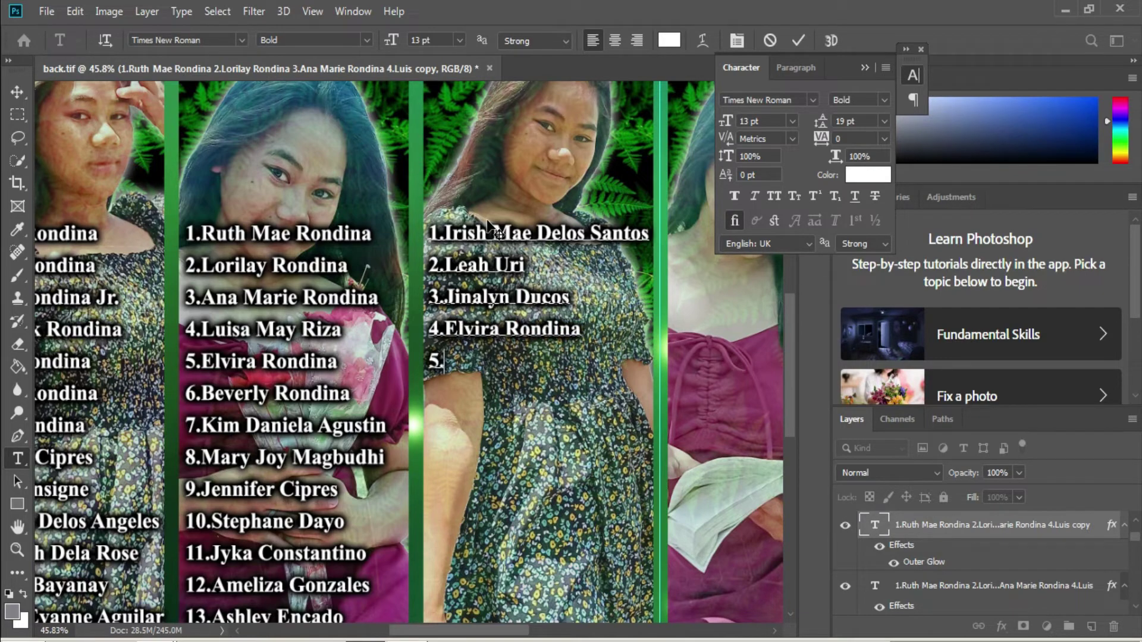
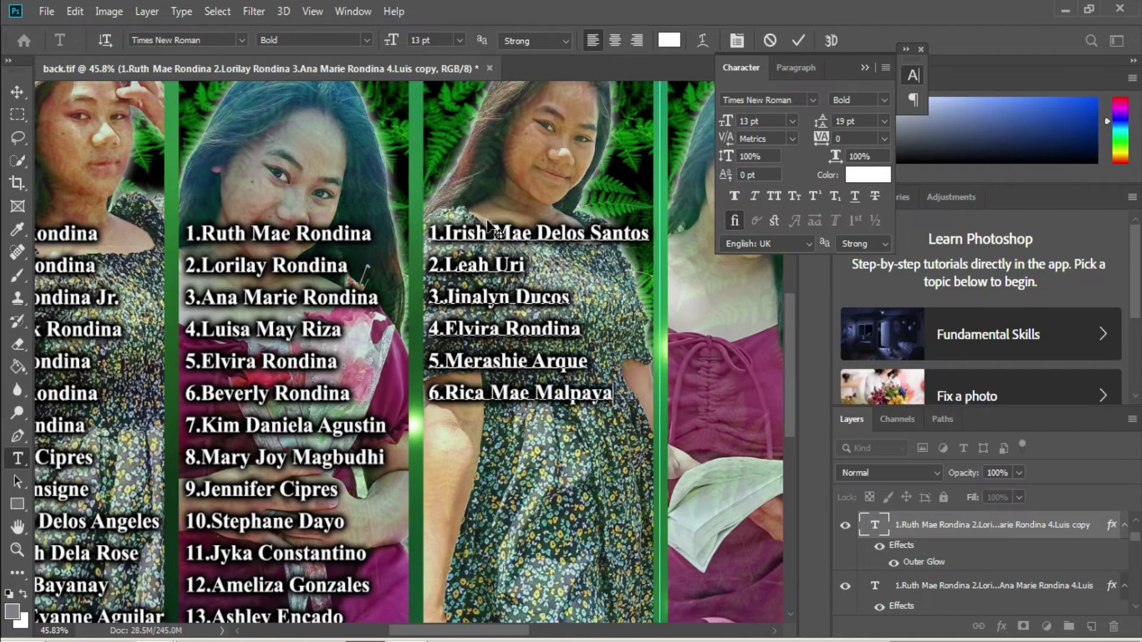
{"action": "type", "text": "7."}
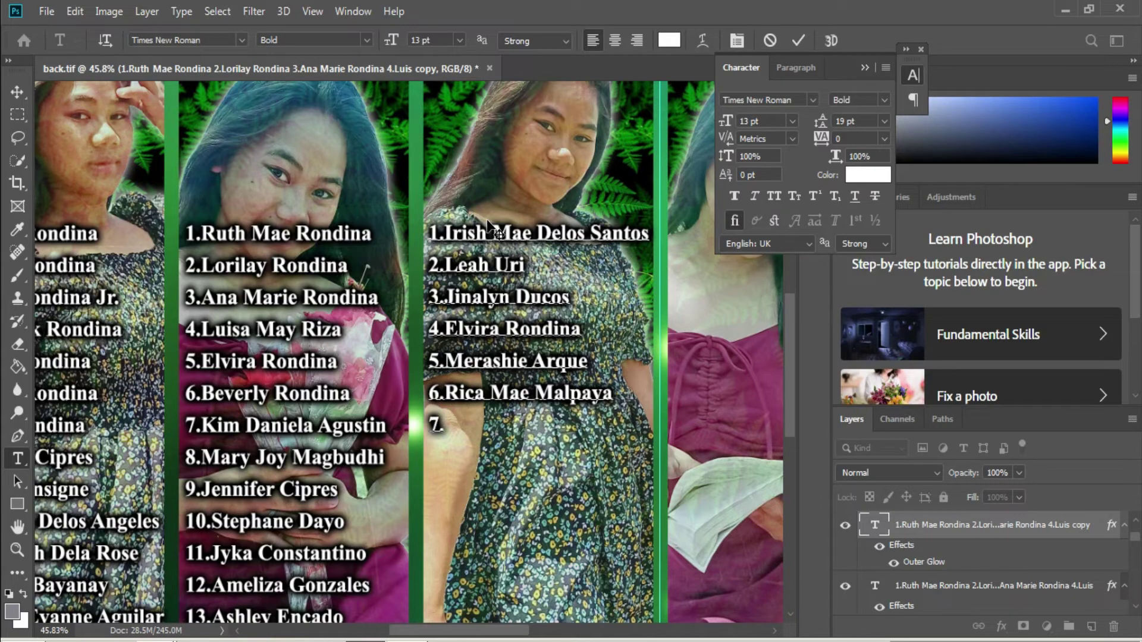
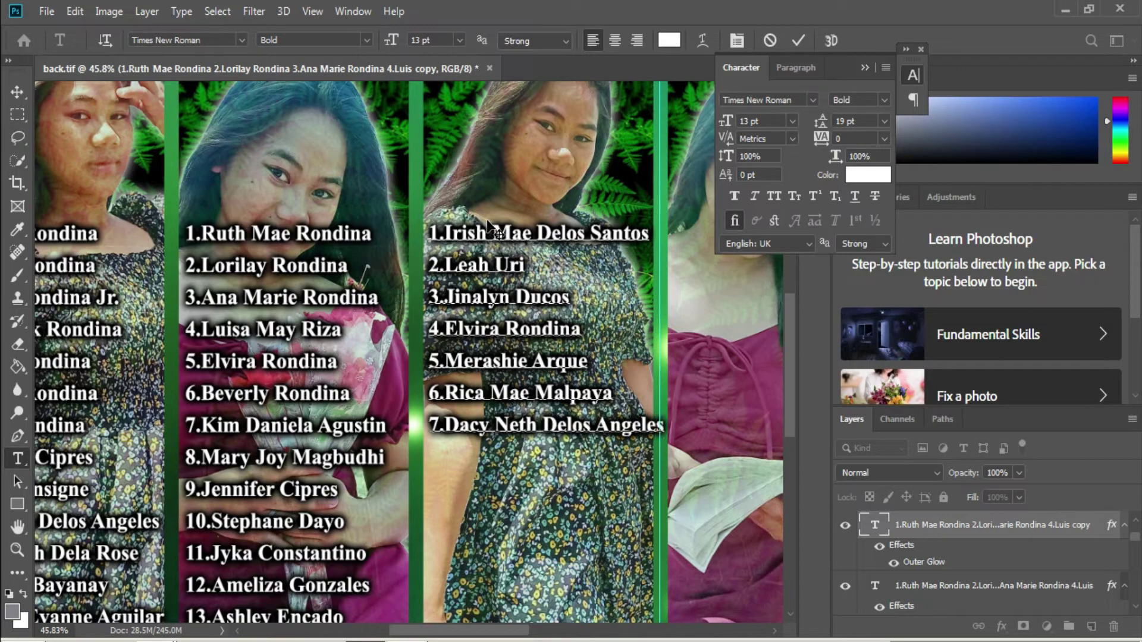
Enter names 7–9 in the third panel's list, fixing the eighth name's spelling
{"action": "key", "text": "Return"}
{"action": "type", "text": "8."}
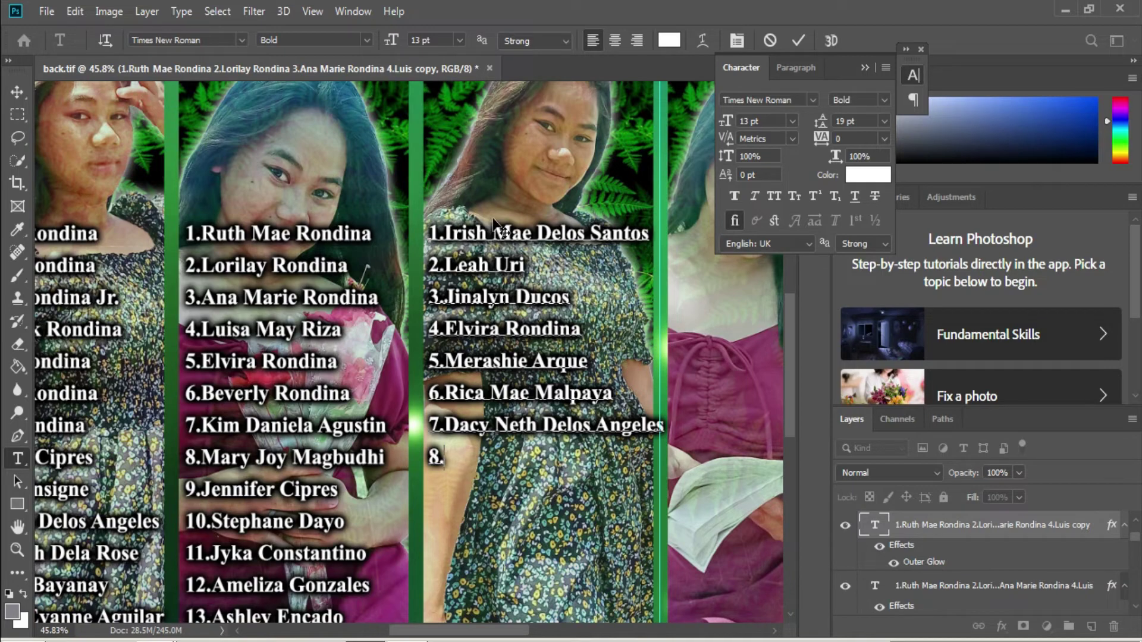
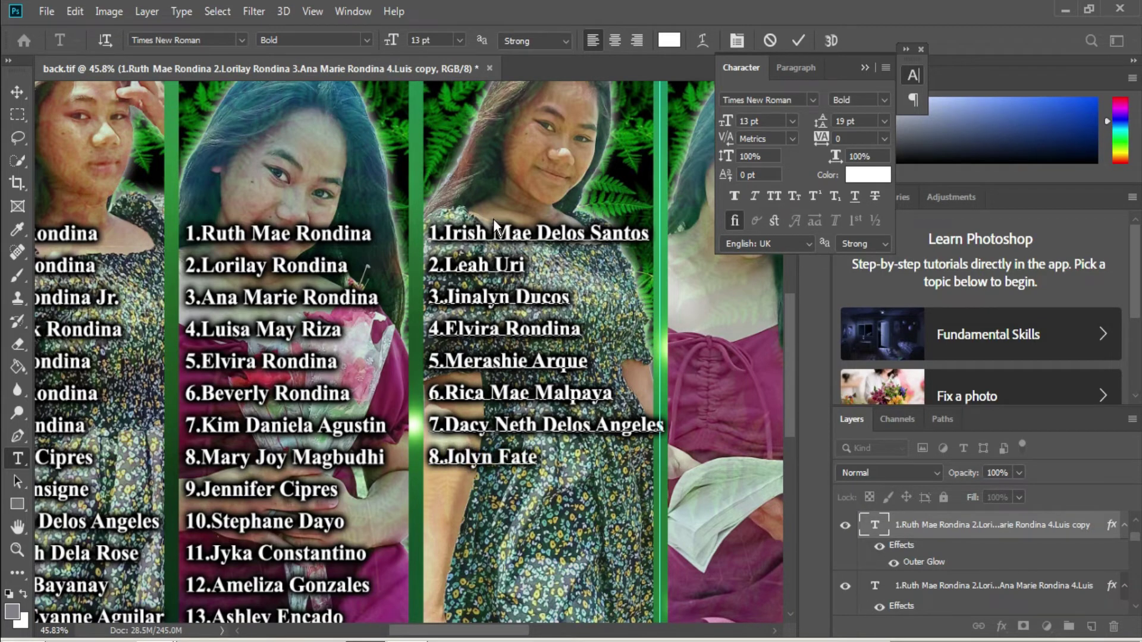
{"action": "key", "text": "Return"}
{"action": "type", "text": "9"}
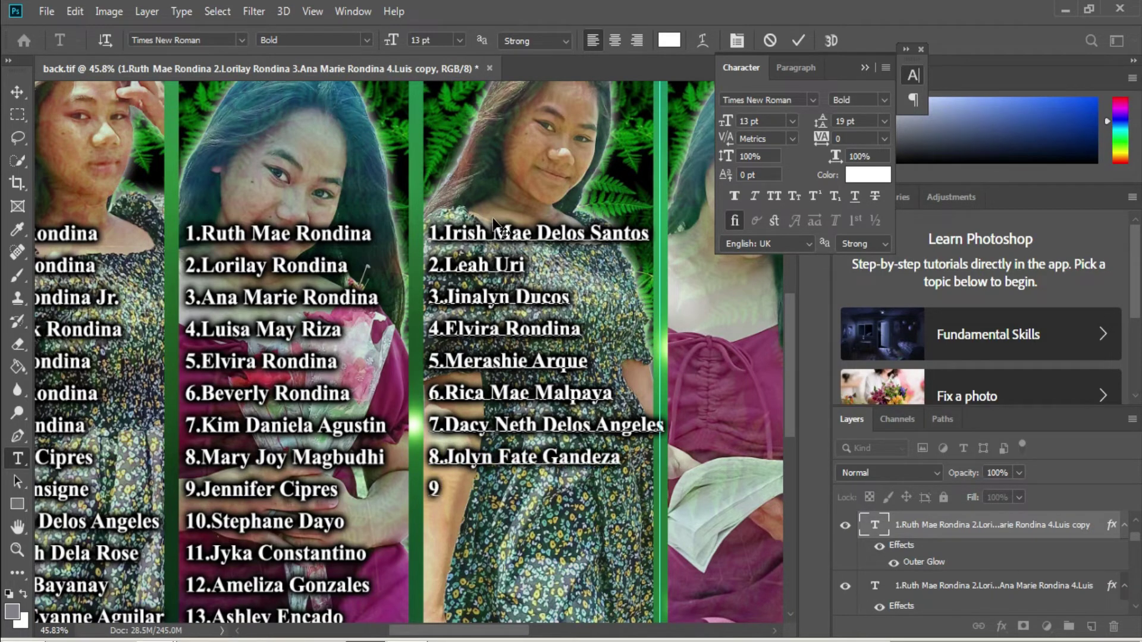
{"action": "type", "text": "."}
Enter names 10–12 and start line 13
{"action": "key", "text": "Return"}
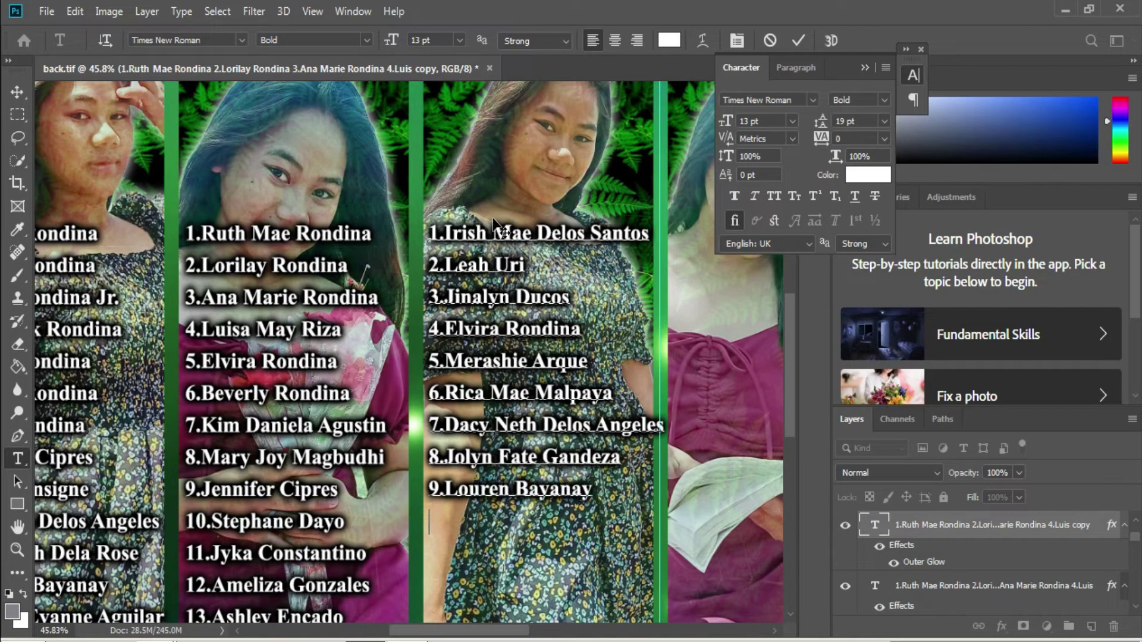
{"action": "type", "text": "10."}
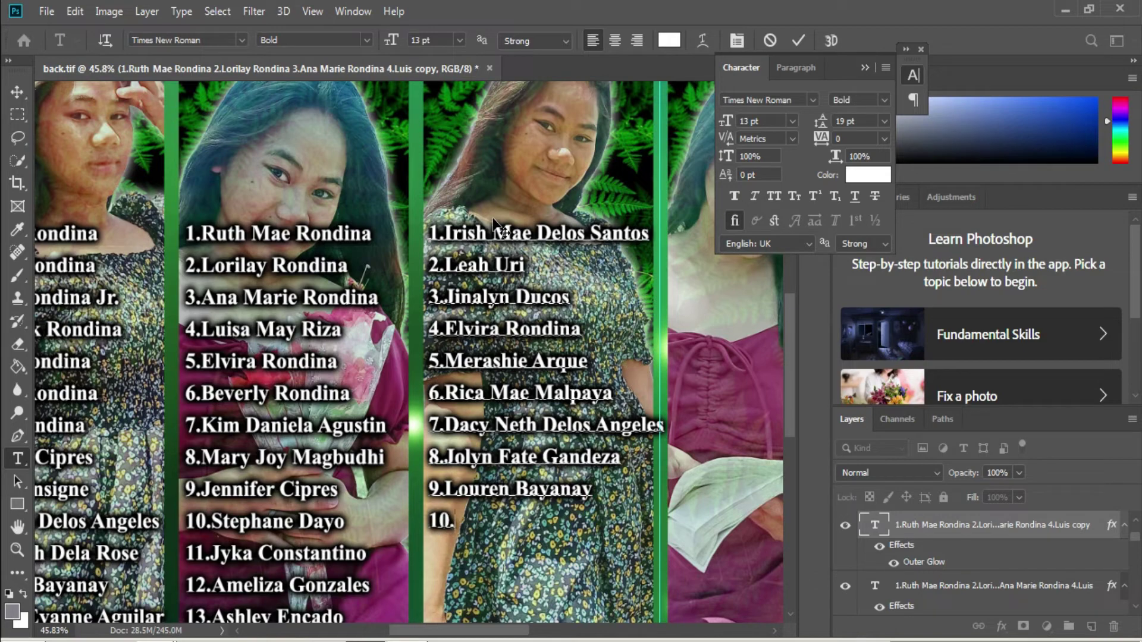
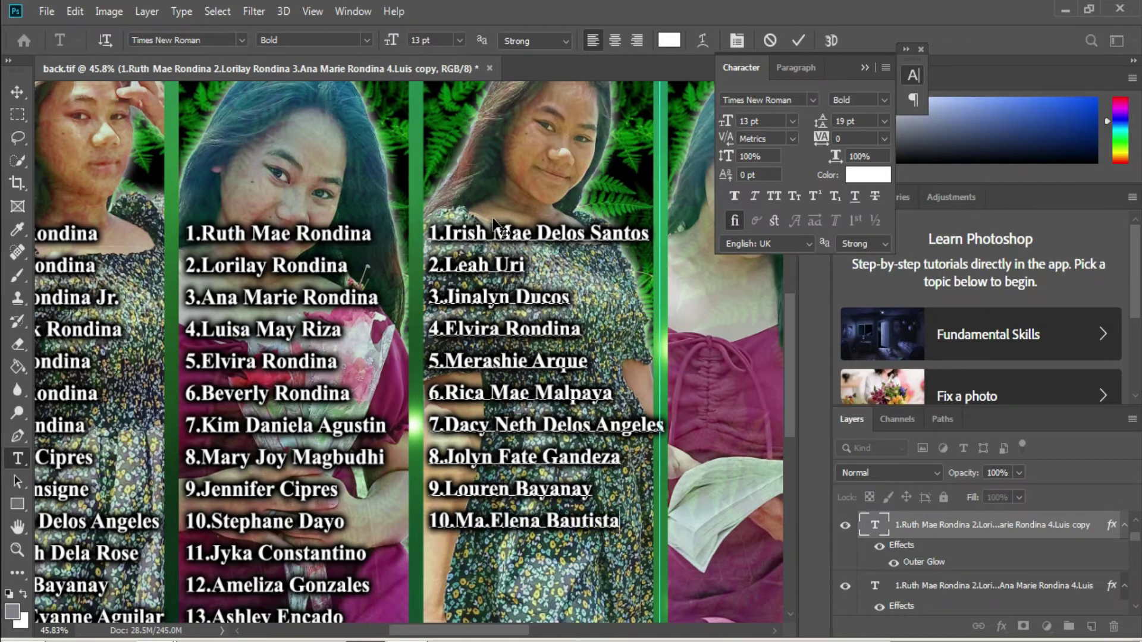
{"action": "key", "text": "Return"}
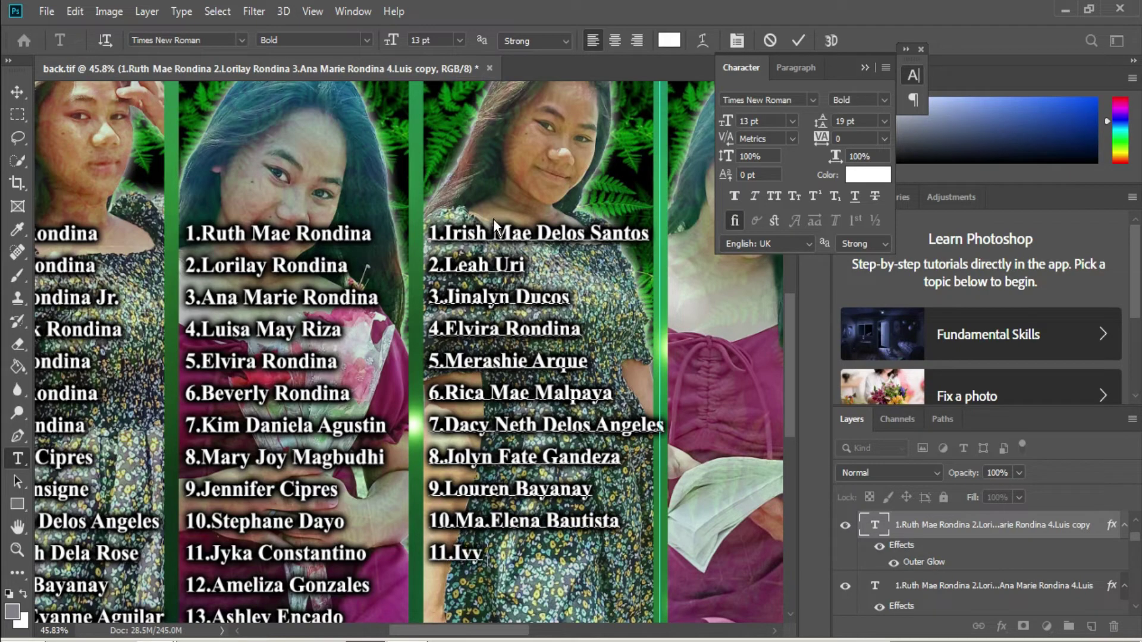
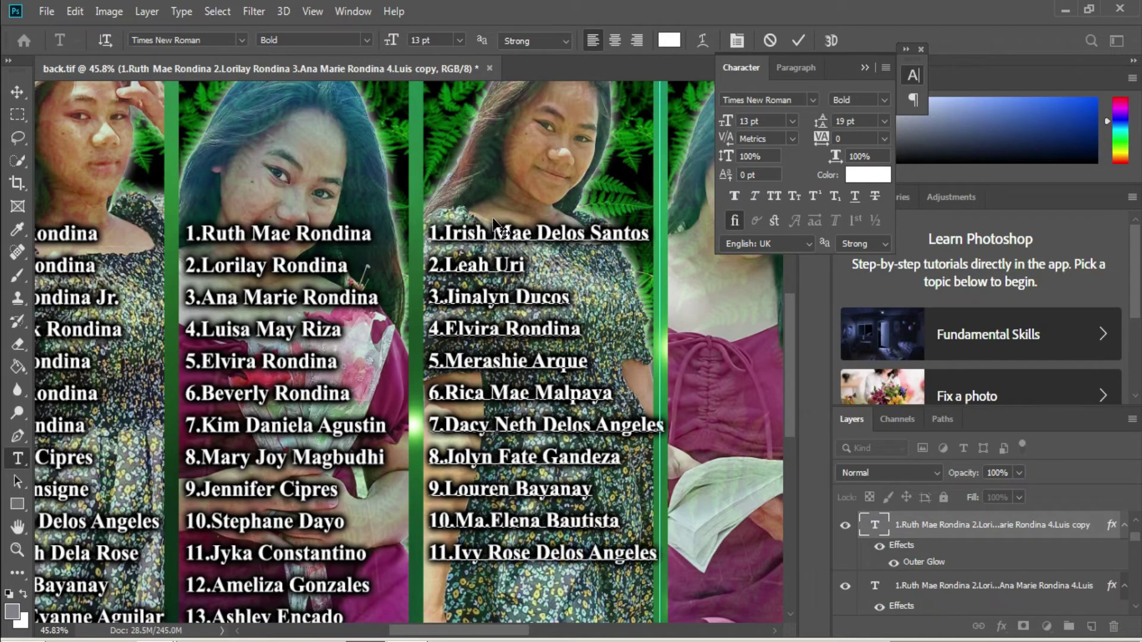
{"action": "key", "text": "Return"}
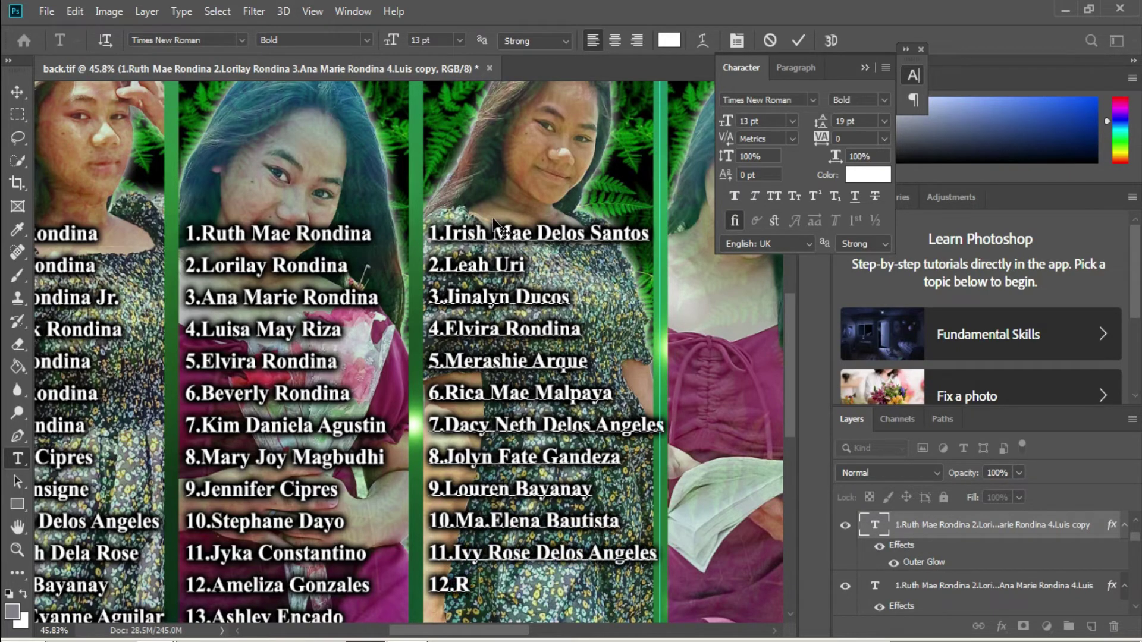
{"action": "key", "text": "Return"}
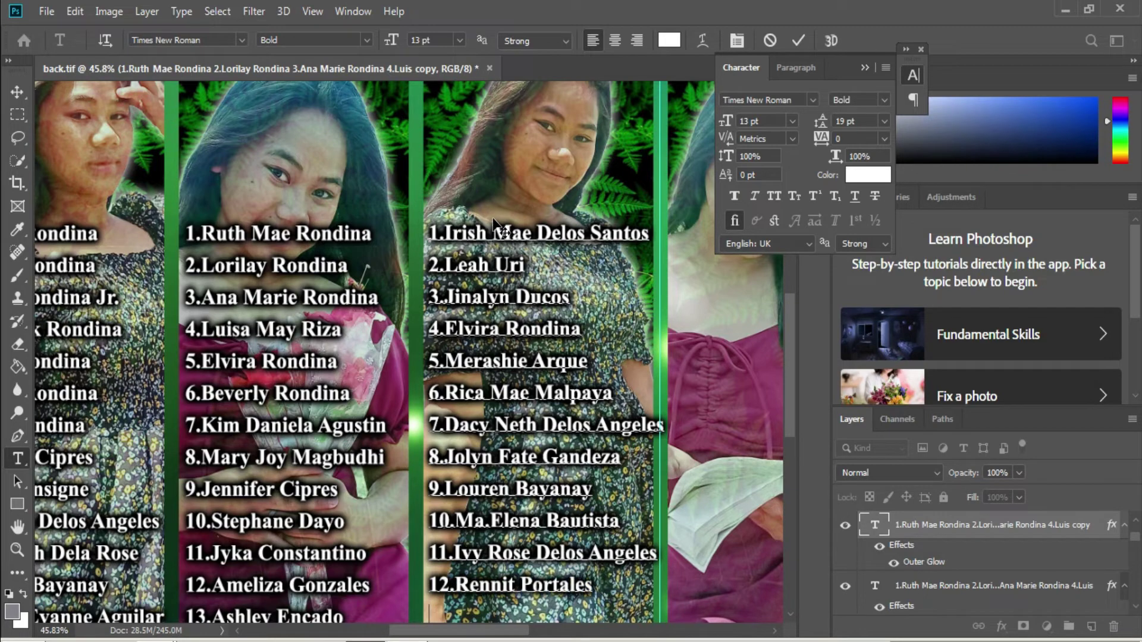
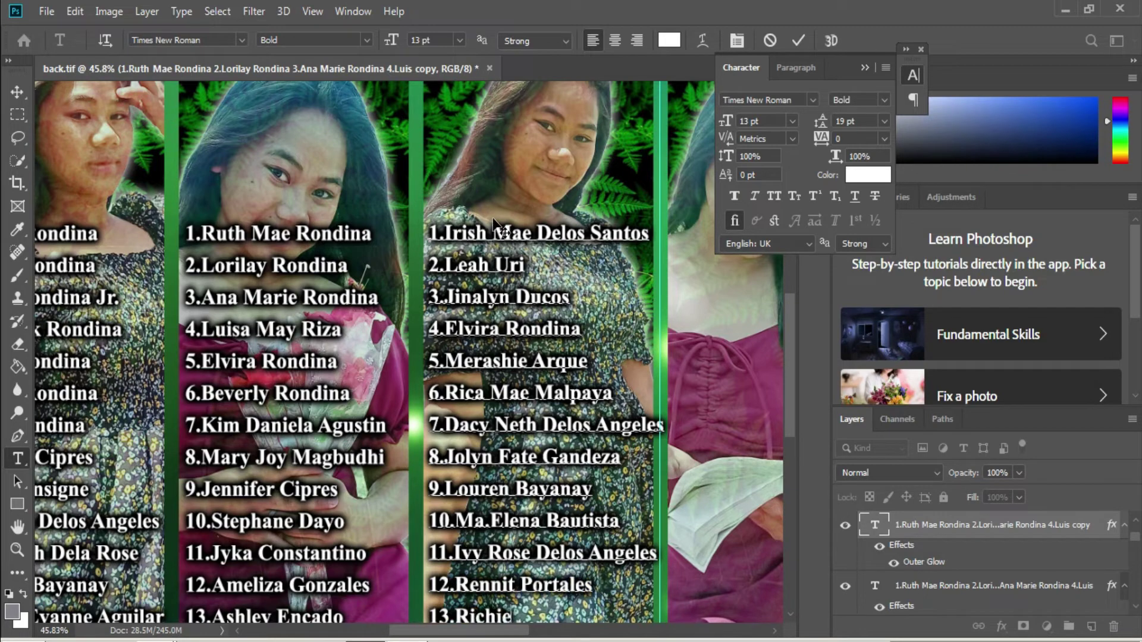
Enter names 13–15 in the third panel's list
{"action": "scroll", "coordinate": [580, 494], "scroll_direction": "down", "scroll_amount": 1}
{"action": "scroll", "coordinate": [580, 494], "scroll_direction": "down", "scroll_amount": 4}
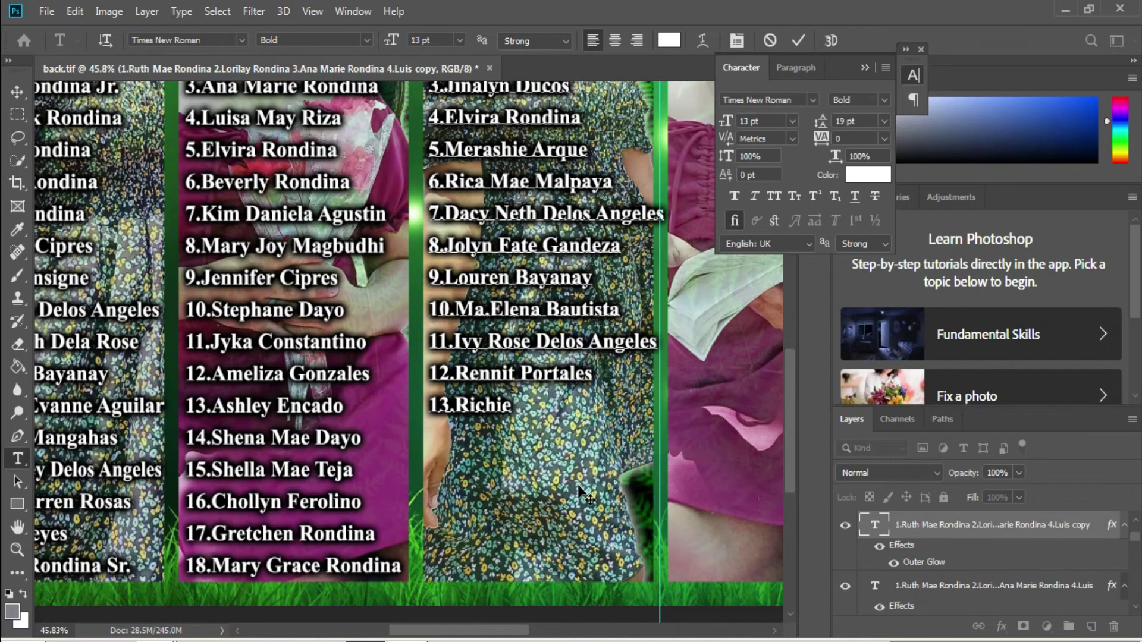
{"action": "key", "text": "Return"}
{"action": "type", "text": "14."}
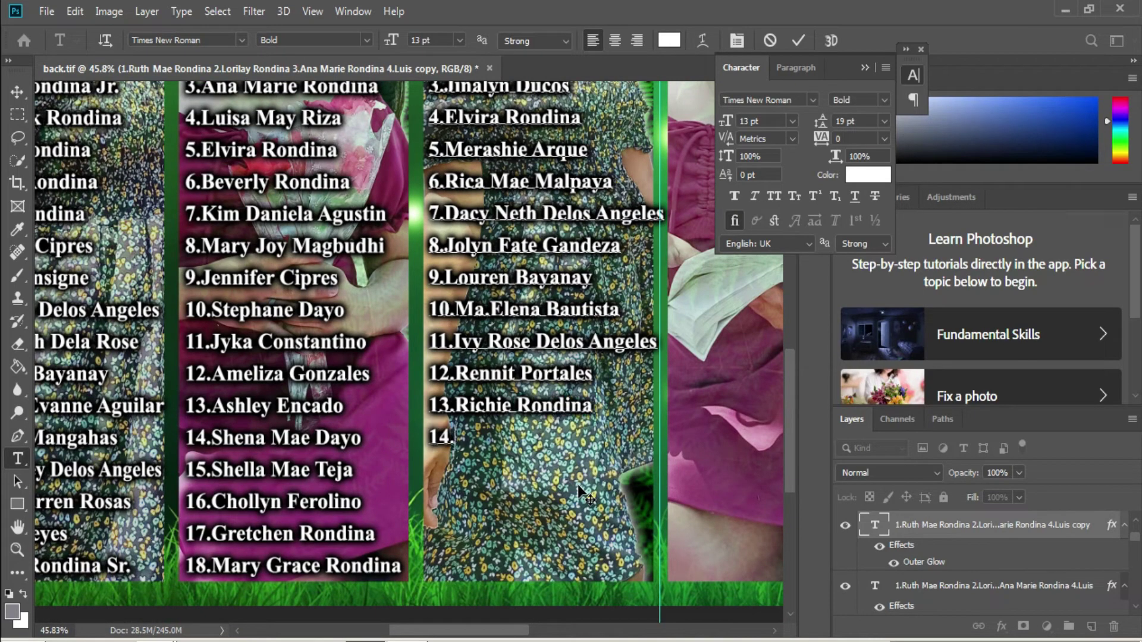
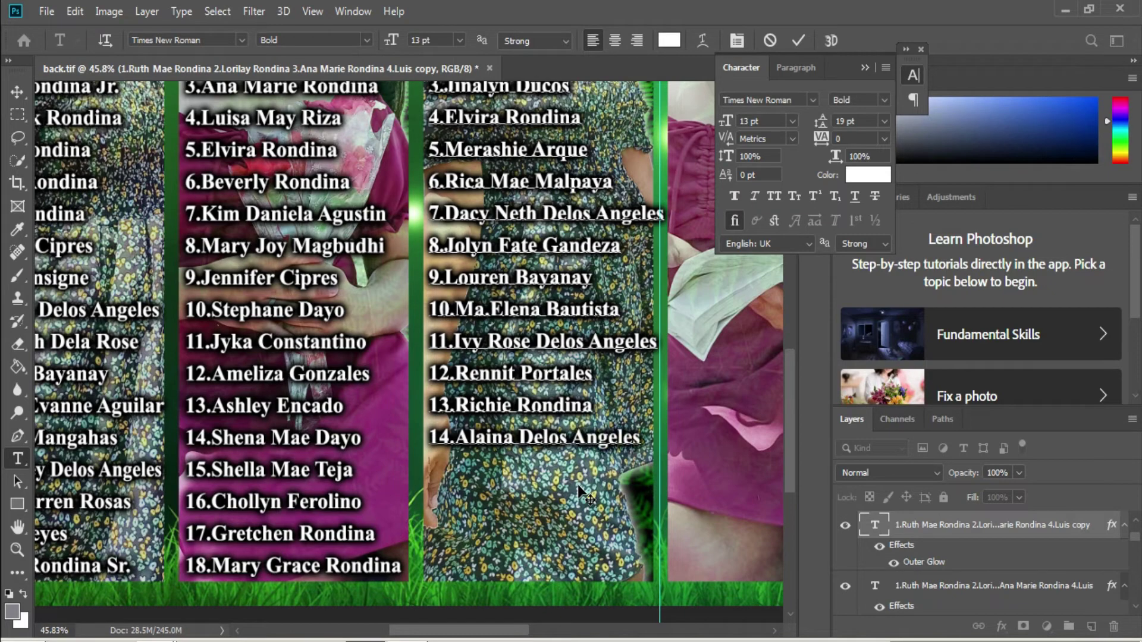
{"action": "key", "text": "Return"}
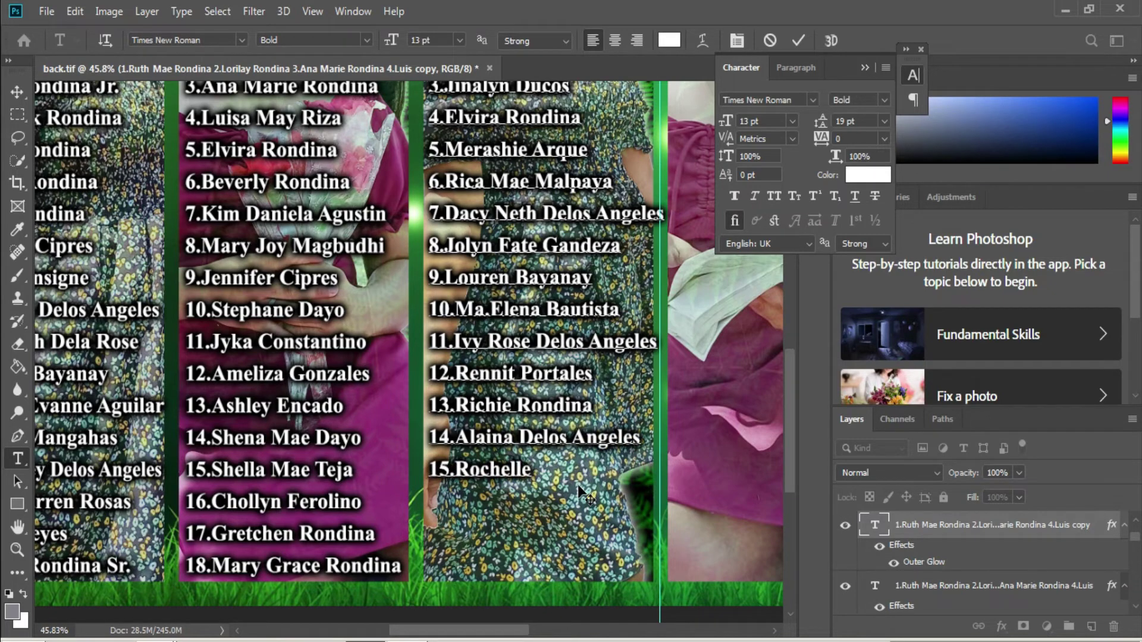
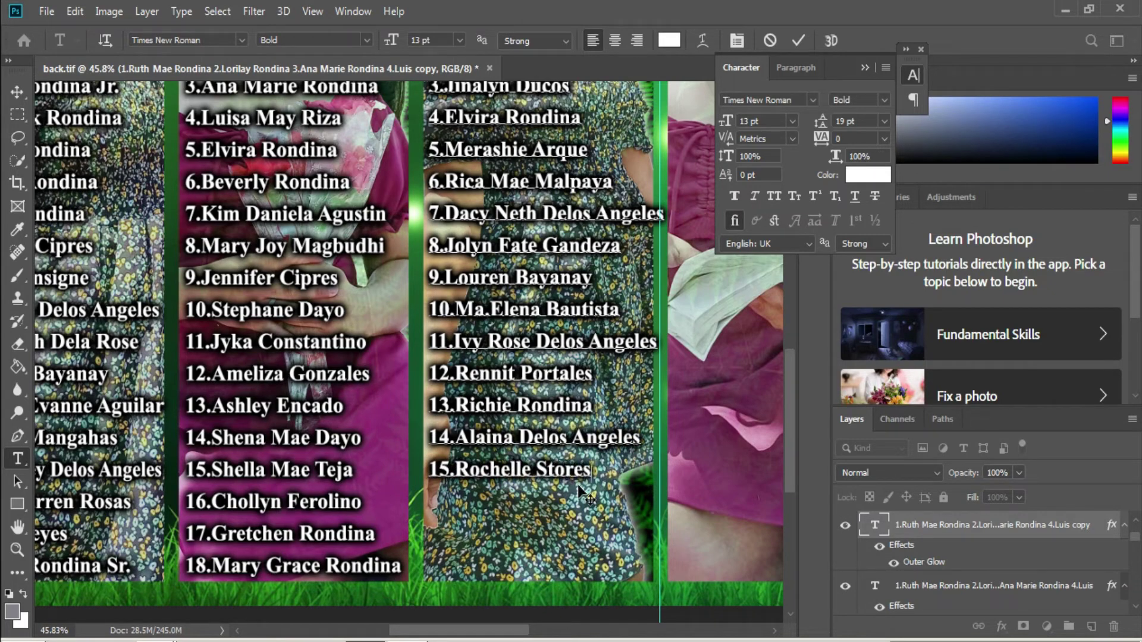
Enter names 16–18 and commit the completed list
{"action": "key", "text": "Return"}
{"action": "type", "text": "16."}
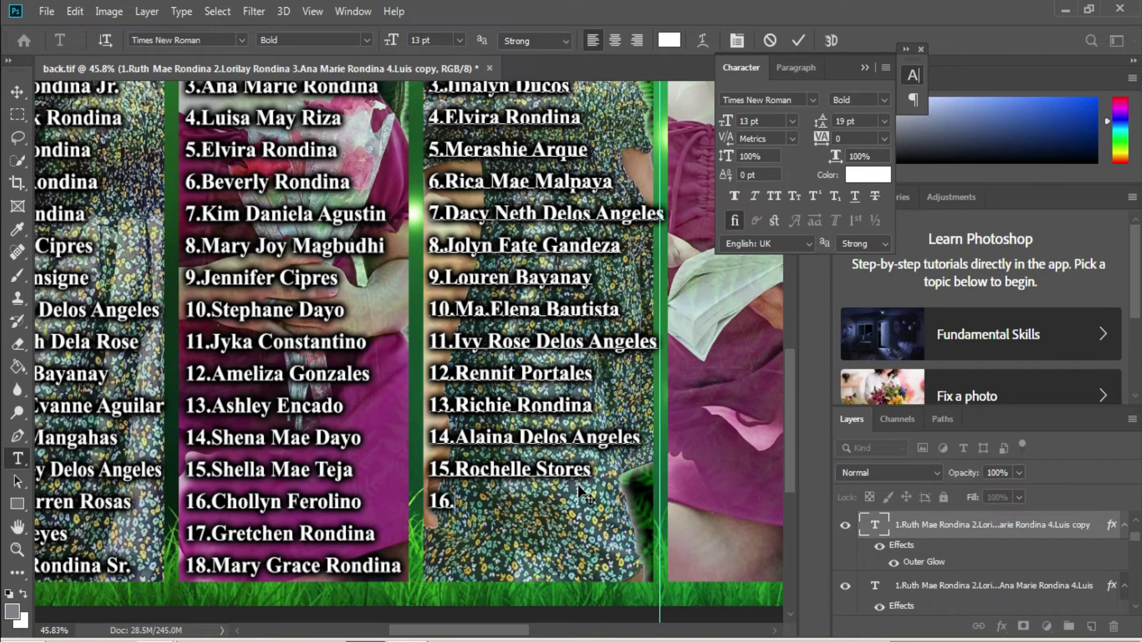
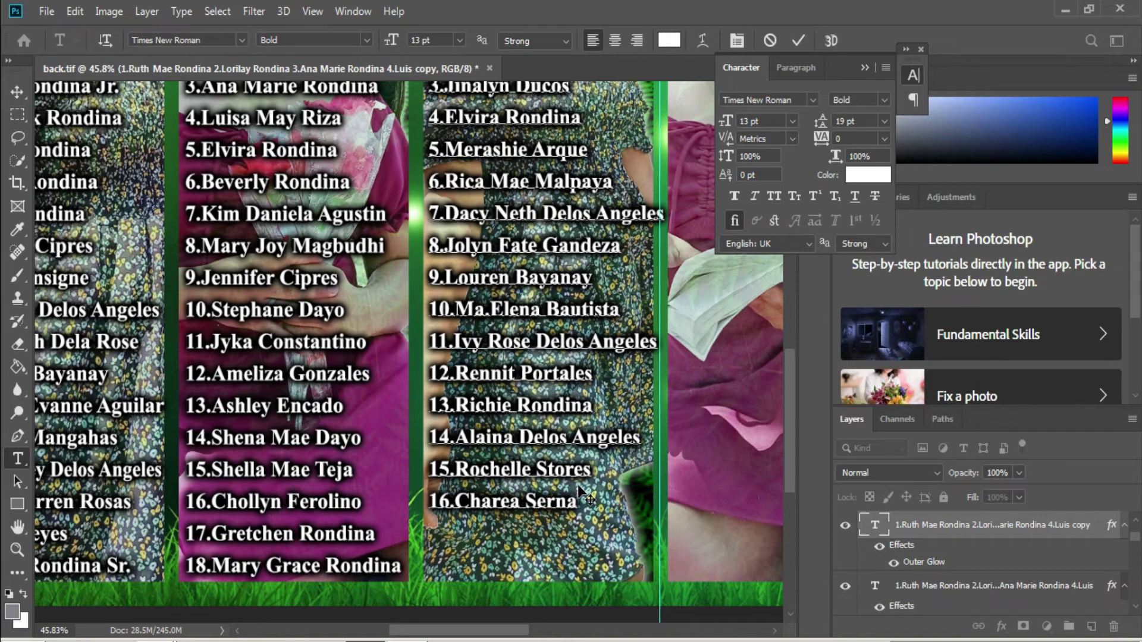
{"action": "key", "text": "Return"}
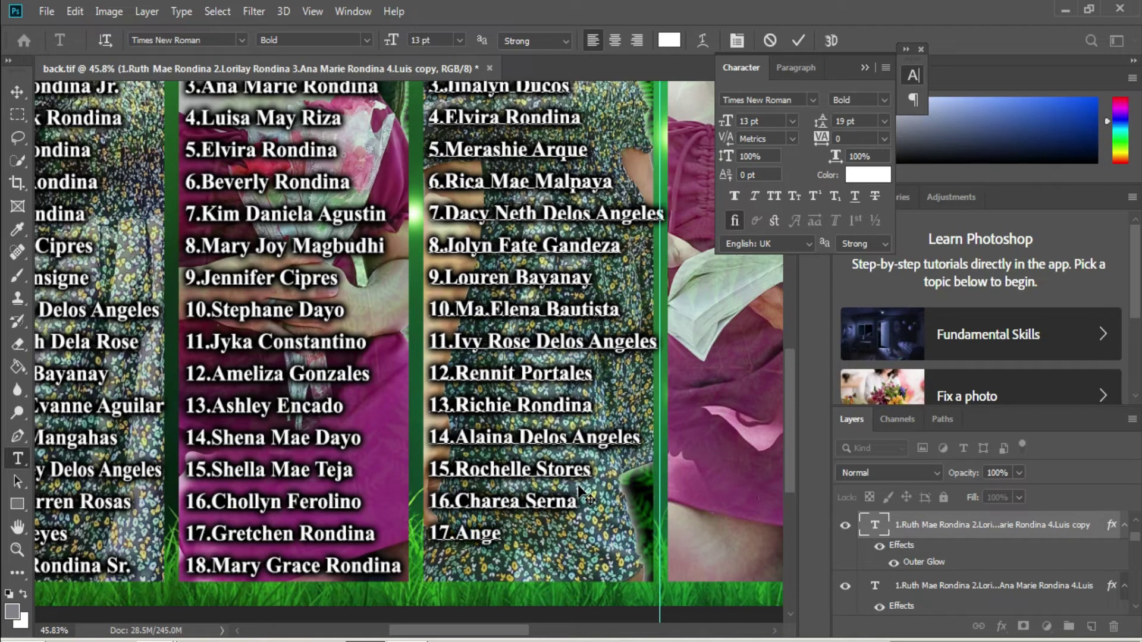
{"action": "key", "text": "Return"}
{"action": "type", "text": "18"}
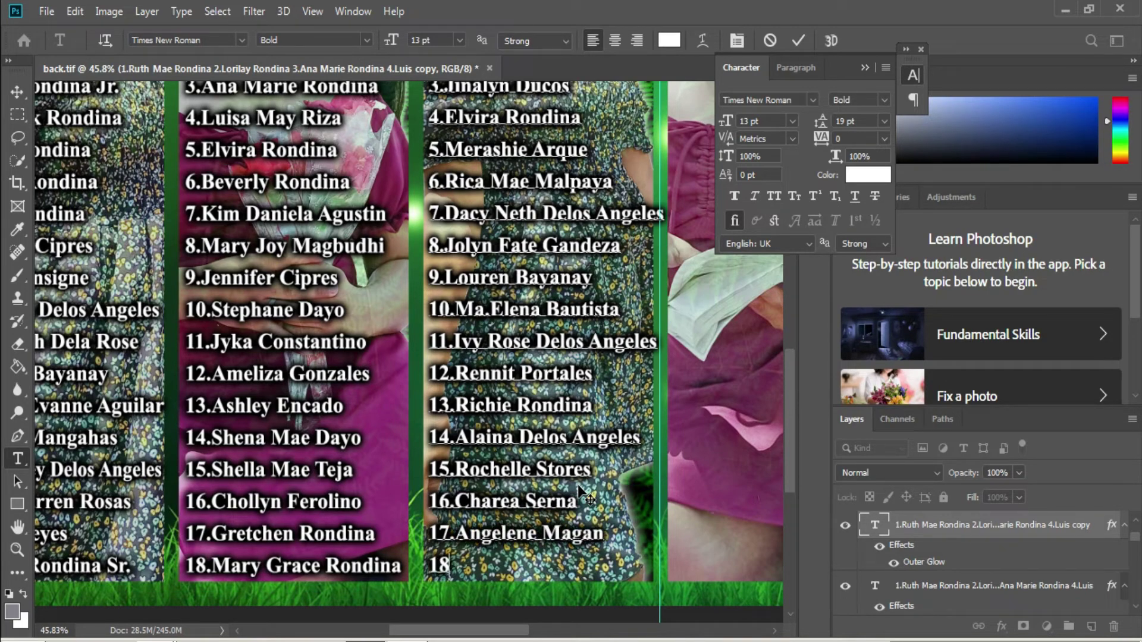
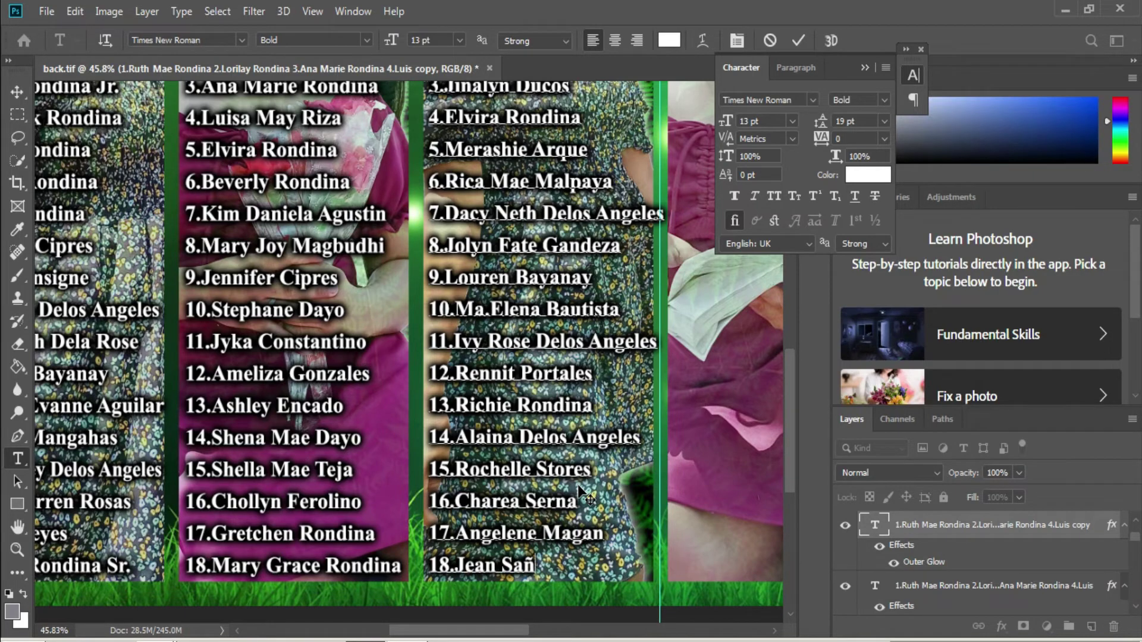
{"action": "key", "text": "ctrl+Return"}
Save the document with Ctrl+S
{"action": "scroll", "coordinate": [423, 550], "scroll_direction": "down", "scroll_amount": 2}
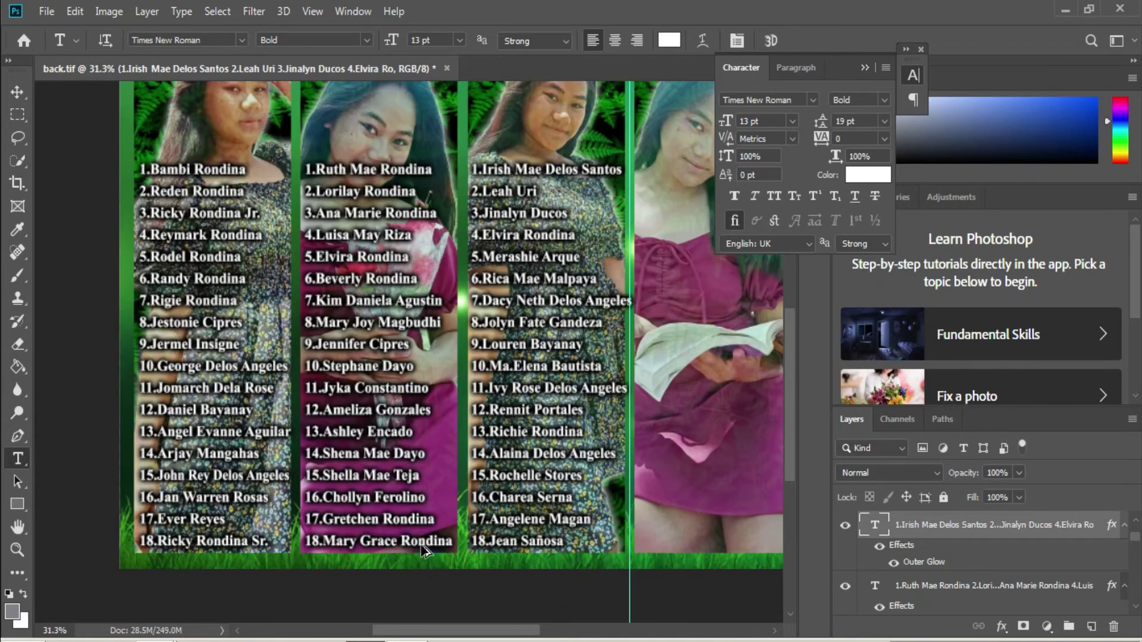
{"action": "scroll", "coordinate": [424, 550], "scroll_direction": "down", "scroll_amount": 1}
{"action": "scroll", "coordinate": [423, 551], "scroll_direction": "right", "scroll_amount": 3}
{"action": "key", "text": "ctrl+s"}
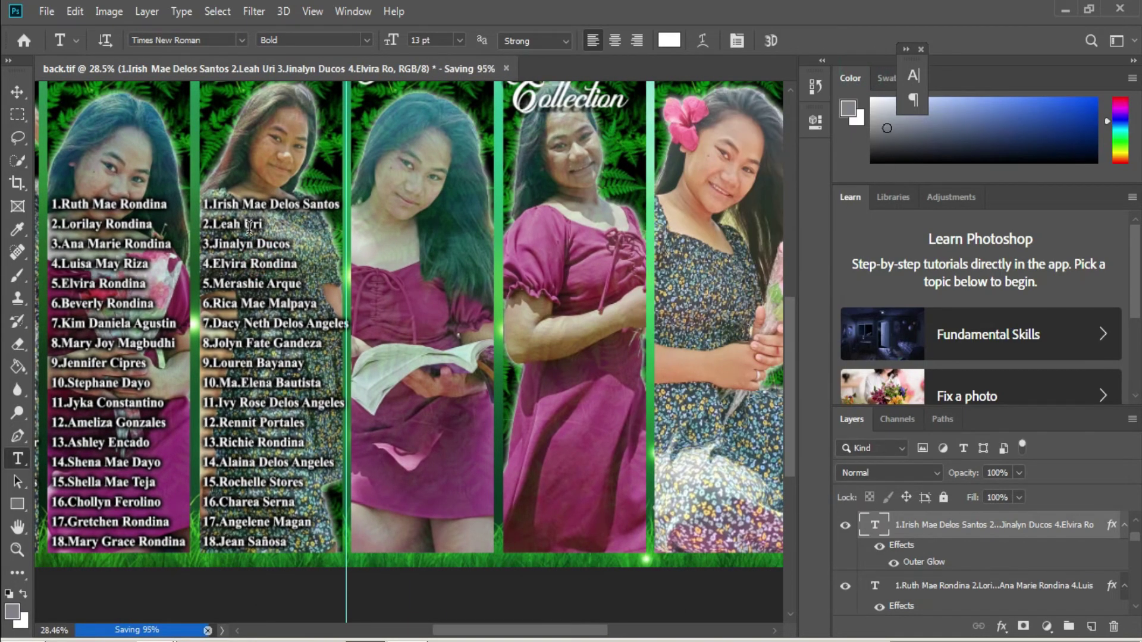
Duplicate the name list onto the next panel and select all its text for replacement
{"action": "key", "text": "v"}
{"action": "left_click_drag", "start_coordinate": [249, 226], "coordinate": [401, 227], "text": "alt"}
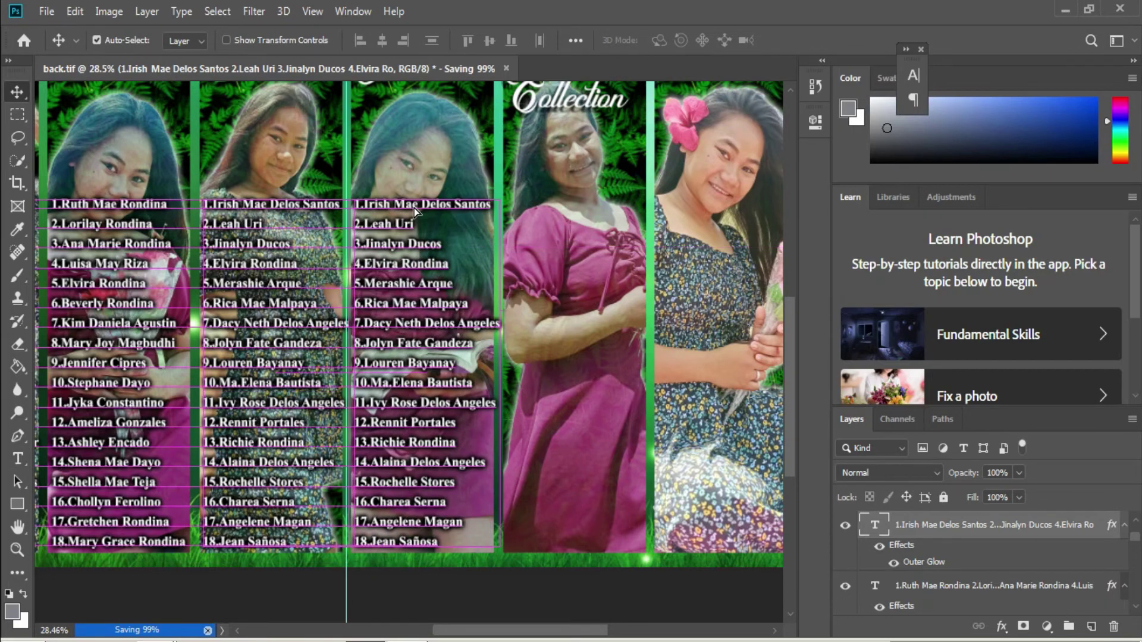
{"action": "key", "text": "t"}
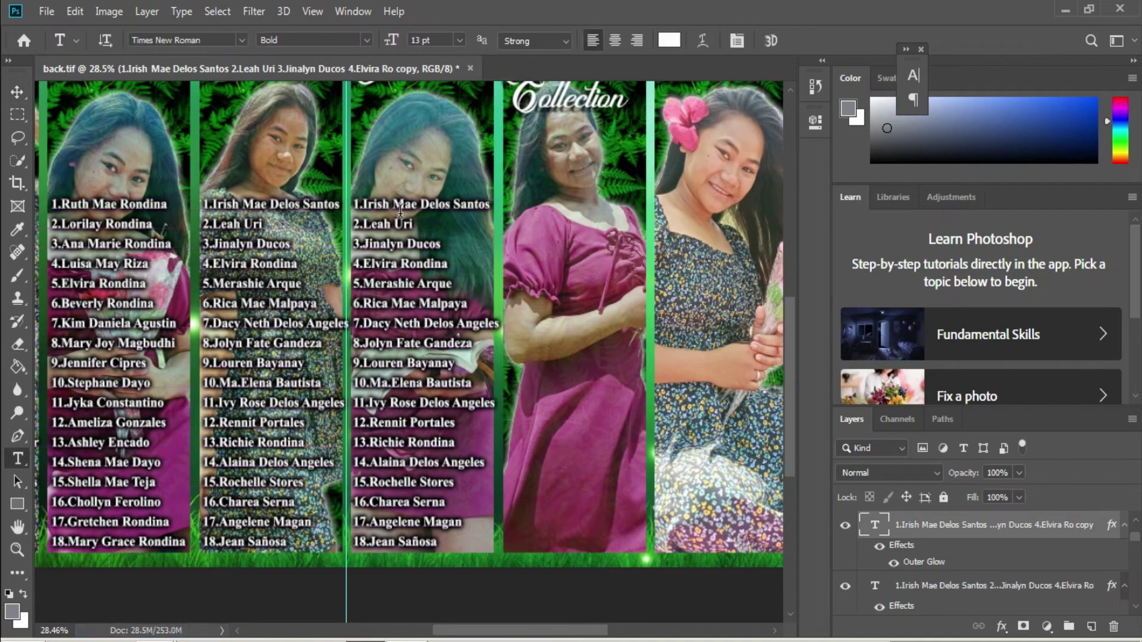
{"action": "left_click", "coordinate": [400, 210]}
{"action": "key", "text": "ctrl+a"}
Type numbered names 1–6 into the new panel's list
{"action": "type", "text": "1."}
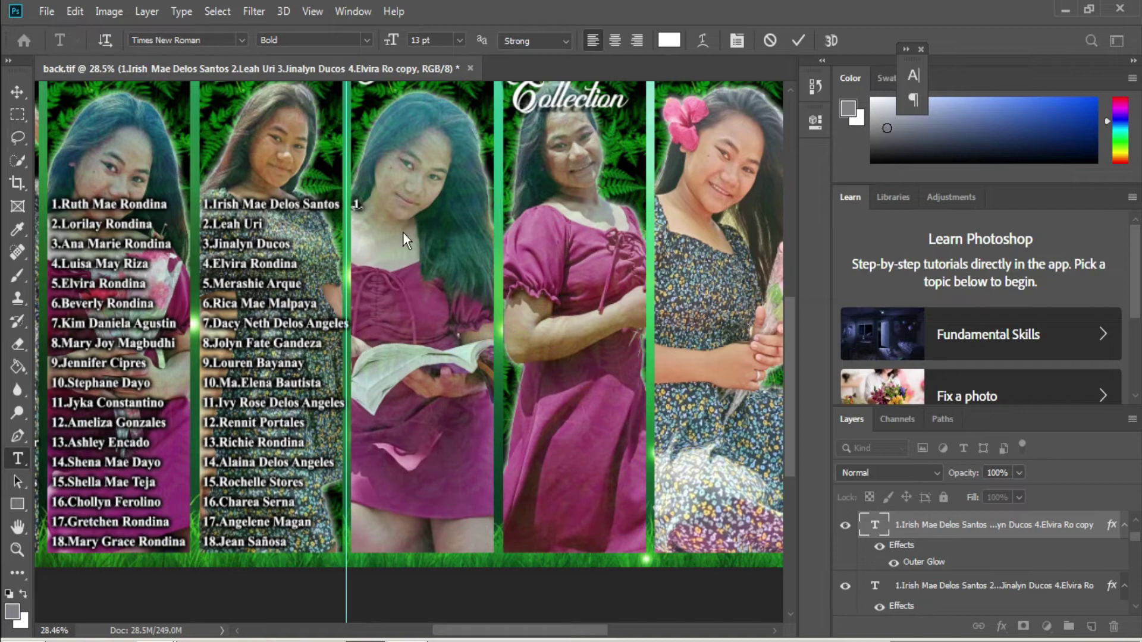
{"action": "key", "text": "Return"}
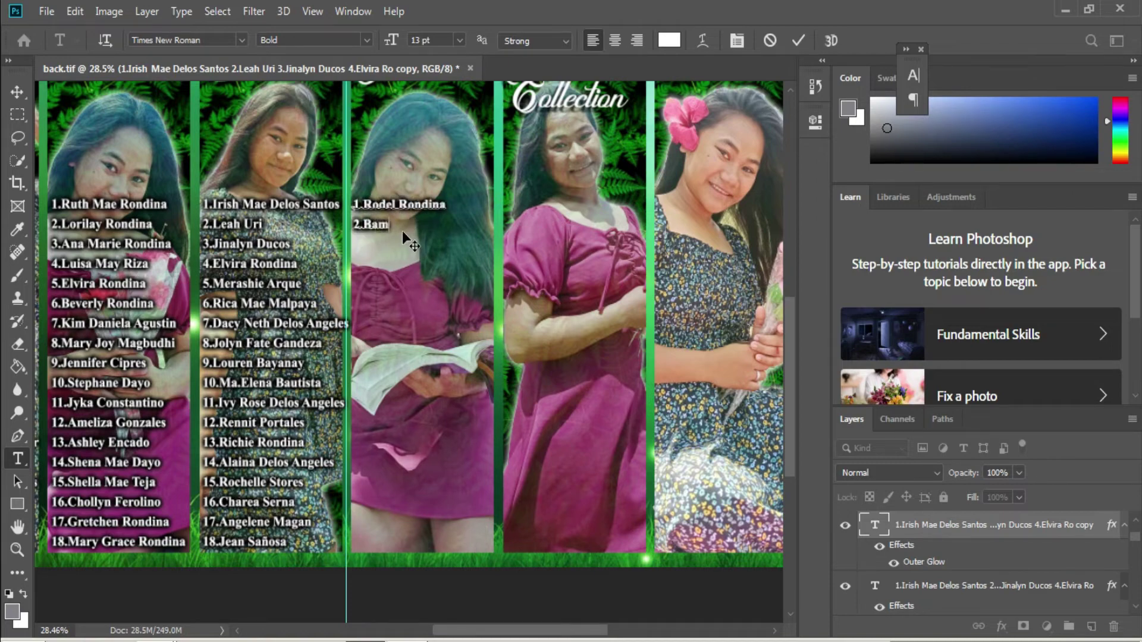
{"action": "key", "text": "Return"}
{"action": "type", "text": "3."}
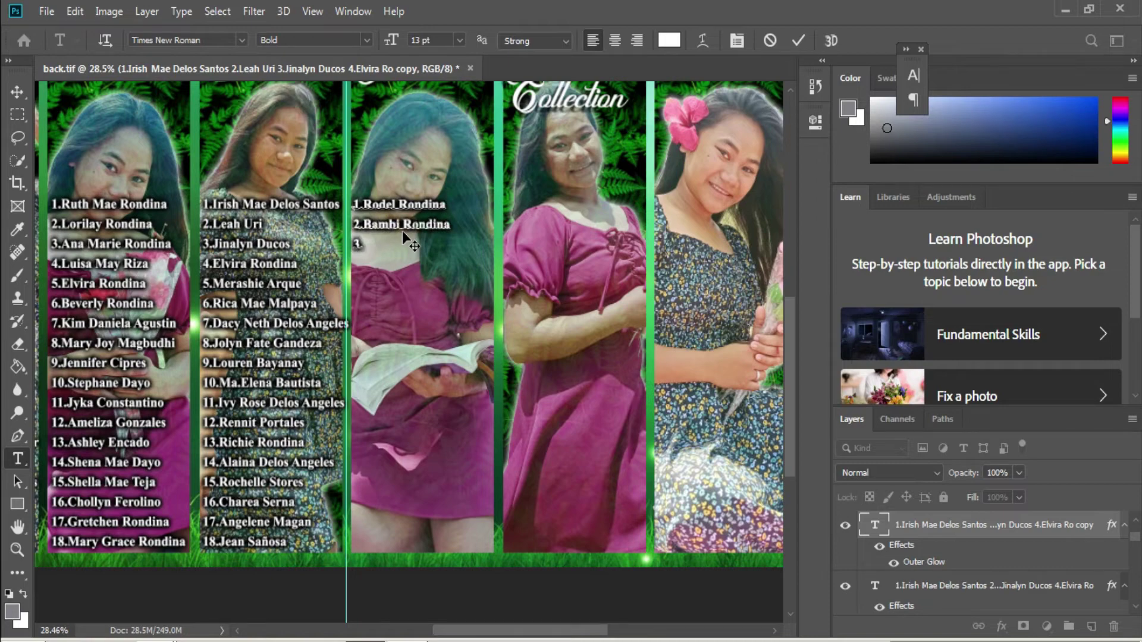
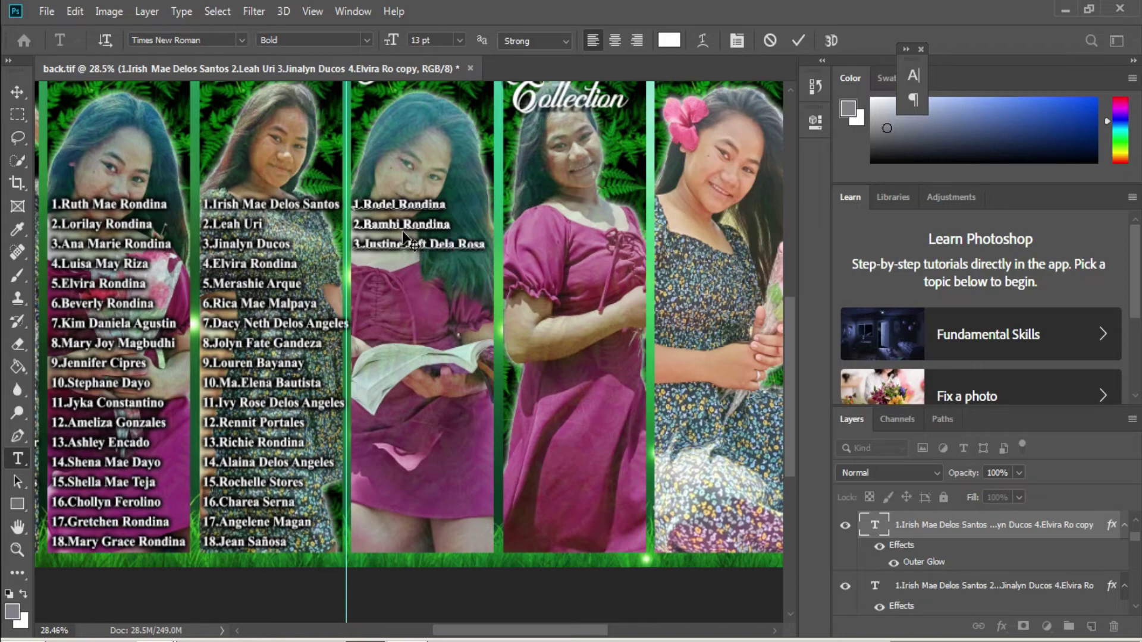
{"action": "key", "text": "Return"}
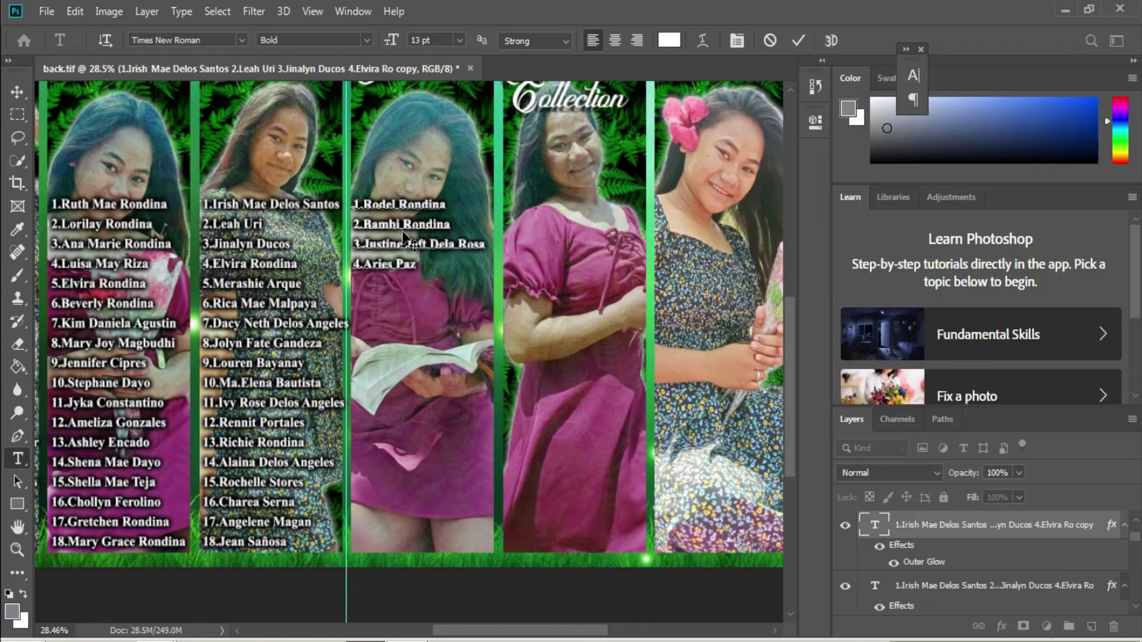
{"action": "key", "text": "Return"}
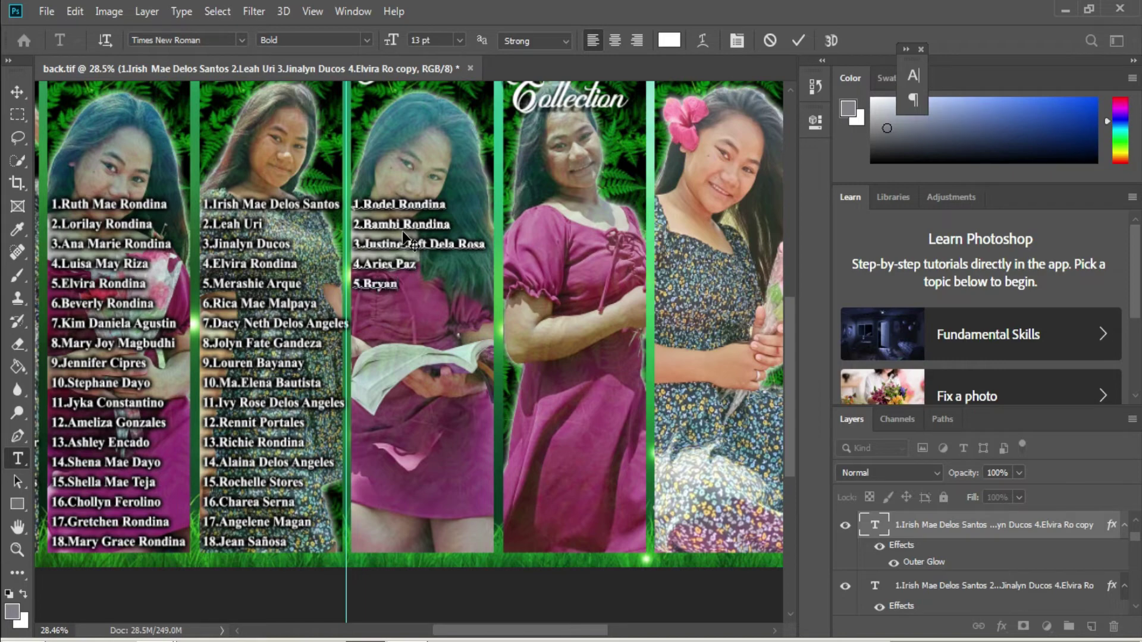
{"action": "key", "text": "Return"}
{"action": "type", "text": "6."}
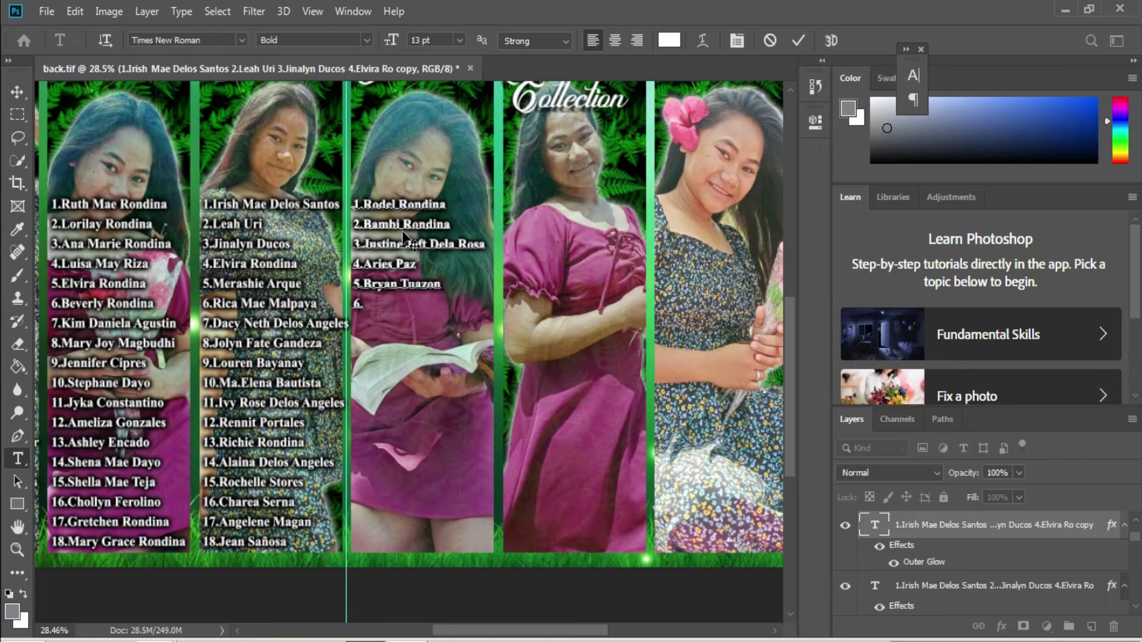
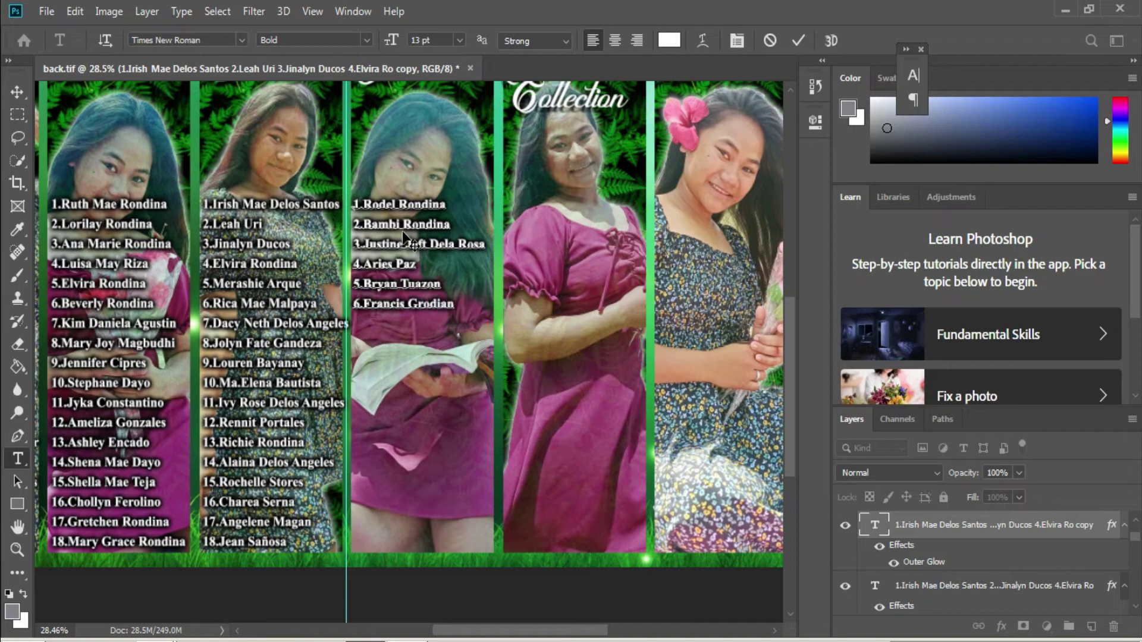
Add numbered names 7–13 to the list
{"action": "key", "text": "Return"}
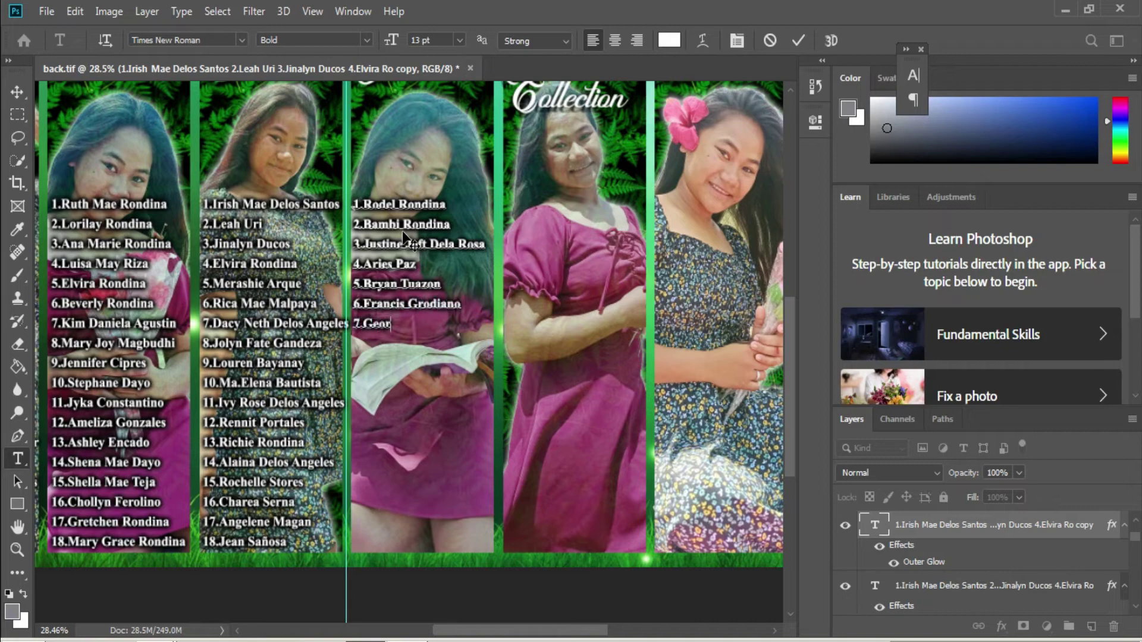
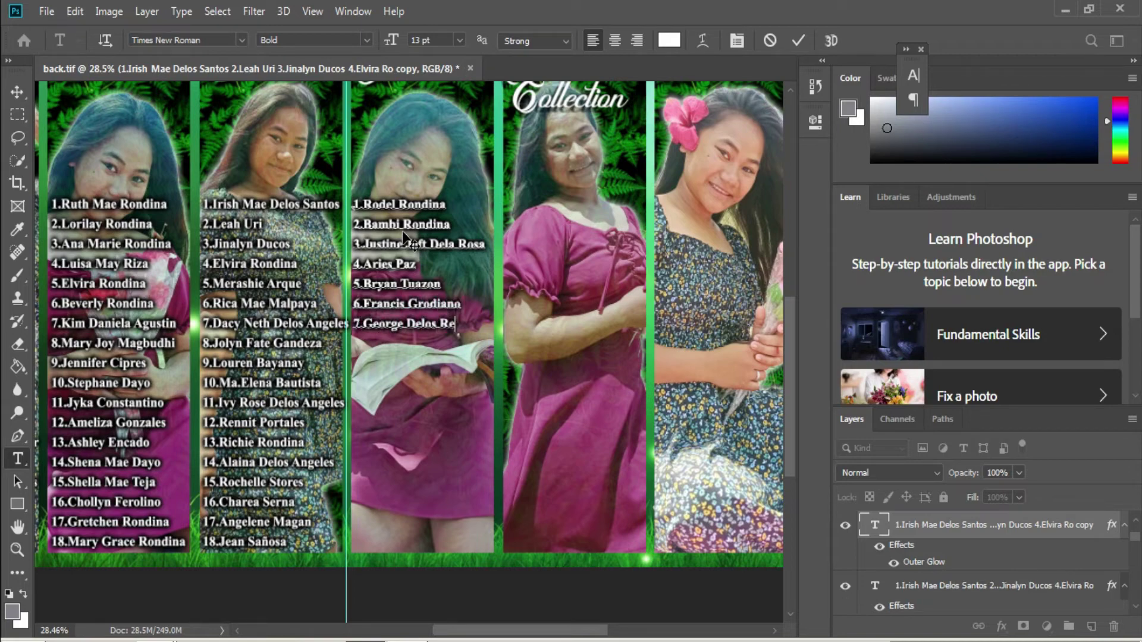
{"action": "key", "text": "Return"}
{"action": "type", "text": "8."}
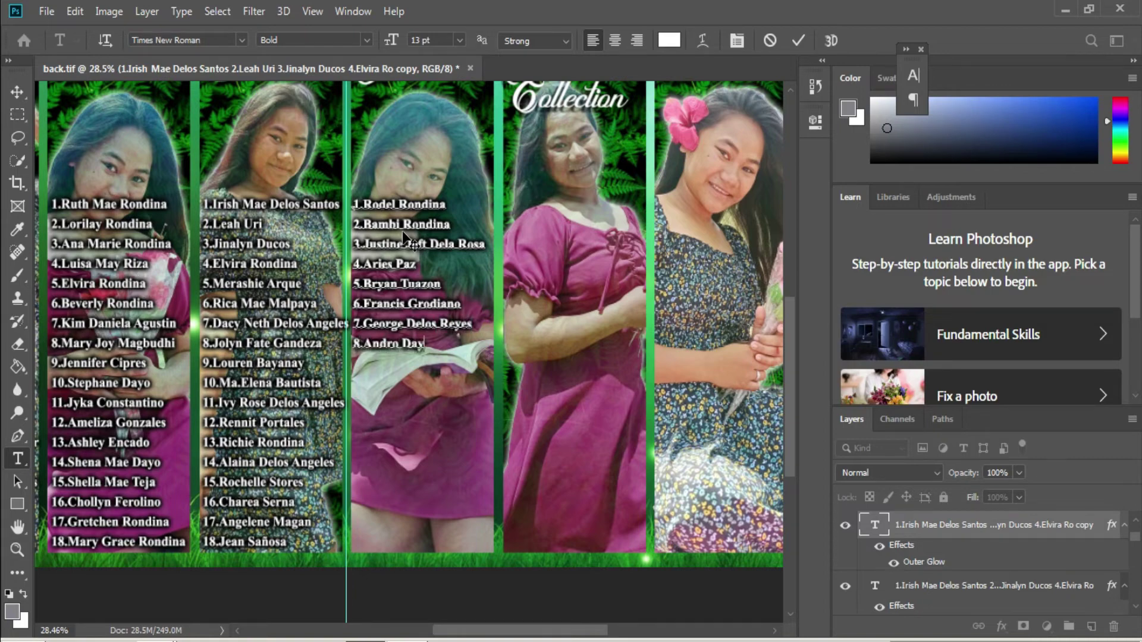
{"action": "key", "text": "Return"}
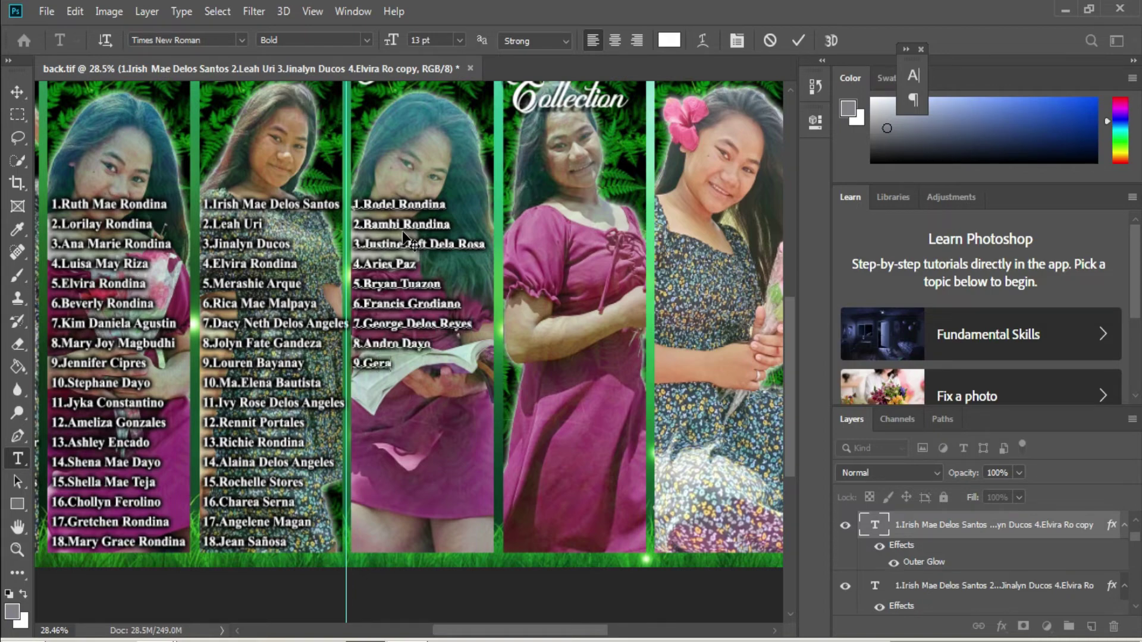
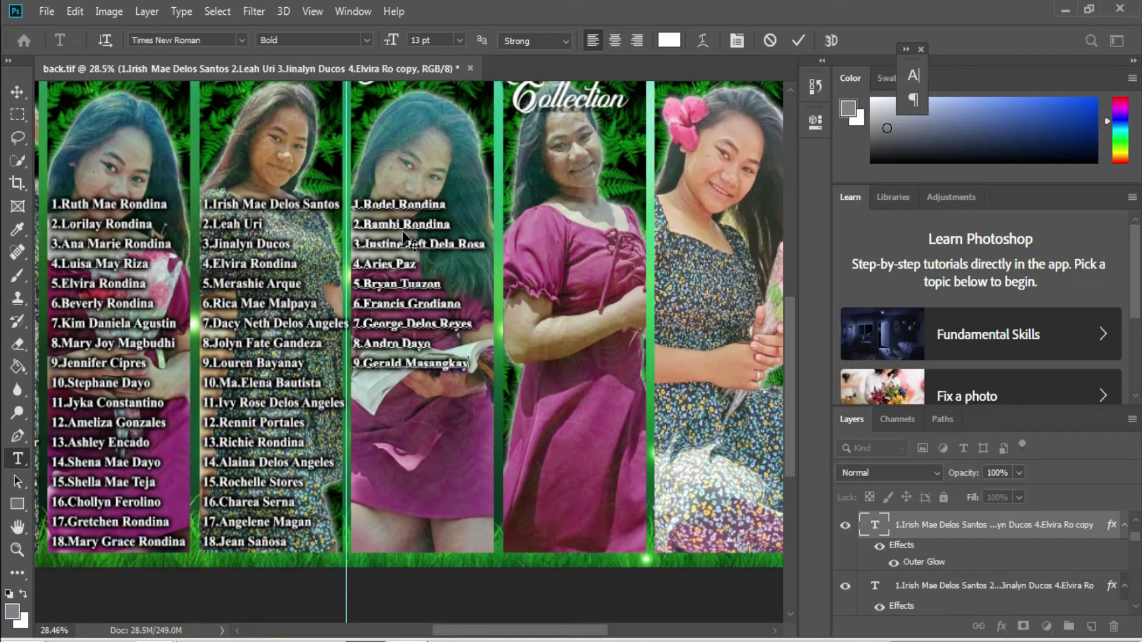
{"action": "key", "text": "Return"}
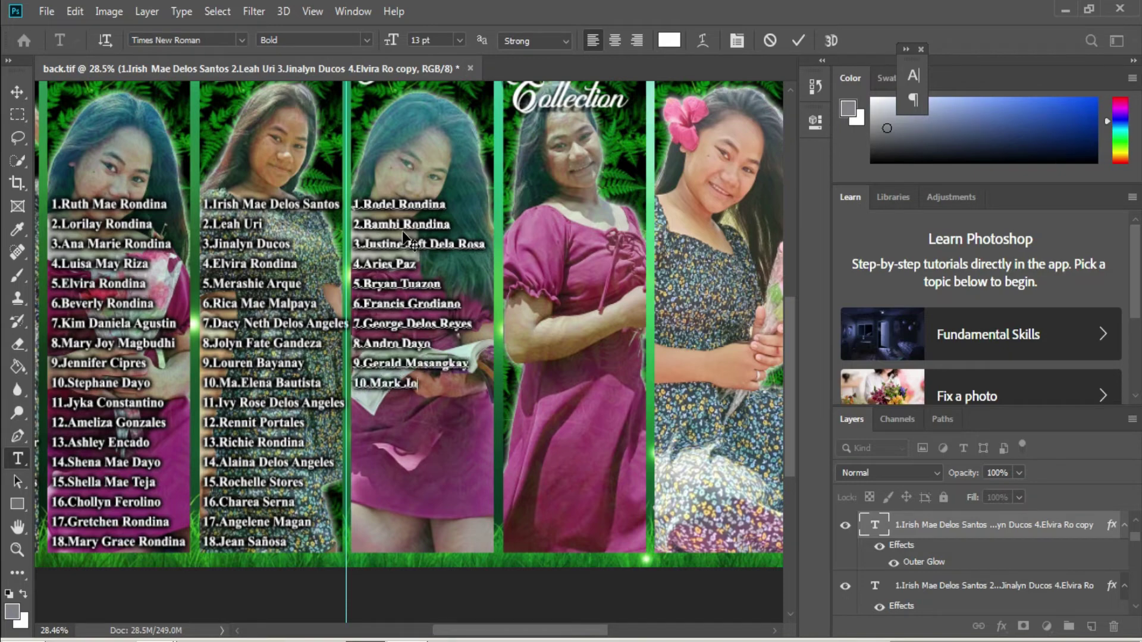
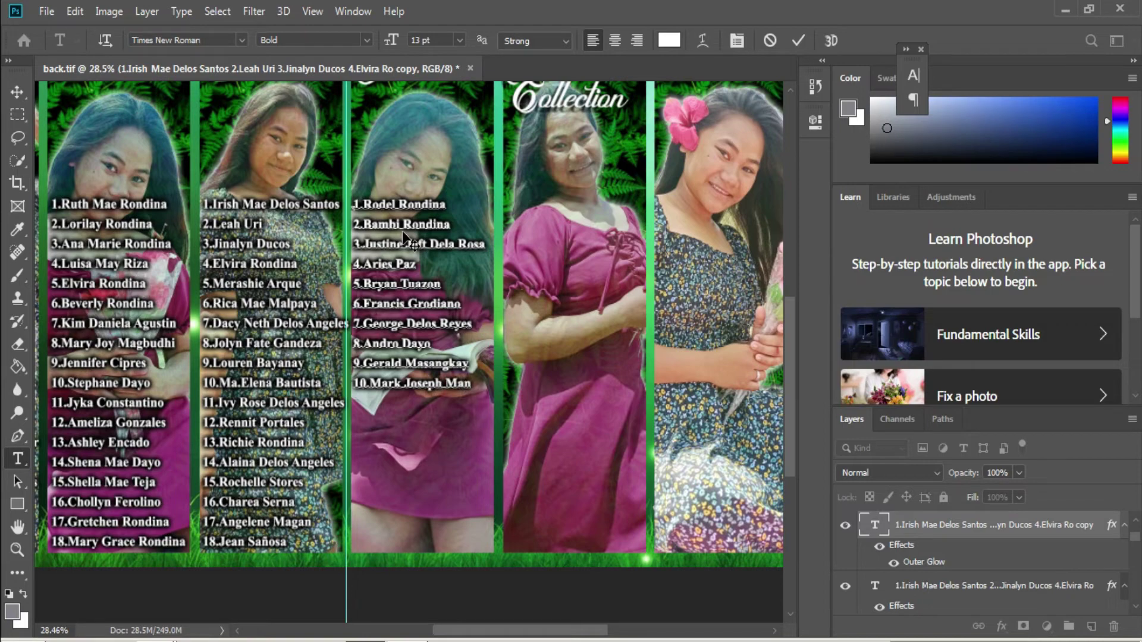
{"action": "key", "text": "Return"}
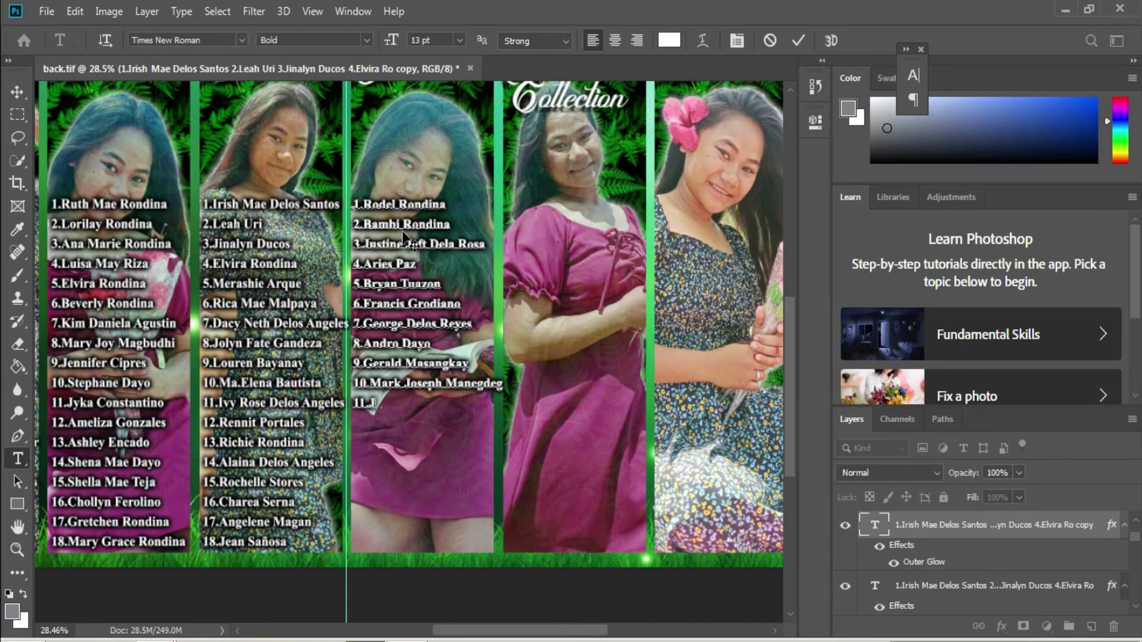
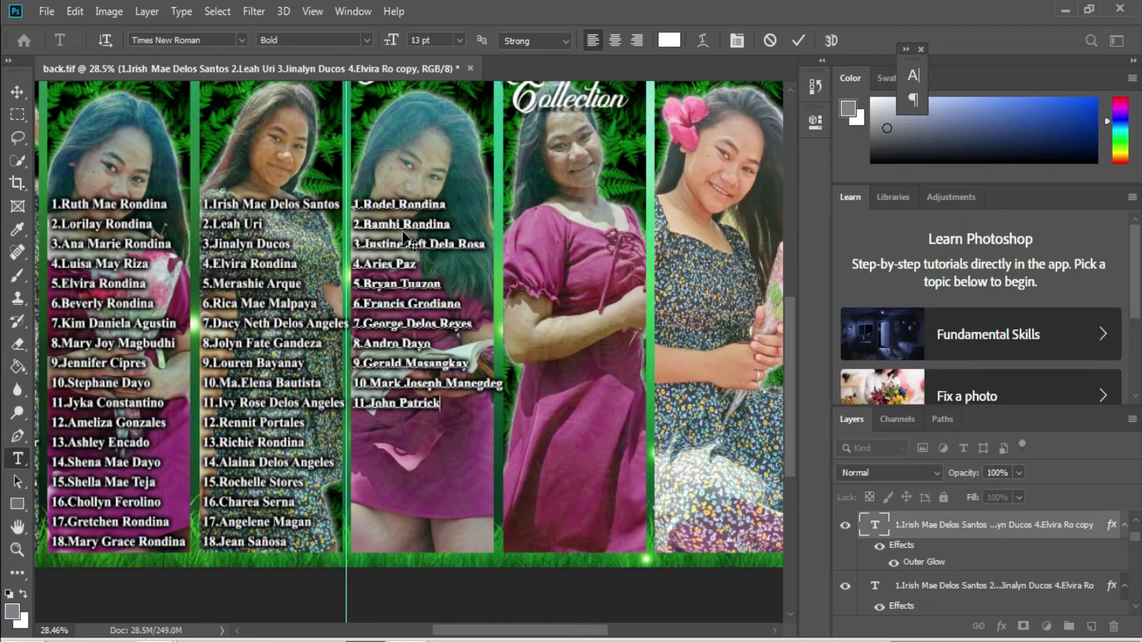
{"action": "key", "text": "Return"}
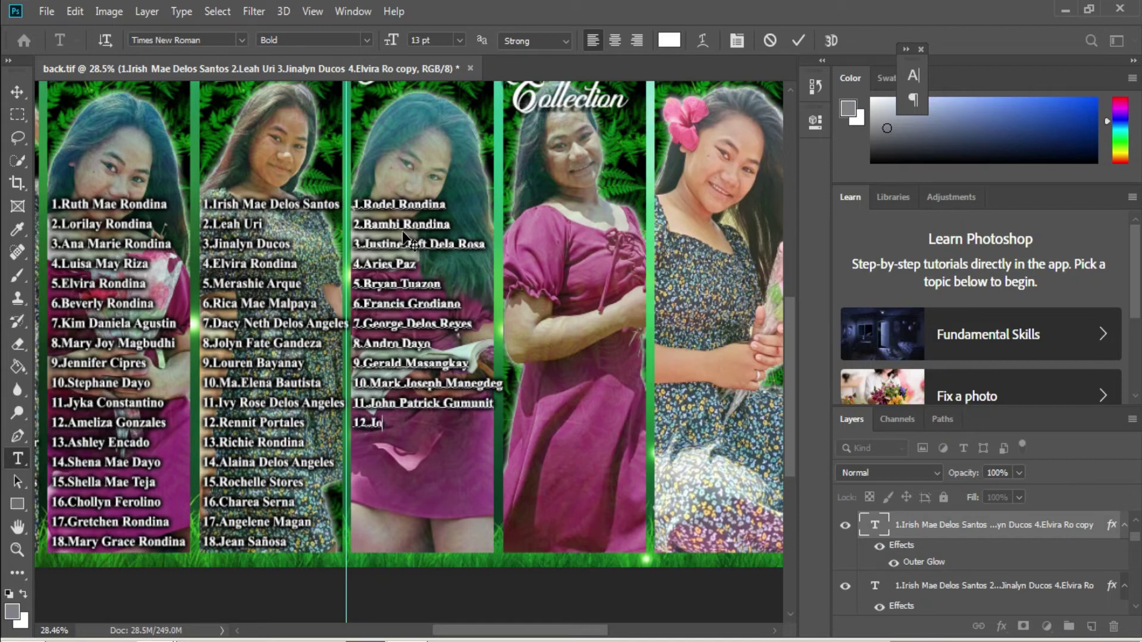
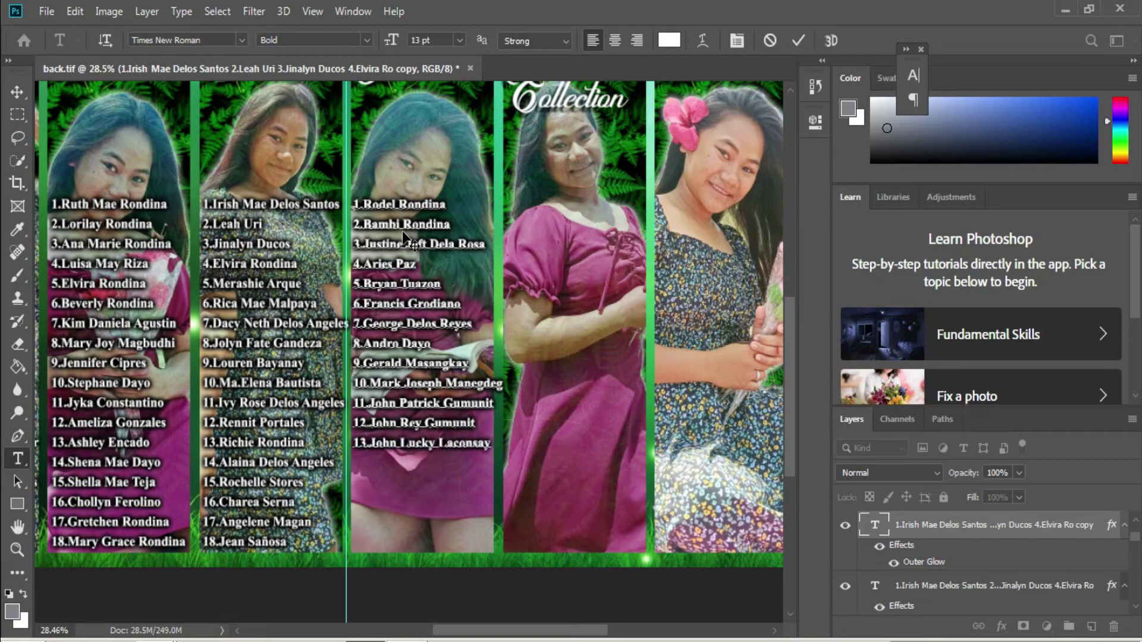
Add numbered names 14–18 to finish the list
{"action": "key", "text": "Return"}
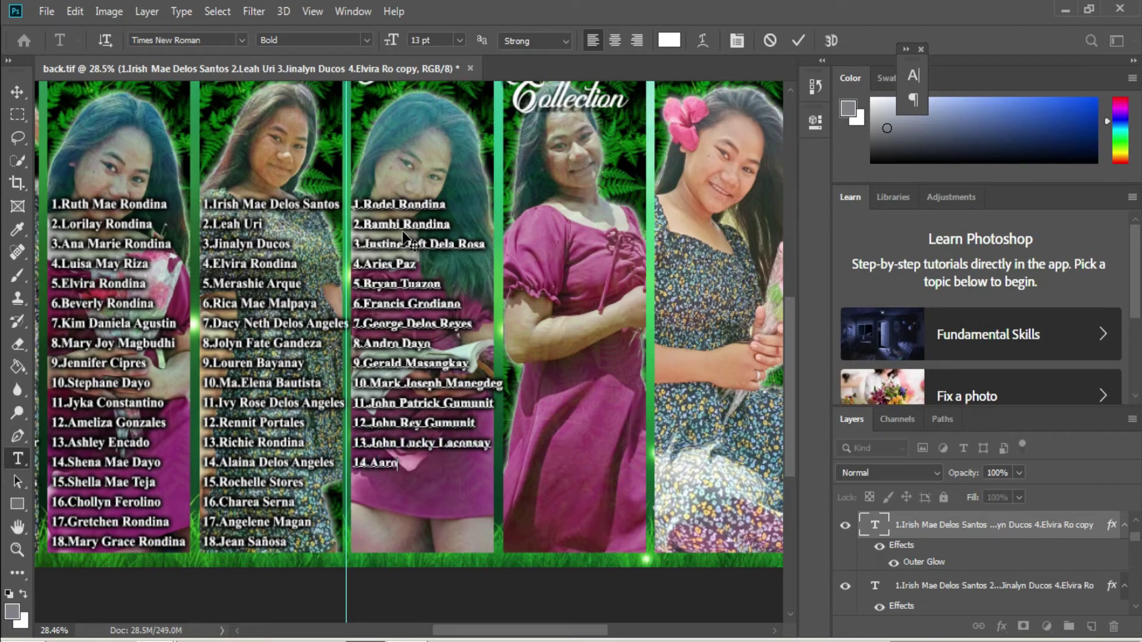
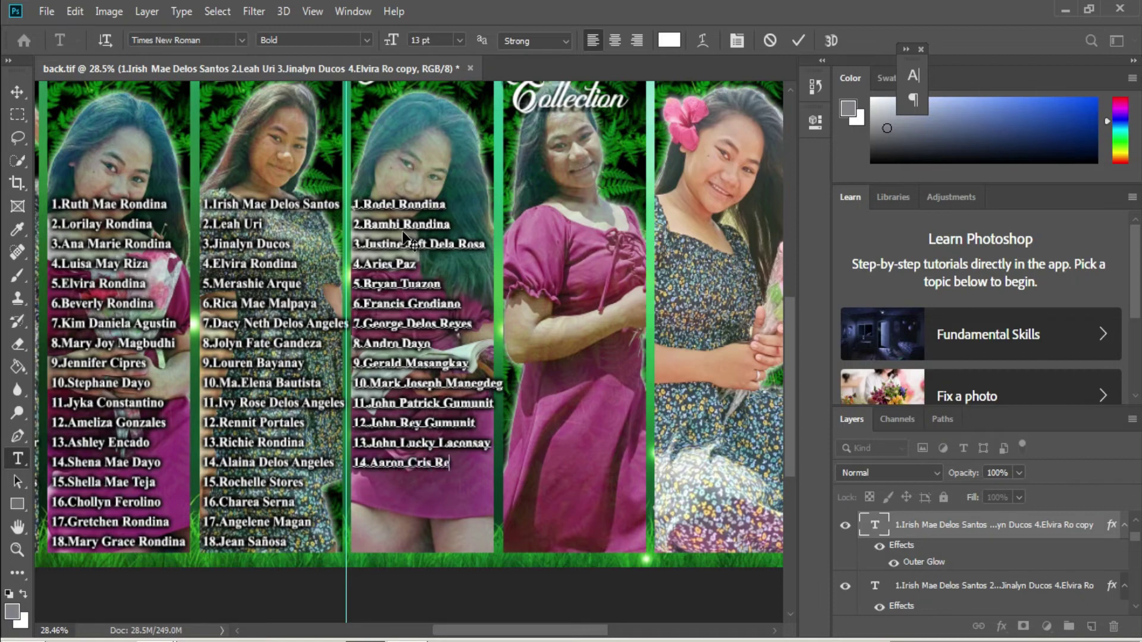
{"action": "key", "text": "Return"}
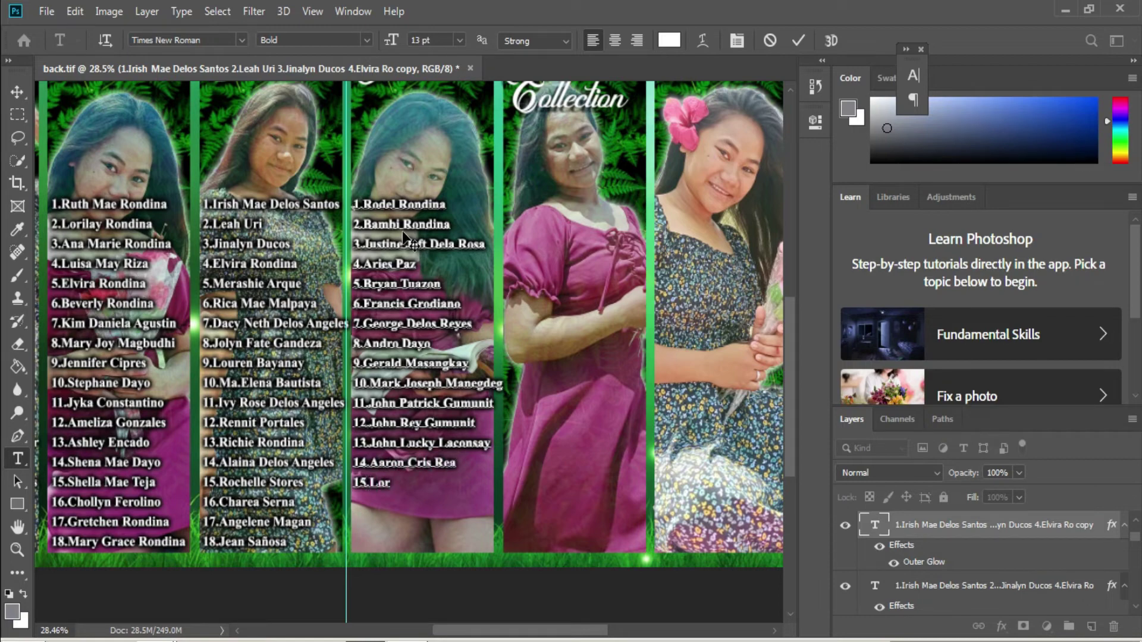
{"action": "key", "text": "Return"}
{"action": "type", "text": "16."}
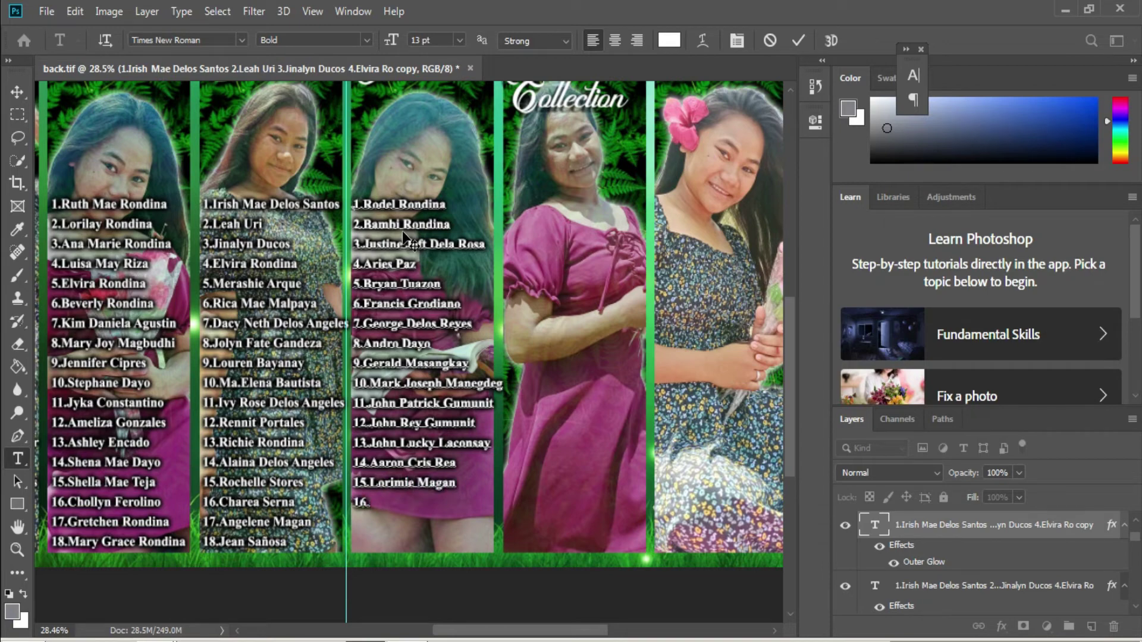
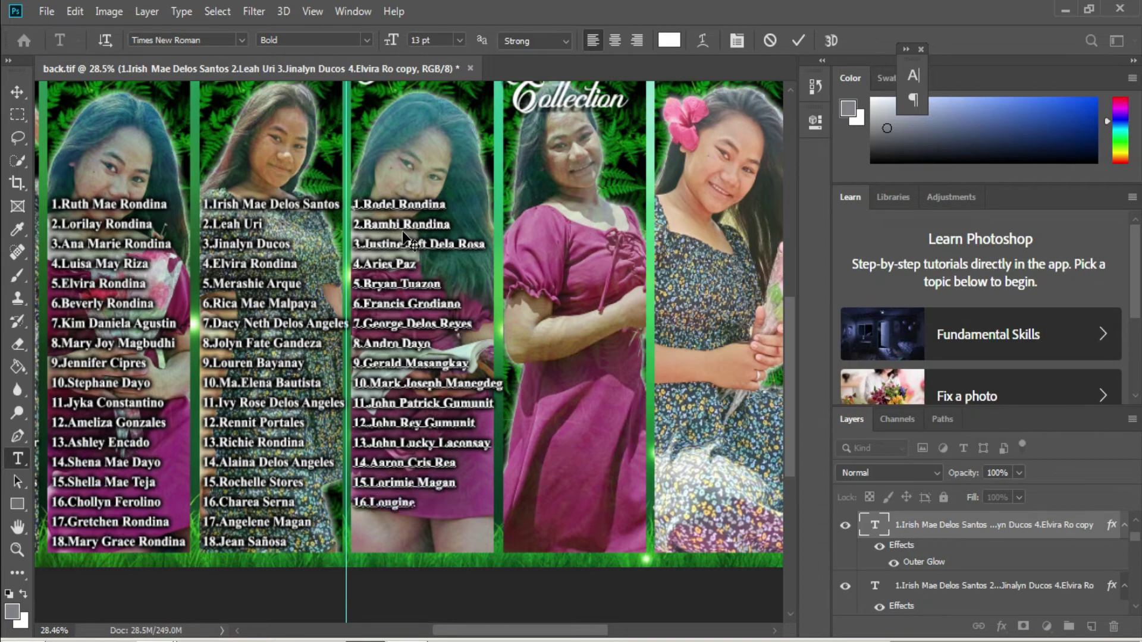
{"action": "key", "text": "Return"}
{"action": "type", "text": "17."}
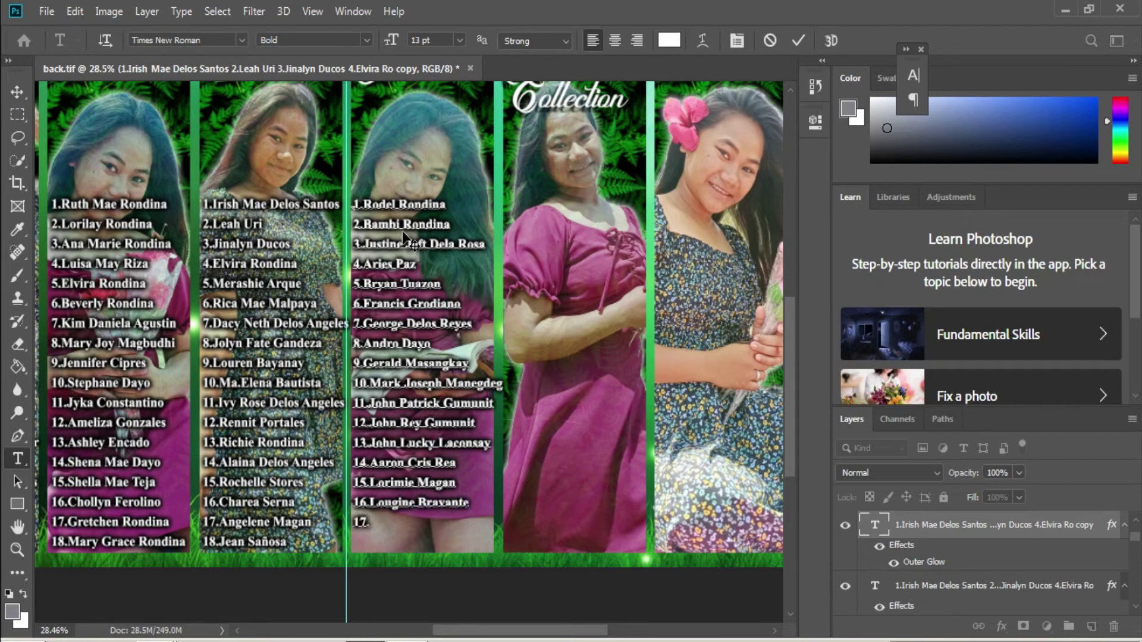
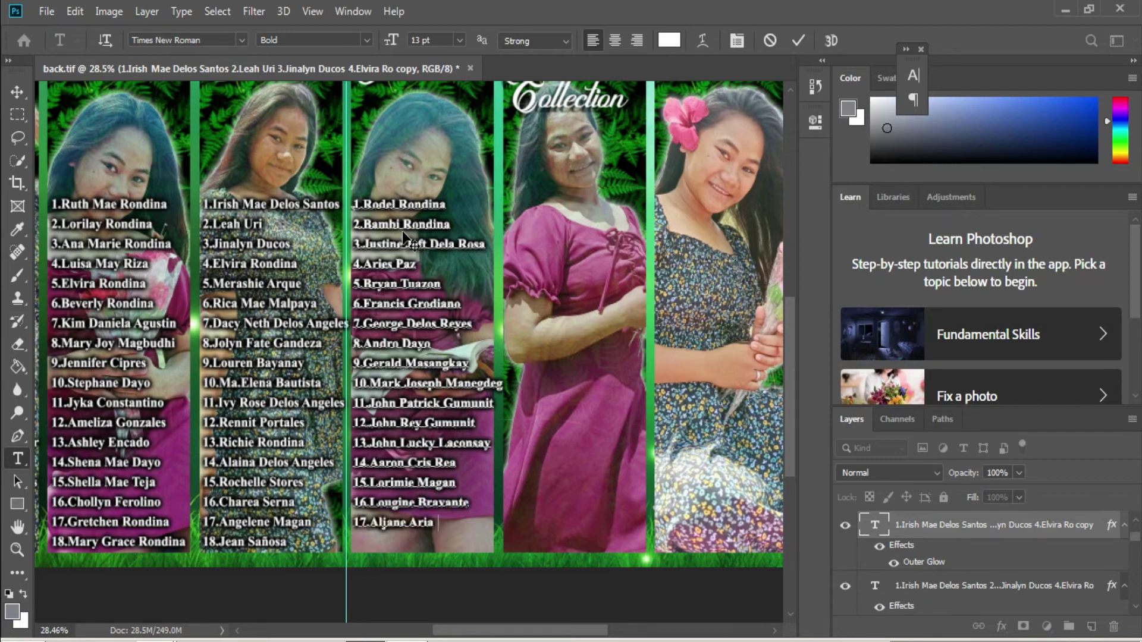
{"action": "key", "text": "Return"}
{"action": "type", "text": "18."}
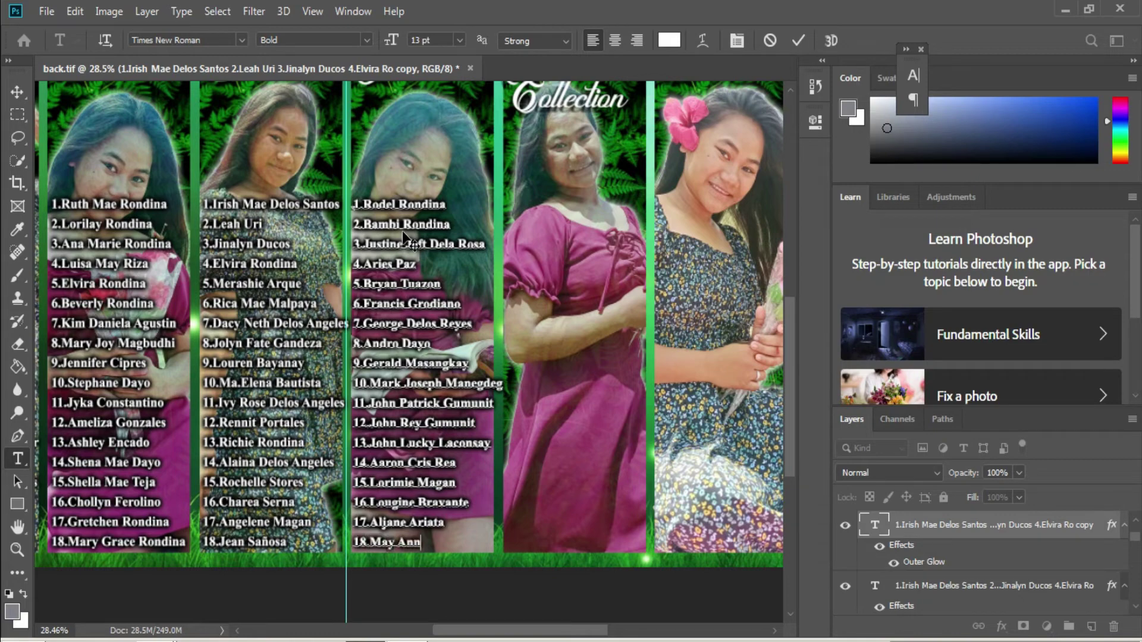
Narrow the long name on line 10 to 91% horizontal scale
{"action": "scroll", "coordinate": [324, 356], "scroll_direction": "up", "scroll_amount": 2}
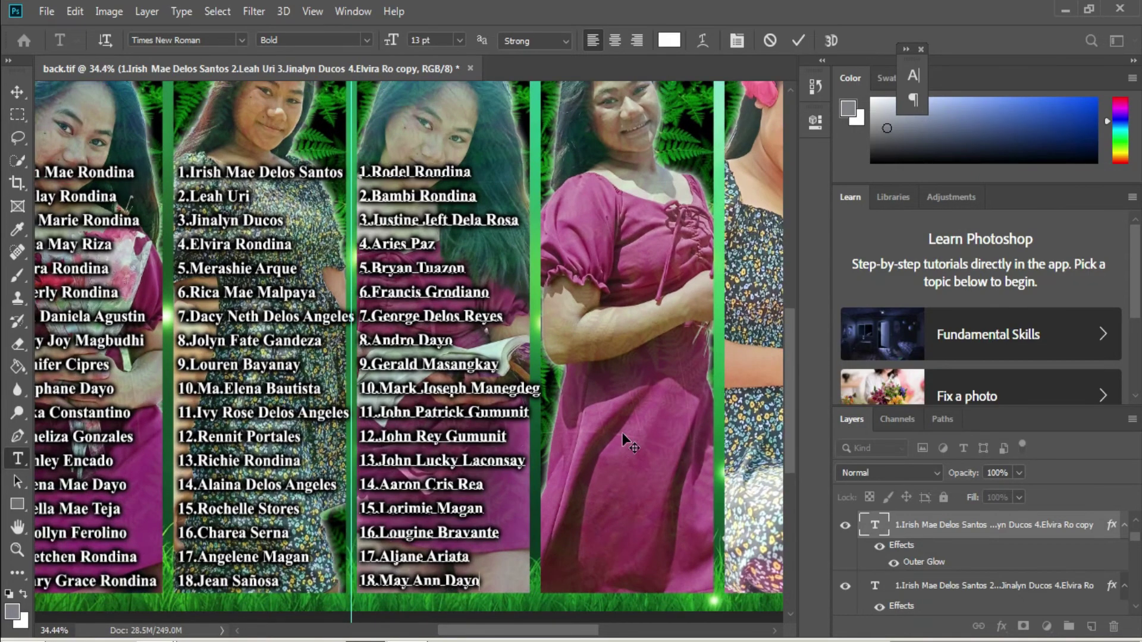
{"action": "left_click_drag", "start_coordinate": [541, 390], "coordinate": [381, 387]}
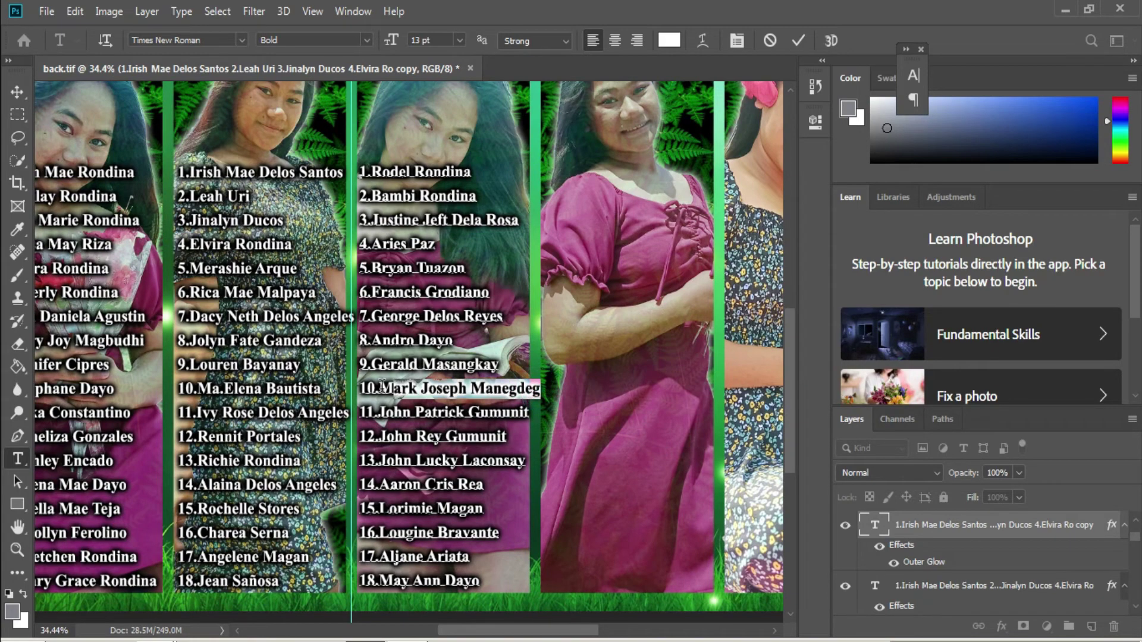
{"action": "left_click", "coordinate": [353, 11]}
{"action": "left_click", "coordinate": [397, 200]}
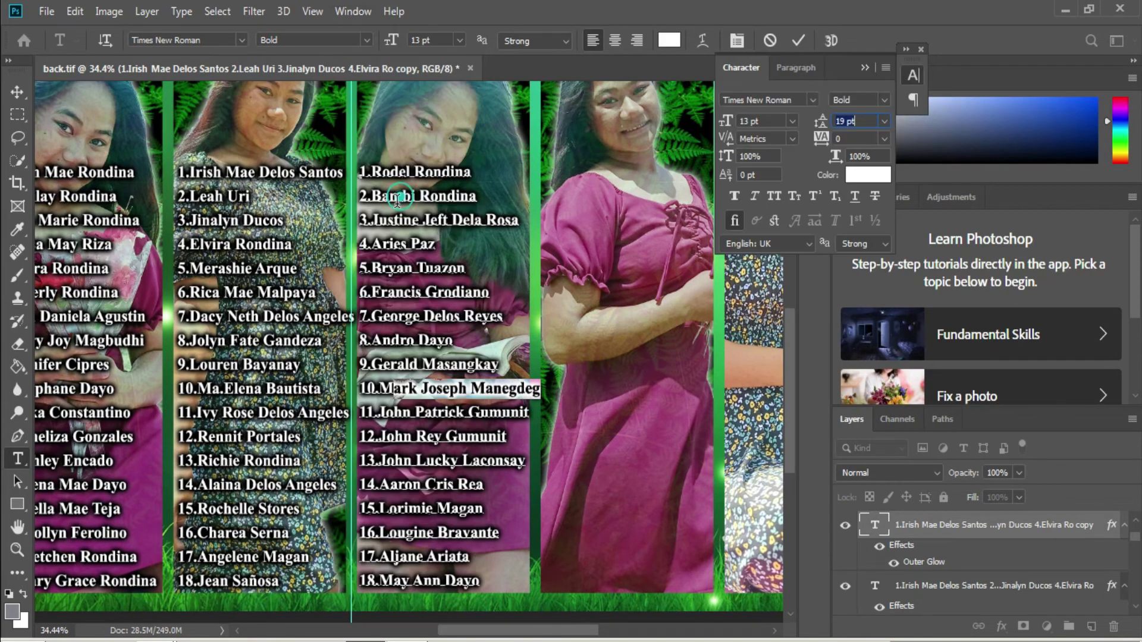
{"action": "left_click", "coordinate": [863, 156]}
{"action": "type", "text": "91"}
{"action": "key", "text": "Return"}
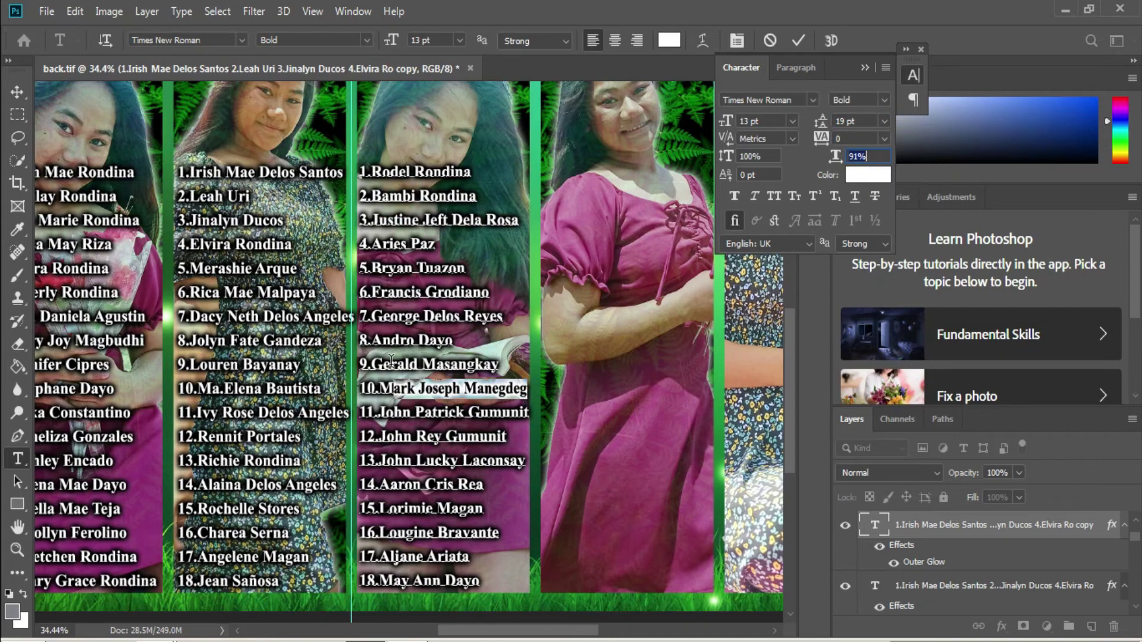
{"action": "left_click", "coordinate": [798, 40]}
Narrow the second column's long name to 94% horizontal scale
{"action": "left_click", "coordinate": [352, 320]}
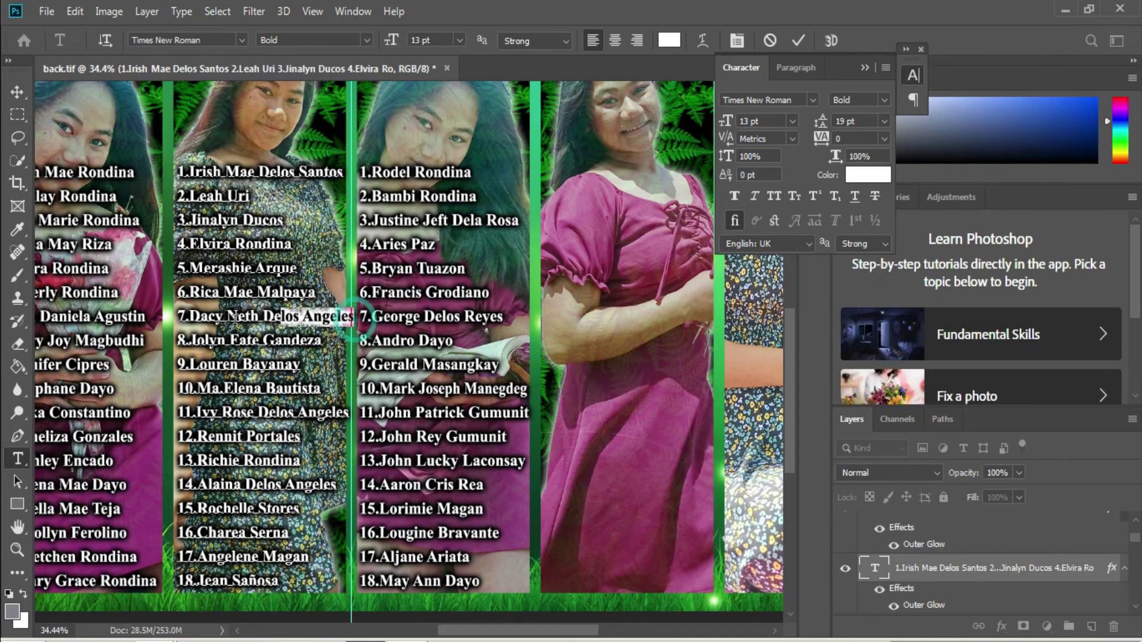
{"action": "left_click_drag", "start_coordinate": [235, 319], "coordinate": [189, 316]}
{"action": "left_click", "coordinate": [862, 155]}
{"action": "type", "text": "94"}
{"action": "key", "text": "Return"}
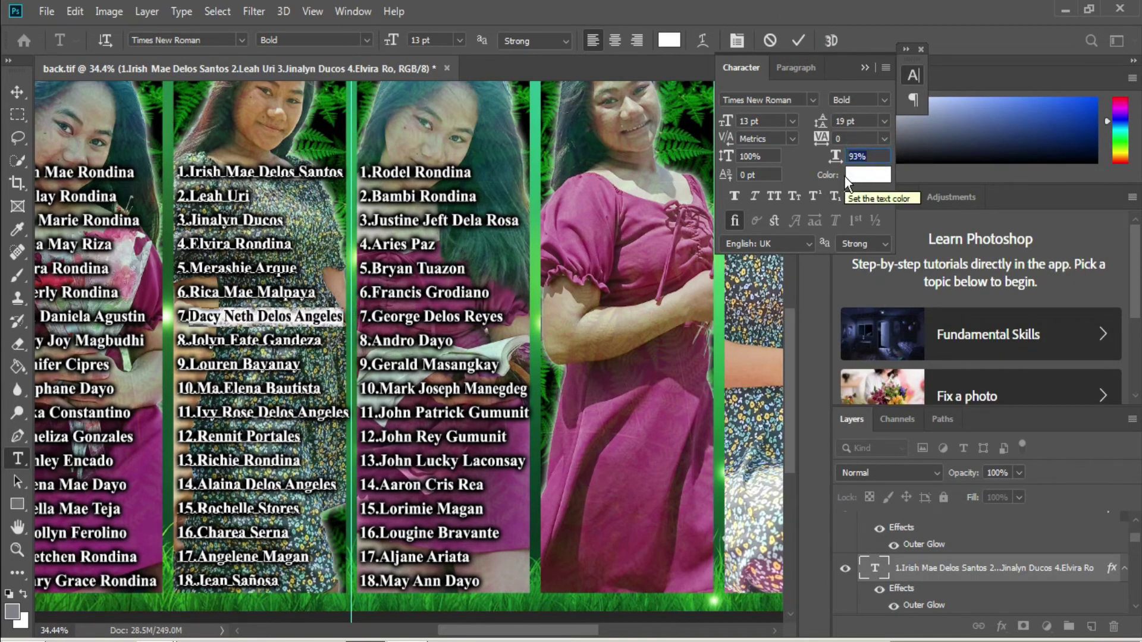
Narrow the long name on line 11 to 97% horizontal scale and commit
{"action": "left_click", "coordinate": [798, 40]}
{"action": "left_click_drag", "start_coordinate": [345, 417], "coordinate": [194, 413]}
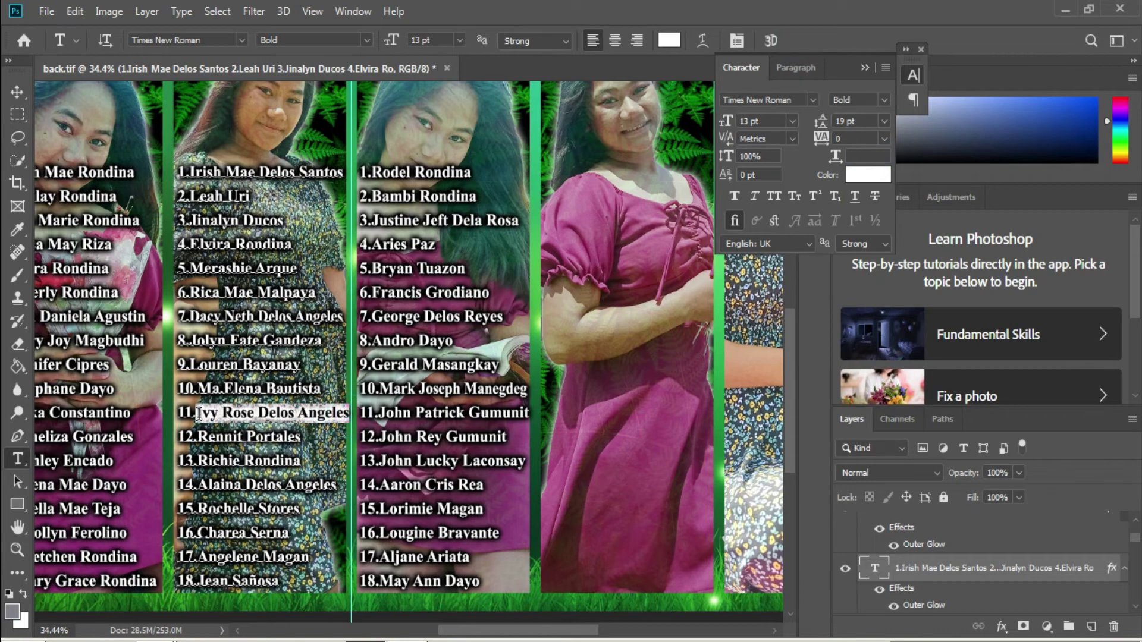
{"action": "left_click", "coordinate": [862, 156]}
{"action": "type", "text": "97"}
{"action": "key", "text": "Return"}
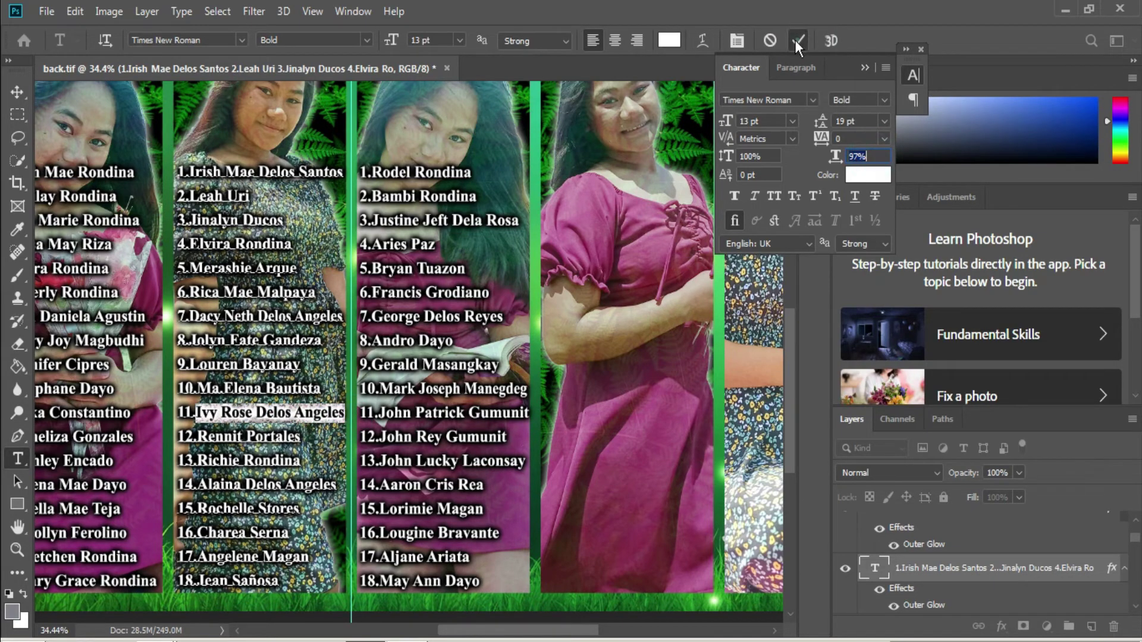
{"action": "left_click", "coordinate": [799, 40]}
{"action": "left_click_drag", "start_coordinate": [474, 630], "coordinate": [507, 631]}
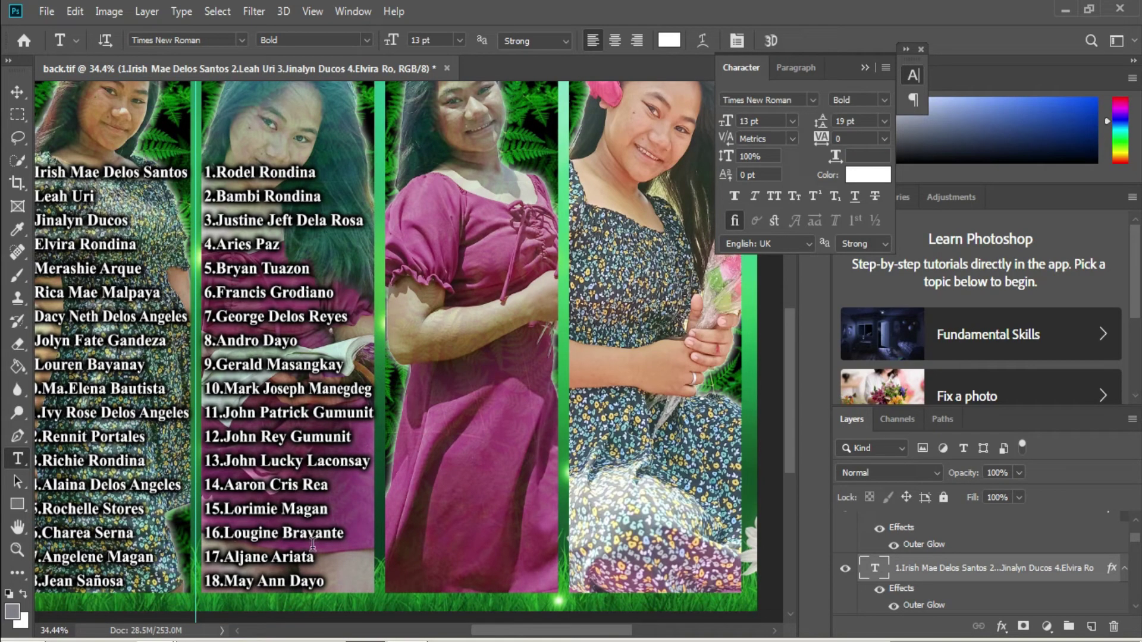
Alt-drag a copy of the name list onto the pink-dress panel and retype it starting with name 1
{"action": "left_click", "coordinate": [305, 386], "text": "ctrl"}
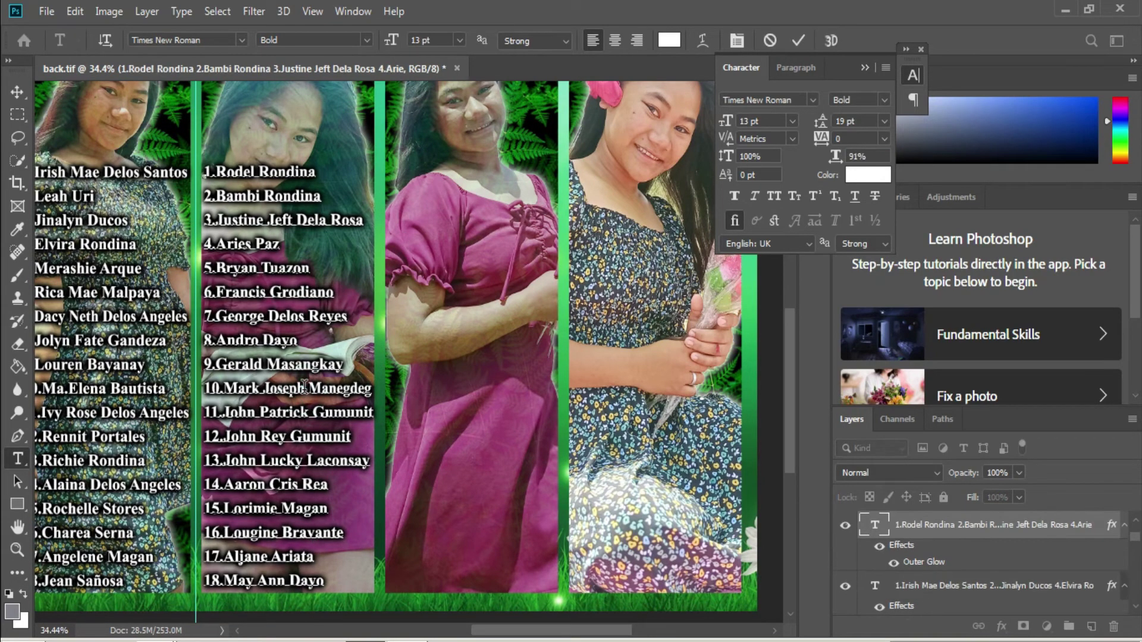
{"action": "left_click_drag", "start_coordinate": [293, 173], "coordinate": [477, 173]}
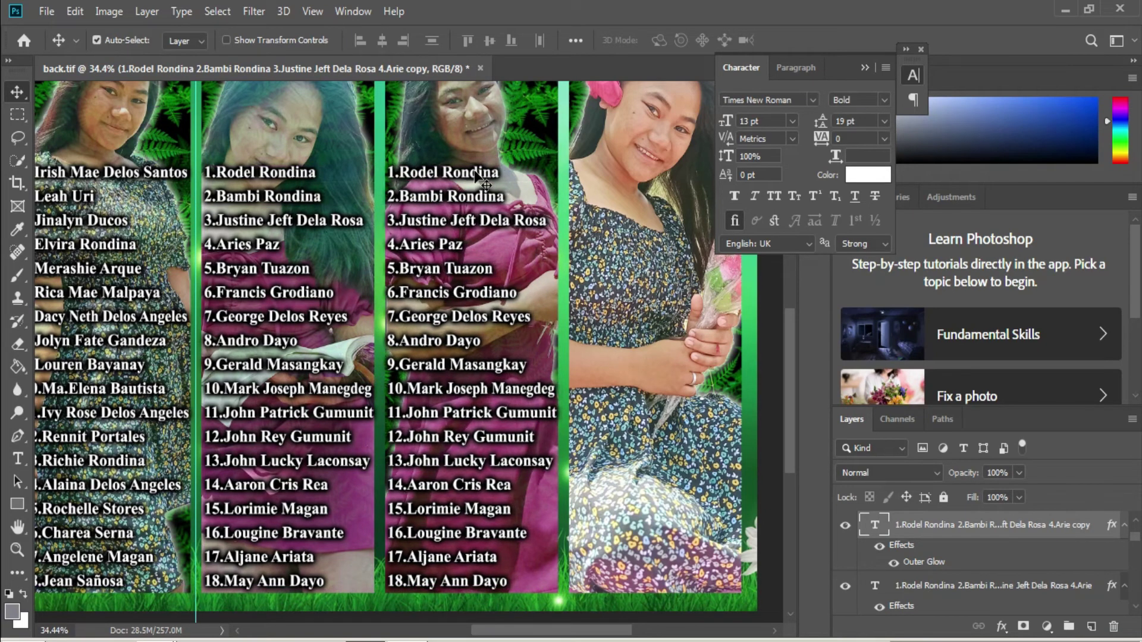
{"action": "key", "text": "t"}
{"action": "left_click", "coordinate": [436, 172]}
{"action": "key", "text": "ctrl+a"}
{"action": "type", "text": "1."}
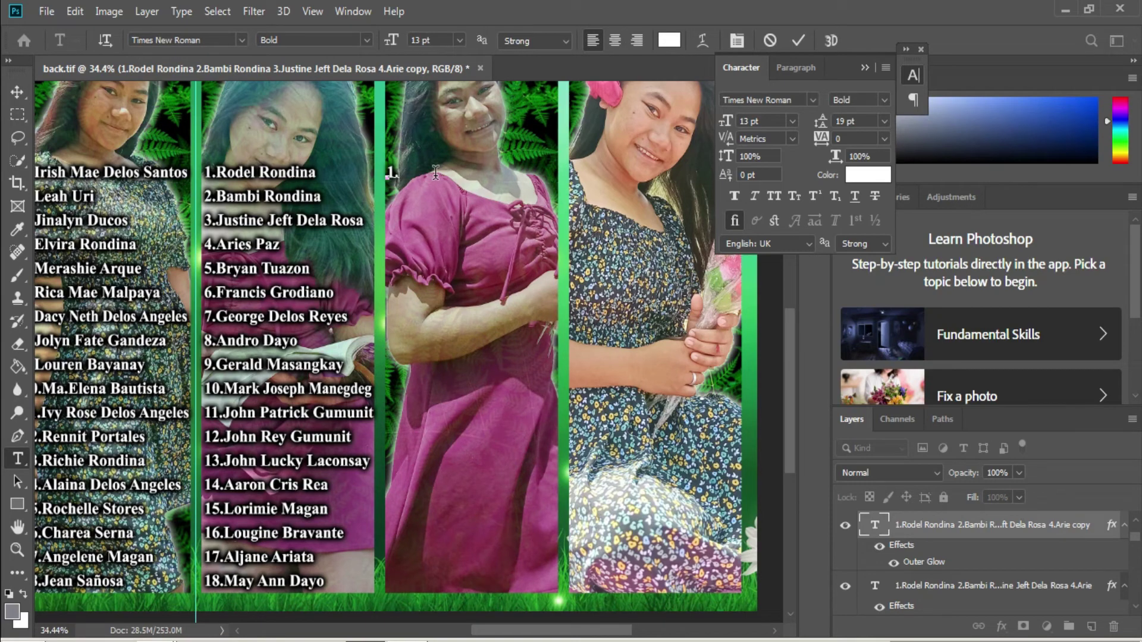
Type names 2 through 7 of the pink-dress panel's numbered list
{"action": "key", "text": "Return"}
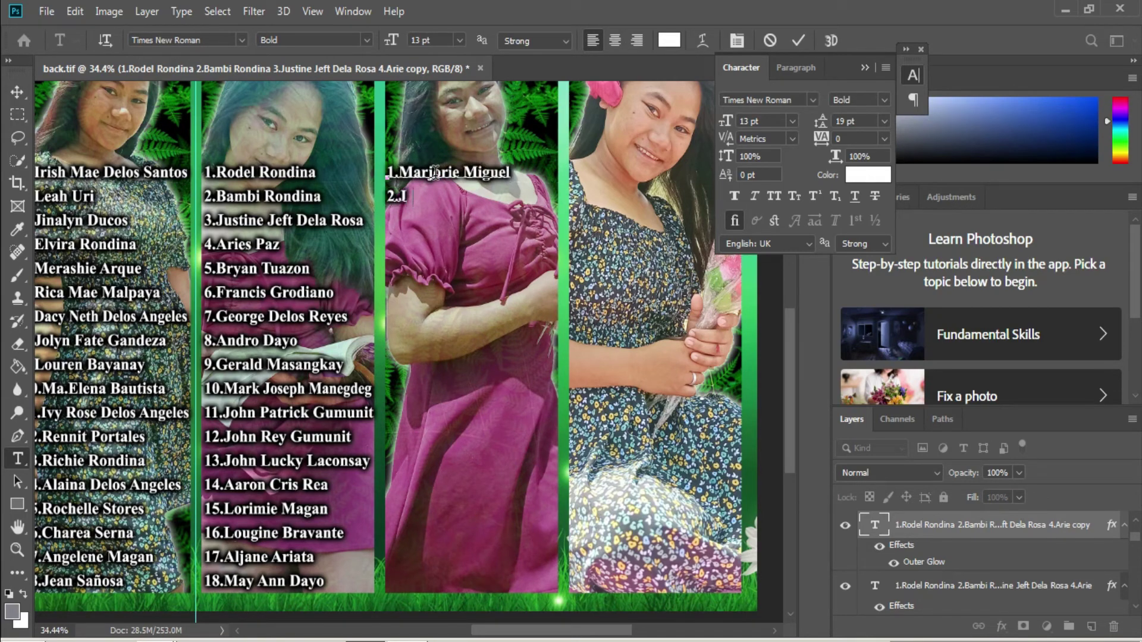
{"action": "key", "text": "Return"}
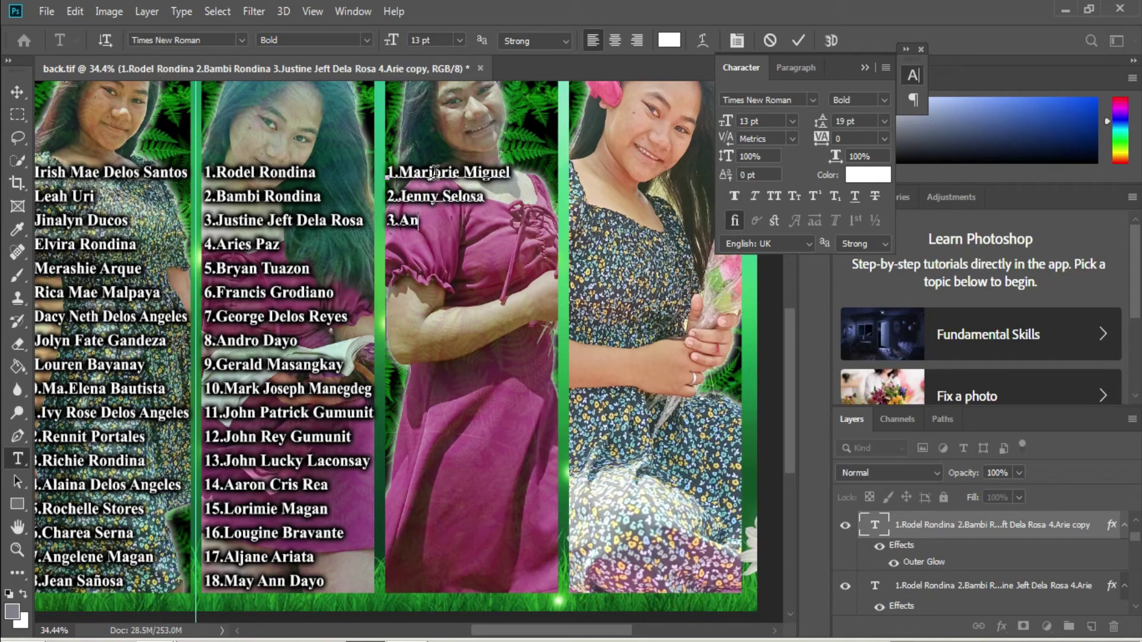
{"action": "key", "text": "Return"}
{"action": "type", "text": "4"}
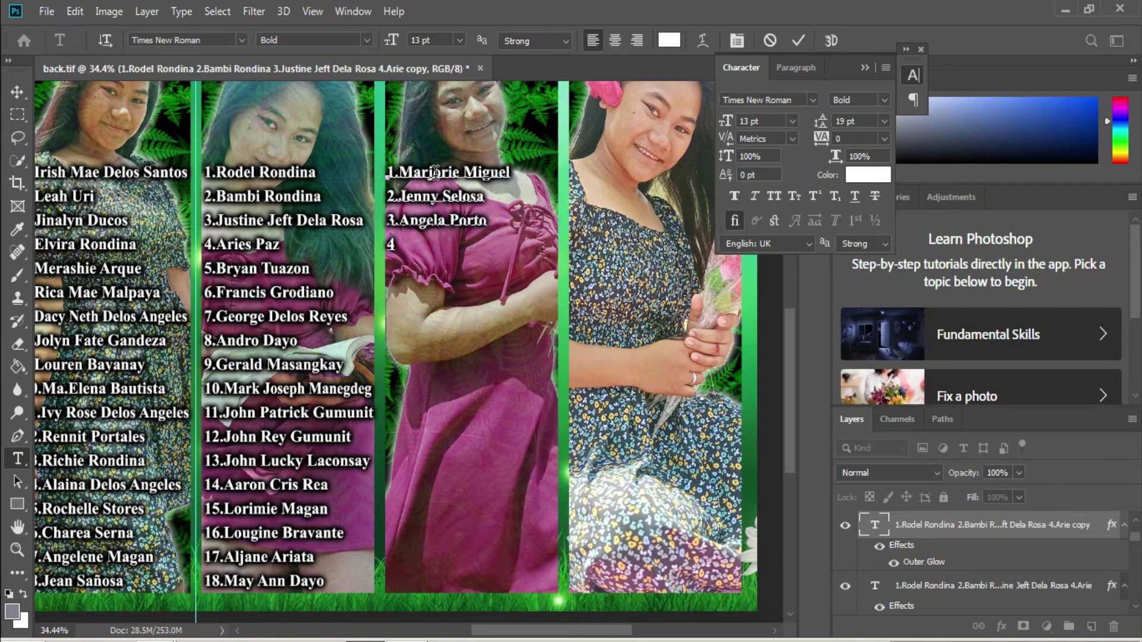
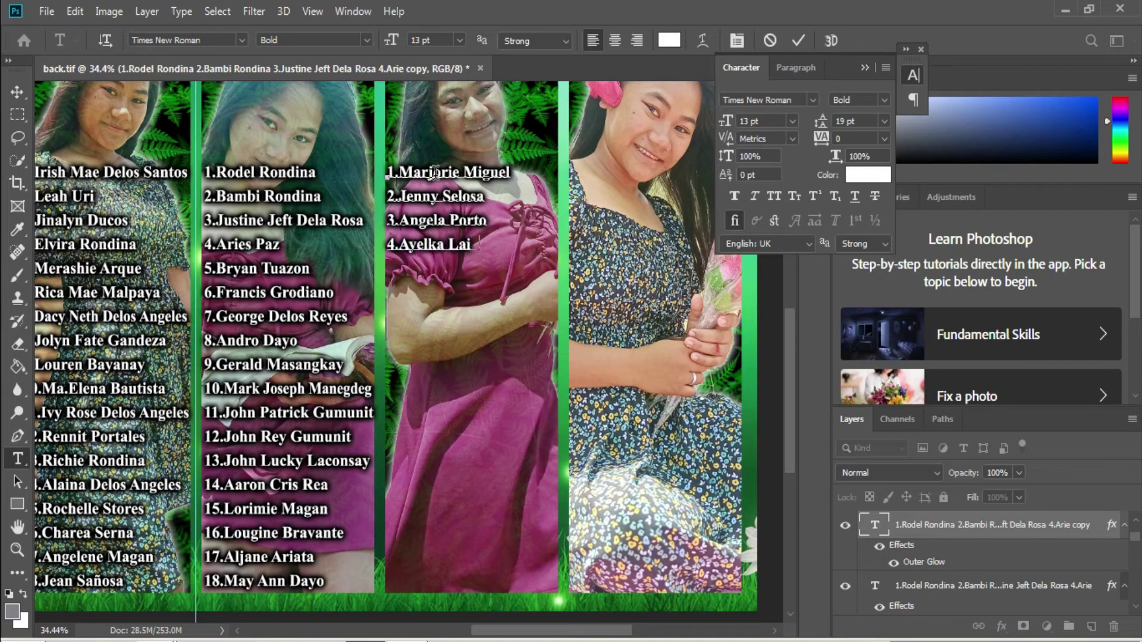
{"action": "key", "text": "Return"}
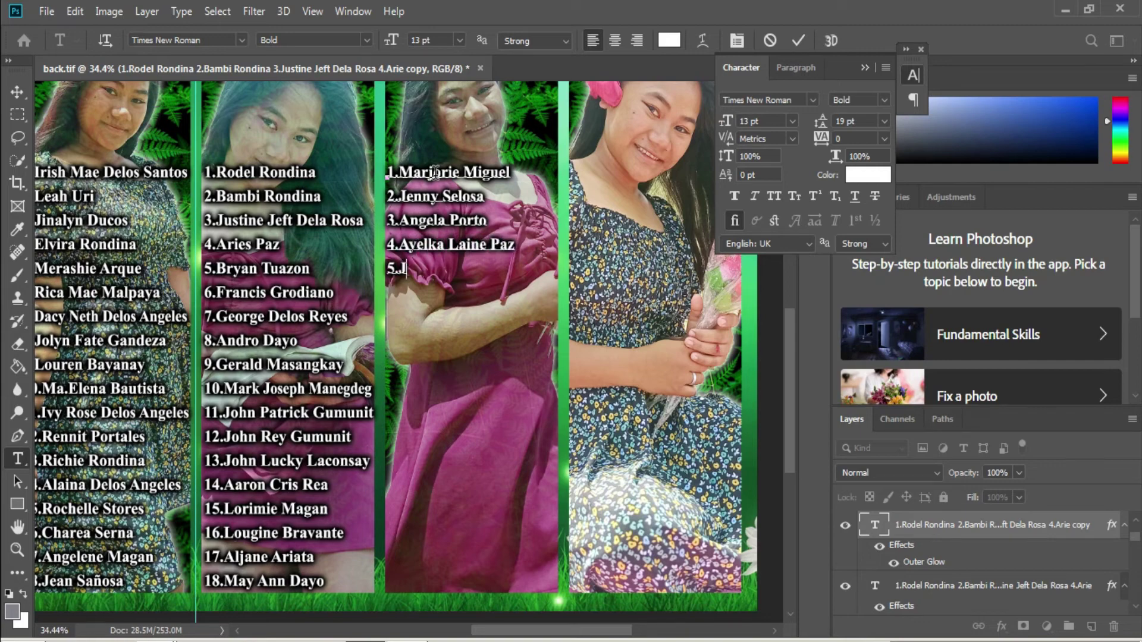
{"action": "key", "text": "Return"}
{"action": "type", "text": "6"}
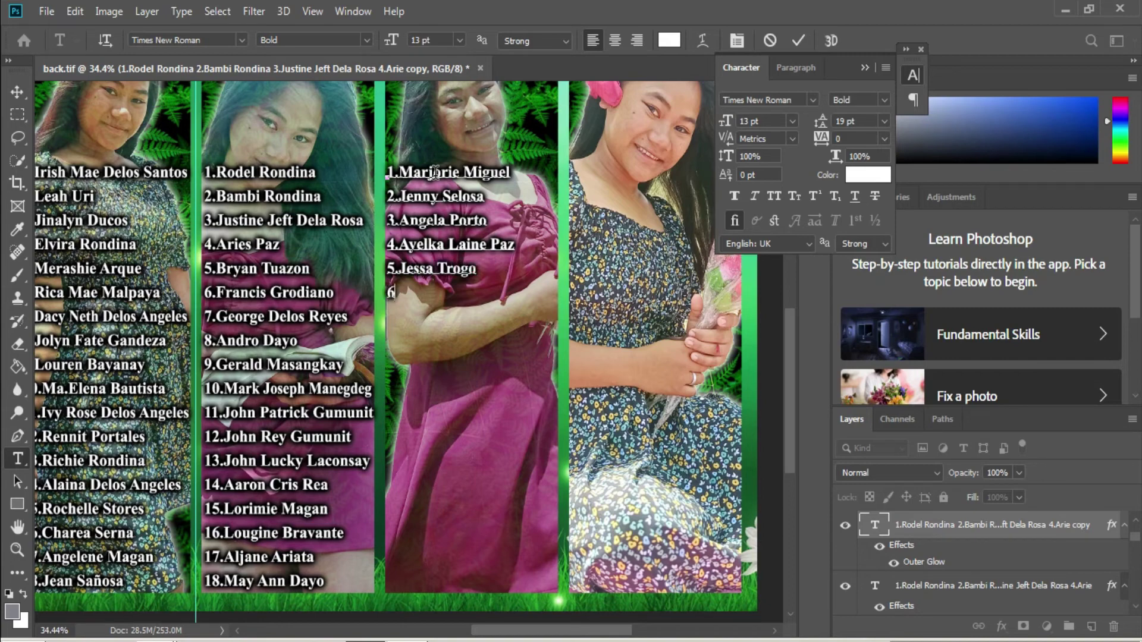
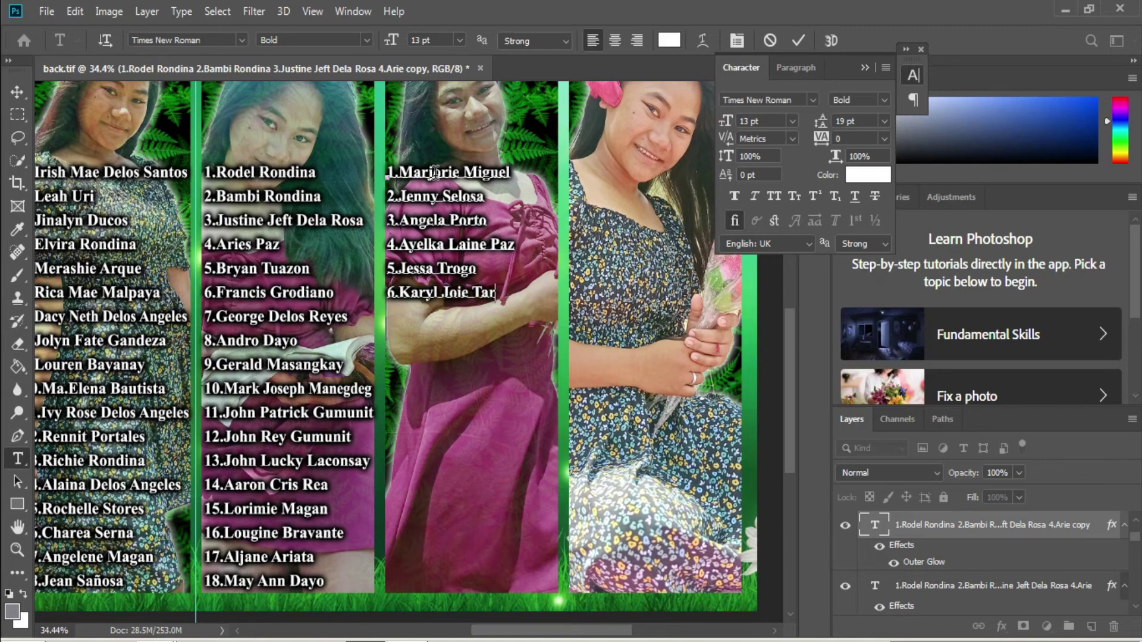
{"action": "key", "text": "Return"}
{"action": "type", "text": "7."}
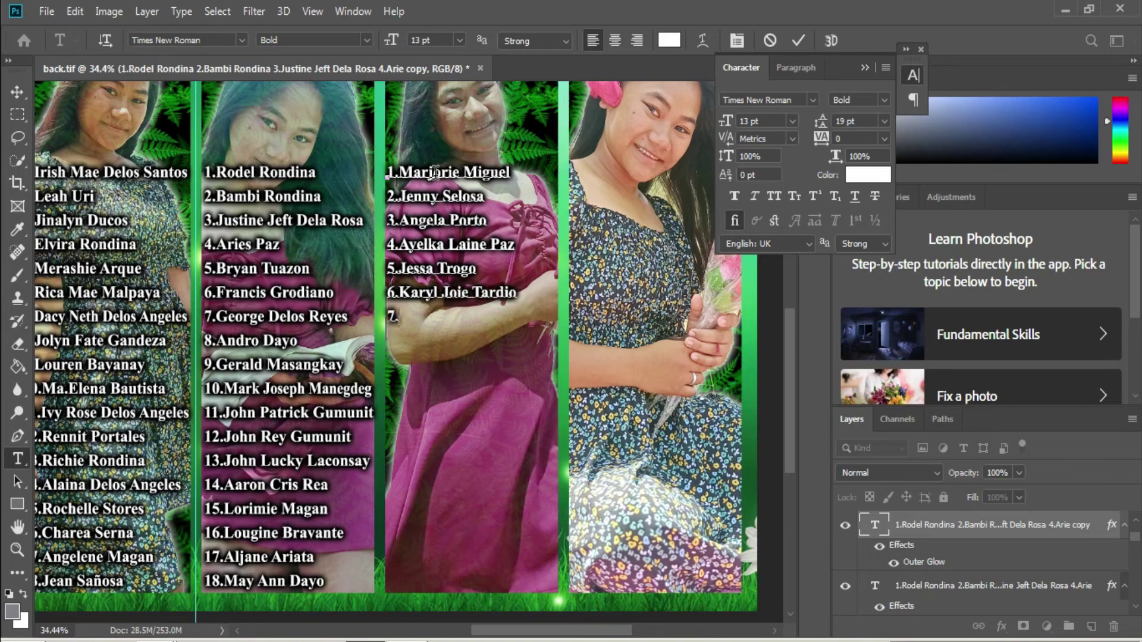
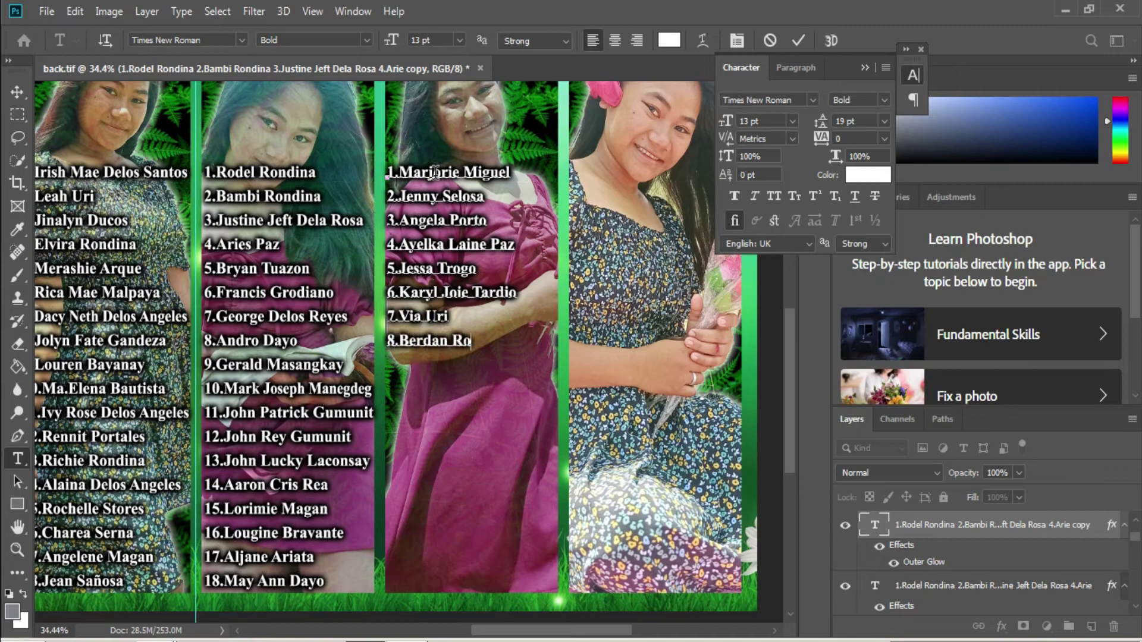
Add names 8 through 13 to the numbered list
{"action": "key", "text": "Return"}
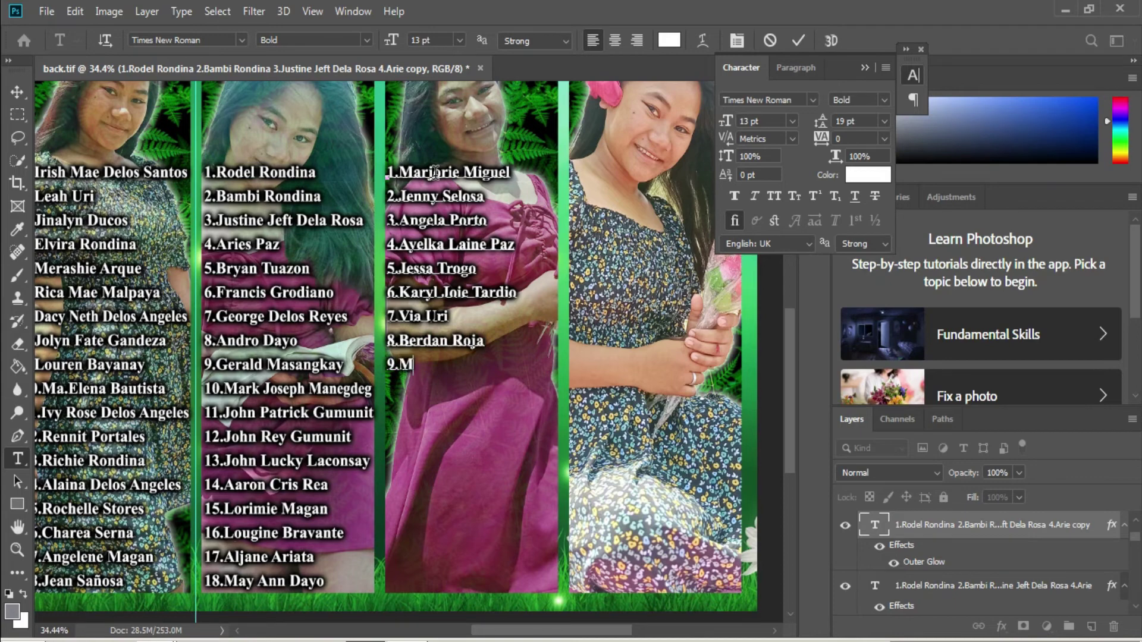
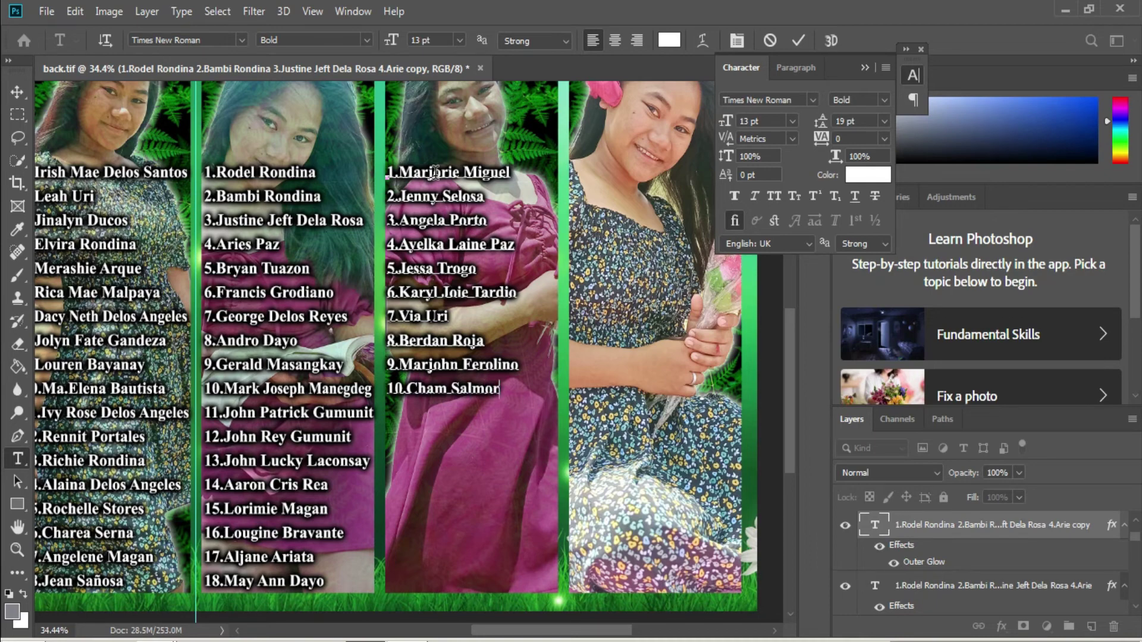
{"action": "key", "text": "Return"}
{"action": "type", "text": "11."}
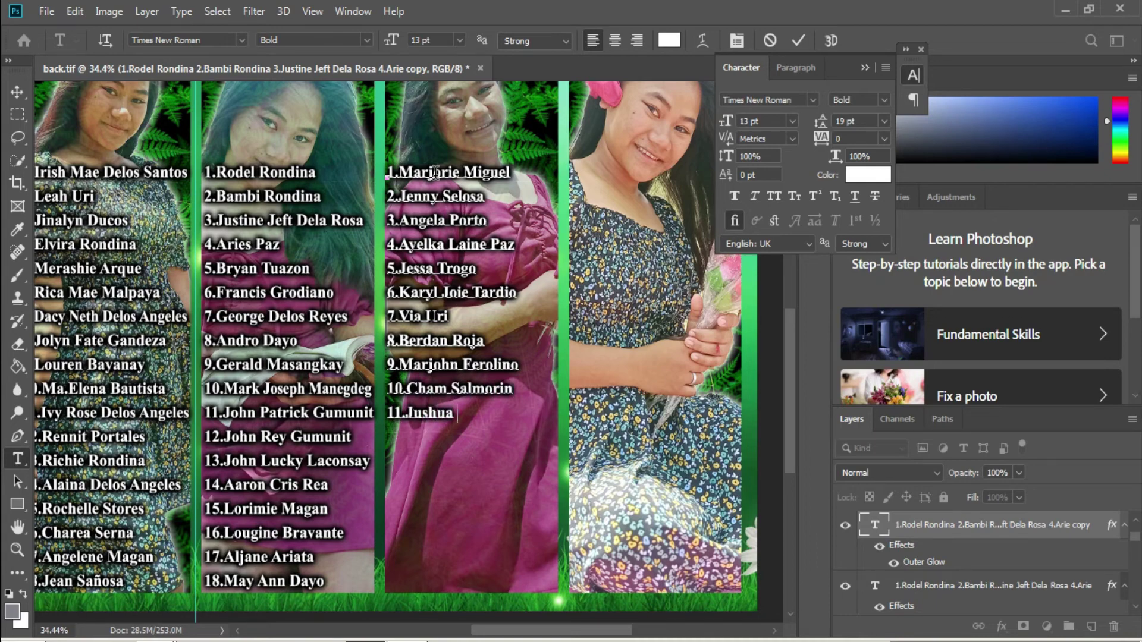
{"action": "key", "text": "Return"}
{"action": "type", "text": "12."}
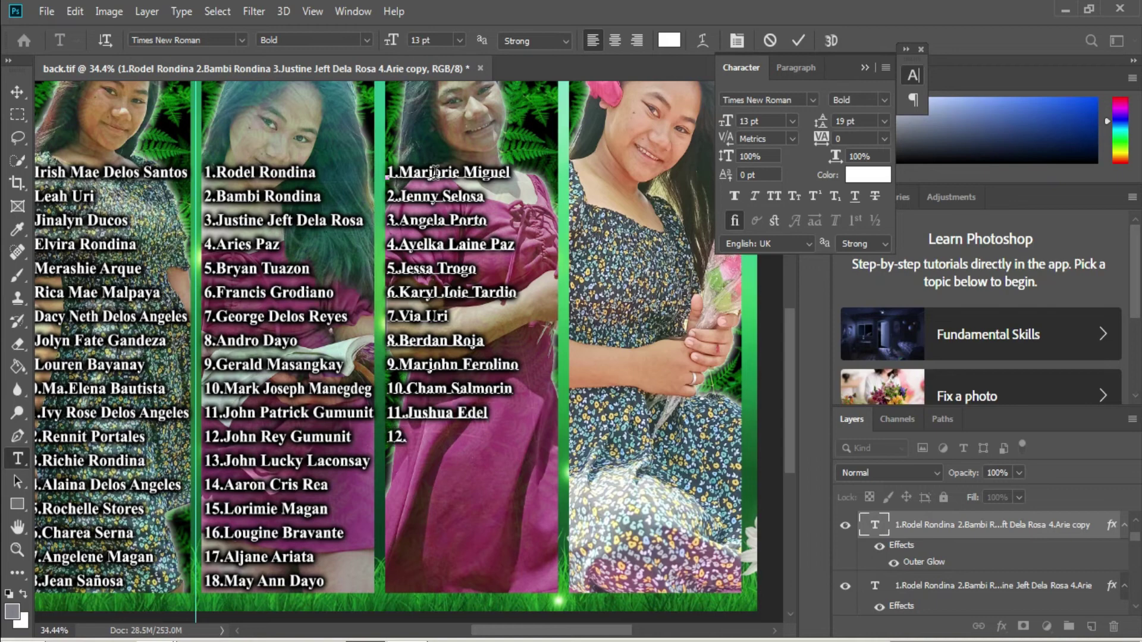
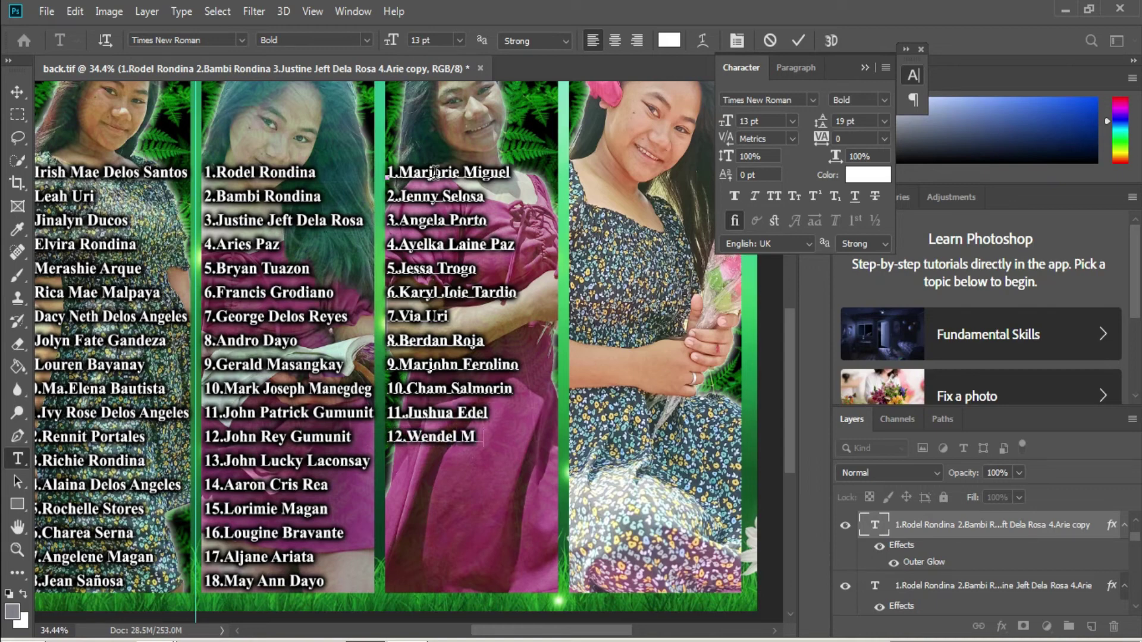
{"action": "key", "text": "Return"}
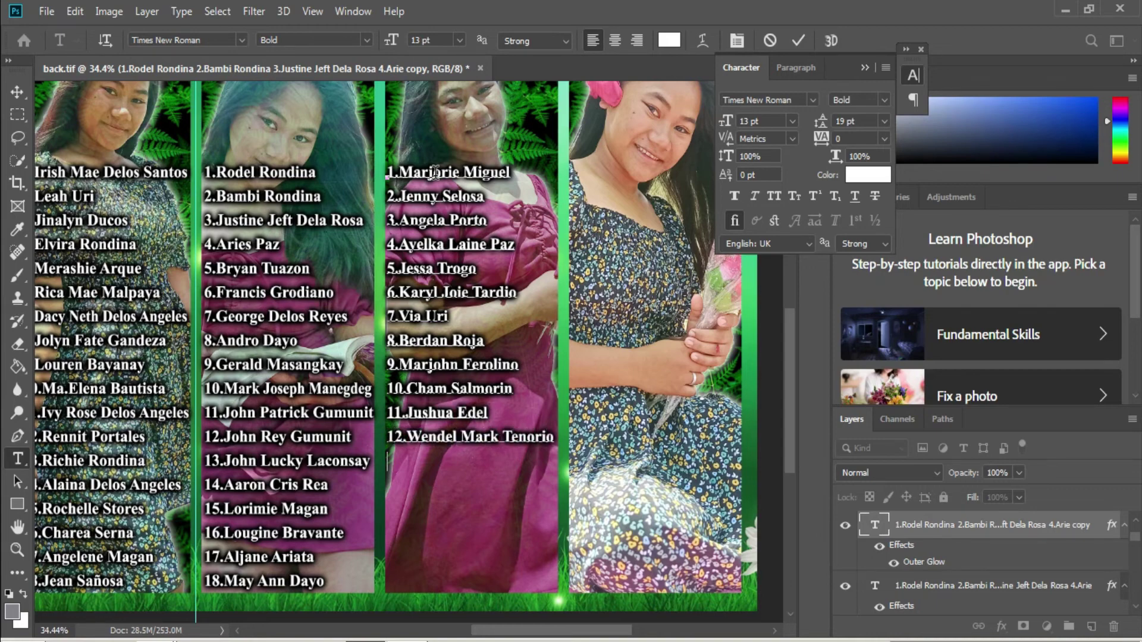
{"action": "type", "text": "13."}
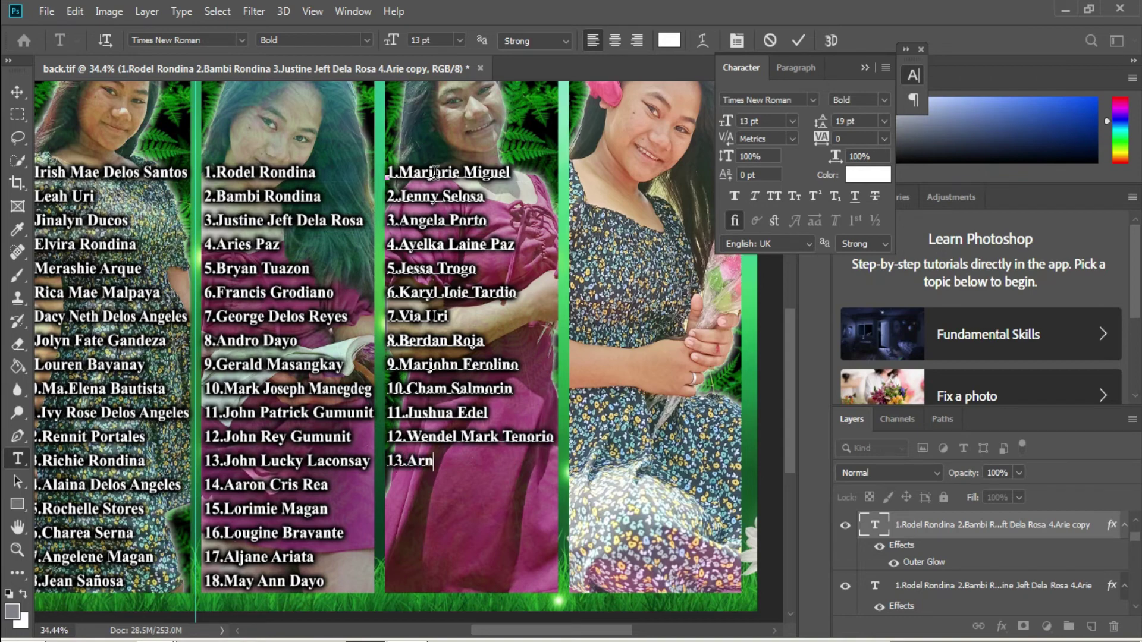
Add names 14 through 18 and commit the list text
{"action": "key", "text": "Return"}
{"action": "type", "text": "14."}
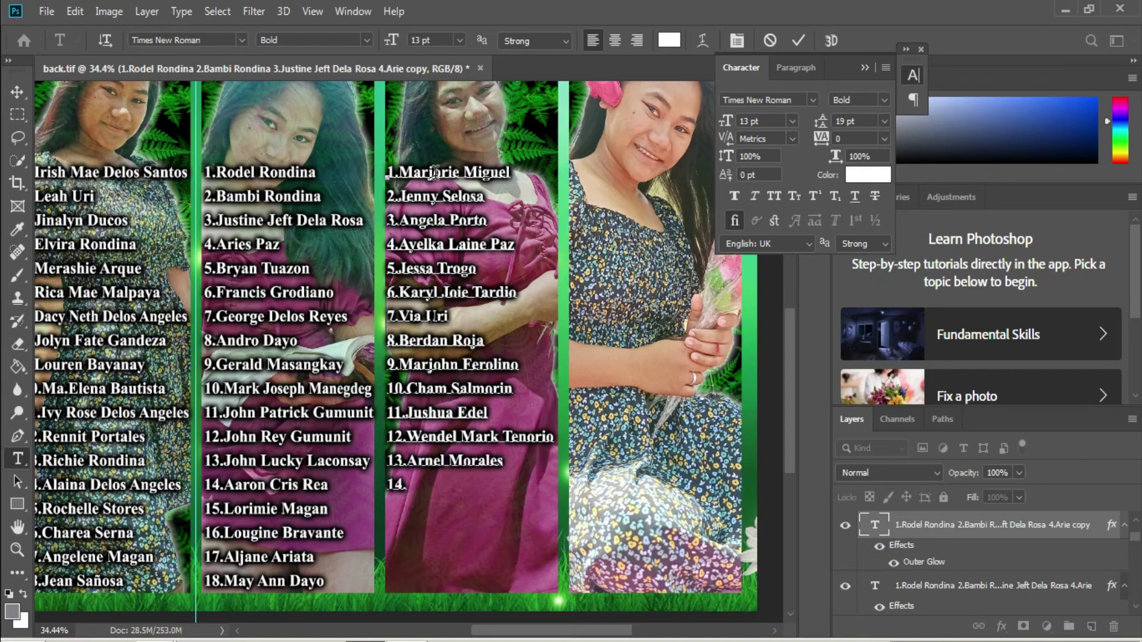
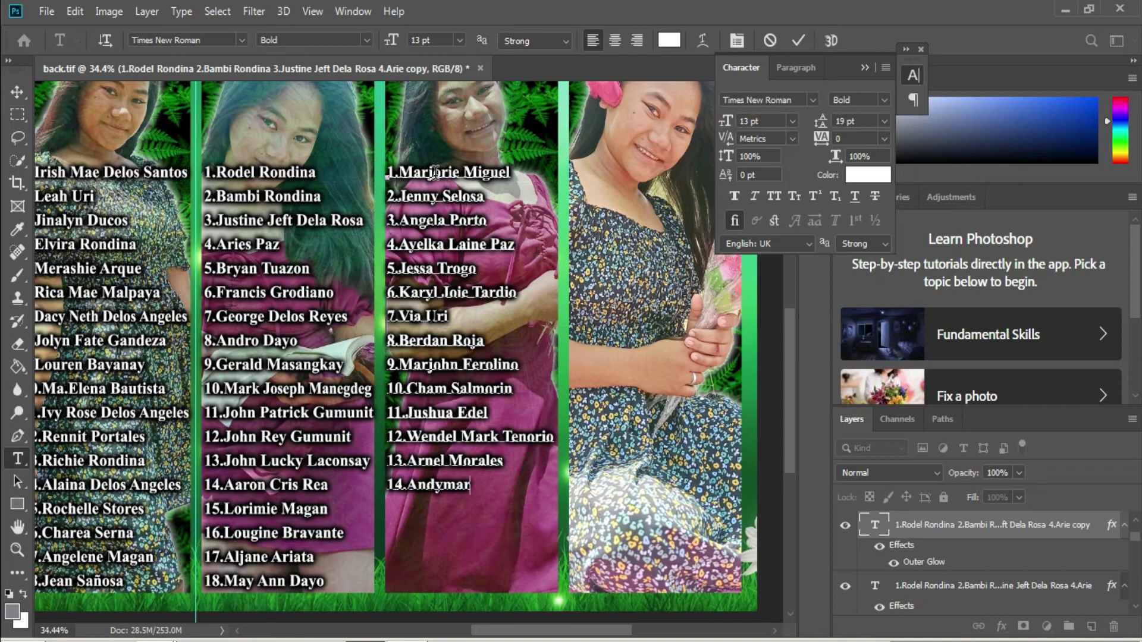
{"action": "key", "text": "Return"}
{"action": "type", "text": "15."}
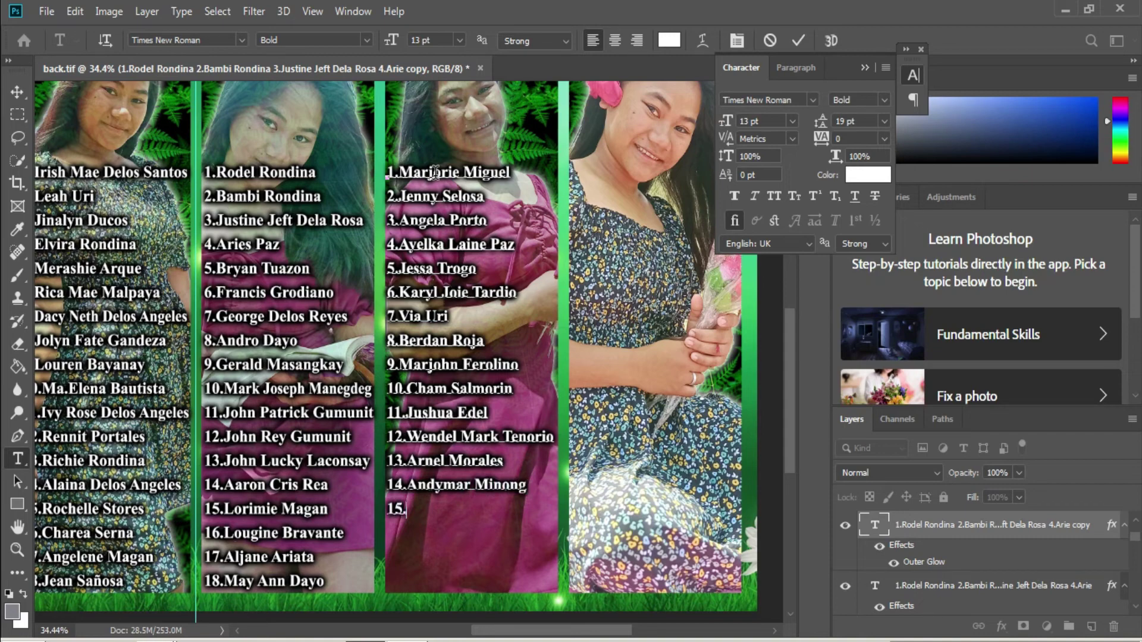
{"action": "key", "text": "Return"}
{"action": "type", "text": "16."}
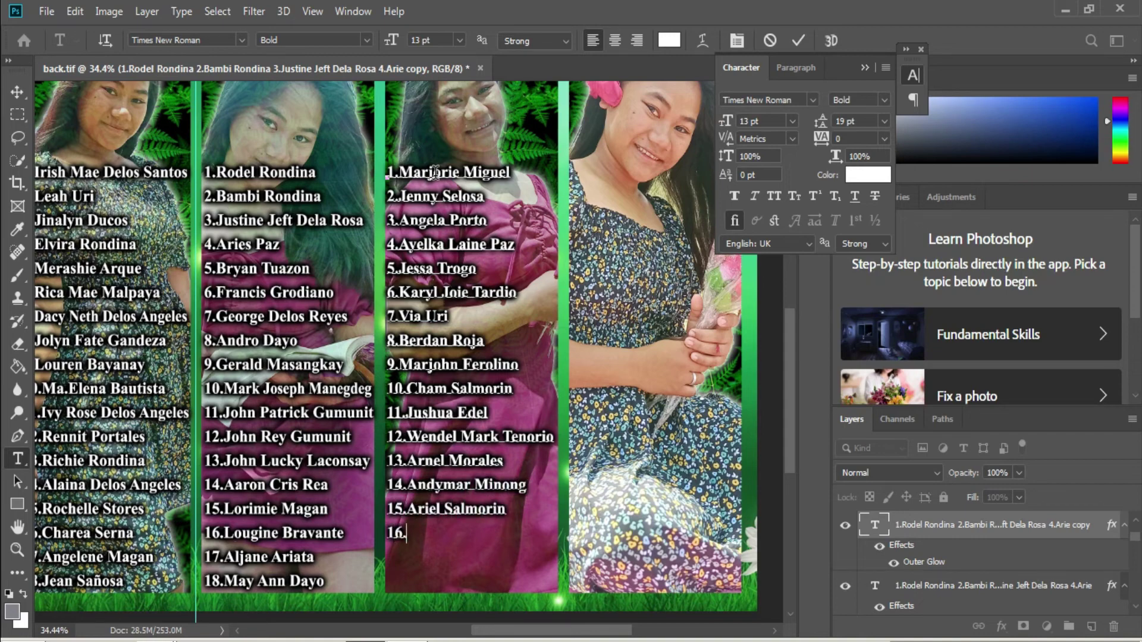
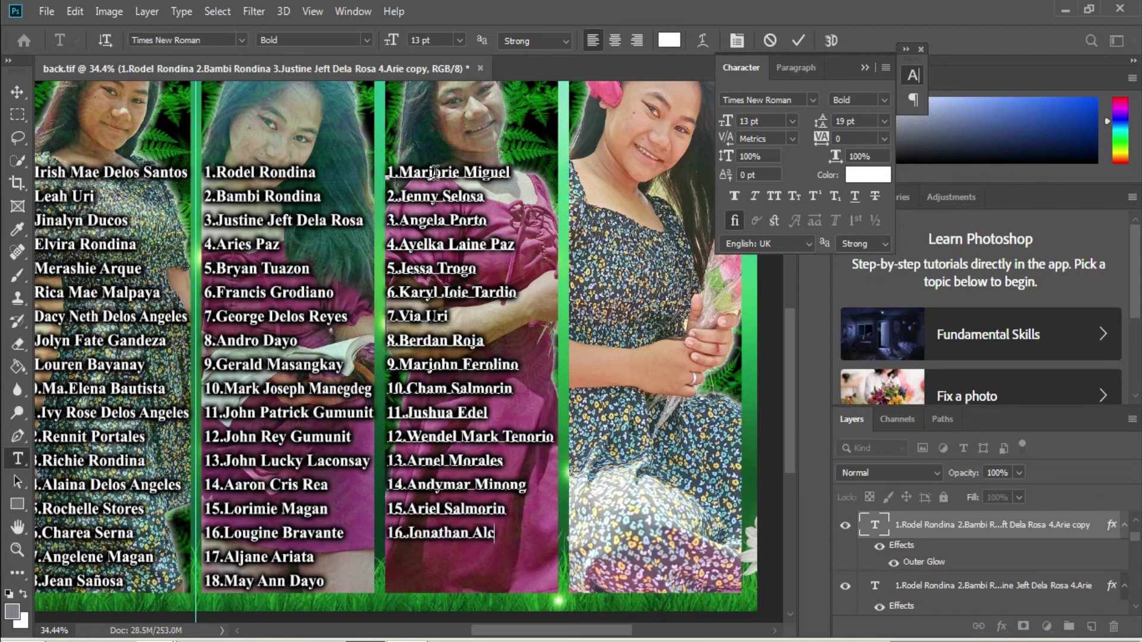
{"action": "key", "text": "Return"}
{"action": "type", "text": "17."}
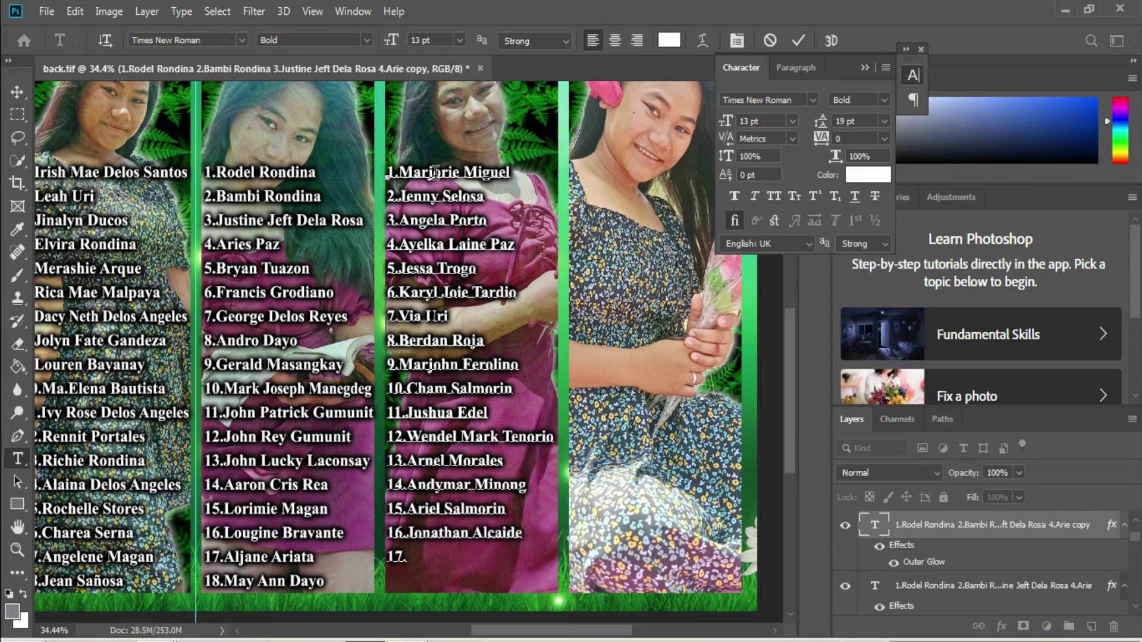
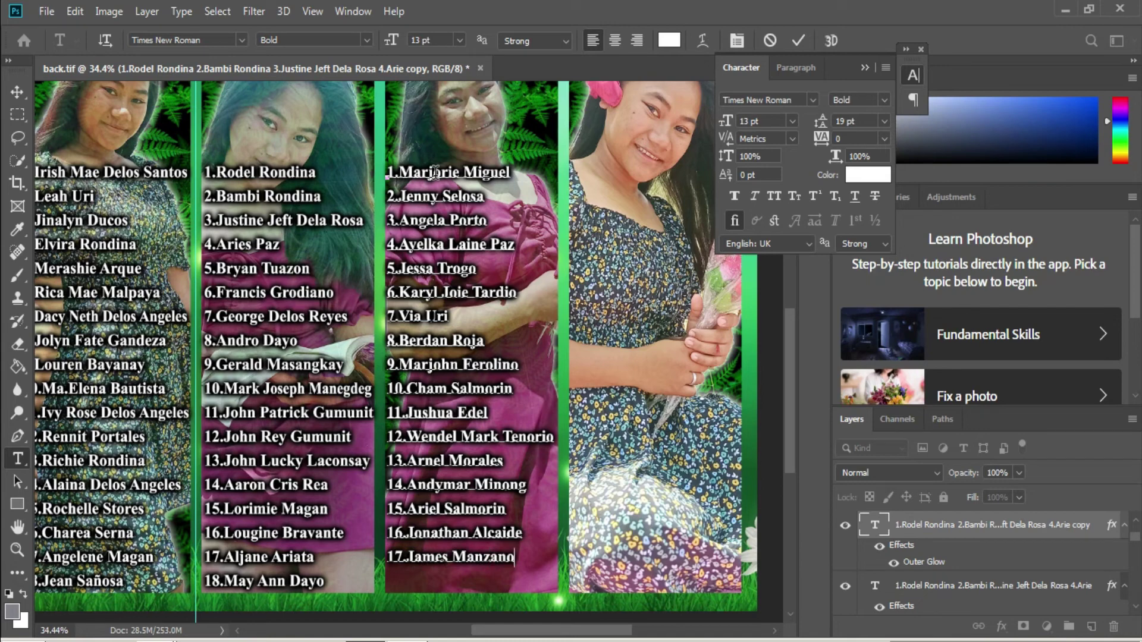
{"action": "key", "text": "Return"}
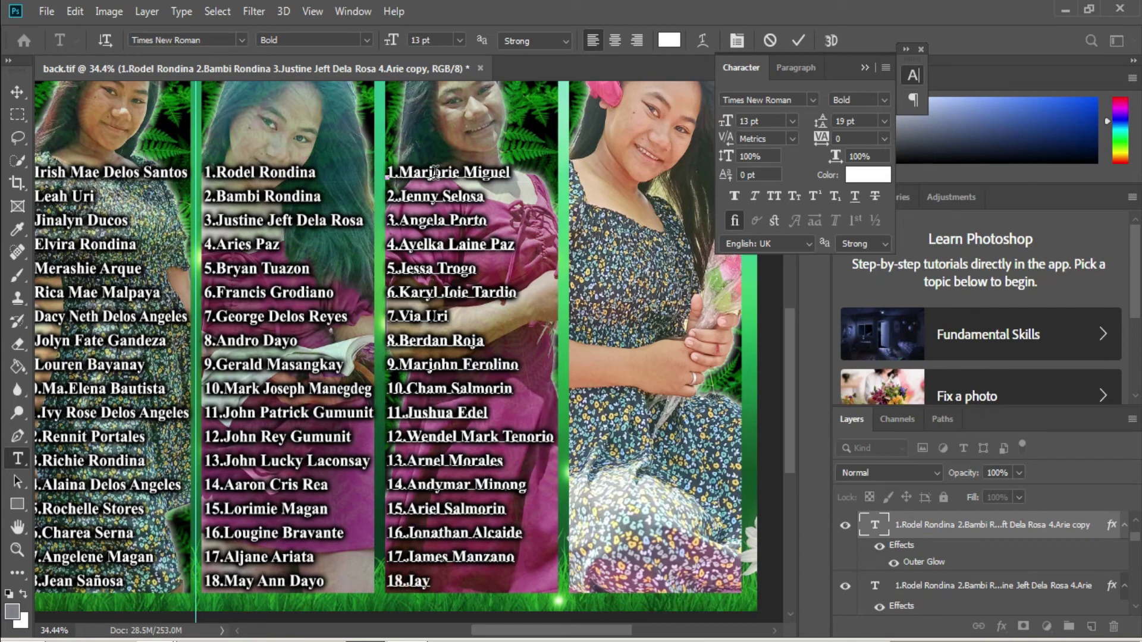
{"action": "key", "text": "ctrl+Return"}
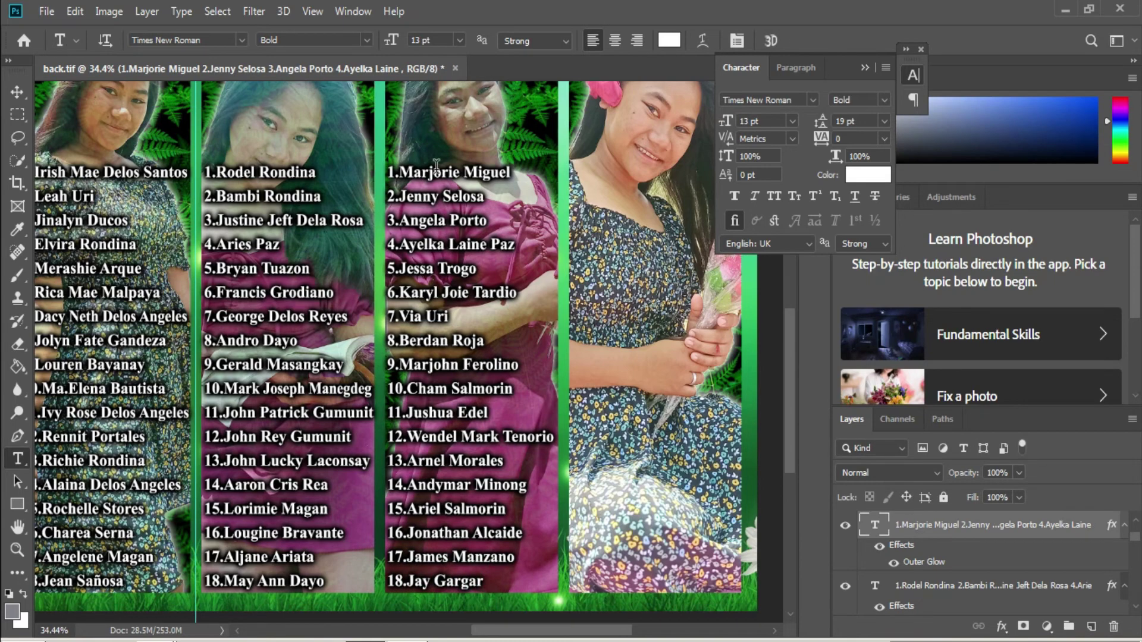
Save, then Alt-drag a copy of the name list into the fourth panel, aligned with its neighbour
{"action": "key", "text": "v"}
{"action": "key", "text": "ctrl+s"}
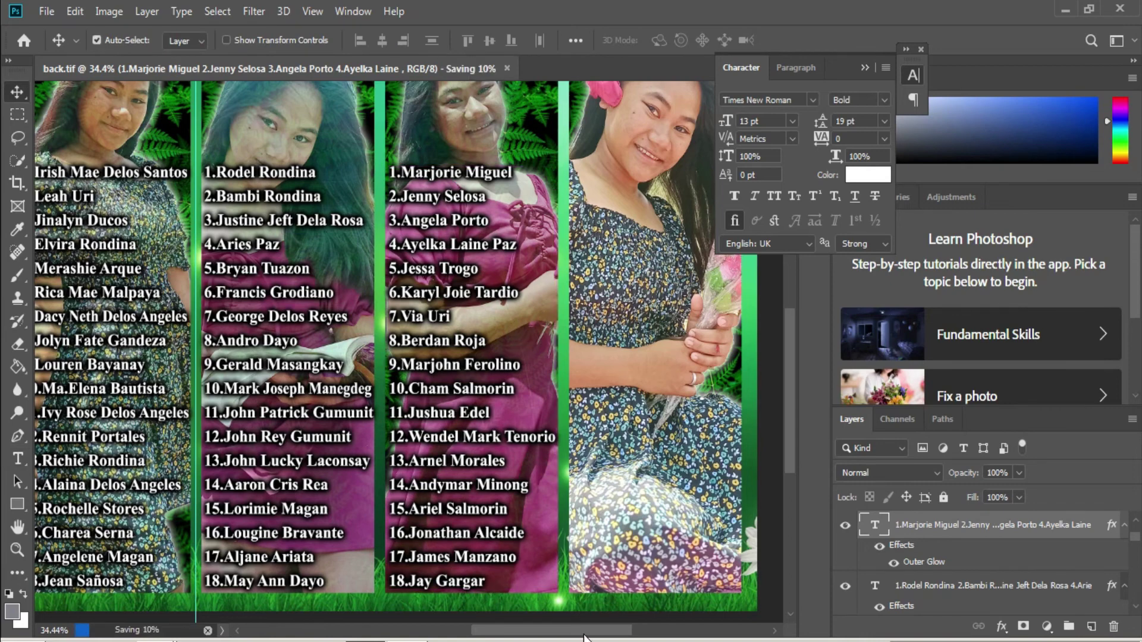
{"action": "scroll", "coordinate": [373, 287], "scroll_direction": "right", "scroll_amount": 3}
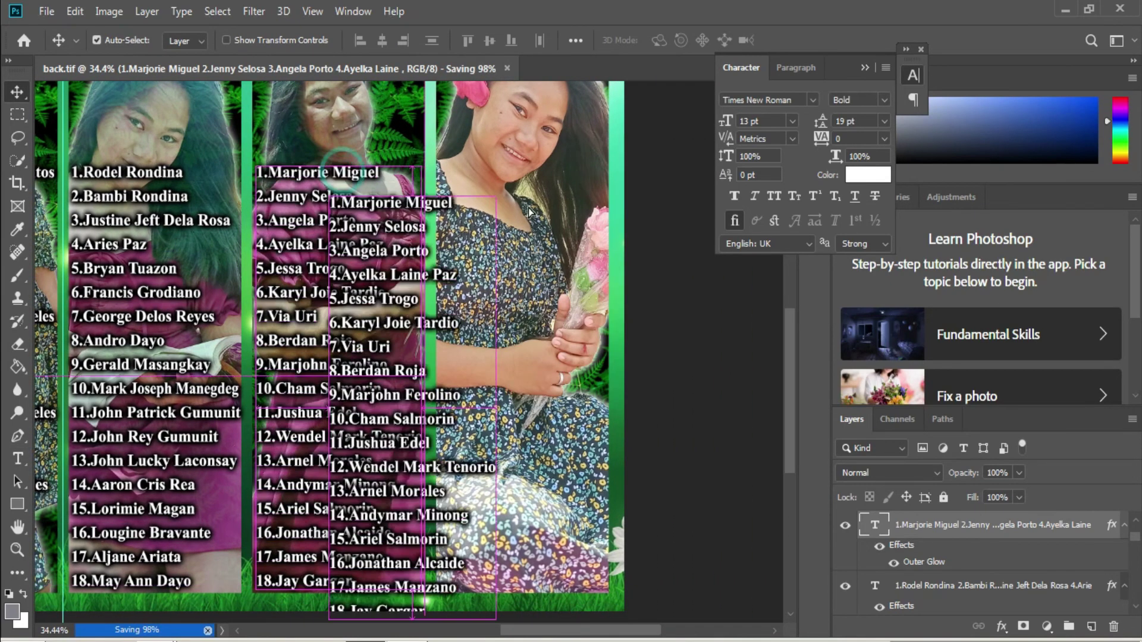
{"action": "left_click_drag", "start_coordinate": [374, 286], "coordinate": [556, 285]}
{"action": "left_click_drag", "start_coordinate": [526, 173], "coordinate": [526, 175]}
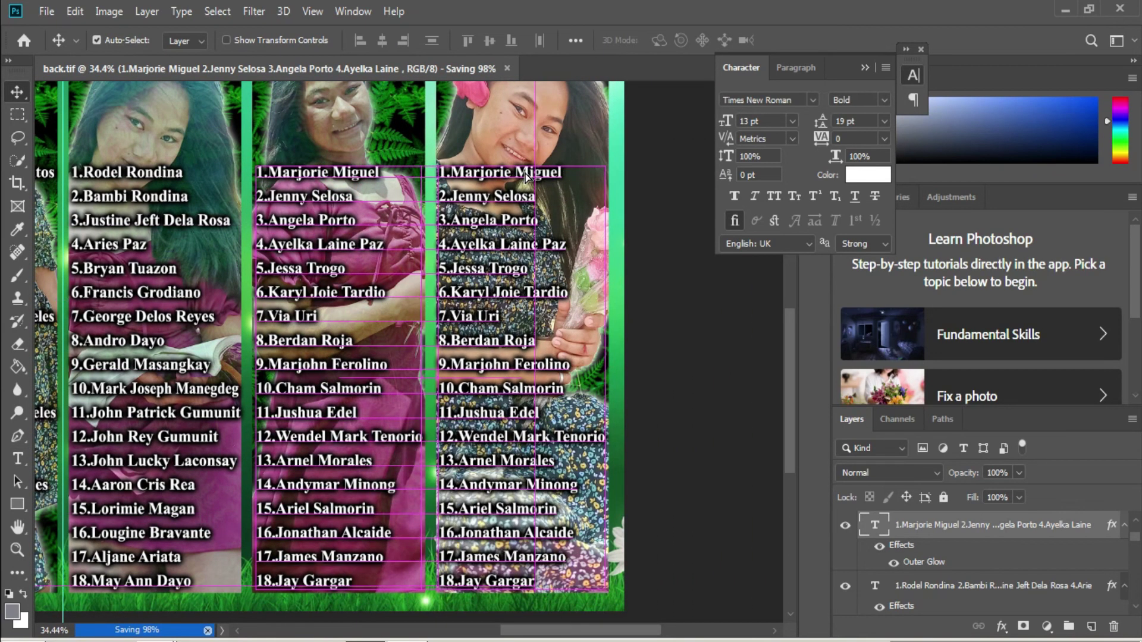
Replace the copied list's text, starting with the first new name
{"action": "key", "text": "t"}
{"action": "left_click", "coordinate": [515, 199]}
{"action": "key", "text": "ctrl+a"}
{"action": "type", "text": "1."}
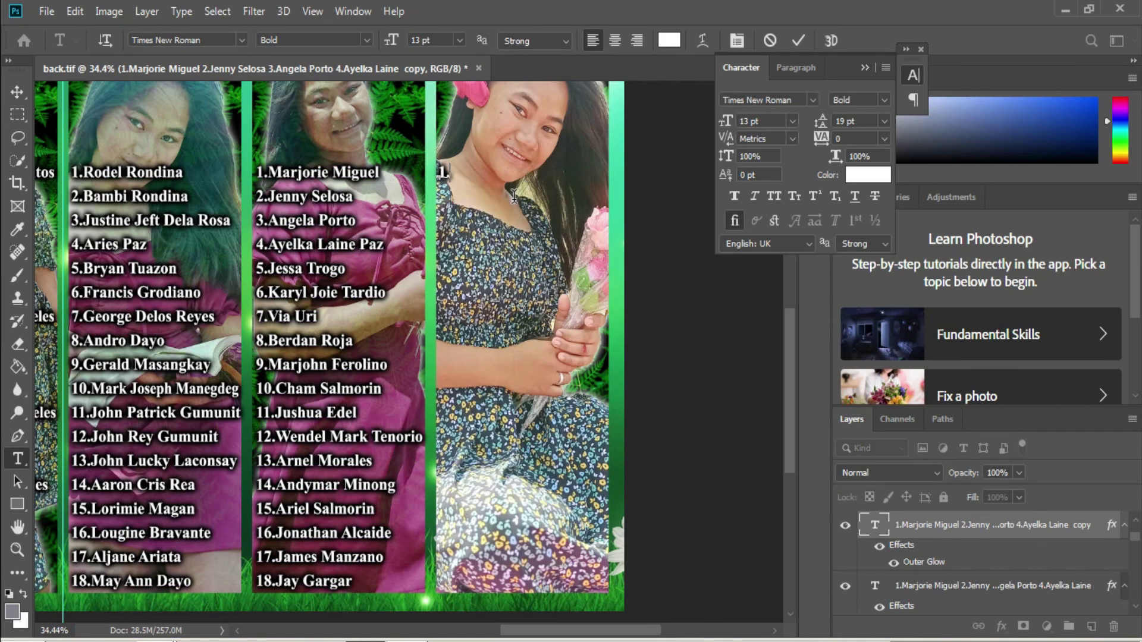
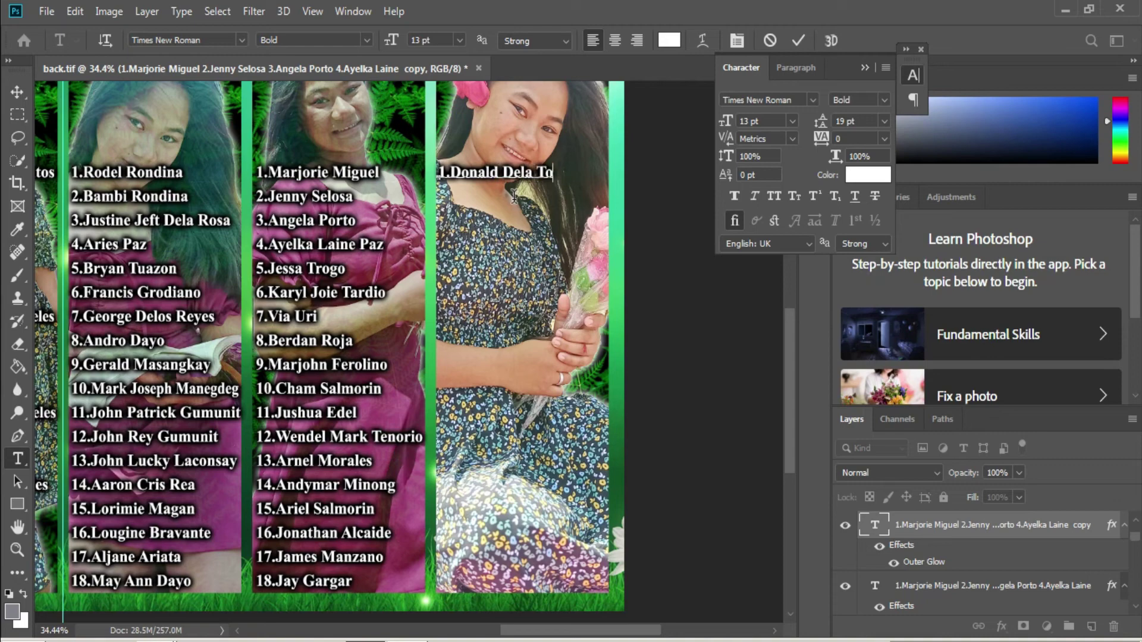
Type names 2 through 7 of the floral-dress panel's numbered list
{"action": "key", "text": "Return"}
{"action": "type", "text": "2."}
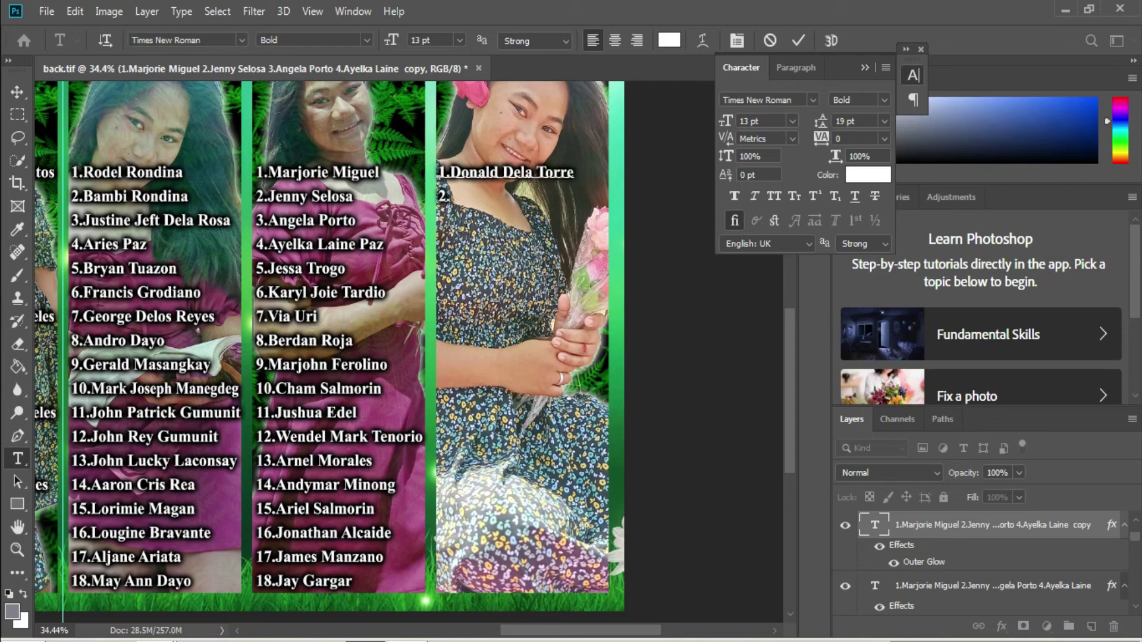
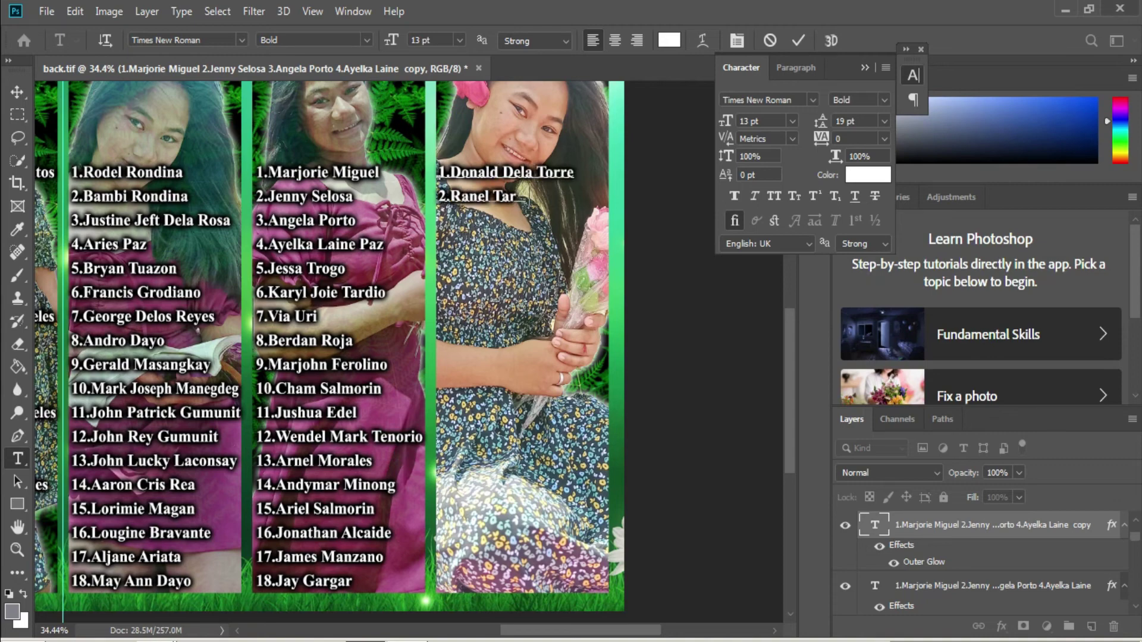
{"action": "key", "text": "Return"}
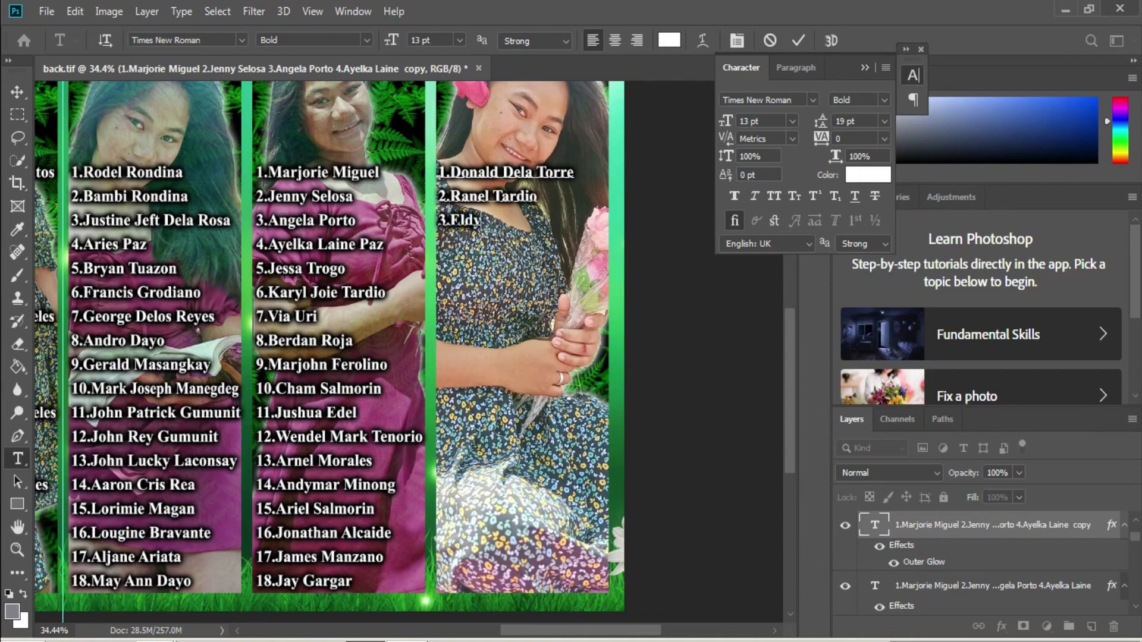
{"action": "key", "text": "Return"}
{"action": "type", "text": "4."}
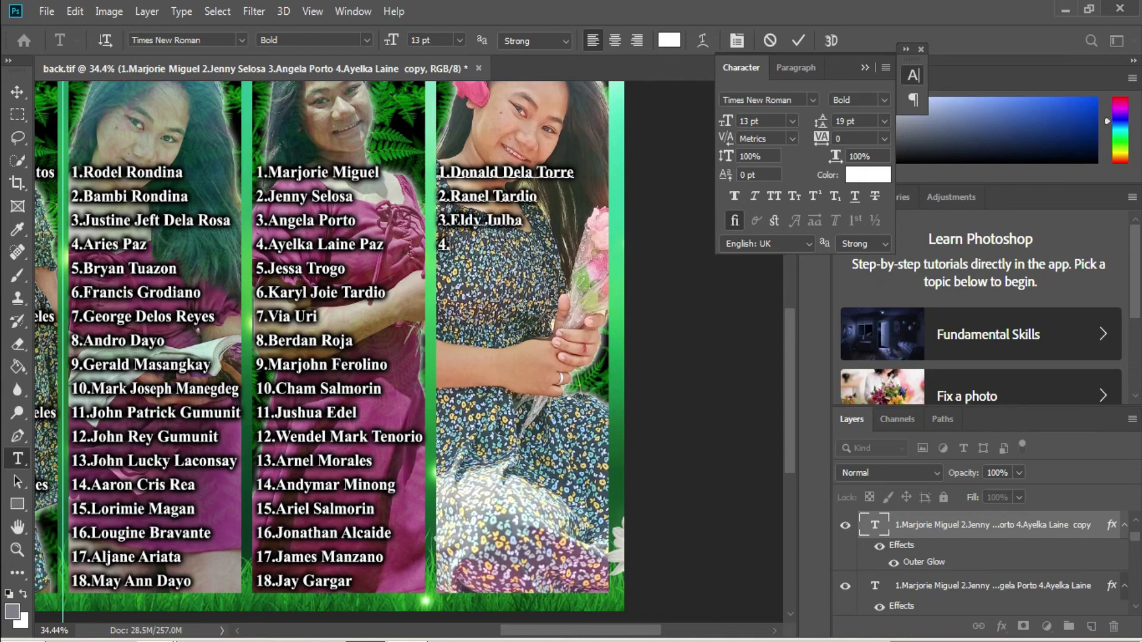
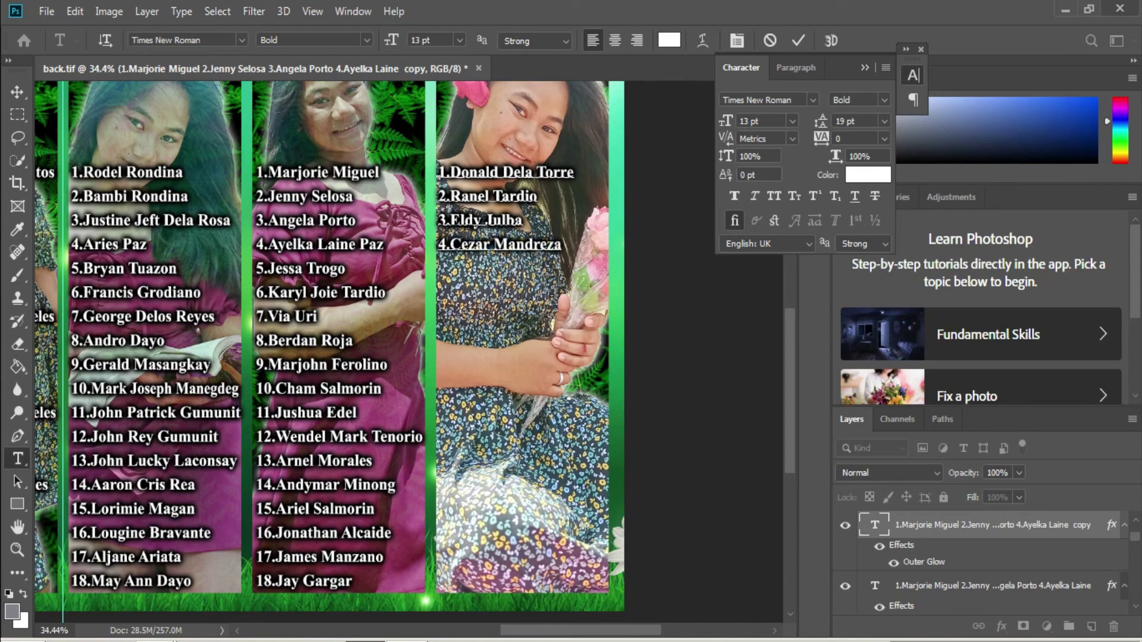
{"action": "key", "text": "Return"}
{"action": "type", "text": "5."}
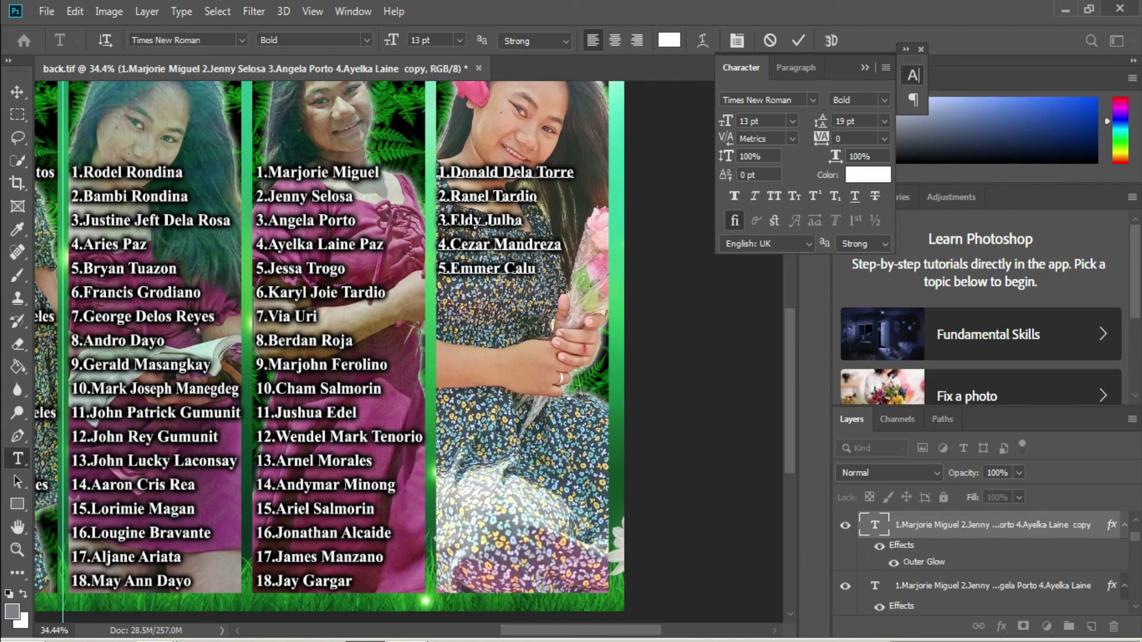
{"action": "key", "text": "Return"}
{"action": "type", "text": "6."}
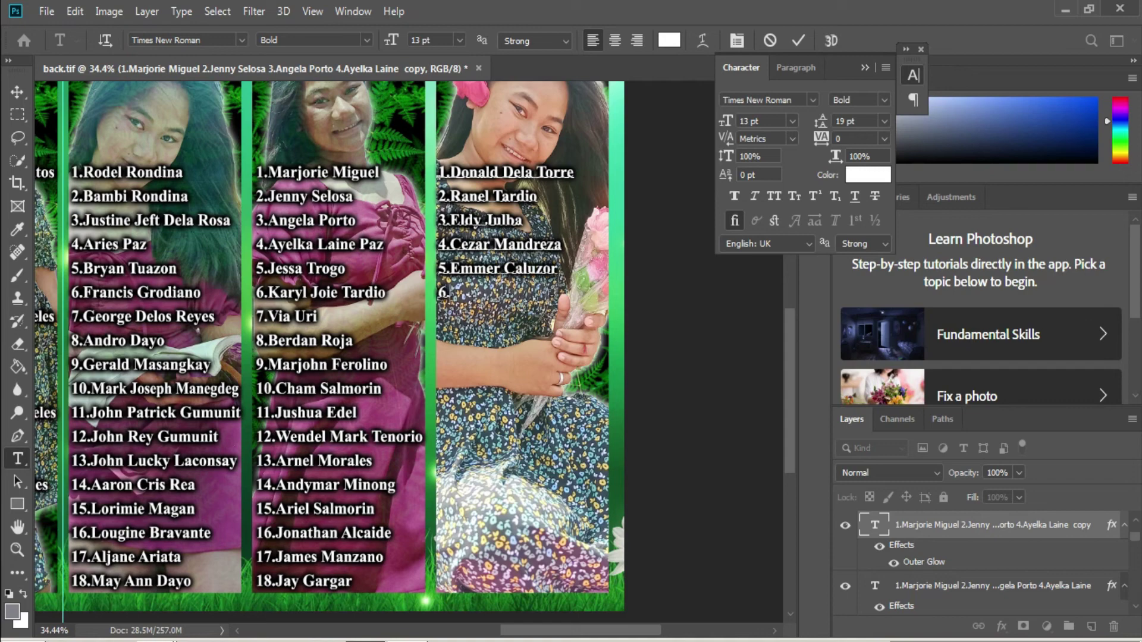
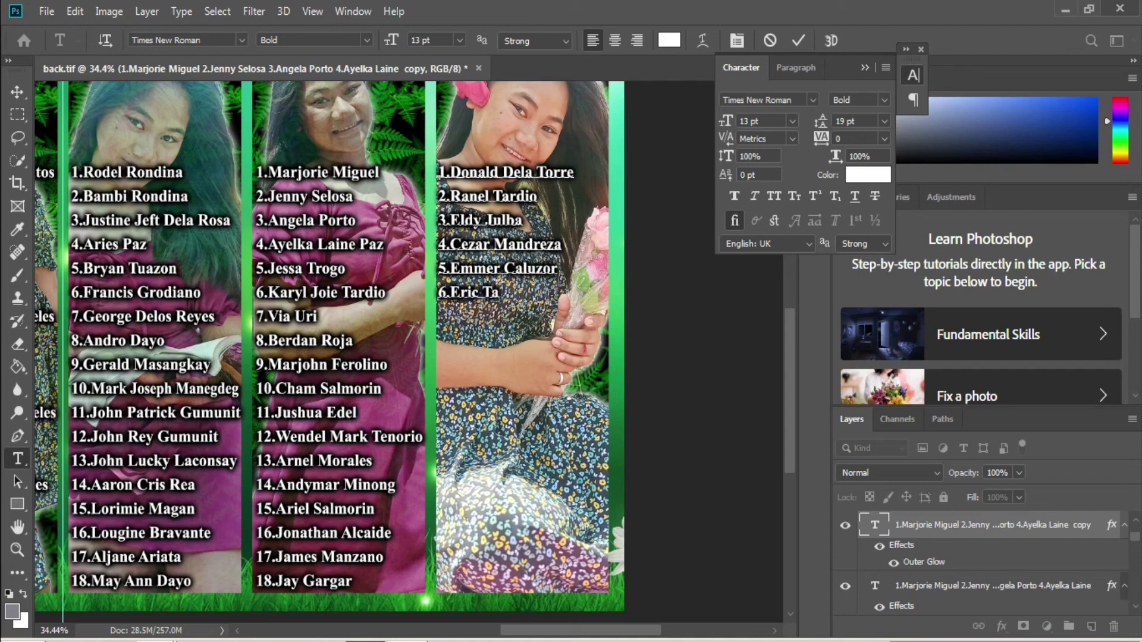
{"action": "key", "text": "Return"}
{"action": "type", "text": "7."}
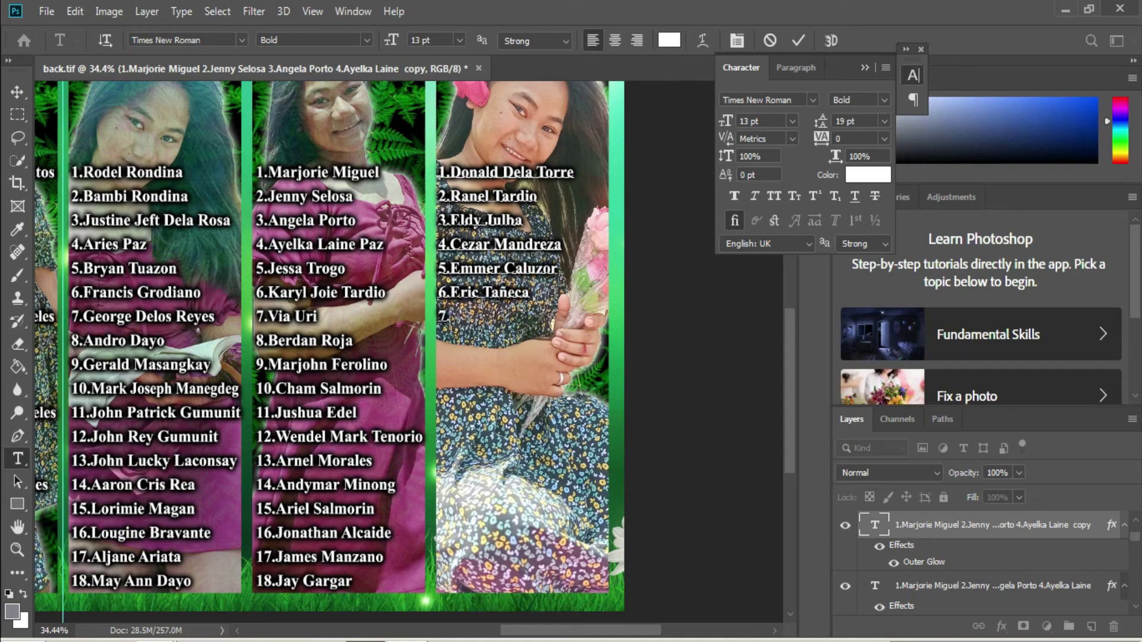
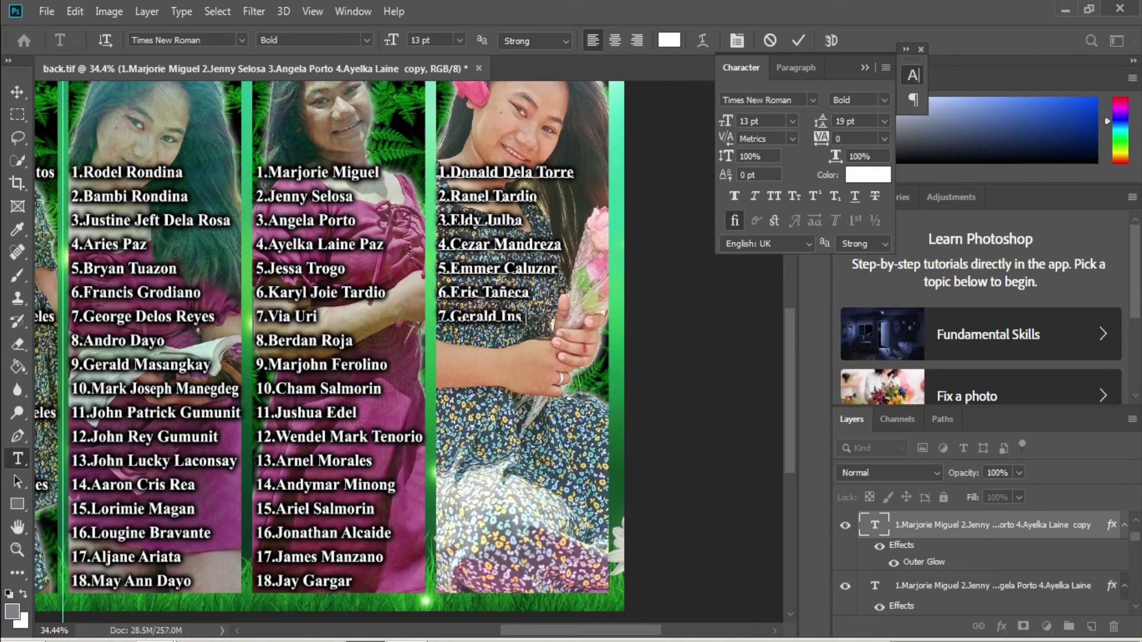
Add names 8 through 12 to the numbered list
{"action": "key", "text": "Return"}
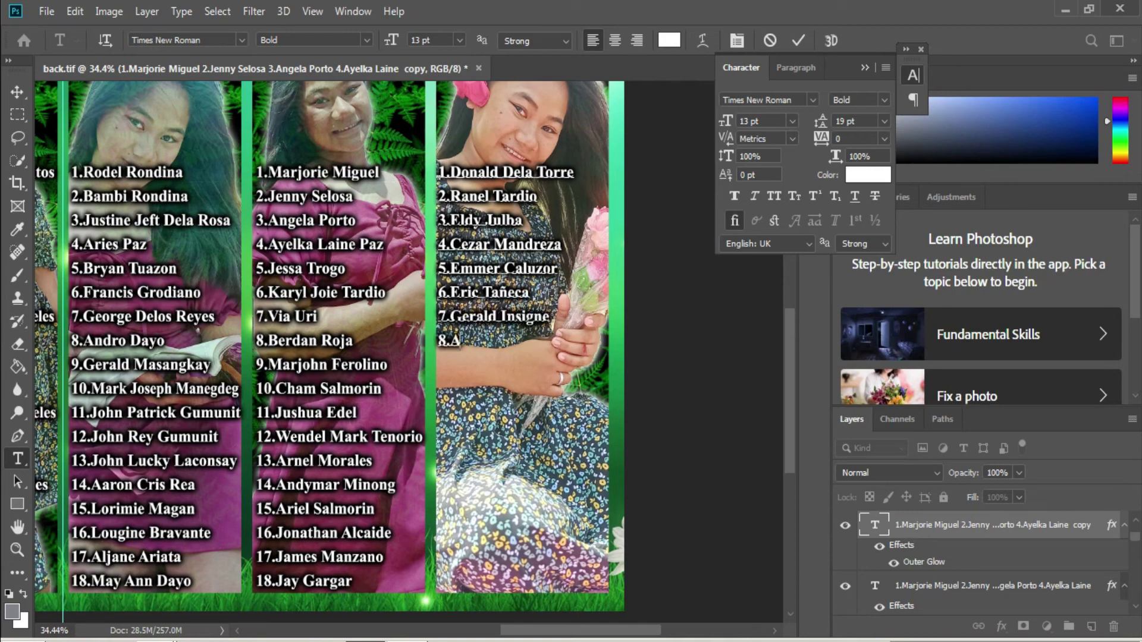
{"action": "key", "text": "Return"}
{"action": "type", "text": "9"}
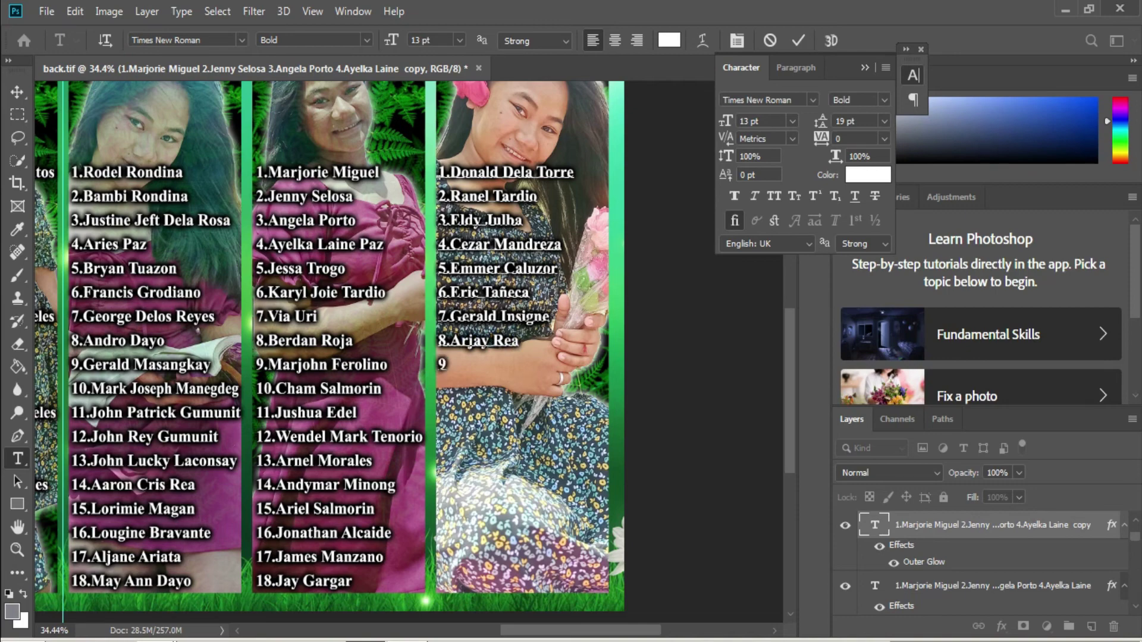
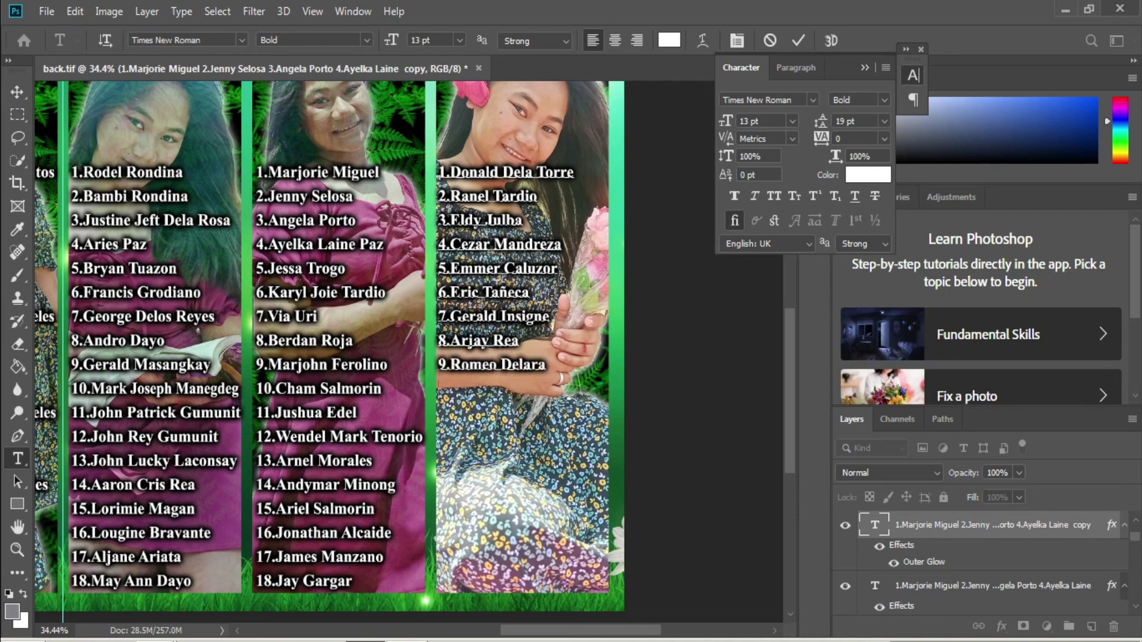
{"action": "key", "text": "Return"}
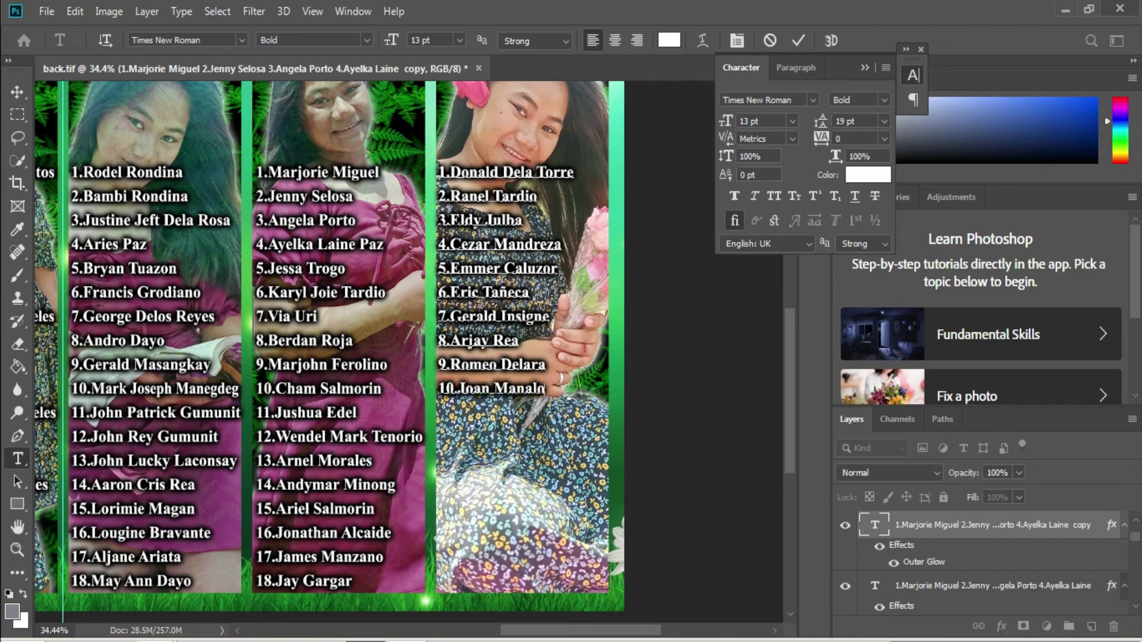
{"action": "key", "text": "Return"}
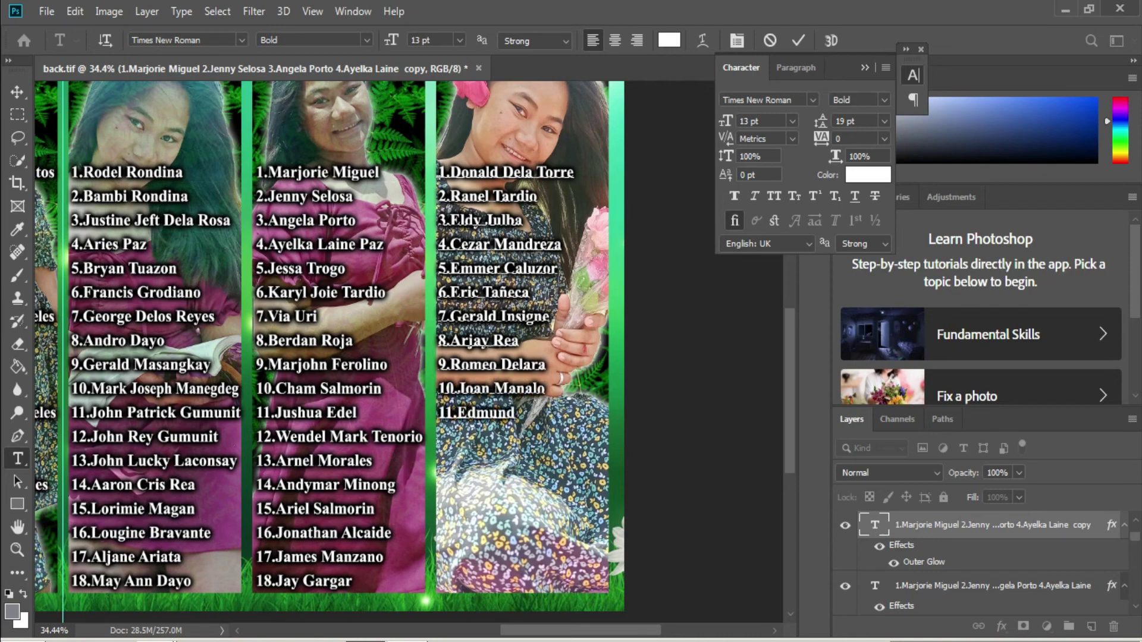
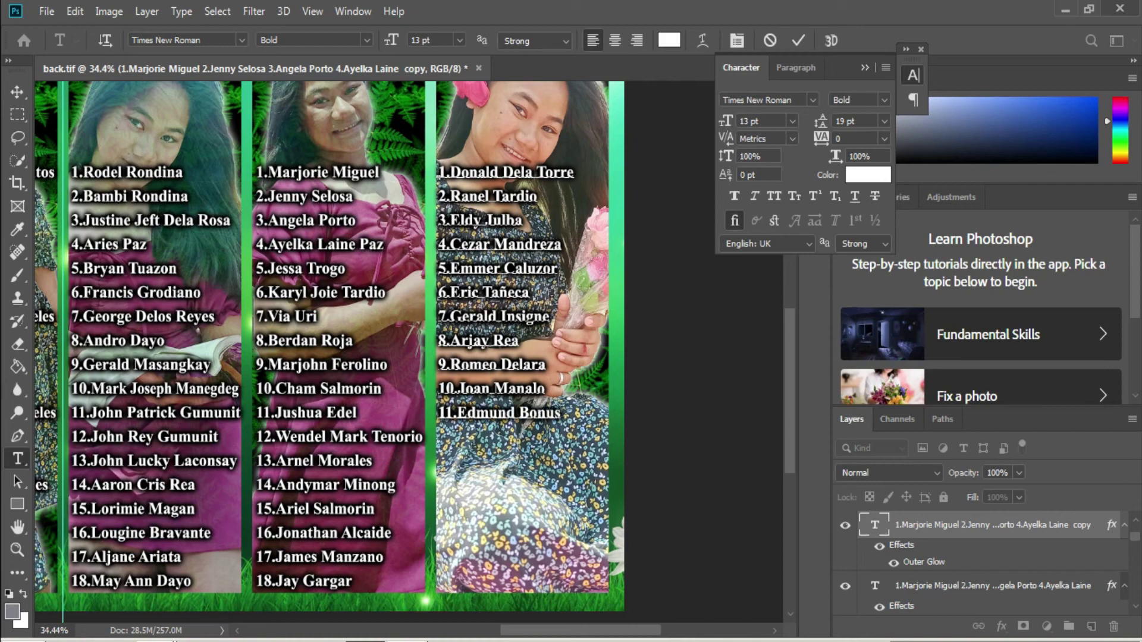
{"action": "key", "text": "Return"}
{"action": "type", "text": "12."}
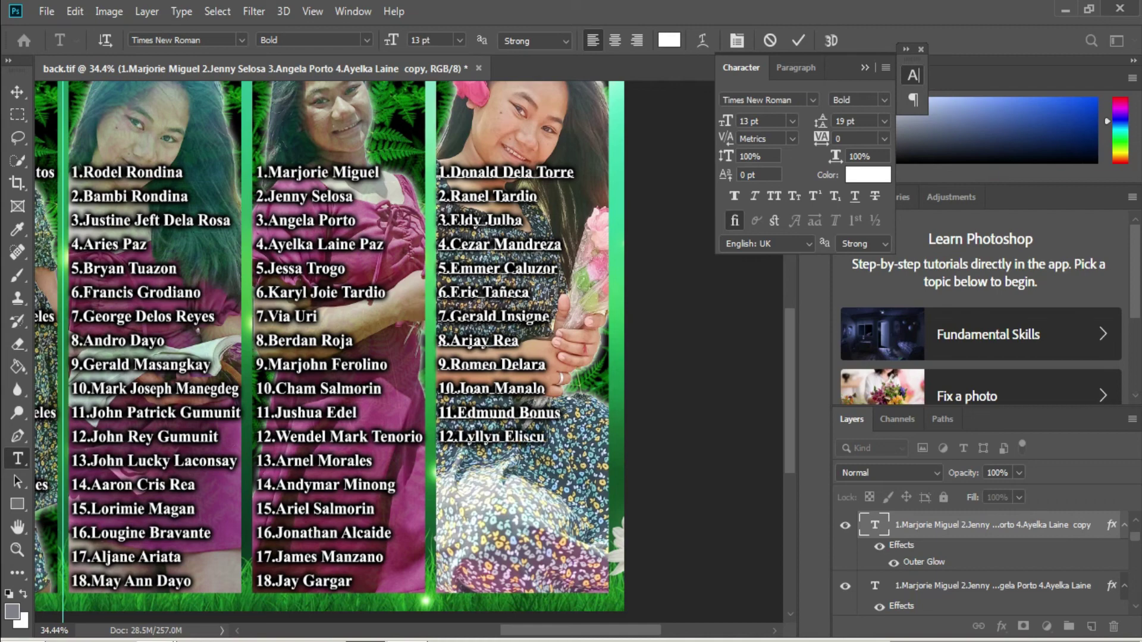
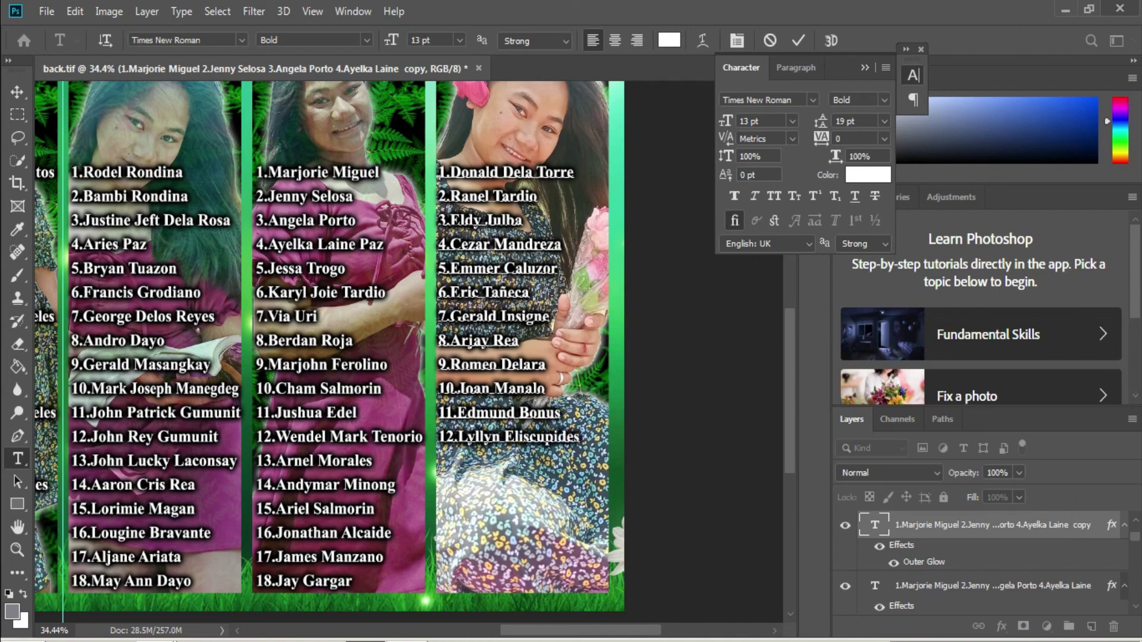
Add names 13 through 18 and commit the list text
{"action": "key", "text": "Return"}
{"action": "type", "text": "13."}
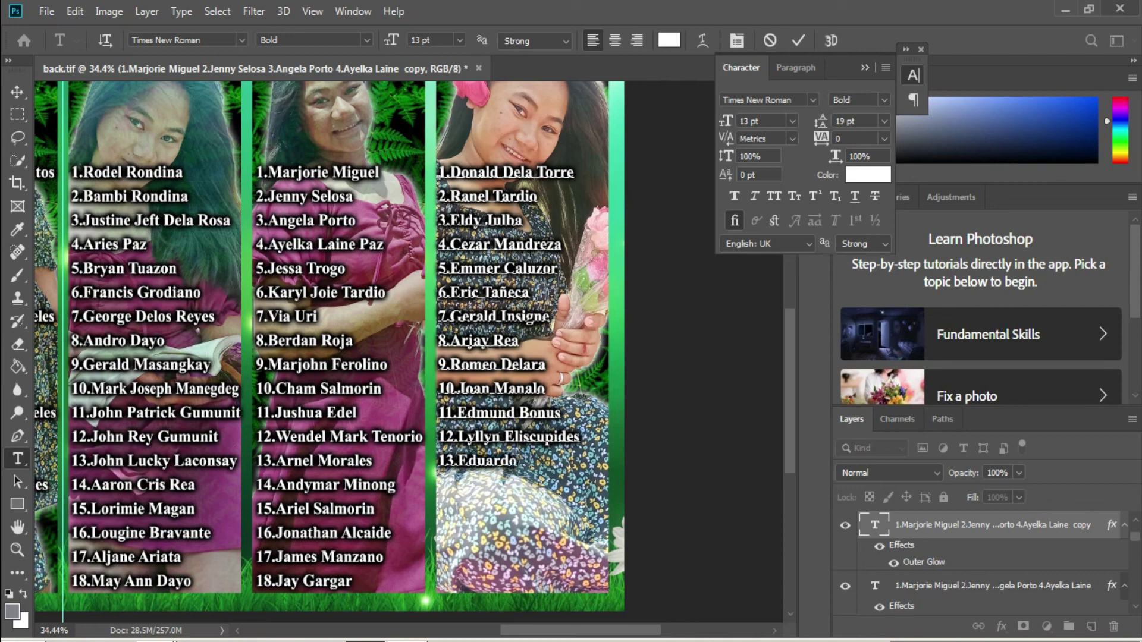
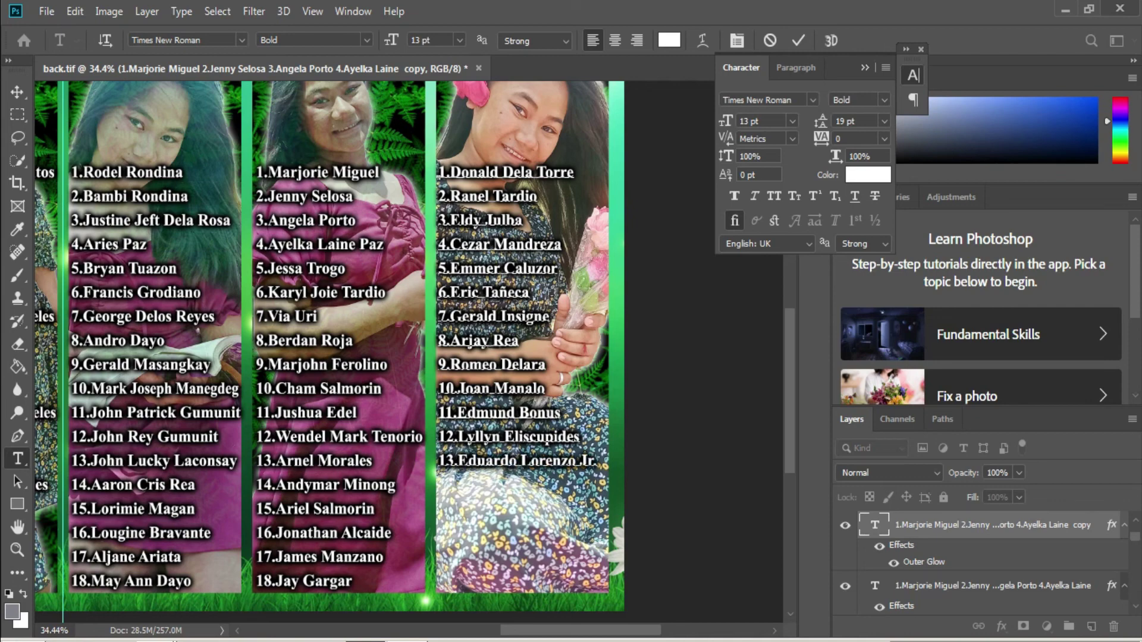
{"action": "key", "text": "Return"}
{"action": "type", "text": "14."}
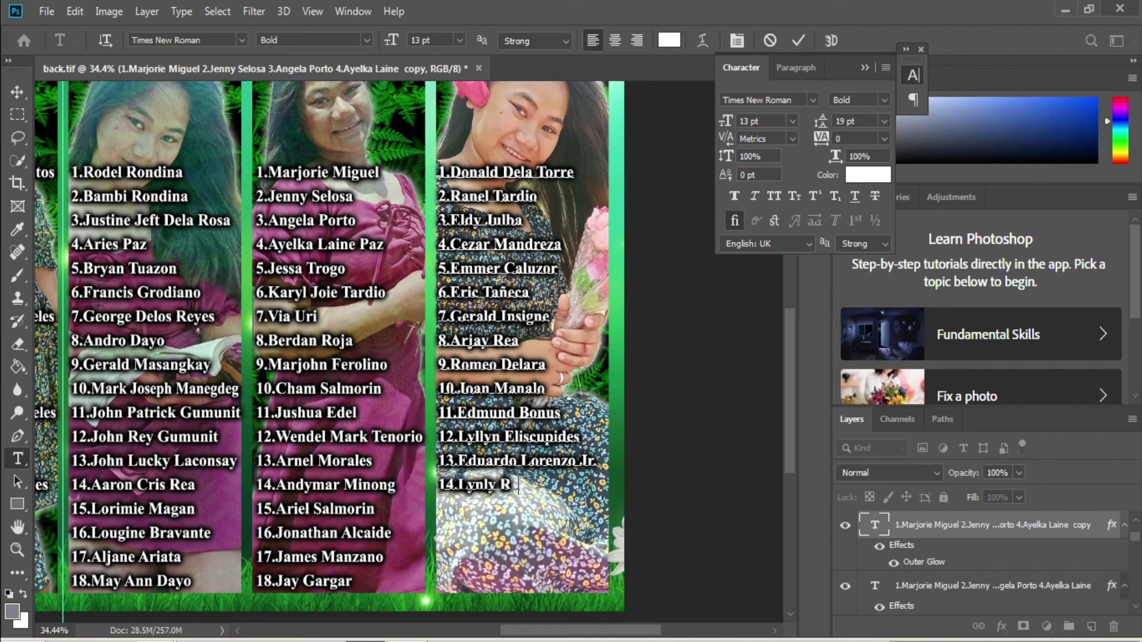
{"action": "key", "text": "Return"}
{"action": "type", "text": "15"}
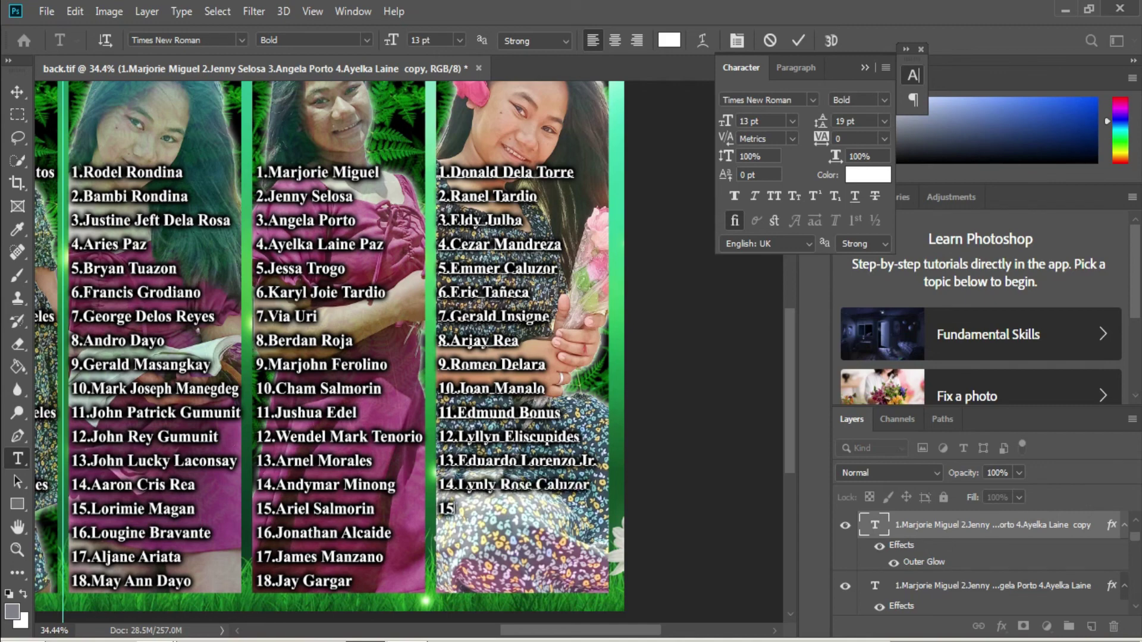
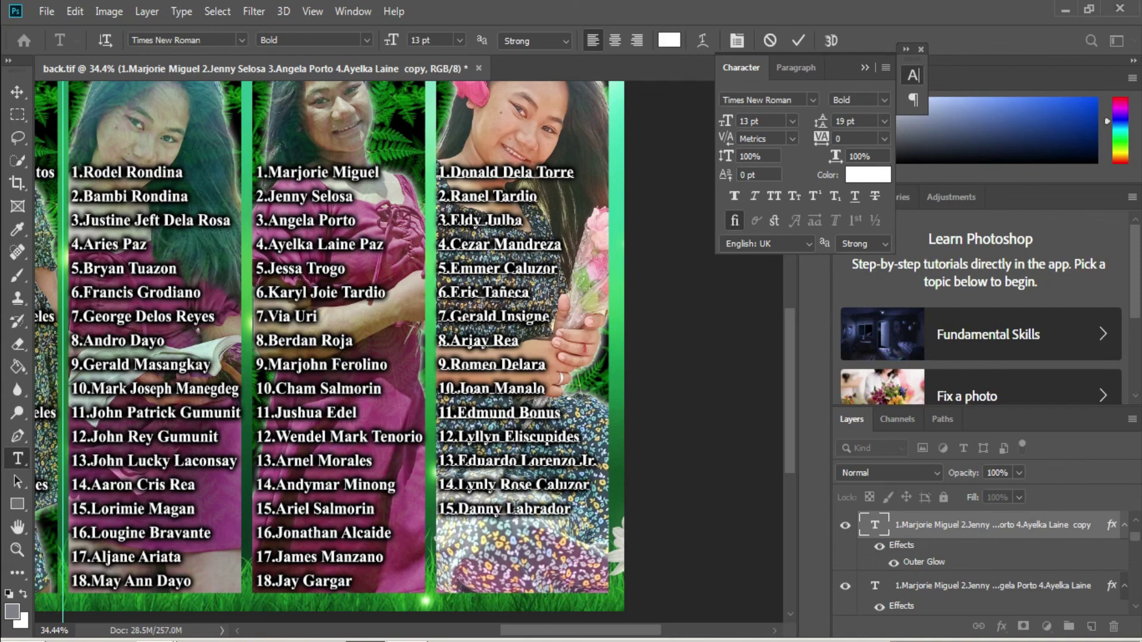
{"action": "type", "text": "16."}
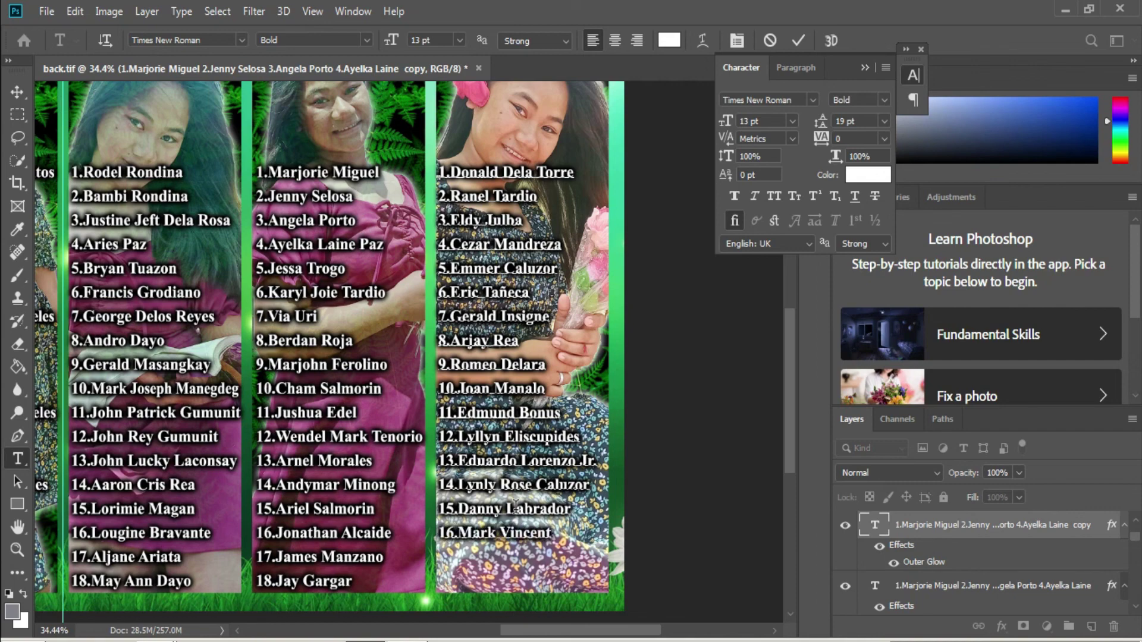
{"action": "key", "text": "Return"}
{"action": "type", "text": "17."}
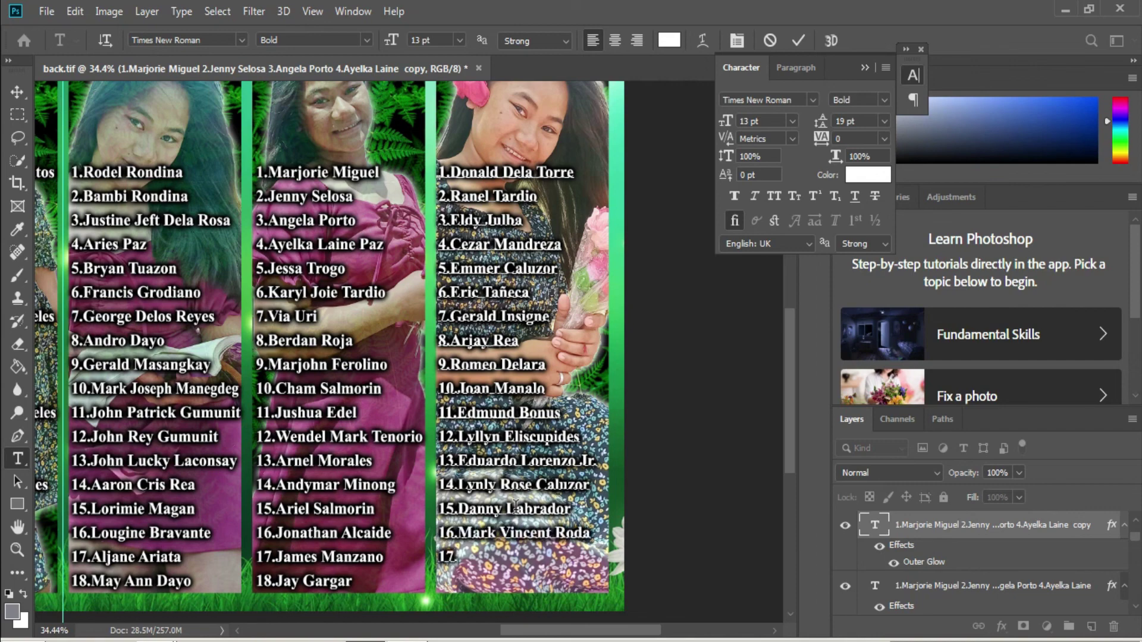
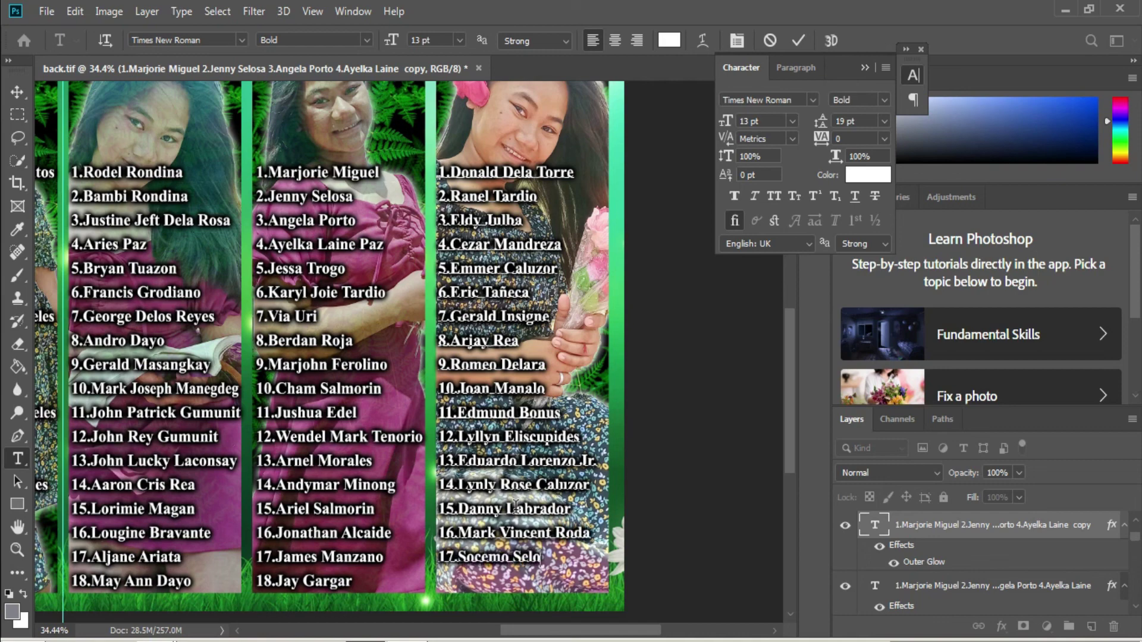
{"action": "key", "text": "Return"}
{"action": "type", "text": "18."}
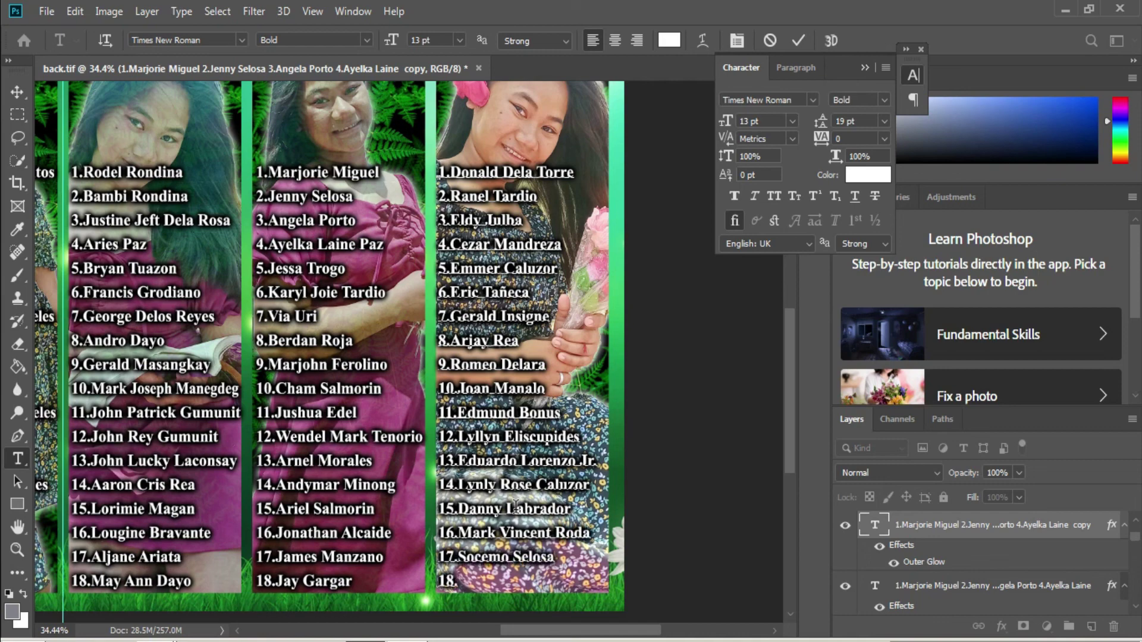
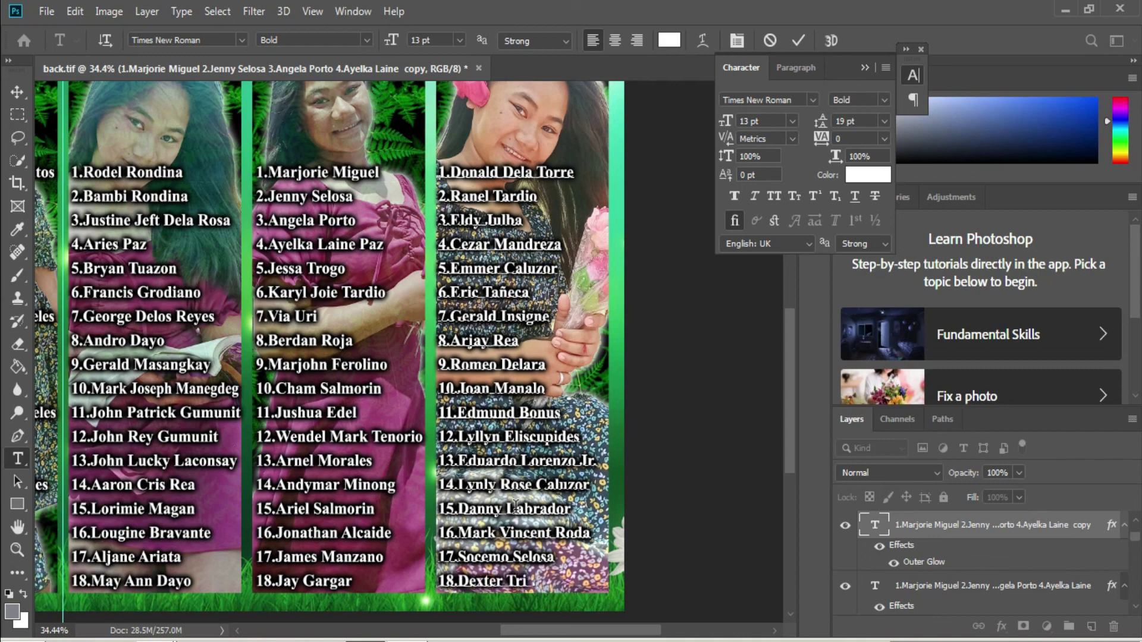
{"action": "key", "text": "ctrl+Return"}
Save, fit the canvas on screen and collapse the Character panel to view all six panels
{"action": "key", "text": "ctrl+s"}
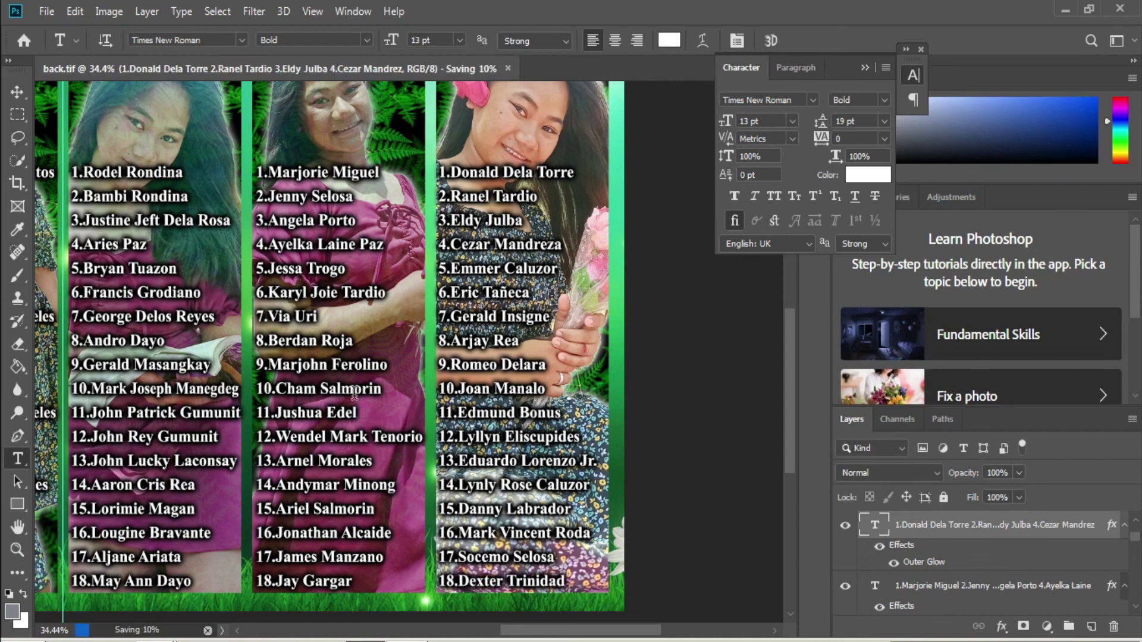
{"action": "key", "text": "z"}
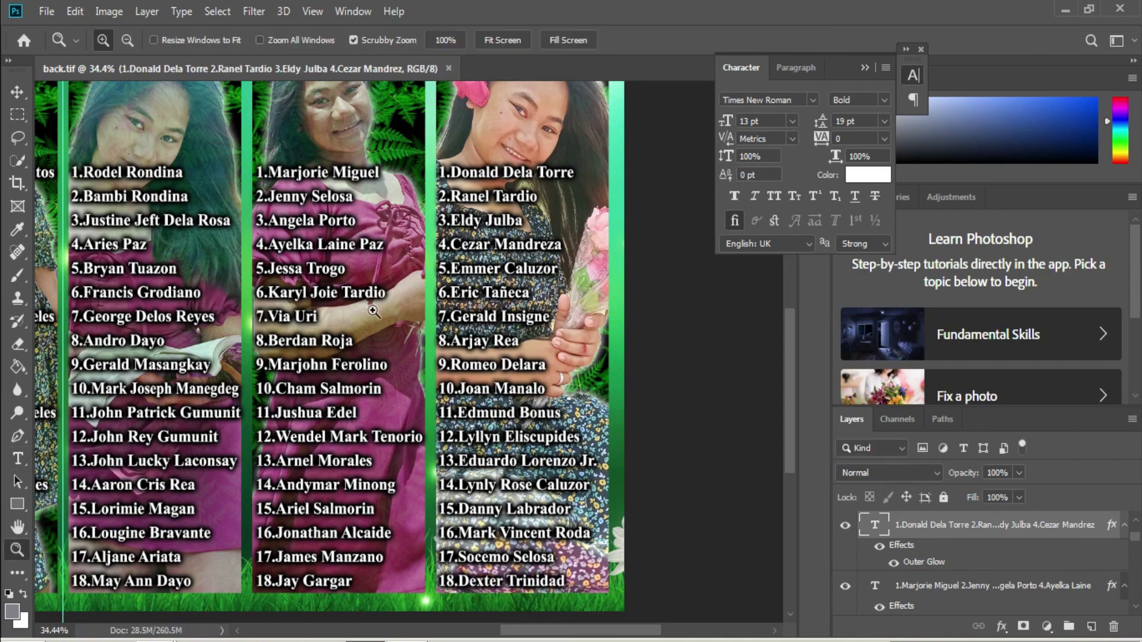
{"action": "key", "text": "ctrl+0"}
{"action": "left_click", "coordinate": [874, 68]}
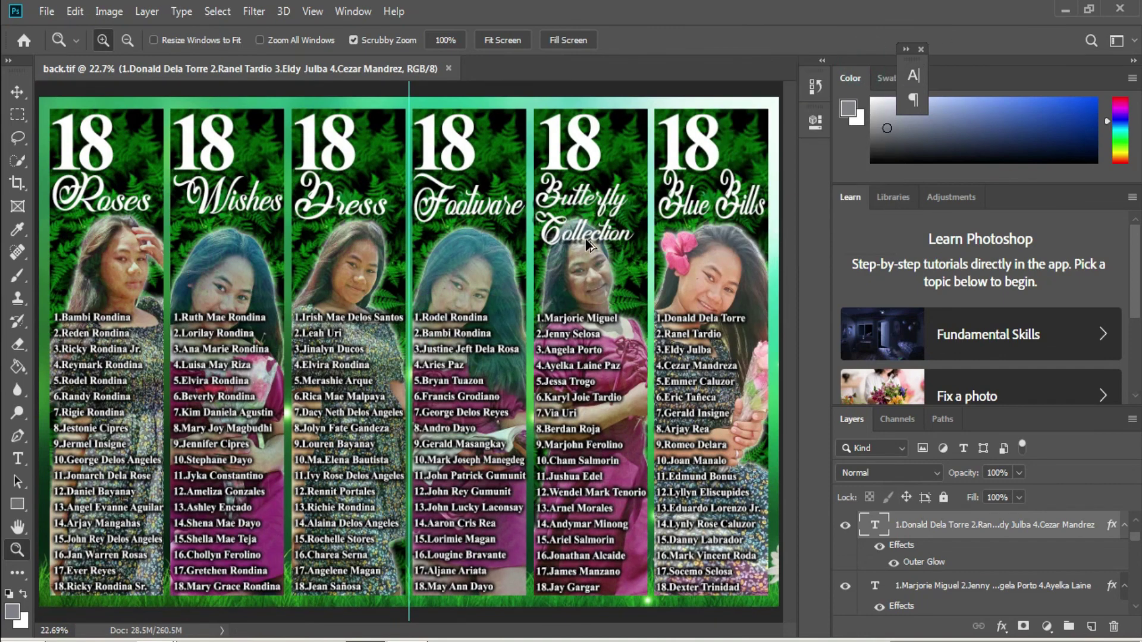
{"action": "scroll", "coordinate": [585, 240], "scroll_direction": "down", "scroll_amount": 1}
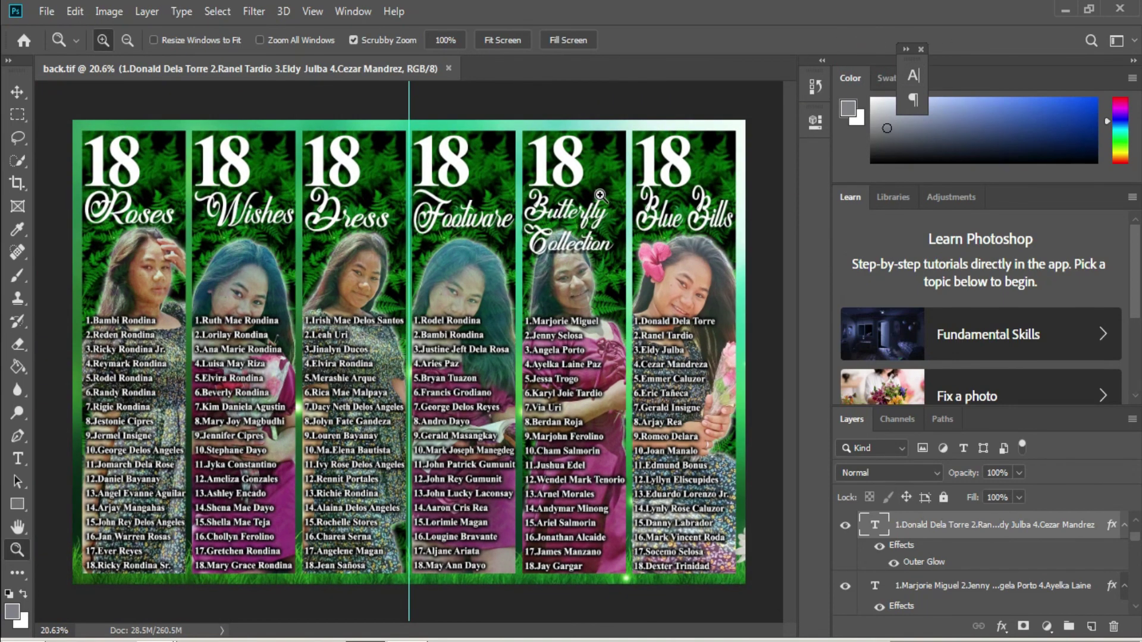
Free-transform layer 1, stretching it upward from its top edge
{"action": "key", "text": "v"}
{"action": "right_click", "coordinate": [227, 287]}
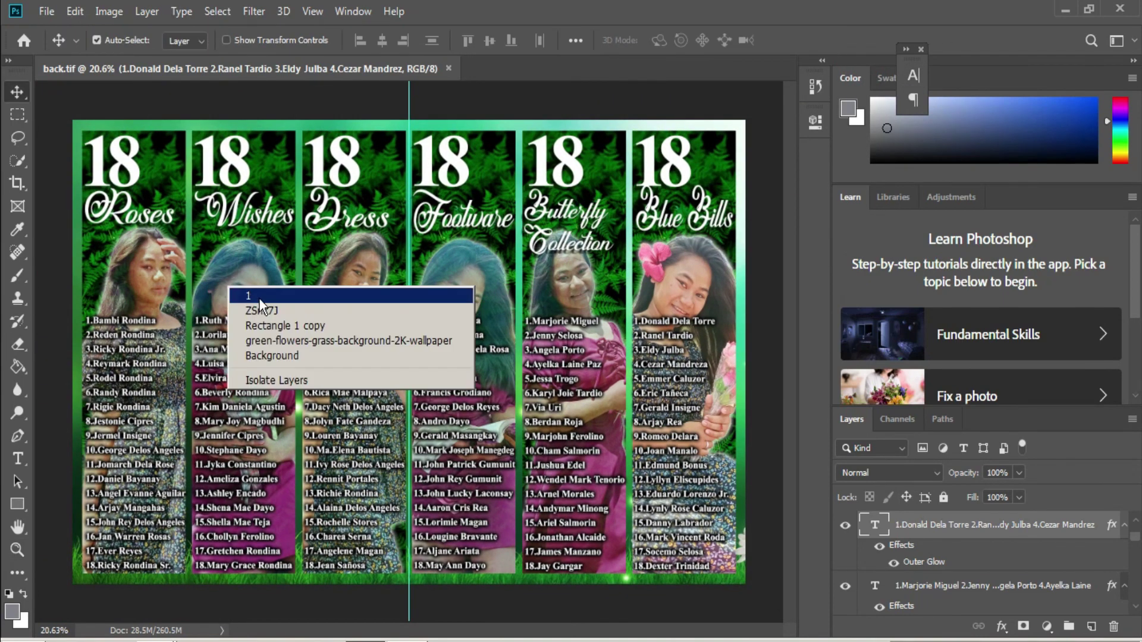
{"action": "left_click", "coordinate": [244, 291]}
{"action": "key", "text": "ctrl+t"}
{"action": "left_click_drag", "start_coordinate": [269, 131], "coordinate": [269, 110]}
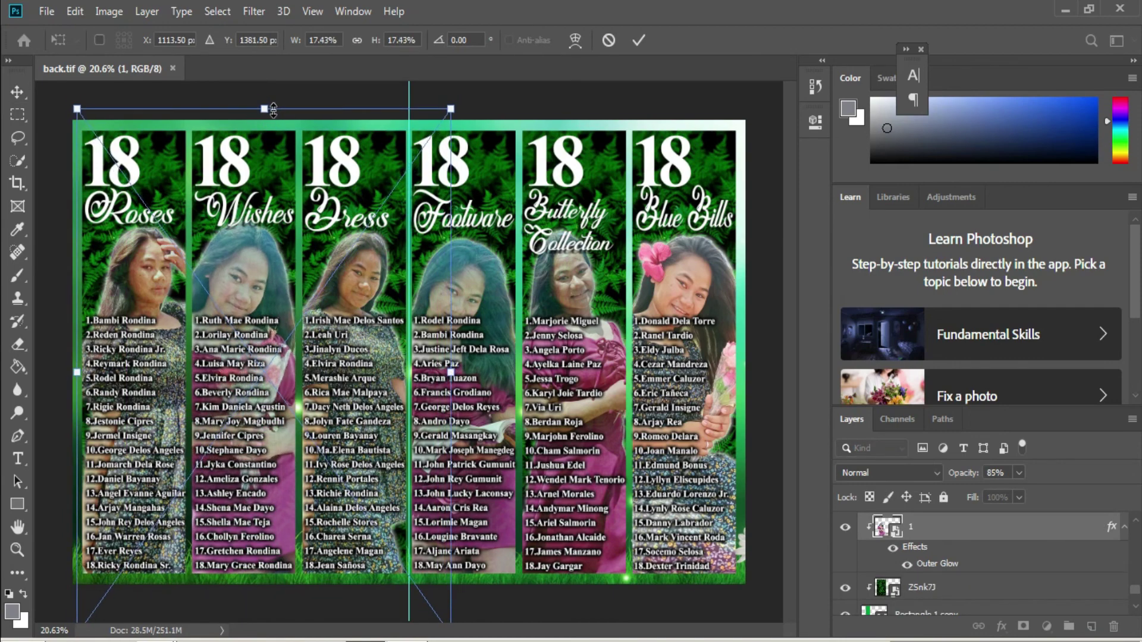
{"action": "key", "text": "Return"}
Free-transform layer 11111, enlarging it slightly from the top
{"action": "right_click", "coordinate": [467, 271]}
{"action": "left_click", "coordinate": [479, 277]}
{"action": "key", "text": "ctrl+t"}
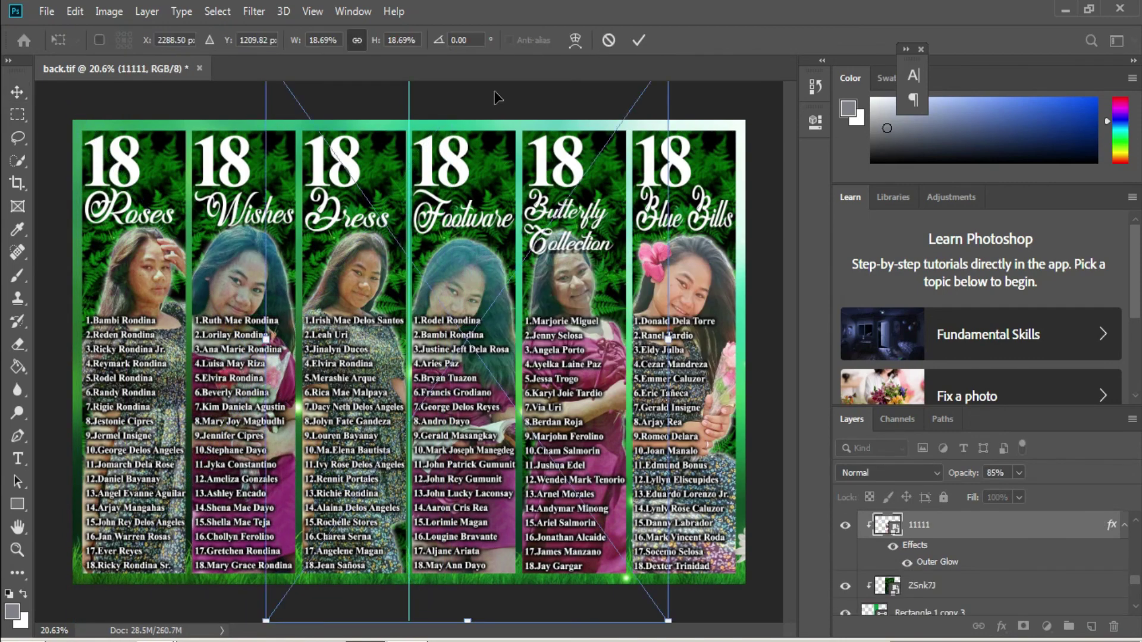
{"action": "key", "text": "ctrl+0"}
{"action": "left_click_drag", "start_coordinate": [458, 103], "coordinate": [458, 94]}
{"action": "key", "text": "Return"}
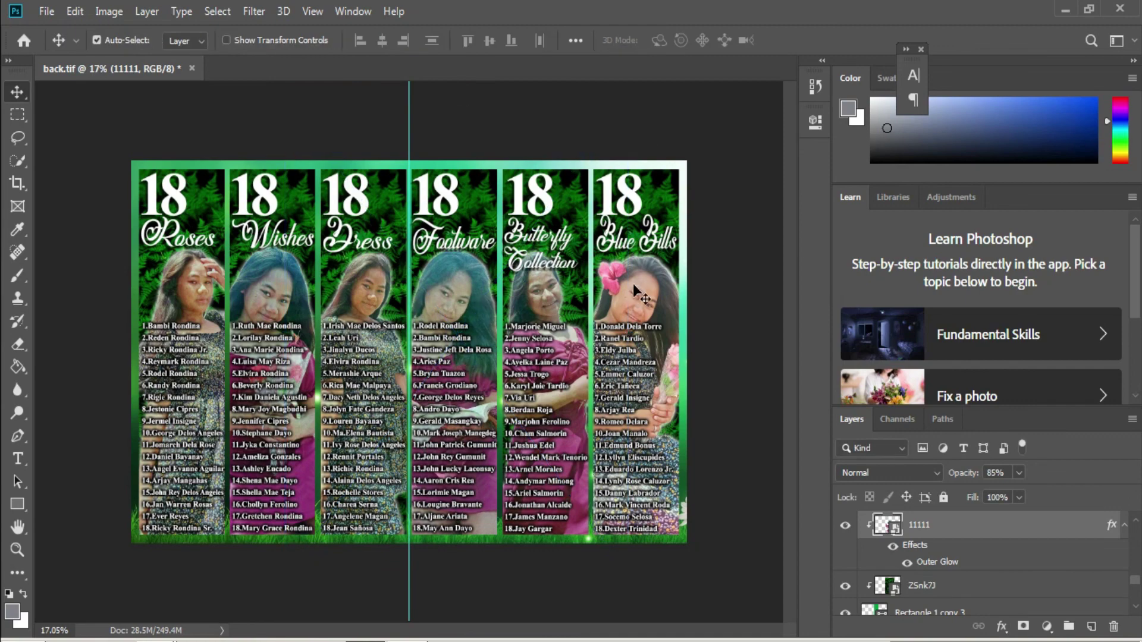
Apply a free transform to layer 111111 and save the document
{"action": "right_click", "coordinate": [632, 283]}
{"action": "left_click", "coordinate": [646, 290]}
{"action": "key", "text": "ctrl+t"}
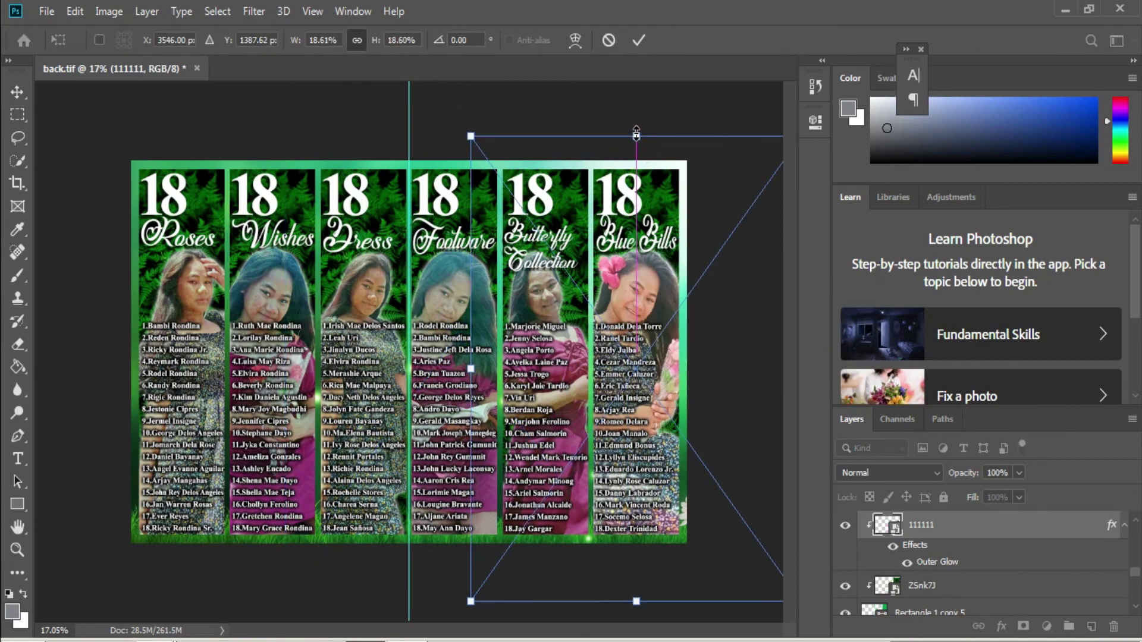
{"action": "key", "text": "Return"}
{"action": "key", "text": "ctrl+s"}
{"action": "scroll", "coordinate": [351, 312], "scroll_direction": "up", "scroll_amount": 1}
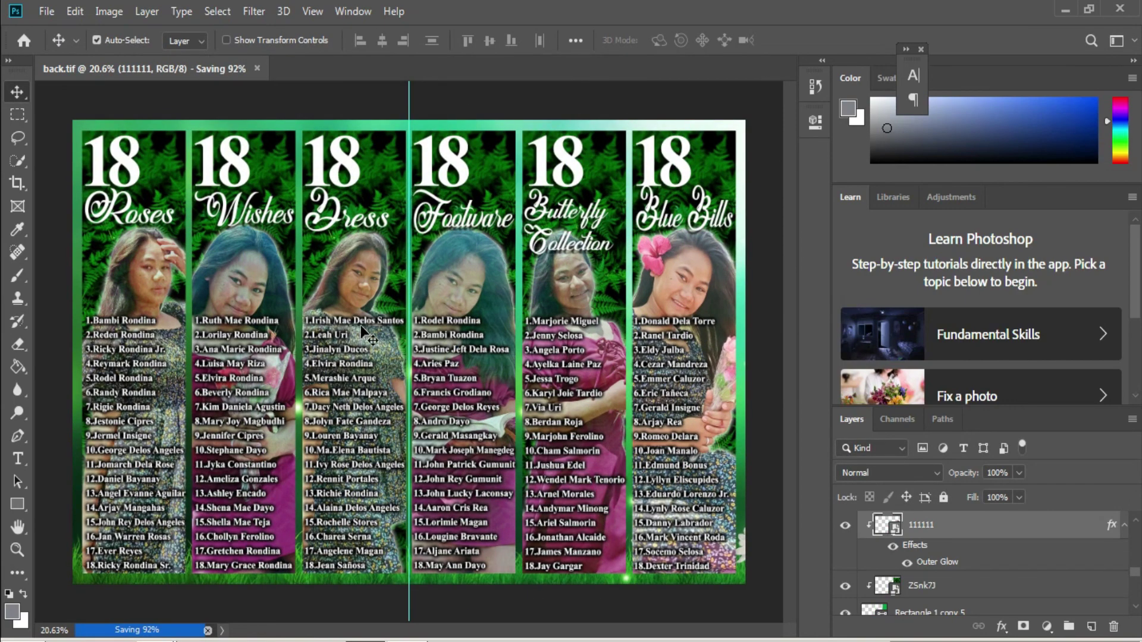